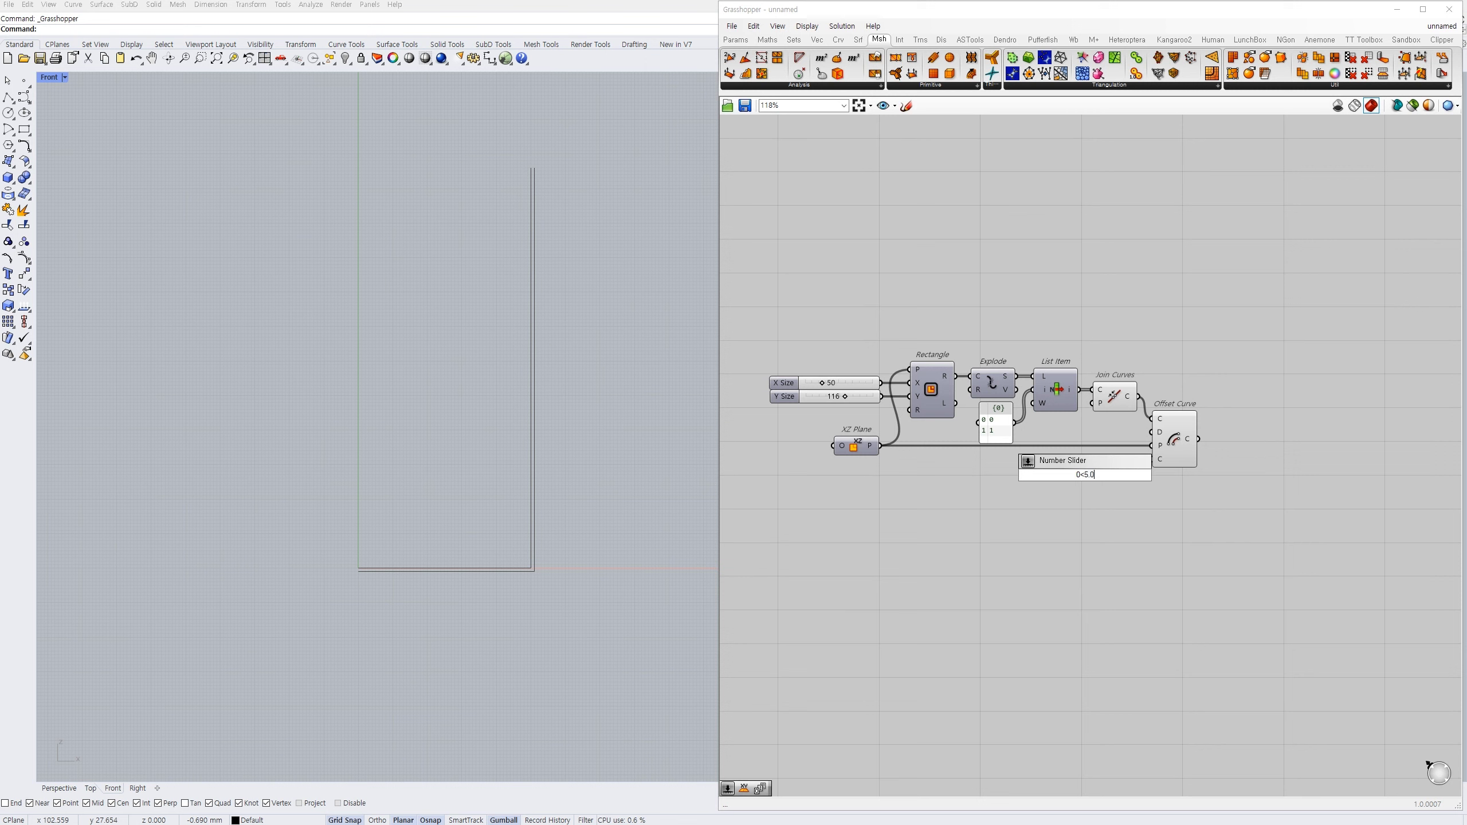
- Add a number slider ranging from 0 to 5, set it to about 1.95, and connect it to the Offset Curve distance
key("Return")
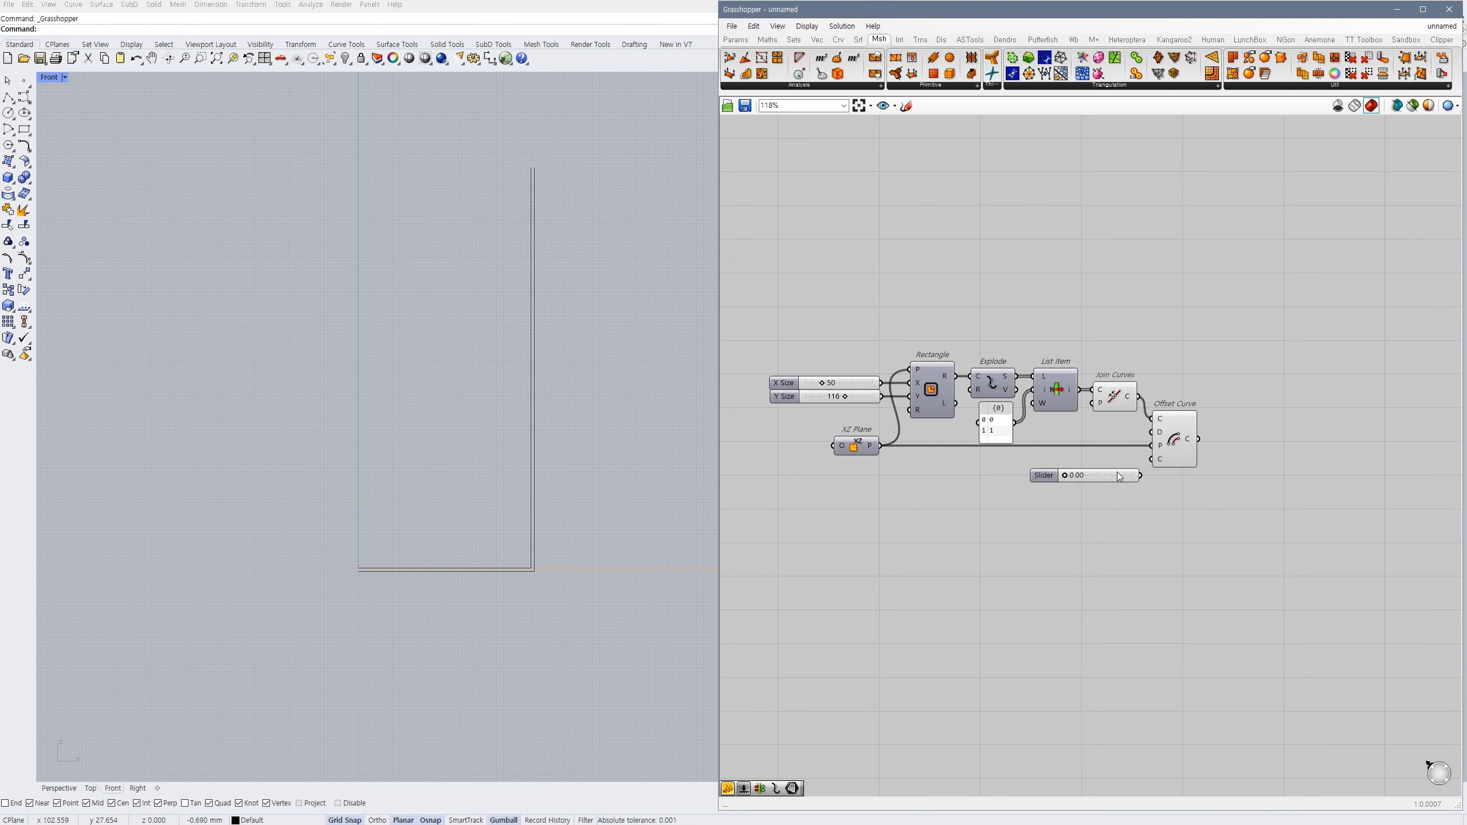
left_click_drag(1119, 477, 1052, 471)
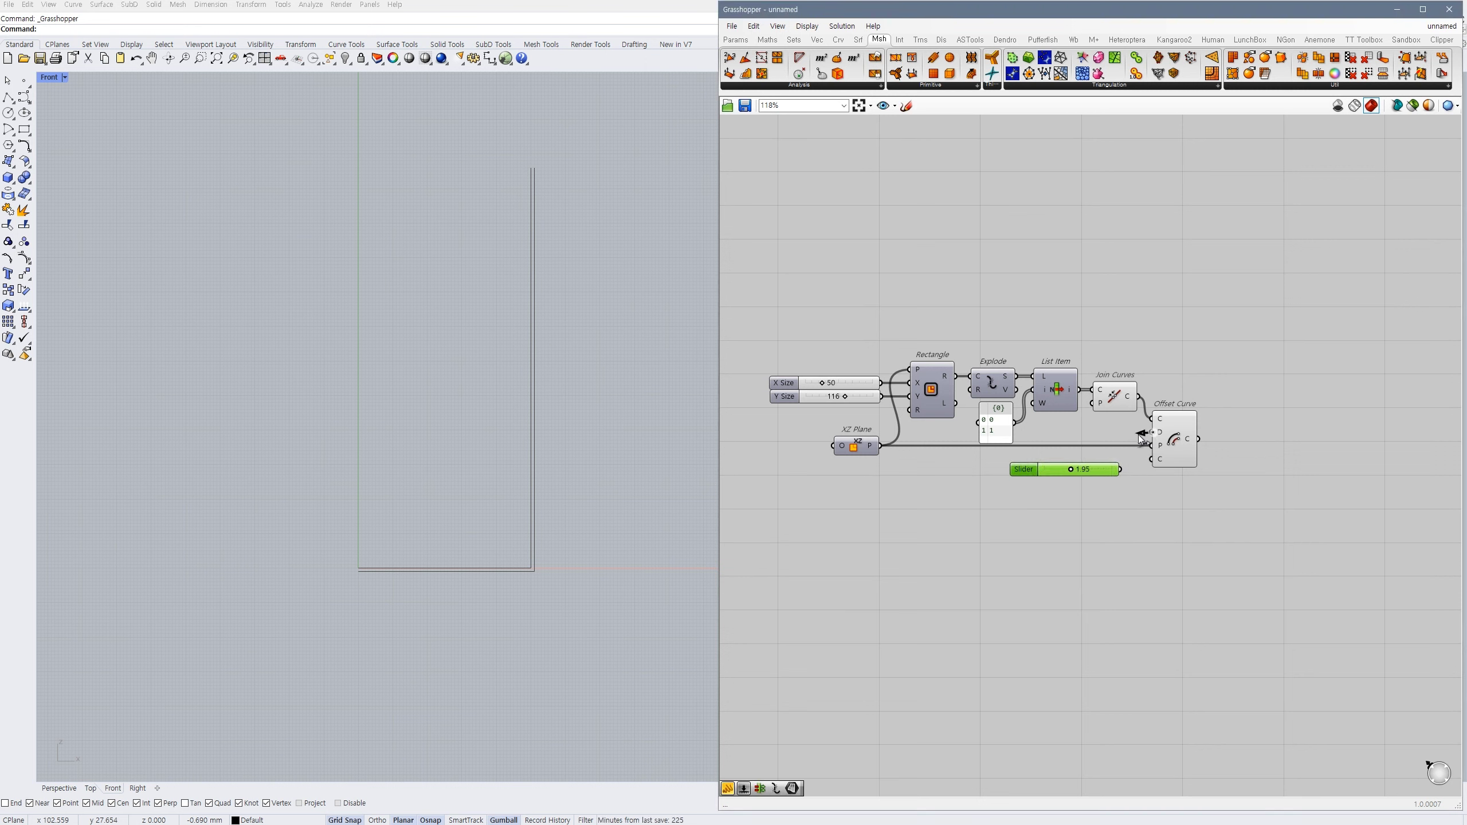
left_click_drag(1142, 439, 1034, 473)
left_click(1169, 438)
- Insert a Negative component between the distance slider and the Offset Curve distance input
left_click(1109, 475)
double_click(1108, 475)
type("nega")
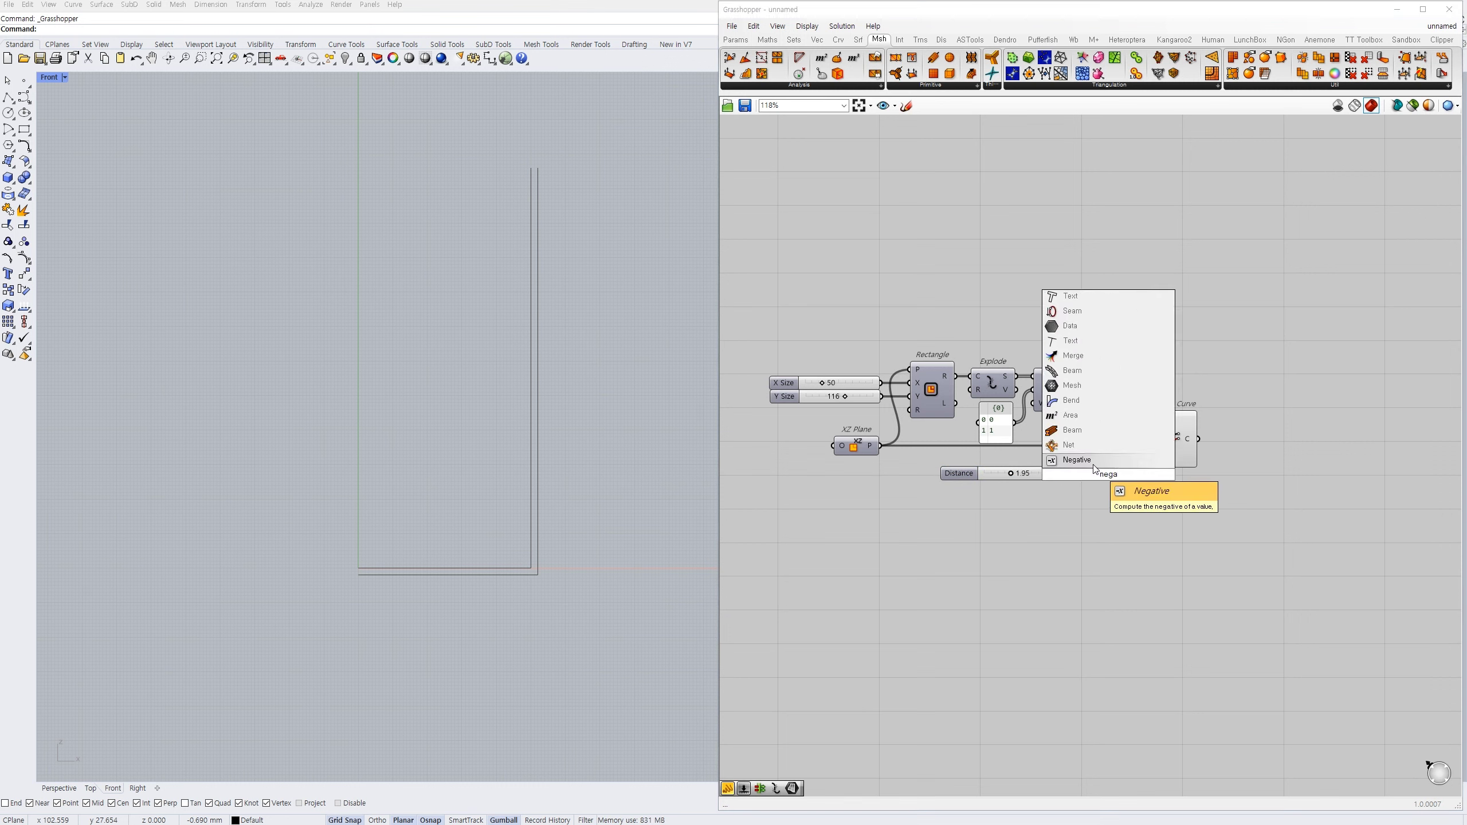
key("Return")
left_click_drag(1110, 474, 1153, 432)
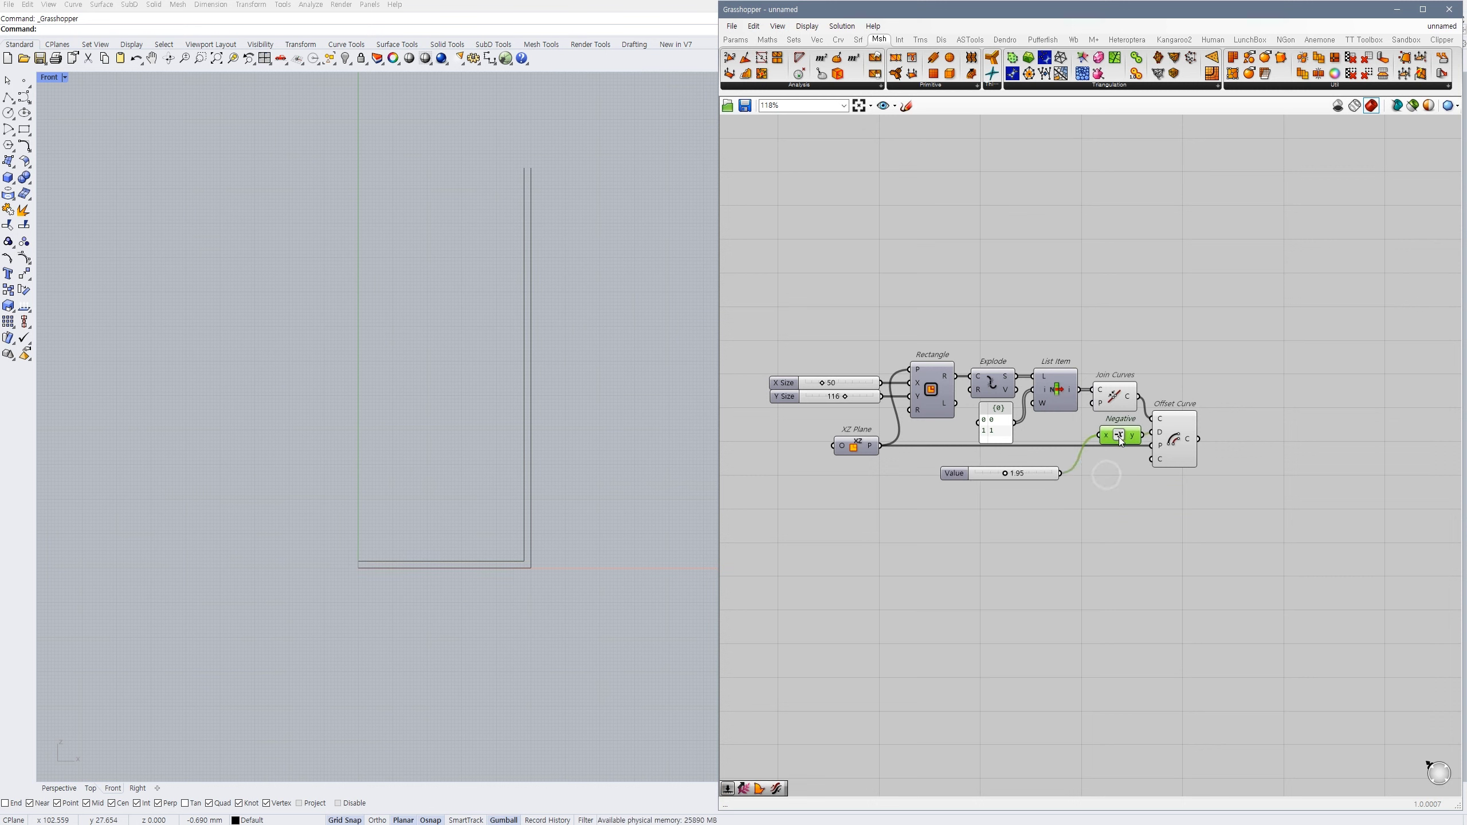
- Set the offset distance slider to 4.00
mouse_move(1045, 478)
left_mouse_down()
mouse_move(1070, 470)
mouse_move(1041, 467)
mouse_move(1066, 467)
left_mouse_up()
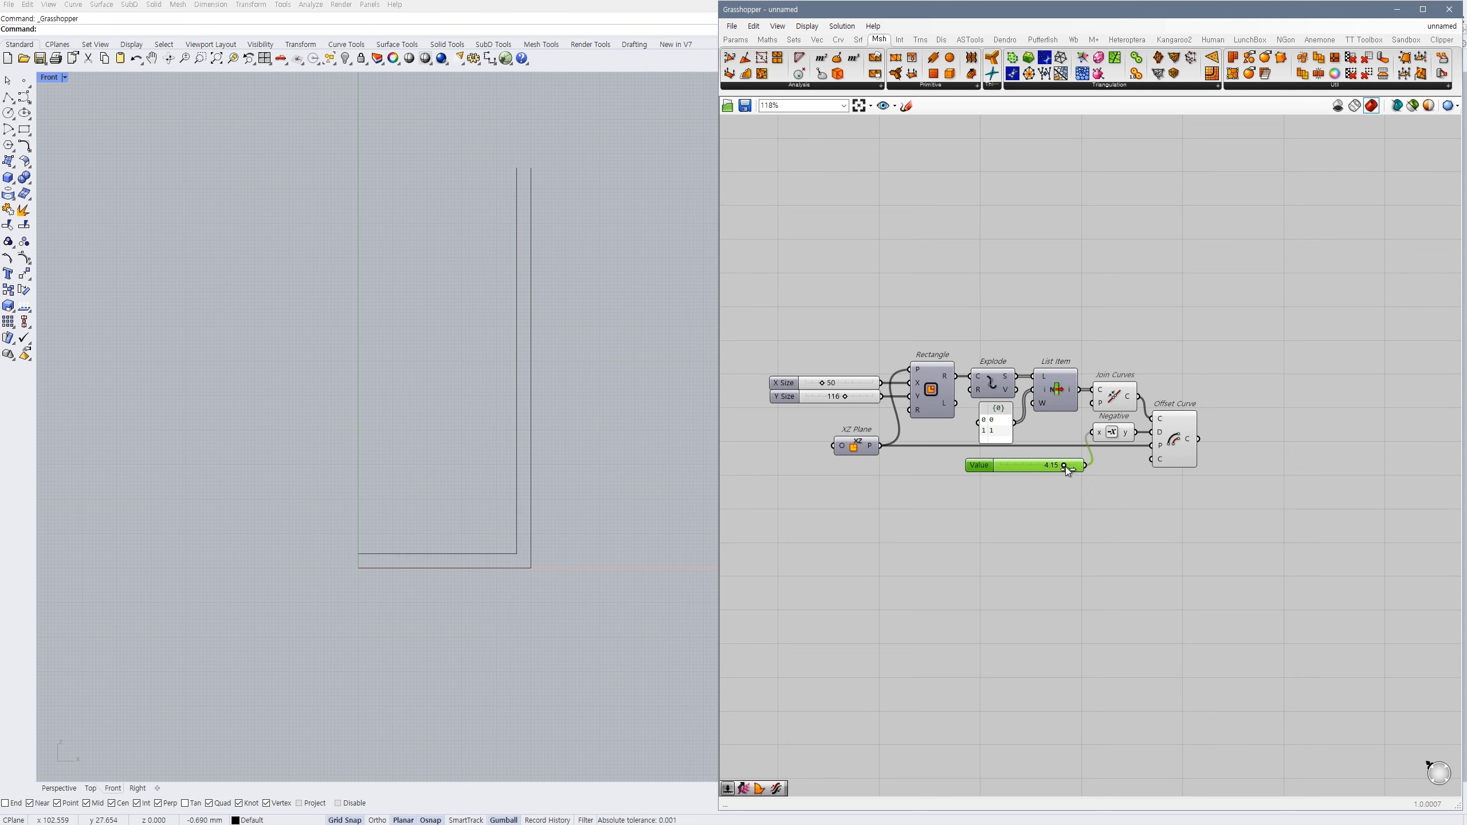
double_click(1043, 470)
type("4")
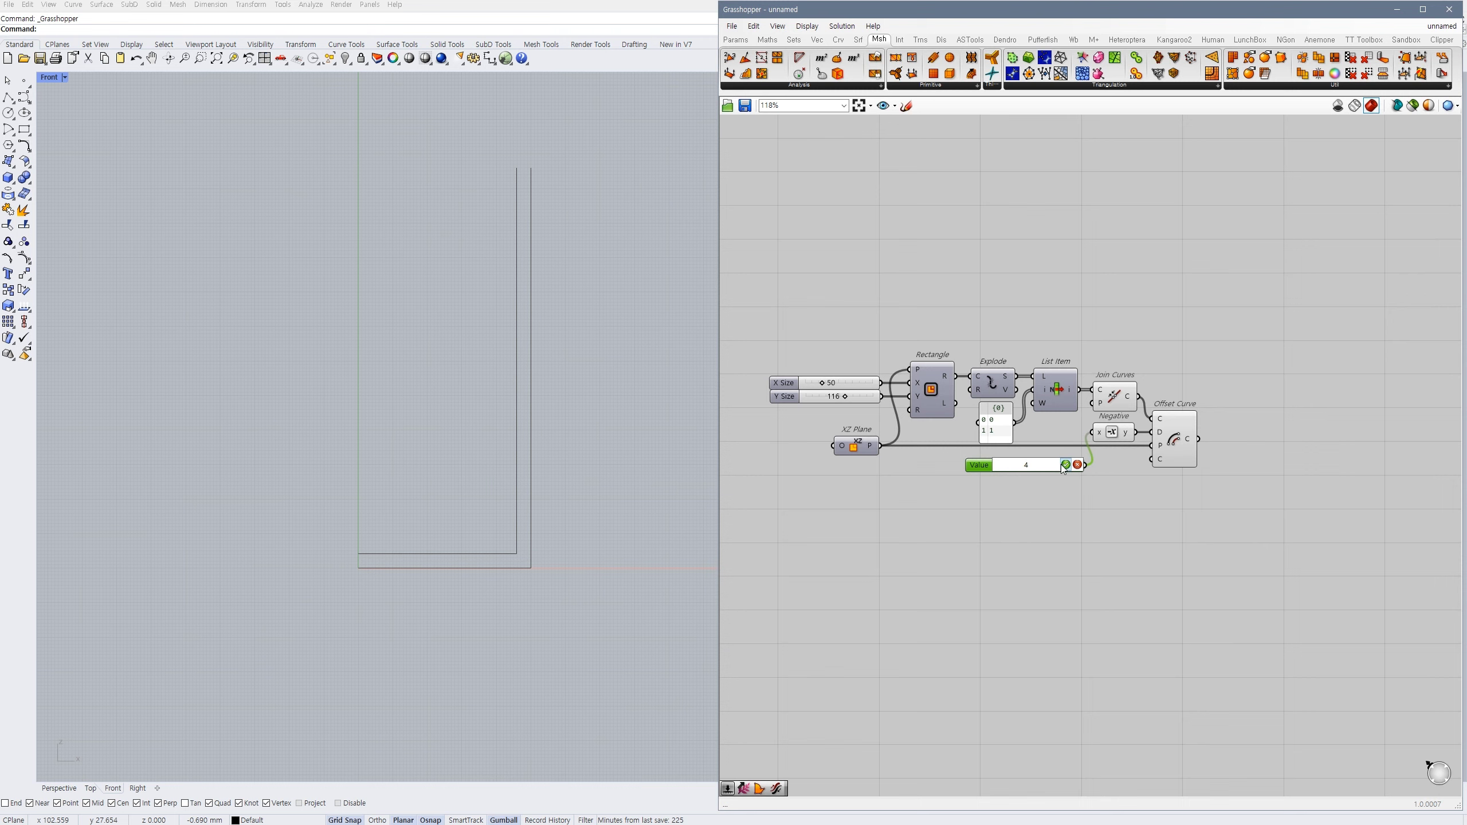
left_click(1066, 466)
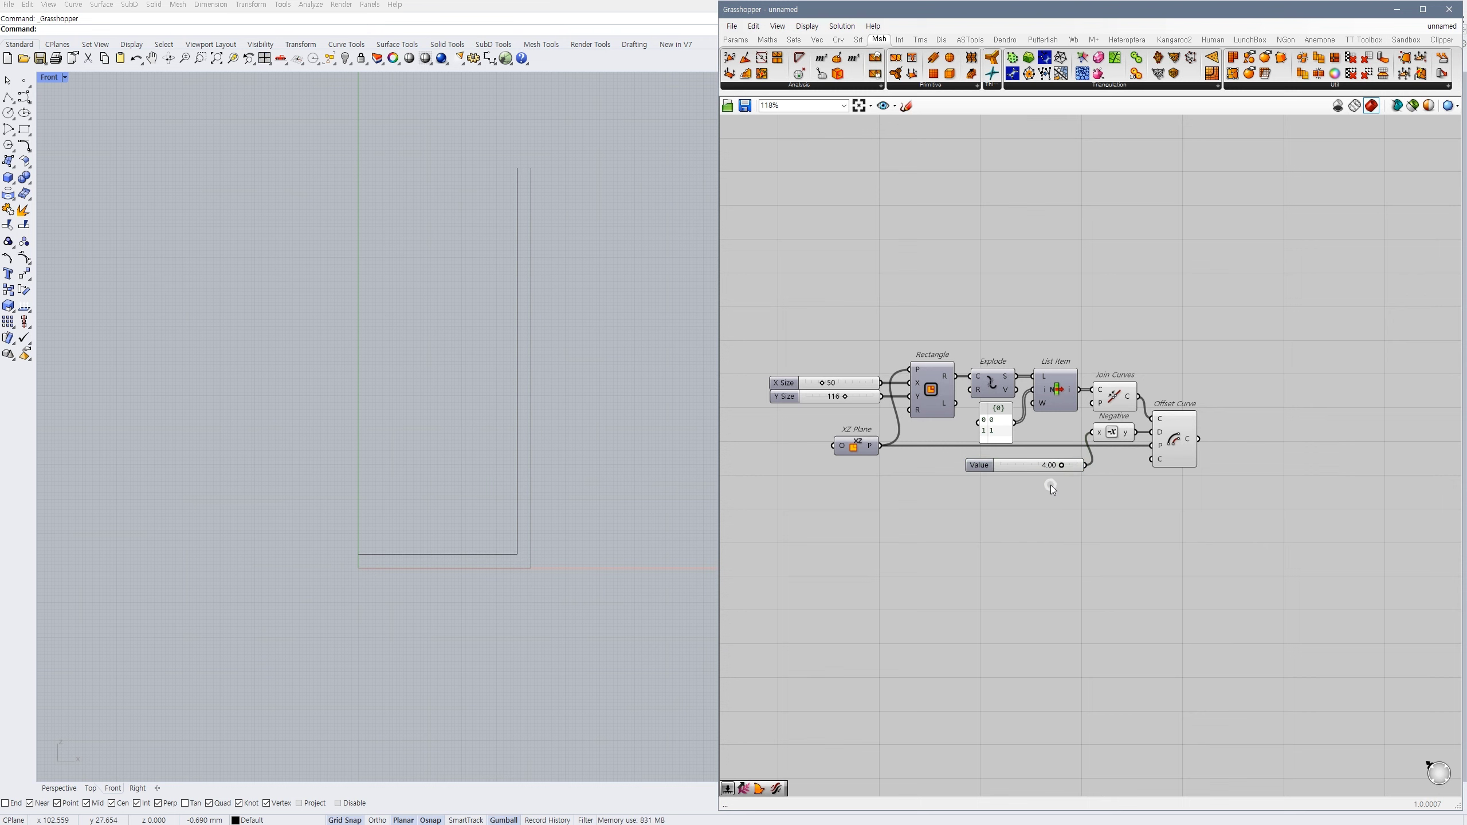
- Place the offset distance slider below the XZ Plane wire and enclose it in its own group
left_click_drag(1035, 466, 1027, 474)
key("ctrl+g")
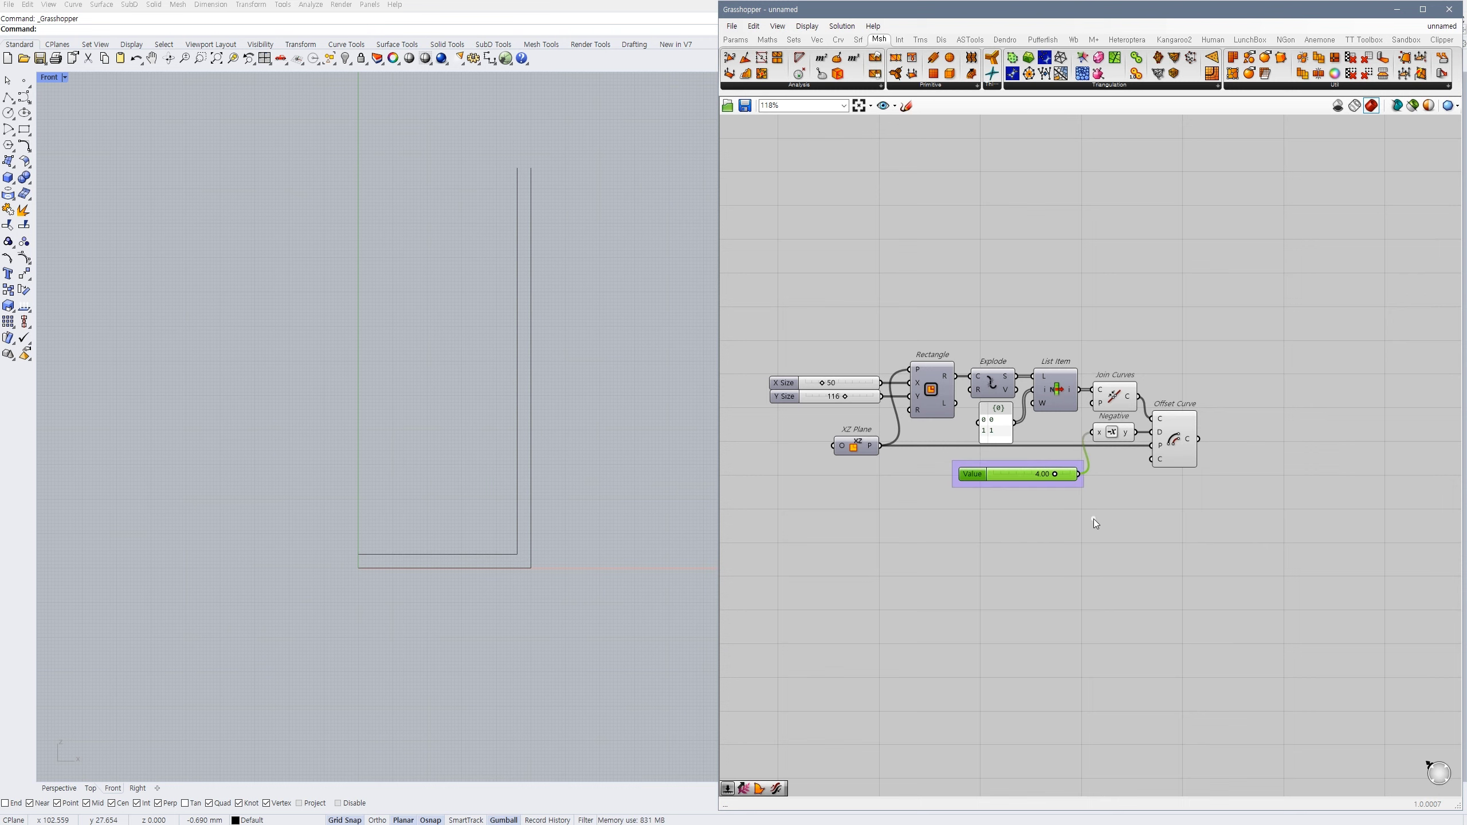
left_click(1094, 519)
- Add a Connect Curves component beyond the Offset Curve component
right_click_drag(1159, 482, 1122, 493)
left_click(1132, 459)
double_click(1205, 430)
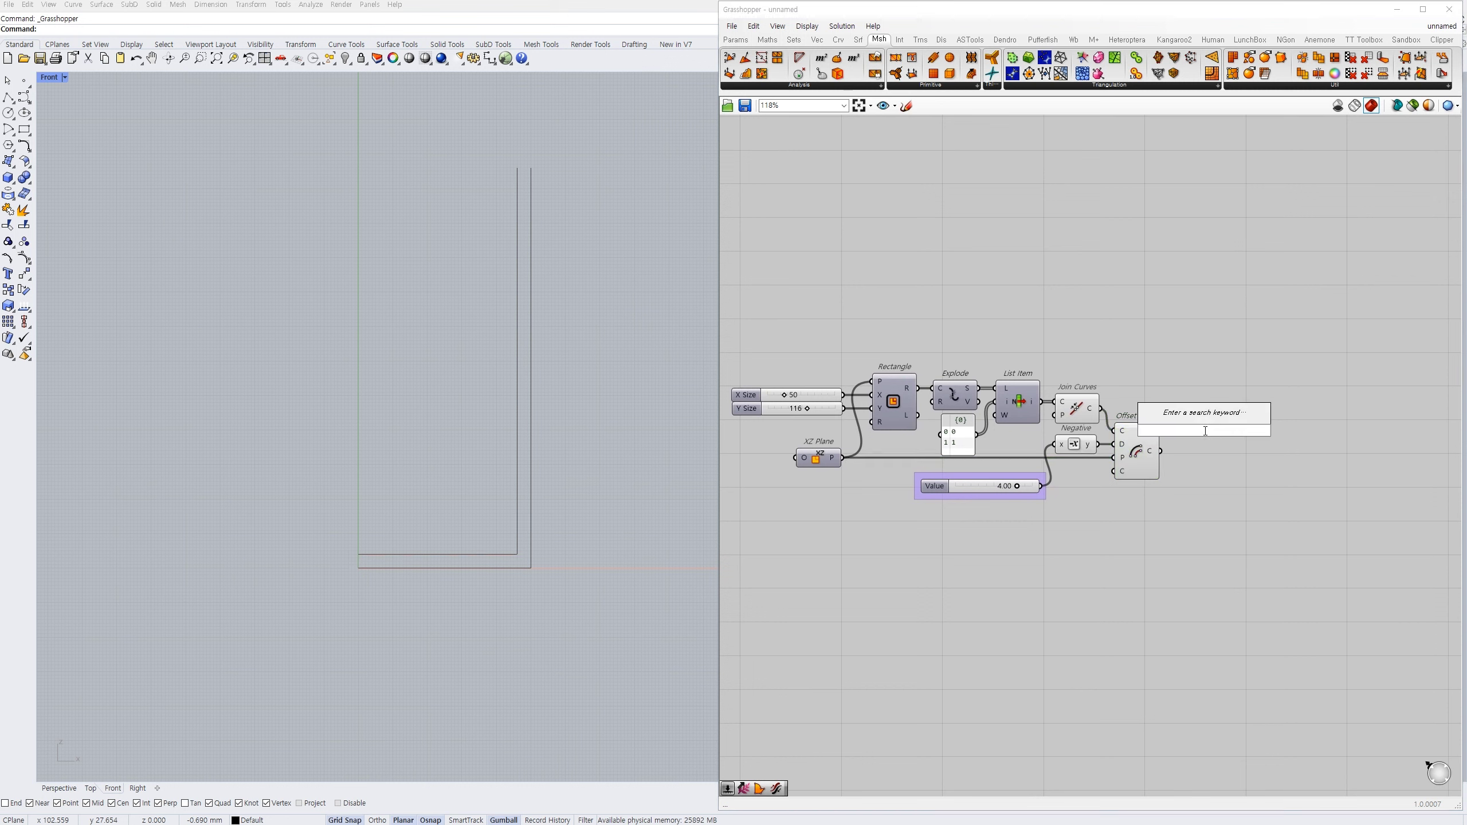
type("conn")
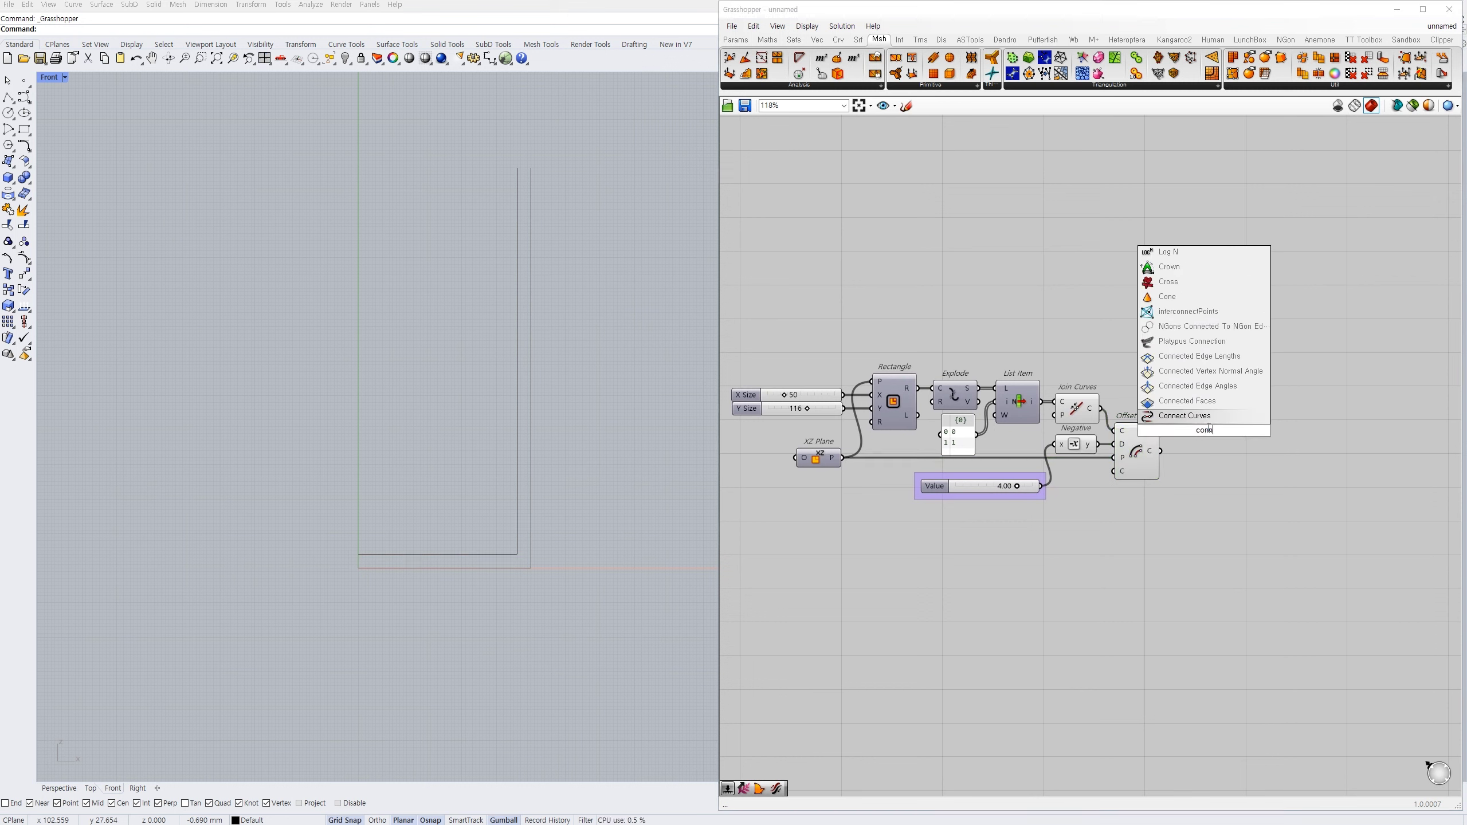
key("Return")
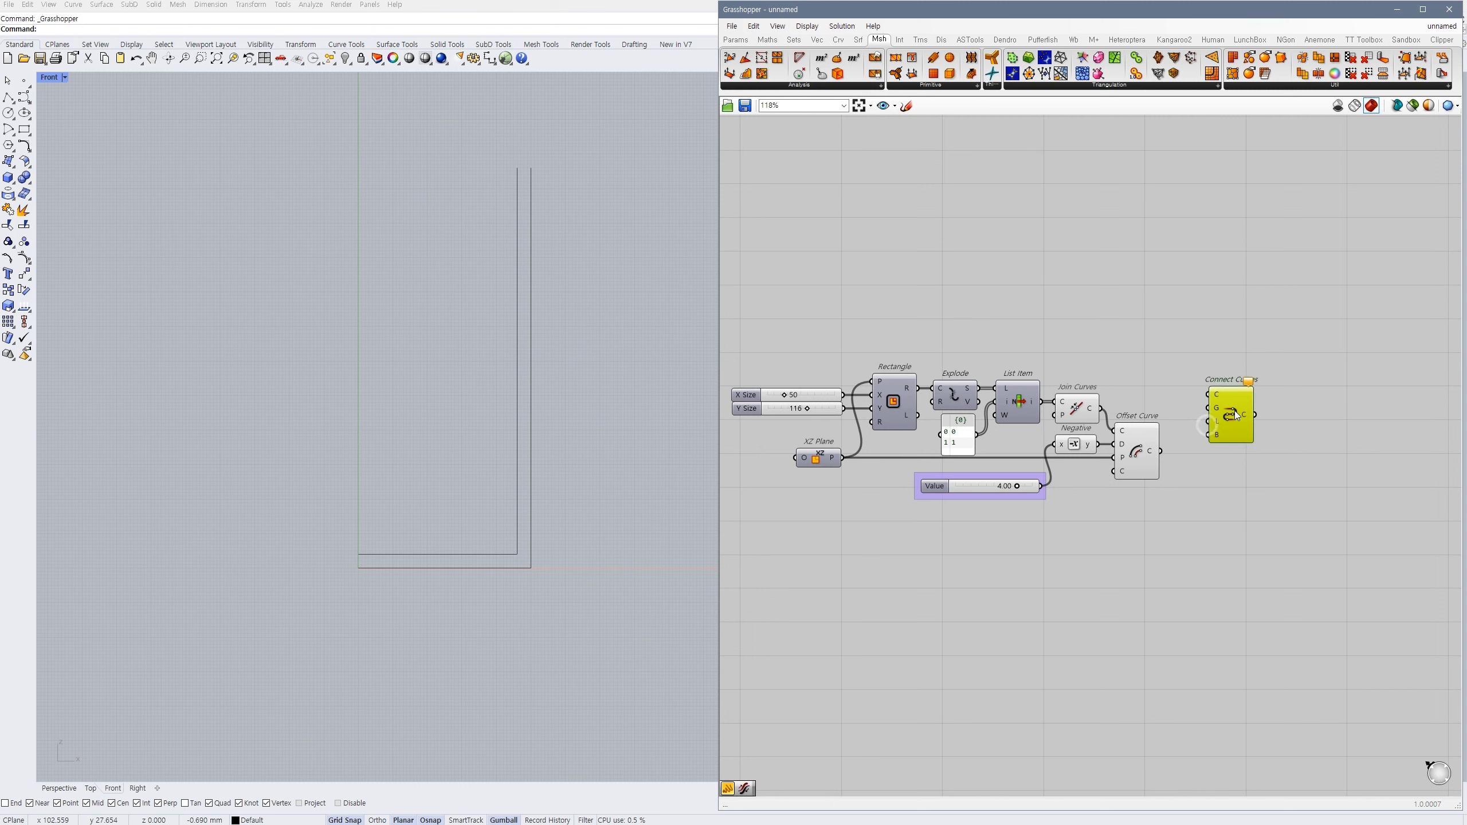
- Feed the Join Curves output into Connect Curves and supply its G input from a new panel containing 0
double_click(1183, 409)
type("\"0")
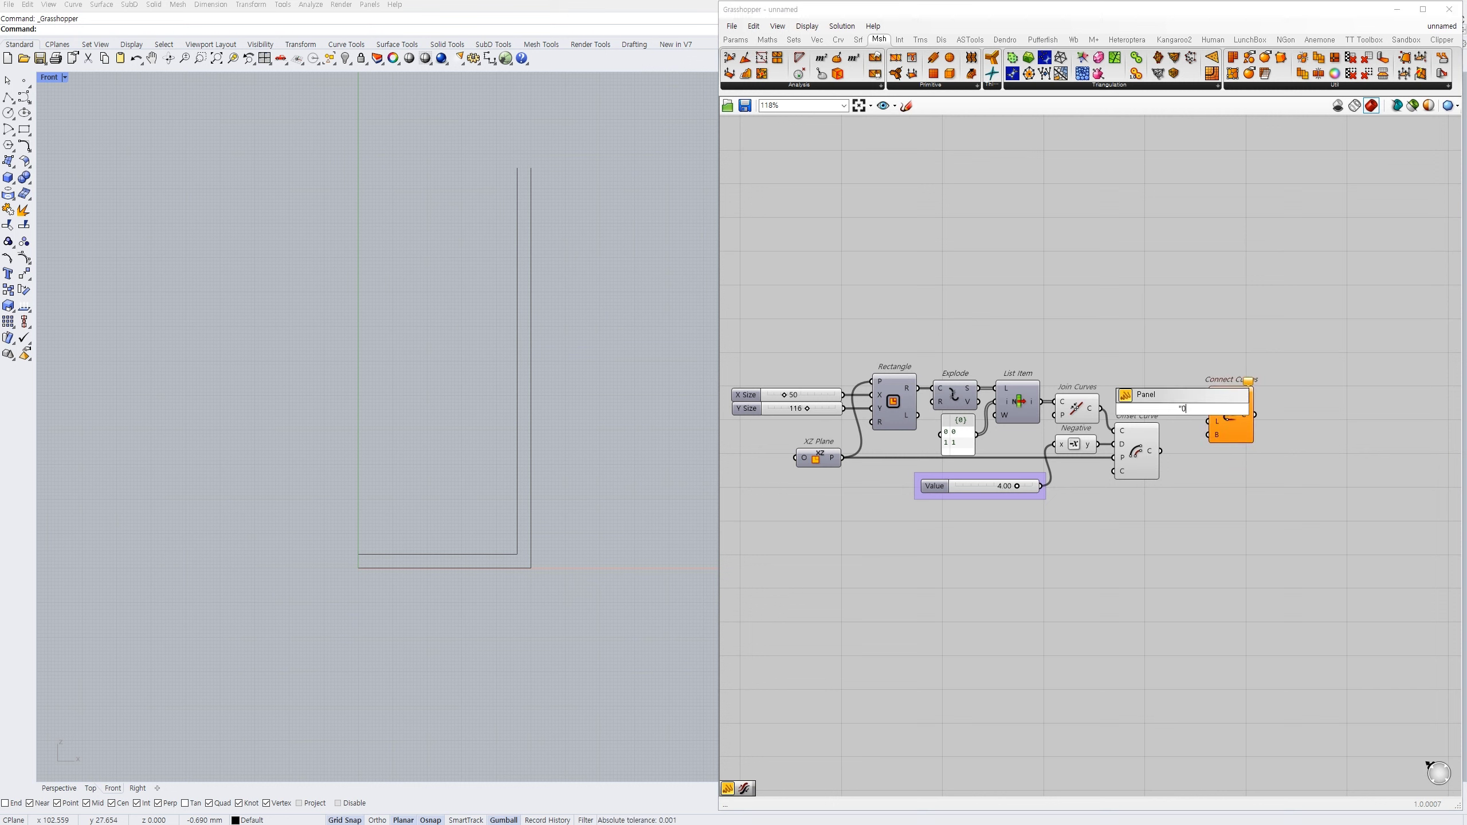
key("Return")
left_click_drag(1193, 409, 1099, 408)
left_click(1233, 411)
left_click_drag(1239, 412, 1173, 426)
- Add the Offset Curve output to the Connect Curves curve input and flatten that input
left_click(1173, 454)
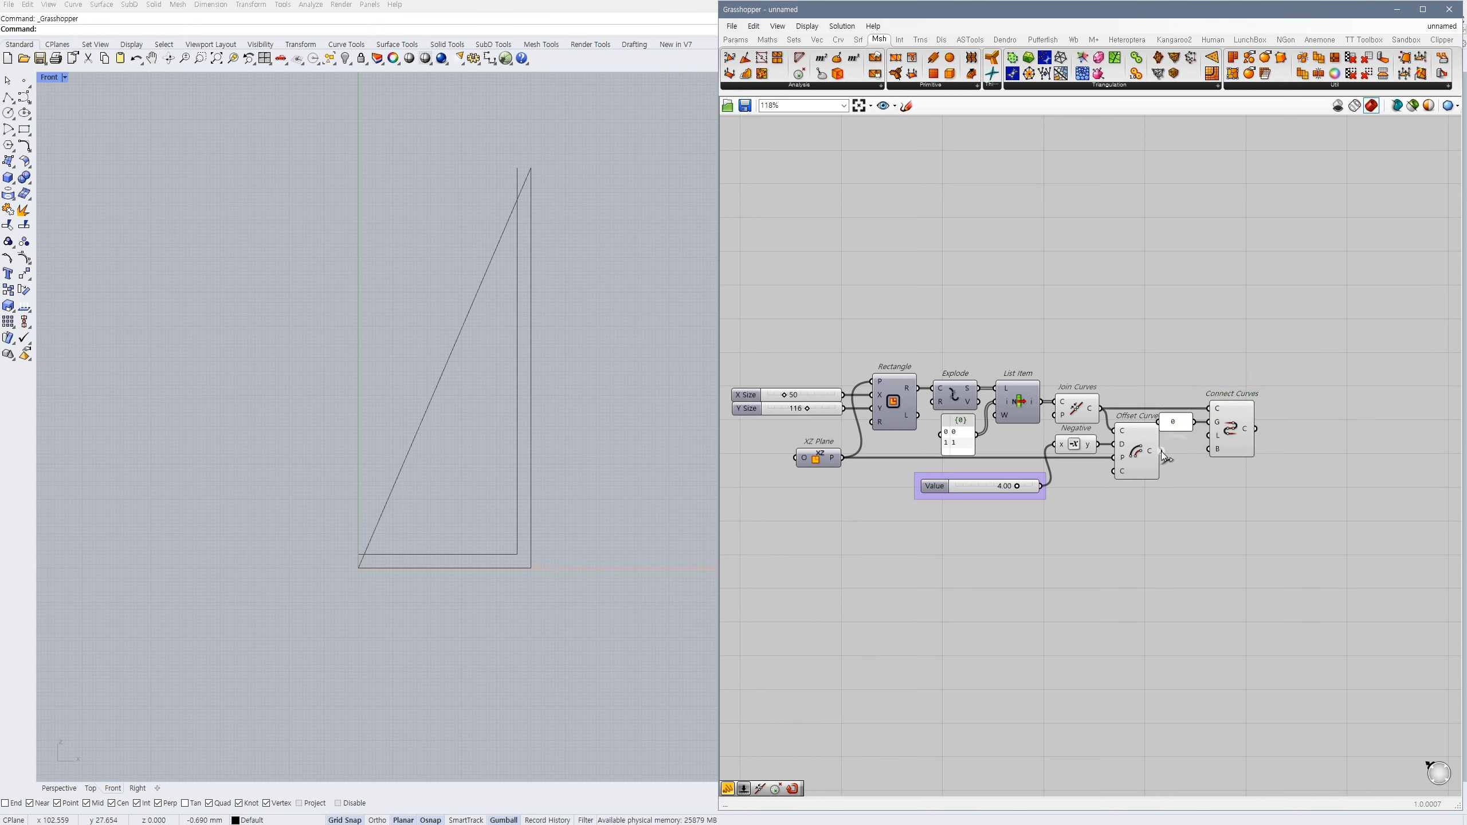
right_click(1216, 408)
left_click(1242, 479)
left_click_drag(1246, 430, 1261, 431)
left_click(1217, 495)
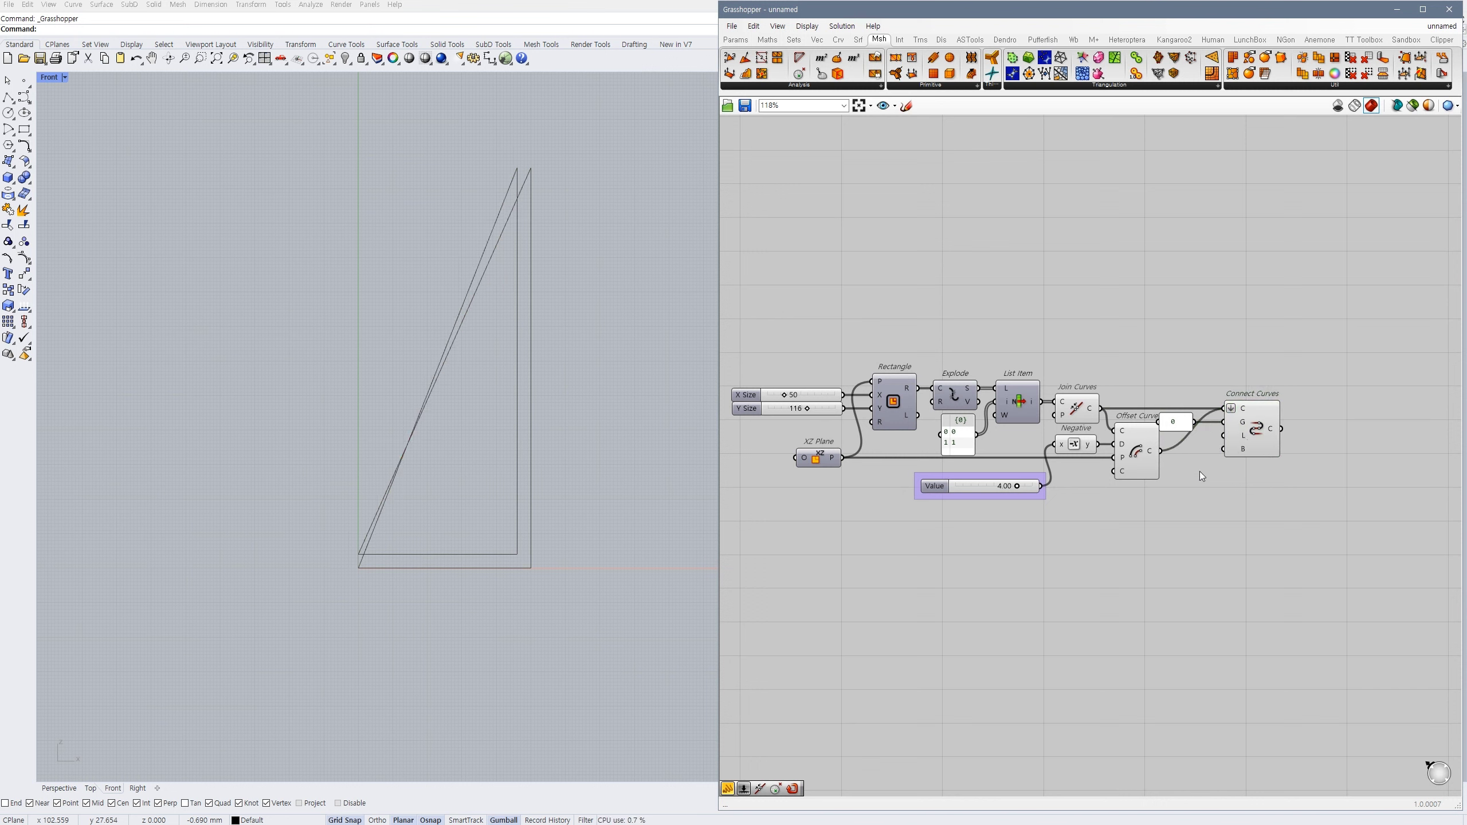
- Insert a Flip Curve component between Offset Curve and Connect Curves, replacing the direct offset connection
double_click(1195, 480)
type("flip")
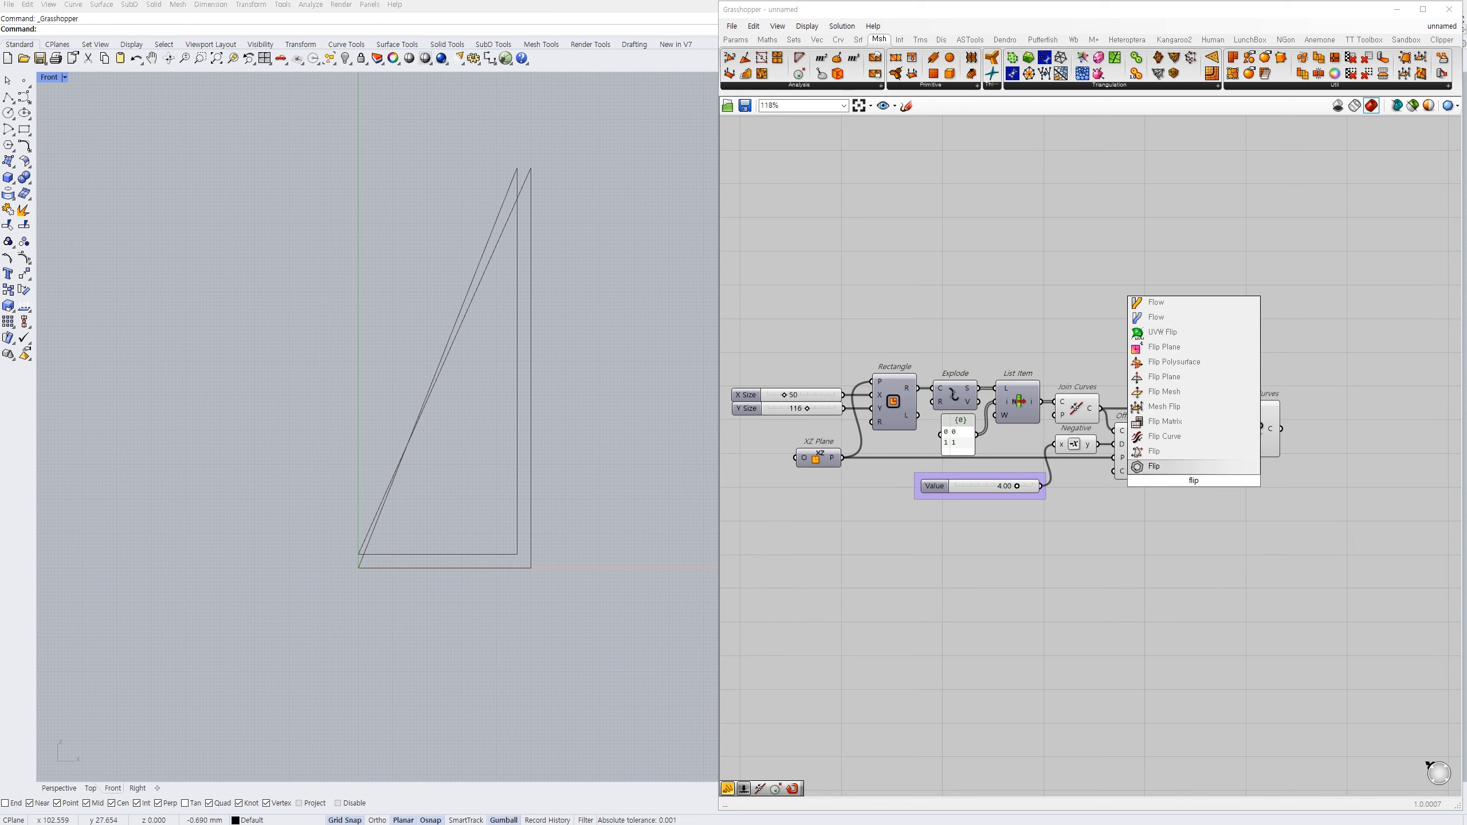
left_click(1183, 442)
left_click_drag(1159, 451, 1171, 474)
left_click_drag(1192, 481, 1256, 428)
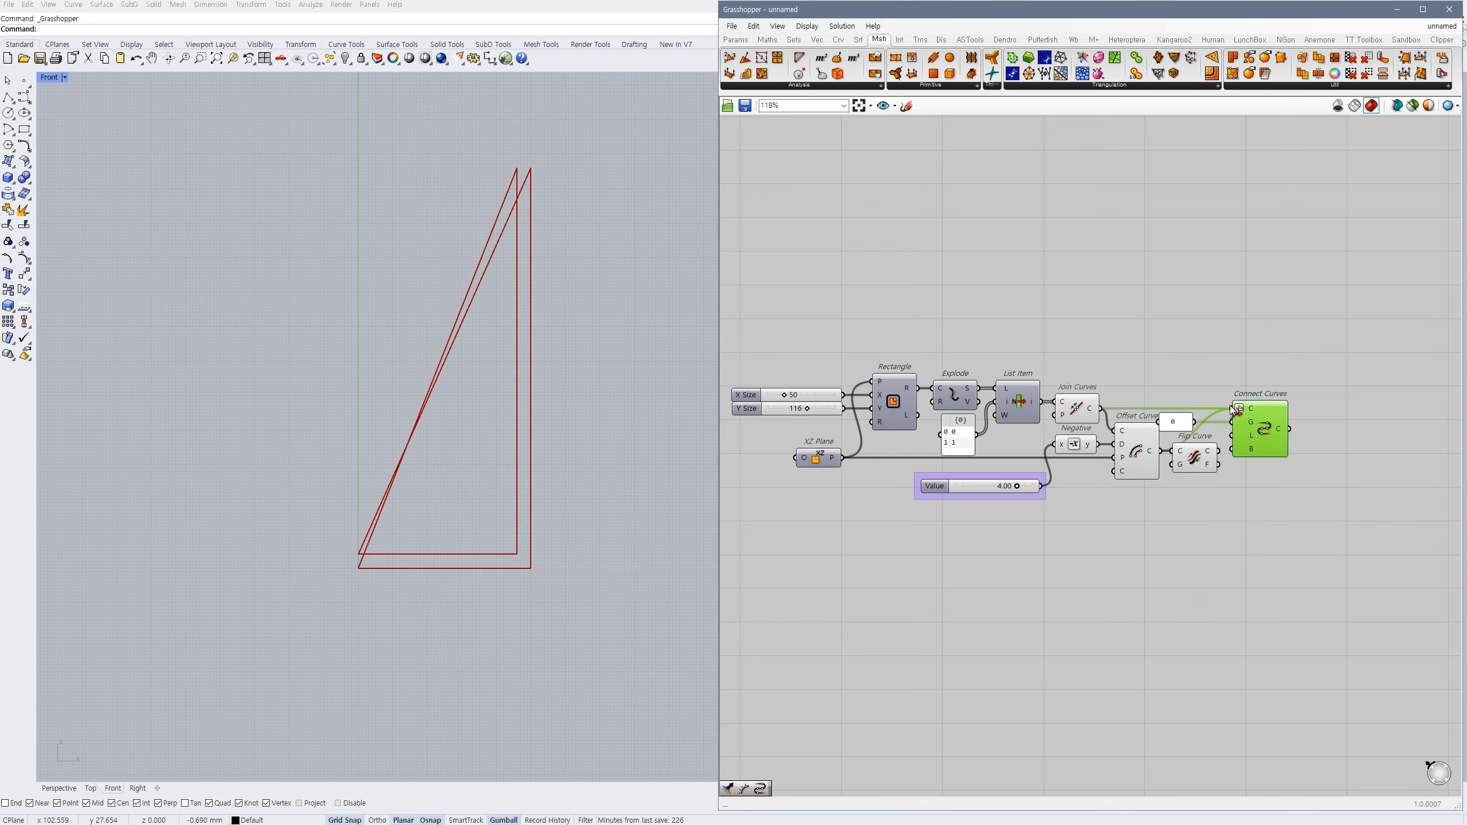
left_click_drag(1174, 453, 1175, 454, "shift")
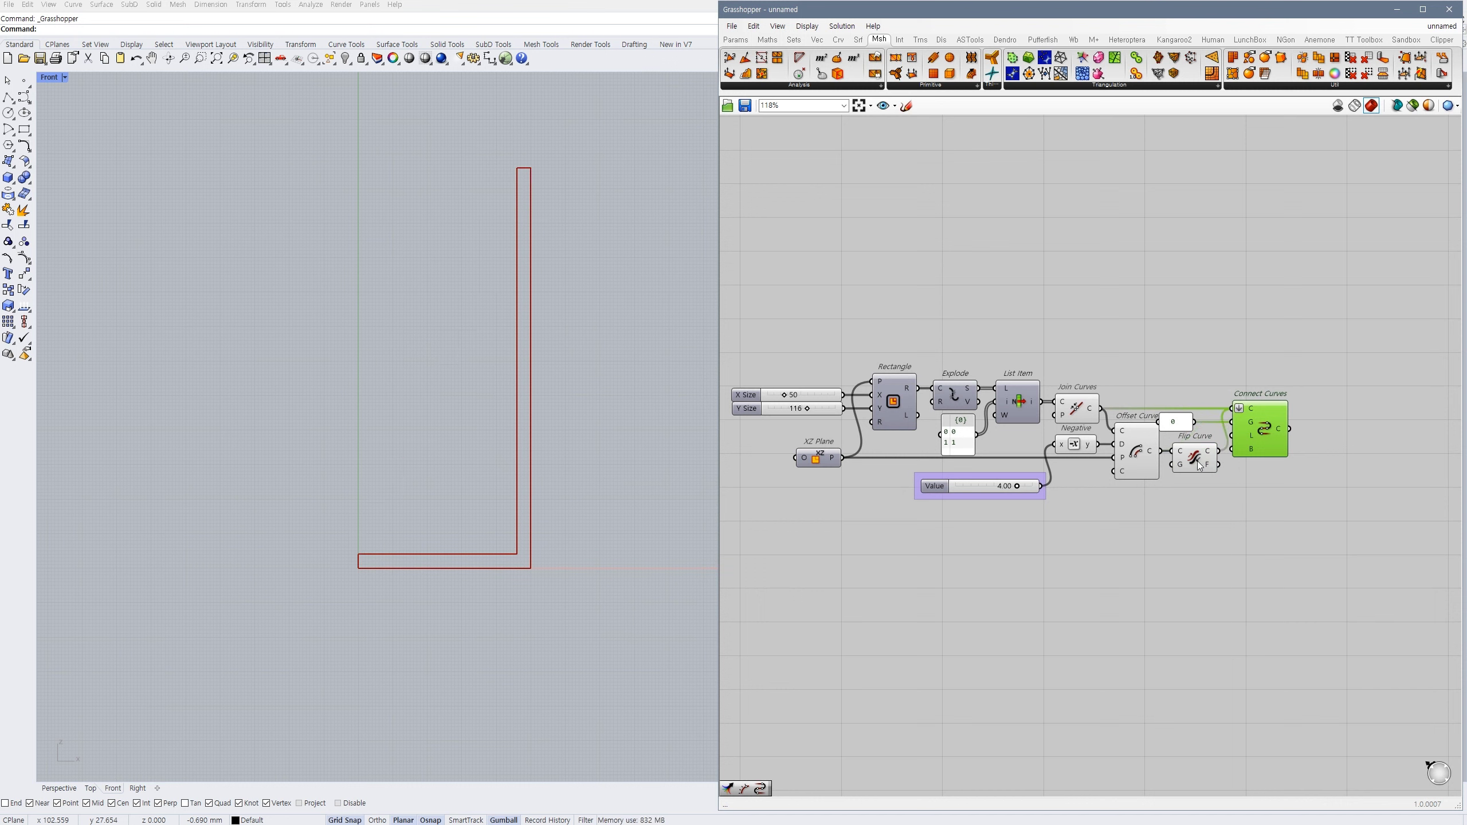
- Hide the previews of the Offset Curve, Flip Curve and Join Curves components and shift Connect Curves slightly away
left_click(1130, 456)
left_click(1077, 410)
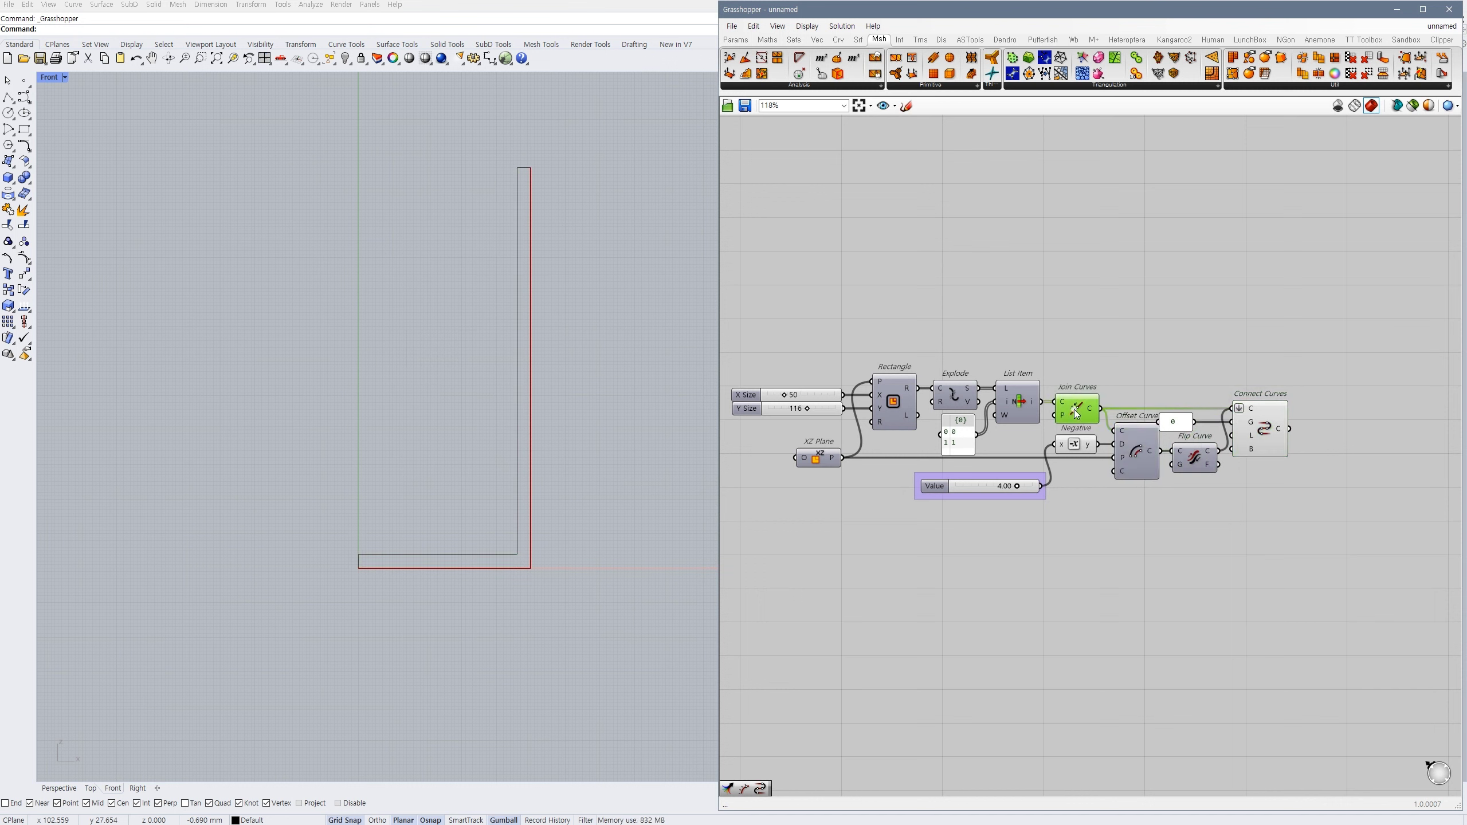
left_click(1160, 523)
left_click(1269, 440)
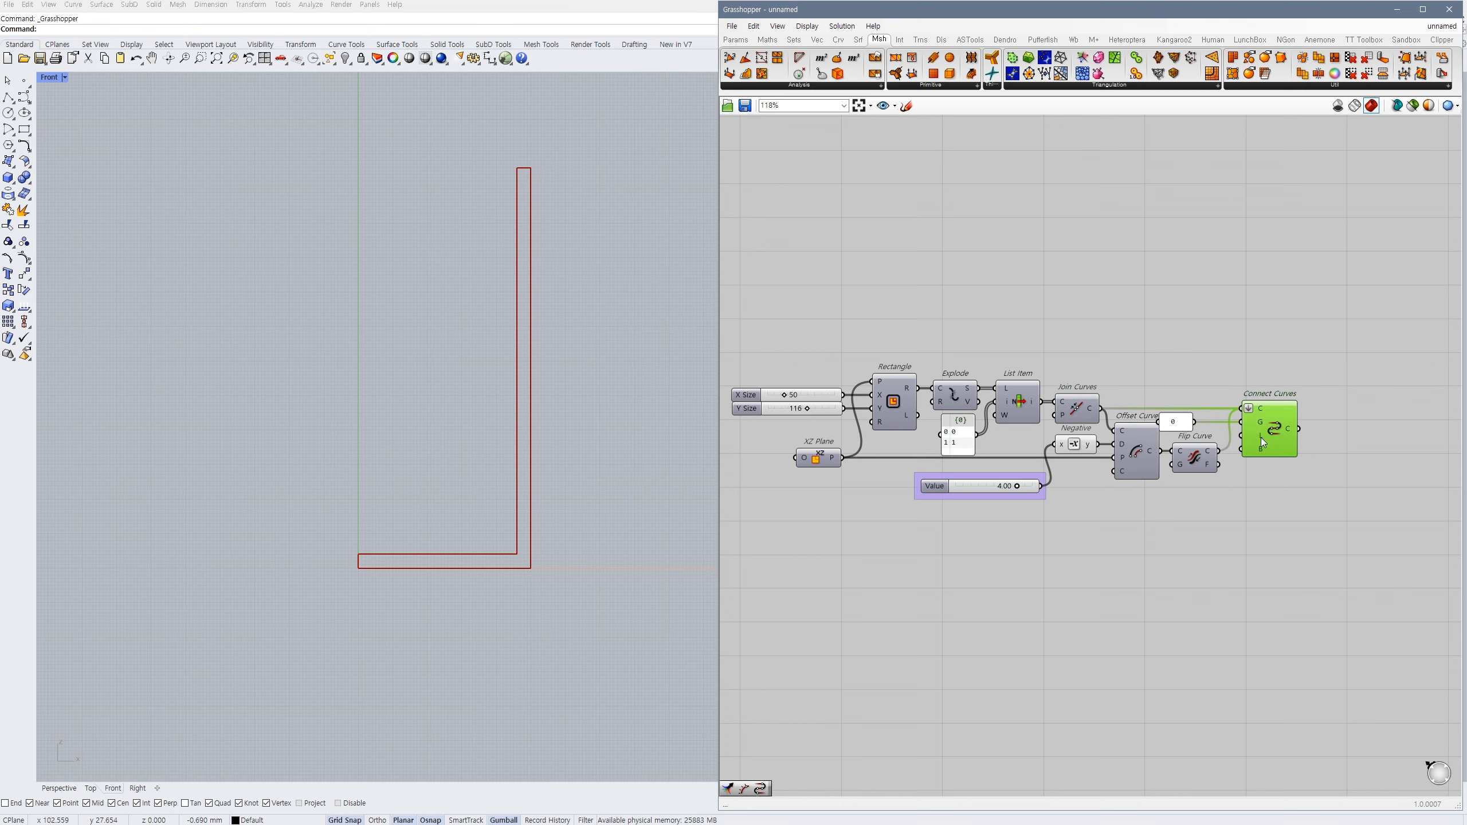
double_click(1192, 511)
type("togg")
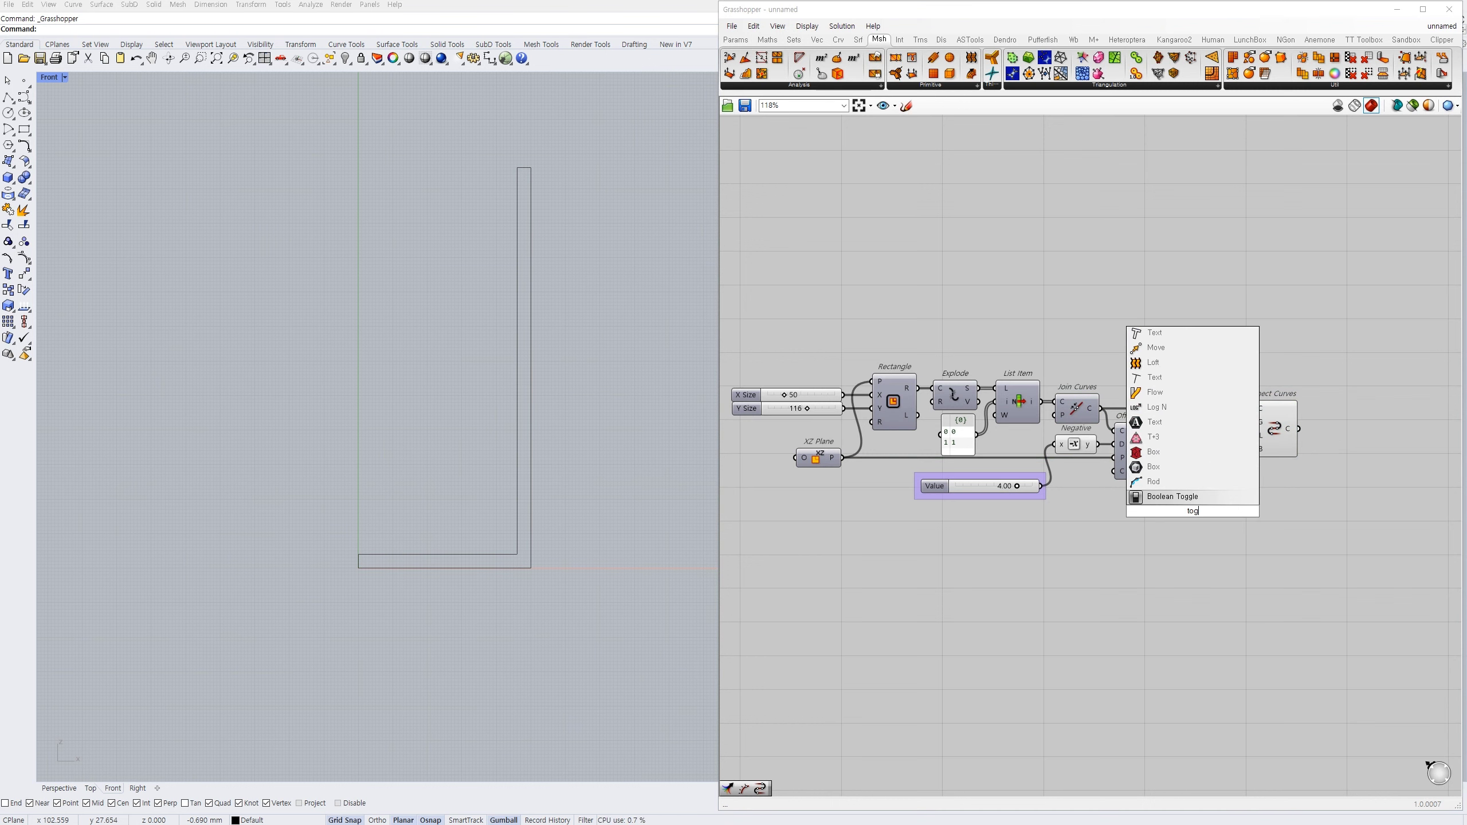
left_click(1213, 530)
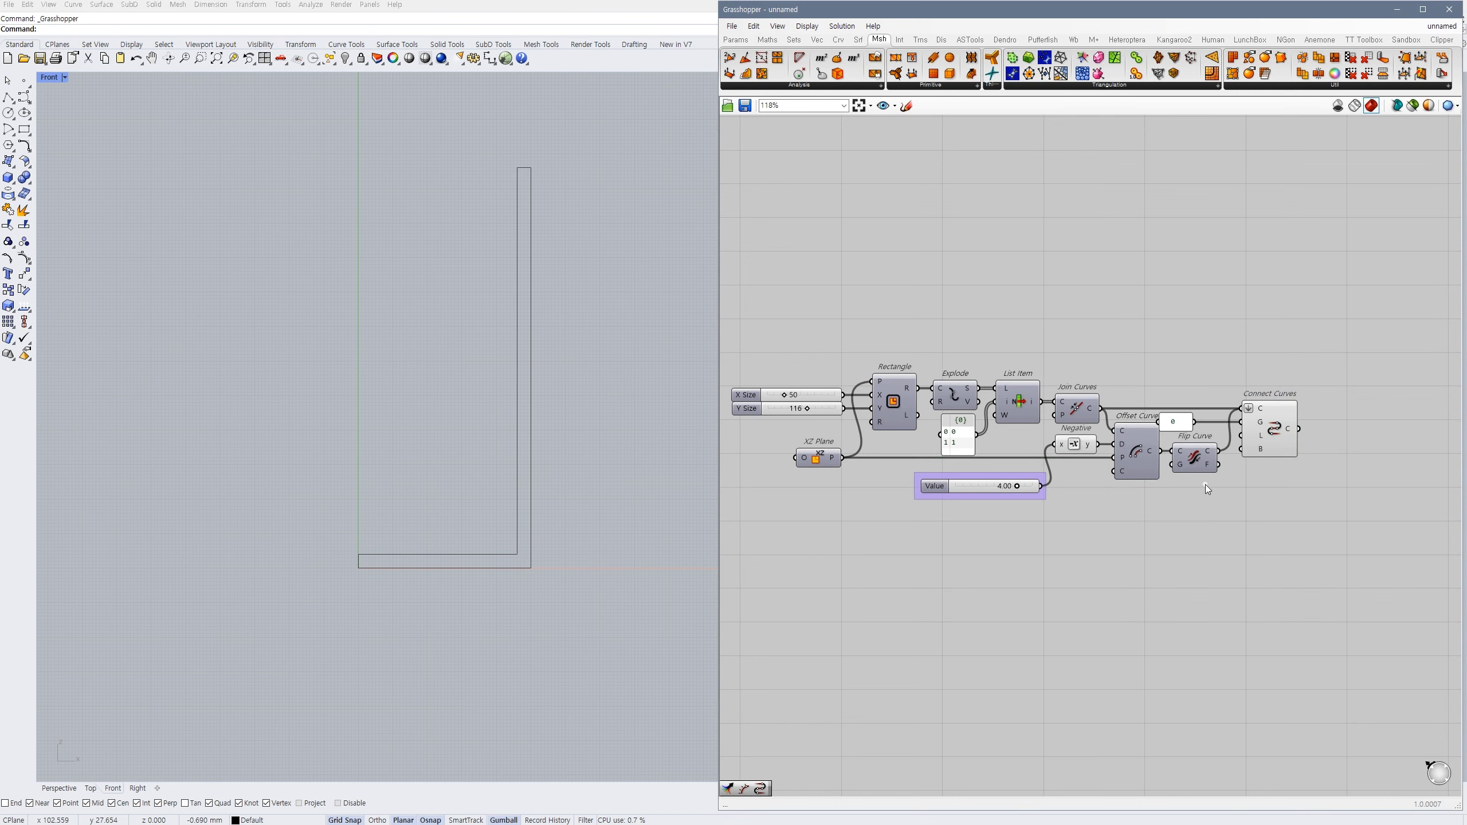
- Create a panel containing false and connect it to the L input of Connect Curves
double_click(1202, 502)
type("\"fa")
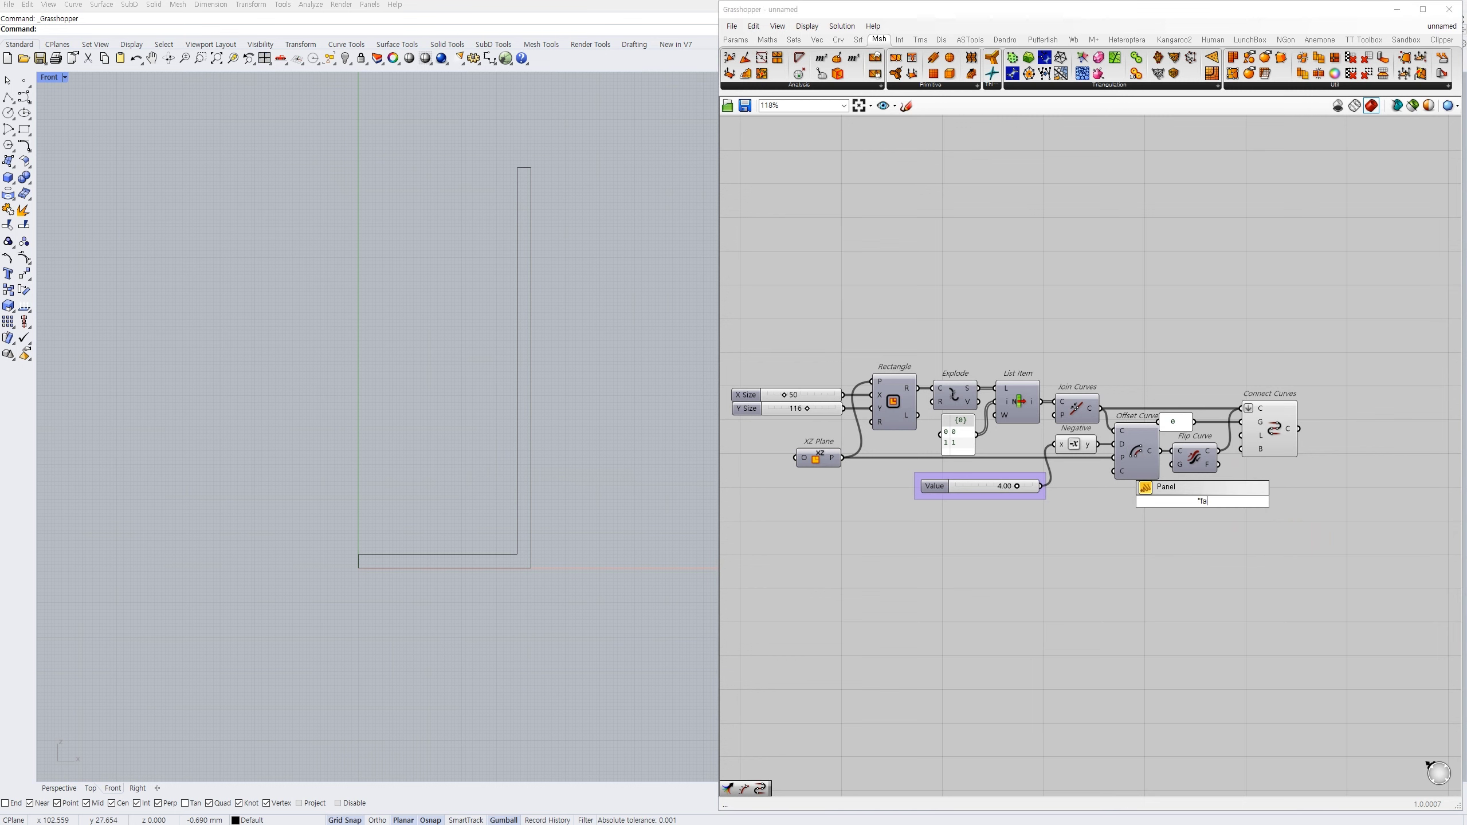
type("lse")
key("Return")
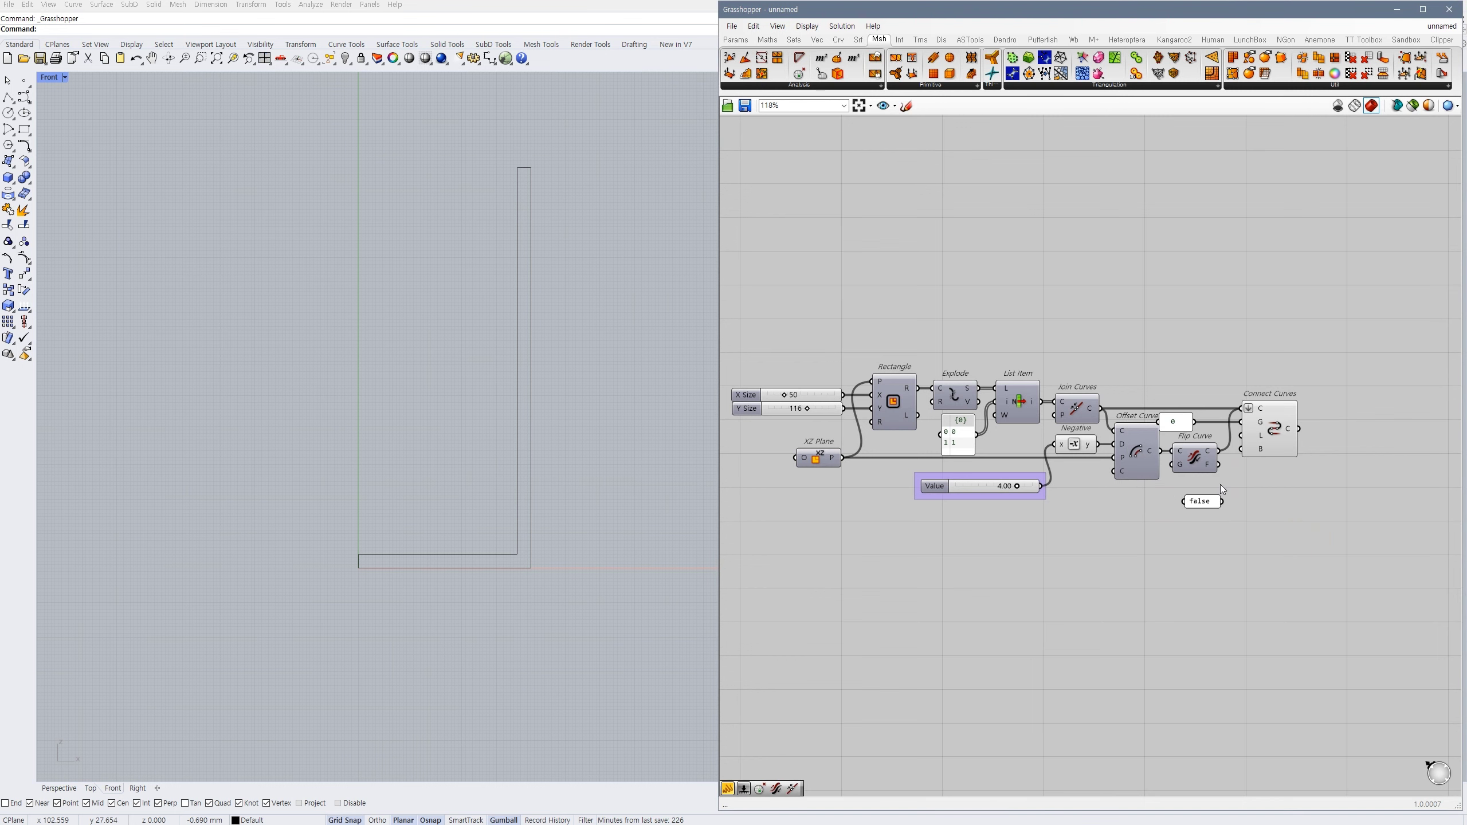
scroll(1223, 488, "up", 2)
left_click(1192, 499)
left_click_drag(1248, 409, 1226, 504)
left_click(1213, 538)
left_click_drag(1279, 431, 1294, 434)
left_click(1206, 527)
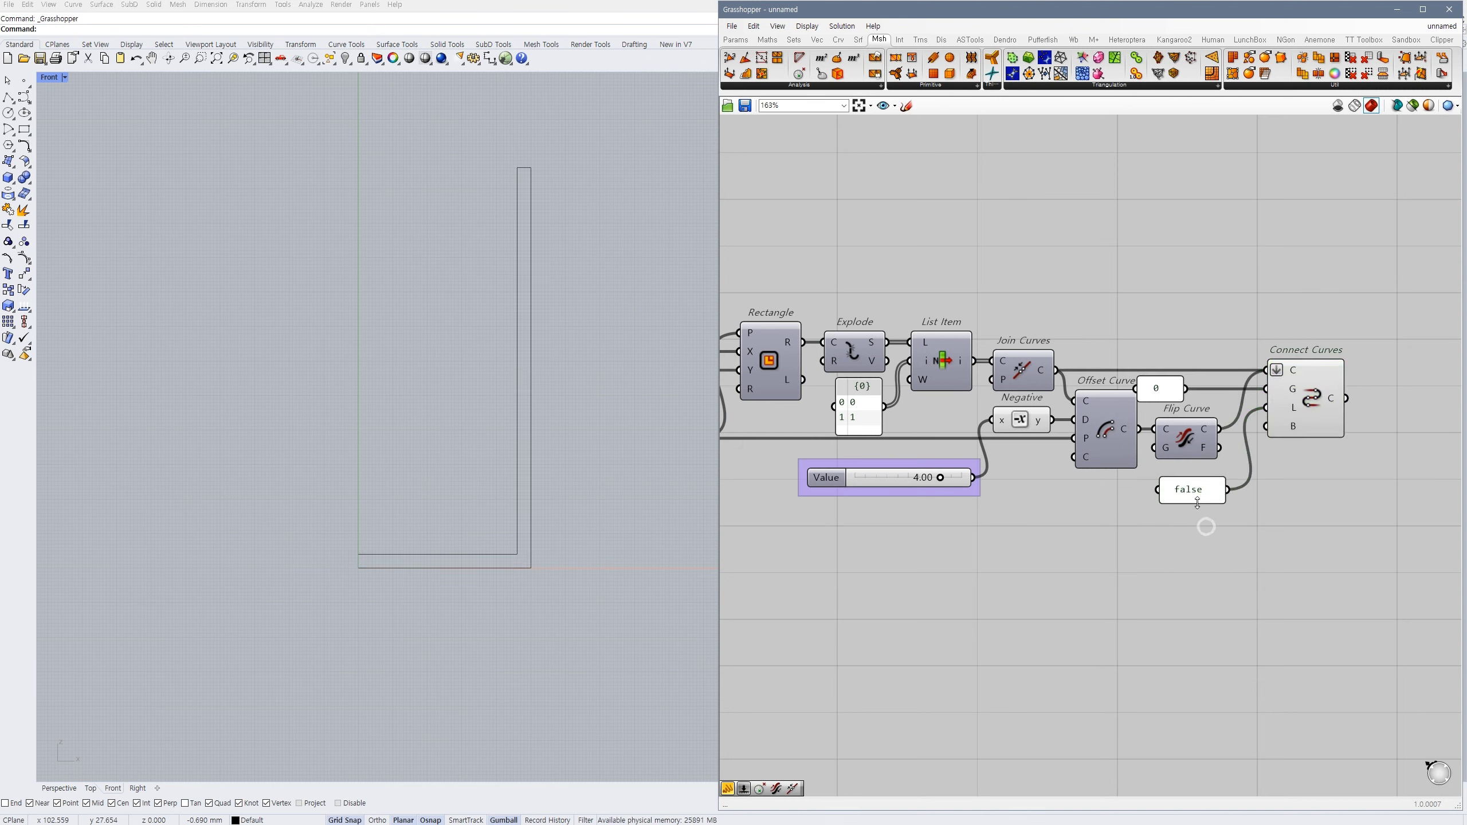
left_click(1178, 531)
- Add a Revolution component and use the Connect Curves output as its profile
right_click_drag(1375, 502, 1223, 511)
double_click(1228, 403)
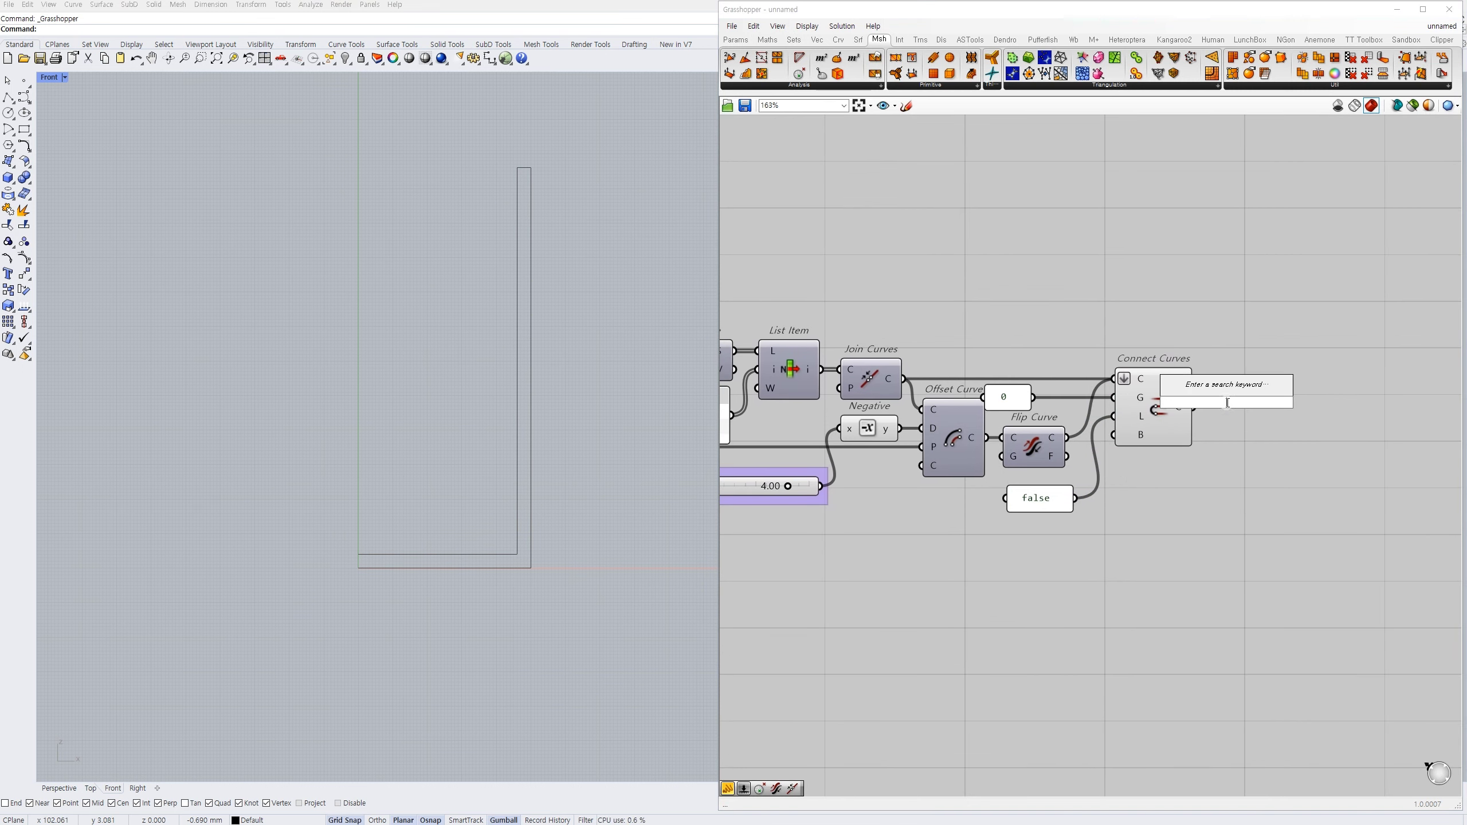
type("revol")
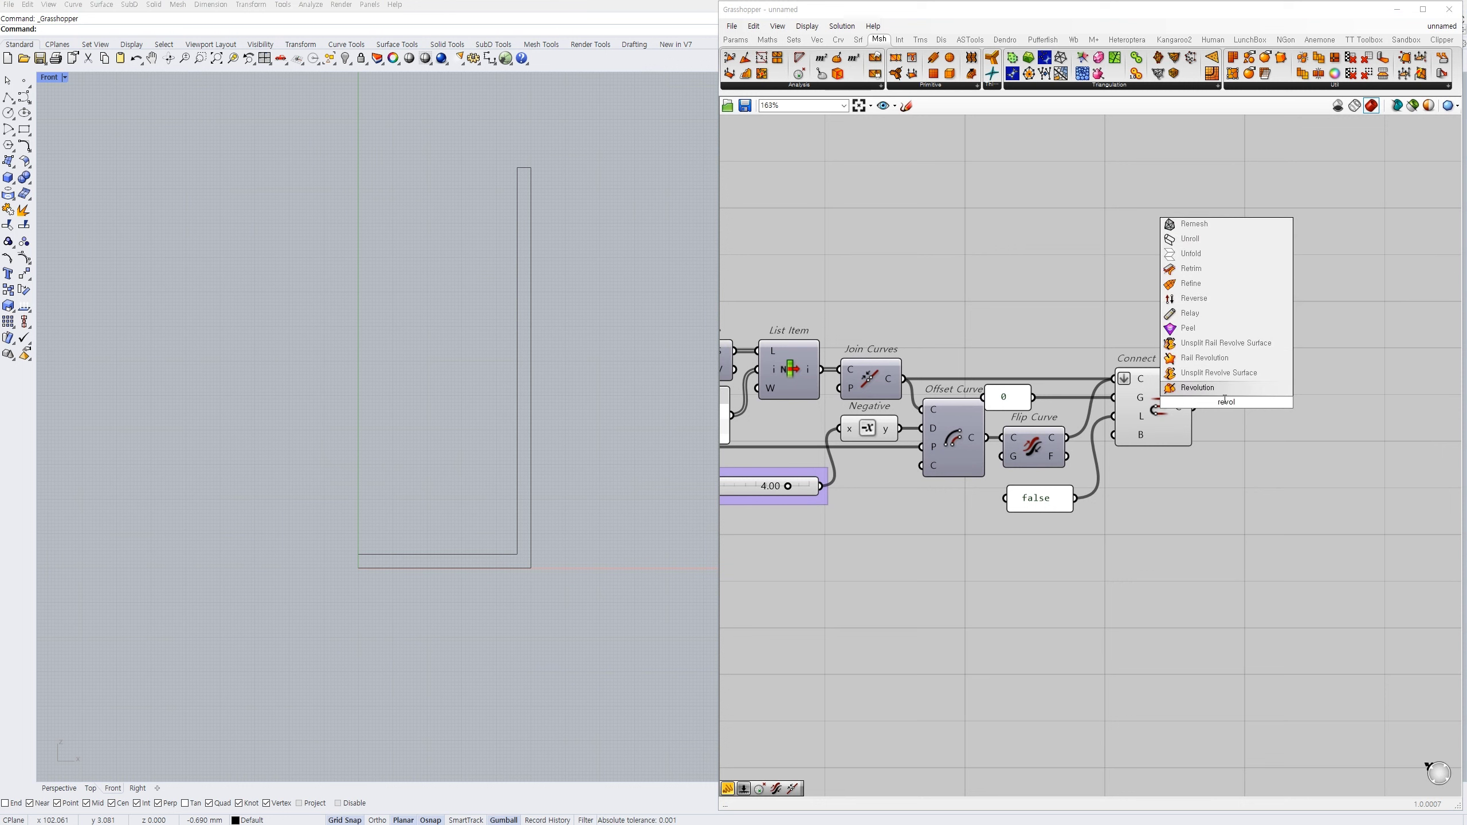
left_click(1215, 388)
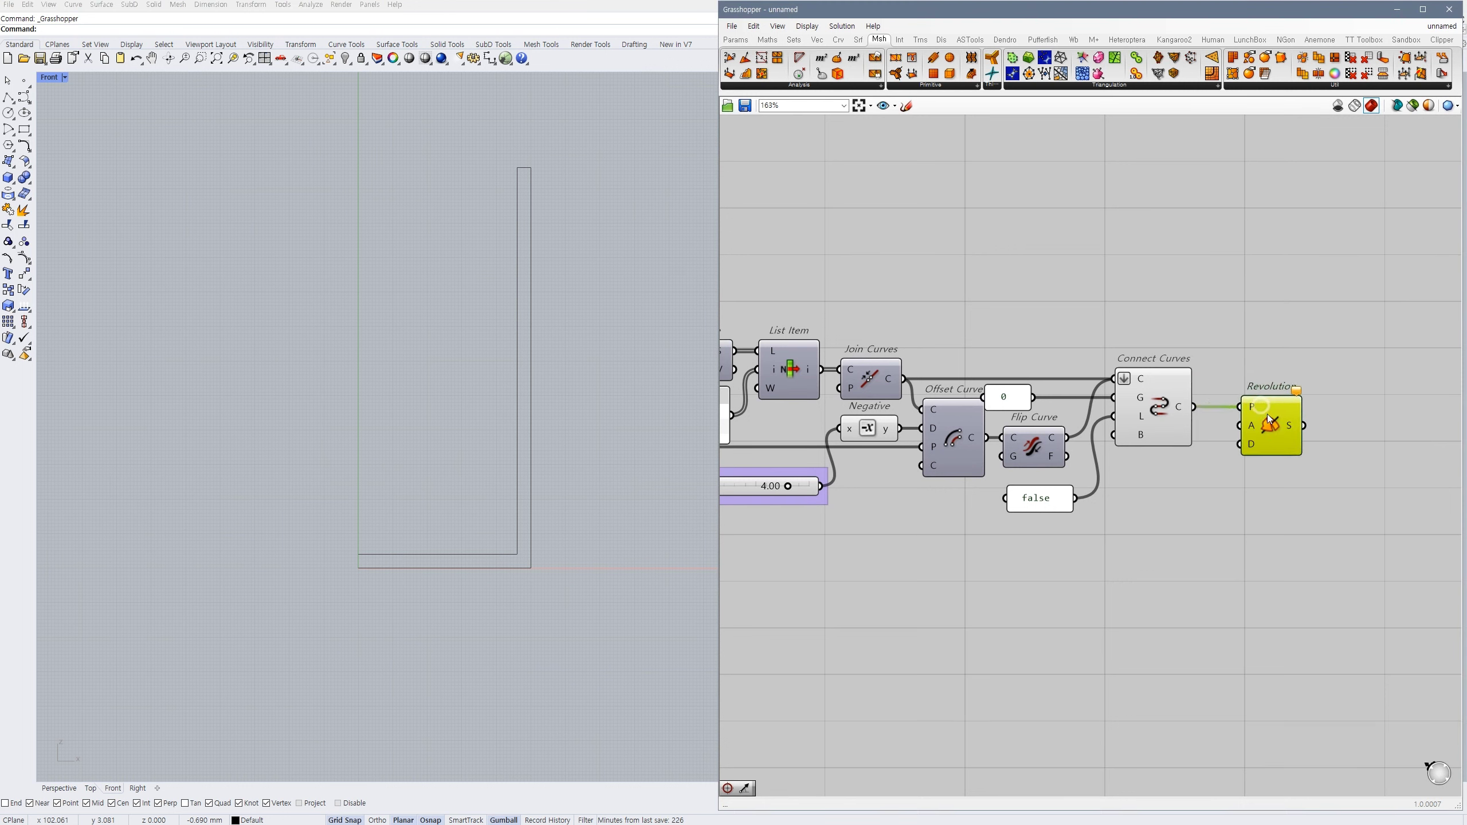
left_click(1163, 495)
- Add an XY Plane and a Line SDL component, using the plane for the line's start and direction
double_click(1134, 493)
type("xy")
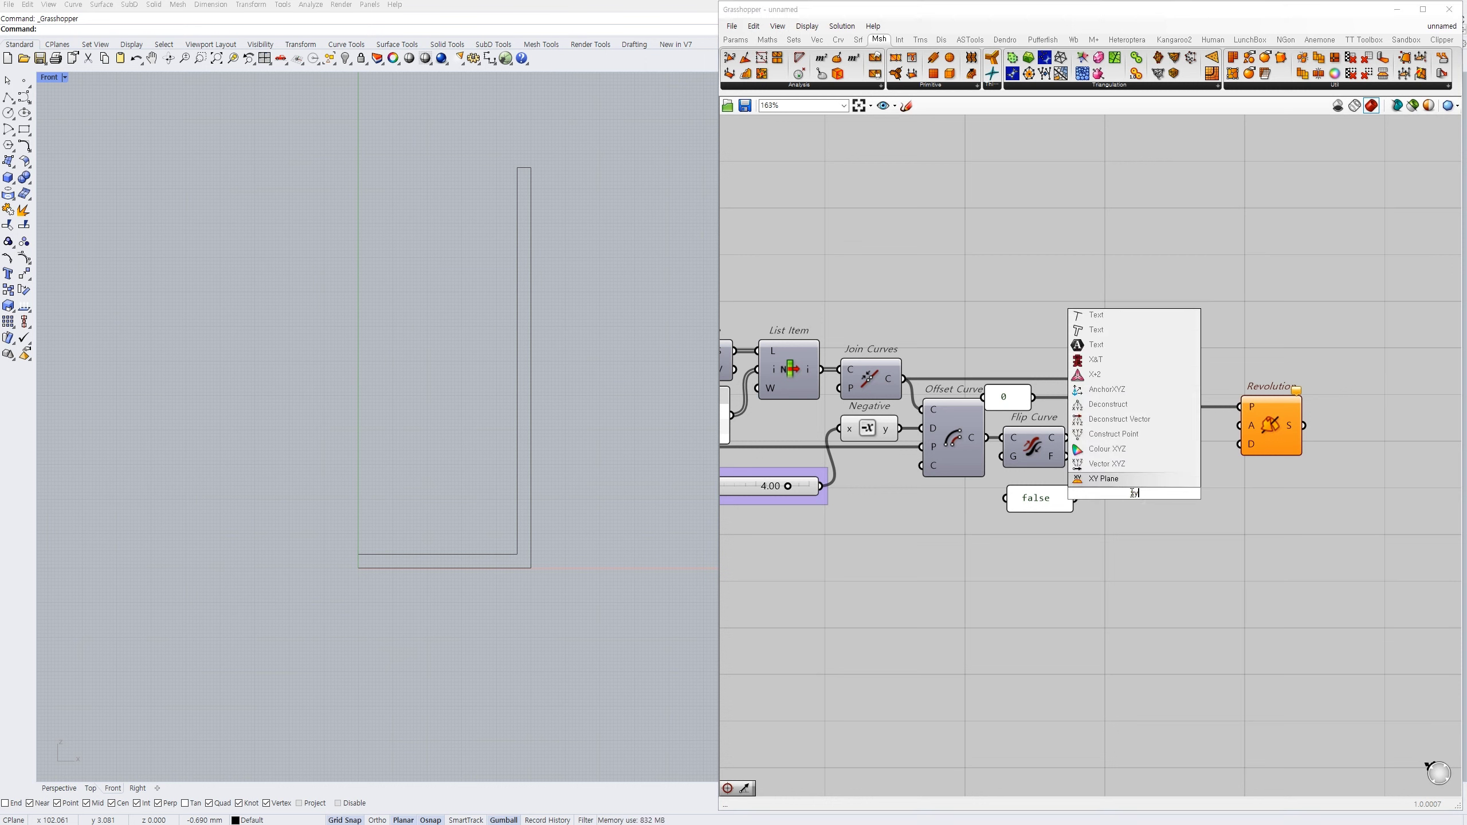
left_click(1128, 483)
double_click(1203, 488)
type("lis")
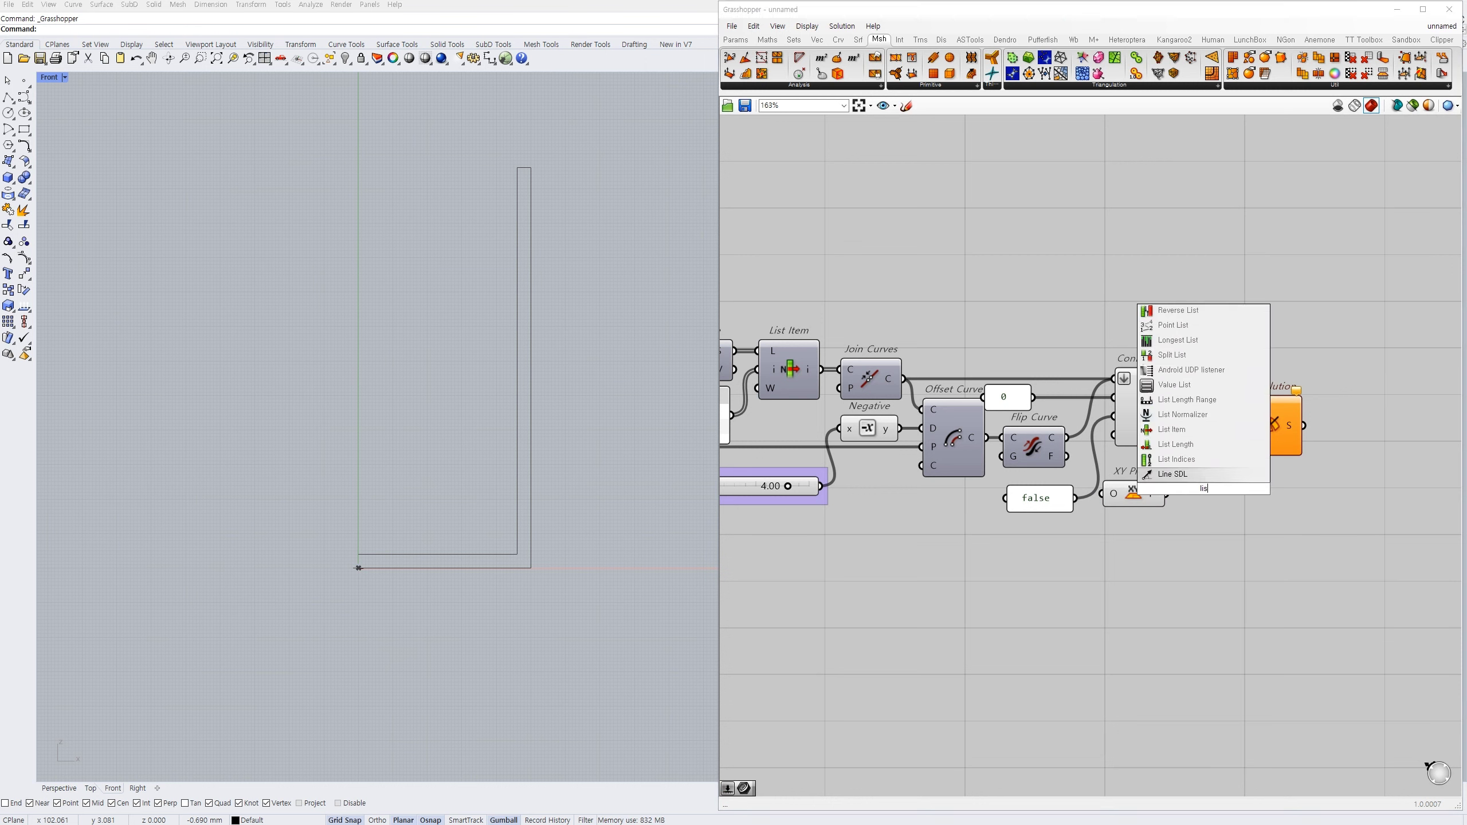
key("Return")
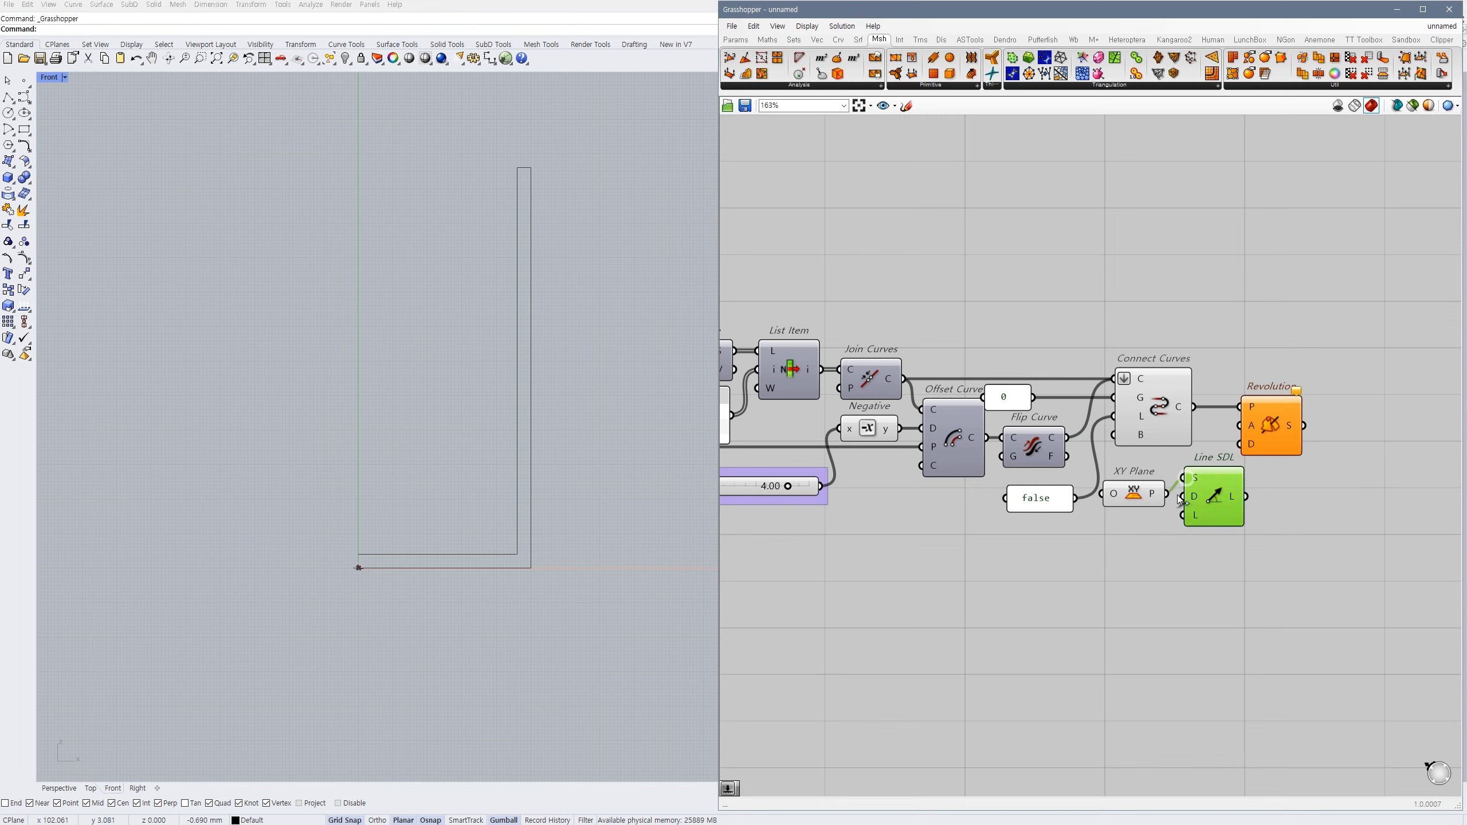
- Hide the XY Plane preview and connect the Line SDL output to the Revolution axis input
left_click(1127, 497)
key("ctrl+q")
left_click(1320, 506)
left_click_drag(1261, 429, 1246, 496)
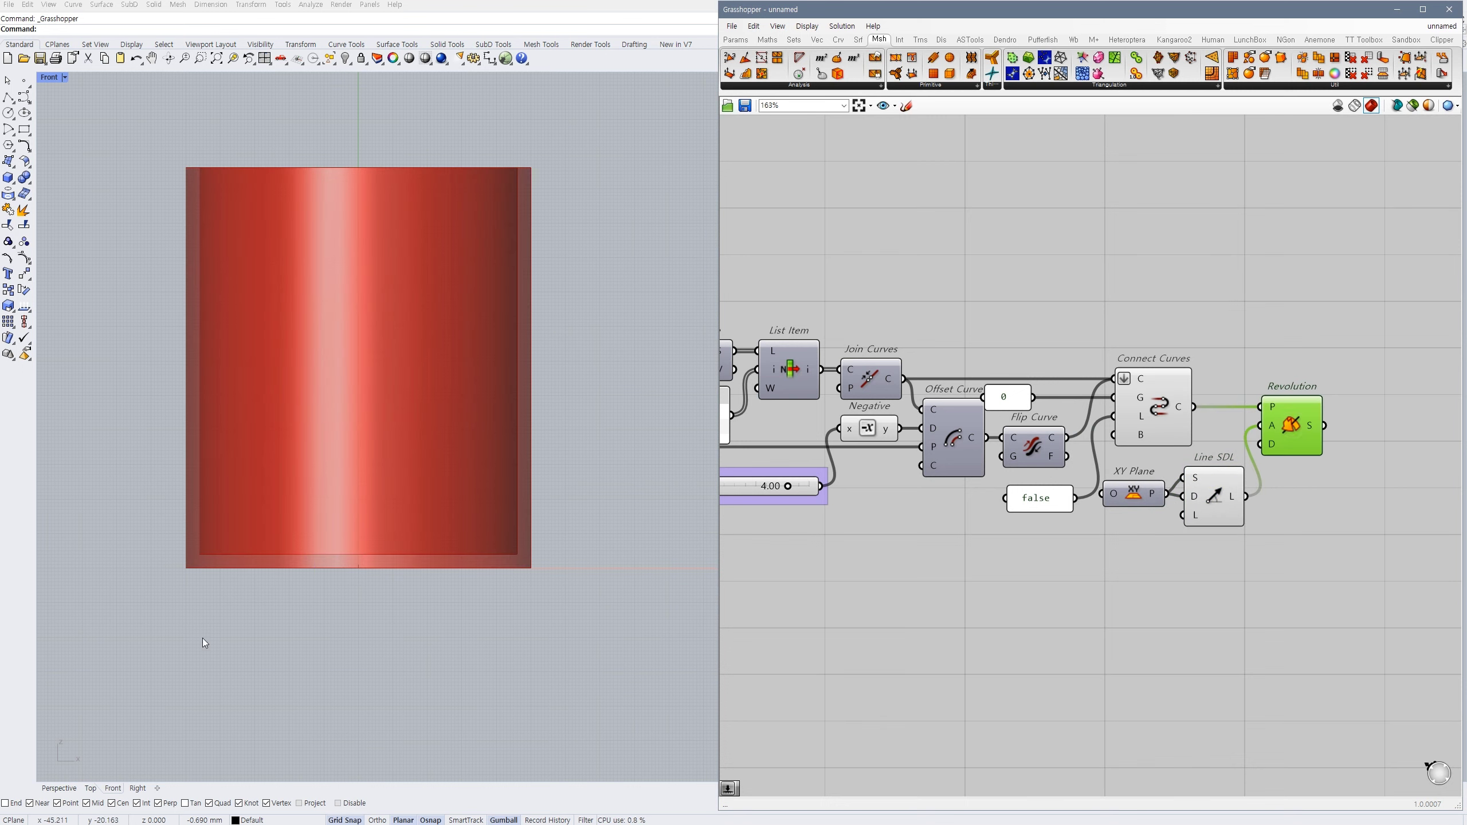
- Switch the model viewport to Perspective and examine the revolved cup
left_click(63, 789)
scroll(497, 491, "down", 5)
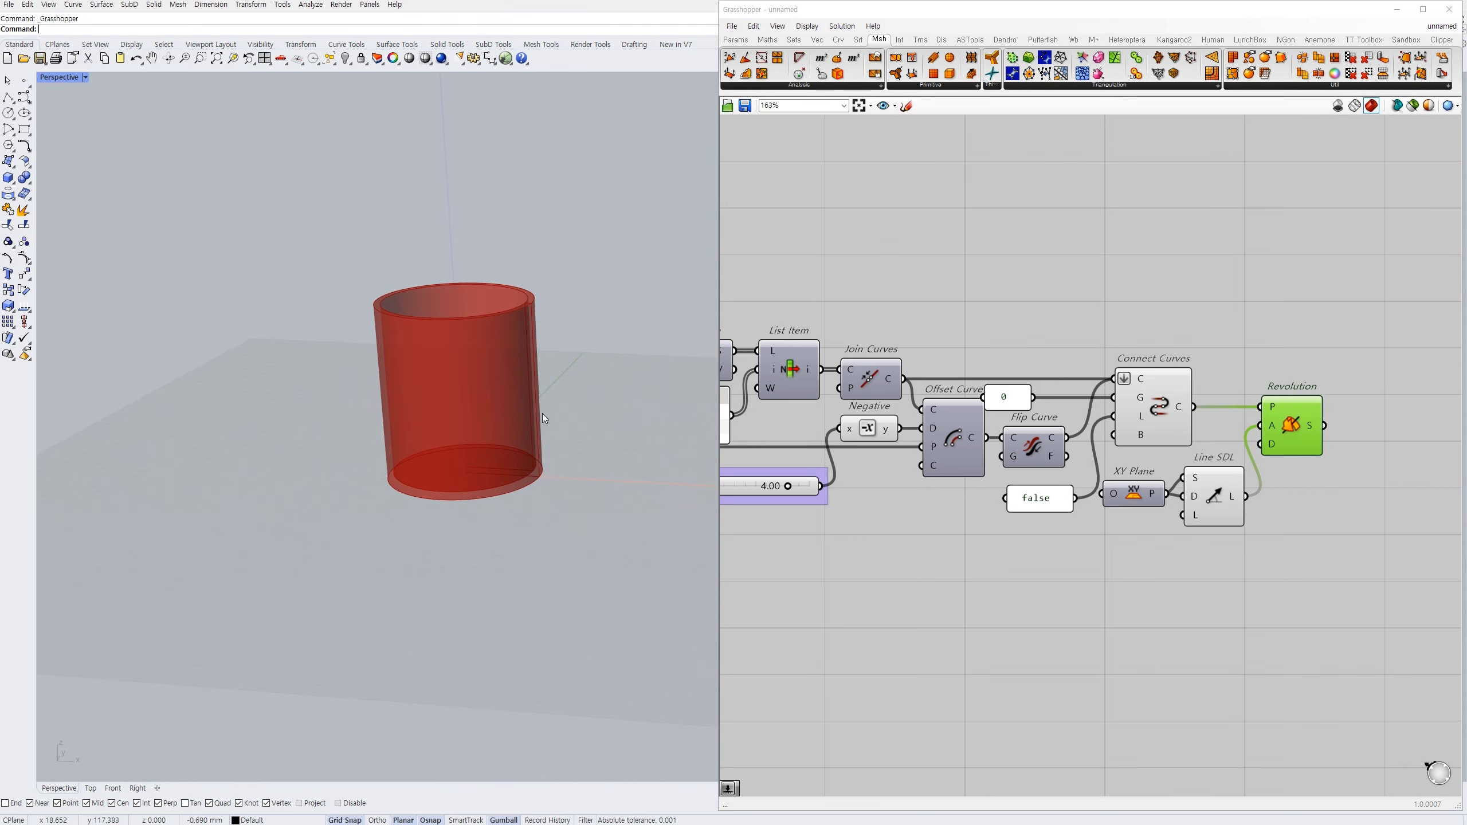
scroll(540, 405, "up", 2)
right_click_drag(532, 381, 528, 405)
- Hide the preview of the Connect Curves profile and check the Revolution result in the viewport
left_click(1146, 616)
right_click_drag(1207, 460, 1061, 454)
left_click(1016, 400)
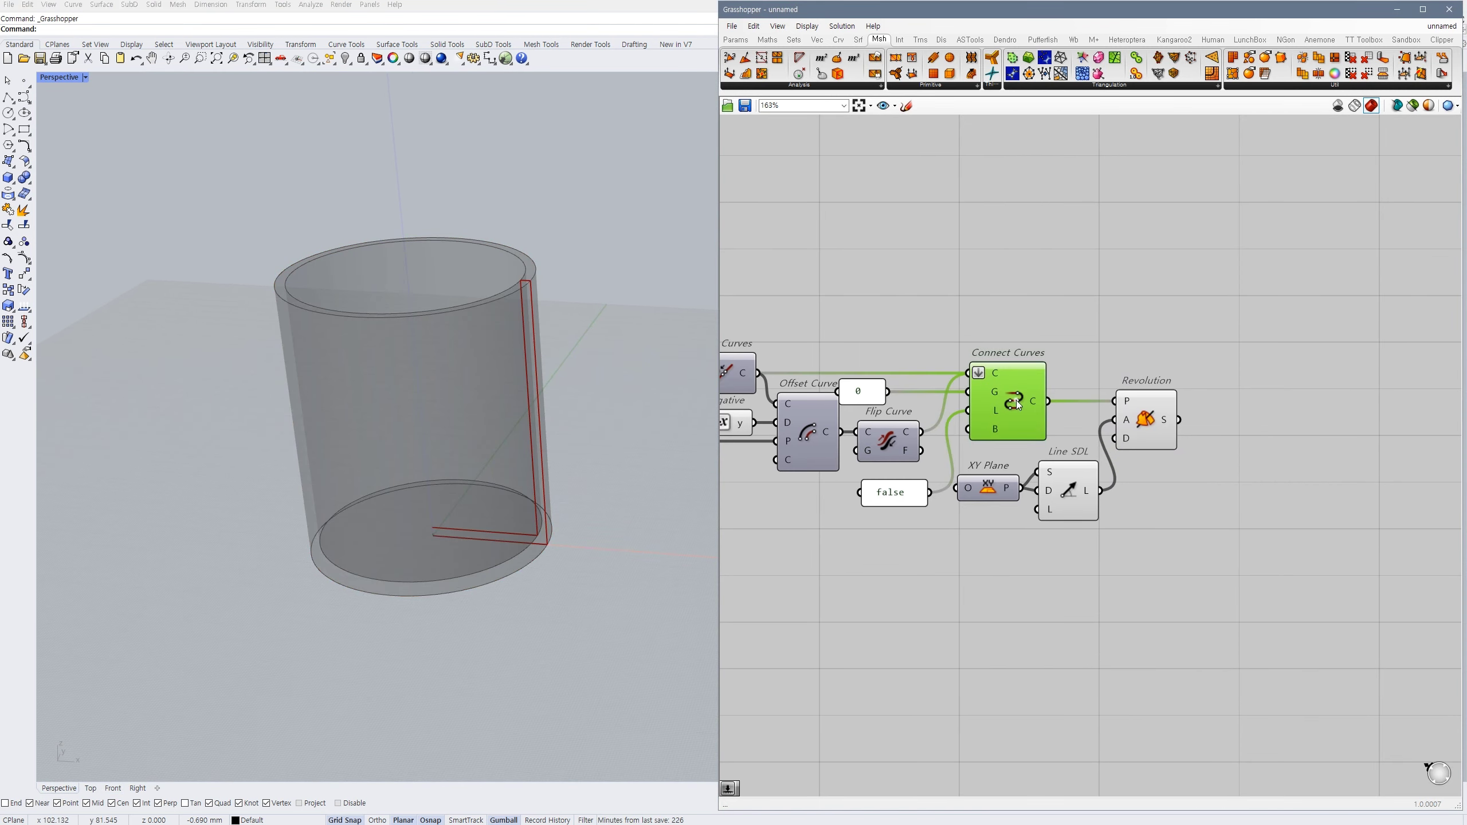
key("ctrl+q")
left_click(1134, 471)
left_click(1141, 413)
right_click_drag(465, 401, 491, 416)
left_click(874, 534)
- Set the rectangle's Y Size slider to 138 to make the cup taller
right_click_drag(875, 535, 1325, 530)
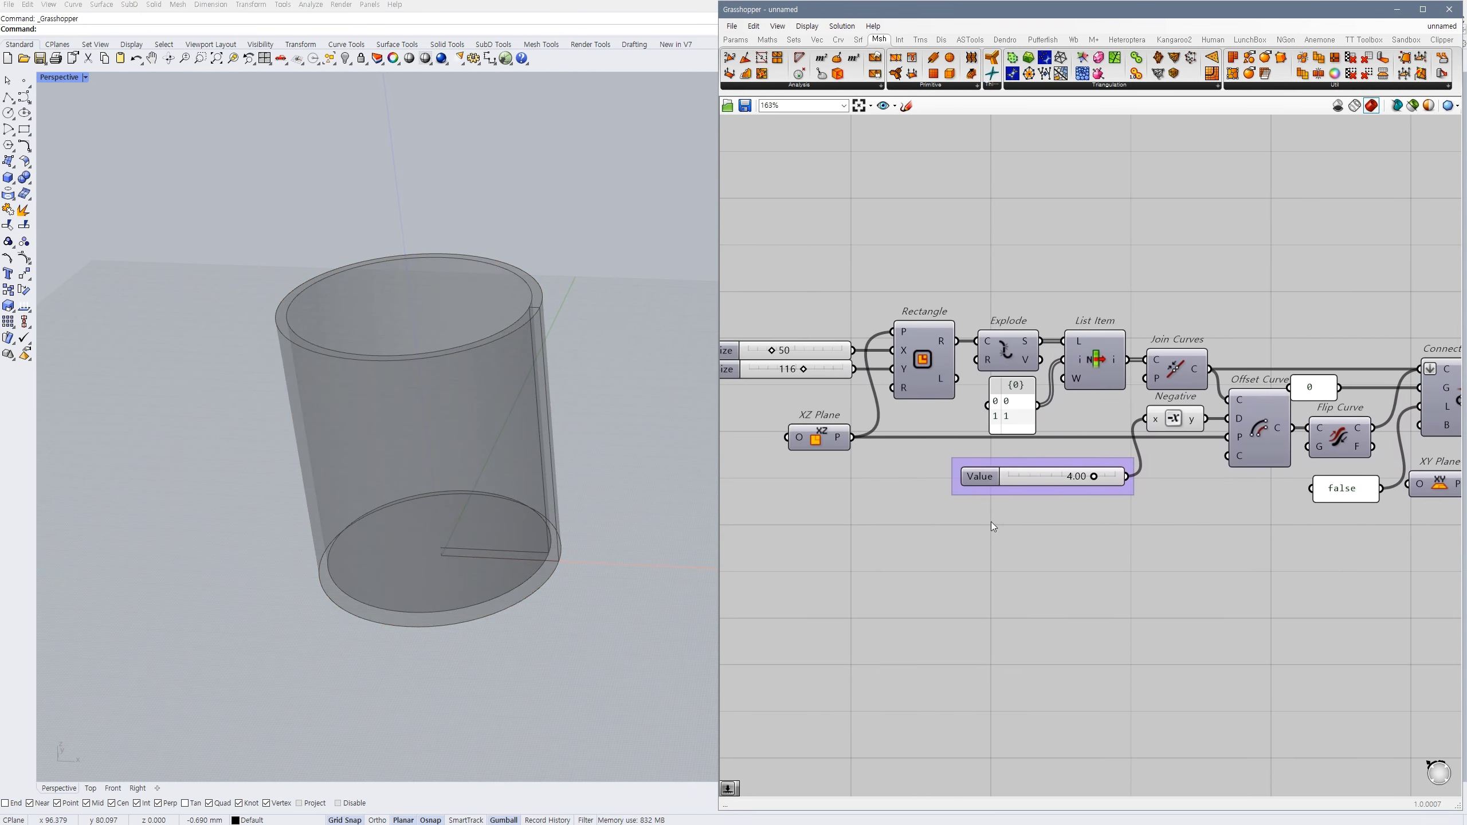
right_click_drag(990, 522, 1103, 526)
left_click_drag(913, 373, 926, 374)
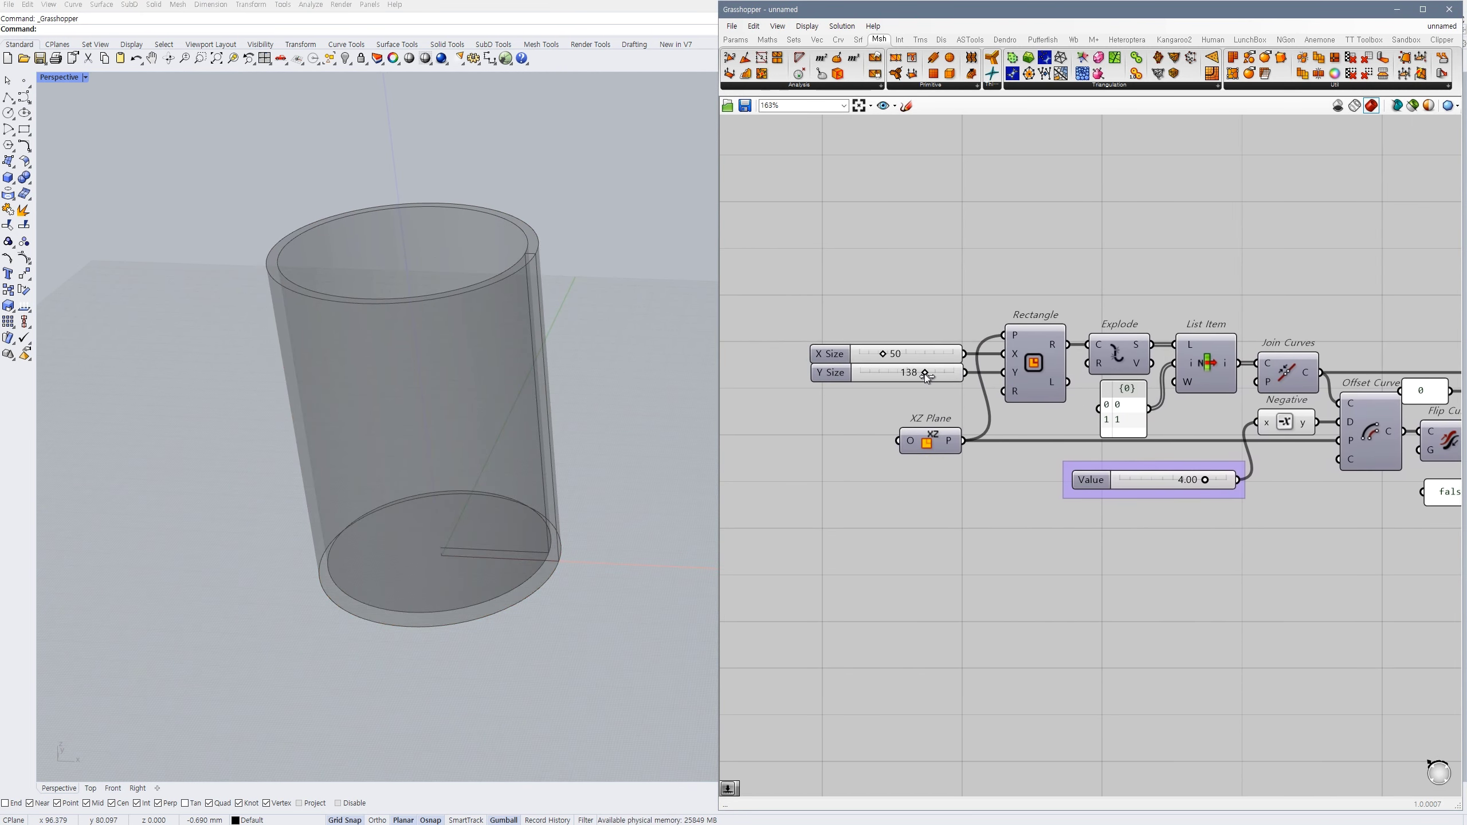
- Set the rectangle's Y Size slider to 100
double_click(912, 374)
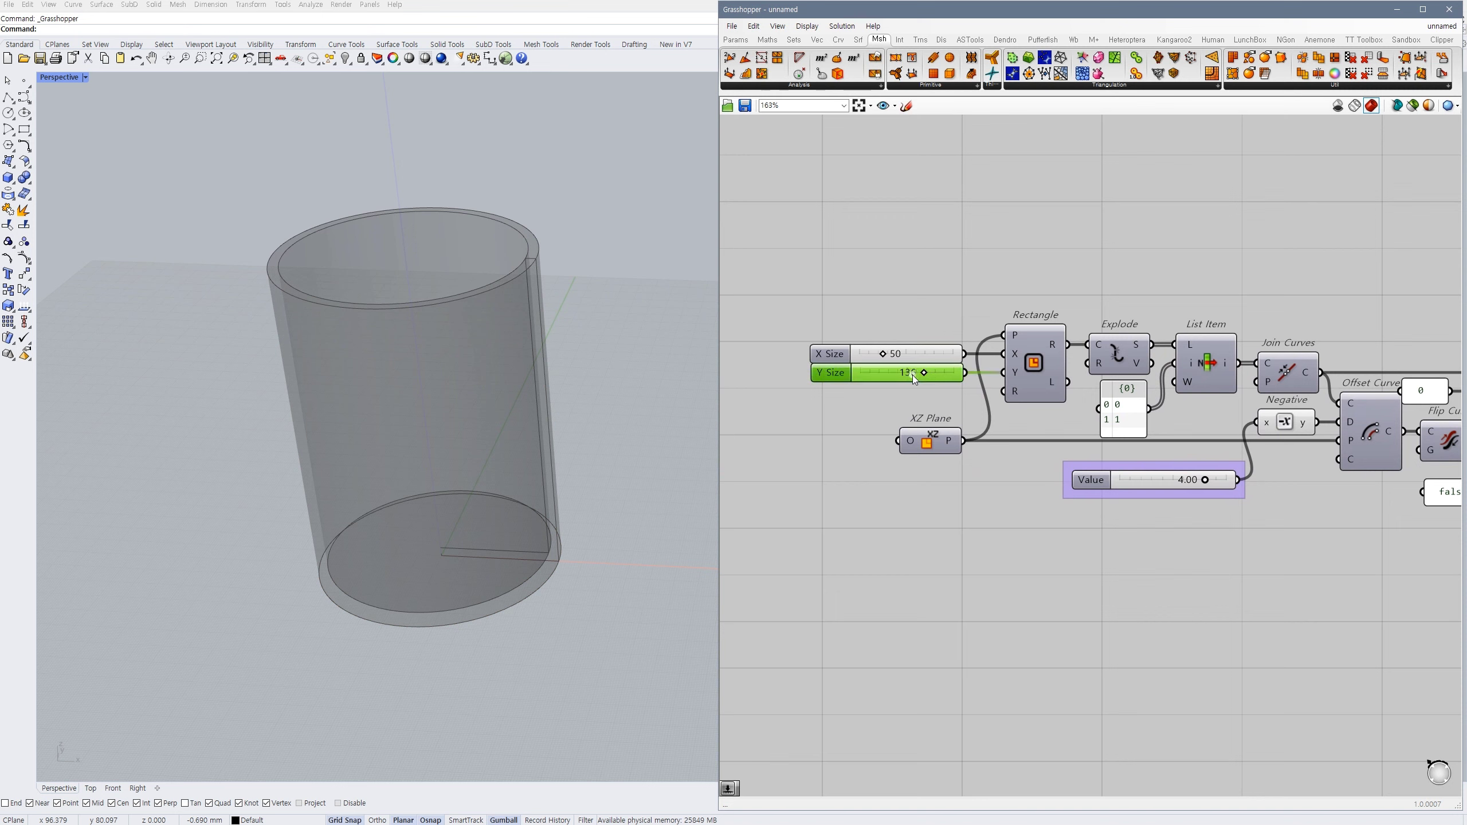
key("BackSpace")
key("BackSpace")
key("BackSpace")
type("10")
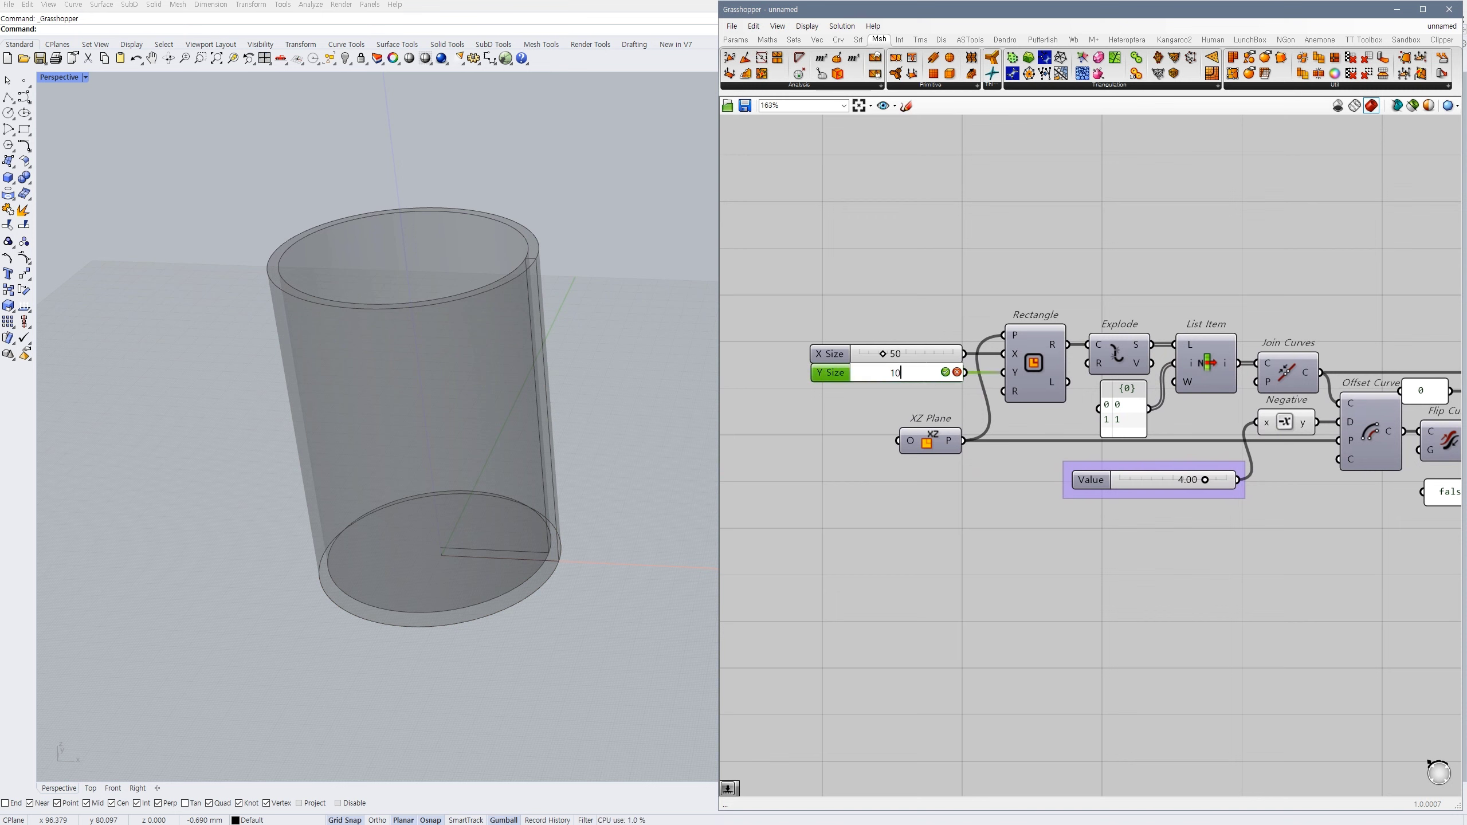
type("0")
left_click(943, 375)
mouse_move(600, 494)
right_mouse_down()
mouse_move(604, 442)
mouse_move(576, 507)
right_mouse_up()
- Add a Deconstruct Brep component beside the Revolution component
scroll(775, 504, "down", 3)
right_click_drag(1379, 486, 1215, 438)
scroll(1051, 486, "up", 2)
left_click(1007, 437)
left_click(941, 504)
key("ctrl+q")
left_click(1171, 466)
double_click(1249, 437)
type("debreo")
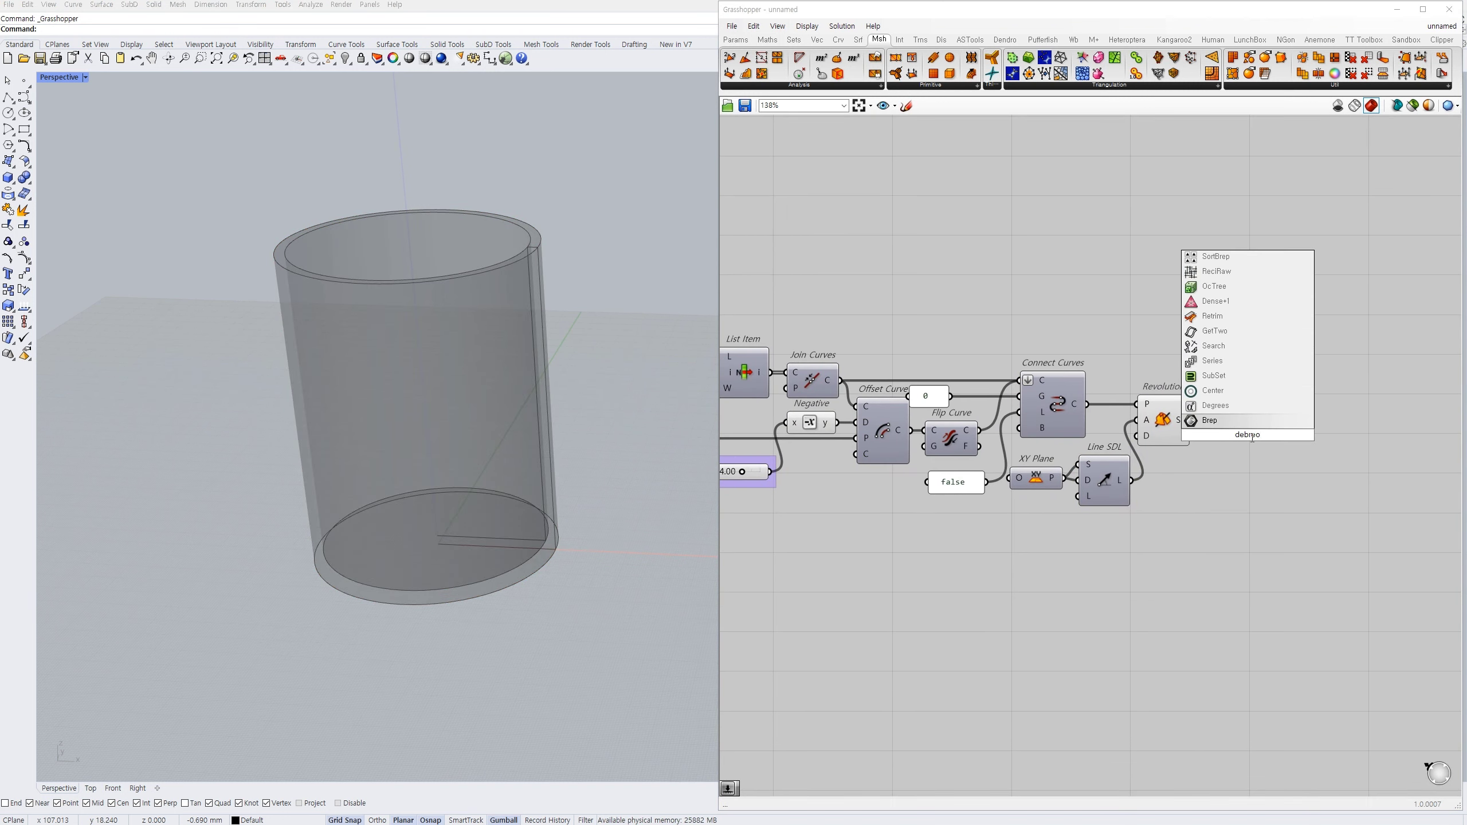
key("BackSpace")
type("p")
left_click(1227, 421)
- Connect the Revolution output to Deconstruct Brep and hide the Revolution preview
left_click_drag(1190, 420, 1235, 426)
left_click(1172, 420)
key("ctrl+q")
right_click_drag(1273, 469, 1143, 467)
left_click(1144, 467)
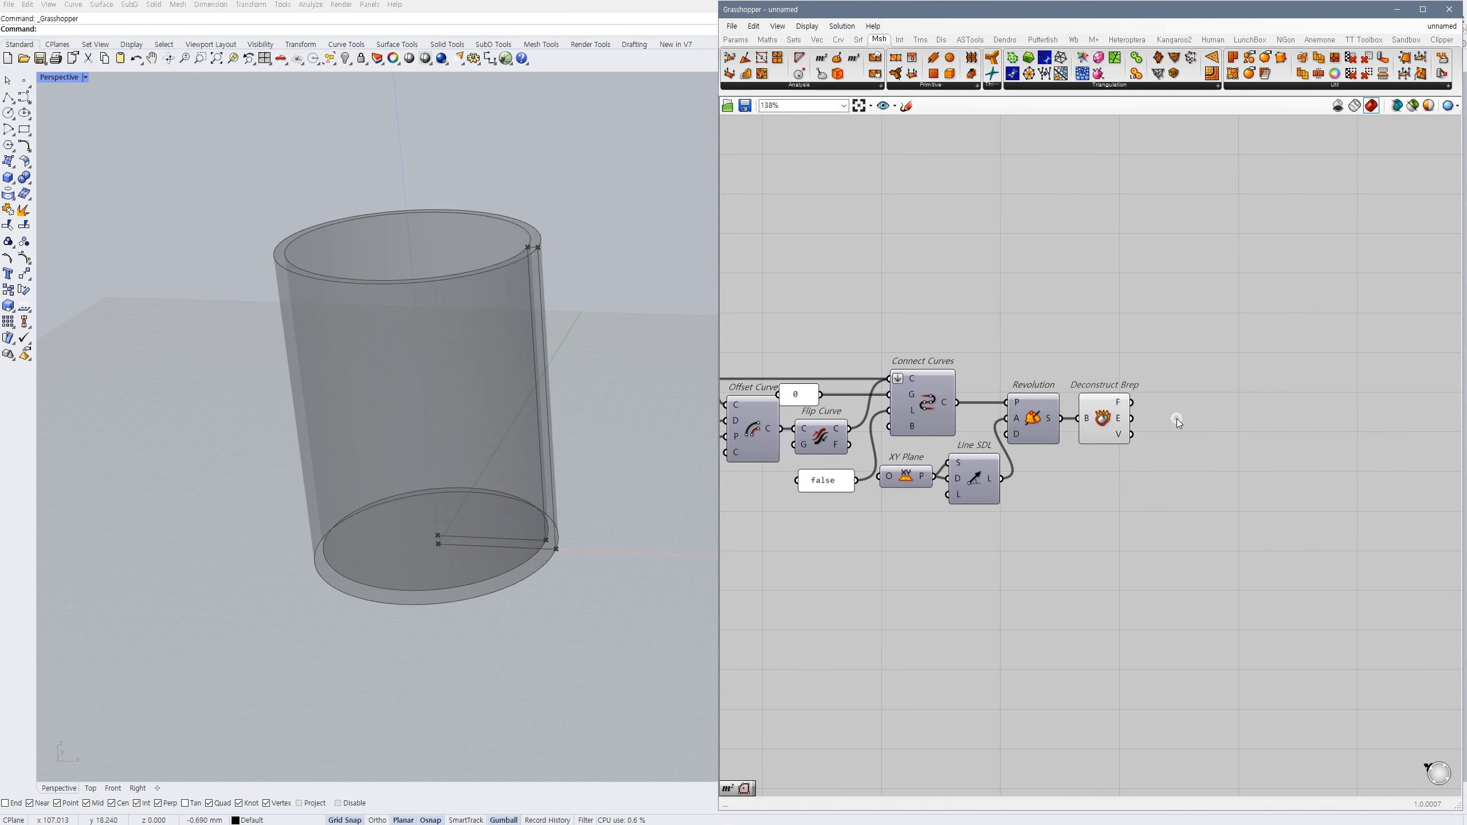
- Add a Brep Edges component and feed it the faces output of Deconstruct Brep
double_click(1178, 422)
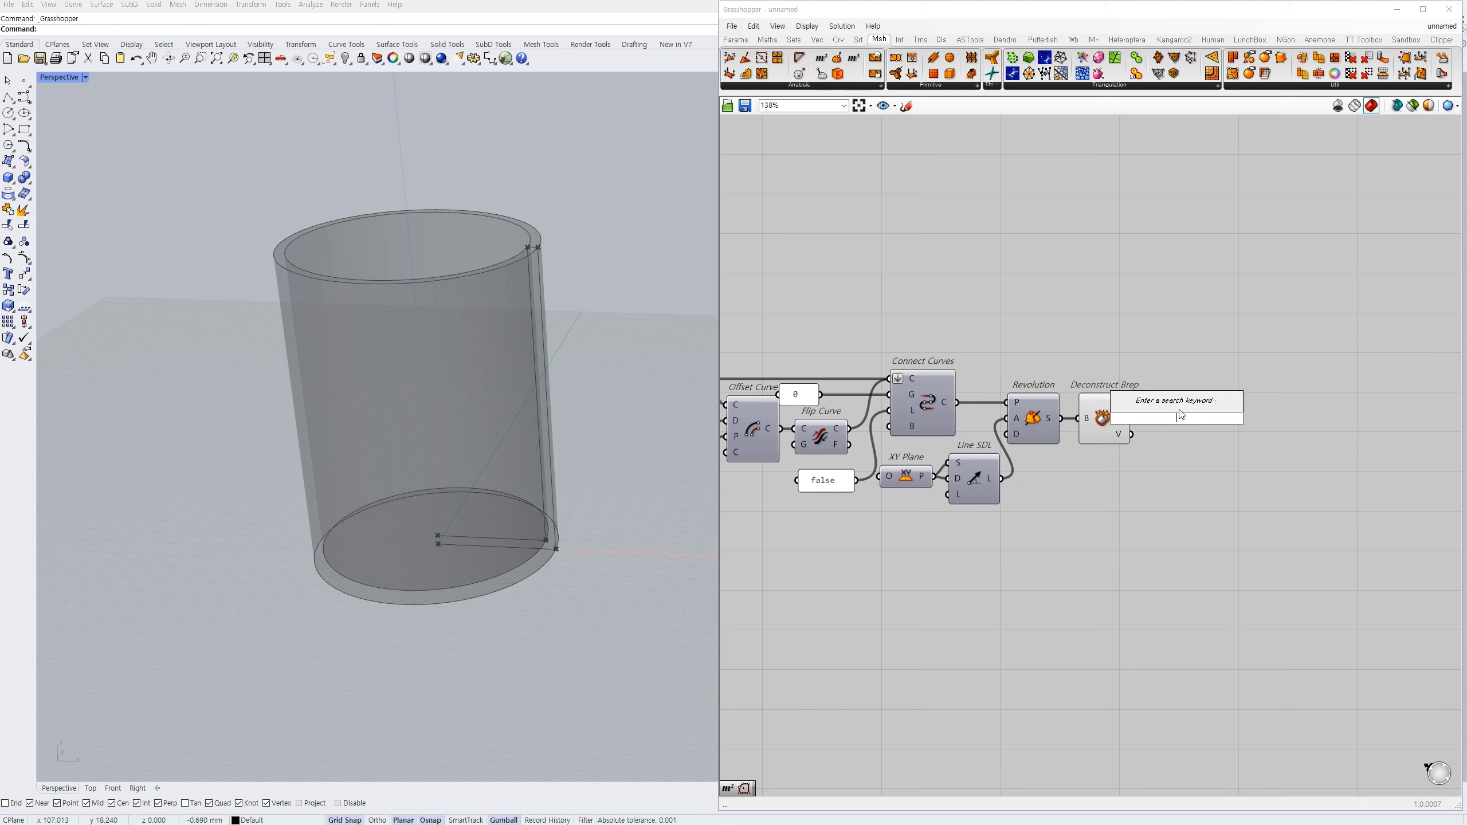
type("be")
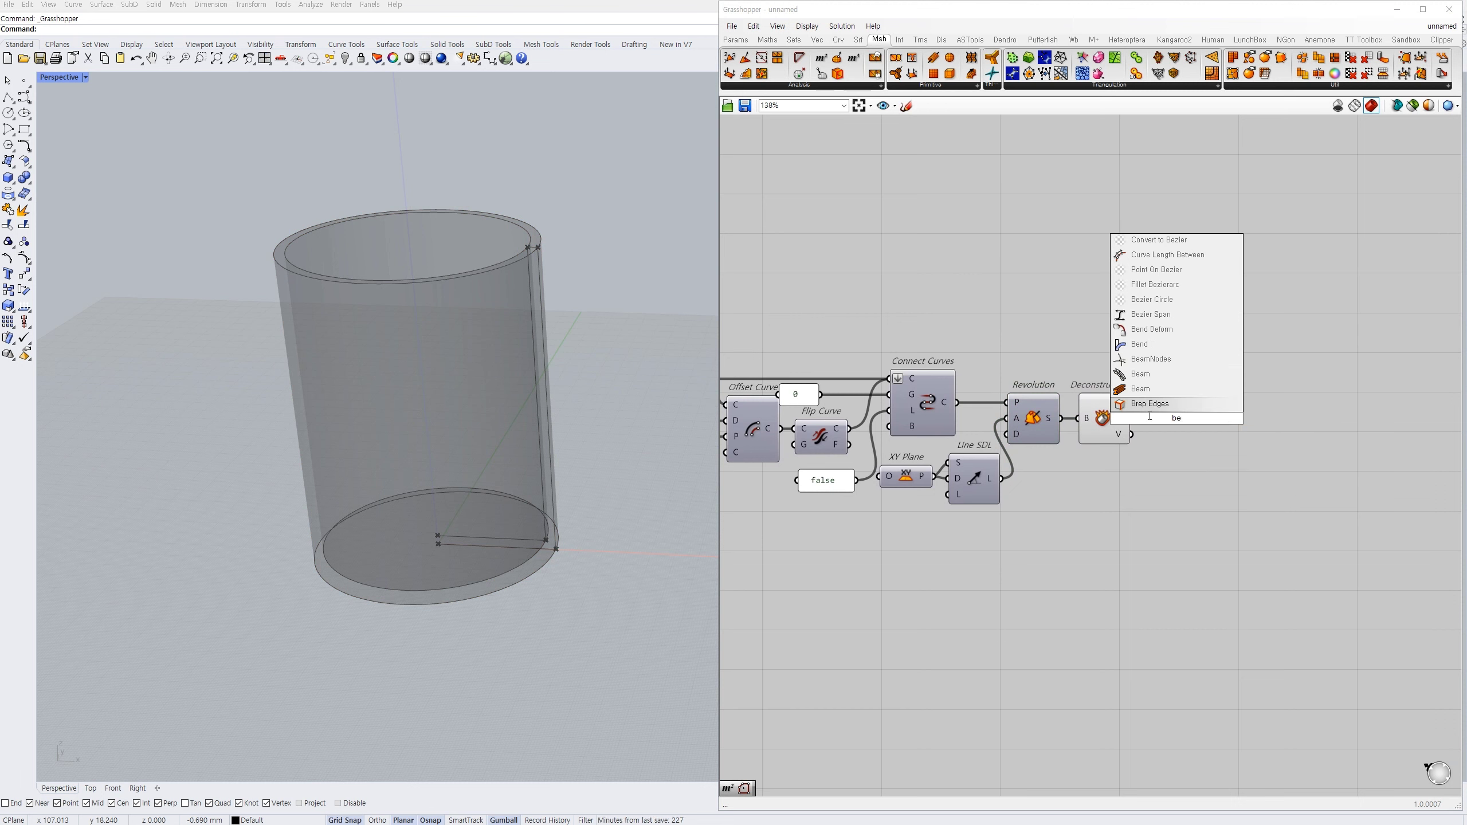
left_click(1151, 409)
left_click_drag(1133, 403, 1172, 354)
right_click_drag(1223, 345, 1150, 398)
left_click(1150, 399)
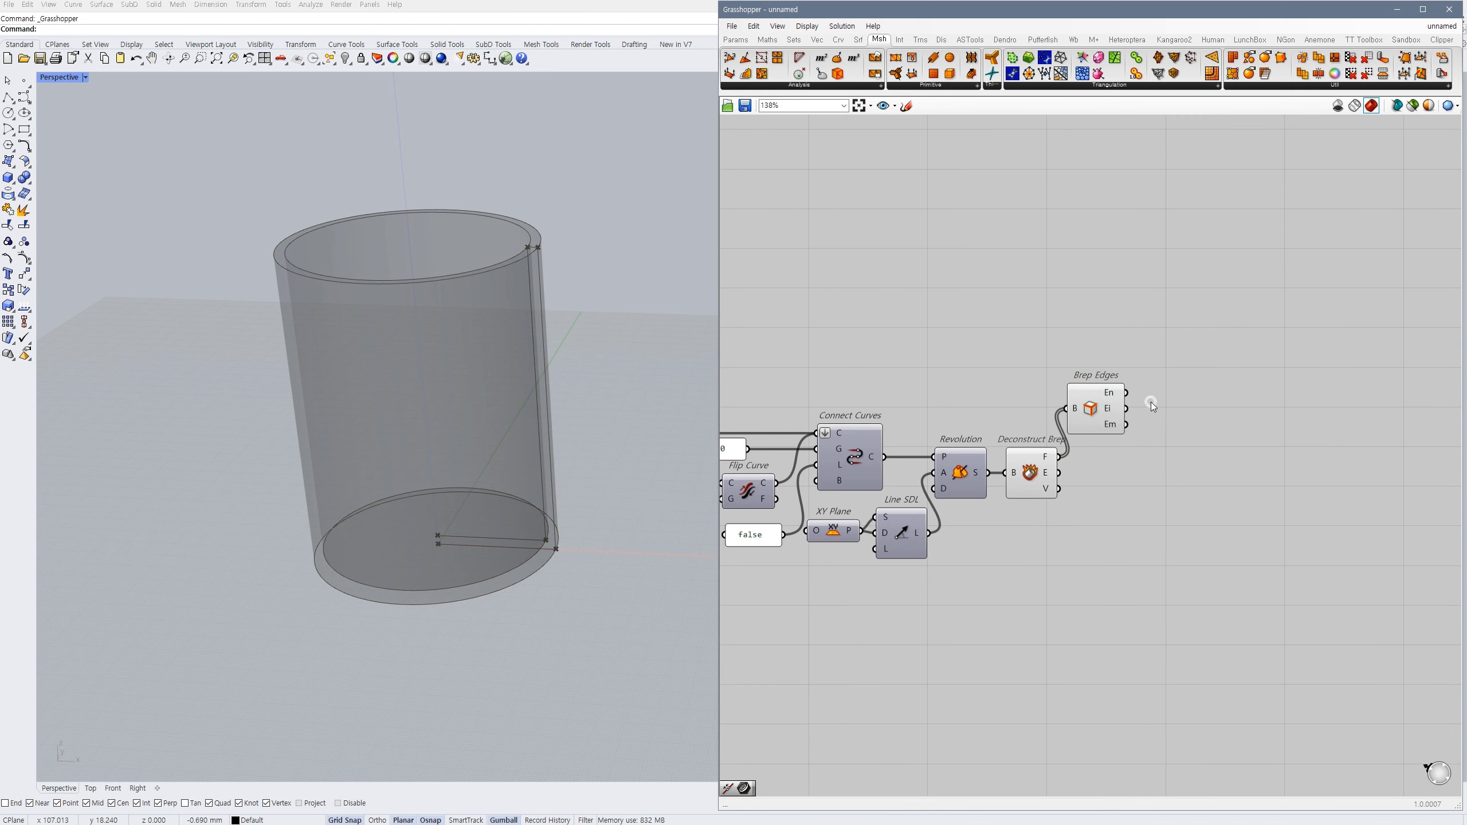
- Add a curve Length component fed by the naked edges (En) output and hide the Brep Edges preview
double_click(1152, 404)
type("length")
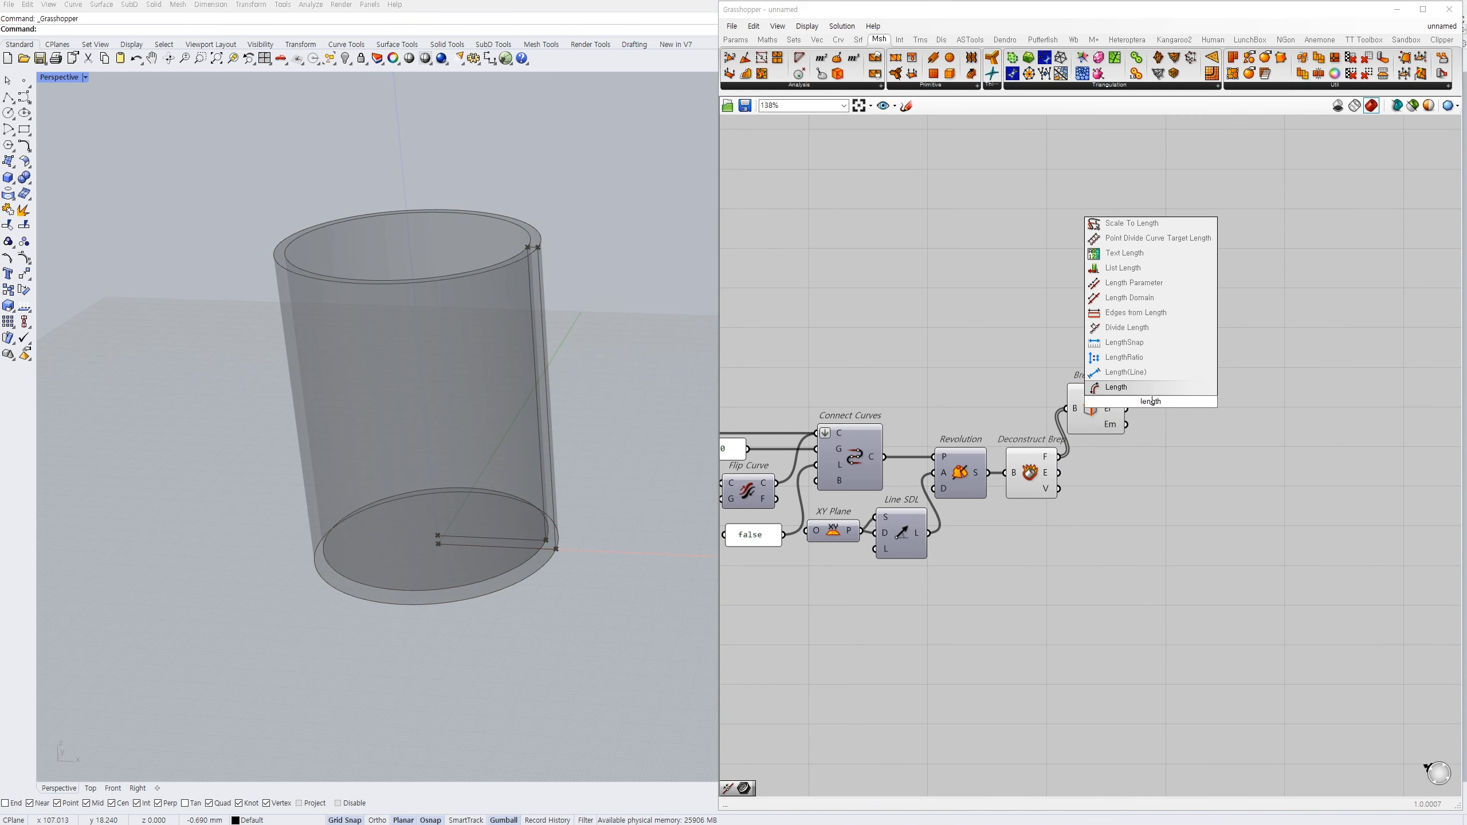
key("Return")
left_click_drag(1125, 386, 1158, 388)
left_click(1090, 409)
key("ctrl+q")
left_click(1220, 408)
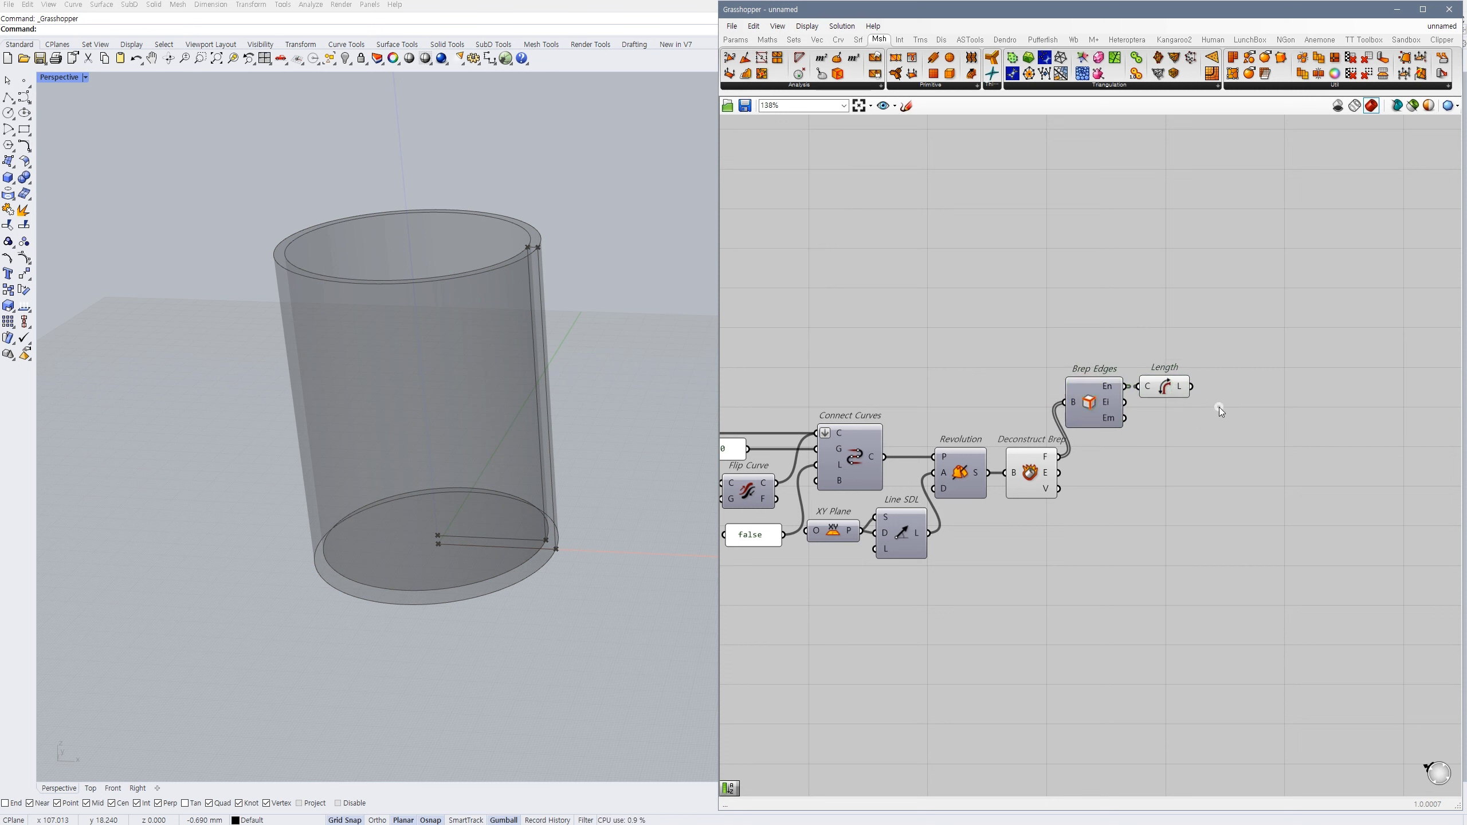
- Add a Mass Addition component and connect the Length output to its input
double_click(1220, 408)
type("ma")
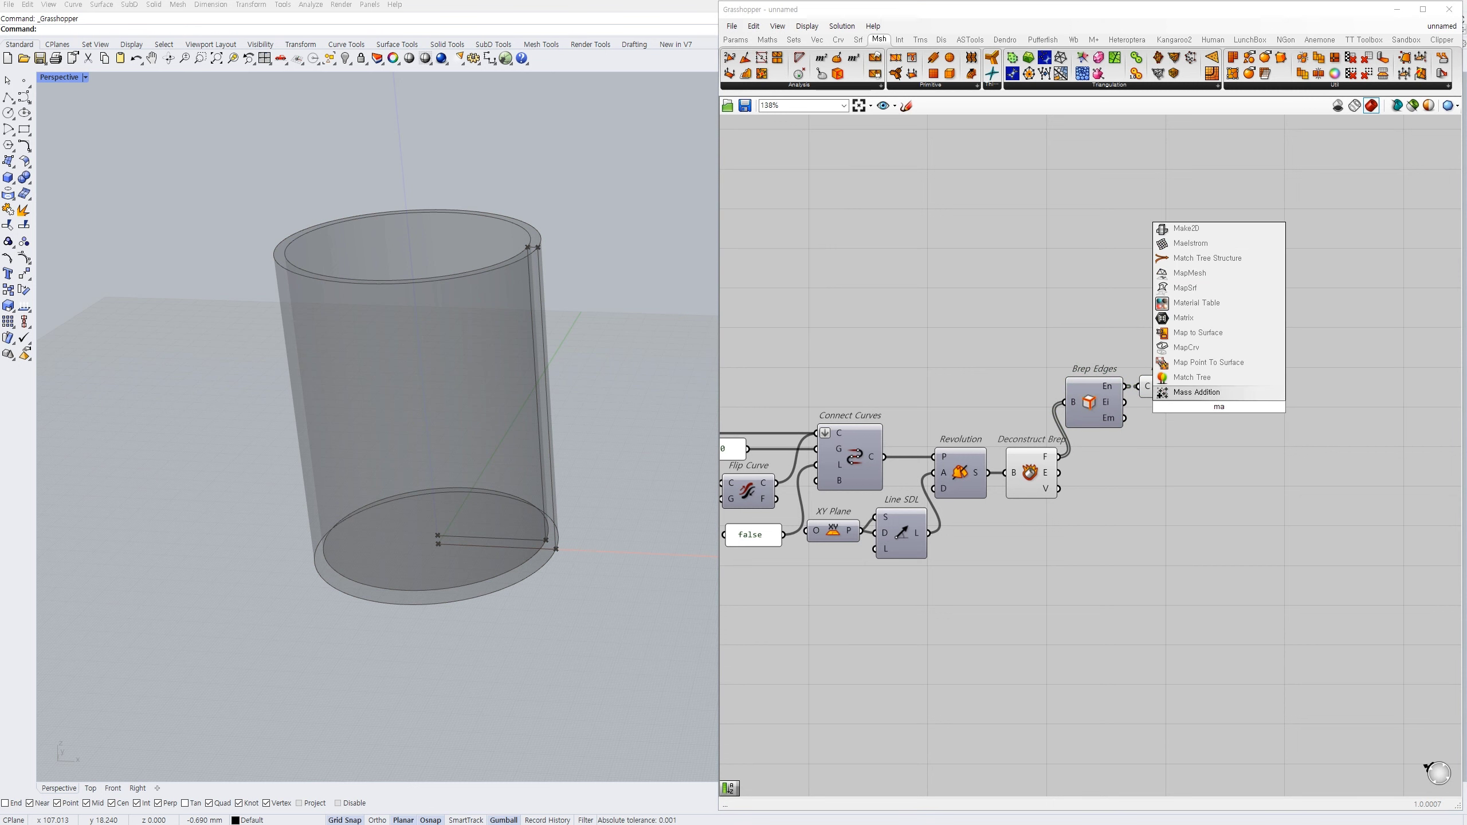
type("ss")
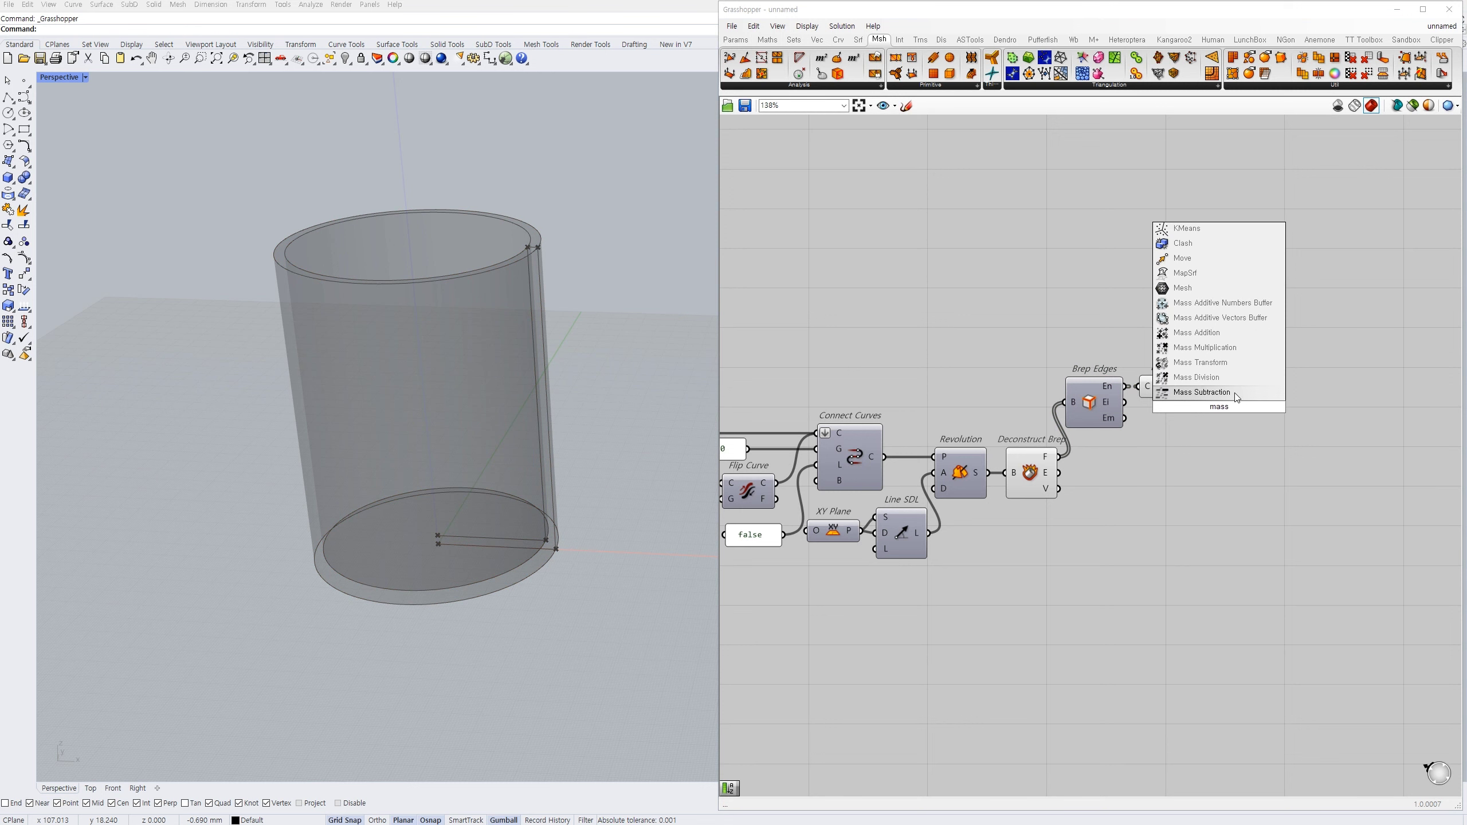
left_click(1196, 332)
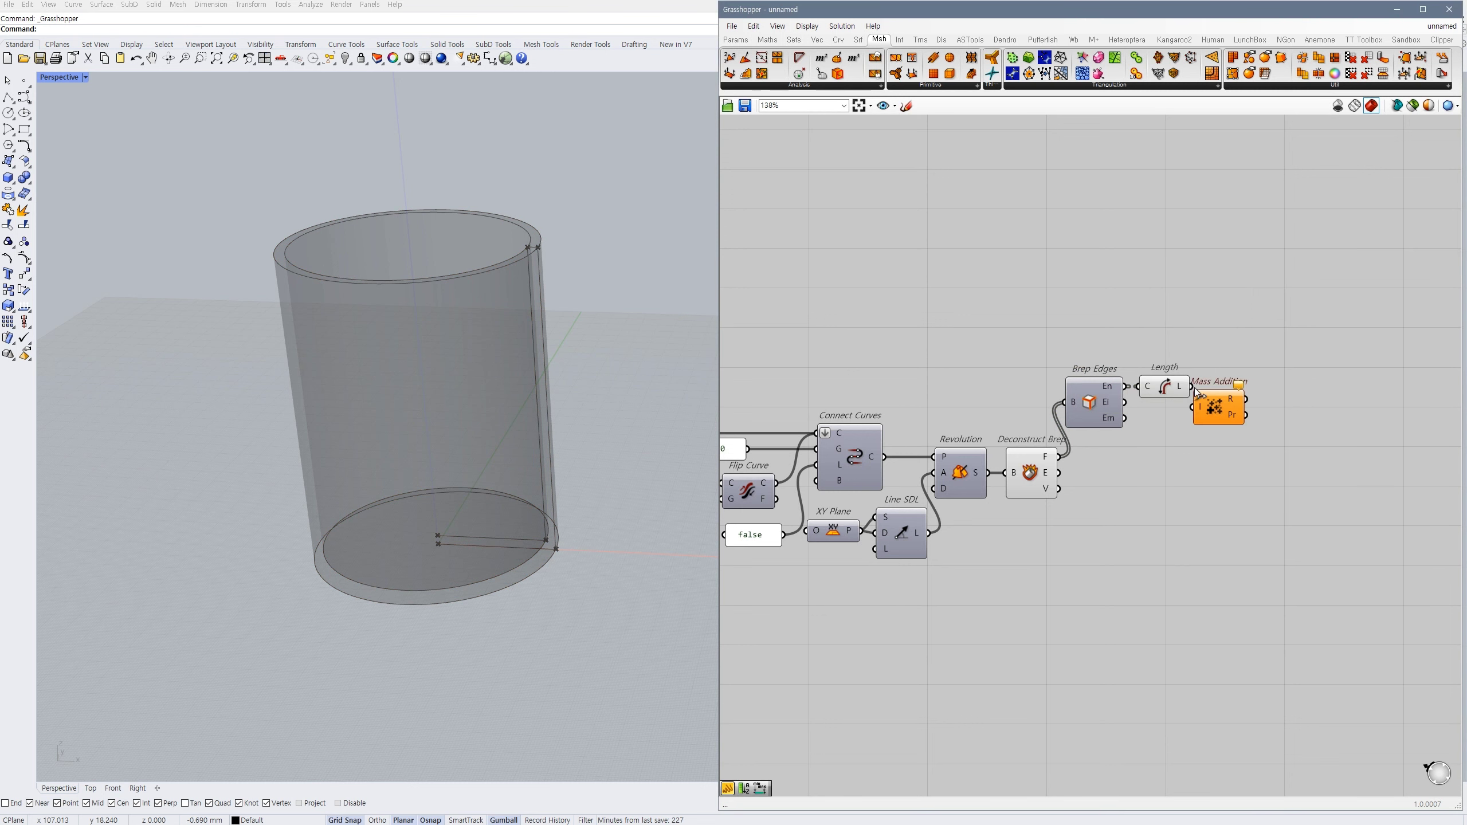
mouse_move(1191, 387)
left_mouse_down()
mouse_move(1200, 411)
mouse_move(1208, 394)
left_mouse_up()
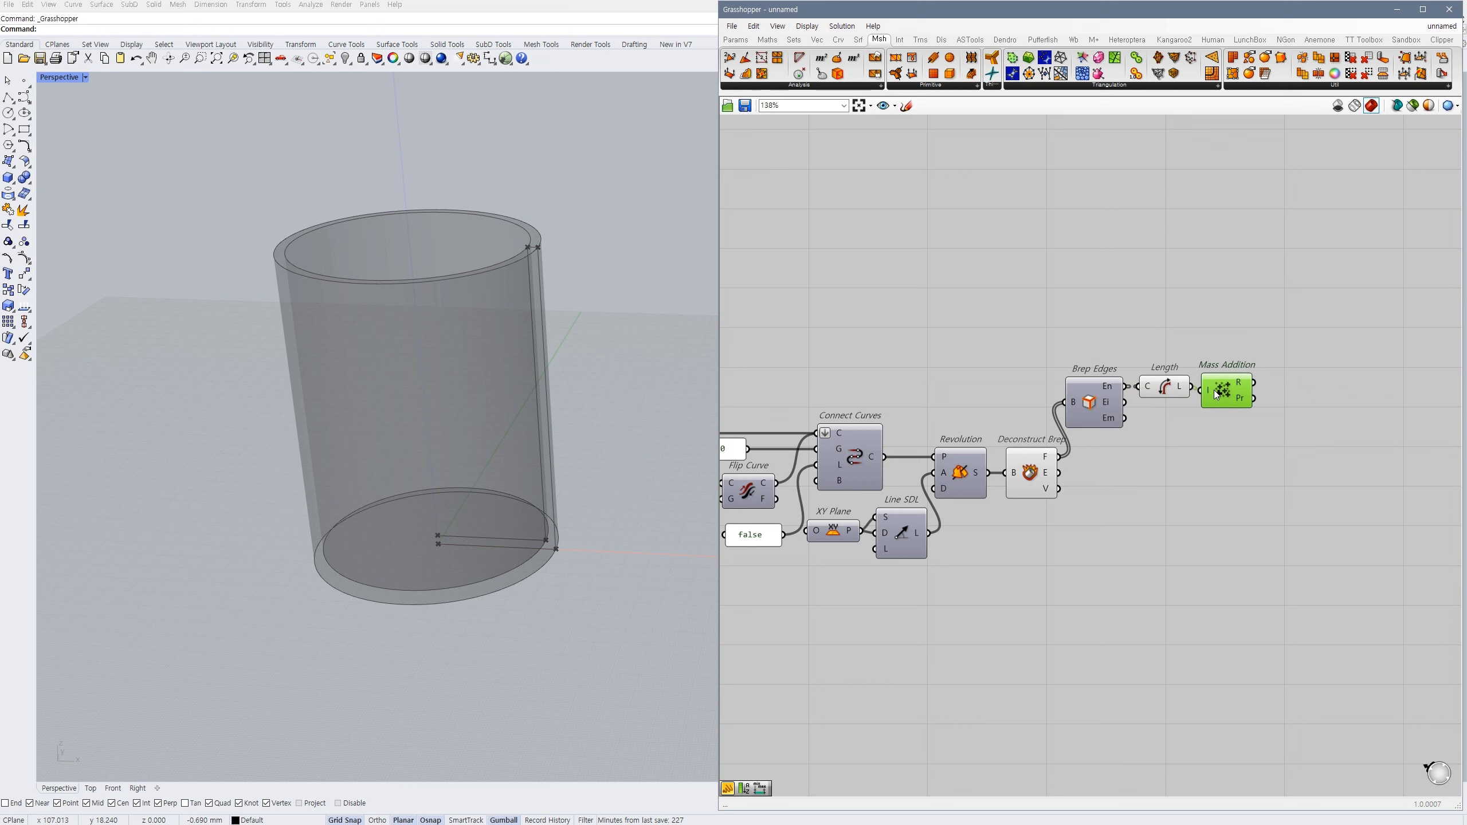
- Add a Sort List with flattened keys from the Mass Addition result and the Deconstruct Brep faces as its A input
double_click(1266, 466)
type("sort")
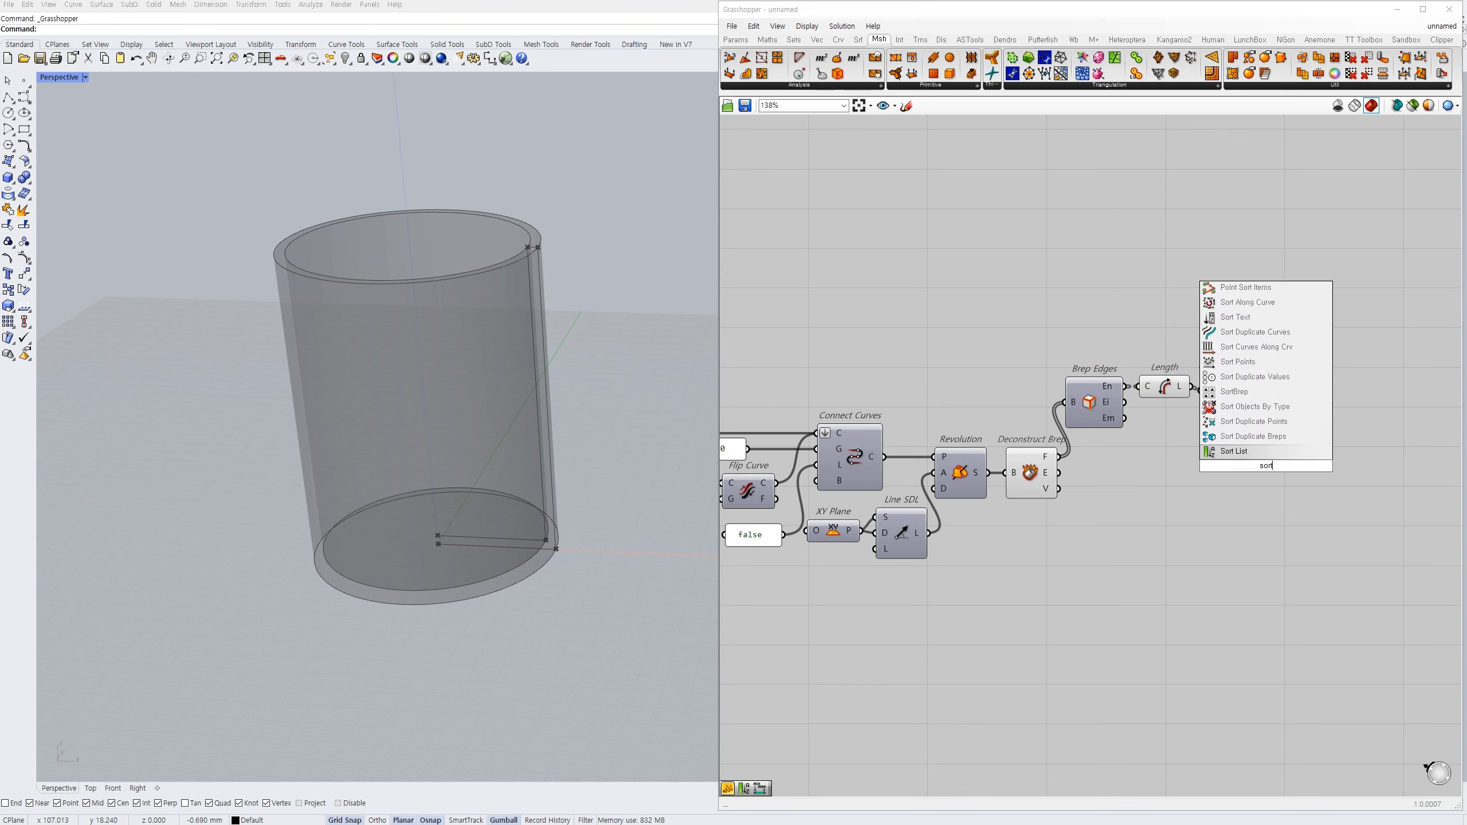
left_click(1253, 453)
left_click_drag(1260, 466, 1298, 454)
right_click(1274, 438)
left_click(1294, 505)
left_click(1253, 484)
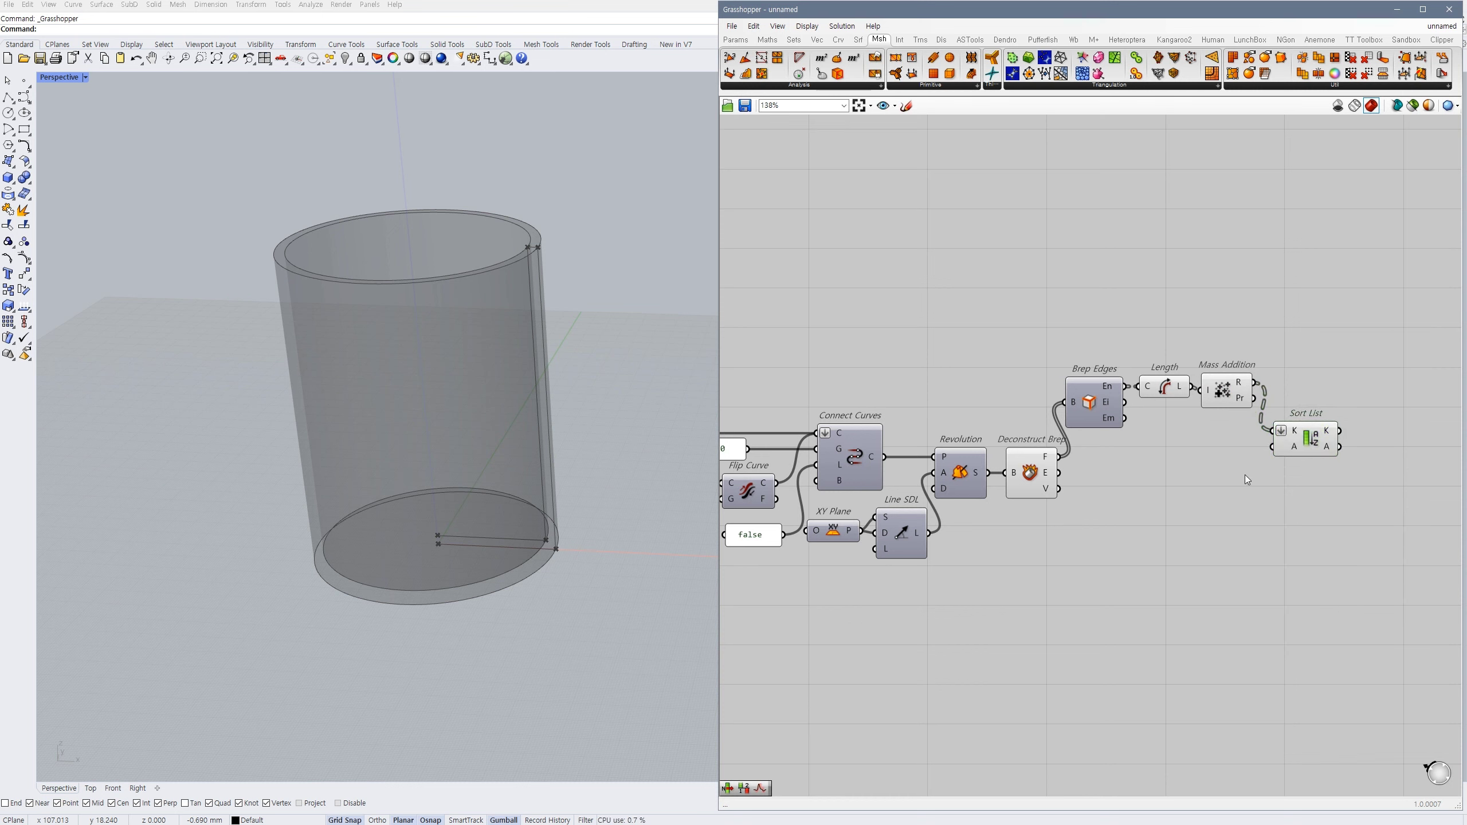
left_click_drag(1057, 460, 1273, 448)
left_click_drag(1306, 438, 1299, 449)
left_click(1192, 487)
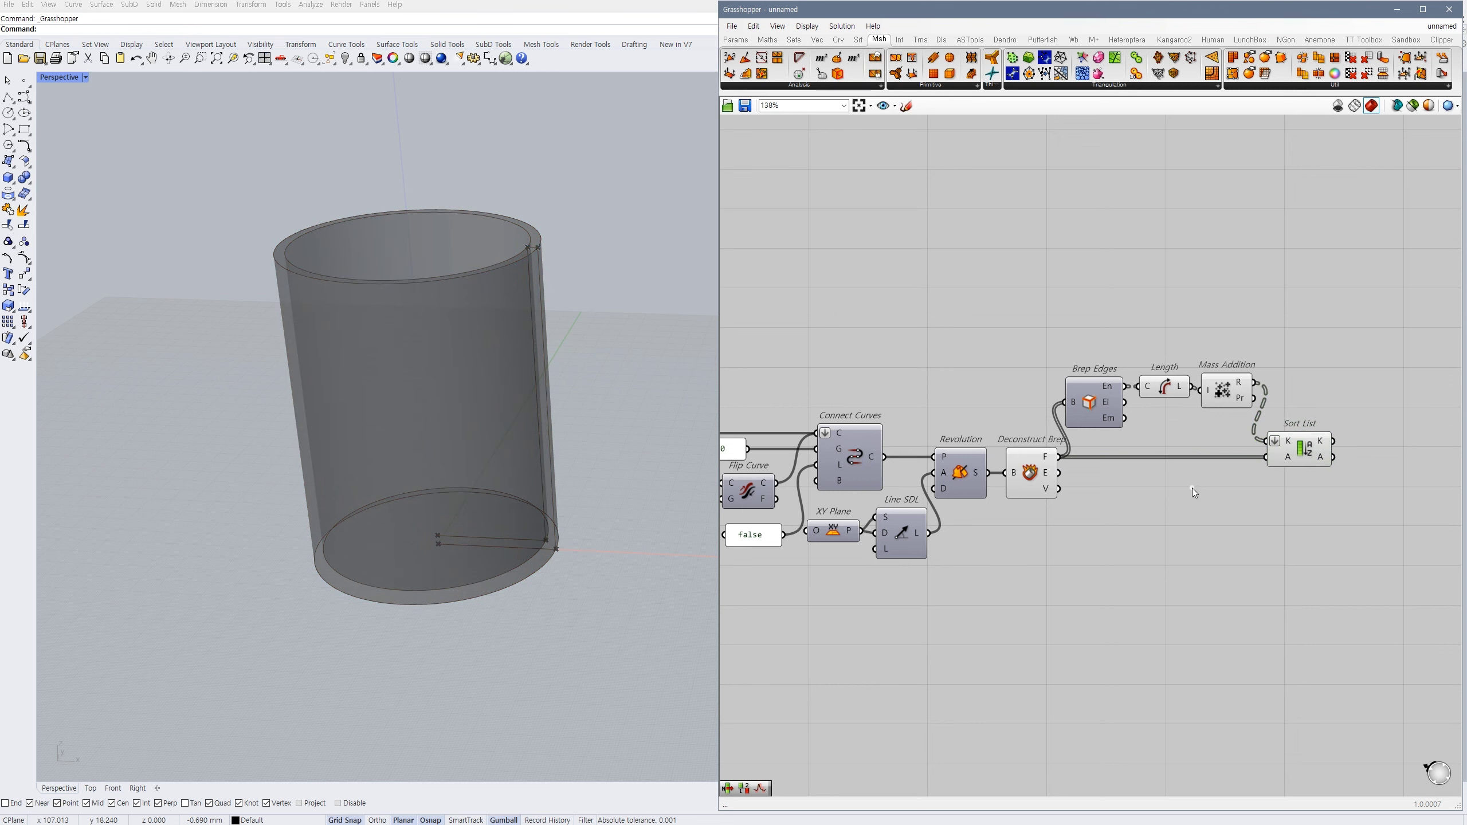
- Rearrange the Length and Mass Addition components between Brep Edges and Sort List, and check the sorted faces
left_click_drag(1233, 381, 1170, 389)
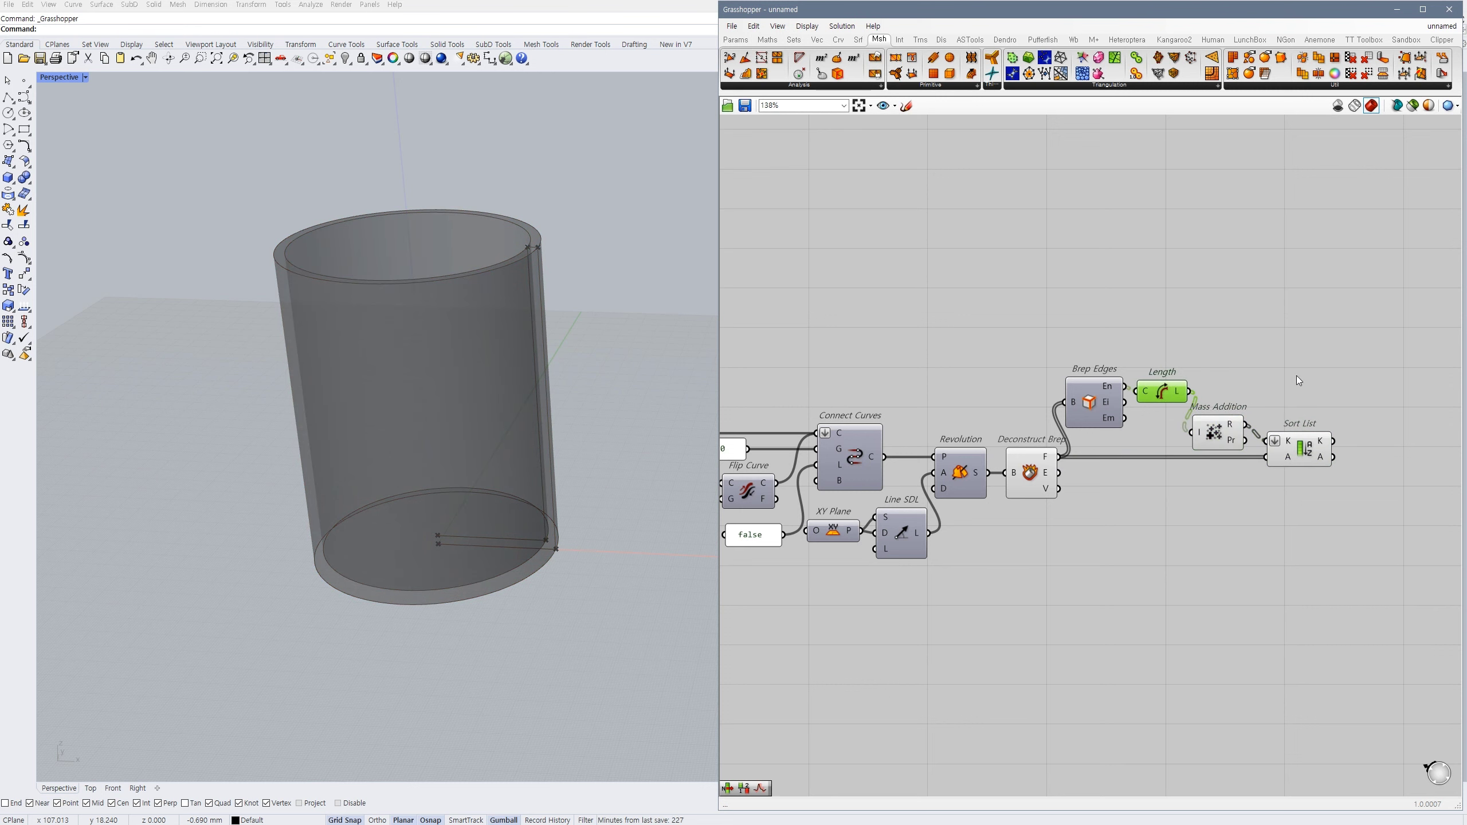
right_click_drag(1293, 374, 1086, 373)
left_click(1086, 373)
left_click(1092, 450)
right_click_drag(1130, 443, 1212, 443)
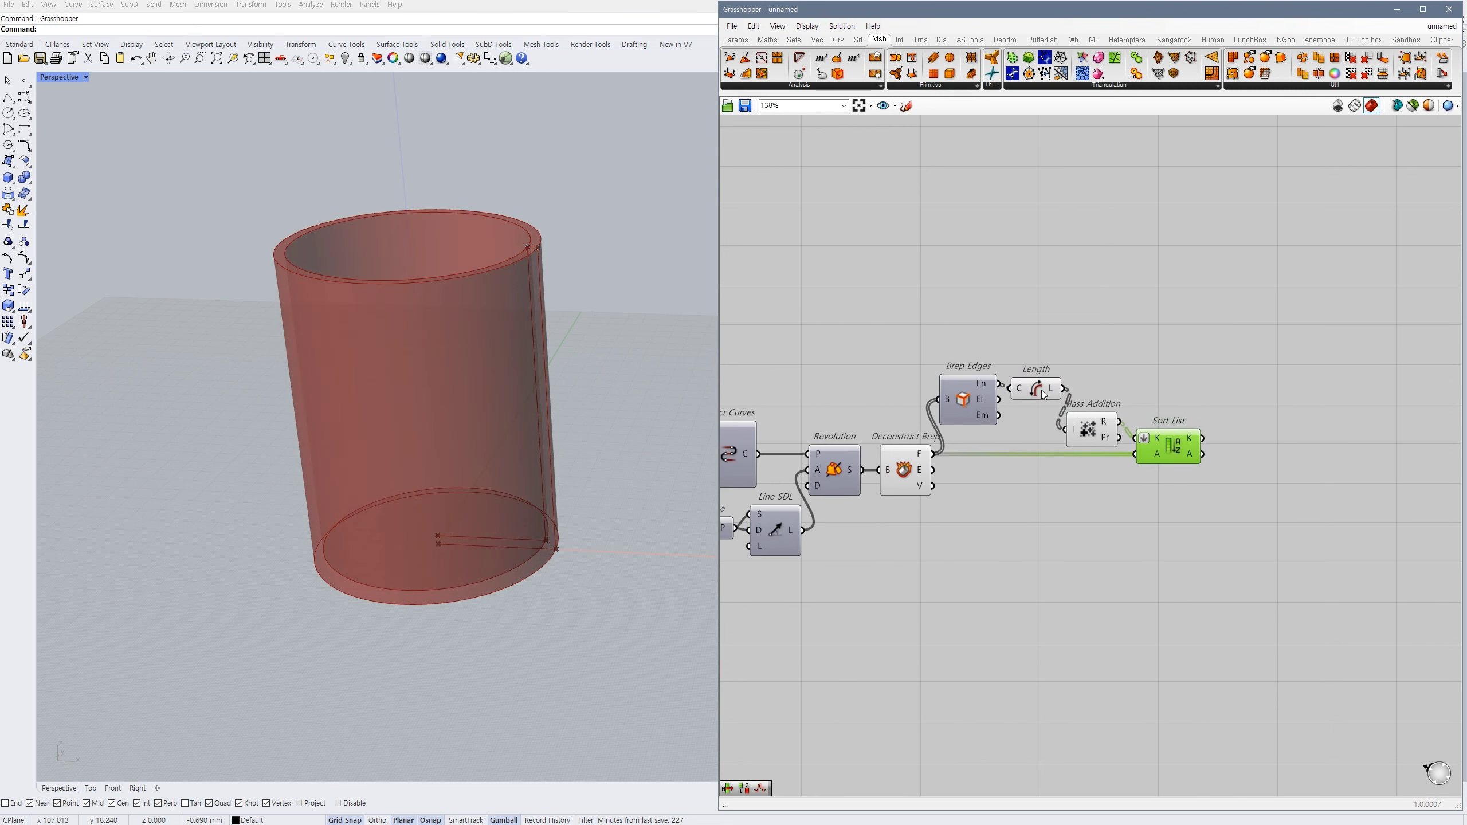
left_click_drag(1044, 395, 1042, 389)
left_click(1193, 377)
- Add a List Item on the sorted faces output and connect a panel with -1 to its index
double_click(1242, 454)
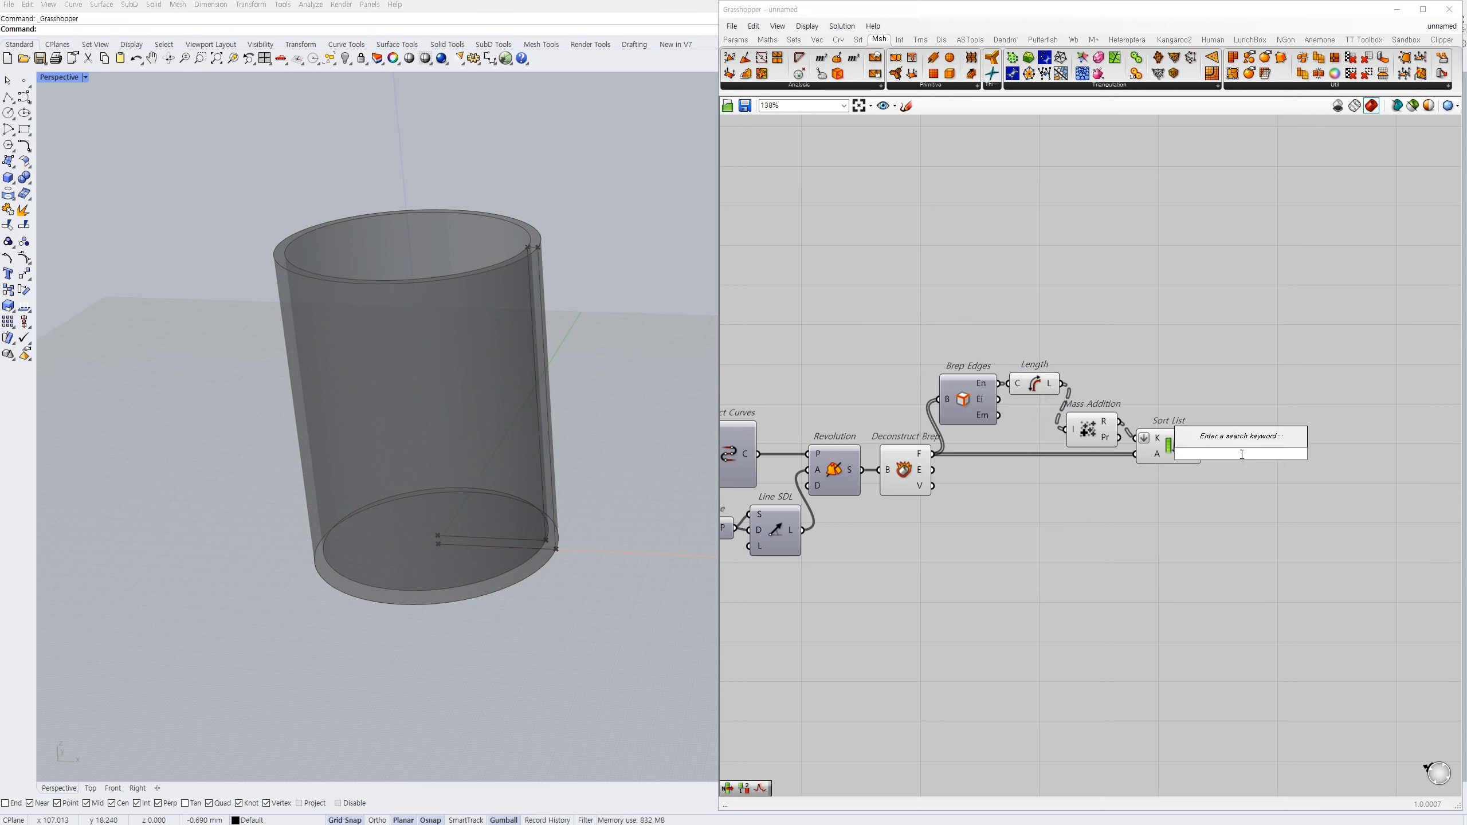
left_click(1238, 476)
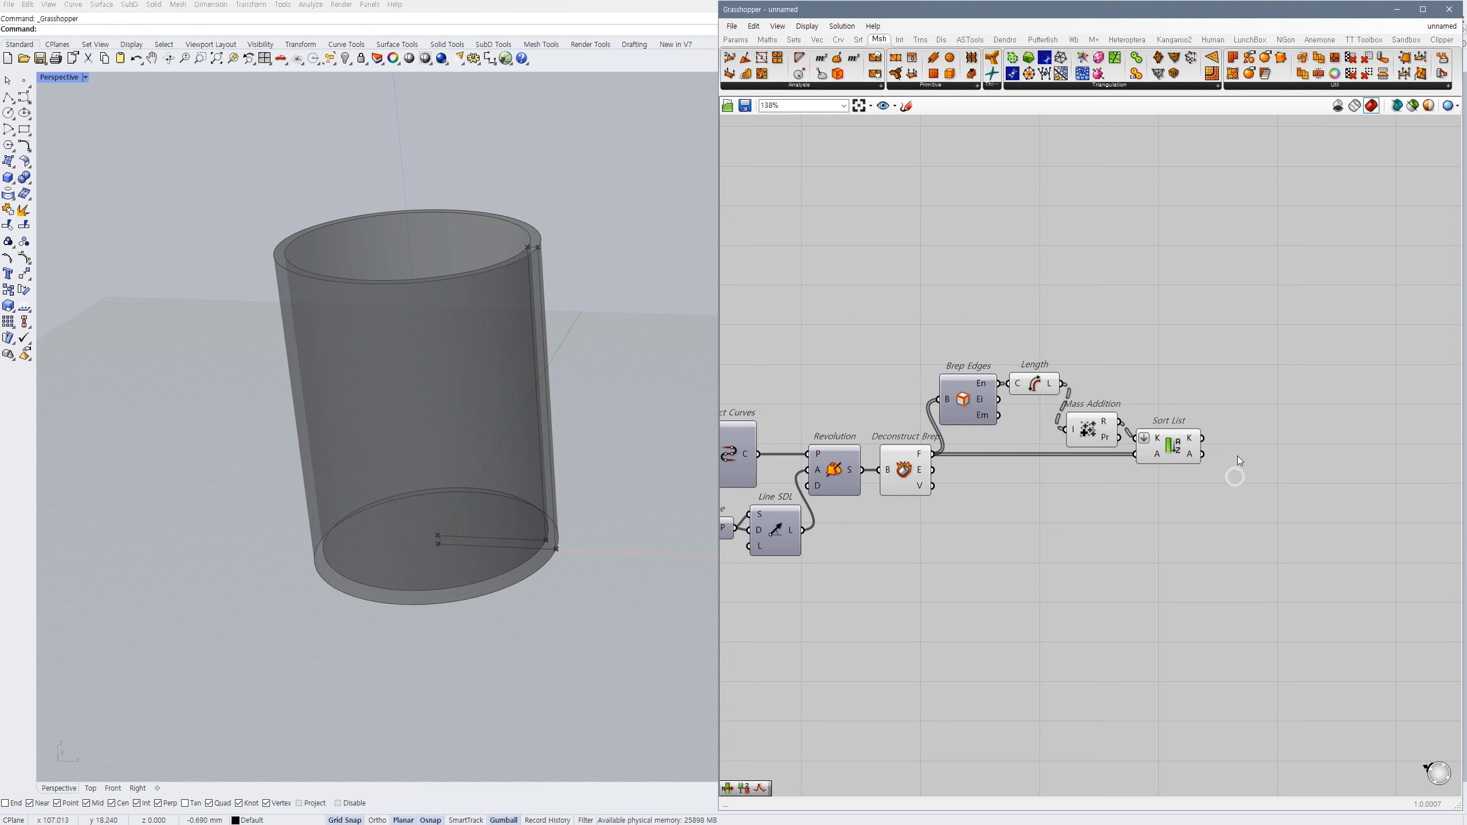
double_click(1238, 456)
type("list item")
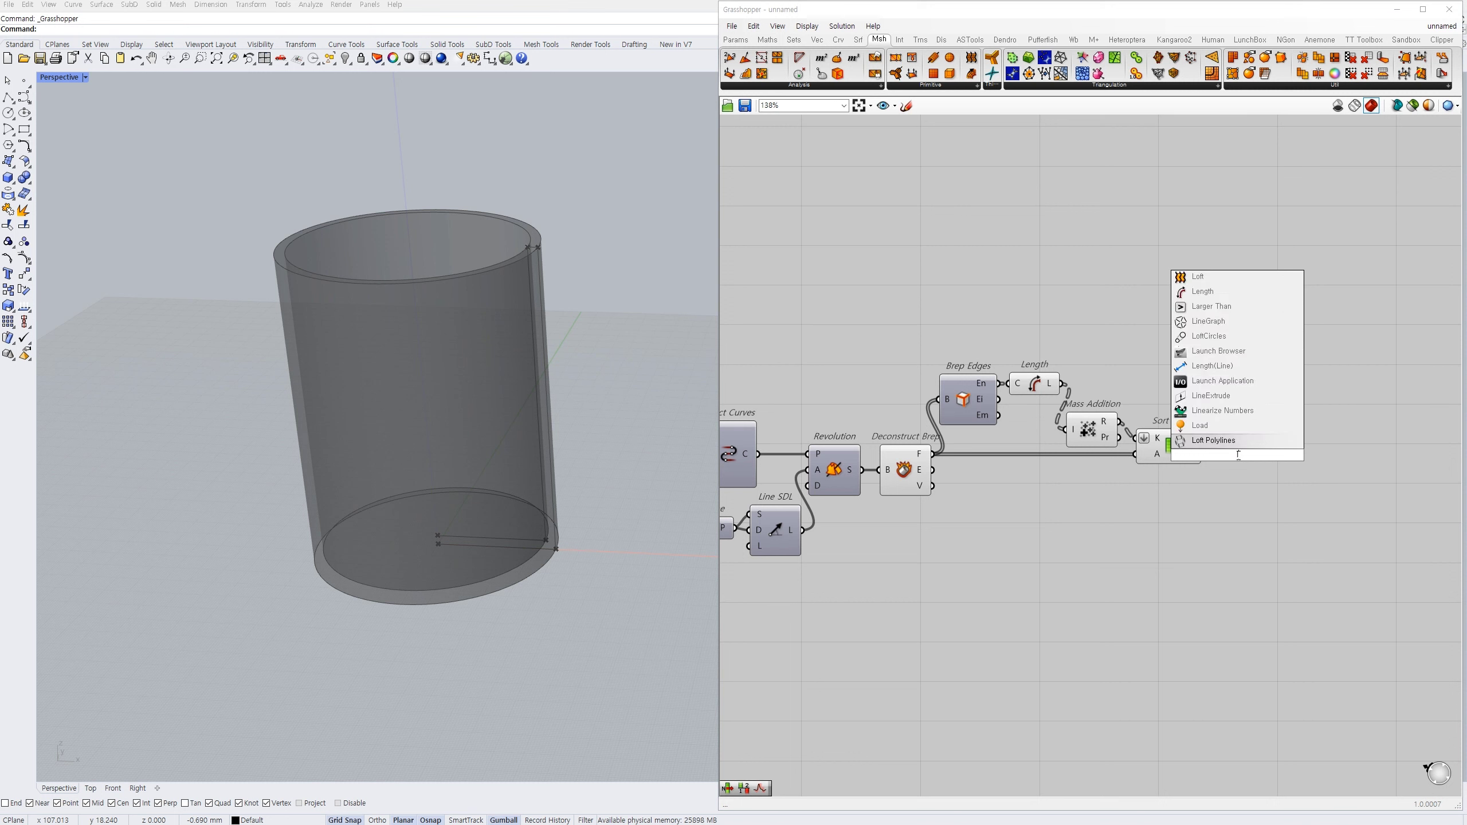
left_click(1243, 463)
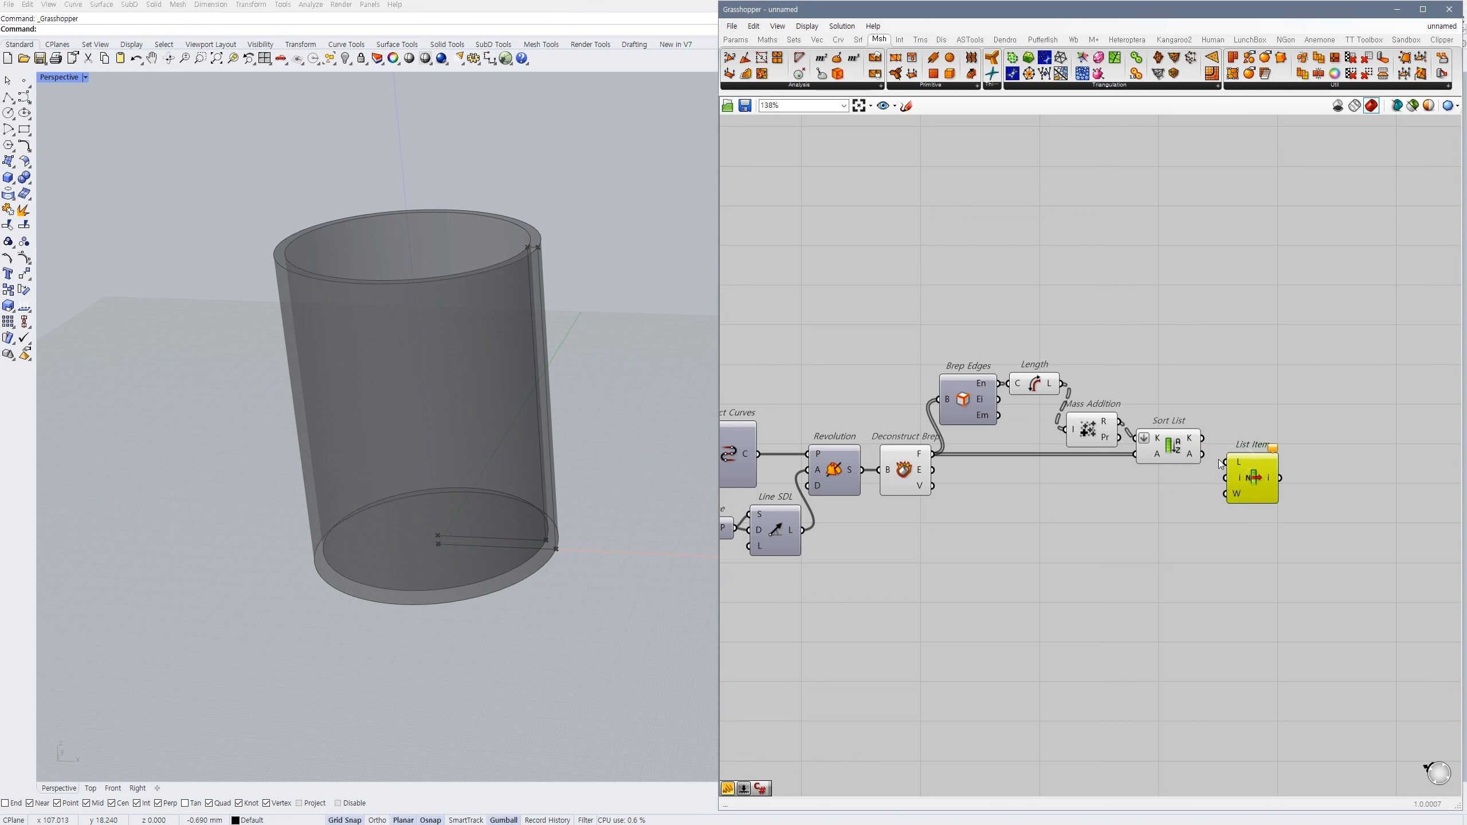
left_click_drag(1243, 466, 1258, 506)
double_click(1192, 493)
type("-1")
key("Return")
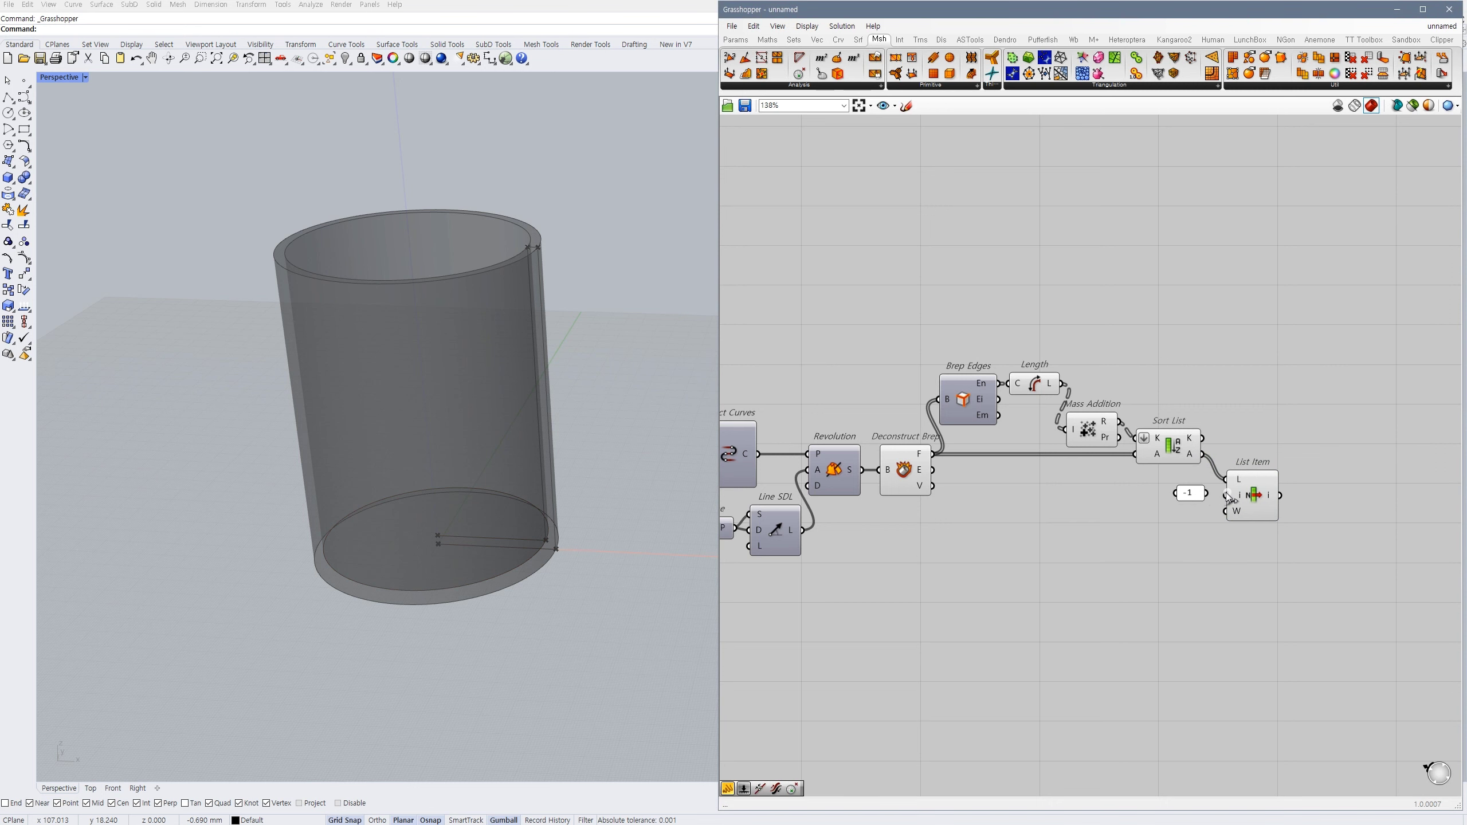
left_click_drag(1226, 494, 1189, 494)
left_click(1252, 496)
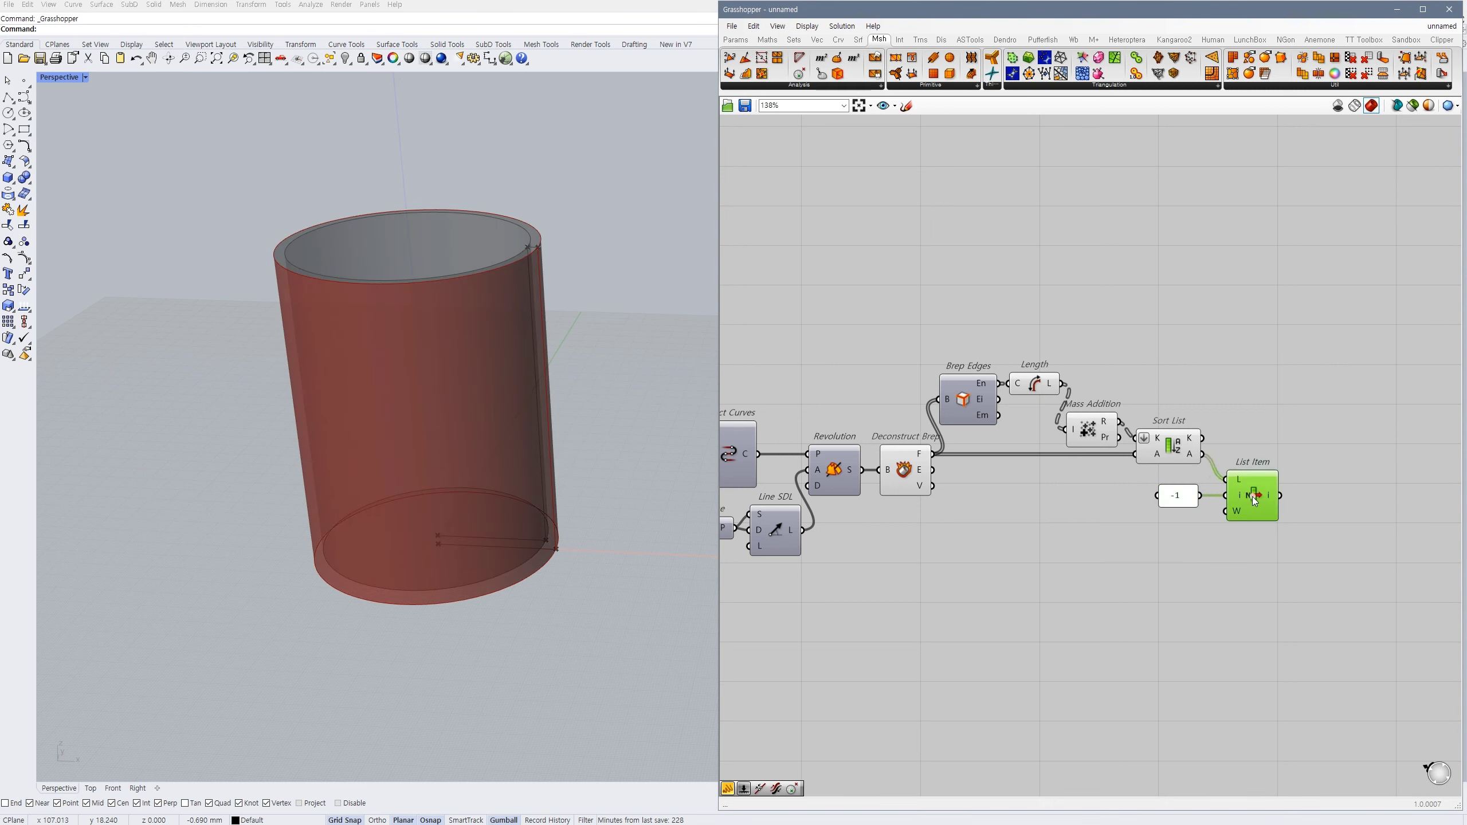
- Hide the Deconstruct Brep and Sort List previews and check the face picked by List Item in the viewport
left_click(1212, 549)
left_click(909, 485)
right_click_drag(534, 410, 436, 375)
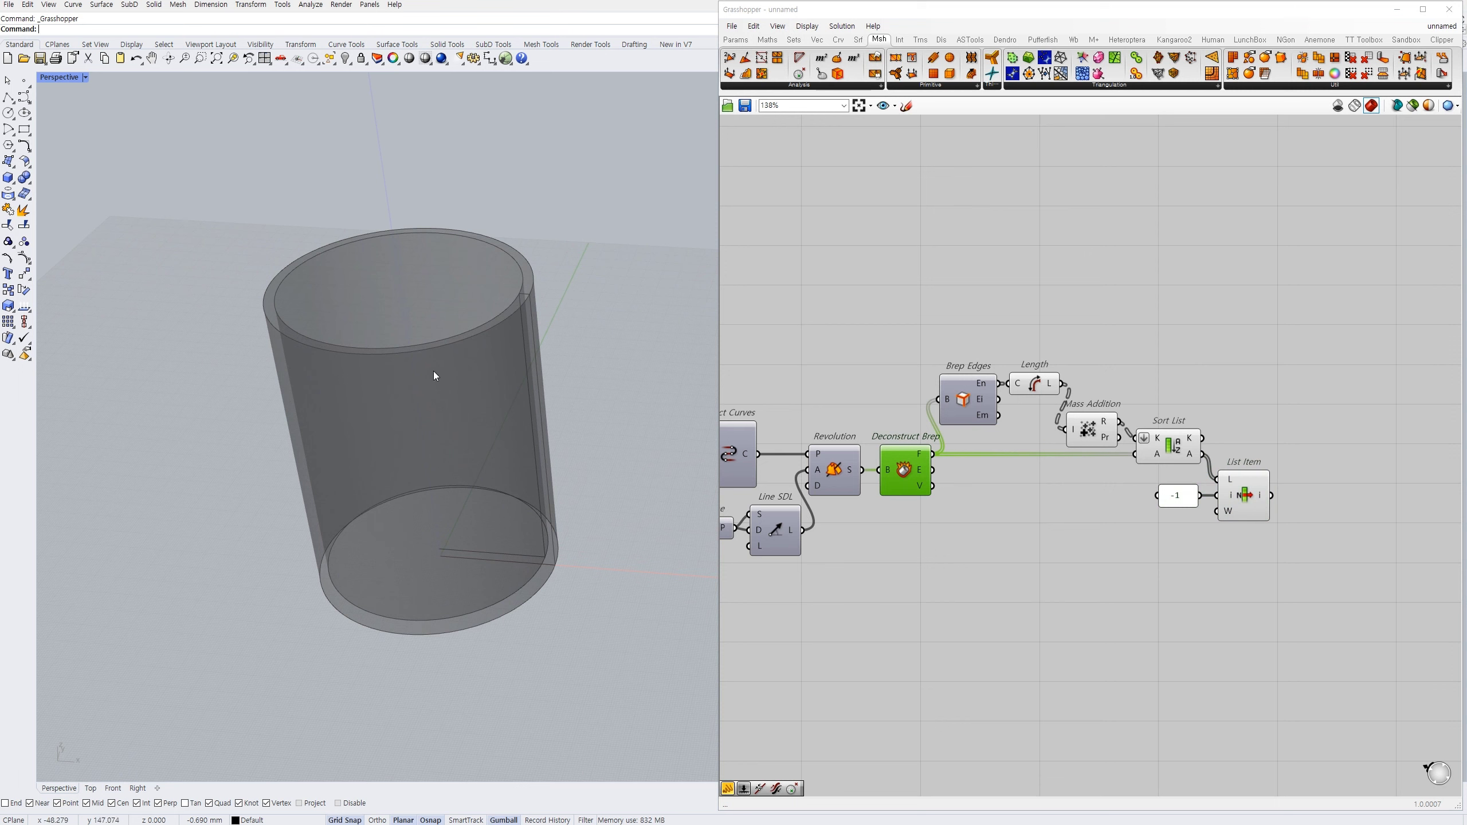
scroll(436, 375, "up", 2)
left_click(1178, 448)
left_click(1243, 499)
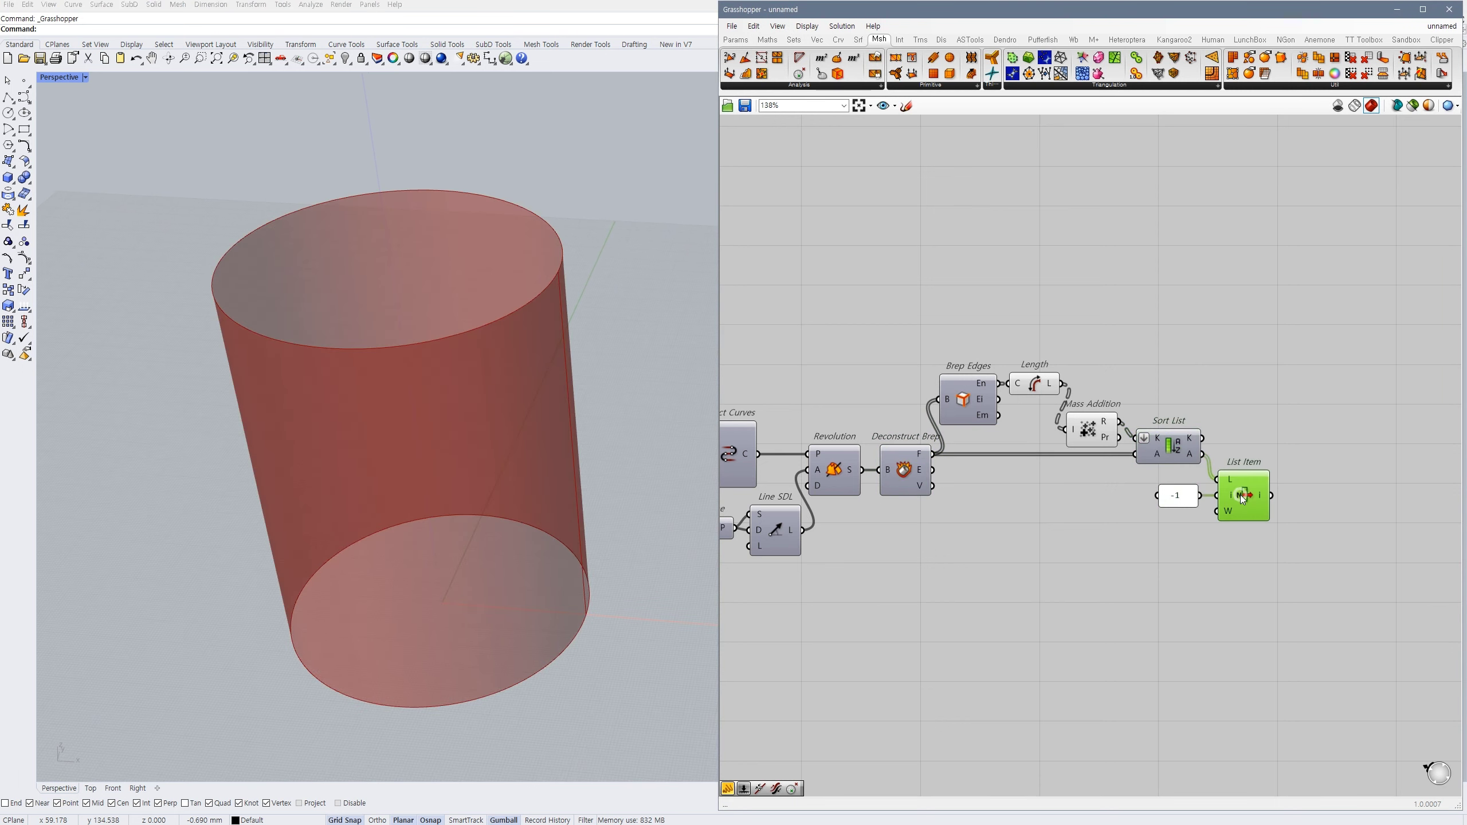
left_click(1177, 449)
left_click(1255, 496)
left_click(1178, 451)
left_click(1112, 523)
right_click_drag(1107, 522, 1022, 517)
left_click(1169, 393)
- Add a Cull Index component using the sorted faces and the -1 panel, and hide its preview
left_click_drag(1169, 486, 1180, 485)
double_click(1167, 413)
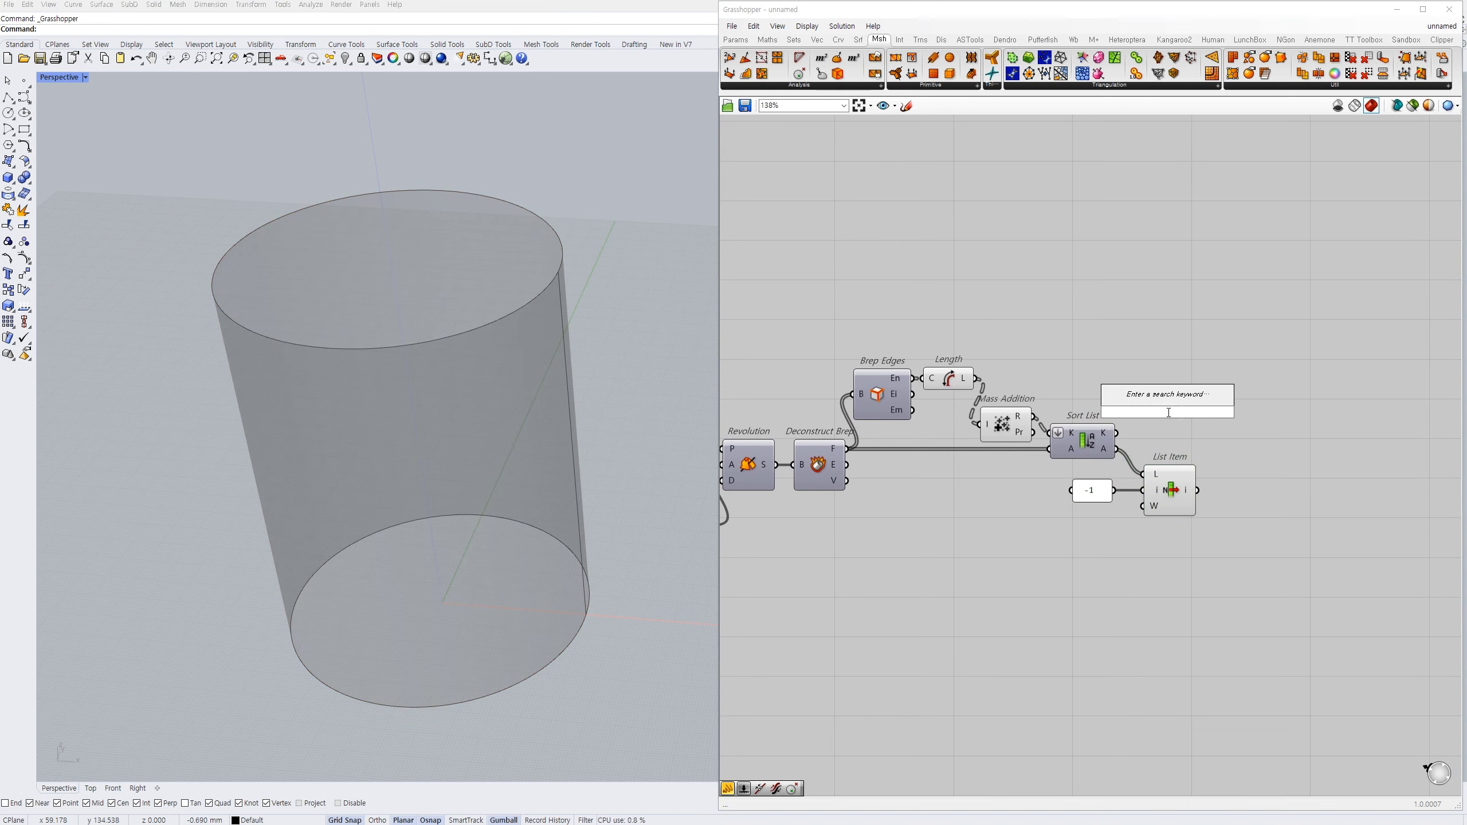
type("cull")
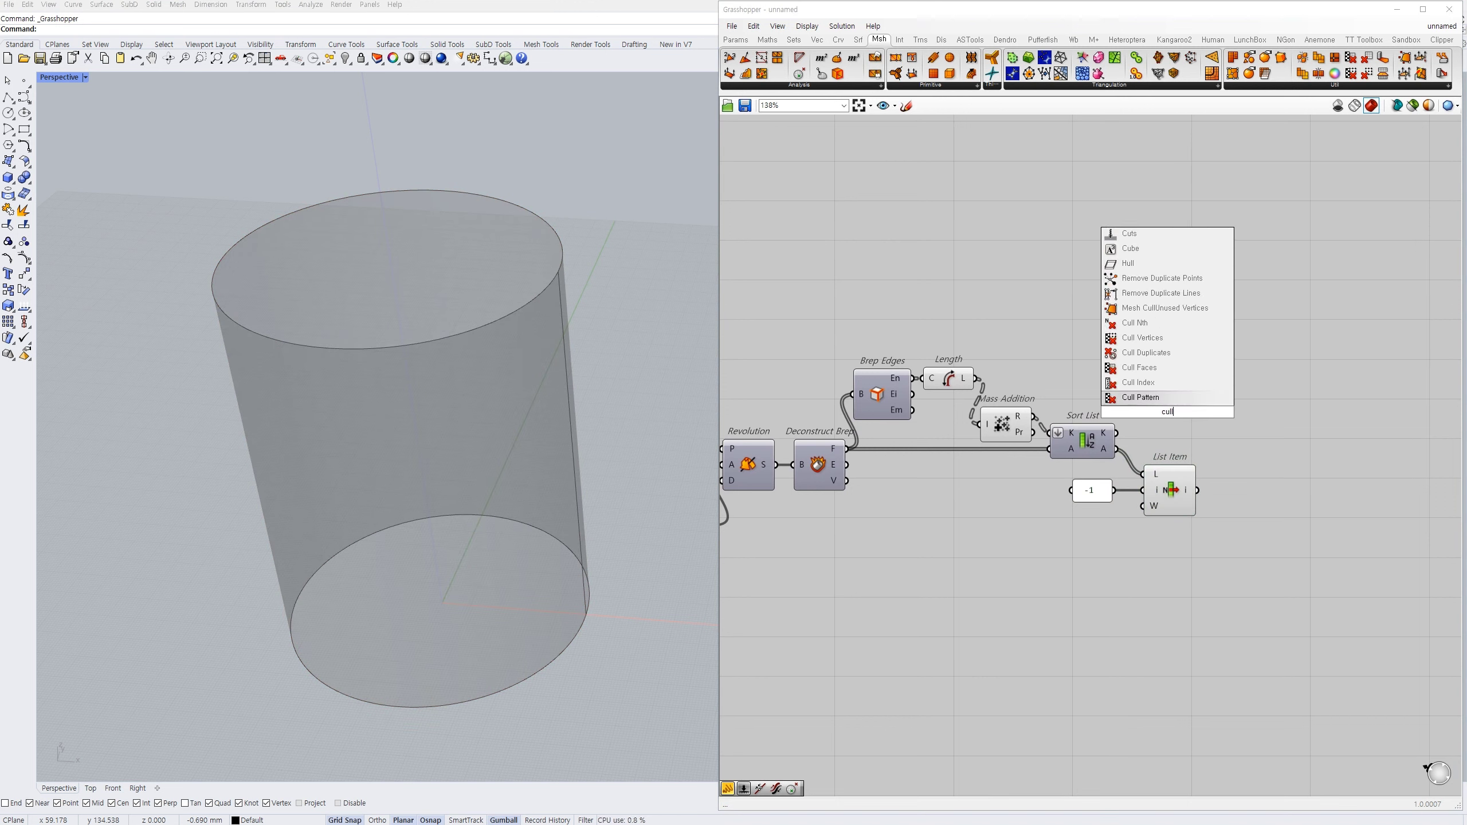
left_click(1146, 380)
left_click_drag(1138, 394, 1185, 482)
left_click_drag(1179, 409, 1190, 410)
right_click_drag(1258, 427, 1202, 398)
left_click(1140, 462)
right_click_drag(1195, 482, 1228, 444)
left_click(1228, 445)
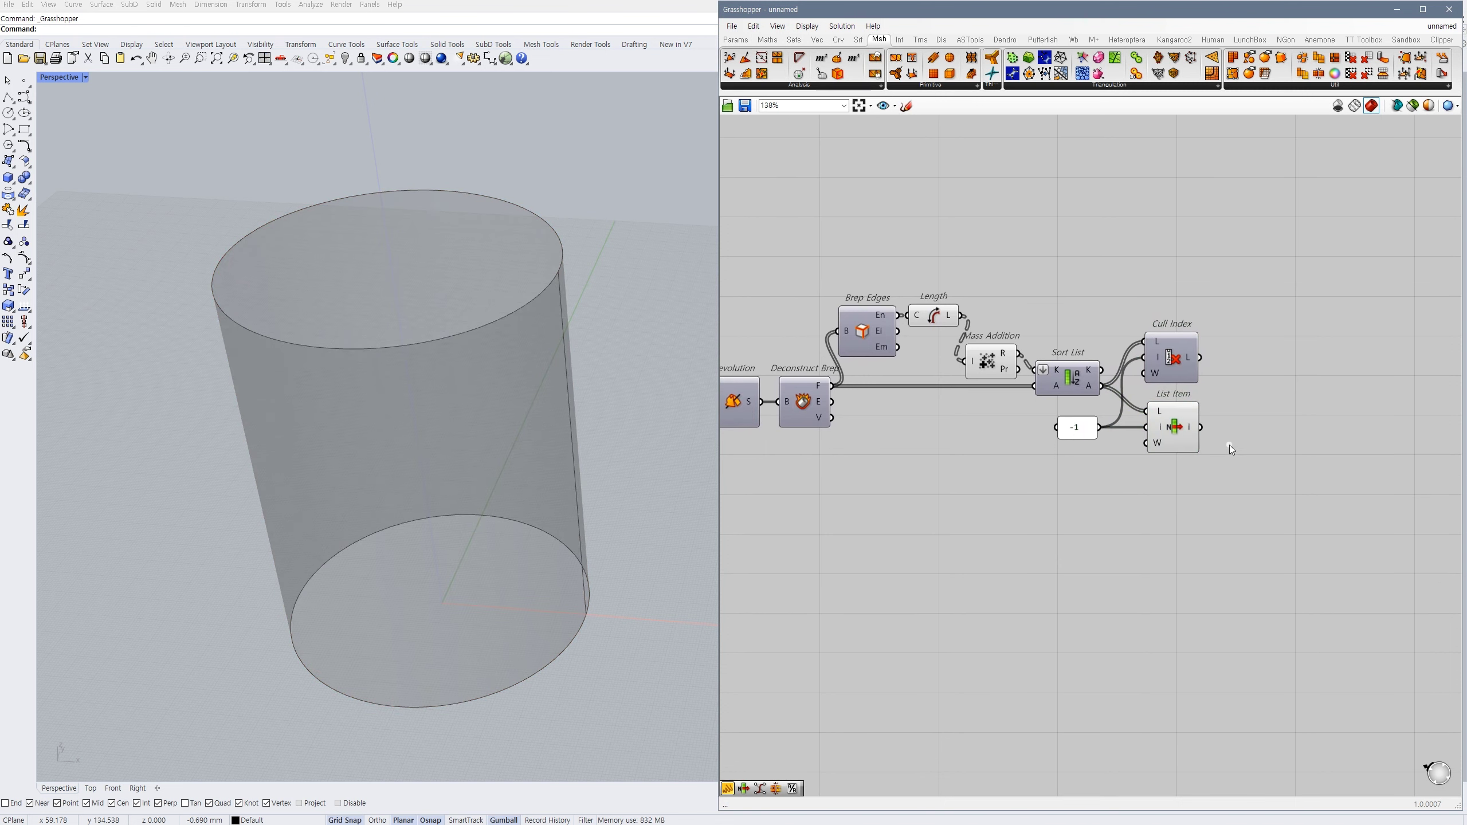
- Add an Iso Curve component, connect the List Item face to its surface input and reparameterize that input
double_click(1253, 451)
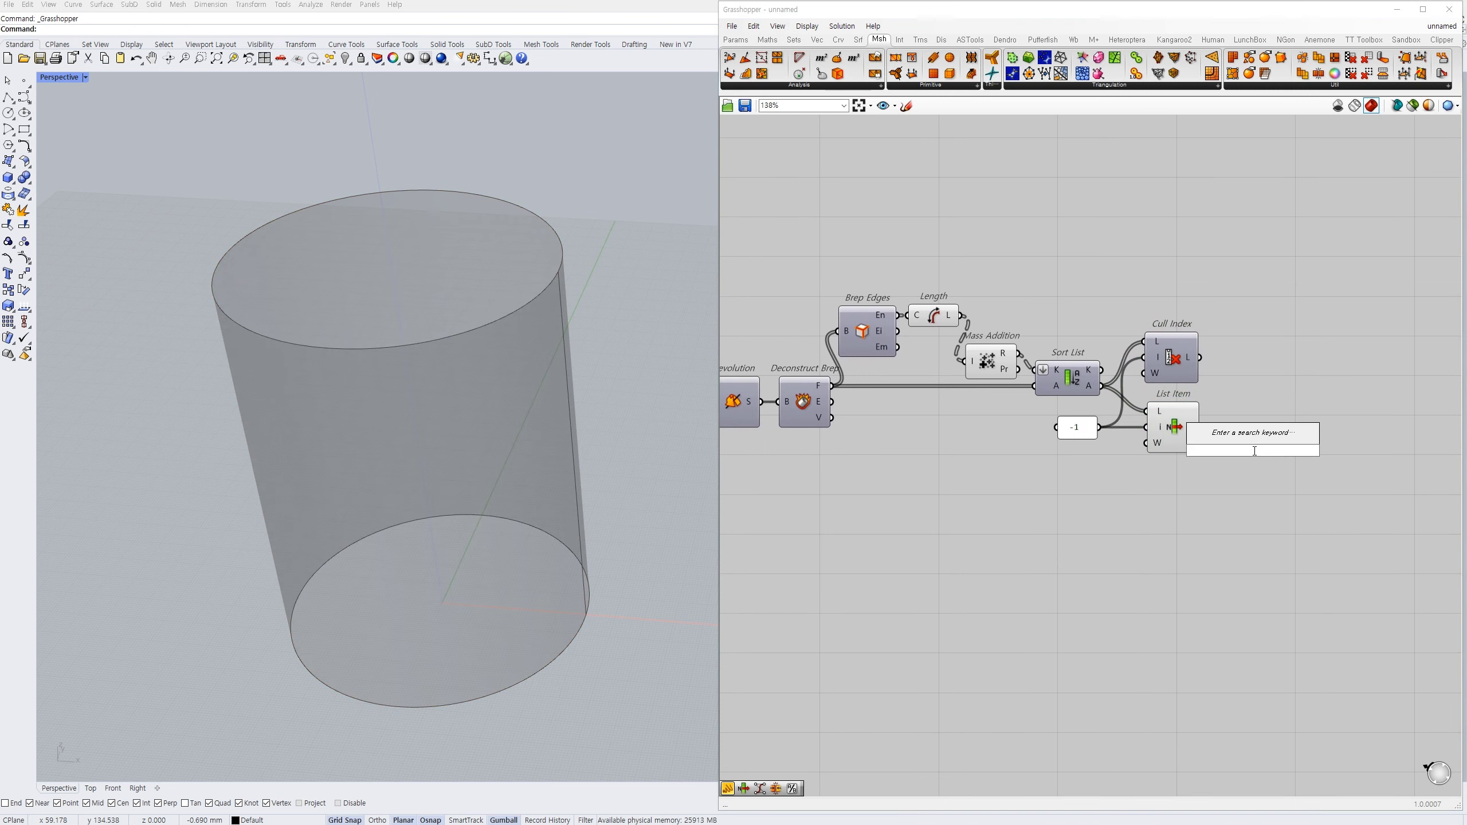
type("iso")
left_click(1236, 438)
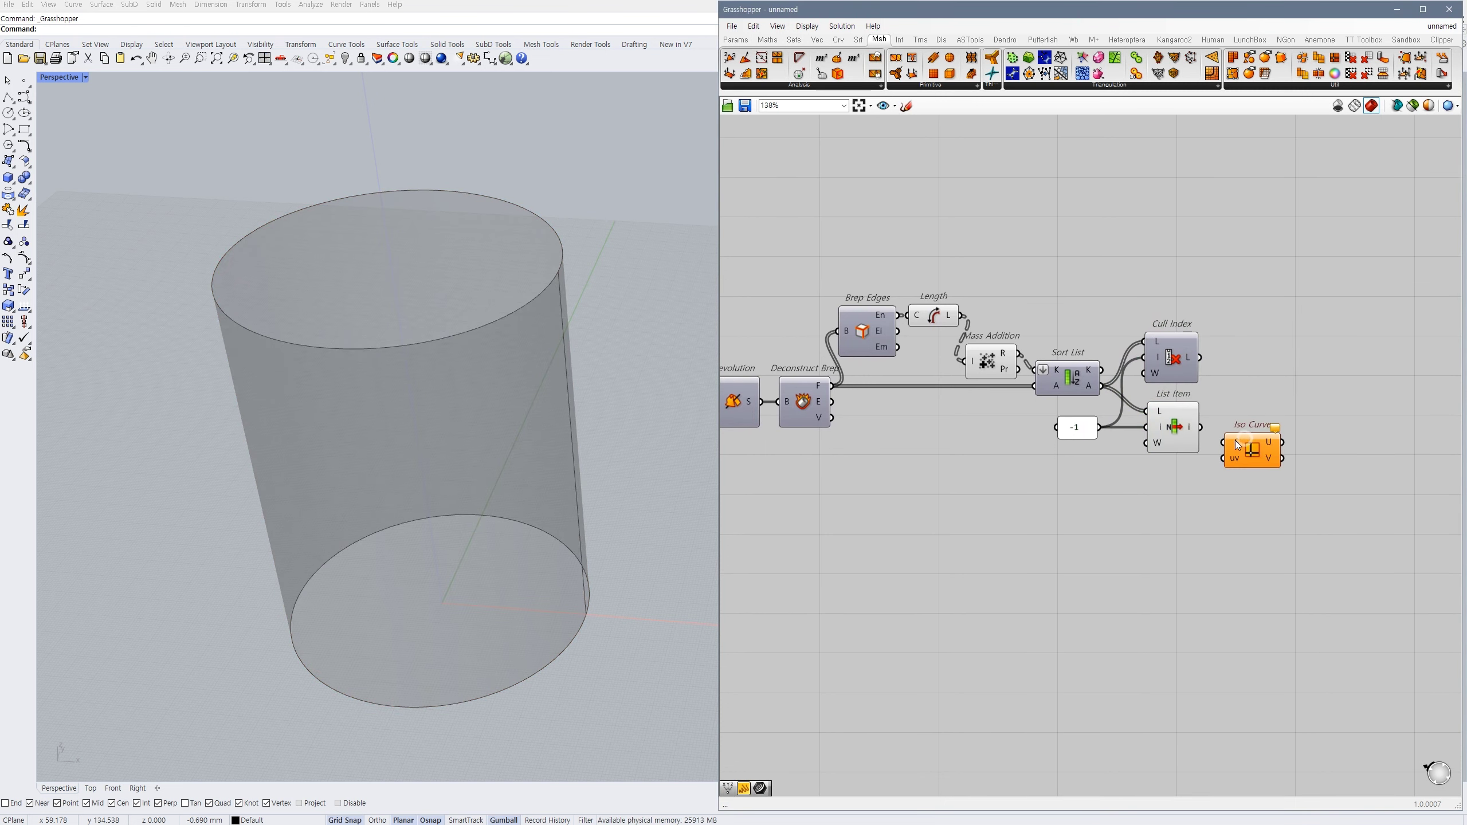
left_click_drag(1203, 428, 1225, 442)
left_click_drag(1251, 450, 1268, 434)
right_click(1246, 429)
left_click(1288, 553)
- Add a Construct Point component and a Range component below the List Item
left_click(1162, 502)
double_click(1162, 502)
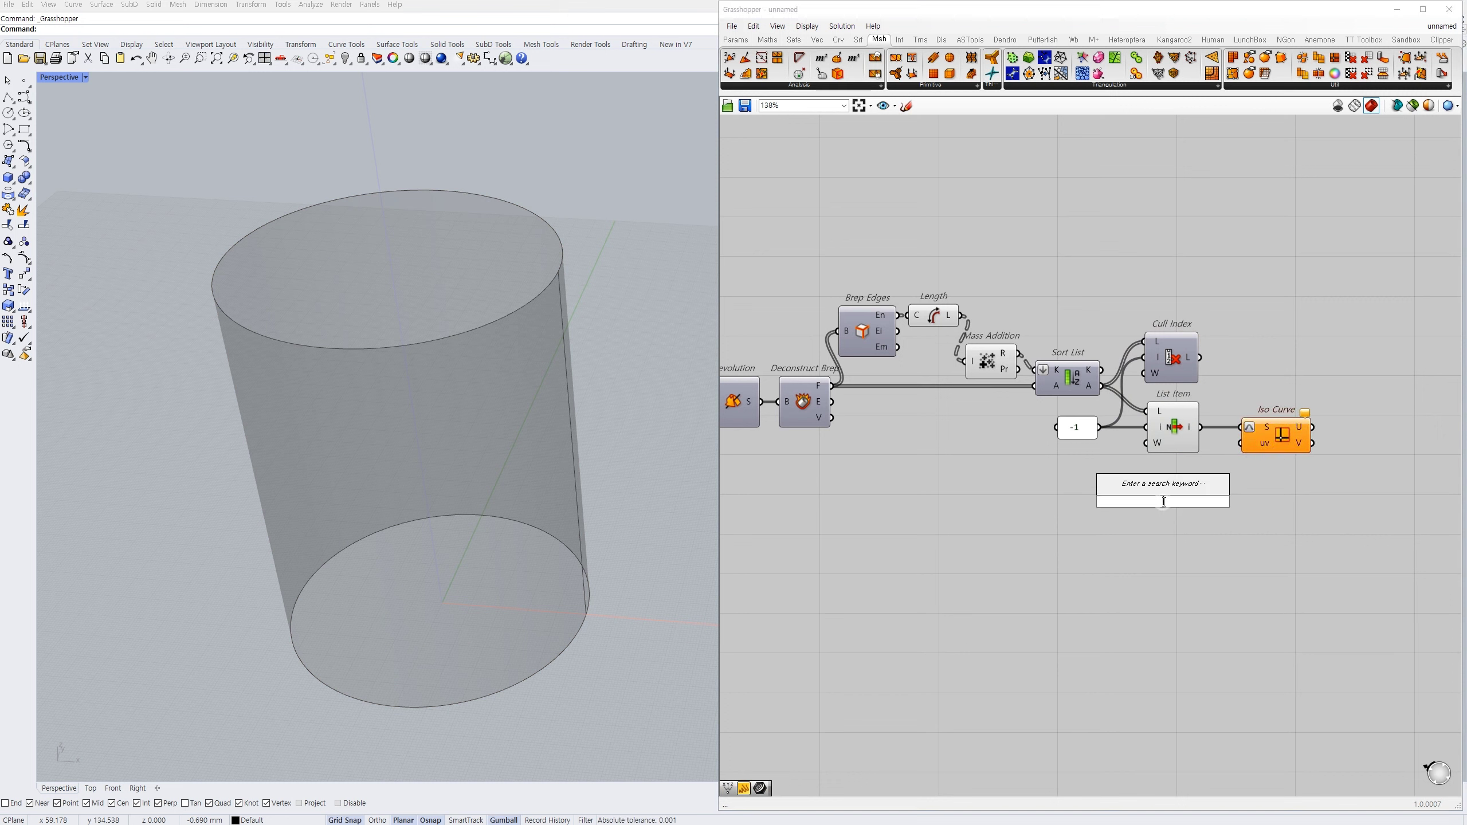
type("xyz")
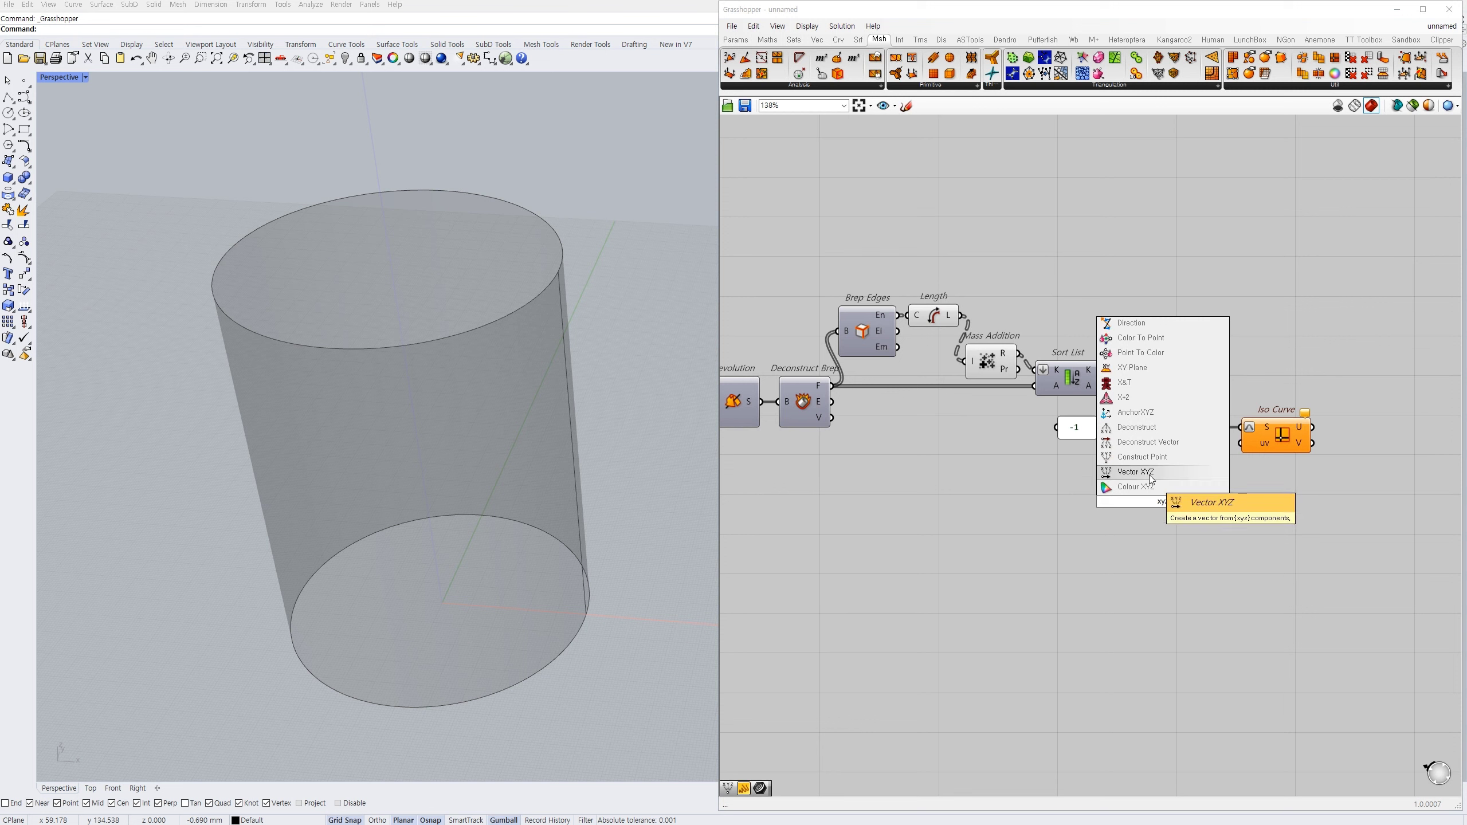
left_click(1149, 460)
double_click(1085, 515)
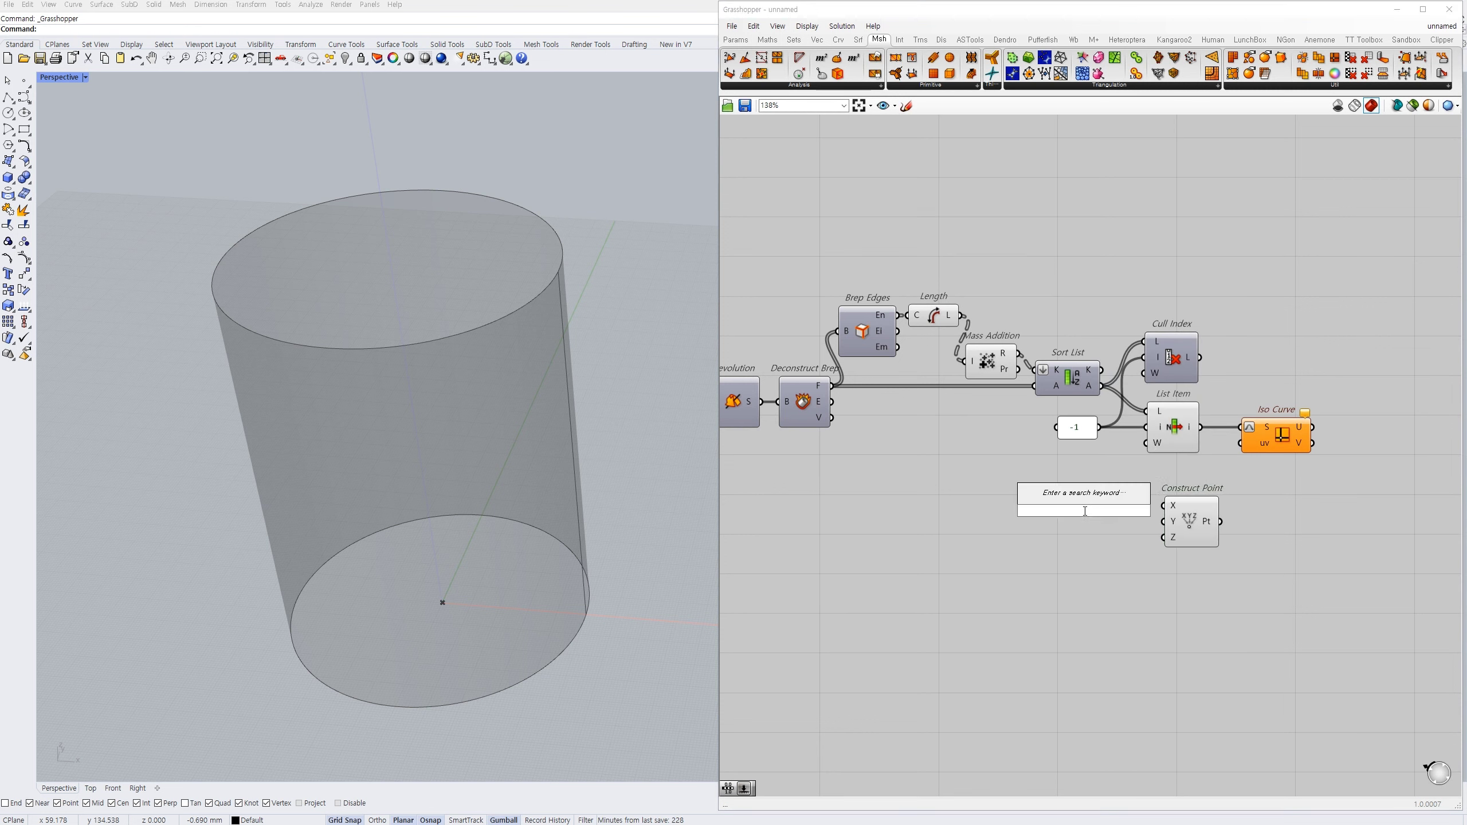
type("rang")
left_click(1073, 499)
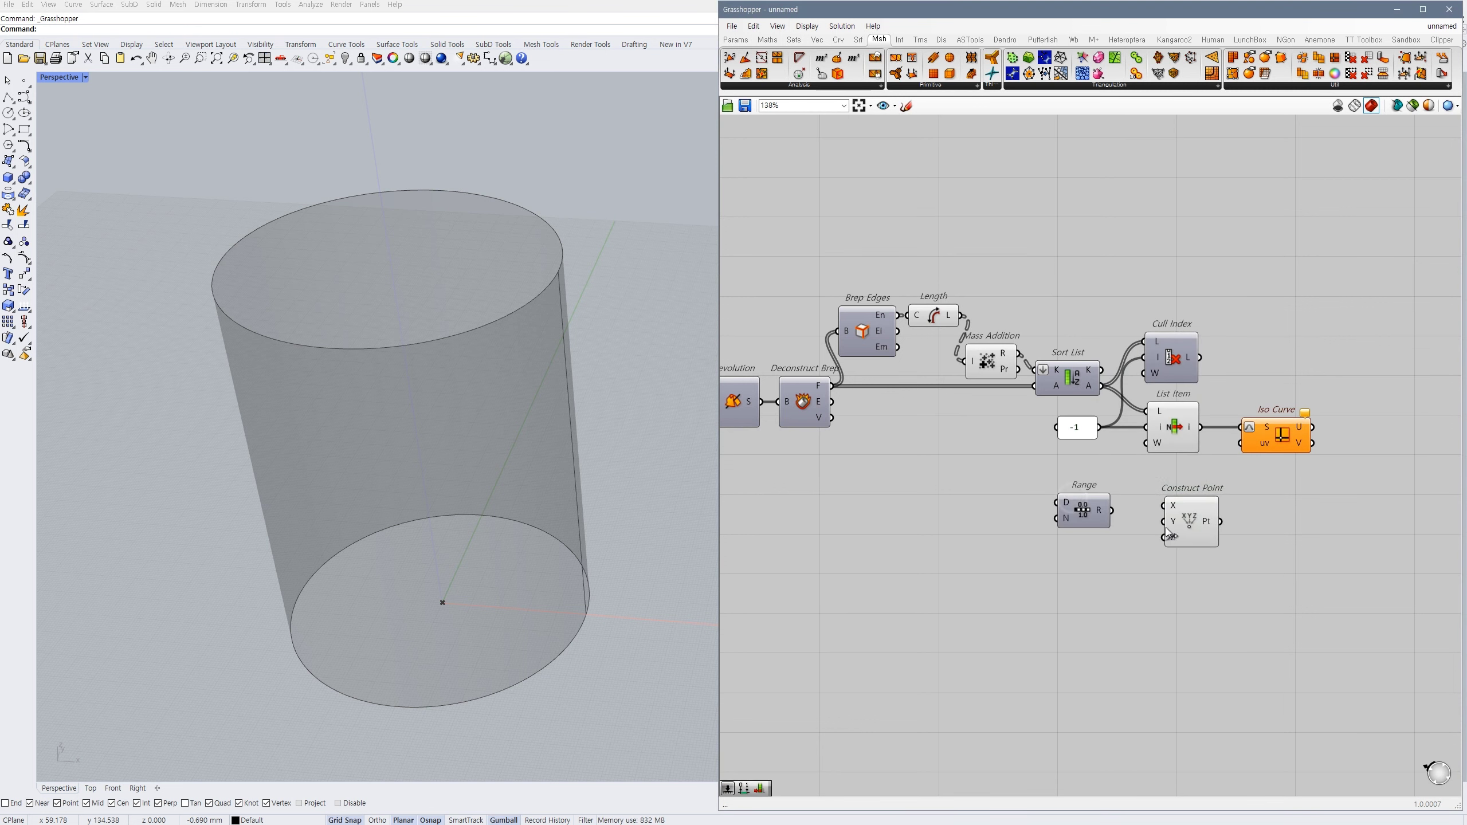
- Connect the Range output to Construct Point's Y input and drive its step count with a grouped 0-to-50 slider set to 20
left_click_drag(1097, 509, 1129, 522)
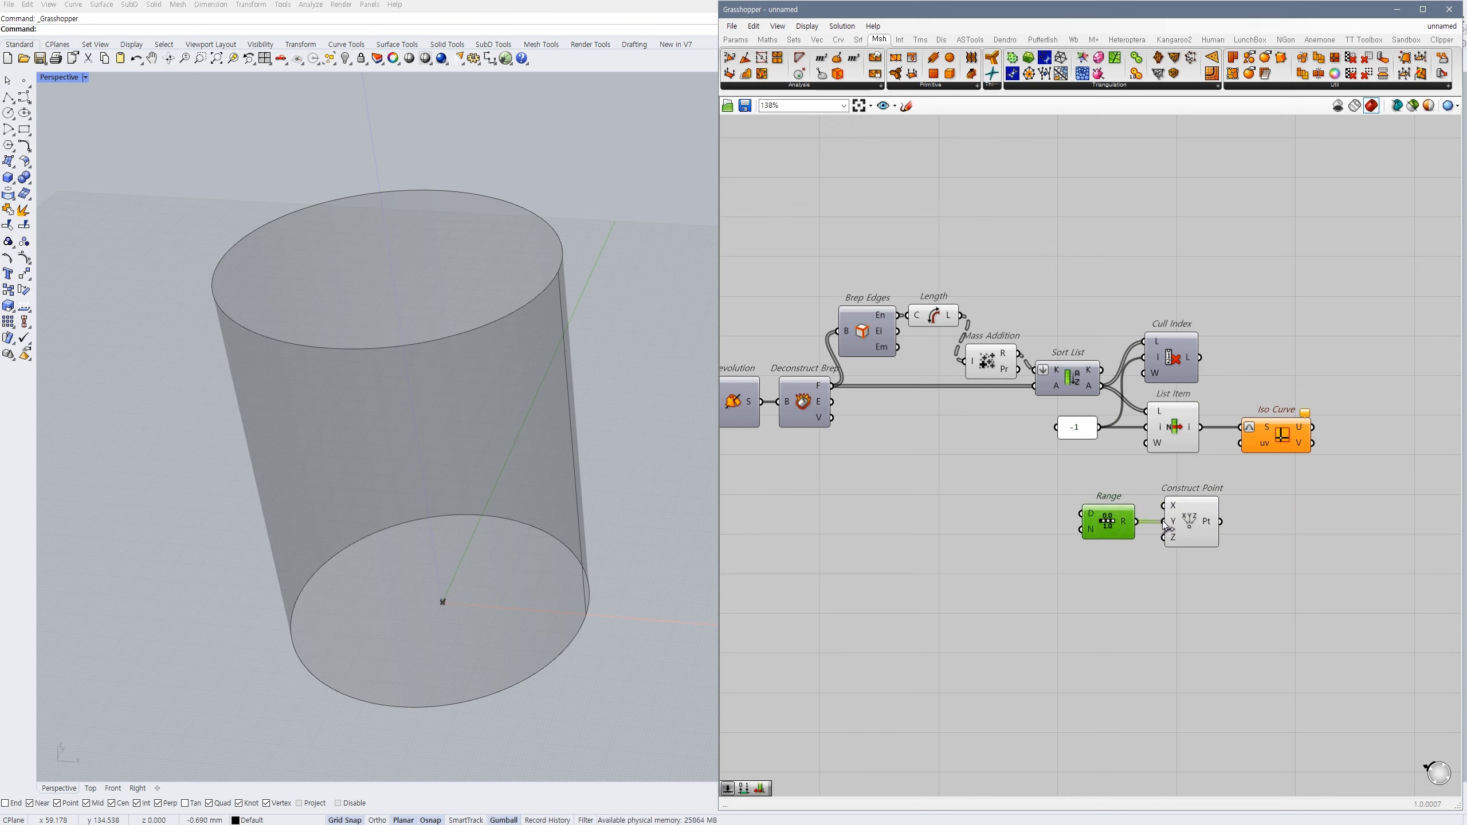
double_click(1010, 516)
type("0")
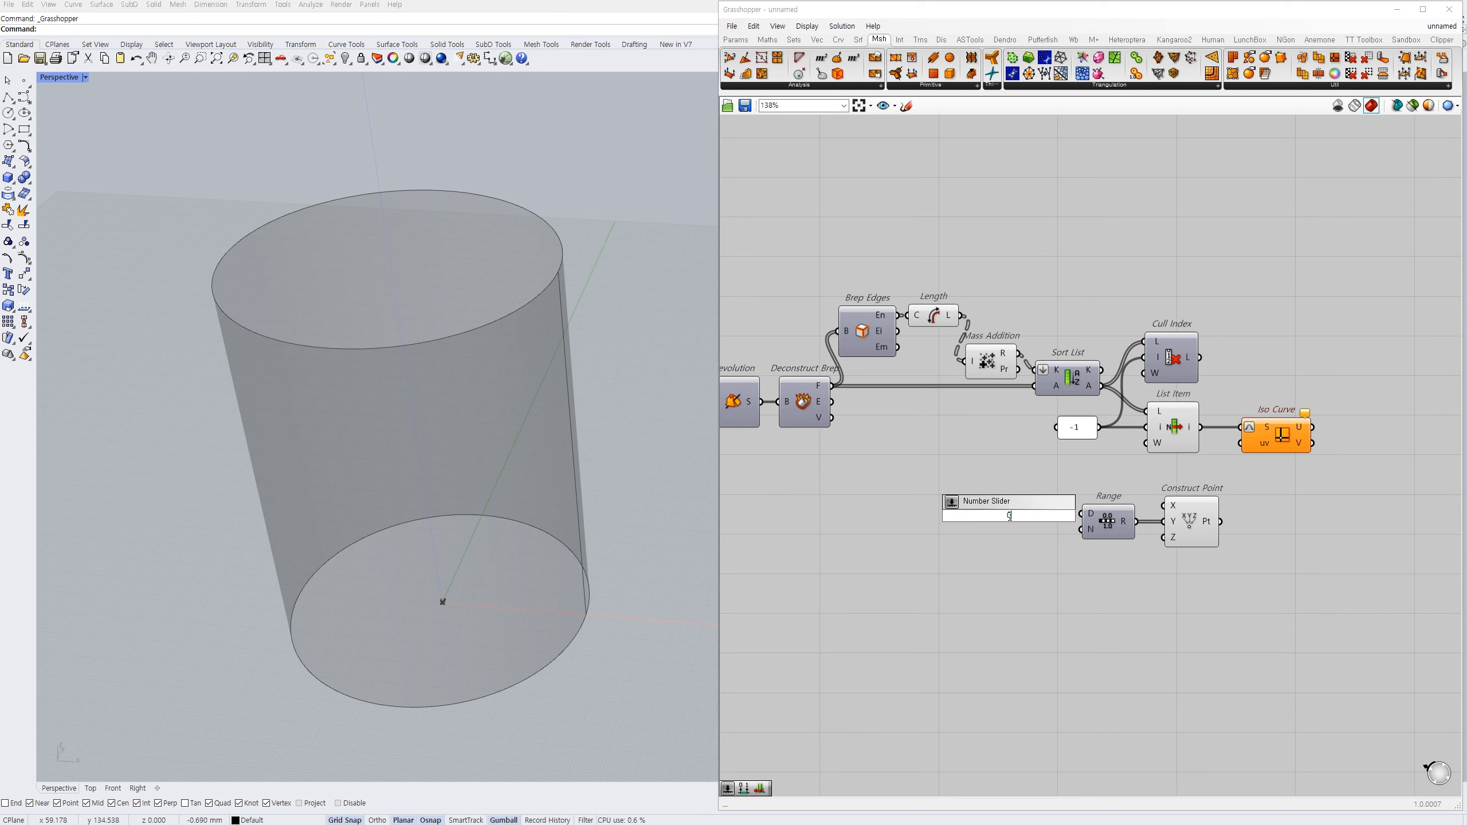
type("<50")
key("Return")
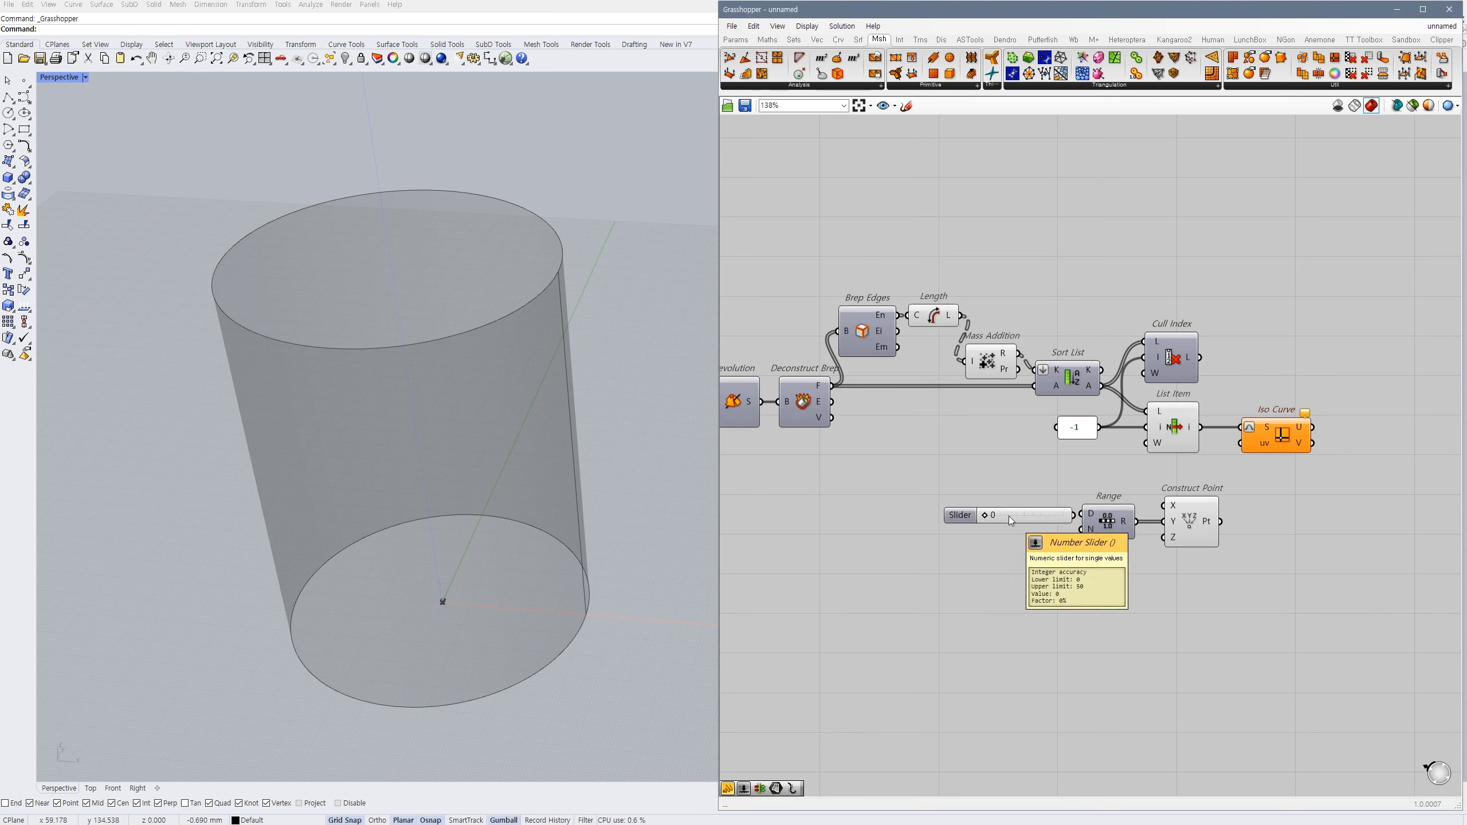
left_click(1057, 533)
left_click_drag(1078, 532, 1082, 529)
left_click_drag(1055, 532, 1036, 532)
key("ctrl+g")
right_click_drag(1107, 561, 1001, 560)
left_click(1002, 560)
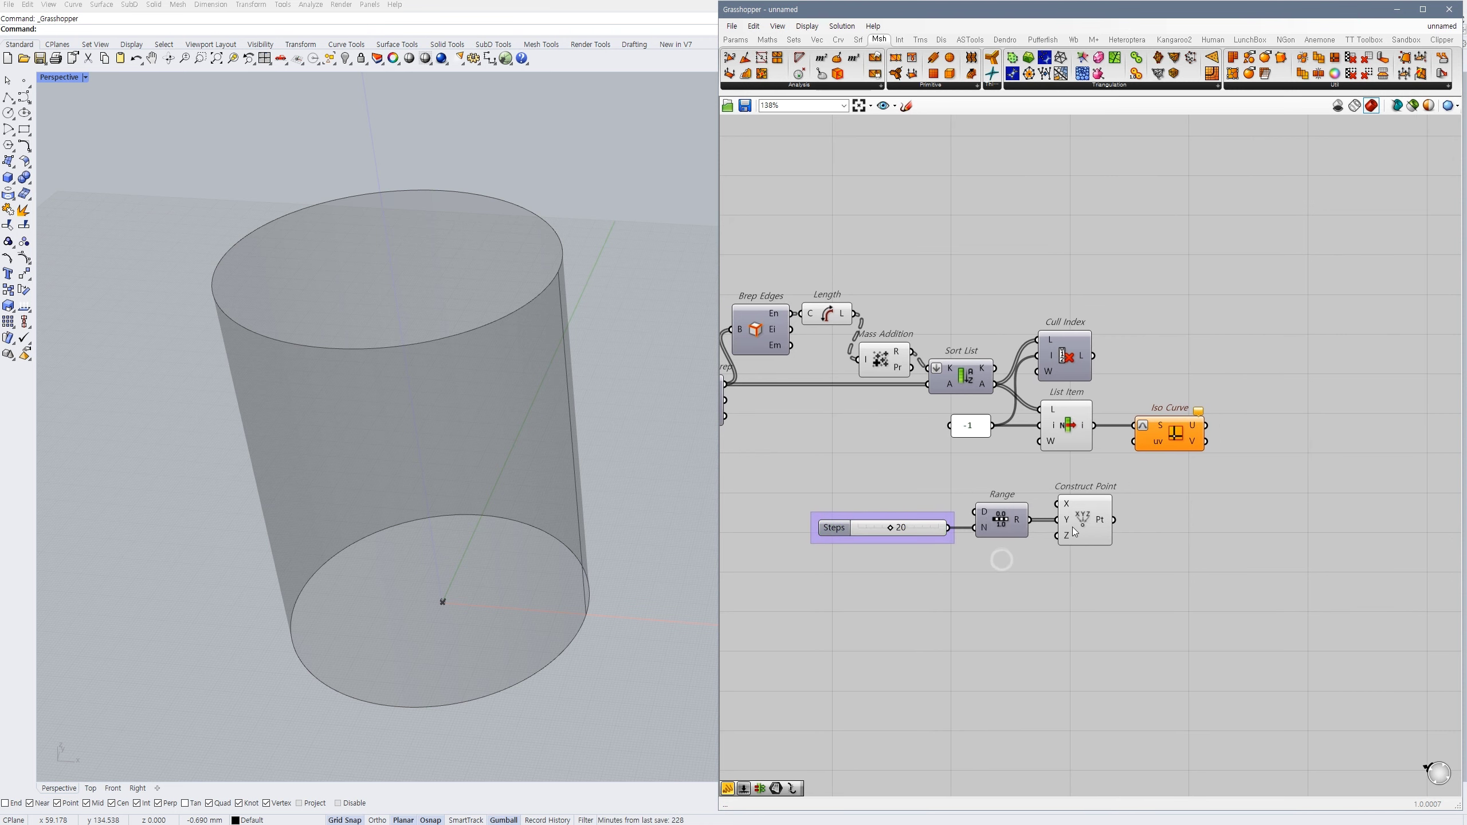
- Connect the constructed points to the Iso Curve's uv input and check the resulting curves in the viewport
left_click_drag(1118, 516, 1113, 520)
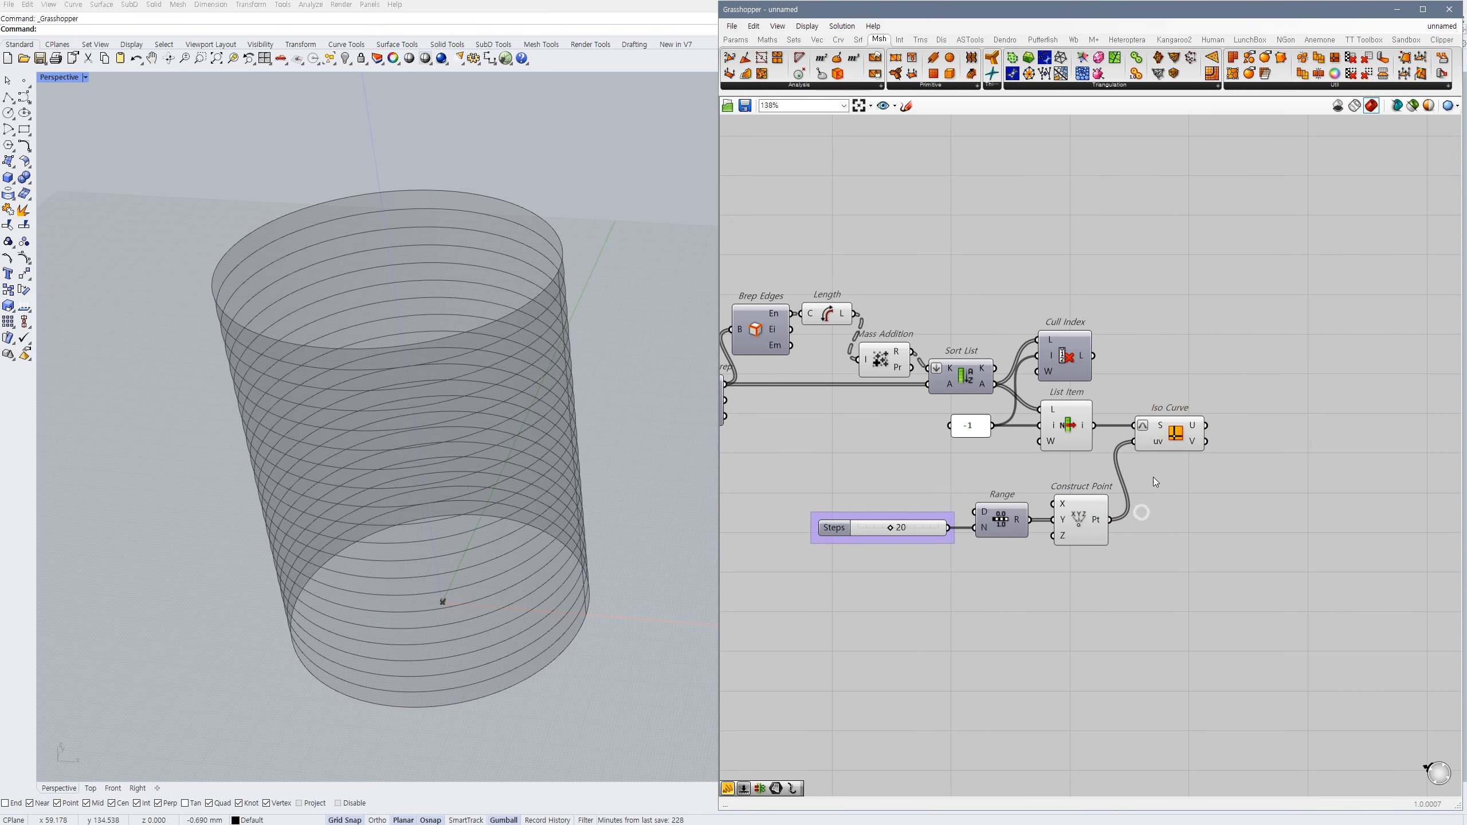
right_click_drag(600, 442, 554, 405)
right_click_drag(1185, 489, 1116, 502)
left_click(1101, 445)
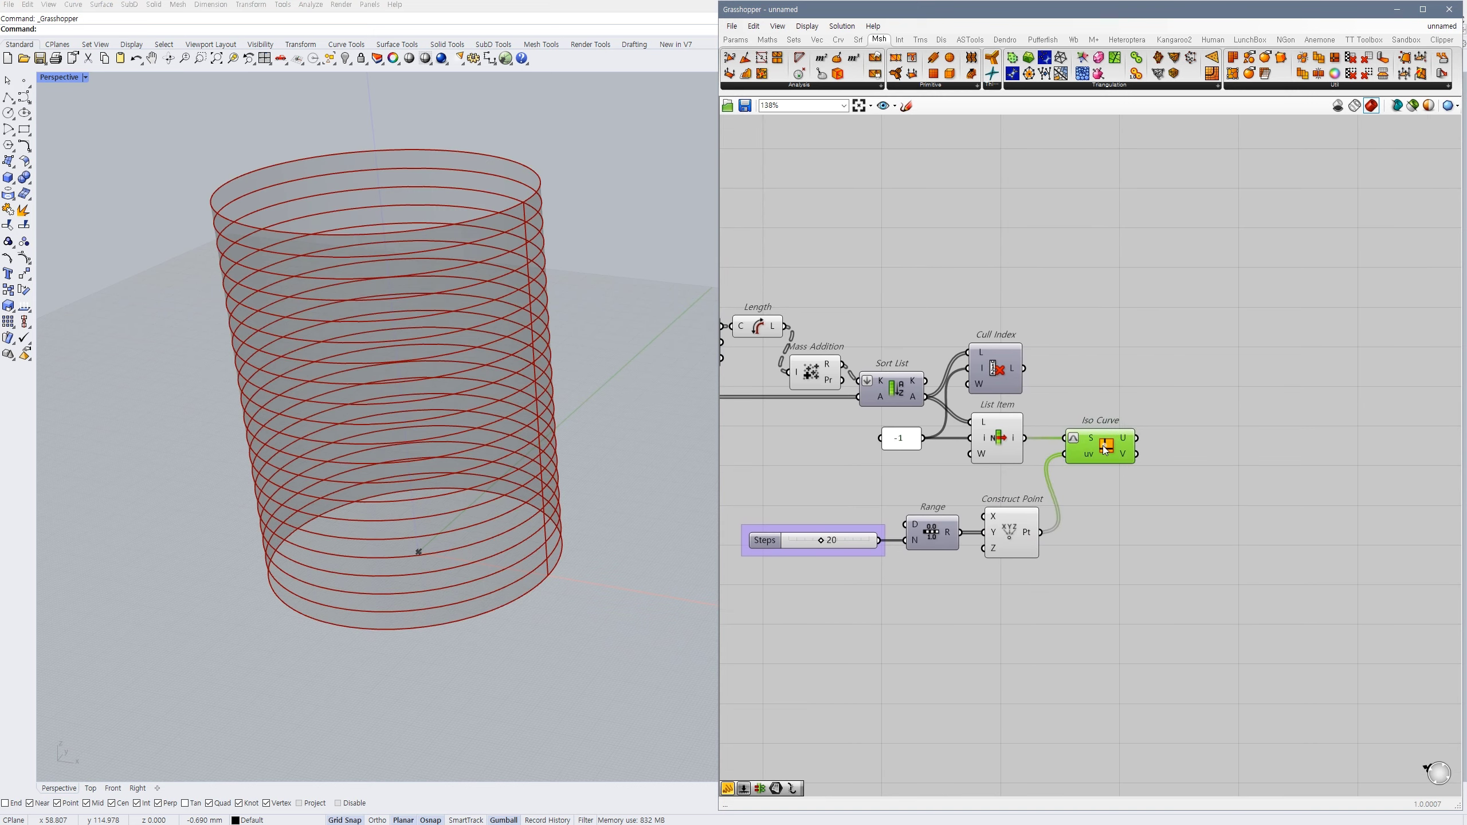
left_click(1209, 443)
- Add a Curve parameter and connect it to the Iso Curve's U output
double_click(1212, 446)
type("cur")
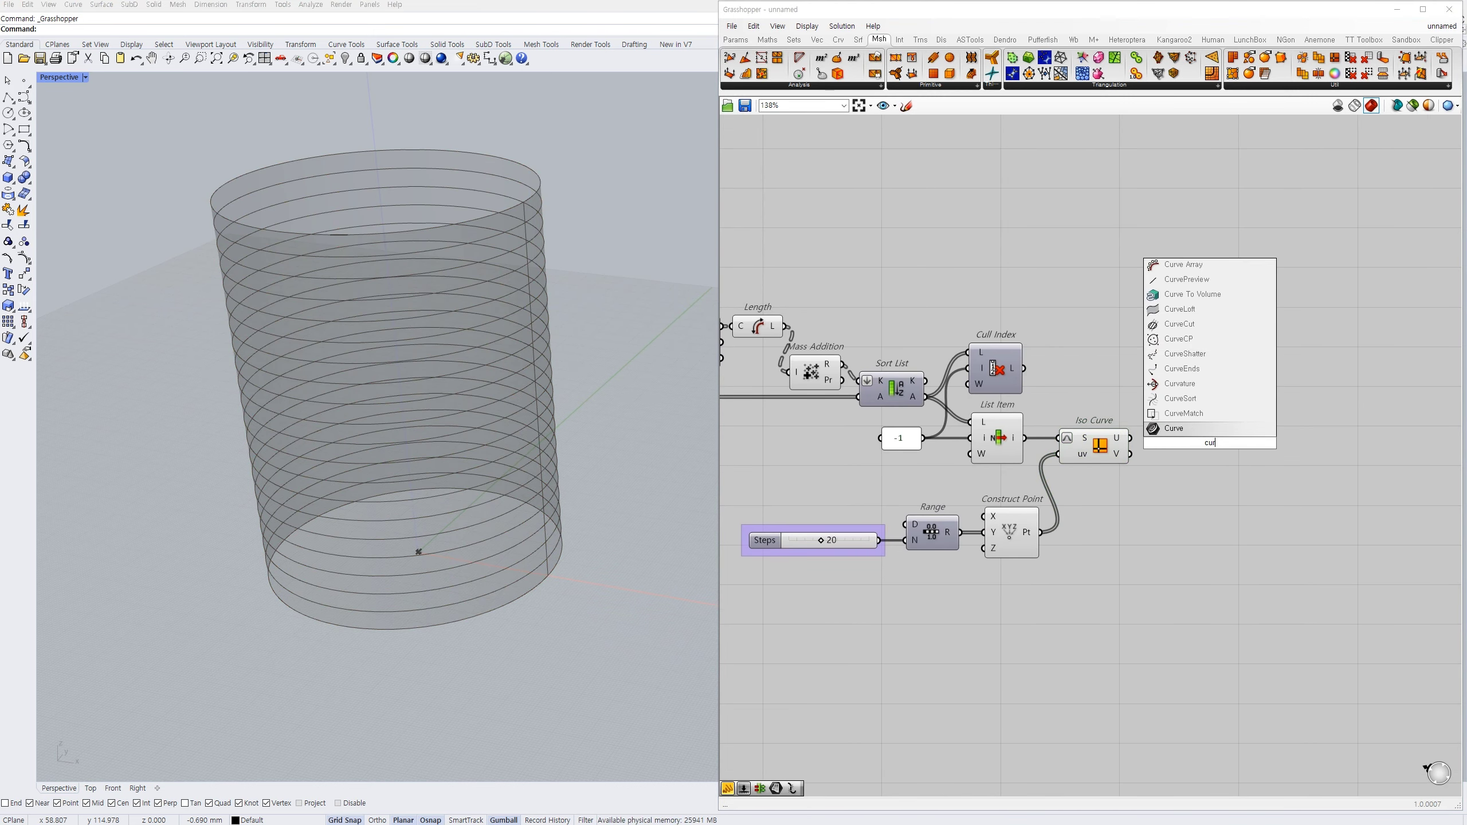
left_click(1192, 433)
mouse_move(1187, 440)
left_mouse_down()
mouse_move(1130, 437)
mouse_move(1159, 440)
left_mouse_up()
- Tidy the placement of Range and Construct Point and hide the Construct Point preview
left_click_drag(1061, 579, 858, 519)
left_click_drag(1008, 531, 995, 508)
left_click(1132, 515)
right_click_drag(1133, 515, 1128, 525)
- Flatten the Iso Curve's U output and delete the Curve parameter attached to it
left_click(1083, 474)
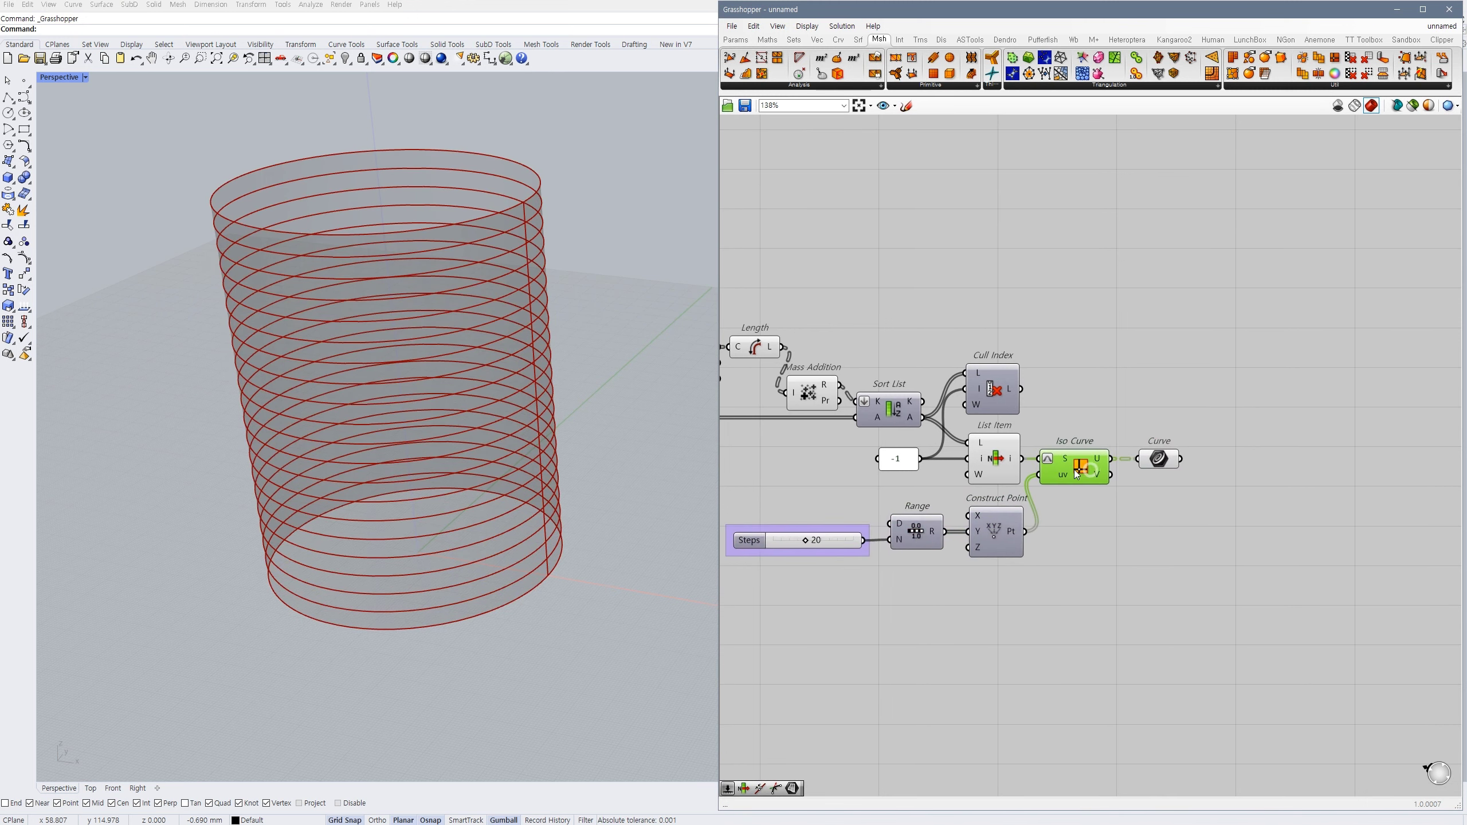
left_click(989, 462)
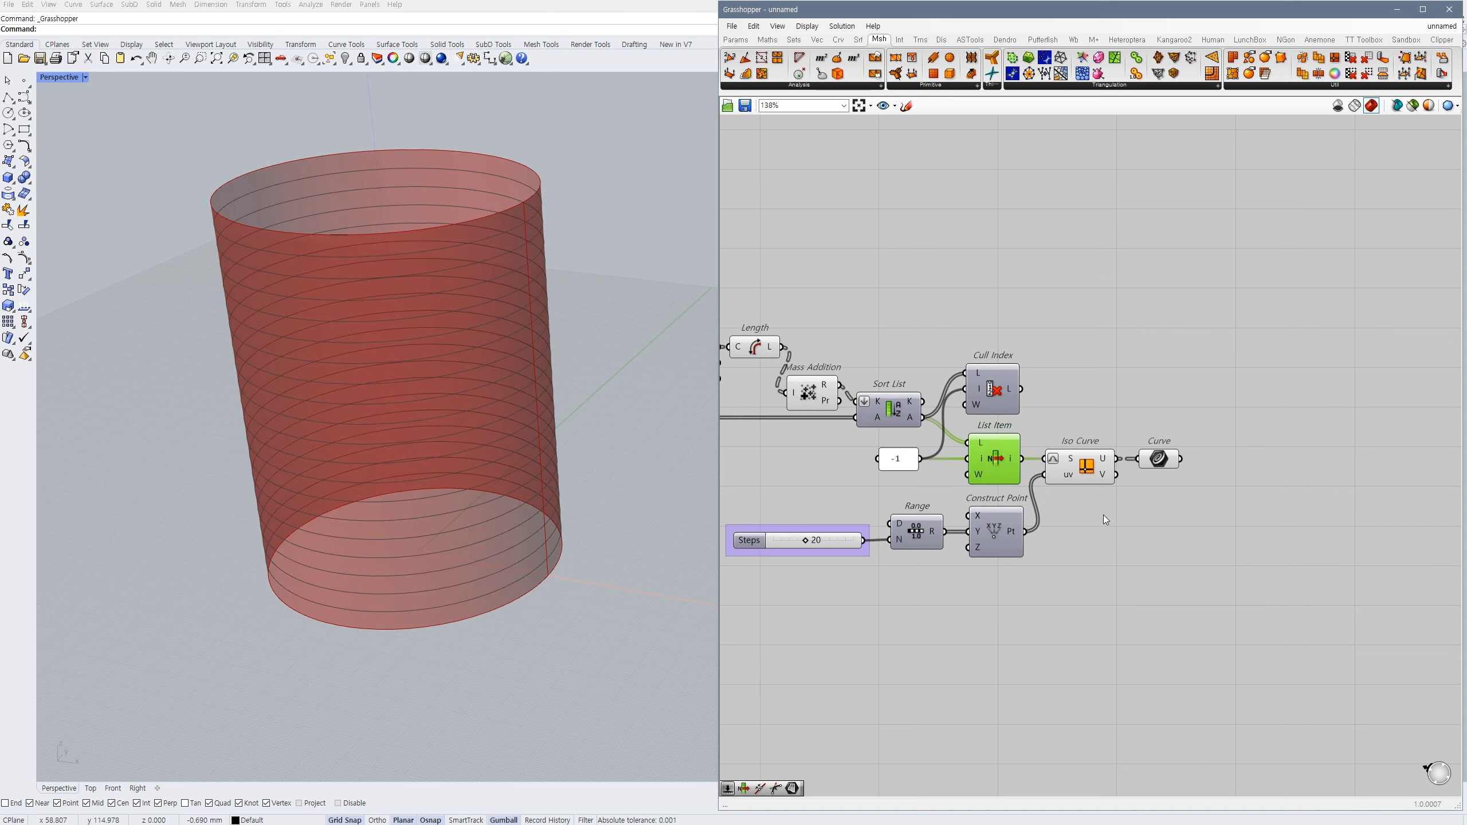
left_click(1102, 514)
right_click_drag(1103, 514, 1112, 516)
left_click(1157, 460)
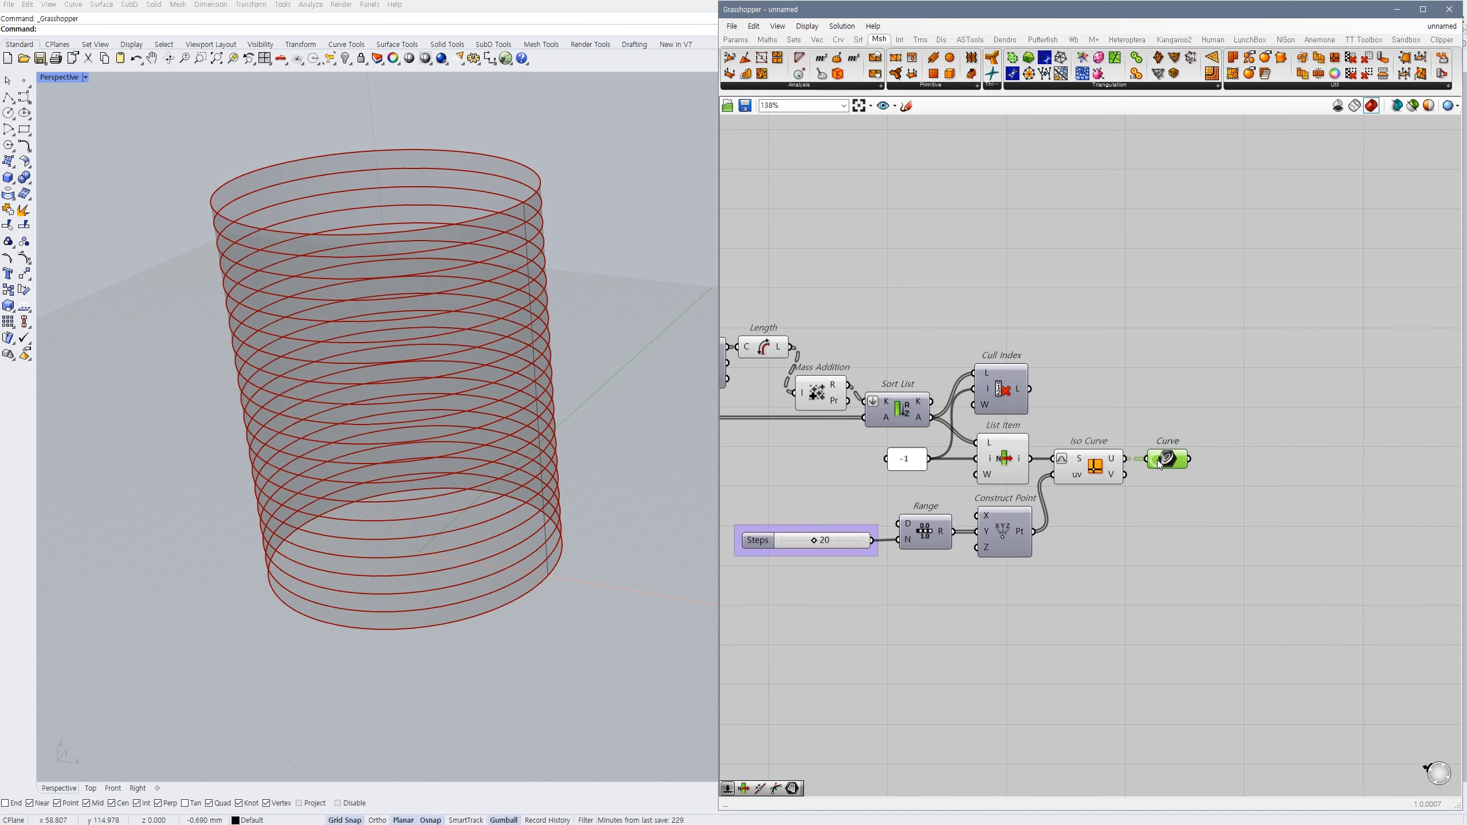
right_click_drag(1158, 460, 1115, 463)
right_click(1079, 461)
left_click(1106, 521)
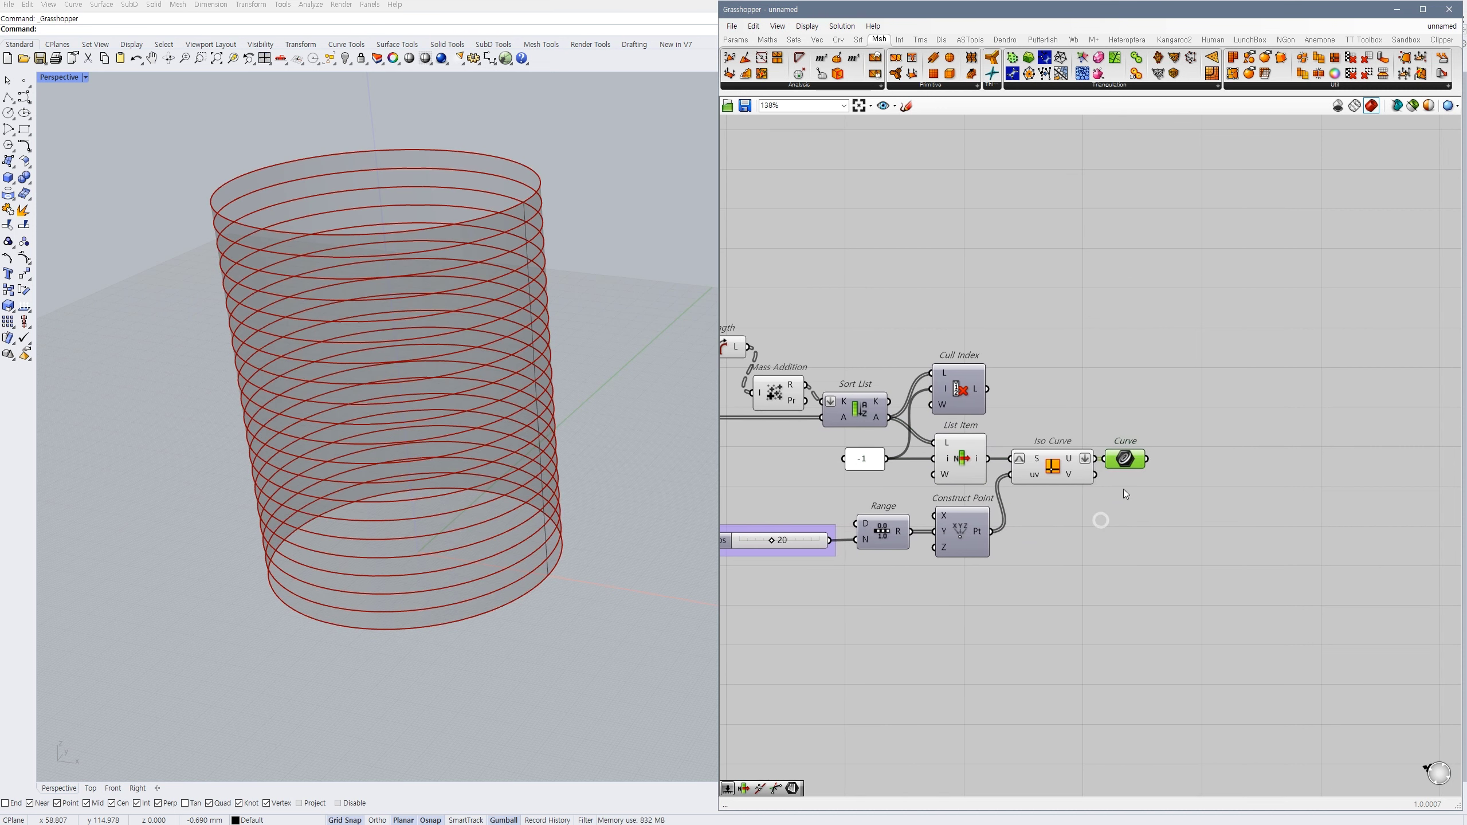
key("Delete")
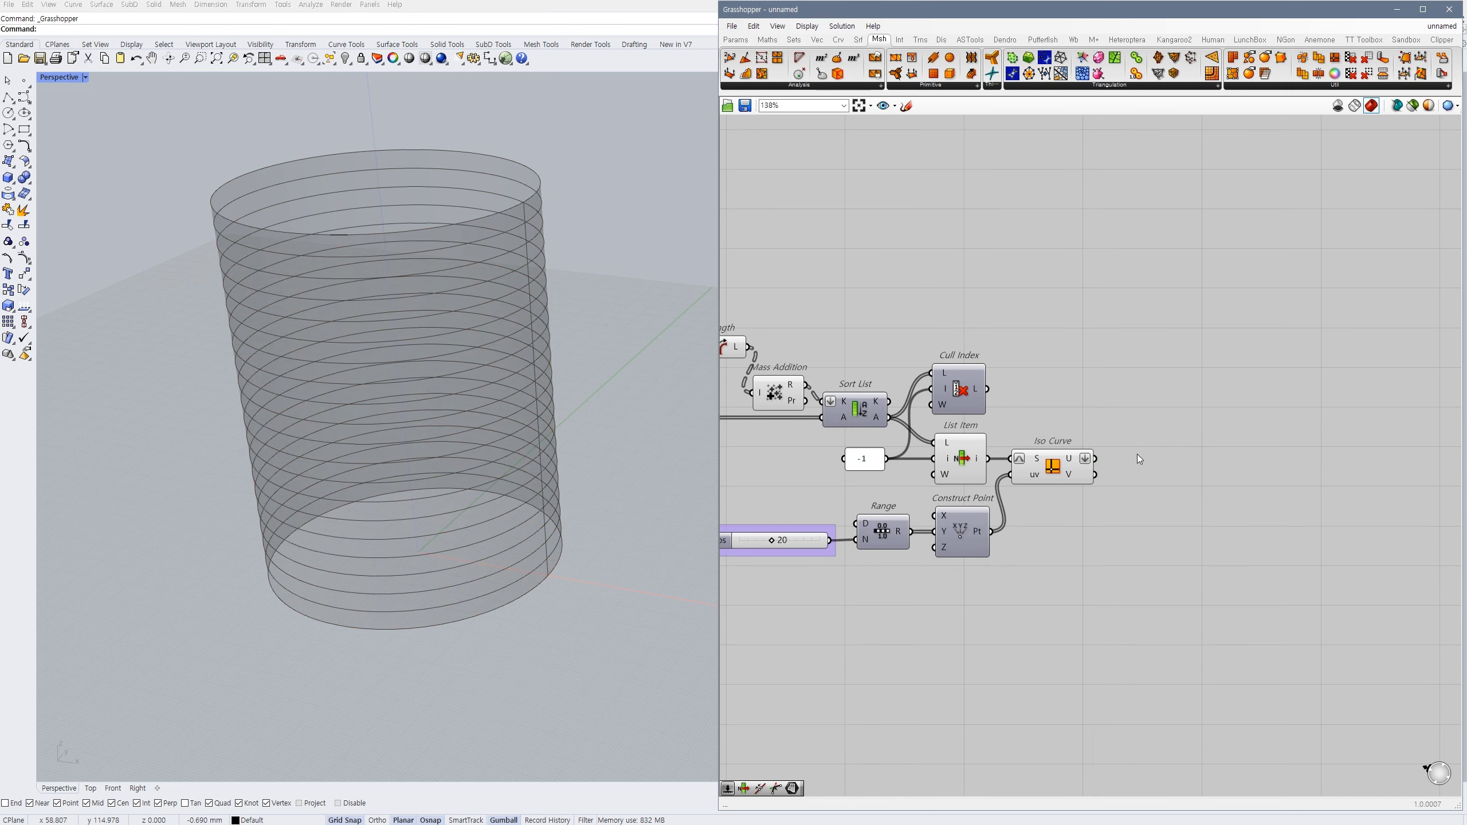
- Add an End Points component and connect the Iso Curve's U output to its curve input
double_click(1120, 452)
type("end")
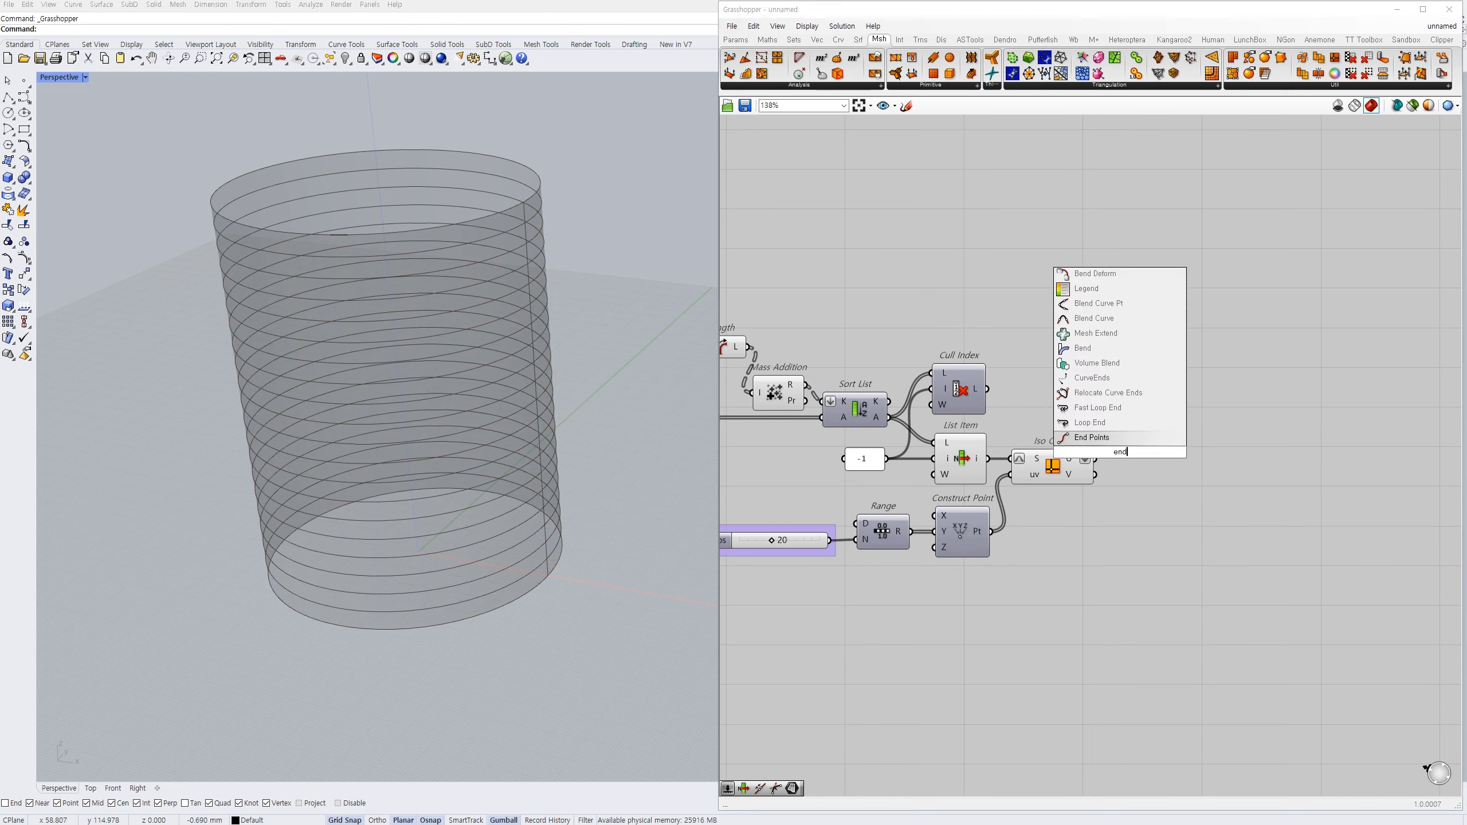
left_click(1119, 439)
left_click_drag(1120, 453, 1151, 460)
left_click(1207, 464)
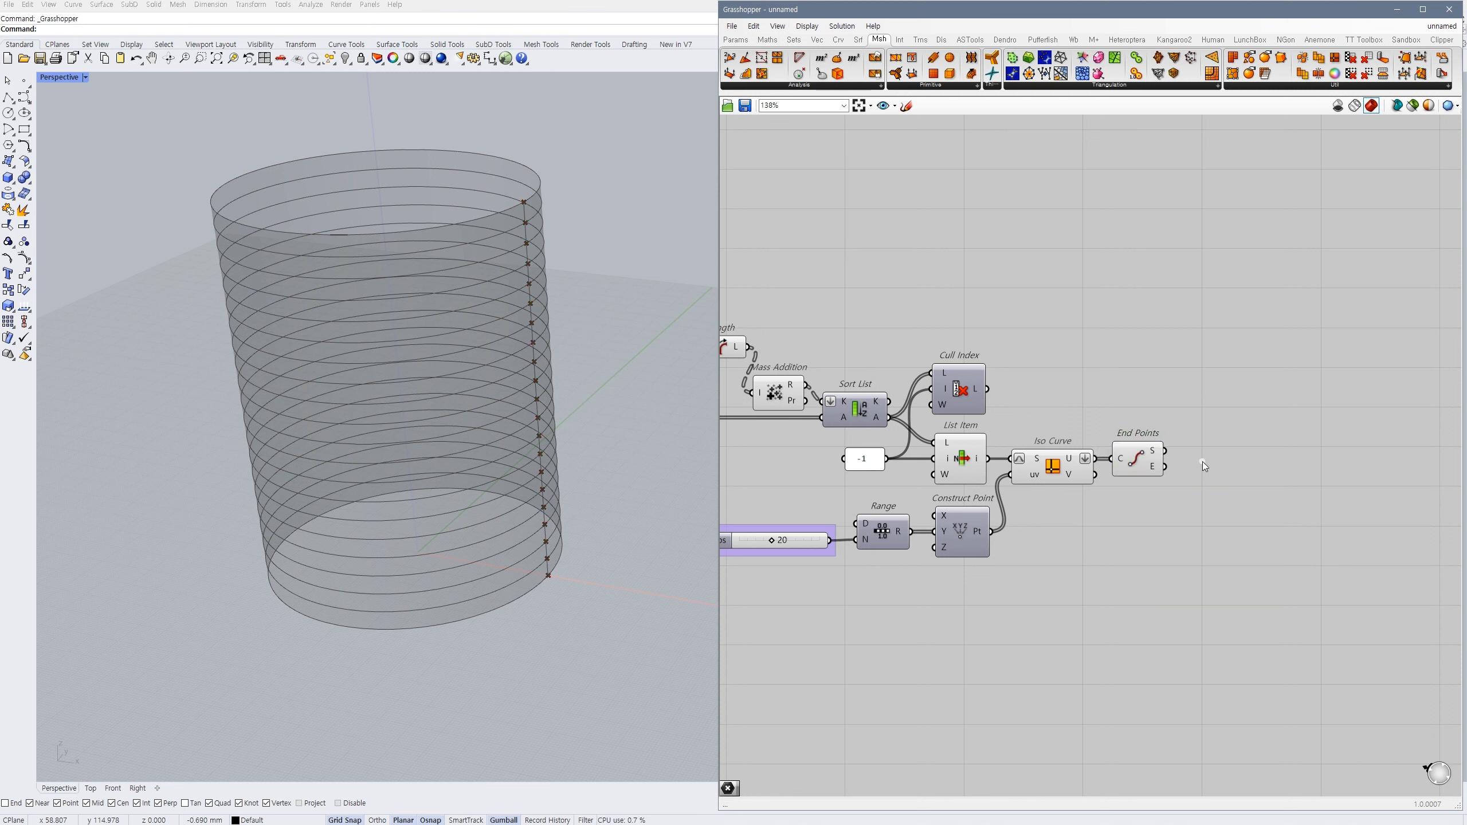
- Add a List Item fed by the End Points start points and give it an extra +1 output
double_click(1203, 462)
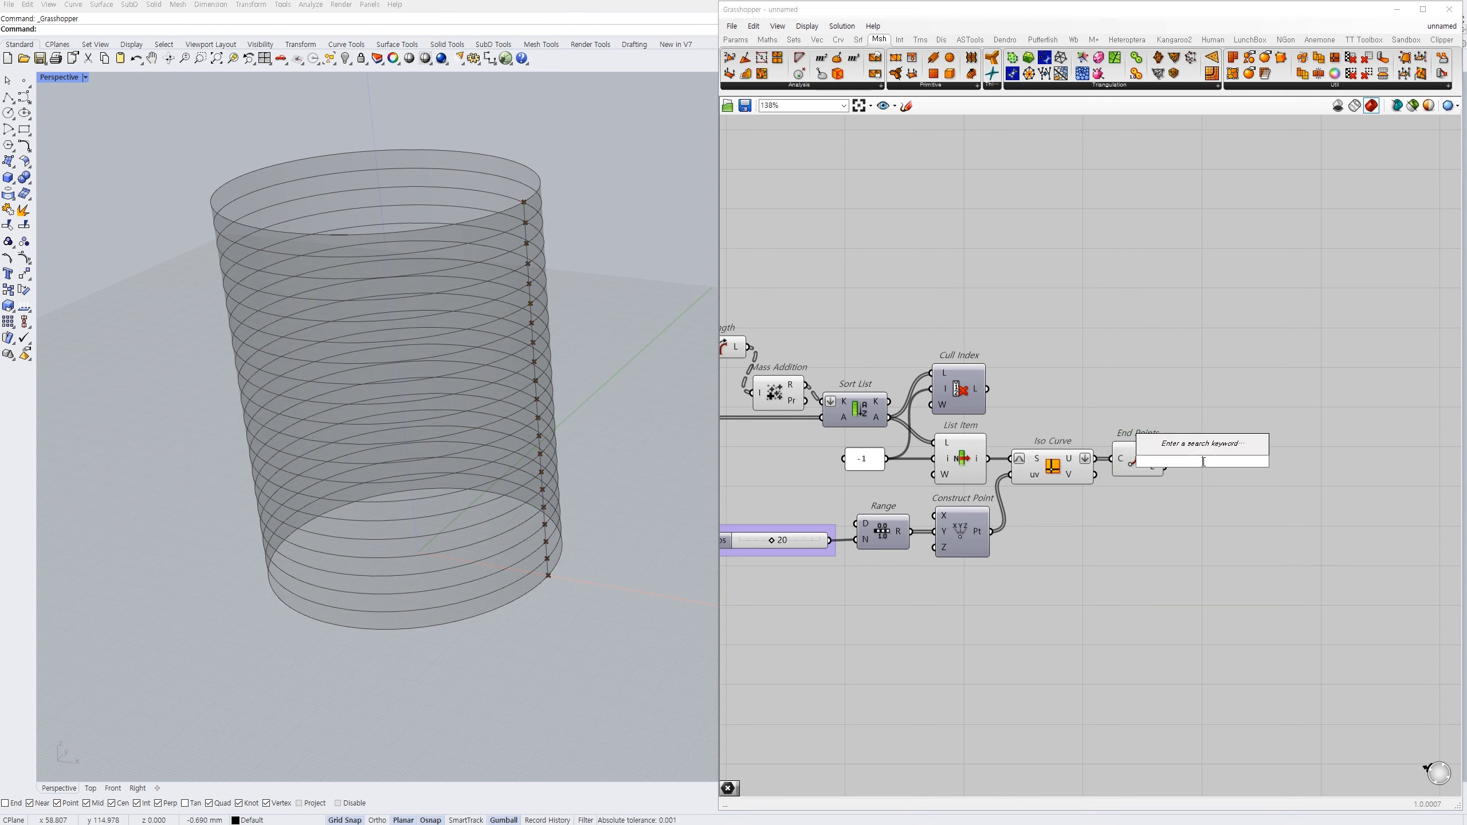
scroll(549, 575, "up", 5)
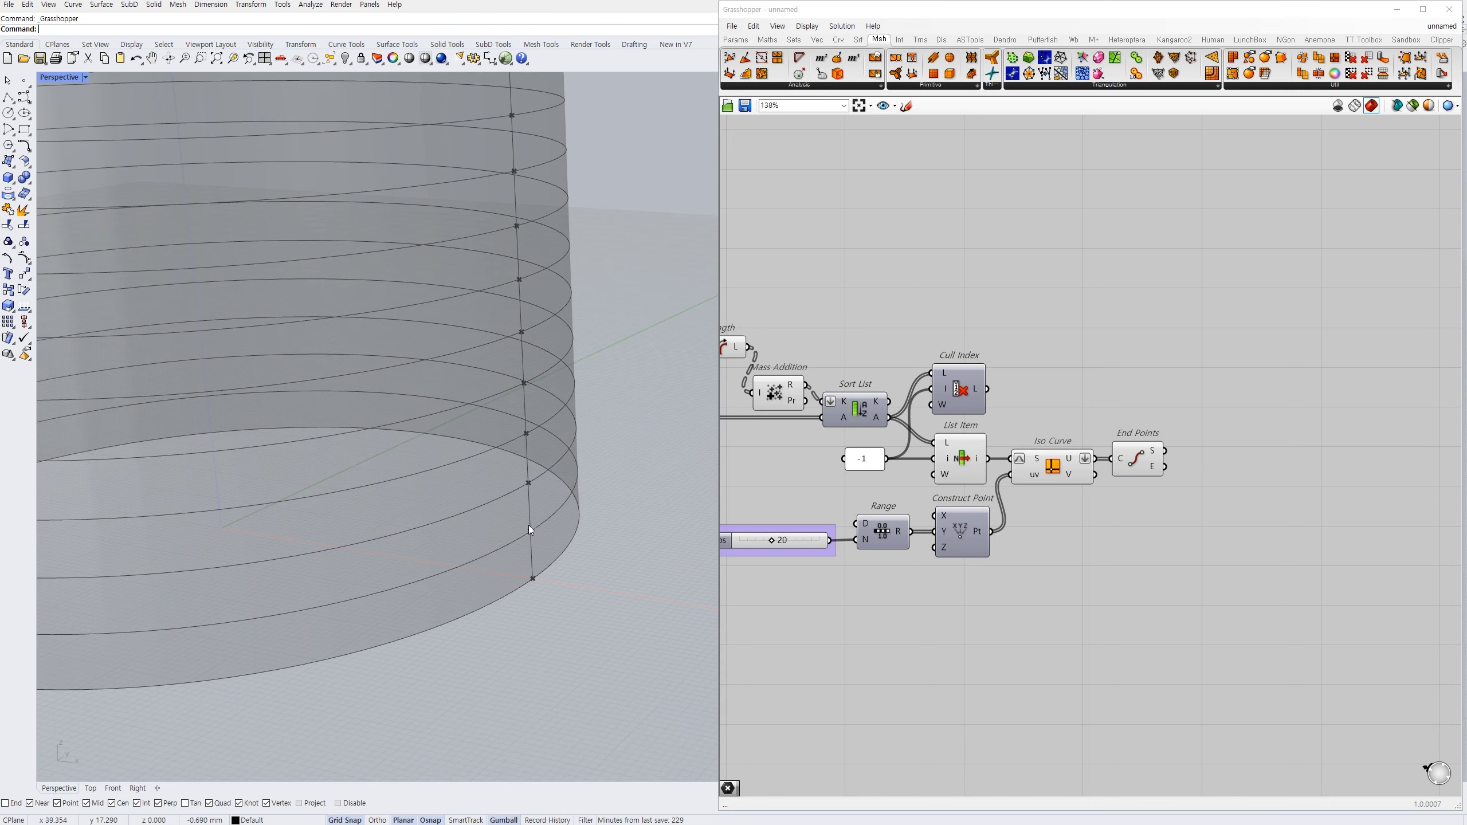
double_click(1222, 455)
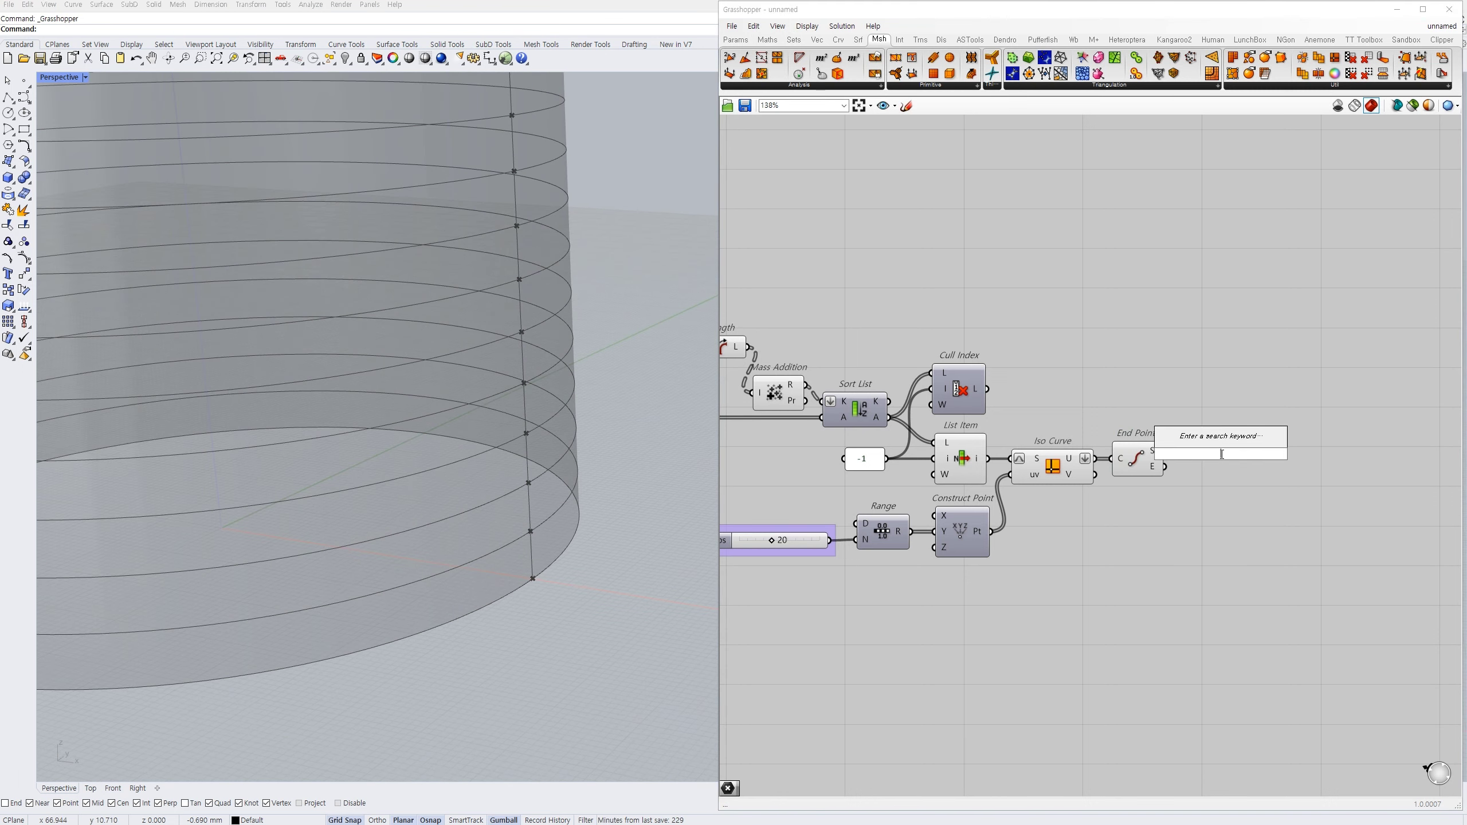
type("li")
left_click(1213, 441)
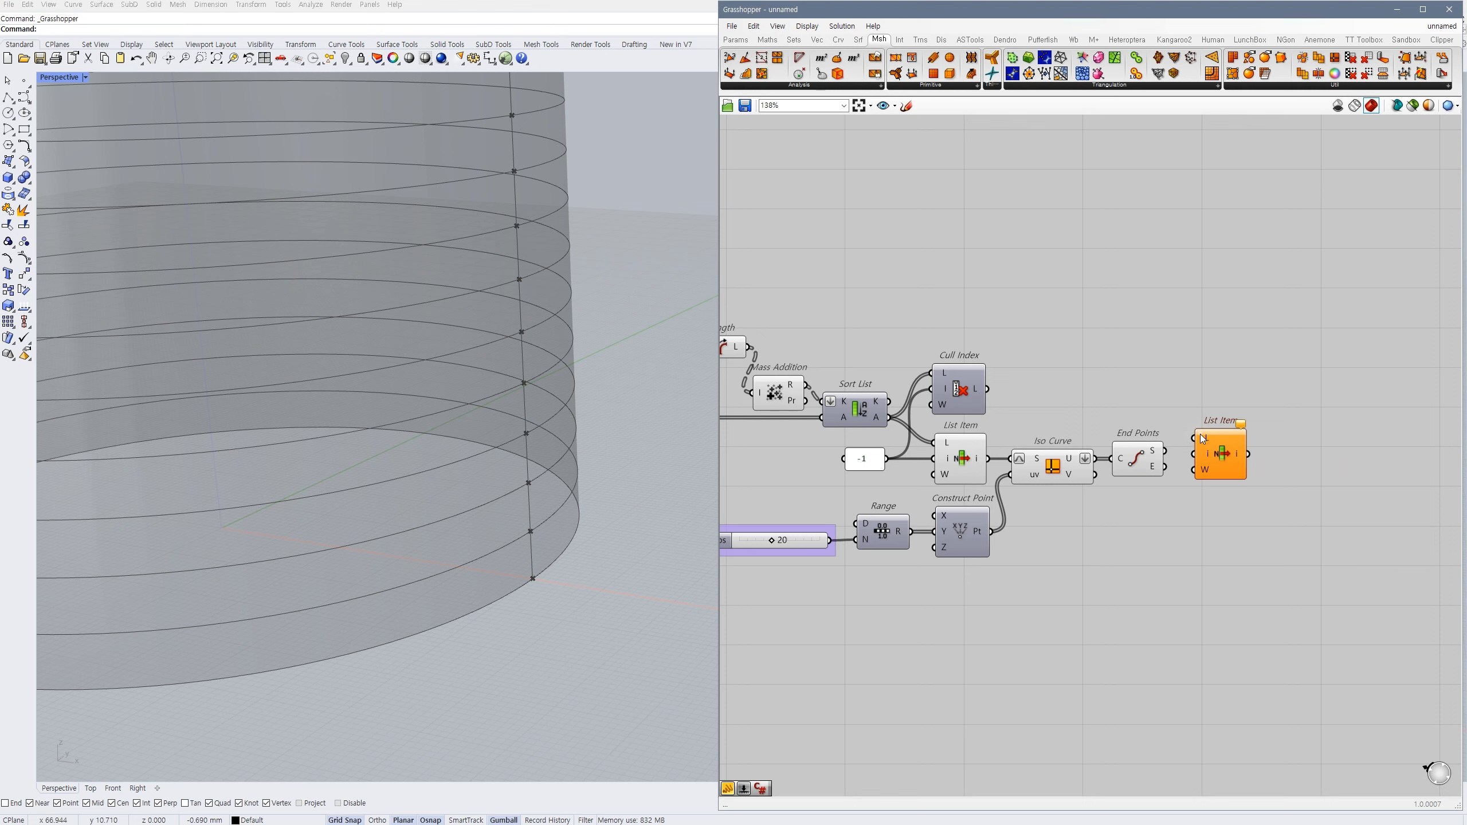
mouse_move(1193, 437)
left_mouse_down()
mouse_move(1165, 450)
mouse_move(1207, 461)
left_mouse_up()
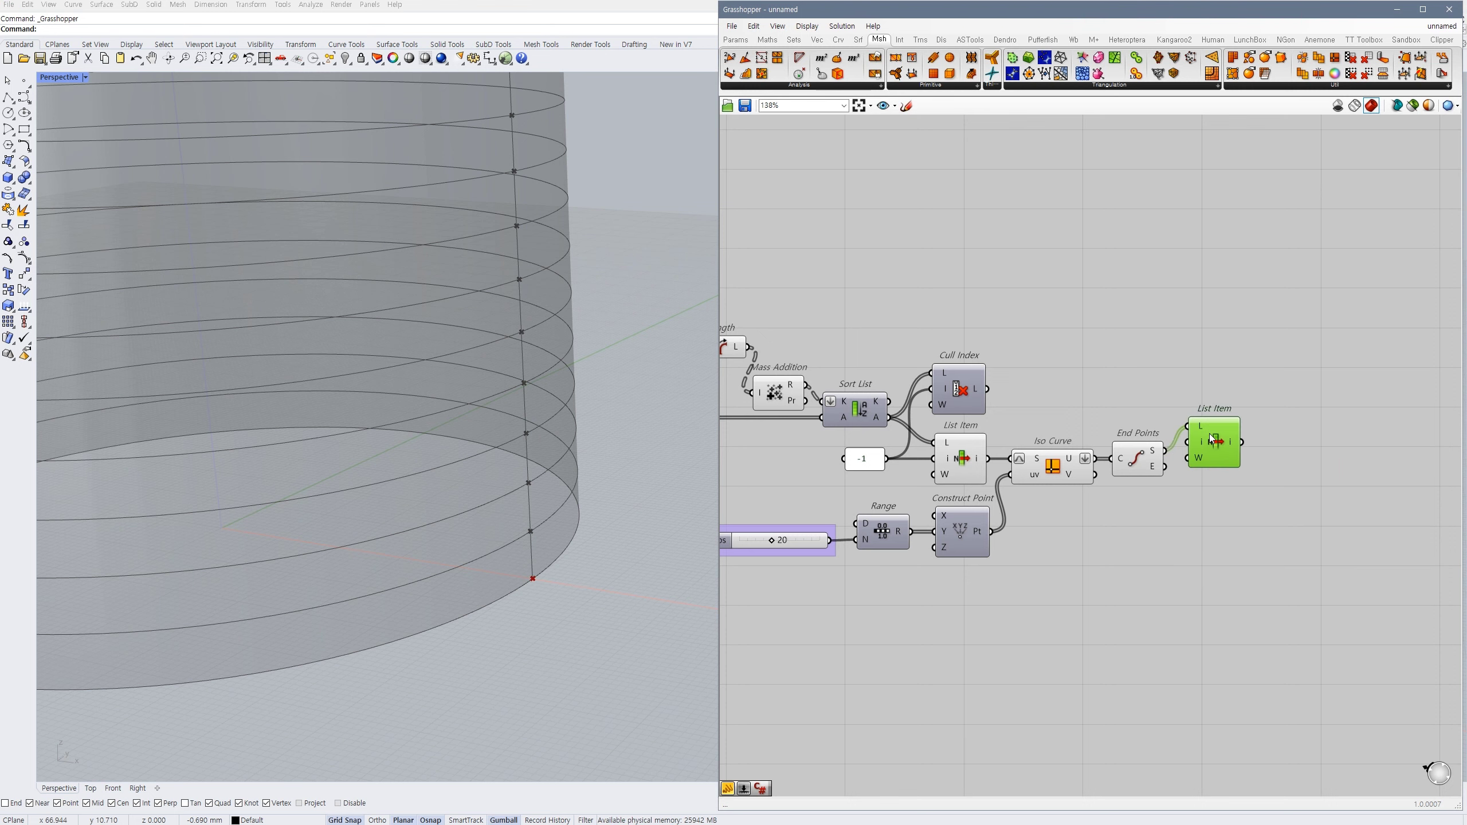
scroll(1207, 461, "up", 5)
scroll(1181, 459, "down", 5)
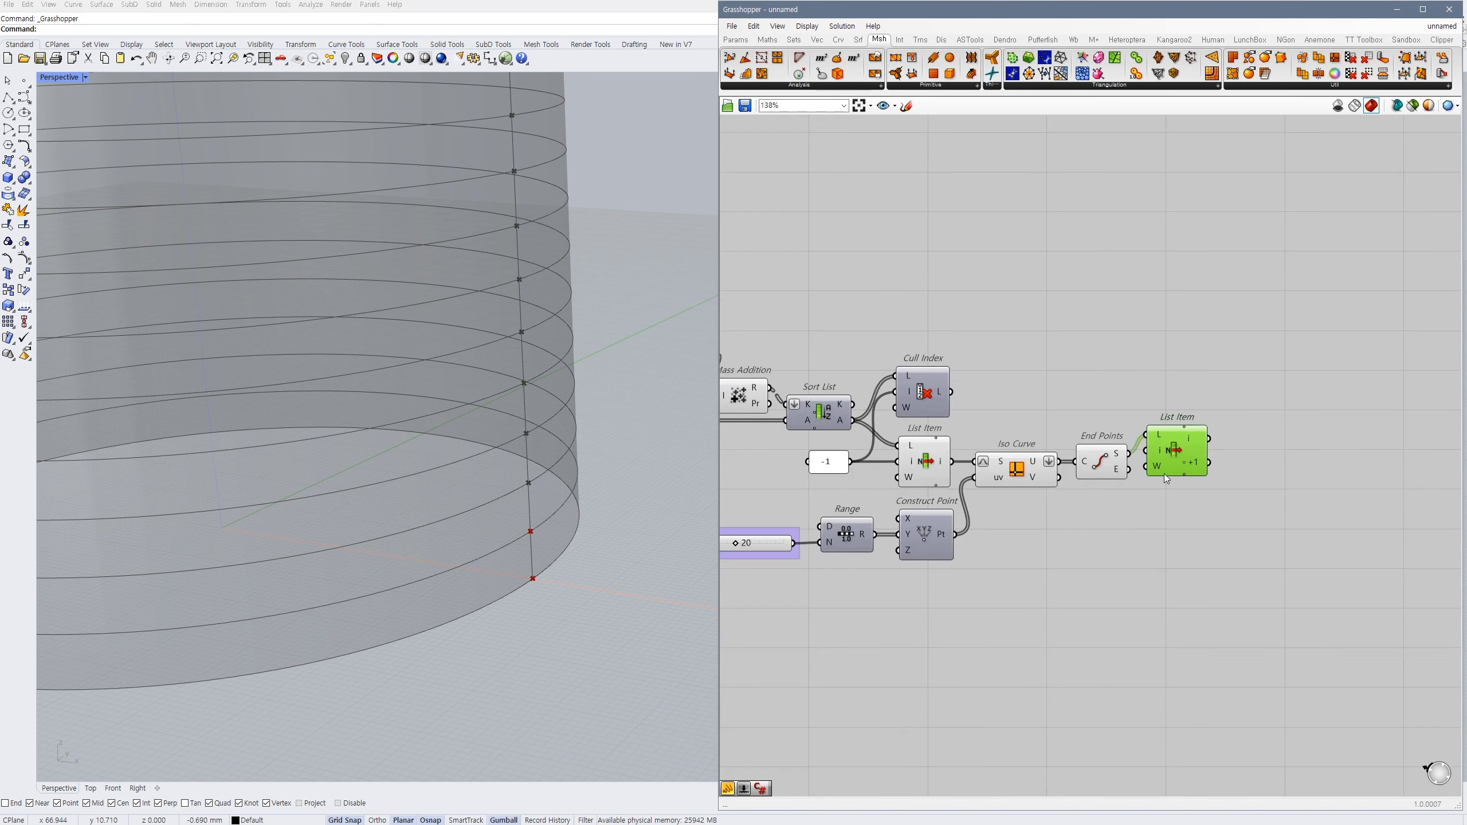
- Add a Distance component measuring between the i and +1 outputs of the new List Item
double_click(1268, 440)
type("dis")
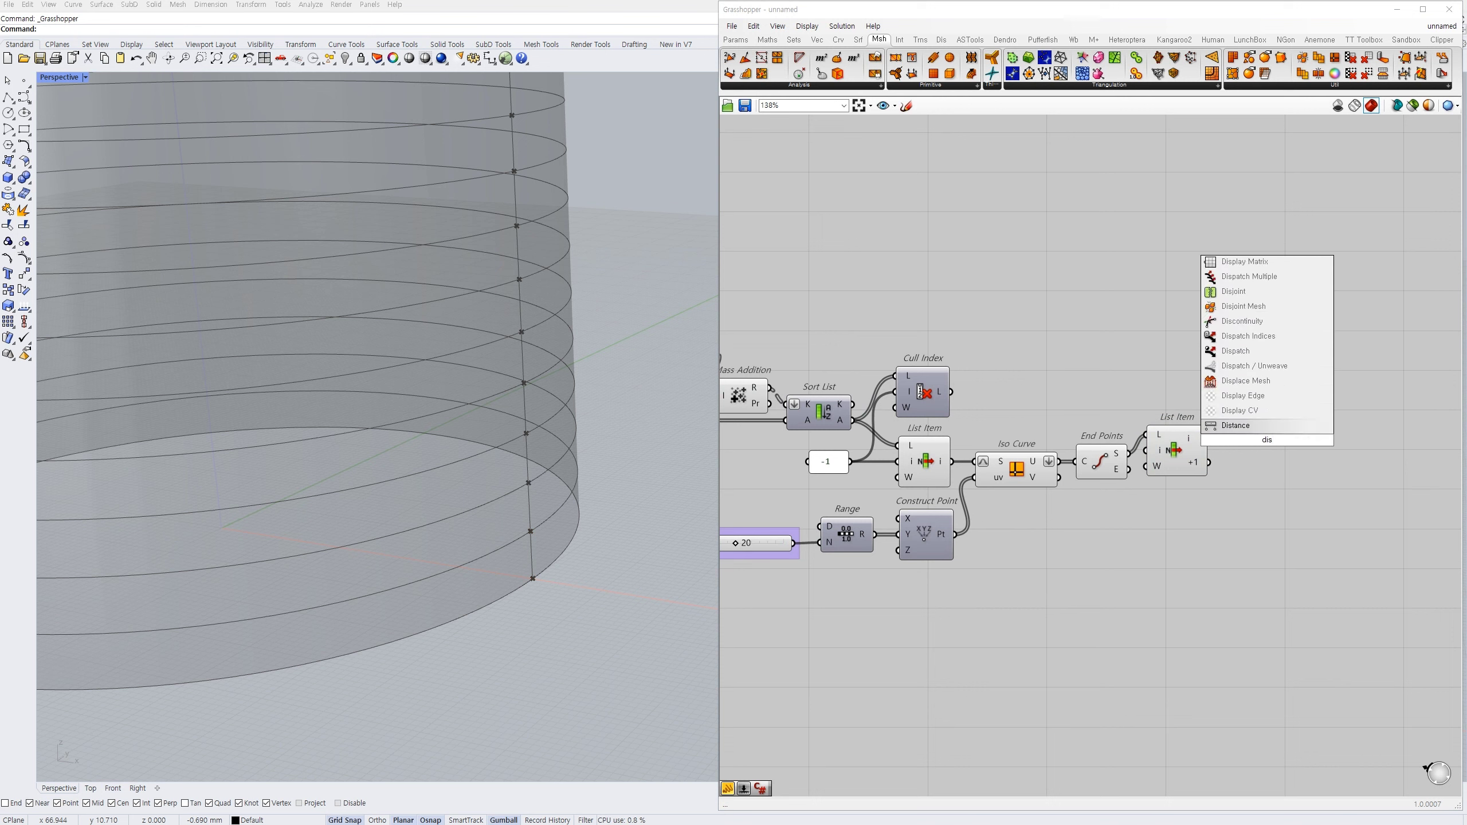
left_click(1252, 430)
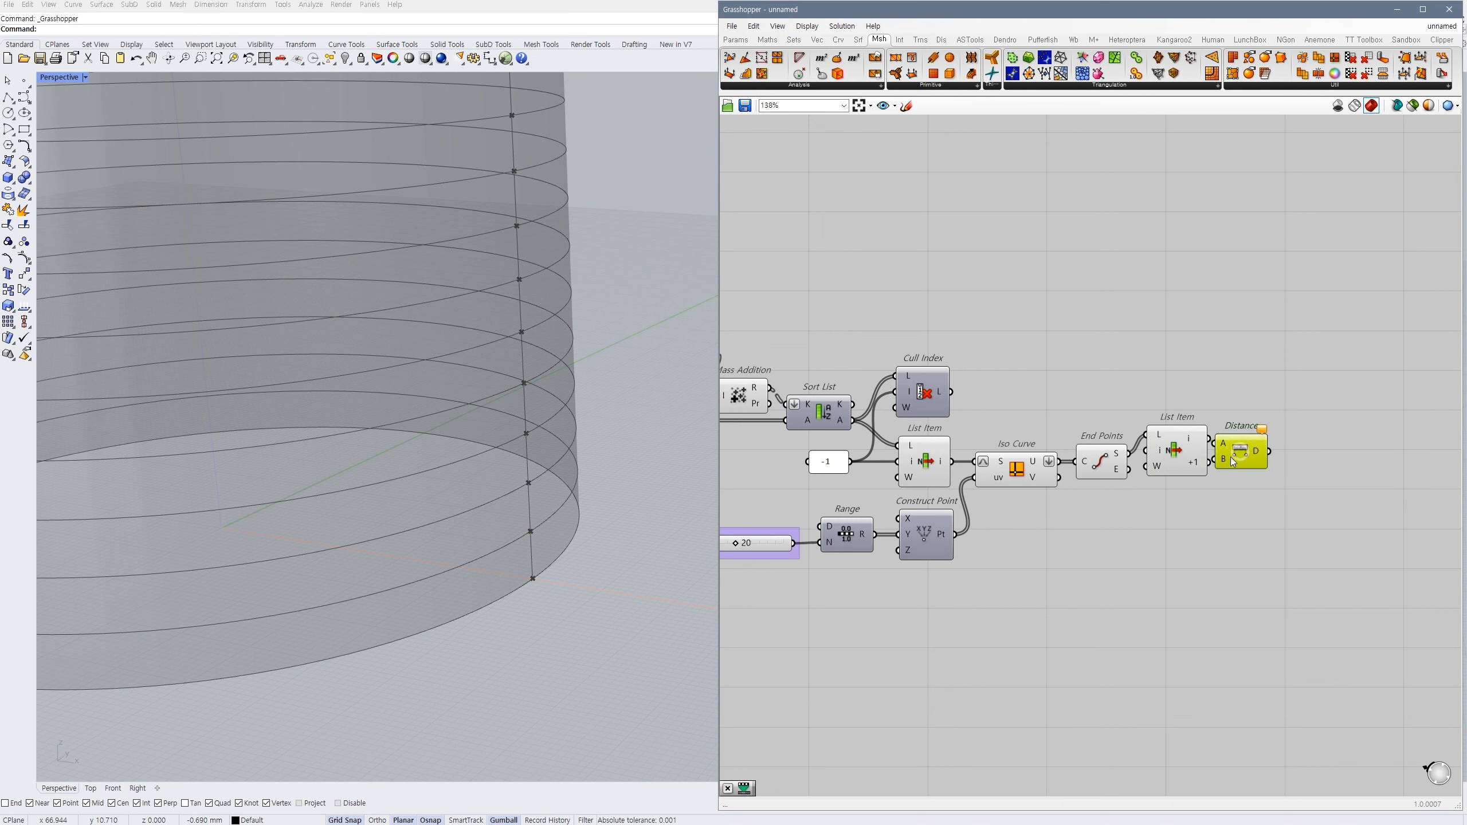
left_click_drag(1230, 456, 1240, 455)
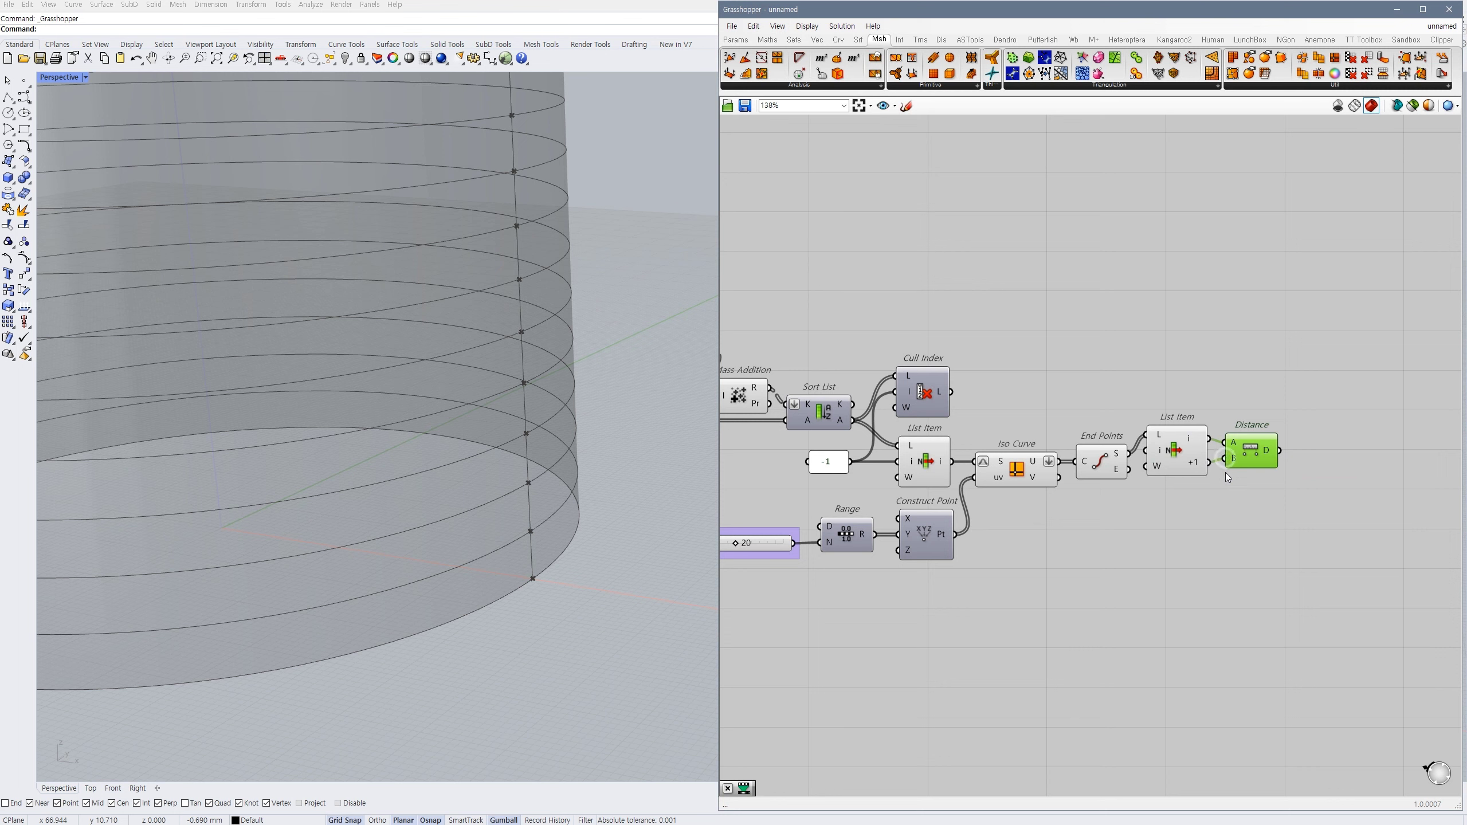
- Hide the previews of End Points and the List Item following it
left_click_drag(1192, 383, 1112, 525)
key("ctrl+q")
left_click(1112, 529)
right_click_drag(1112, 532, 1095, 487)
scroll(509, 570, "down", 2)
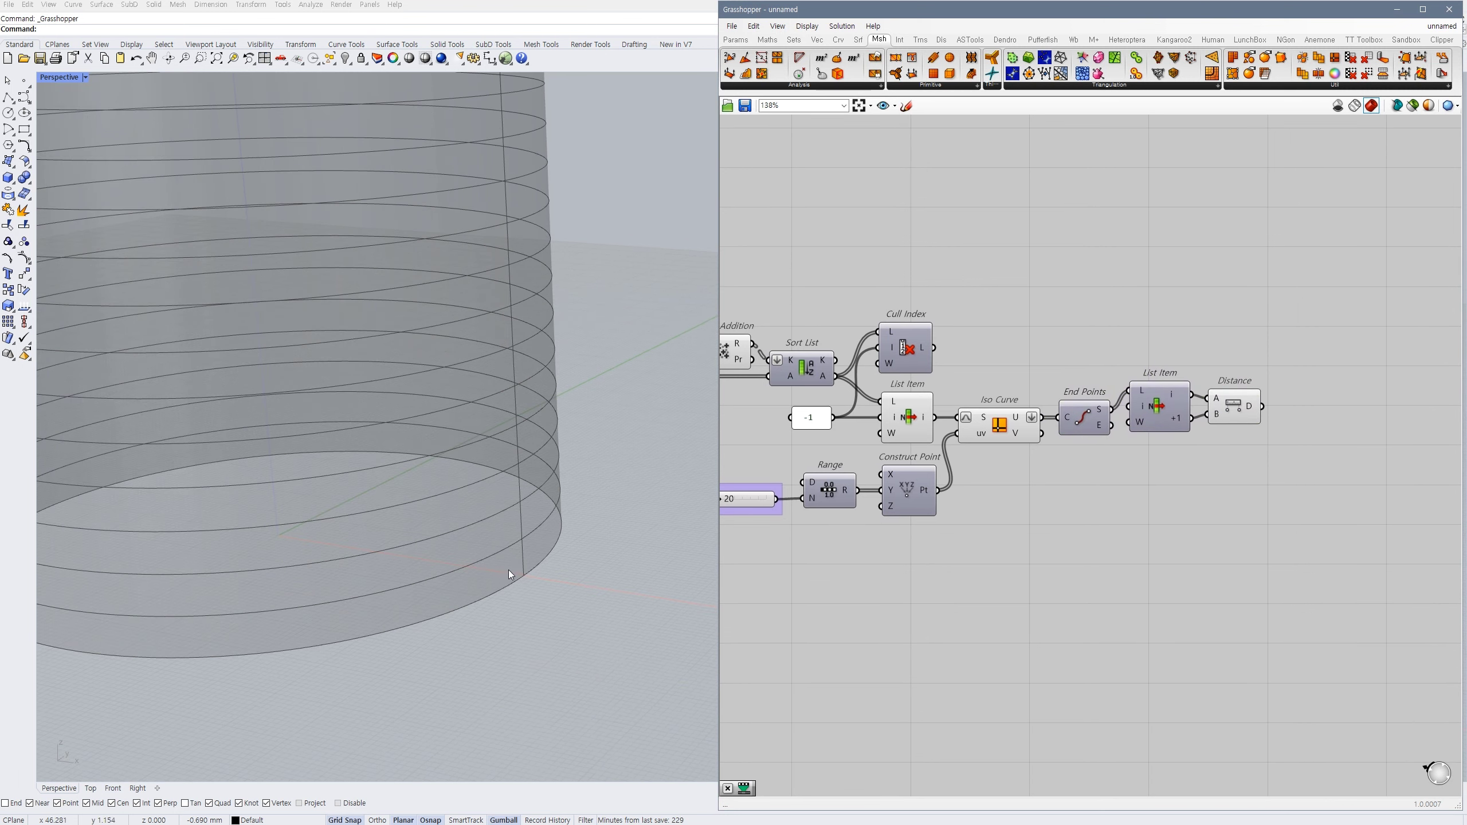
- Add a Cull Index below End Points and connect the Iso Curve's U output to its list input
double_click(1086, 513)
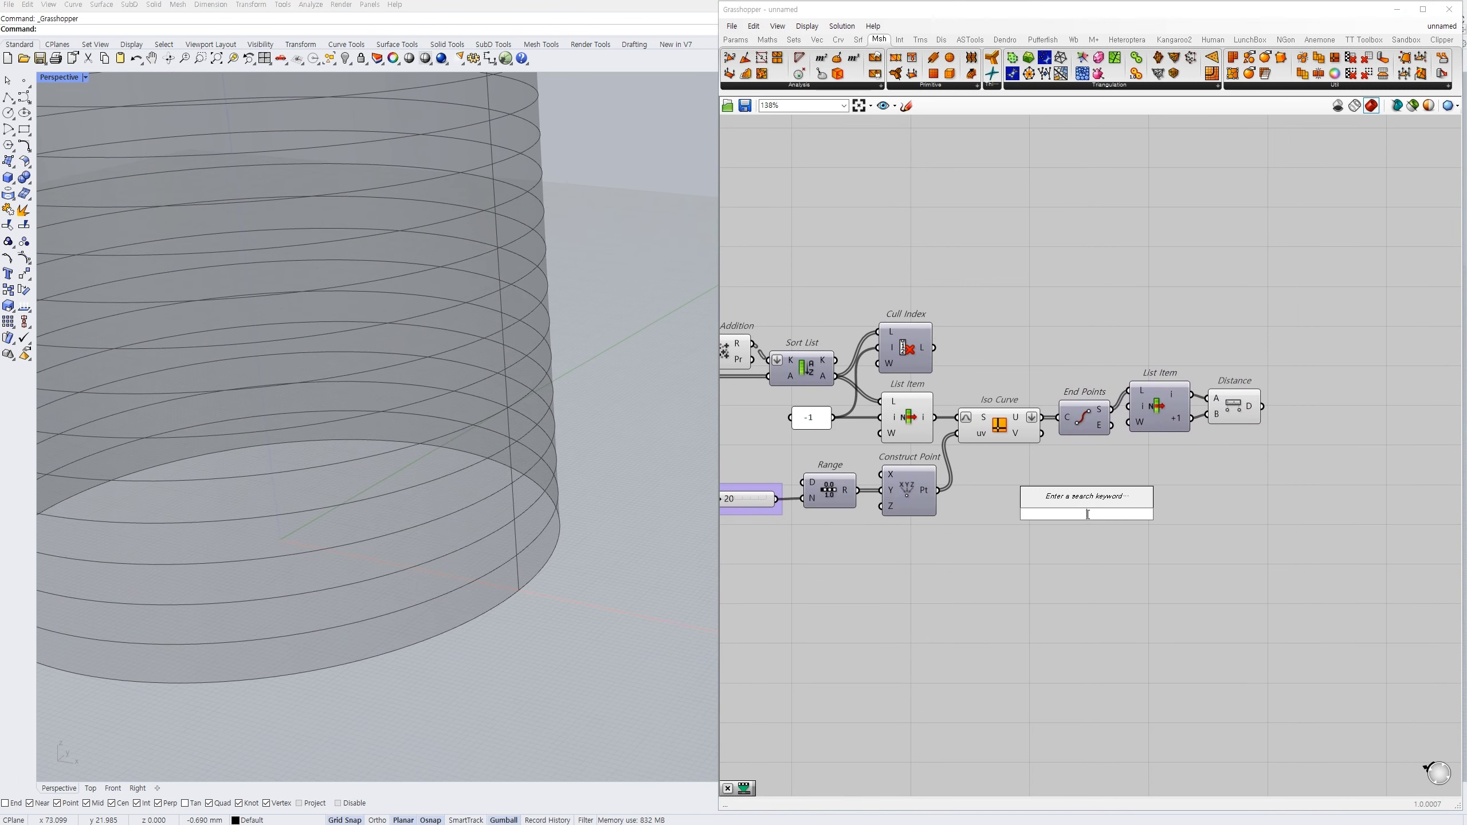
type("cull")
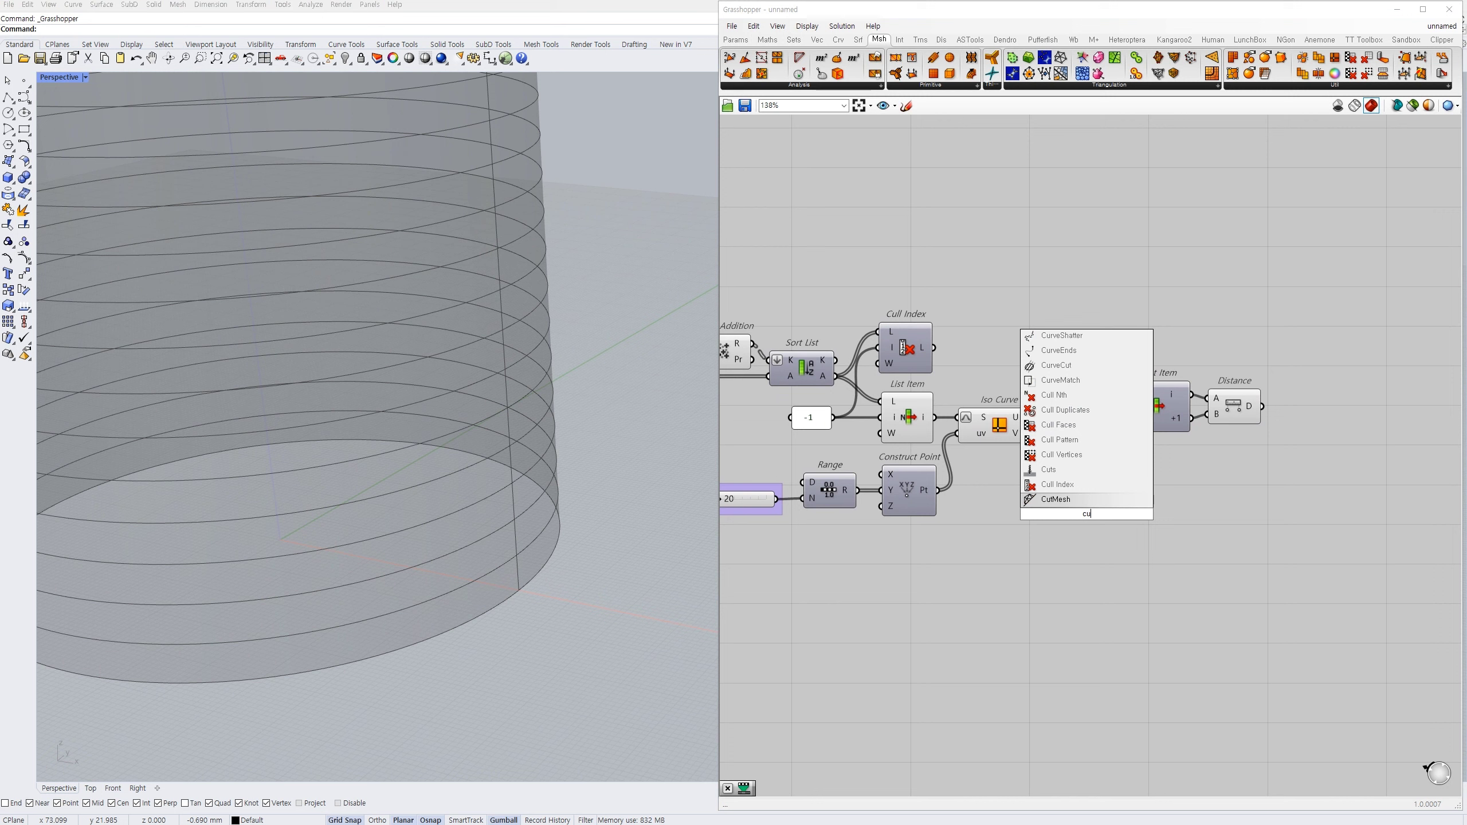
left_click(1056, 485)
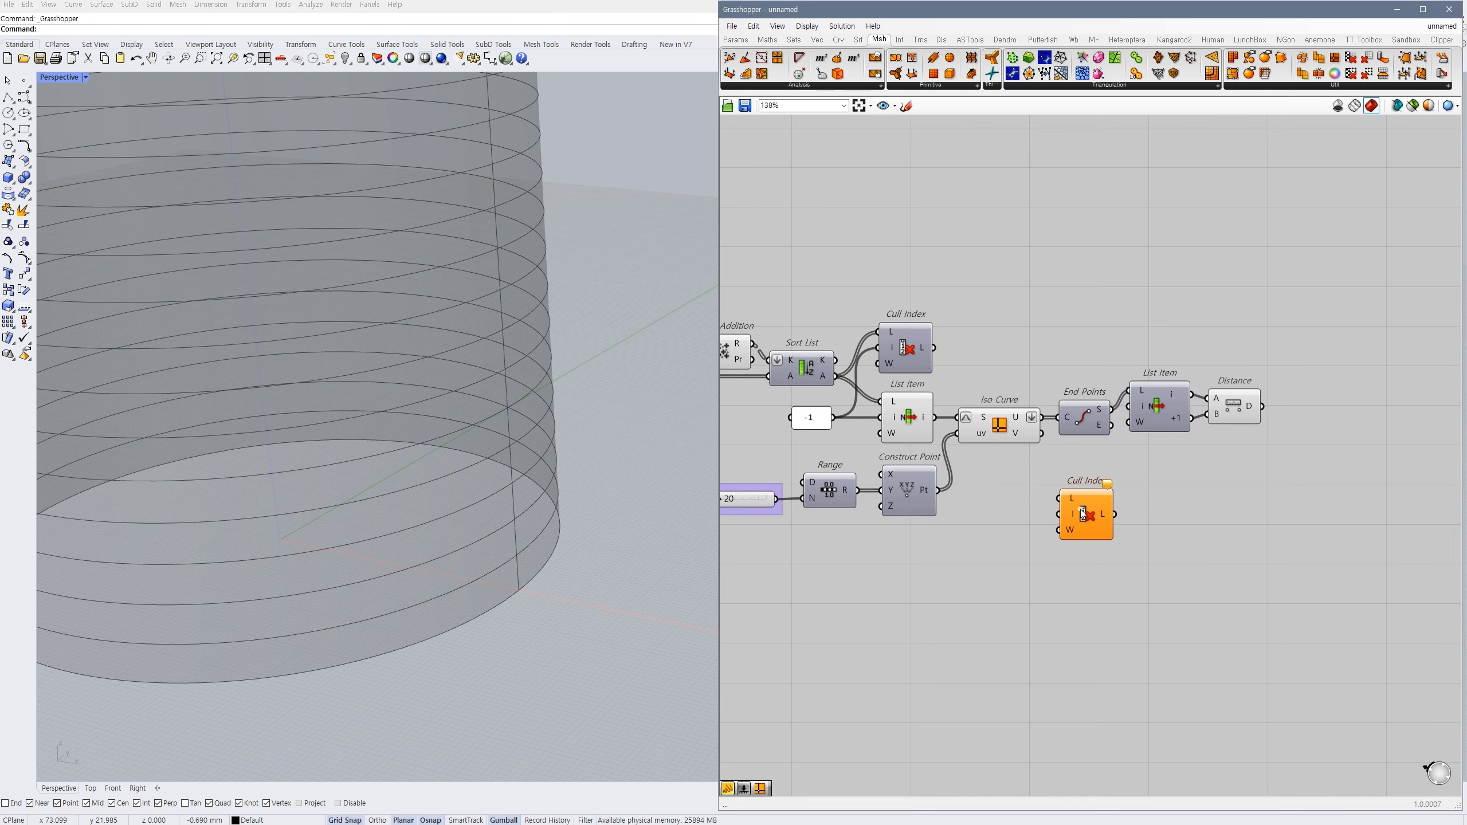
left_click_drag(1066, 452, 1076, 491)
- Feed the new Cull Index's index input from a panel listing 0 and -1 as separate items, enlarged to show both
double_click(1008, 517)
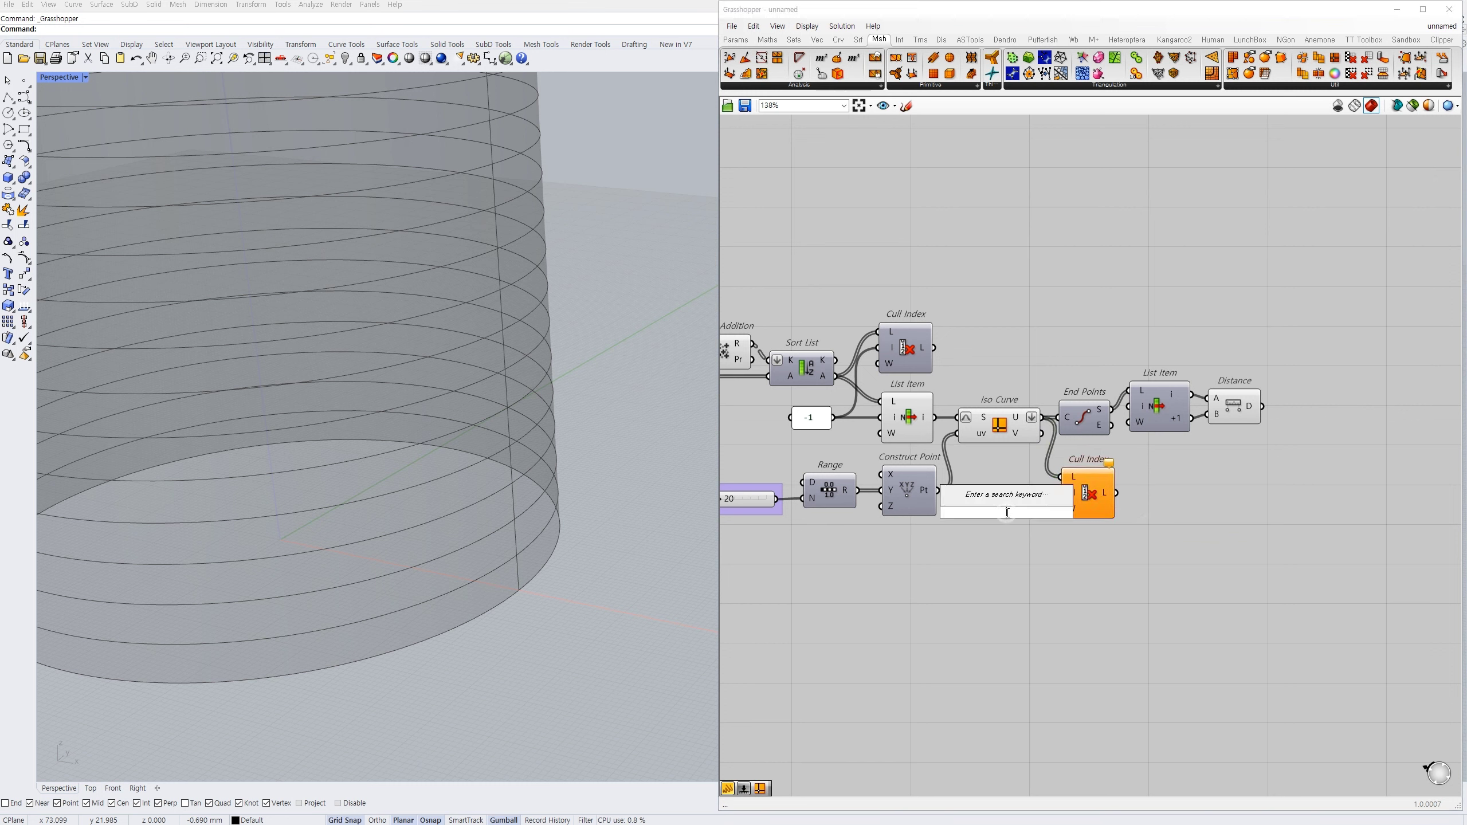
type("0")
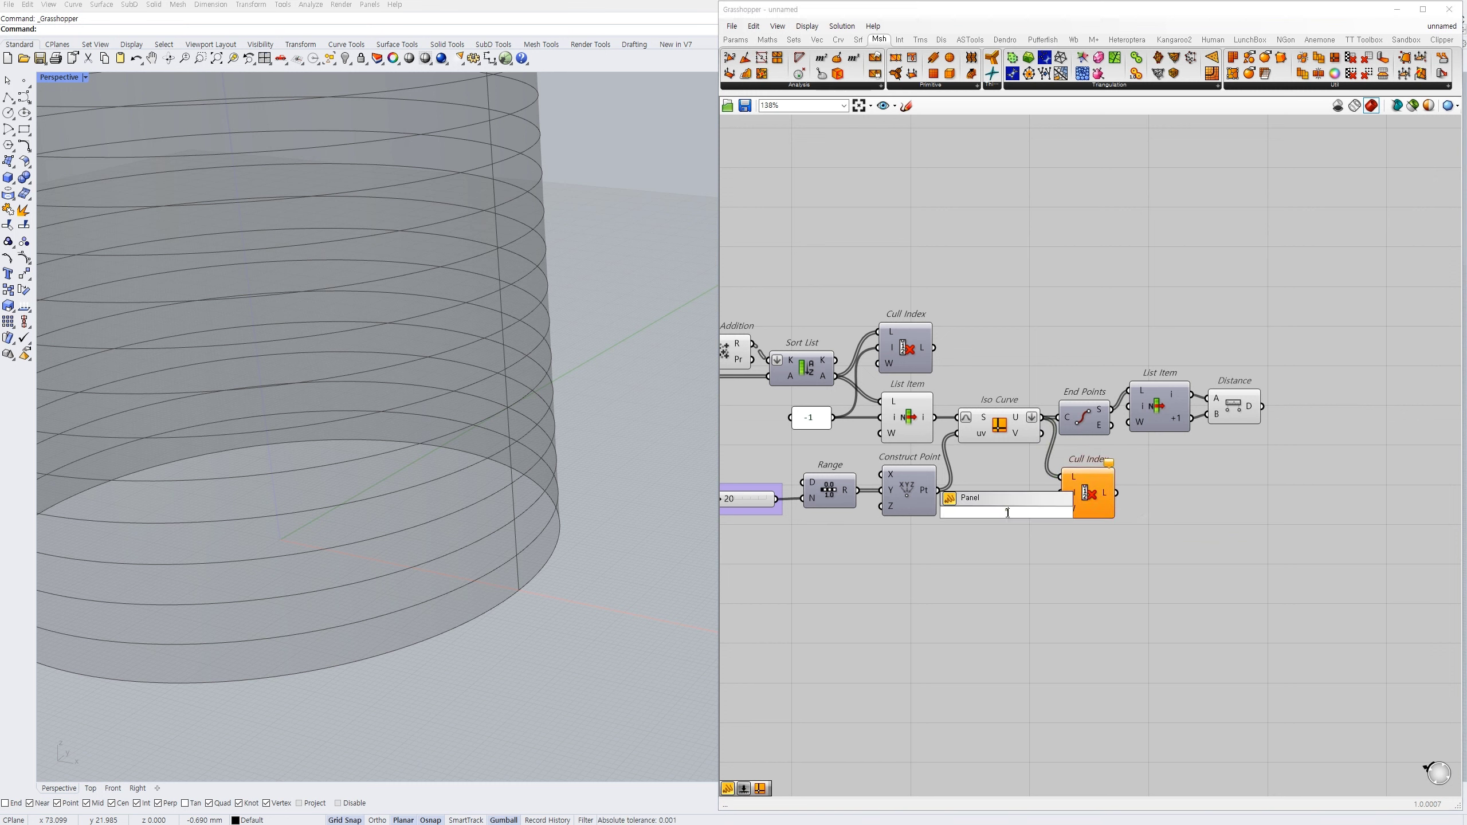
key("Return")
left_click_drag(1058, 492, 1017, 500)
right_click(1020, 500)
left_click(1044, 524)
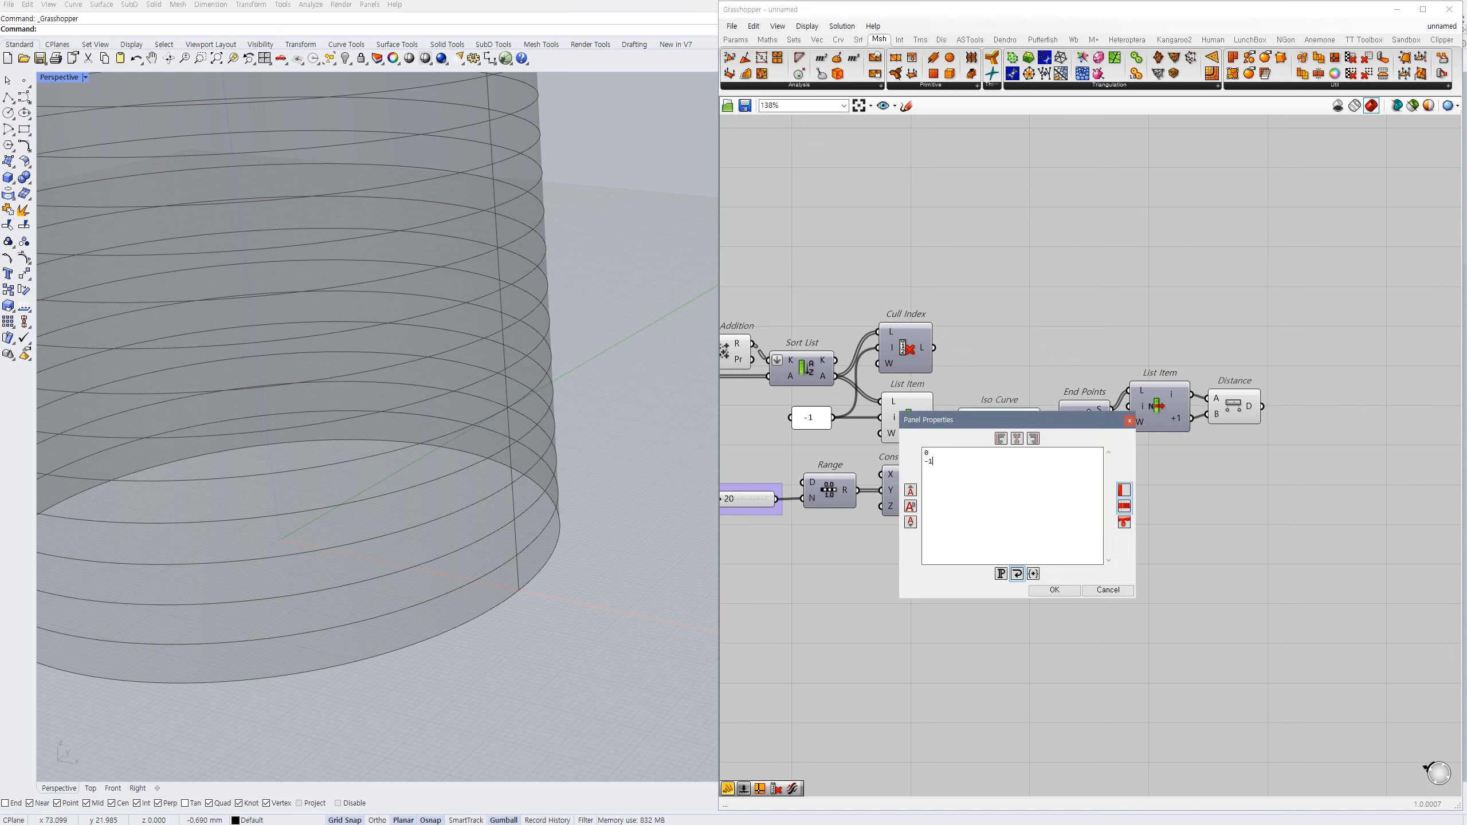
left_click(1054, 590)
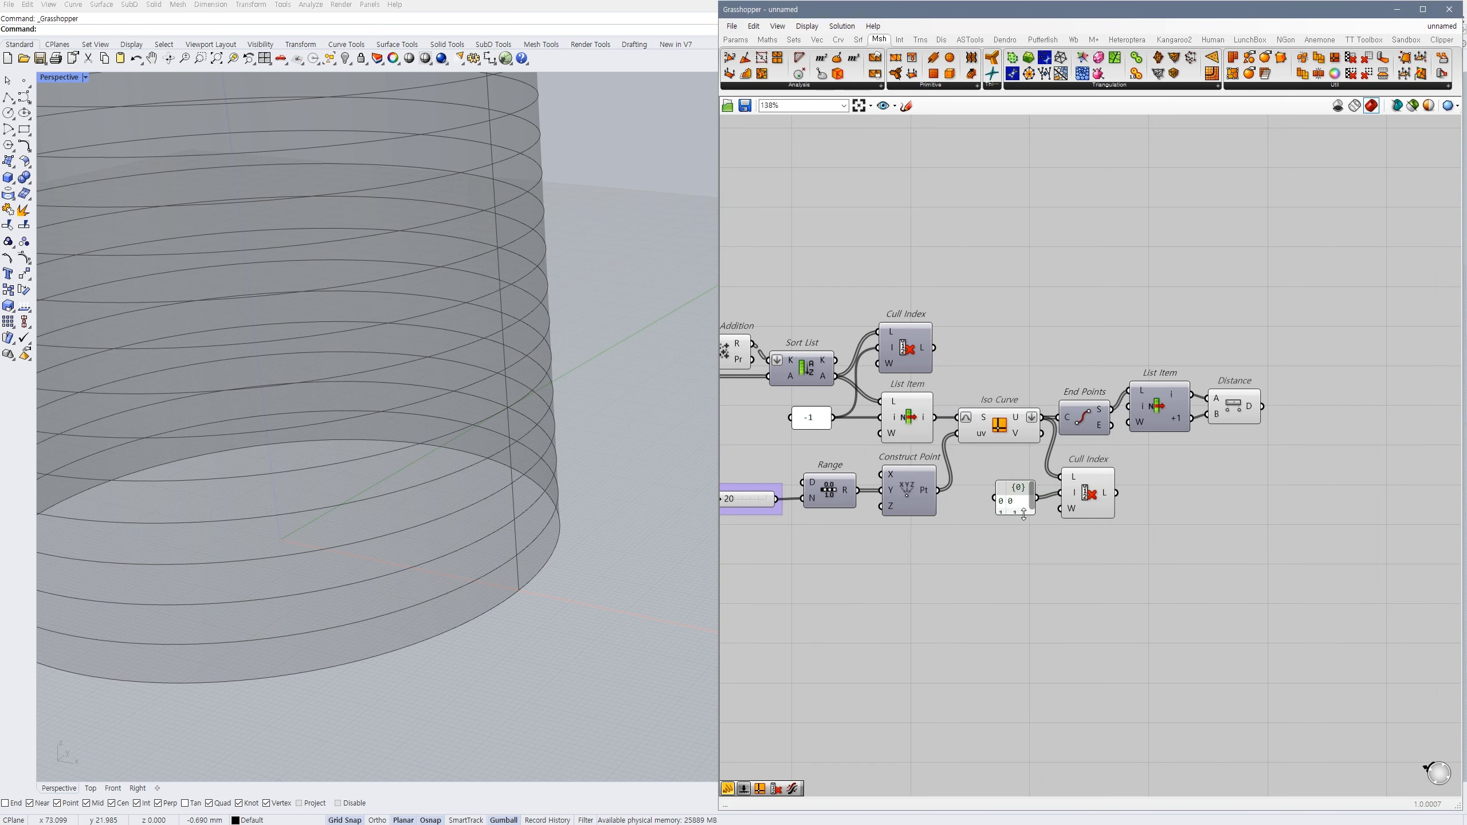
left_click_drag(1022, 532, 1021, 515)
- Compare the curves kept by the new Cull Index with the full Iso Curve output in the viewport
left_click(1088, 495)
scroll(609, 493, "down", 5)
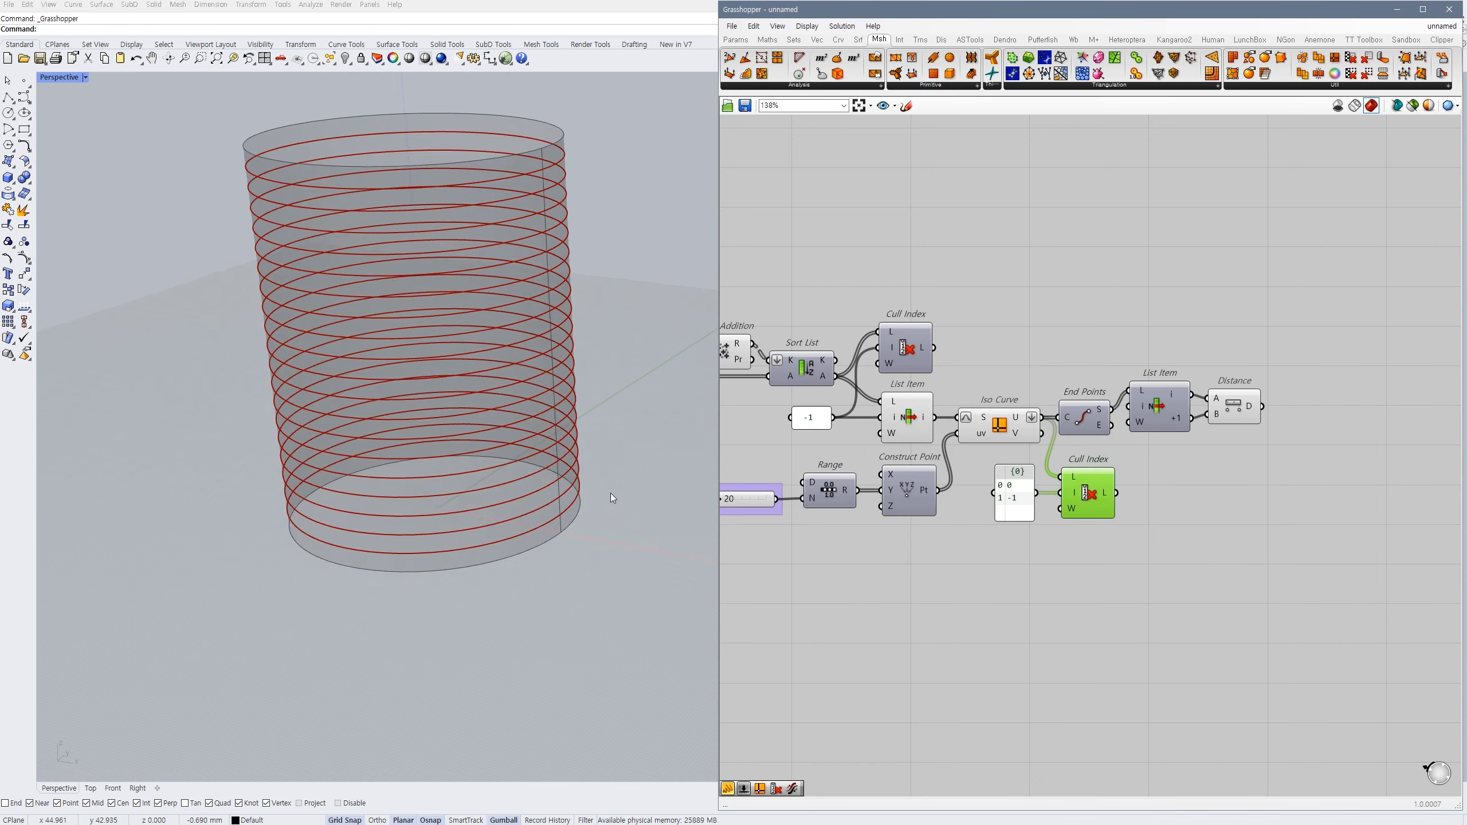
scroll(620, 491, "up", 3)
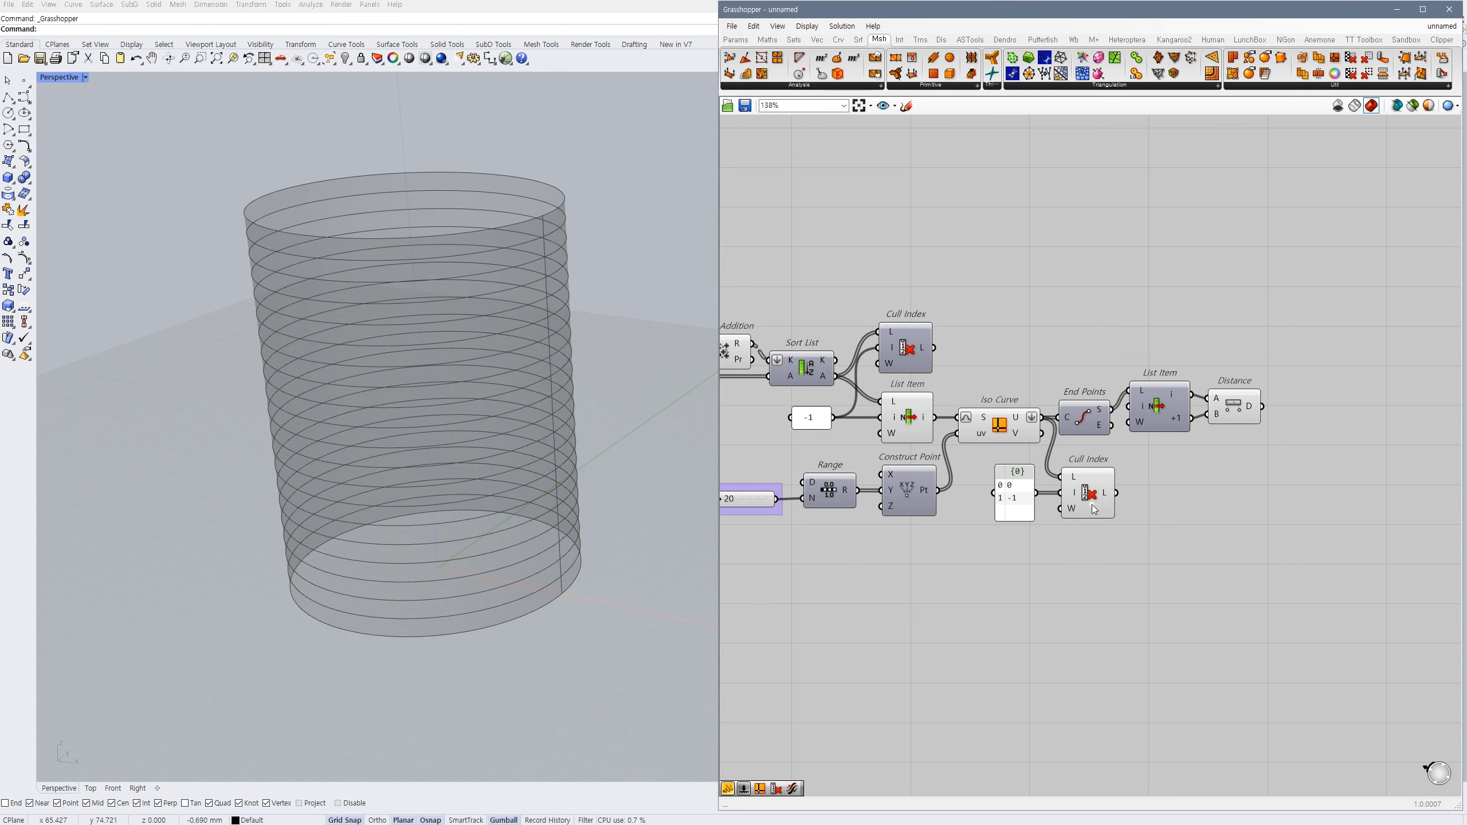
right_click_drag(1162, 504, 1158, 491)
left_click(1160, 495)
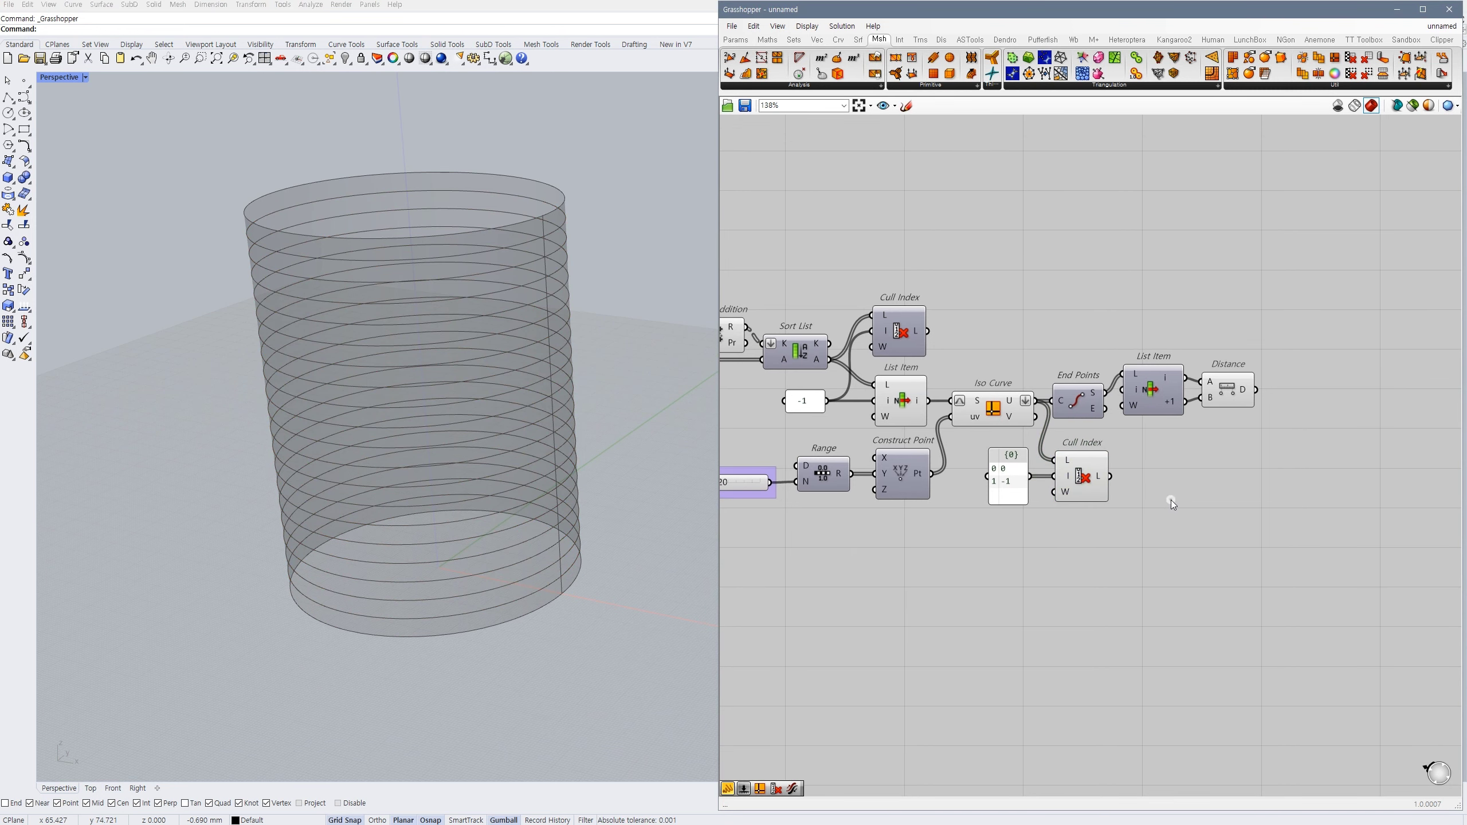
double_click(1171, 500)
left_click(1078, 473)
left_click(1080, 535)
left_click(1001, 417)
left_click(1243, 491)
left_click(998, 417)
left_click(1215, 490)
- Add a Divide Curve component and connect the lower Cull Index's list output to its curve input
double_click(1212, 490)
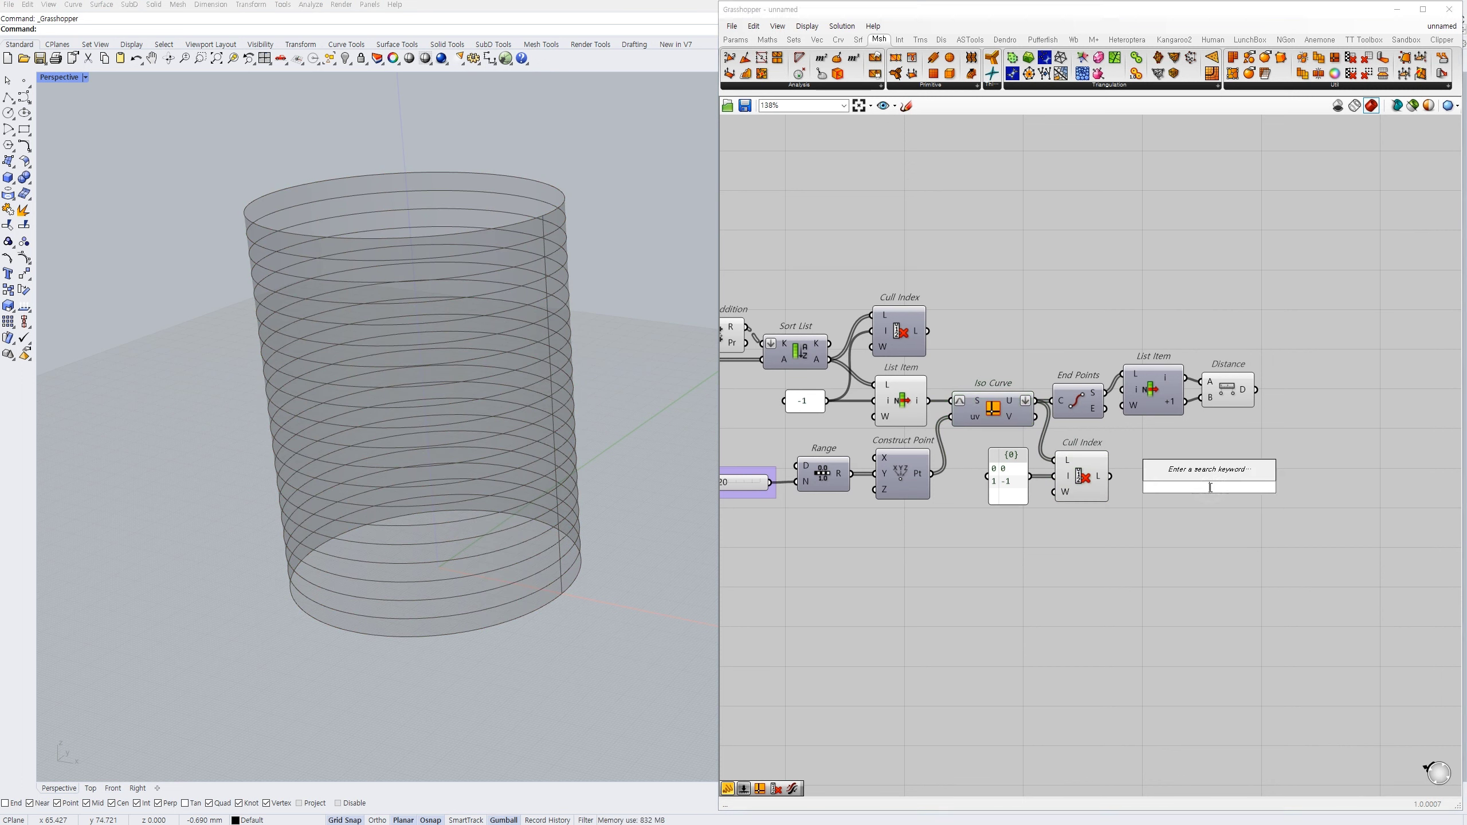
type("divc")
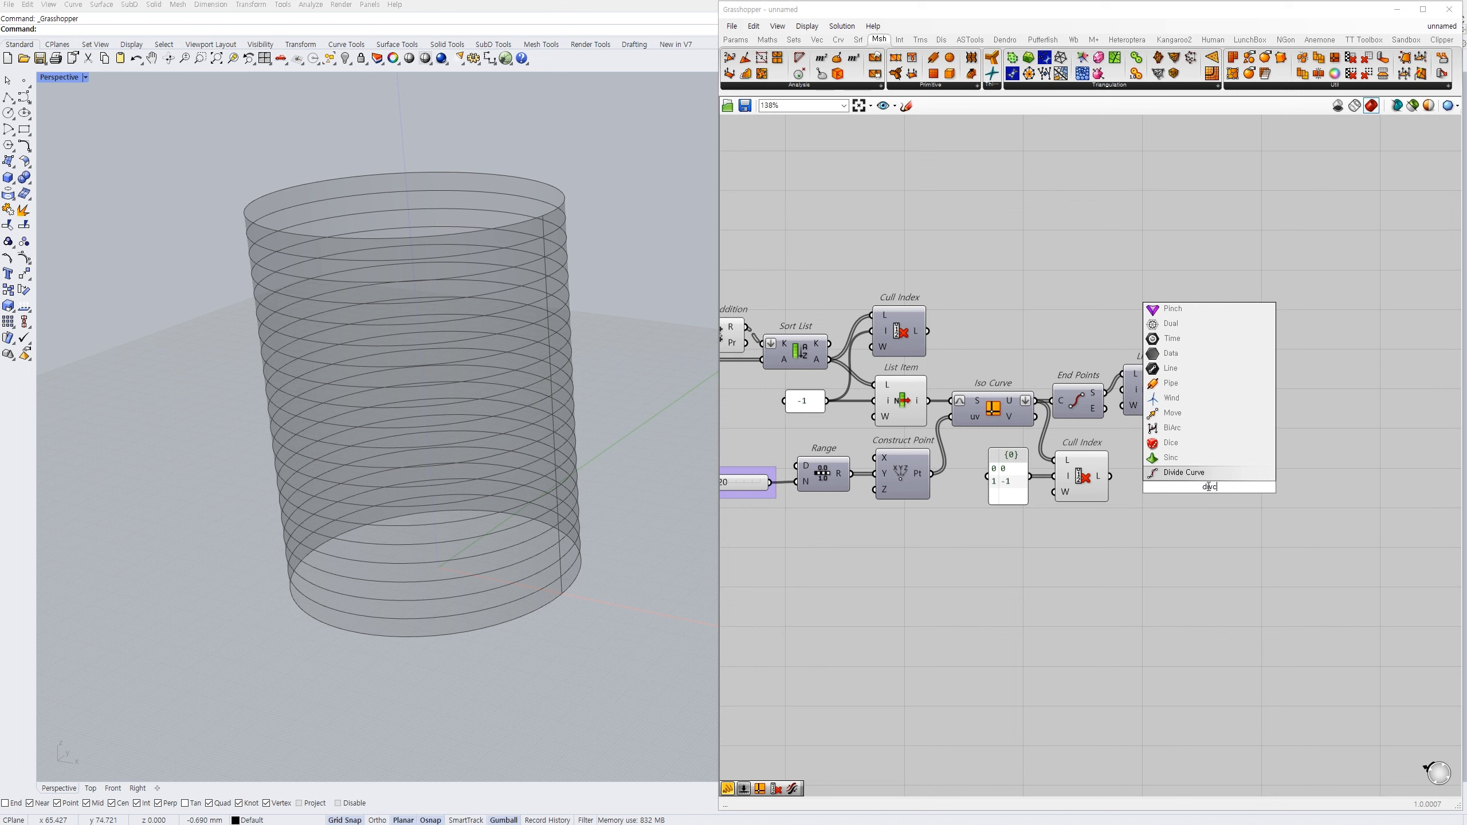
left_click(1188, 473)
mouse_move(1183, 471)
left_mouse_down()
mouse_move(1107, 475)
mouse_move(1195, 490)
mouse_move(1175, 493)
left_mouse_up()
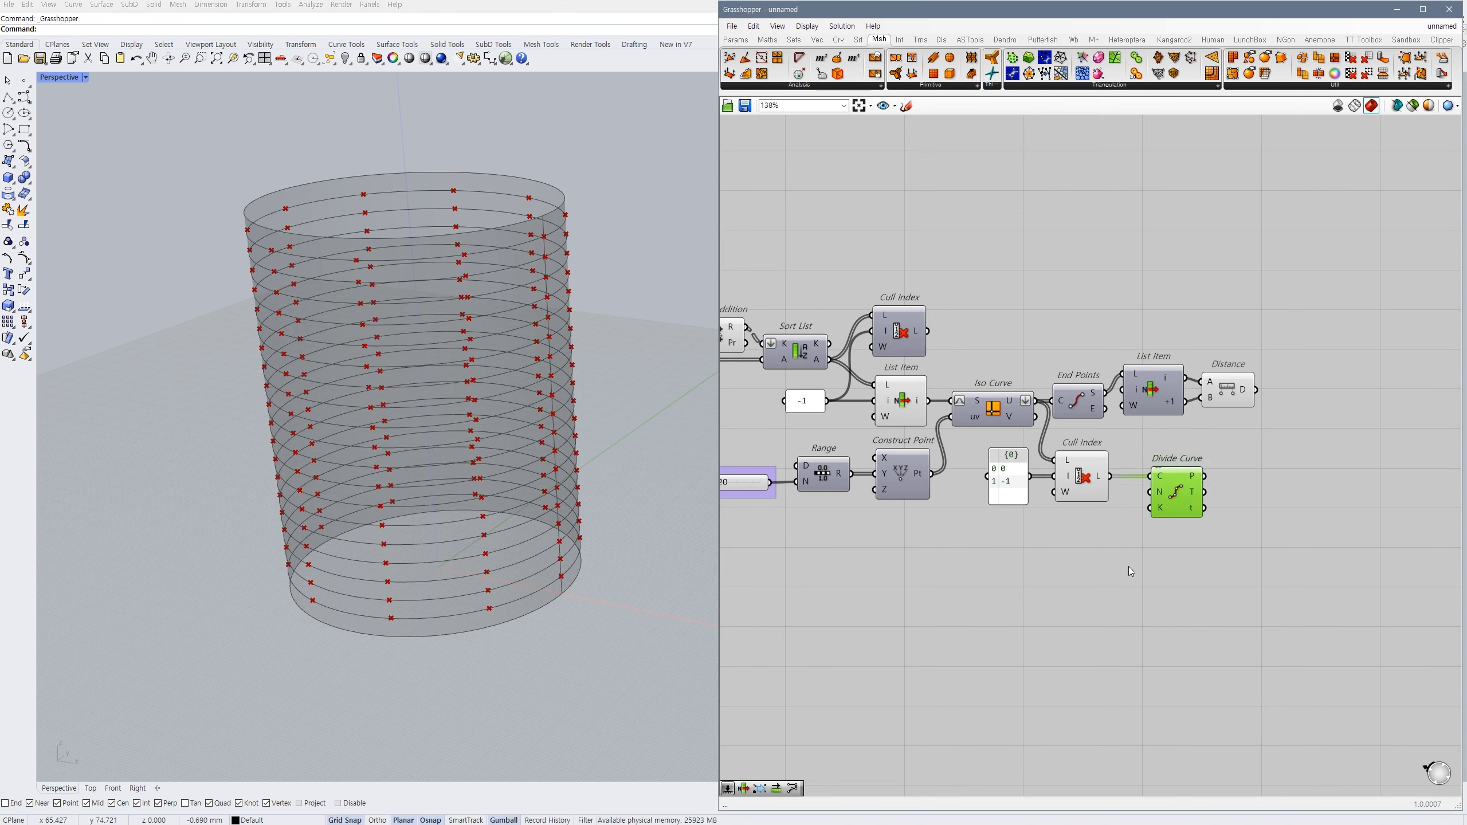
left_click(1127, 567)
- Add a number slider ranging from 0 to 40 at 20 and connect it to Divide Curve's N input
double_click(1024, 580)
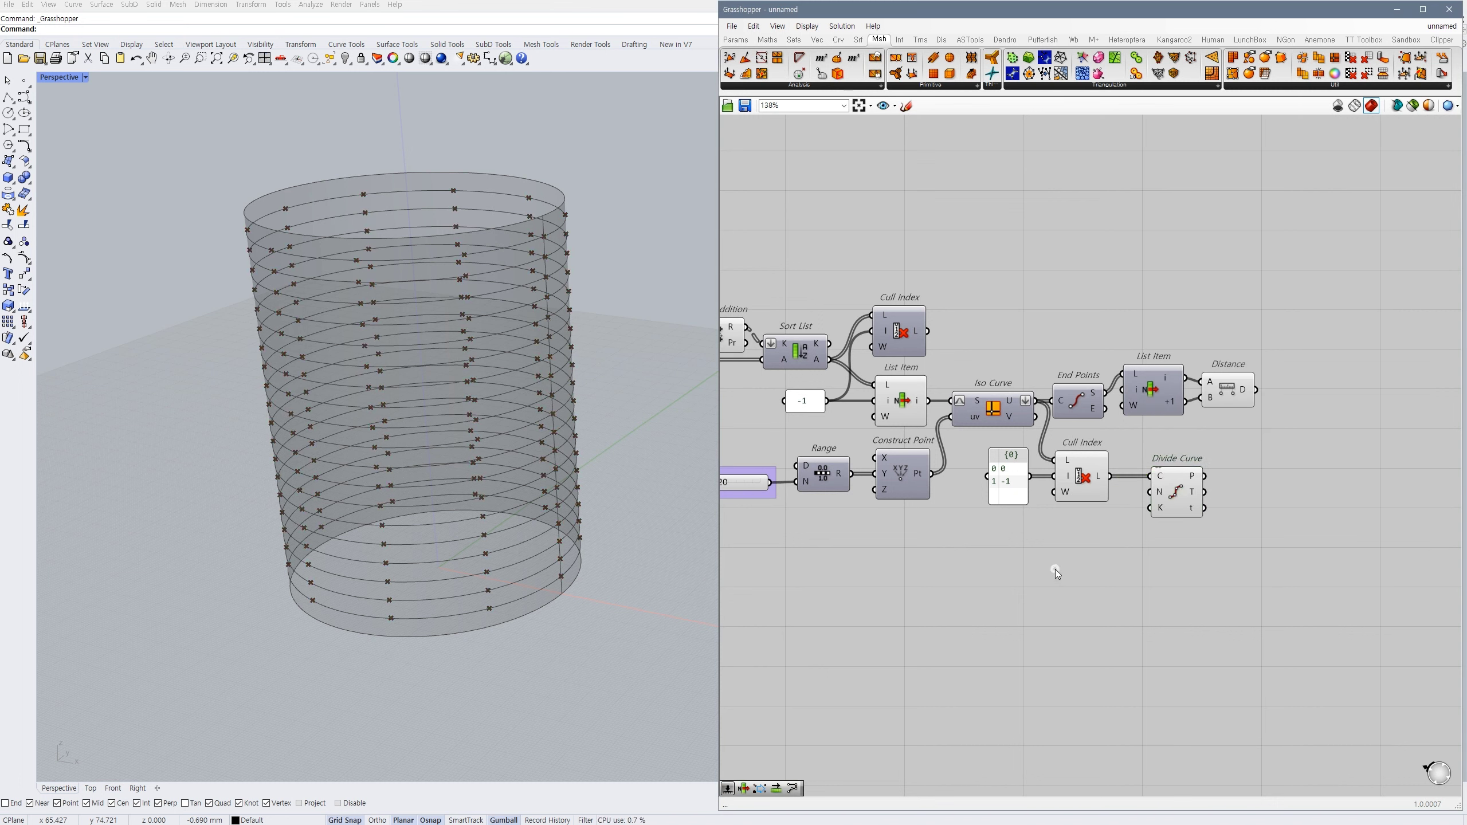
double_click(1054, 568)
type("0<20<40")
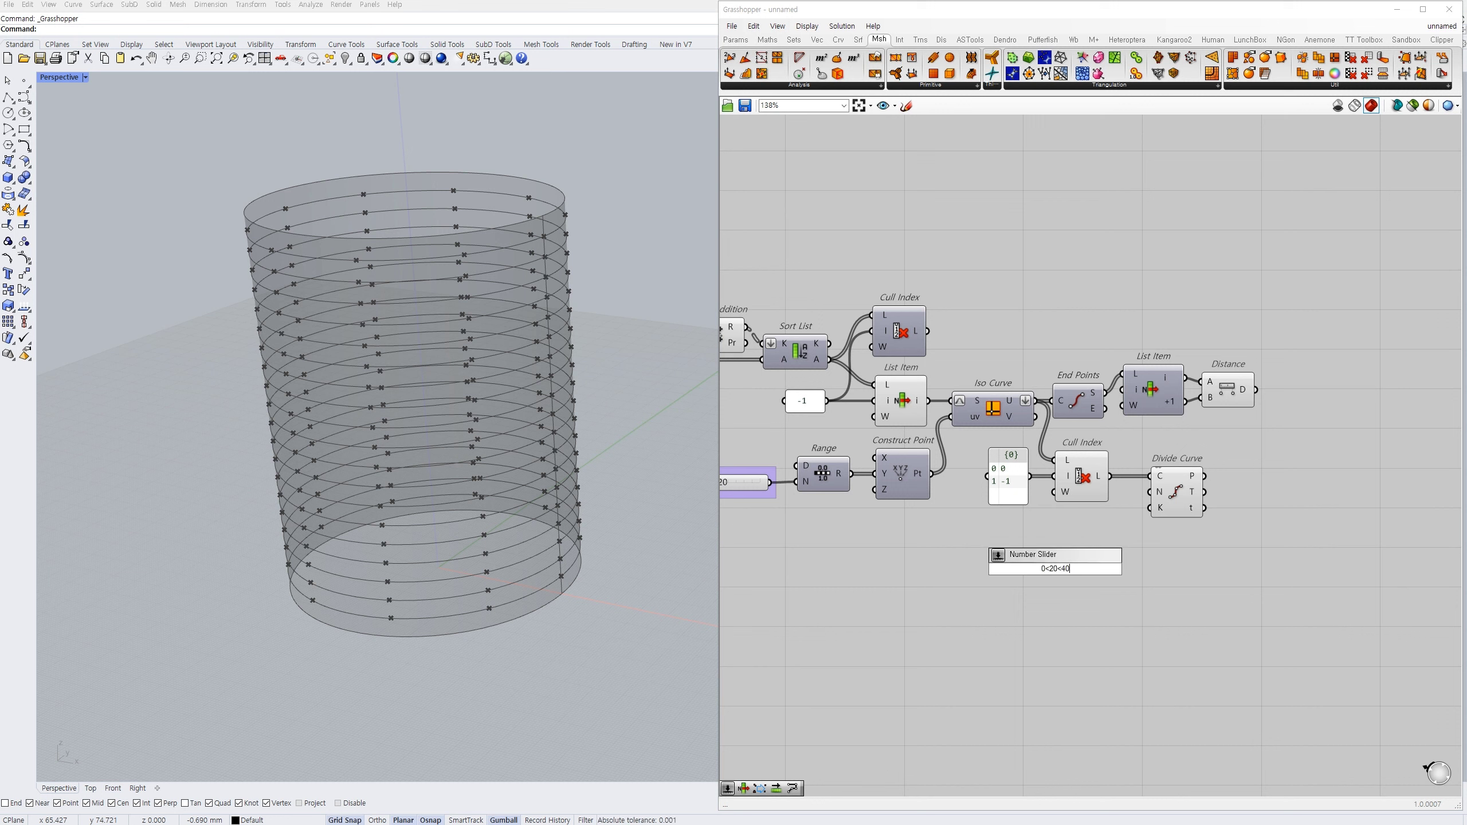
key("Return")
left_click_drag(1151, 492, 1120, 568)
left_click_drag(1092, 569, 1083, 549)
left_click(1089, 564)
left_click(1007, 548)
left_click(1126, 593)
left_click(1150, 544)
left_click_drag(1177, 498, 1171, 498)
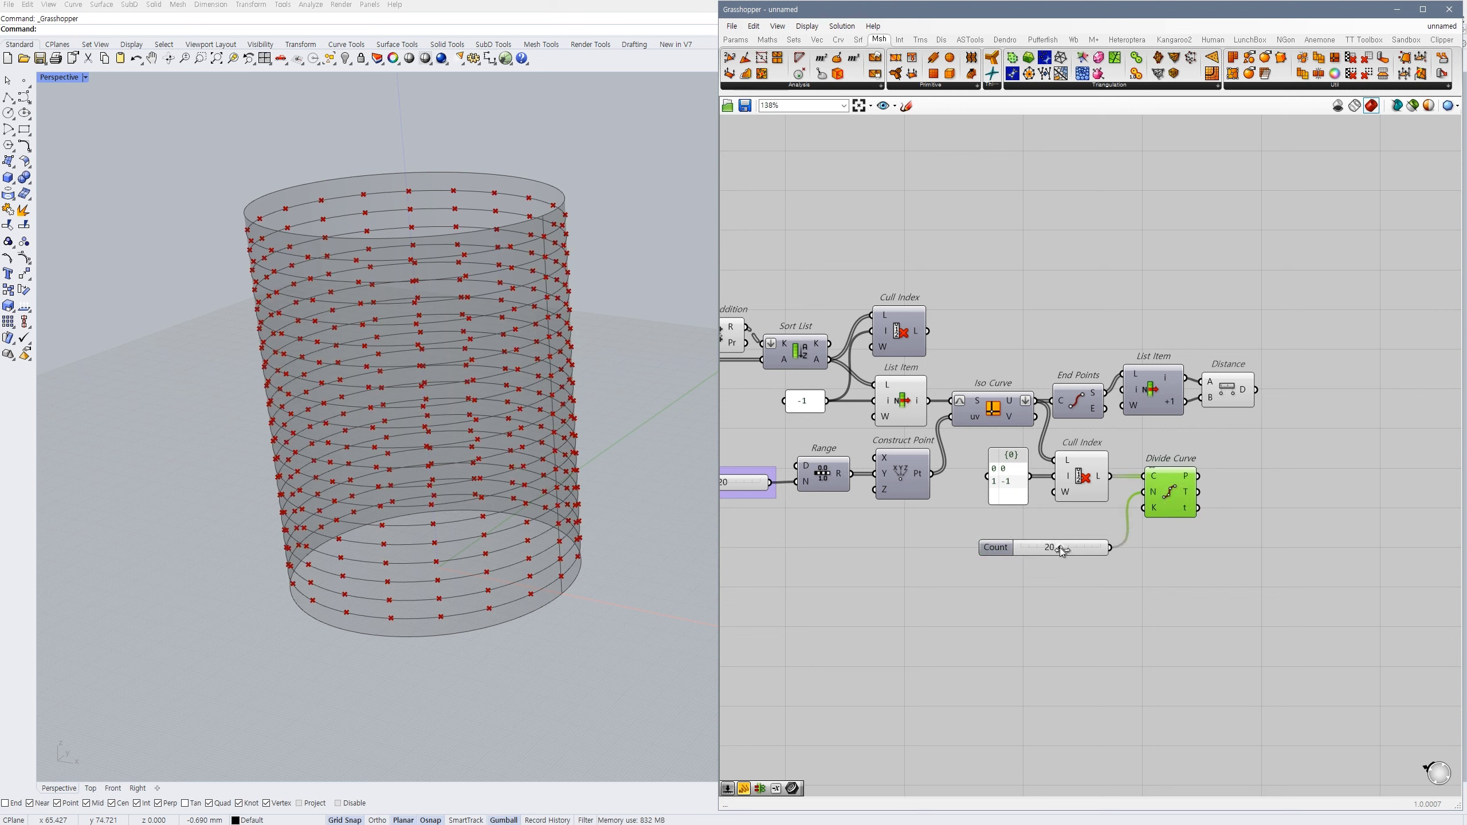
- Set Divide Curve's Count slider to 23
mouse_move(1061, 551)
left_mouse_down()
mouse_move(1041, 550)
mouse_move(1096, 556)
mouse_move(1046, 558)
left_mouse_up()
left_click(1196, 541)
right_click_drag(1196, 541, 1150, 550)
left_click(1131, 503)
left_click_drag(1003, 557, 1021, 560)
right_click_drag(1113, 569, 1119, 590)
left_click(1119, 589)
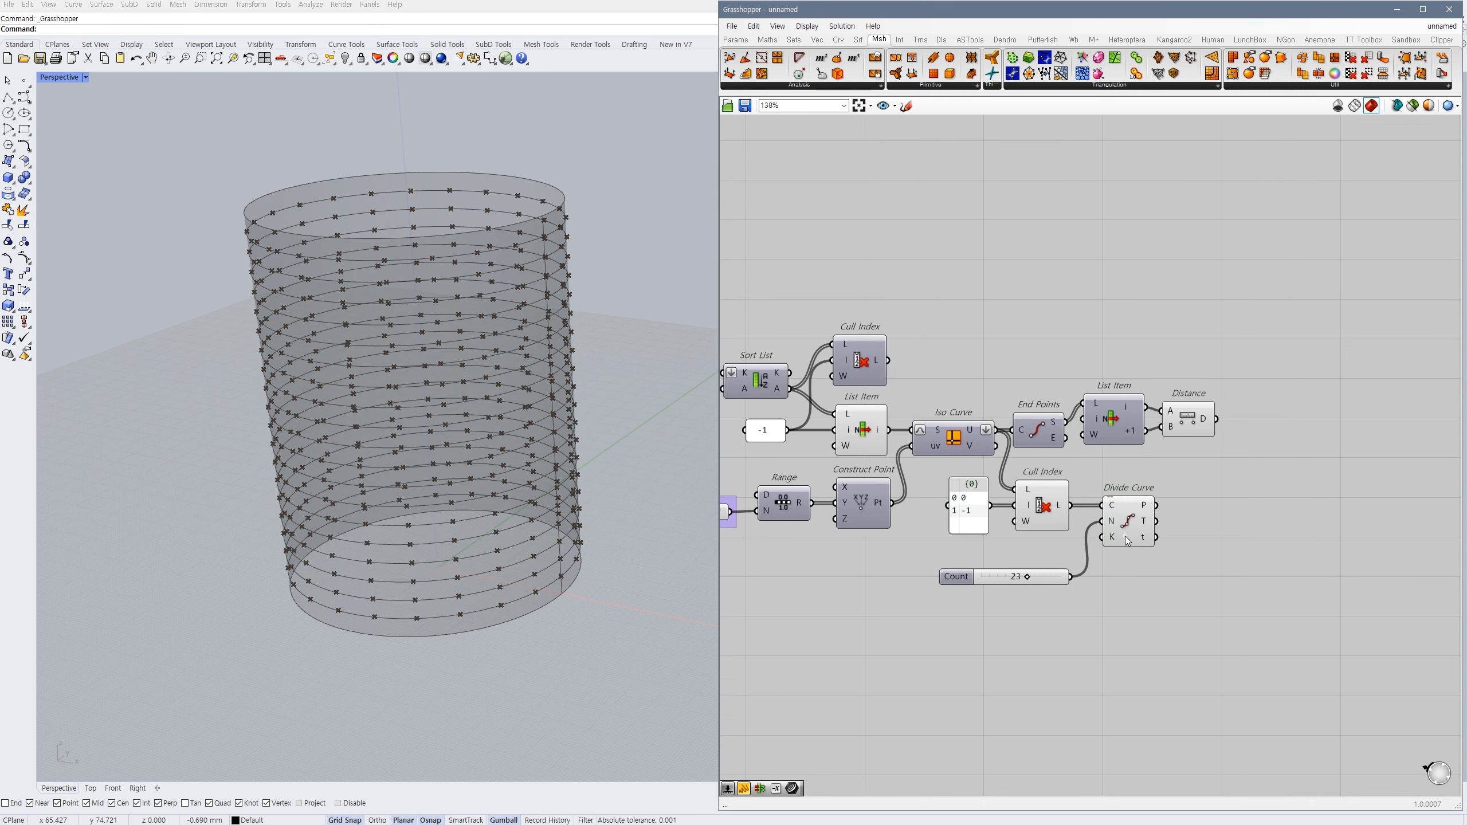
- Add a Tree Statistics component below Divide Curve and feed its T input from Divide Curve's points output
double_click(1198, 539)
left_click(1208, 597)
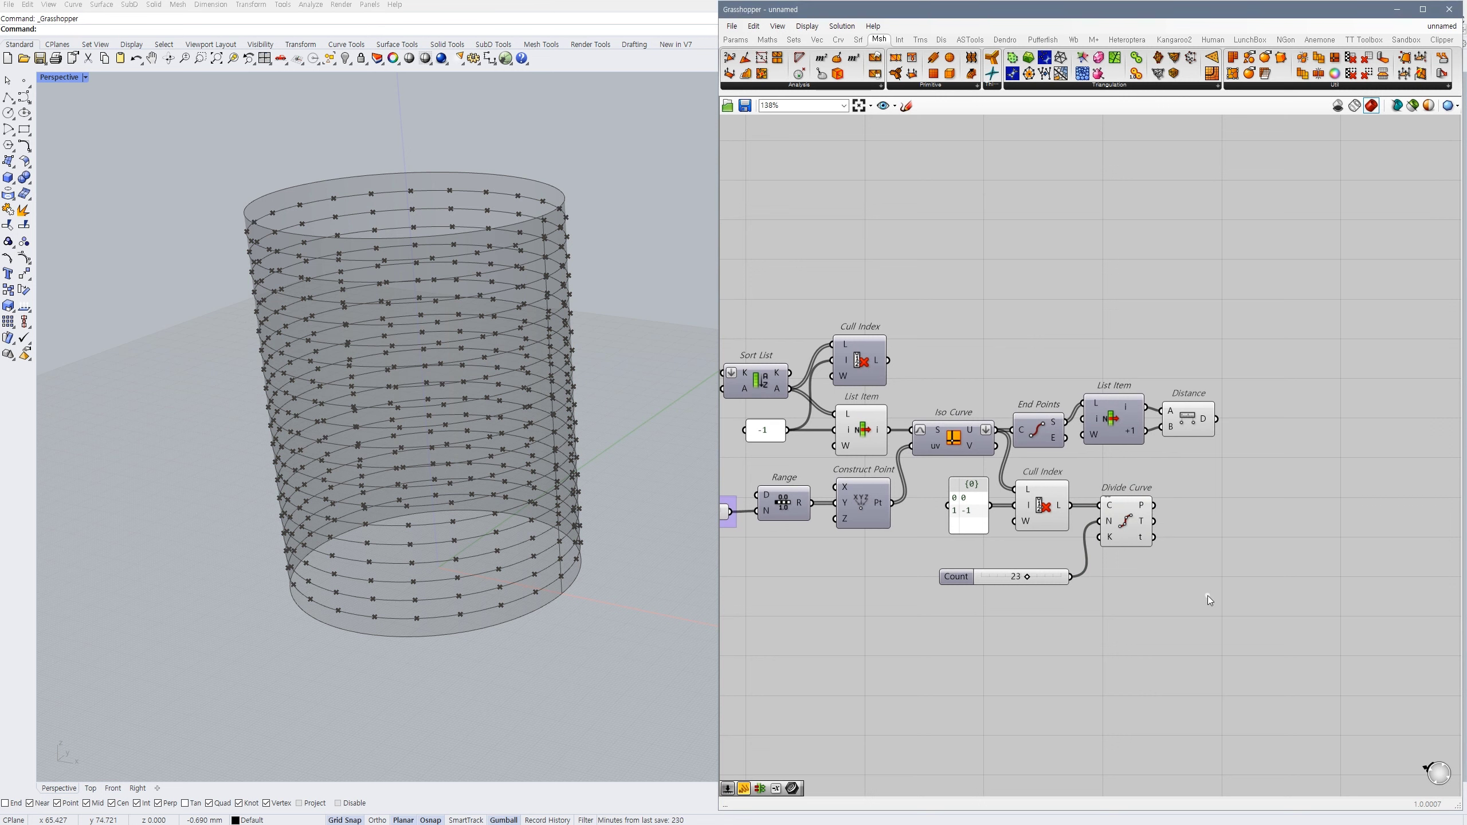
right_click_drag(1278, 560, 1249, 516)
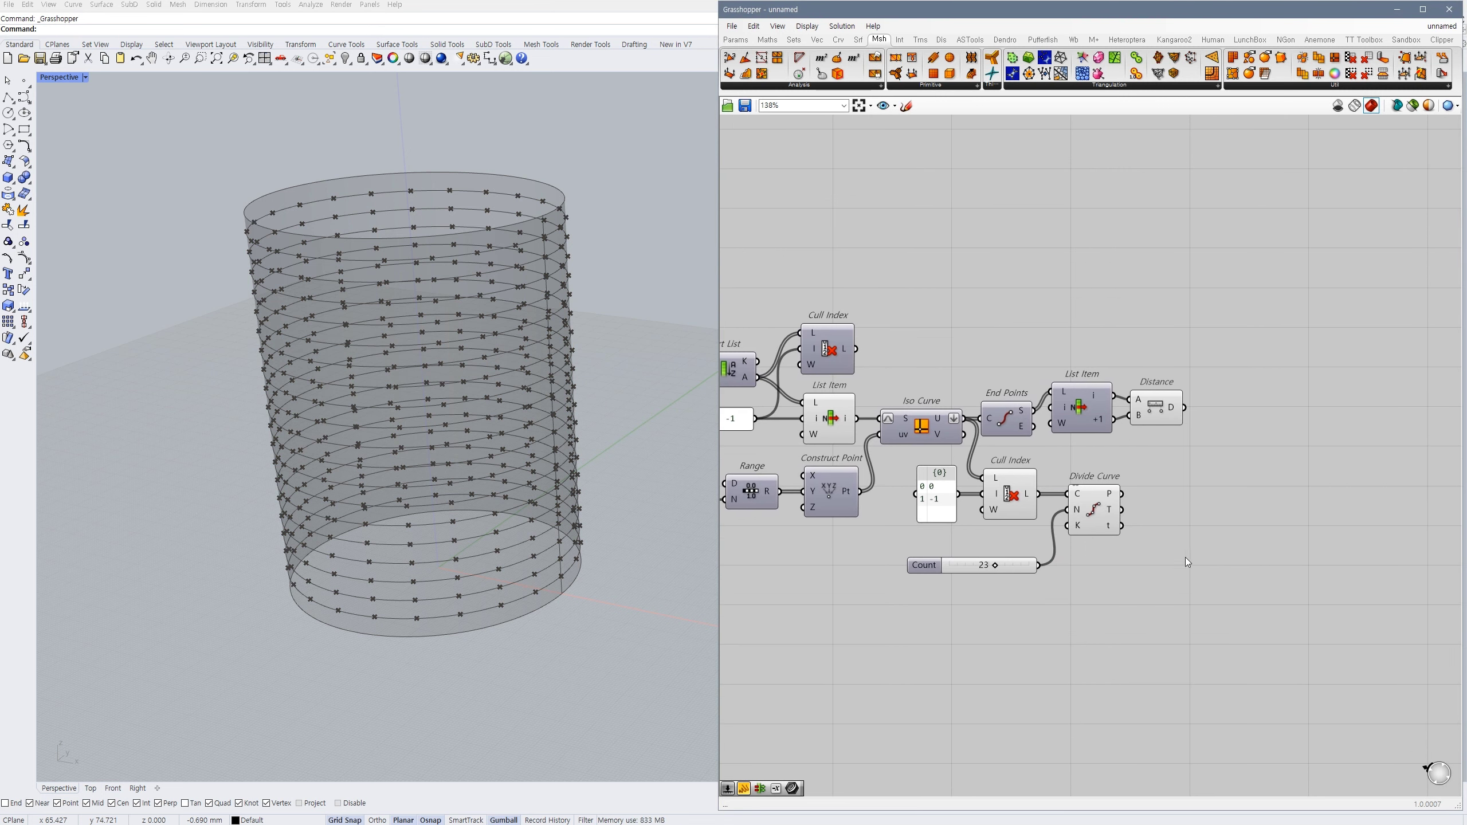
double_click(1128, 595)
type("ts")
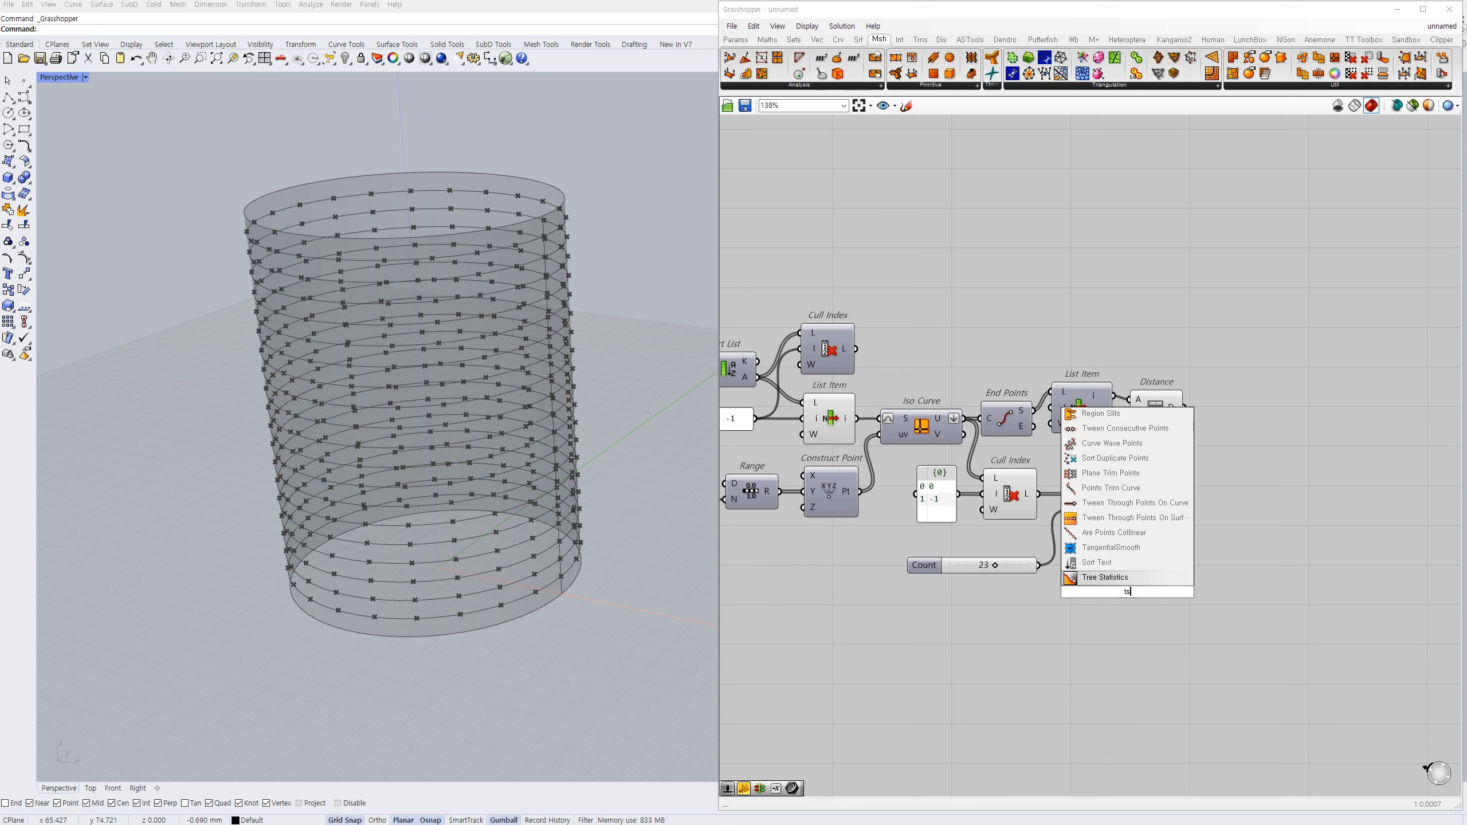
left_click(1113, 575)
scroll(1111, 480, "down", 2)
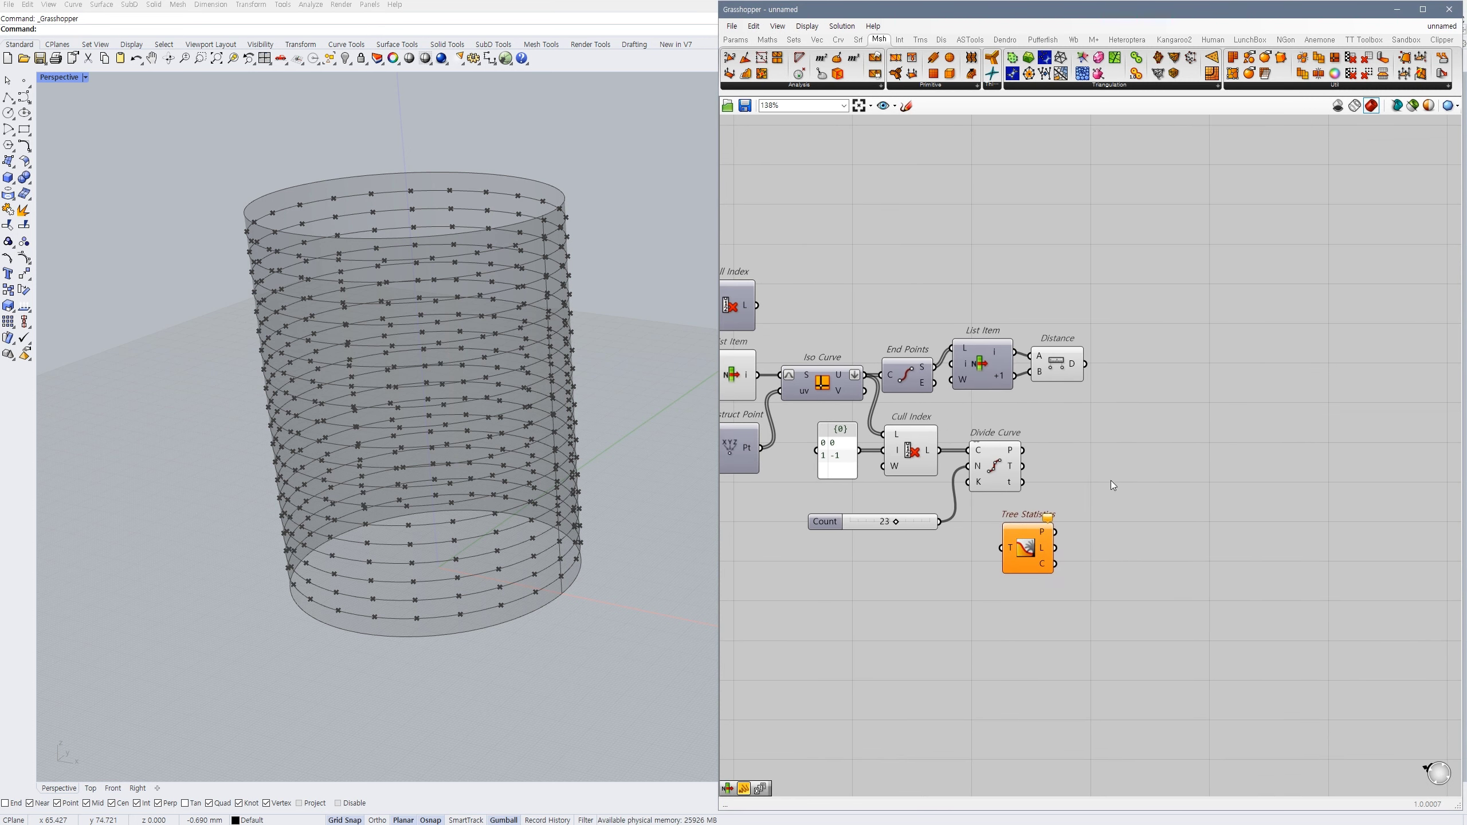
left_click(1057, 540)
left_click_drag(1035, 455, 1069, 545)
- Place a numeric Random component to the right of Tree Statistics
double_click(1133, 532)
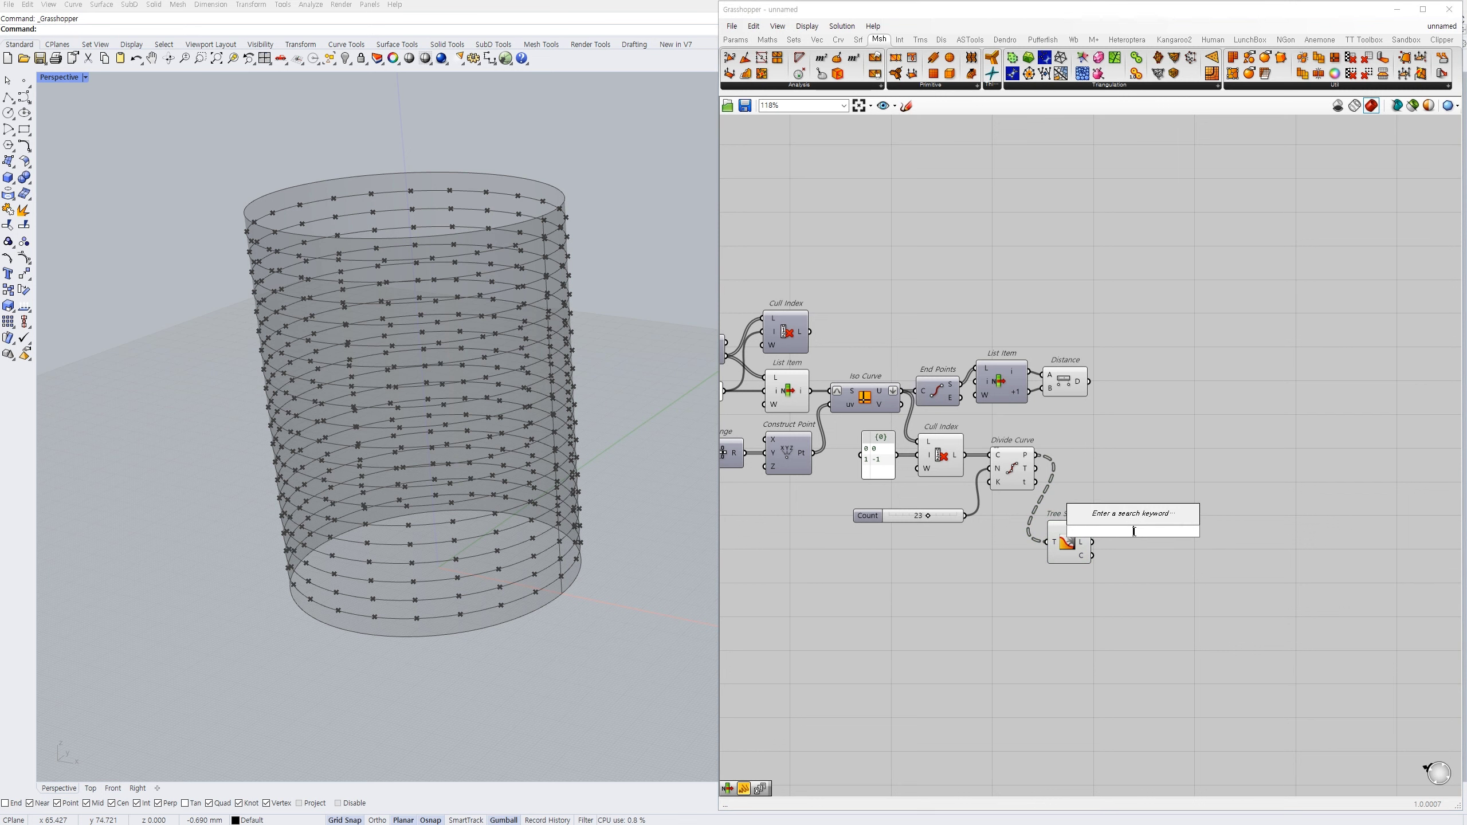
type("rand")
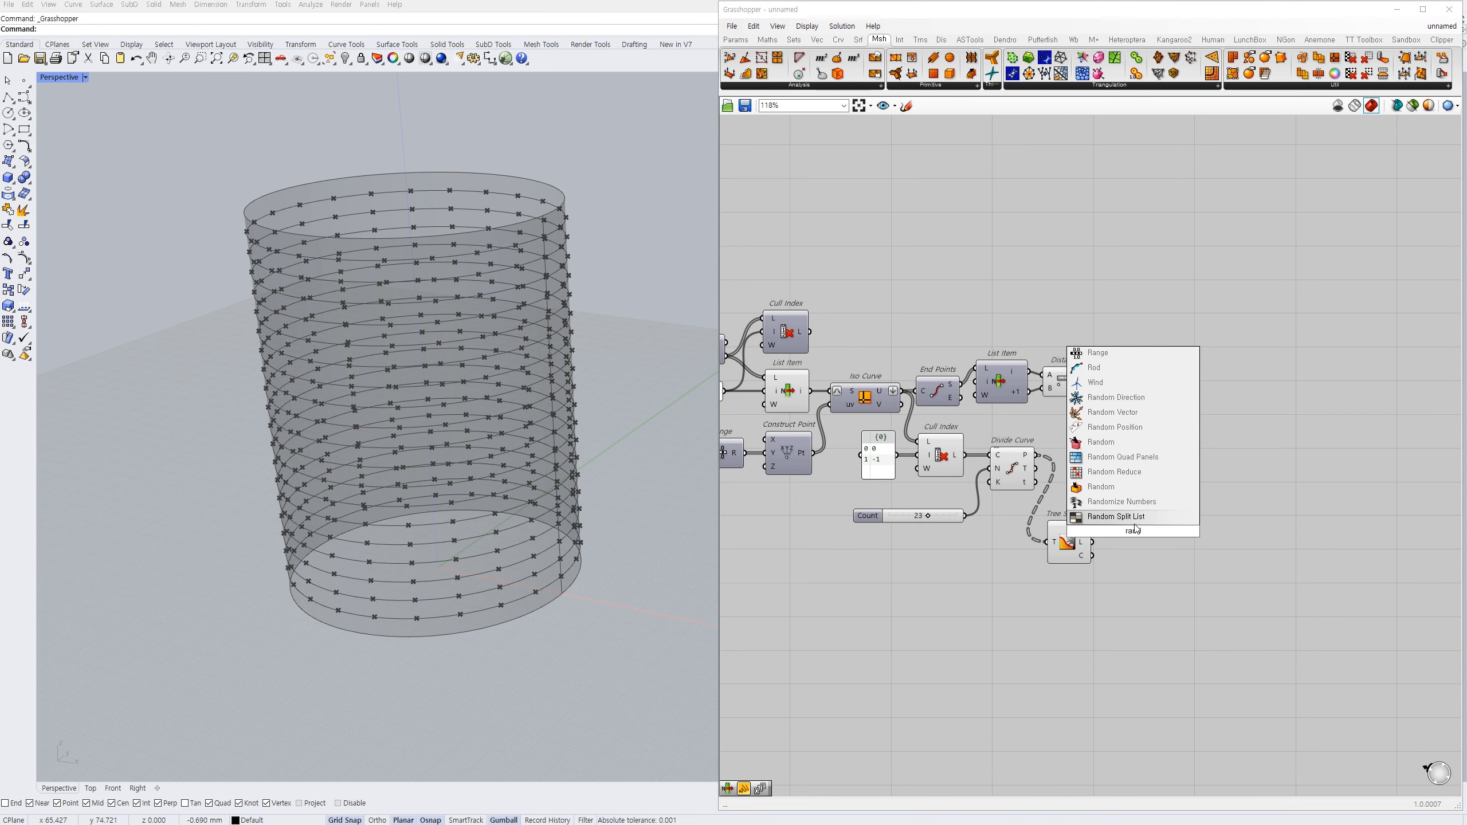
left_click(1127, 488)
left_click_drag(1131, 538, 1184, 507)
scroll(1183, 520, "up", 1)
left_click(1185, 559)
- Add a Construct Domain component in front of Random and connect its domain output to Random's R input
left_click(1098, 477)
double_click(1098, 477)
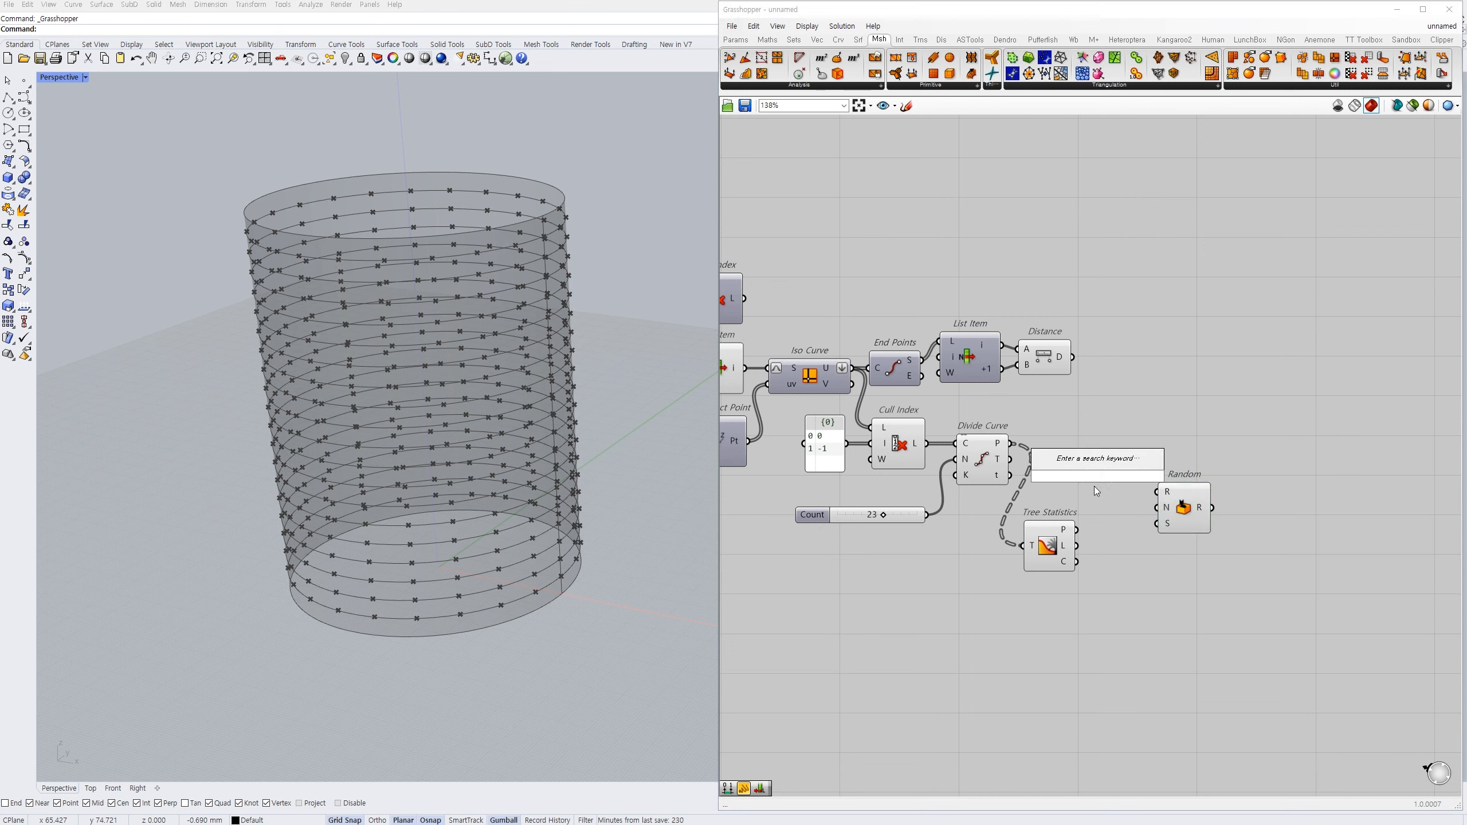
left_click_drag(1168, 521, 1173, 530)
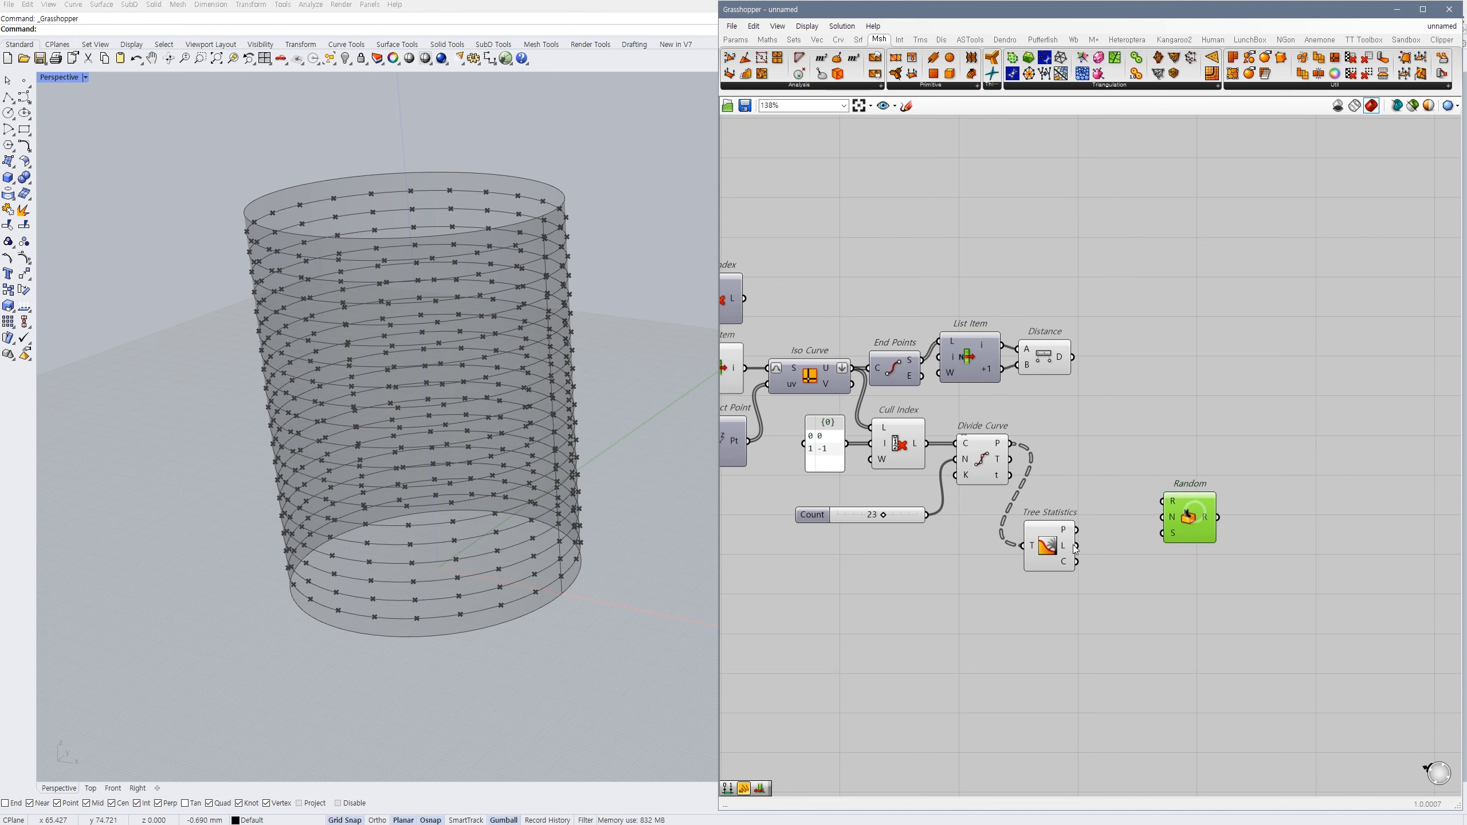
left_click_drag(1048, 549, 1050, 564)
left_click(1125, 498)
double_click(1127, 498)
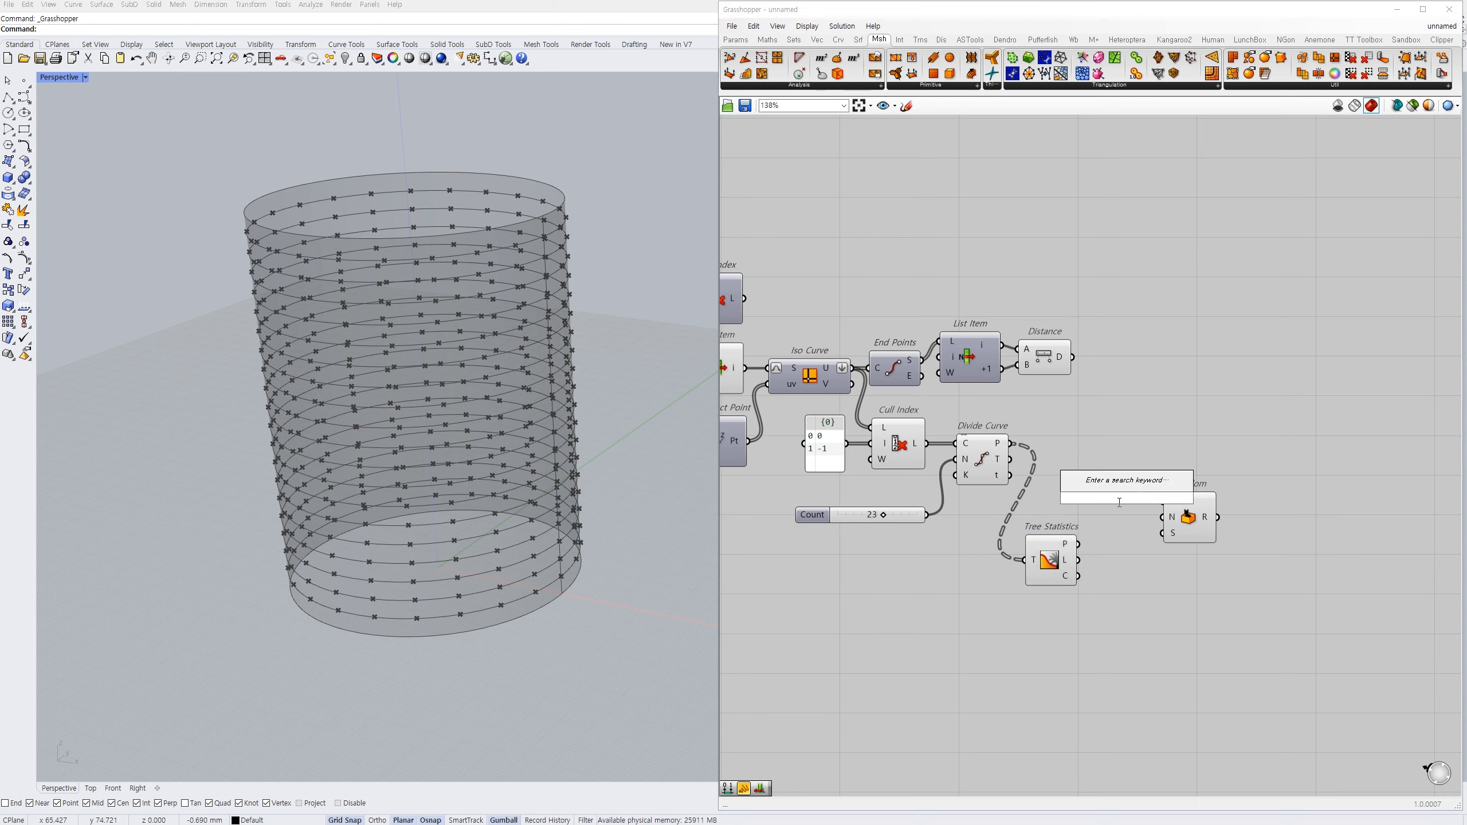
type("dom")
left_click(1097, 485)
left_click_drag(1192, 516, 1157, 496)
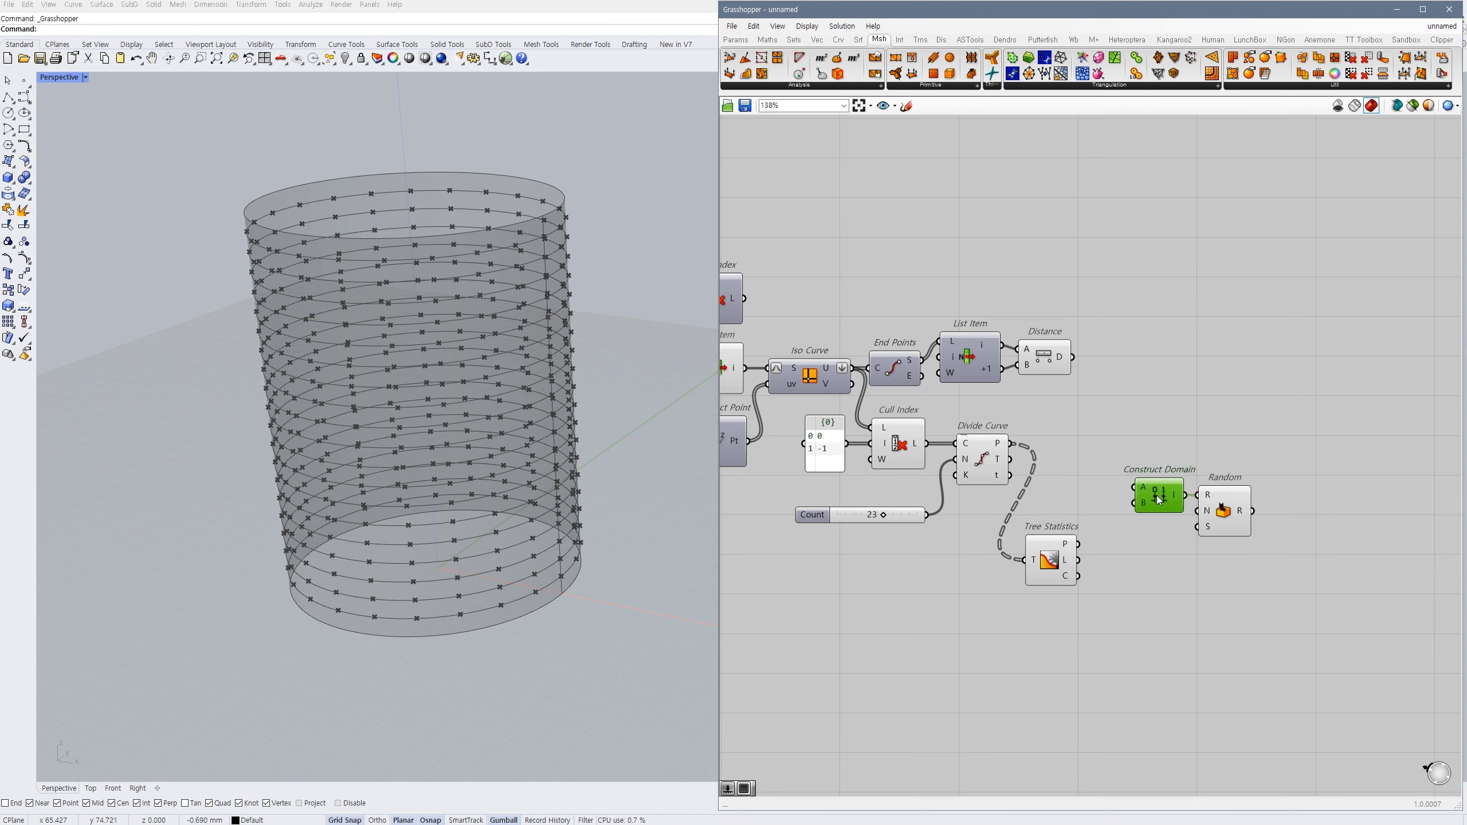
- Add a Multiplication before Construct Domain, connect Distance's D output to its A input, and space out the neighbouring components
double_click(1087, 495)
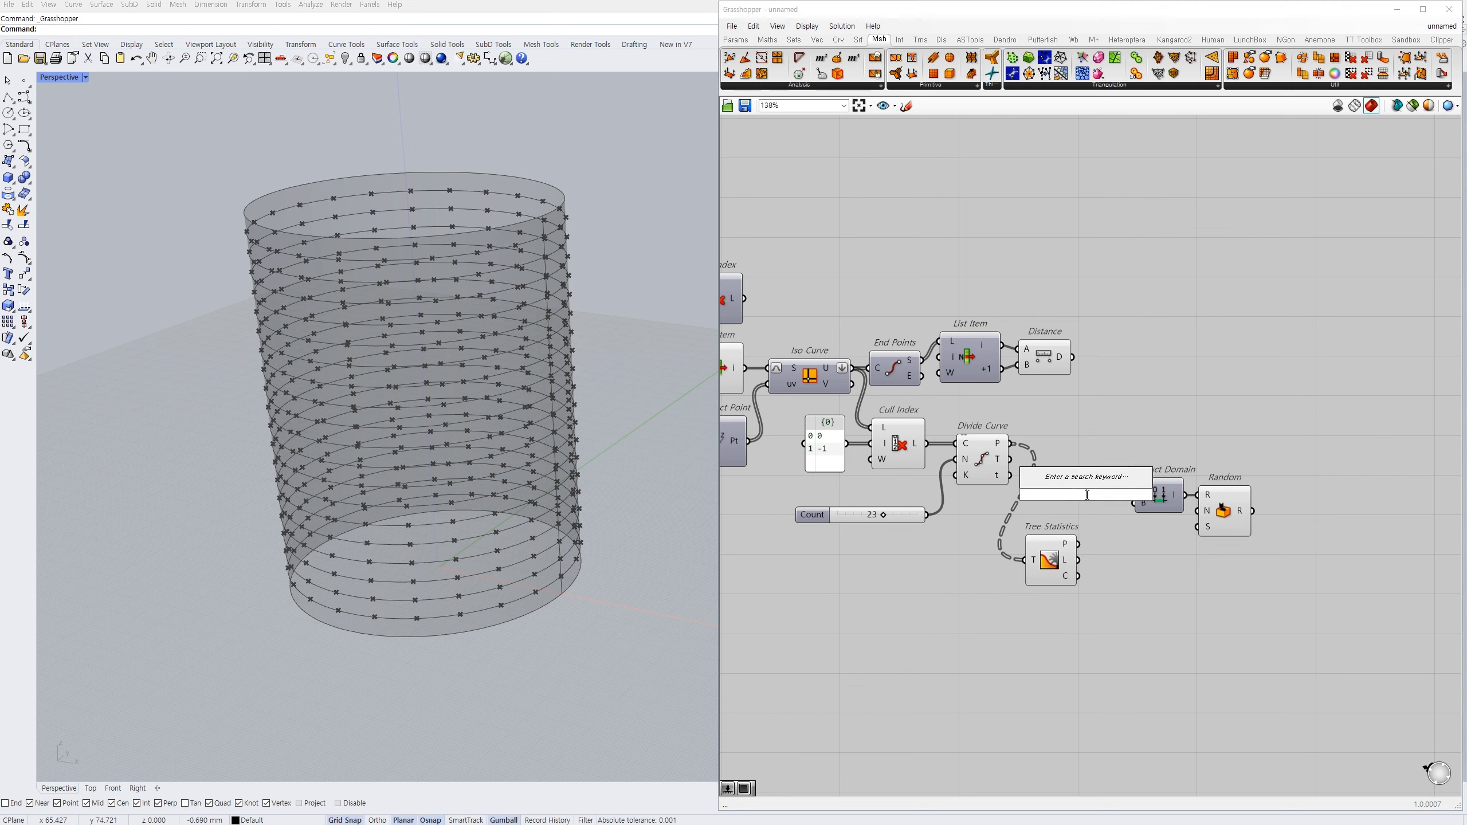
type("*")
key("Return")
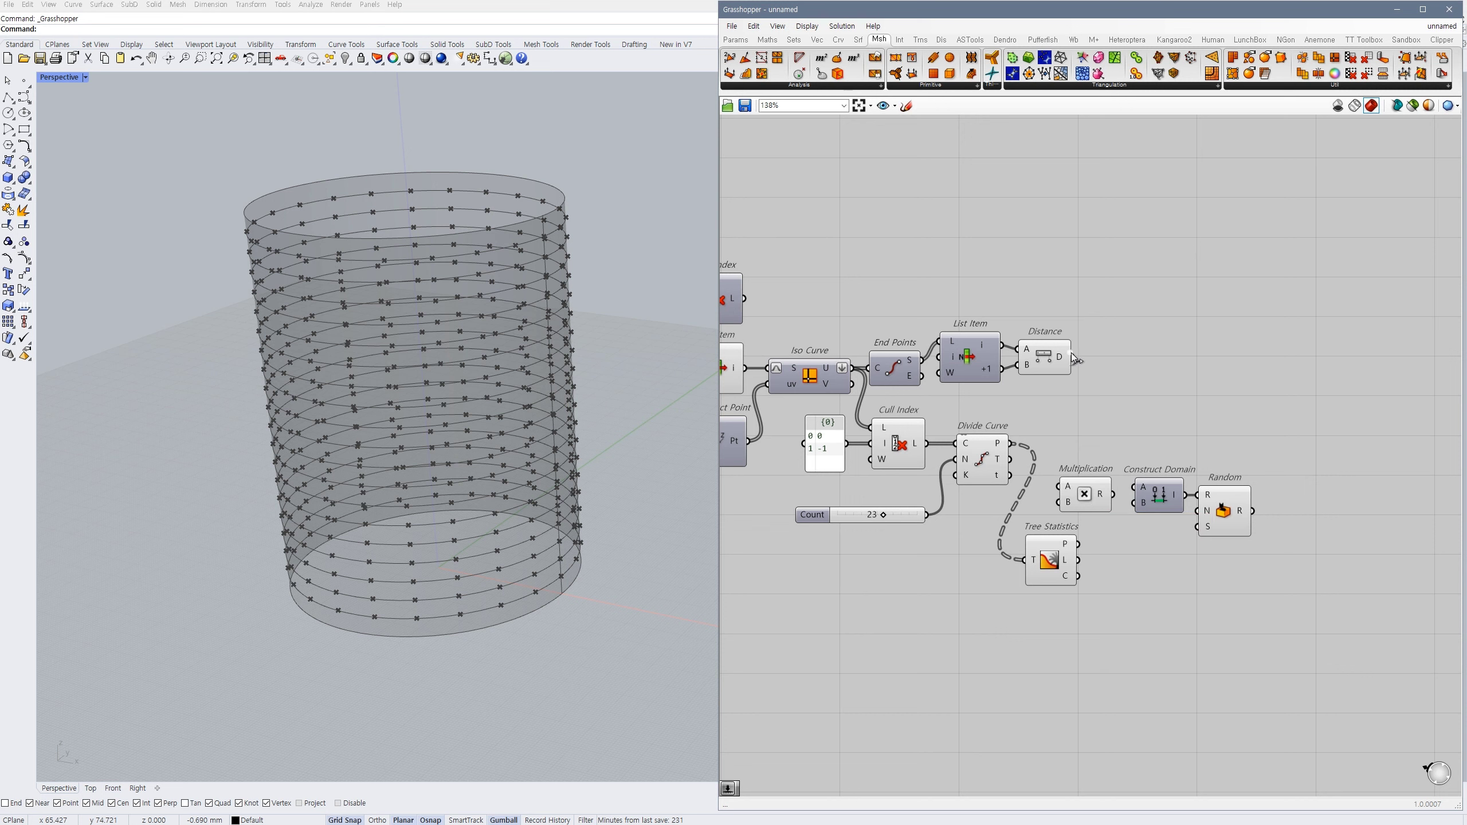
left_click_drag(1072, 355, 1095, 501)
left_click_drag(1250, 451, 1094, 534)
left_click_drag(1109, 500, 1129, 502)
left_click(1141, 505)
mouse_move(1236, 510)
left_mouse_down()
mouse_move(1257, 509)
mouse_move(1191, 497)
mouse_move(1212, 497)
left_mouse_up()
left_click(1101, 508)
- Feed Multiplication's B input from a 0 to 0.50 slider set to 0.42, and connect the product to Construct Domain's B input
double_click(1053, 506)
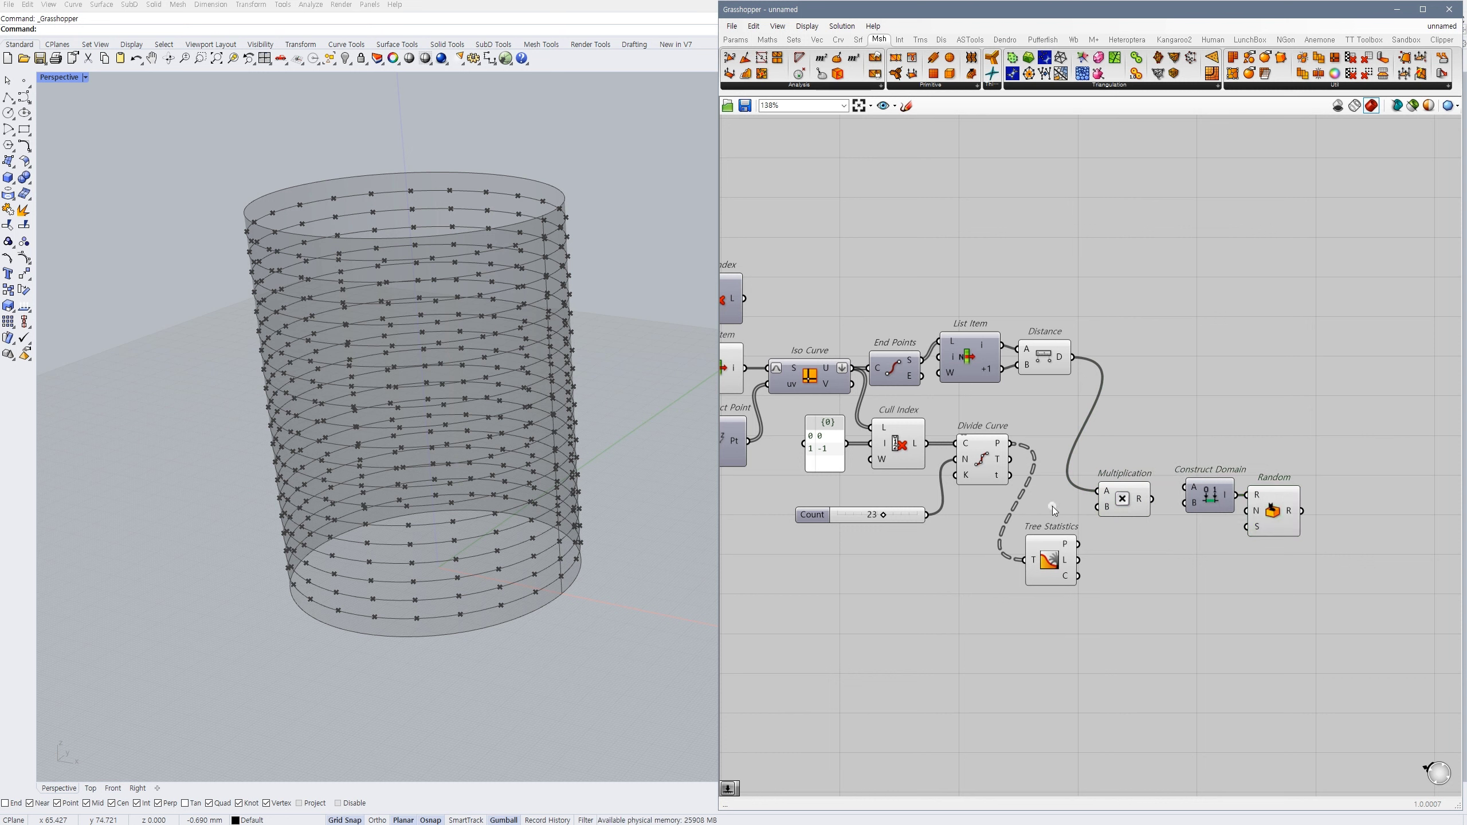
type("0<0.50")
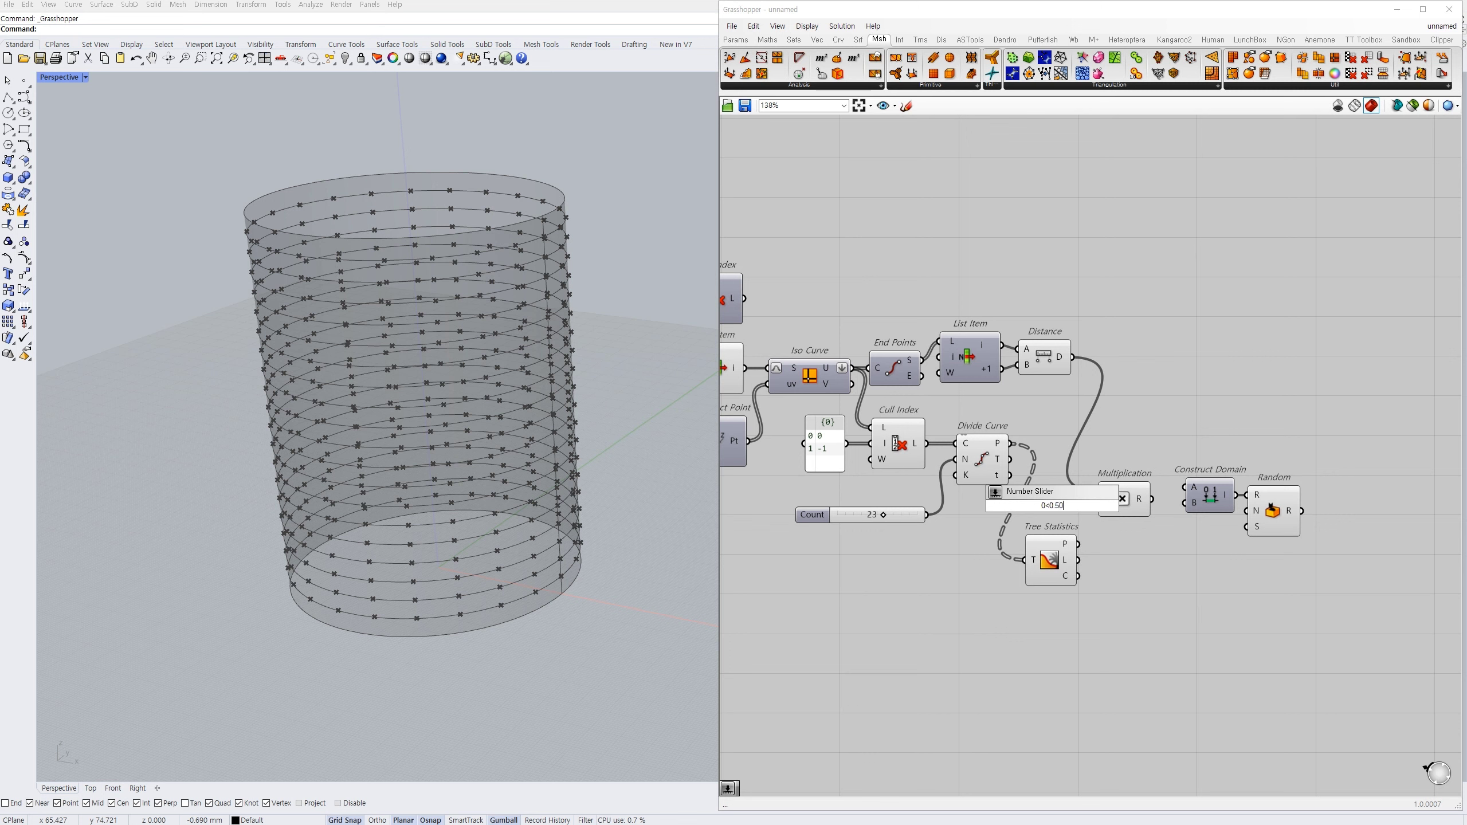
key("Return")
left_click_drag(1096, 506, 1212, 493)
left_click(1105, 545)
left_click(1148, 528)
- Insert a Negative component between Multiplication's result and Construct Domain's A input, then align Random beside them
double_click(1166, 466)
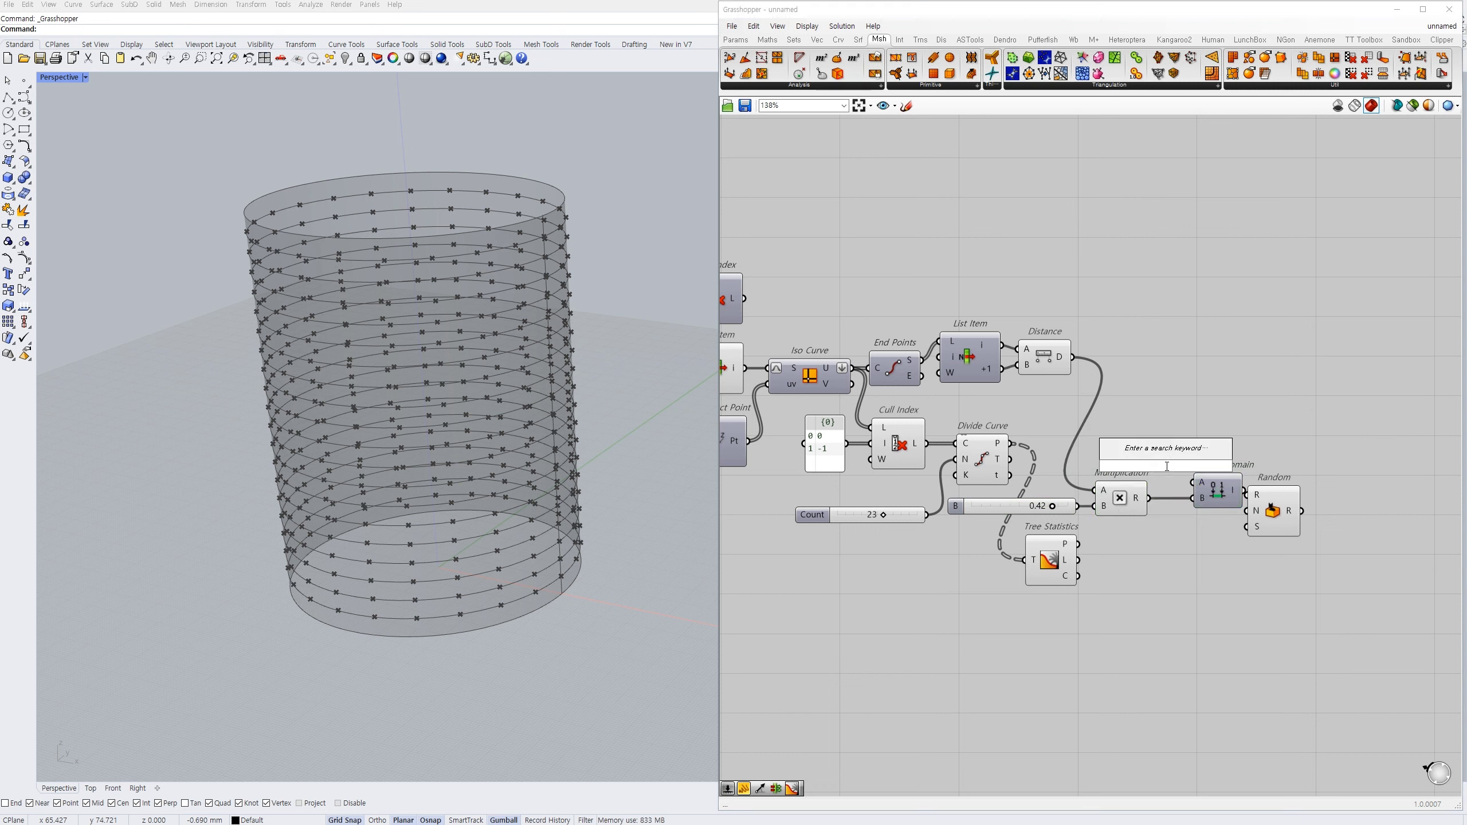
type("nega")
left_click(1163, 454)
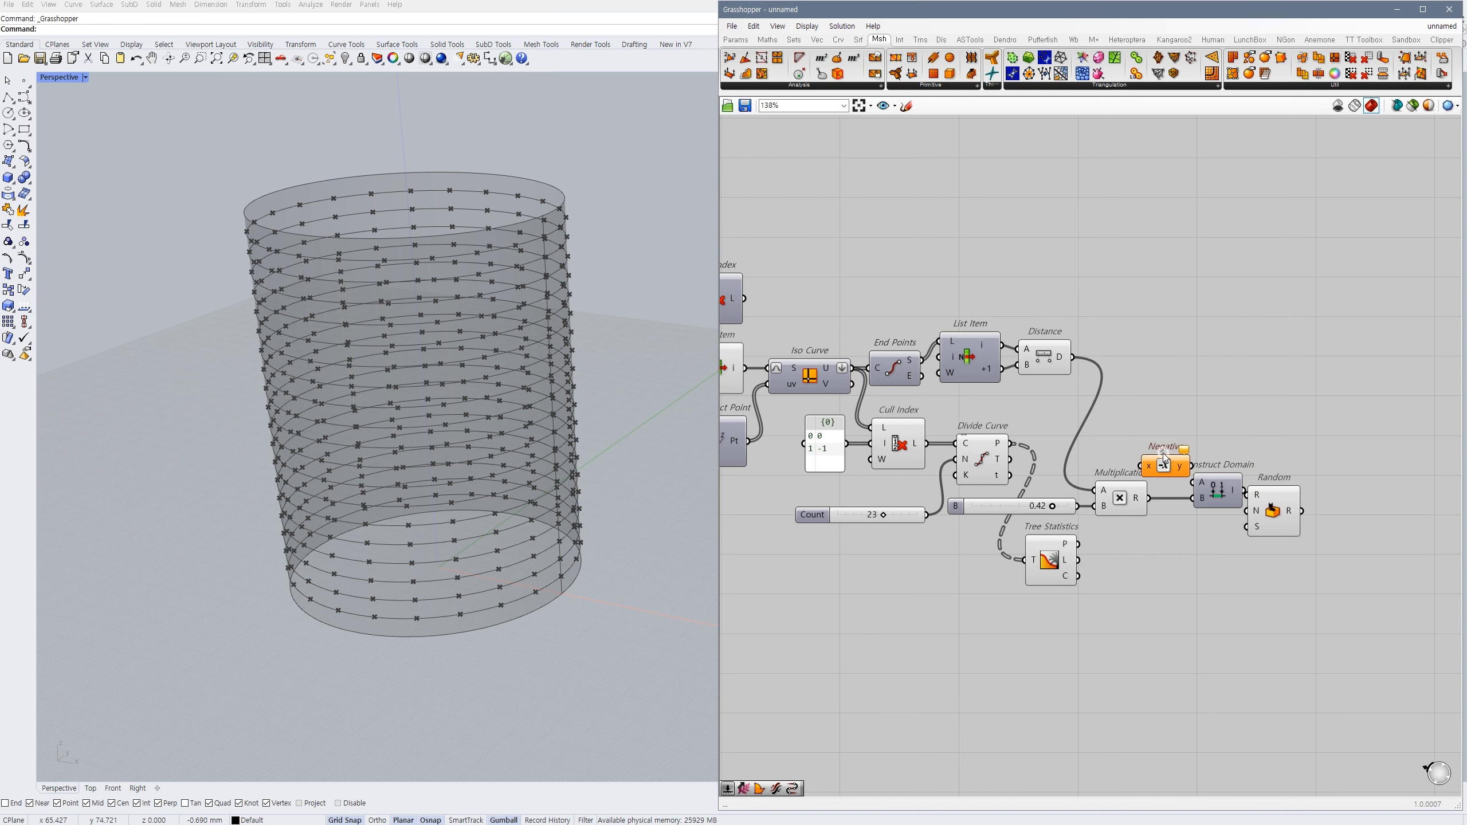
left_click_drag(1280, 450, 1242, 493)
left_click(1234, 459)
left_click_drag(1158, 465, 1192, 479)
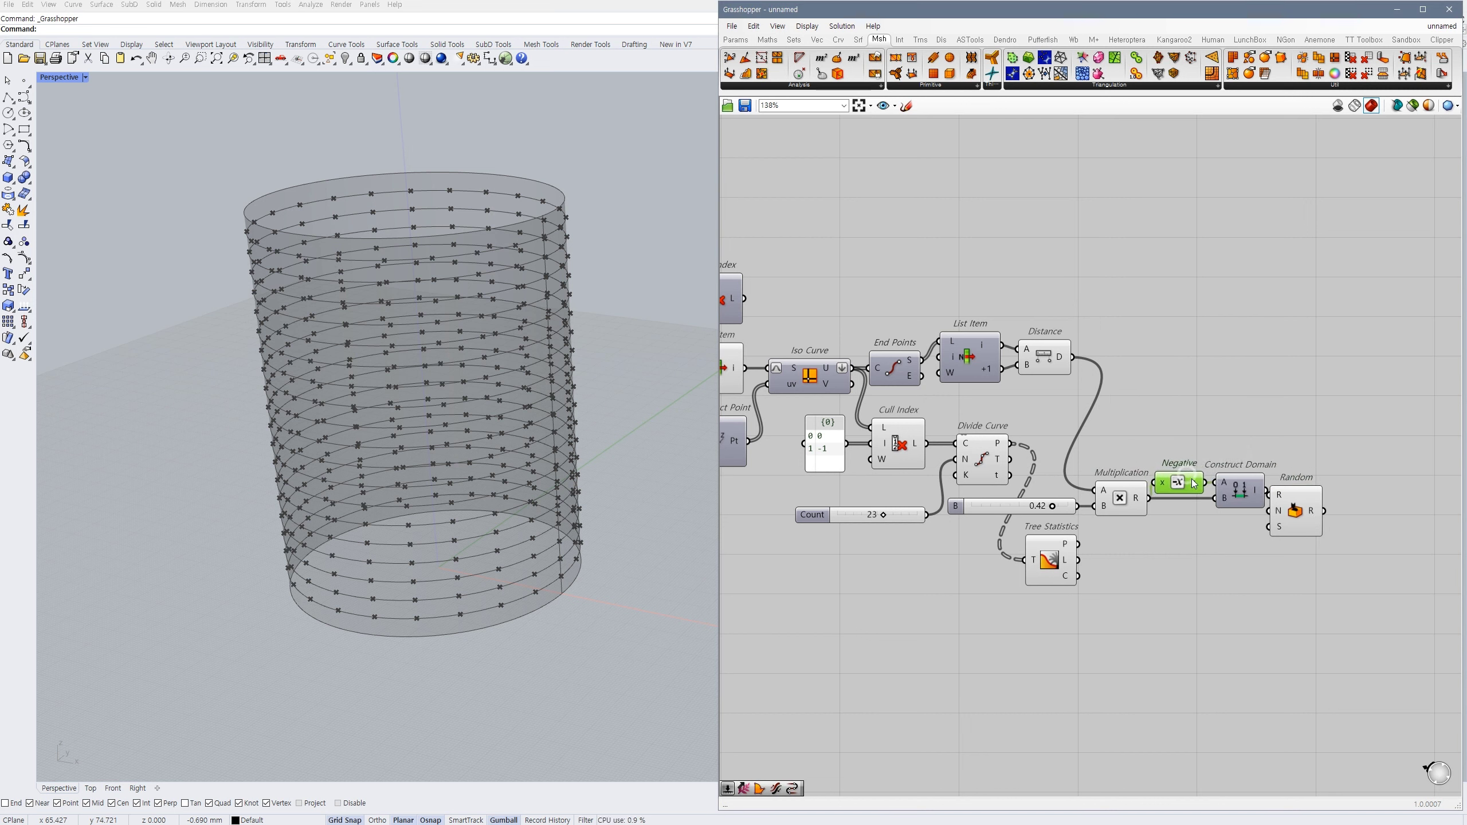
left_click_drag(1308, 510, 1322, 504)
- Connect the Count slider to Random's N input and align the slider and Random so the wire runs straight
double_click(1208, 547)
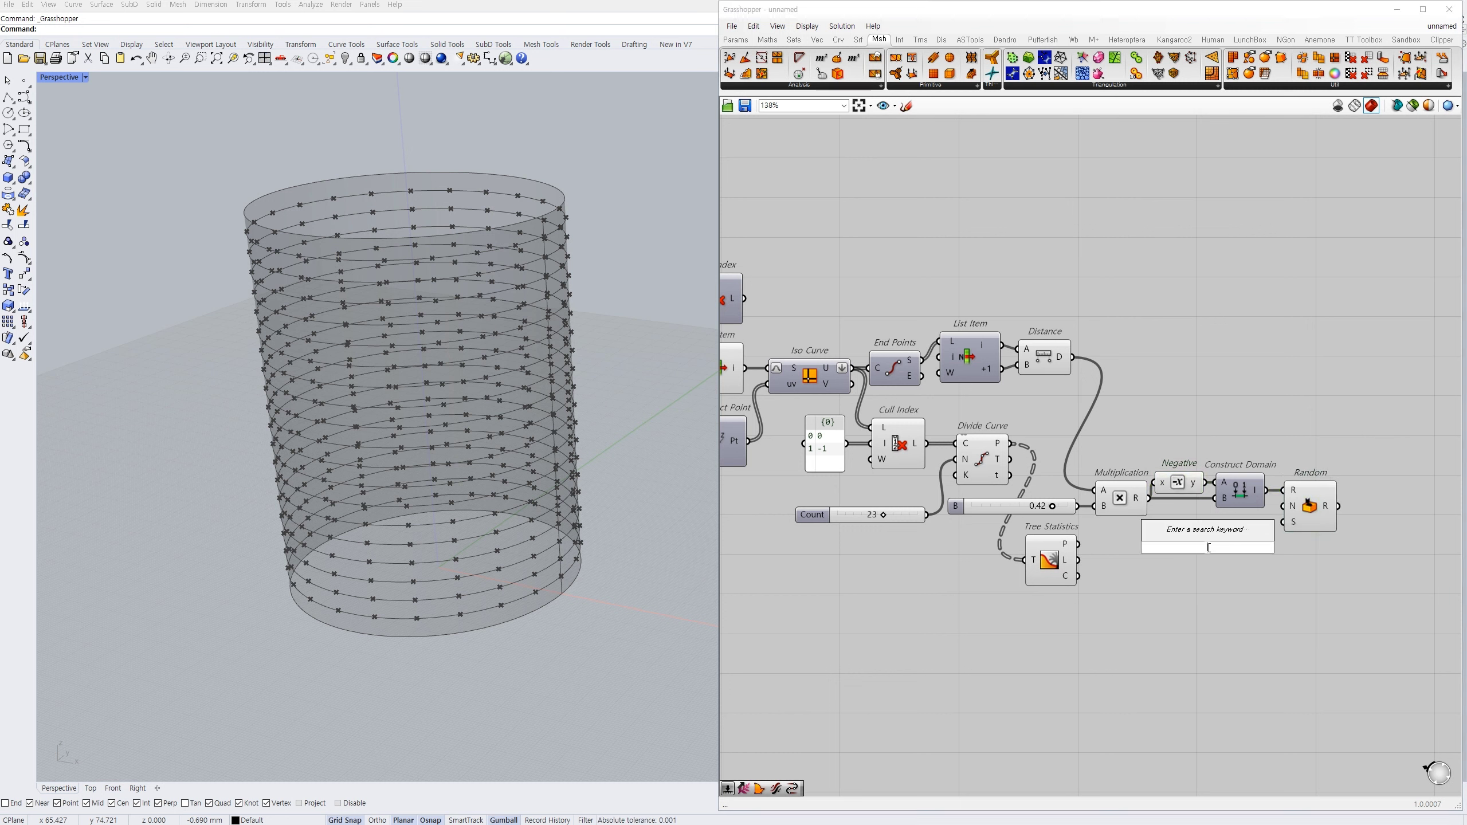
left_click(1177, 615)
left_click_drag(927, 514, 1307, 522)
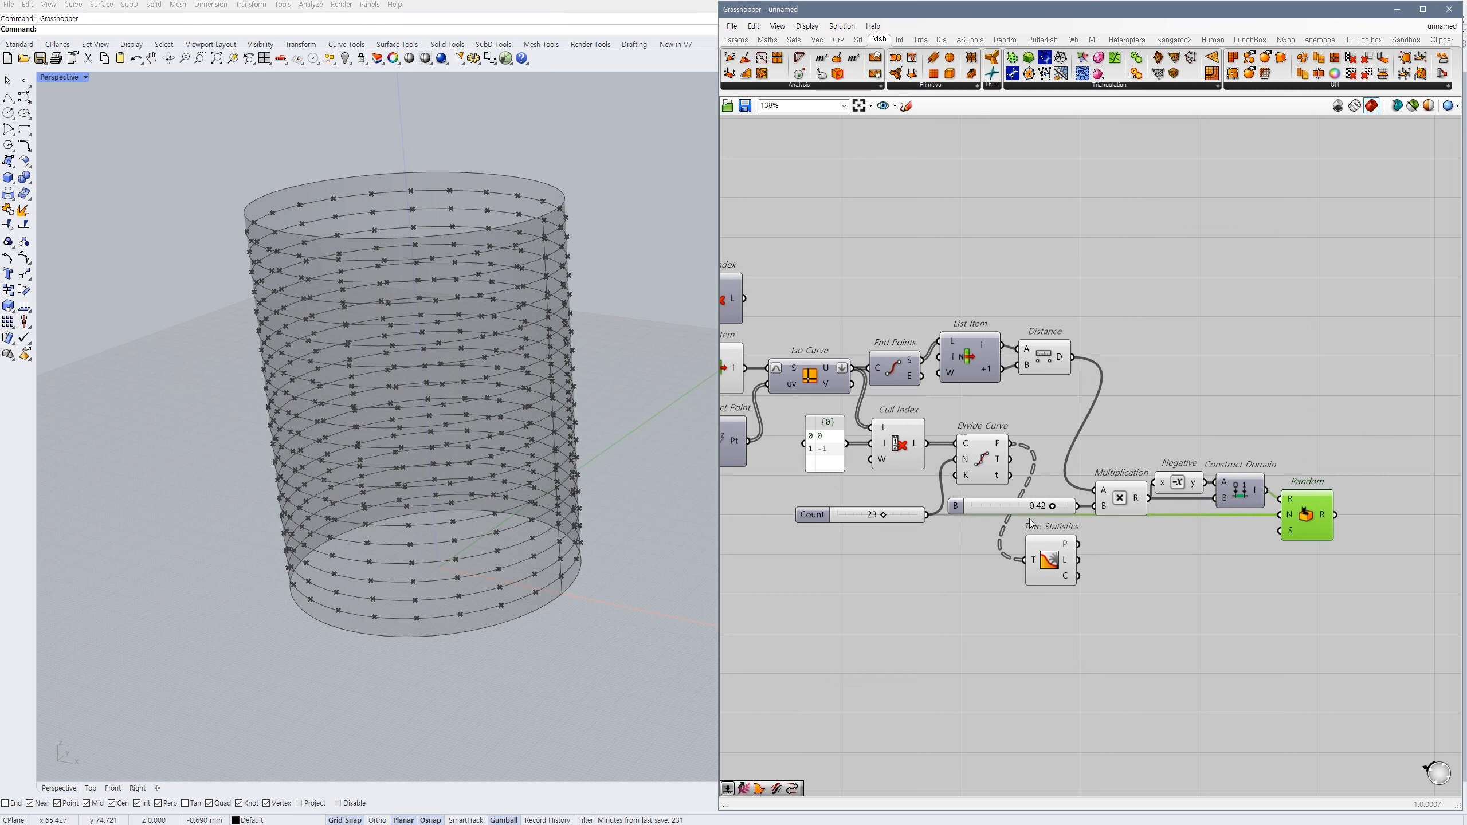
left_click_drag(899, 520, 899, 528)
left_click_drag(1306, 516, 1305, 523)
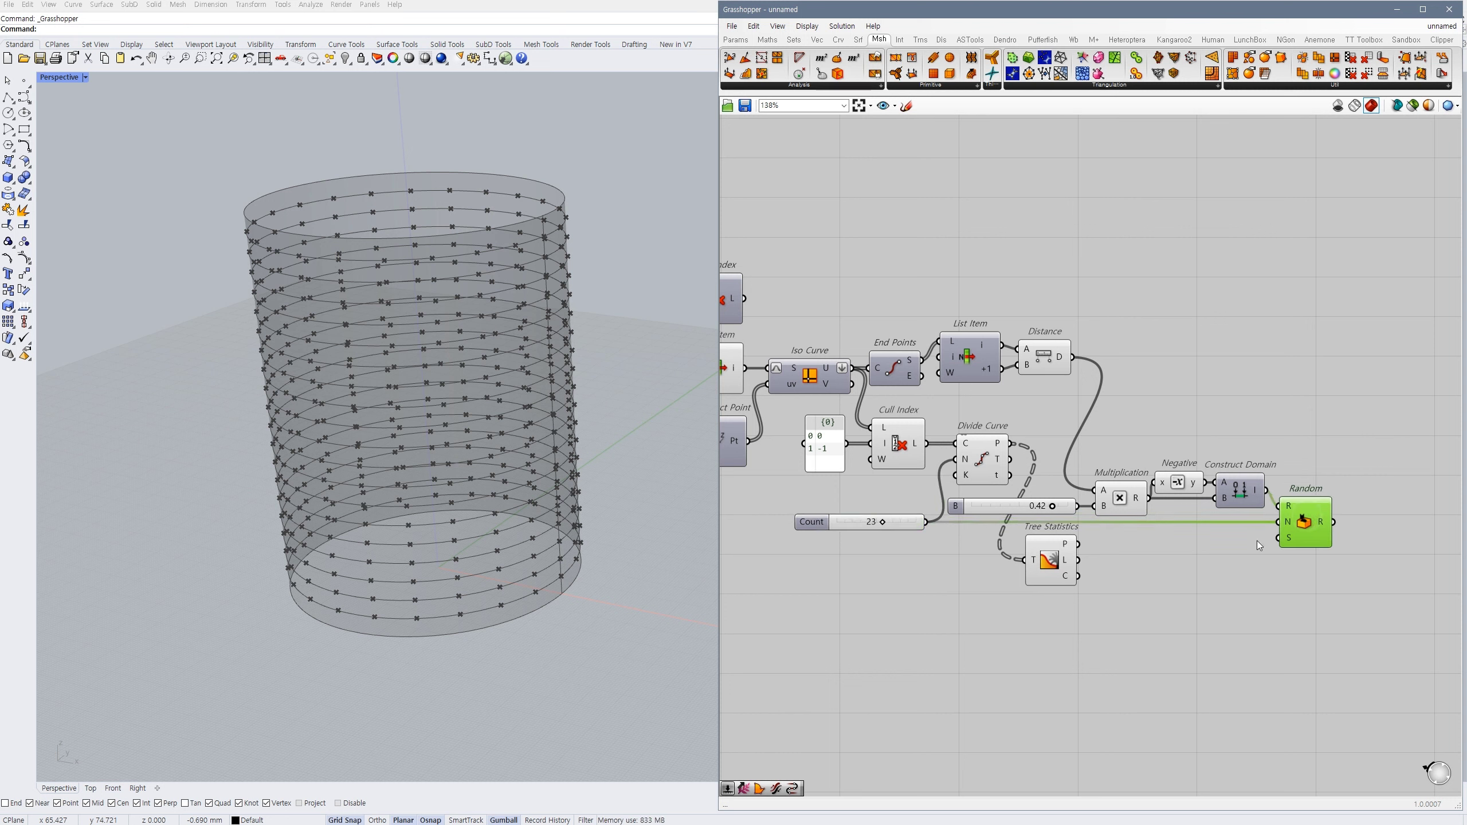
left_click(1257, 544)
- Add a second Random beside Tree Statistics, switch it to integer numbers, and feed its N input from Tree Statistics' C output
left_click_drag(1052, 561, 1056, 567)
left_click(1127, 567)
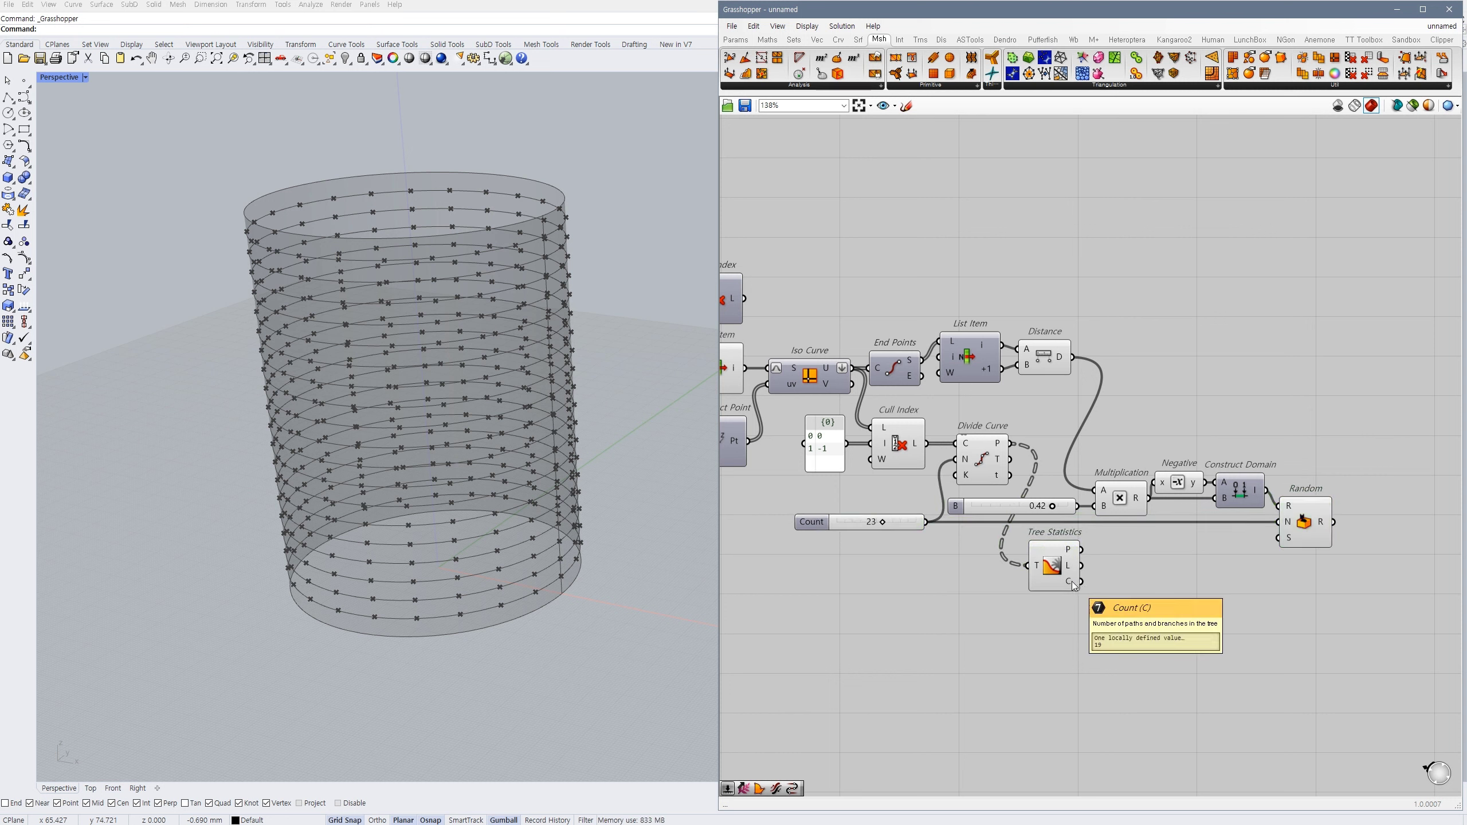
double_click(1141, 579)
type("rand")
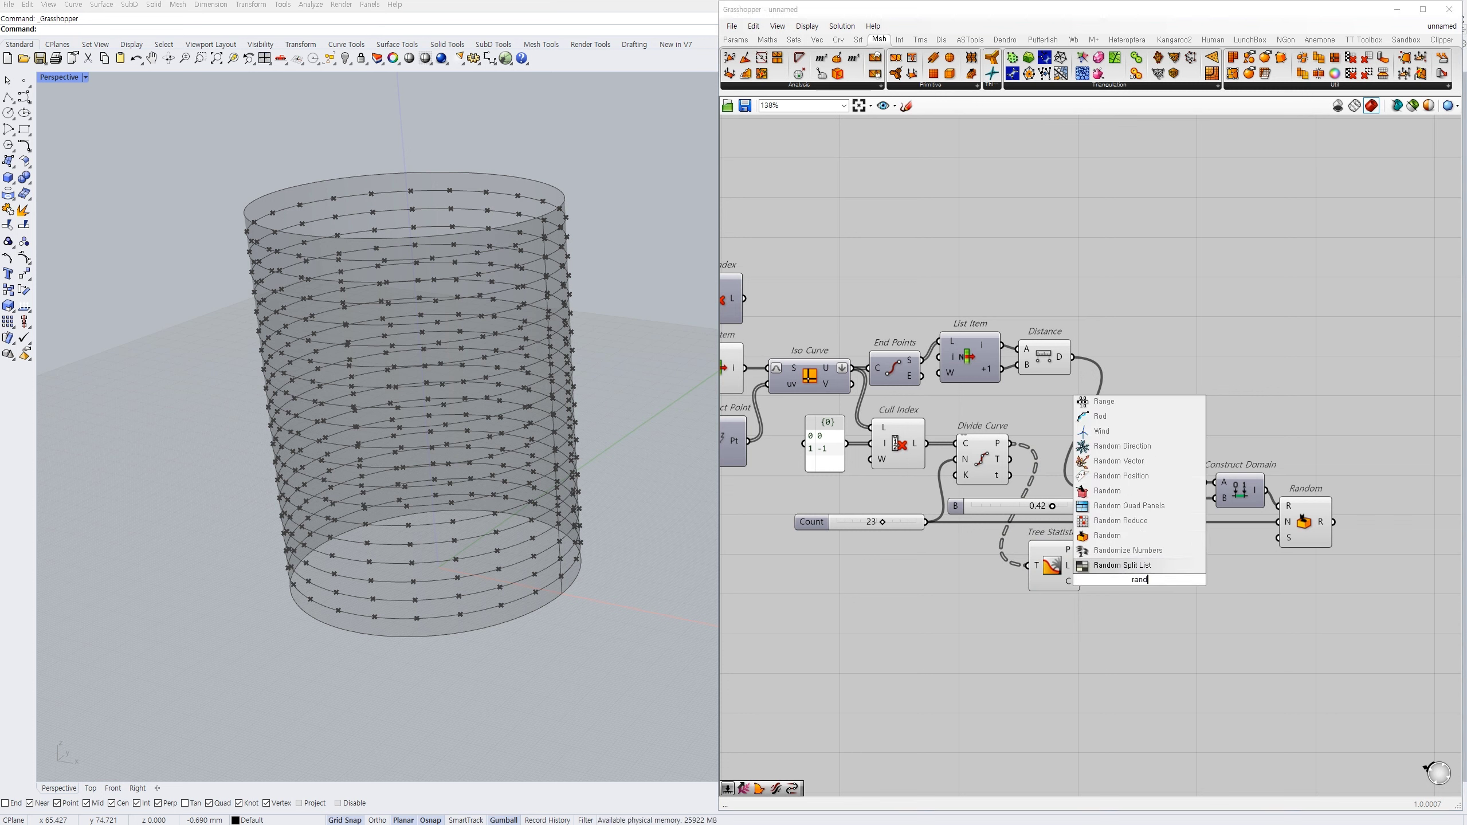
left_click(1108, 535)
right_click(1136, 580)
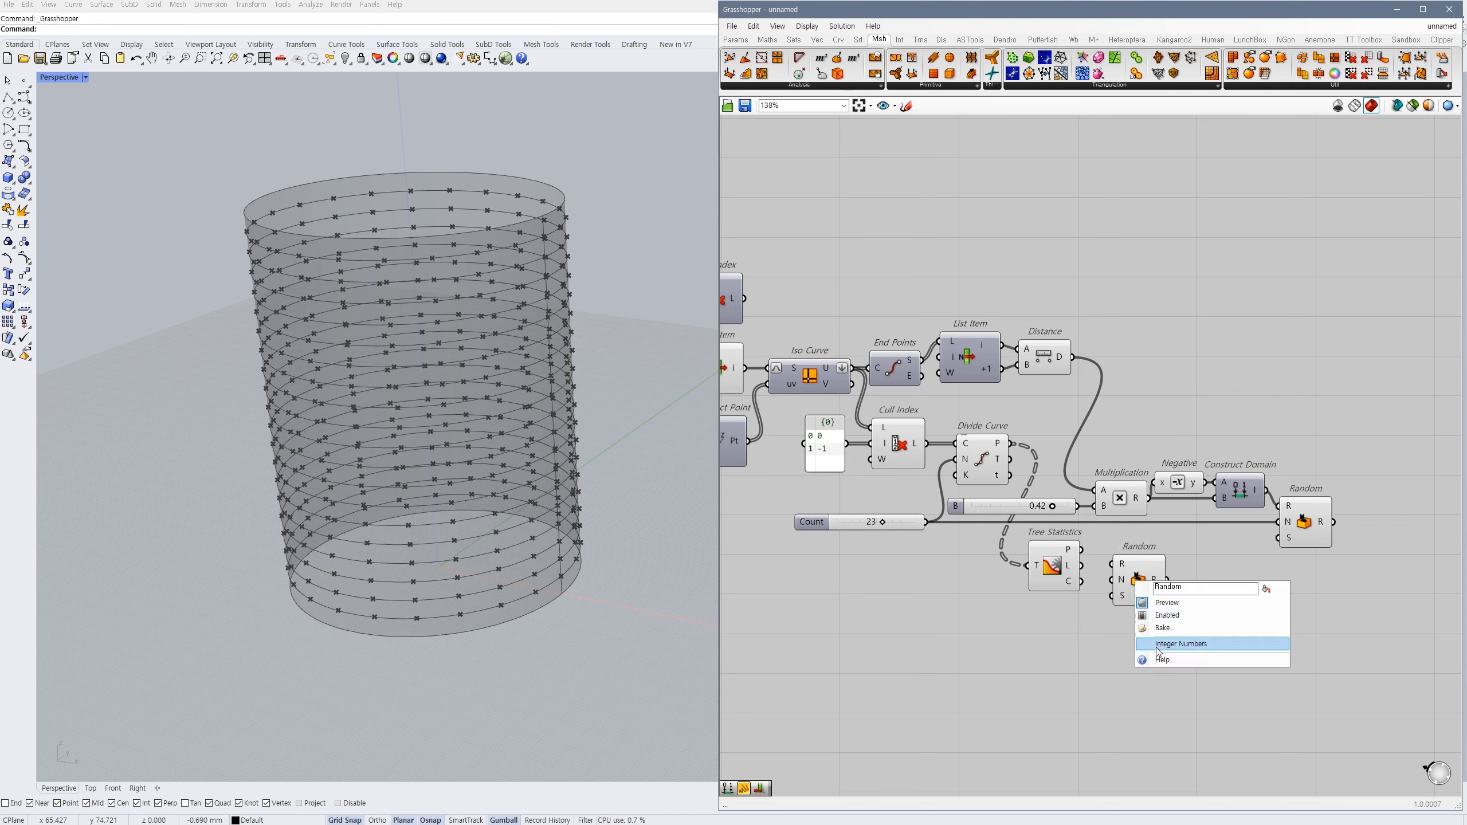
left_click(1168, 650)
left_click_drag(1137, 579, 1167, 593)
left_click(1099, 598)
- Add a panel containing 1000 and connect it to the integer Random's R input
double_click(1122, 565)
type("\"10")
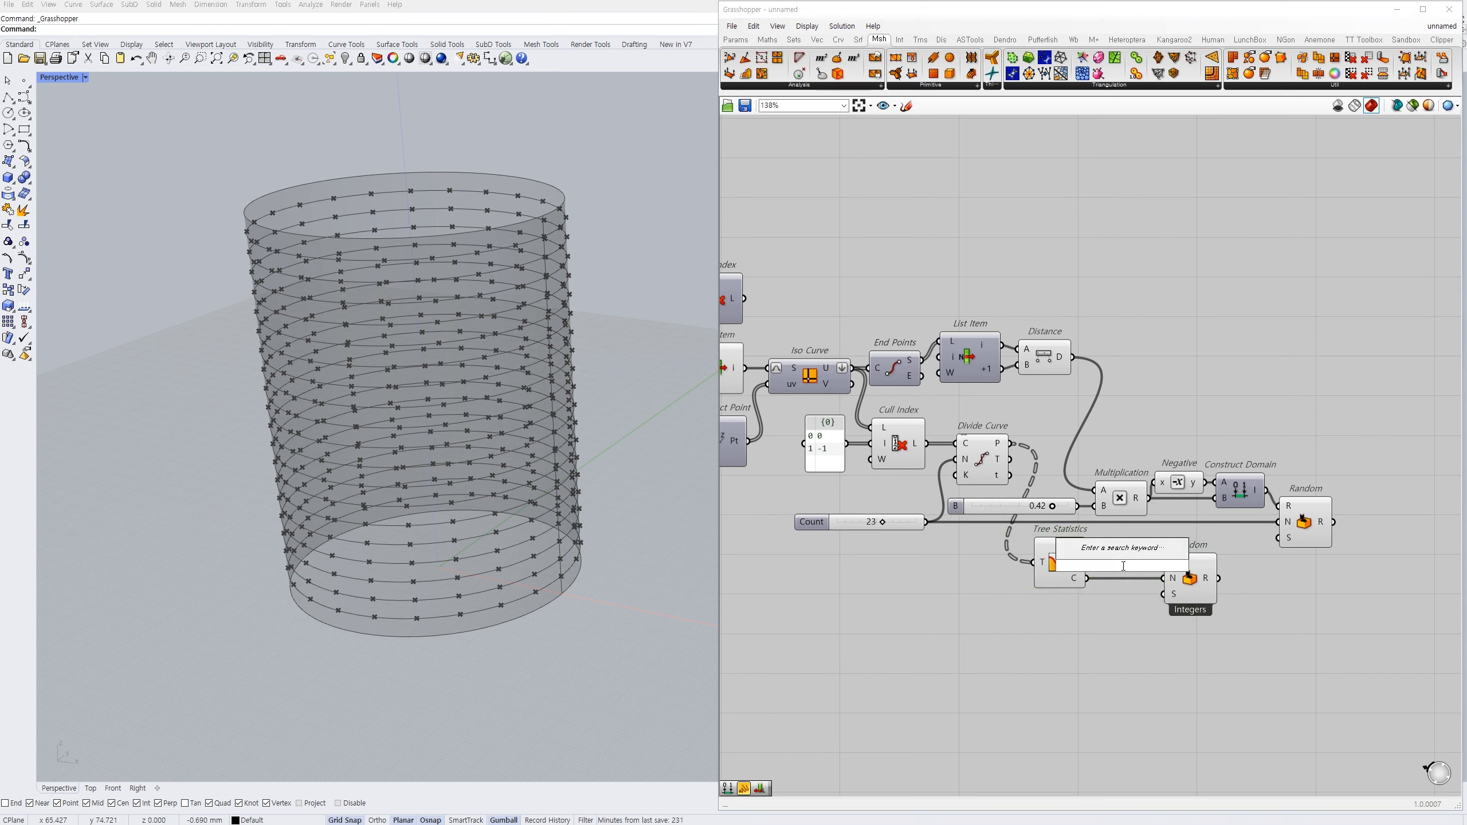
type("0")
key("Return")
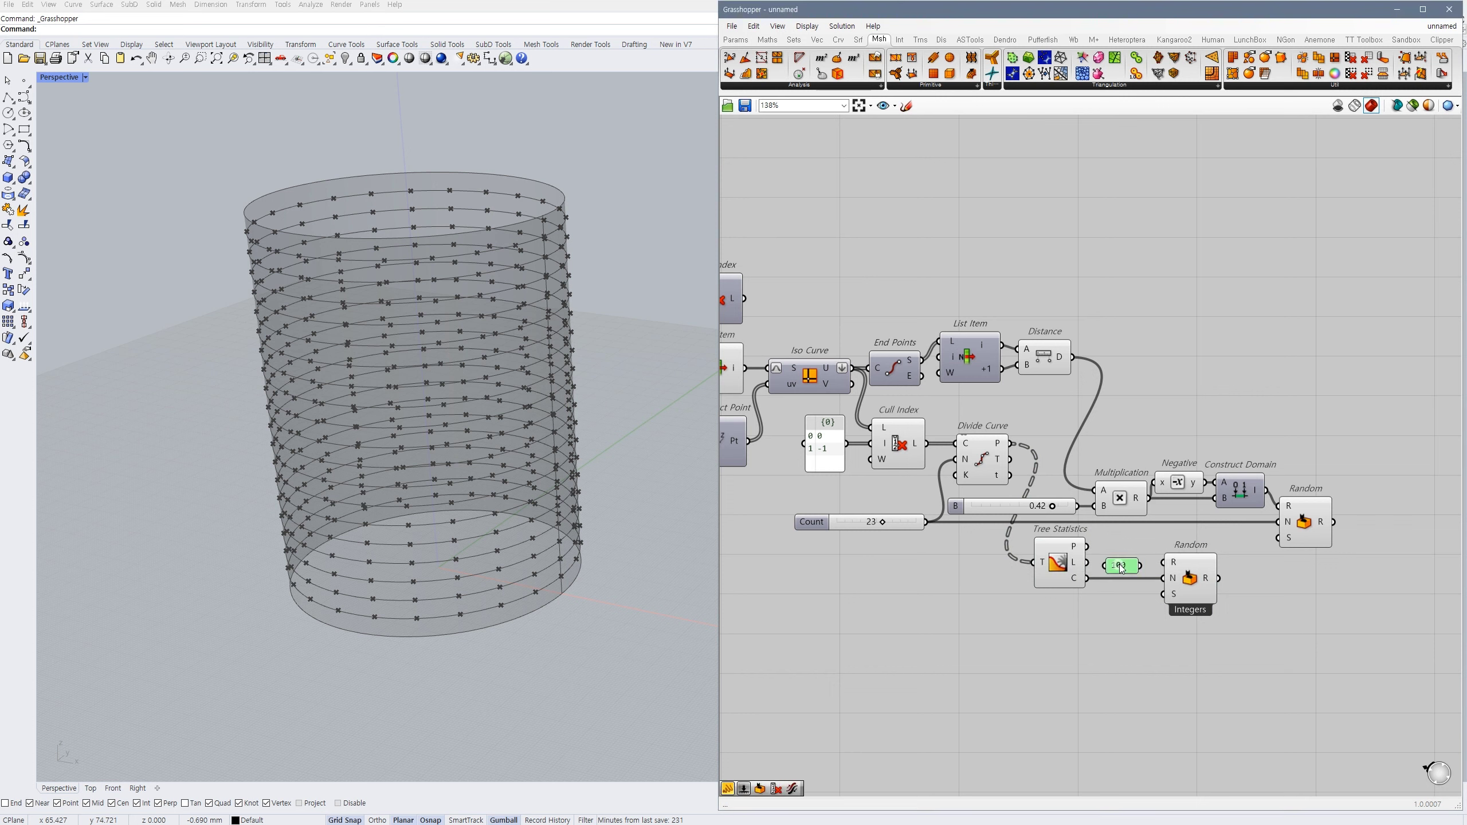
double_click(1123, 567)
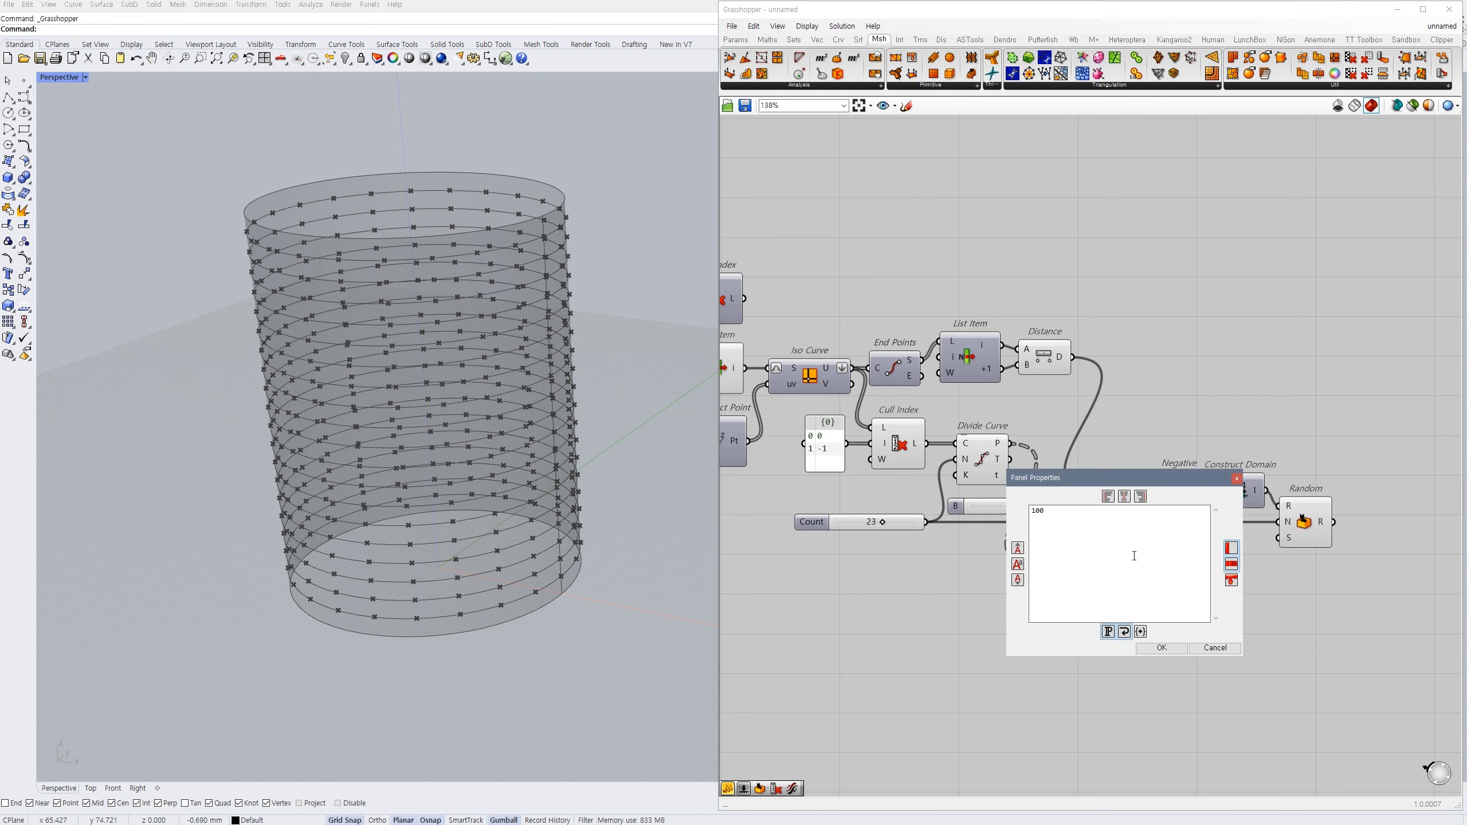
left_click(1158, 648)
scroll(1158, 564, "up", 2)
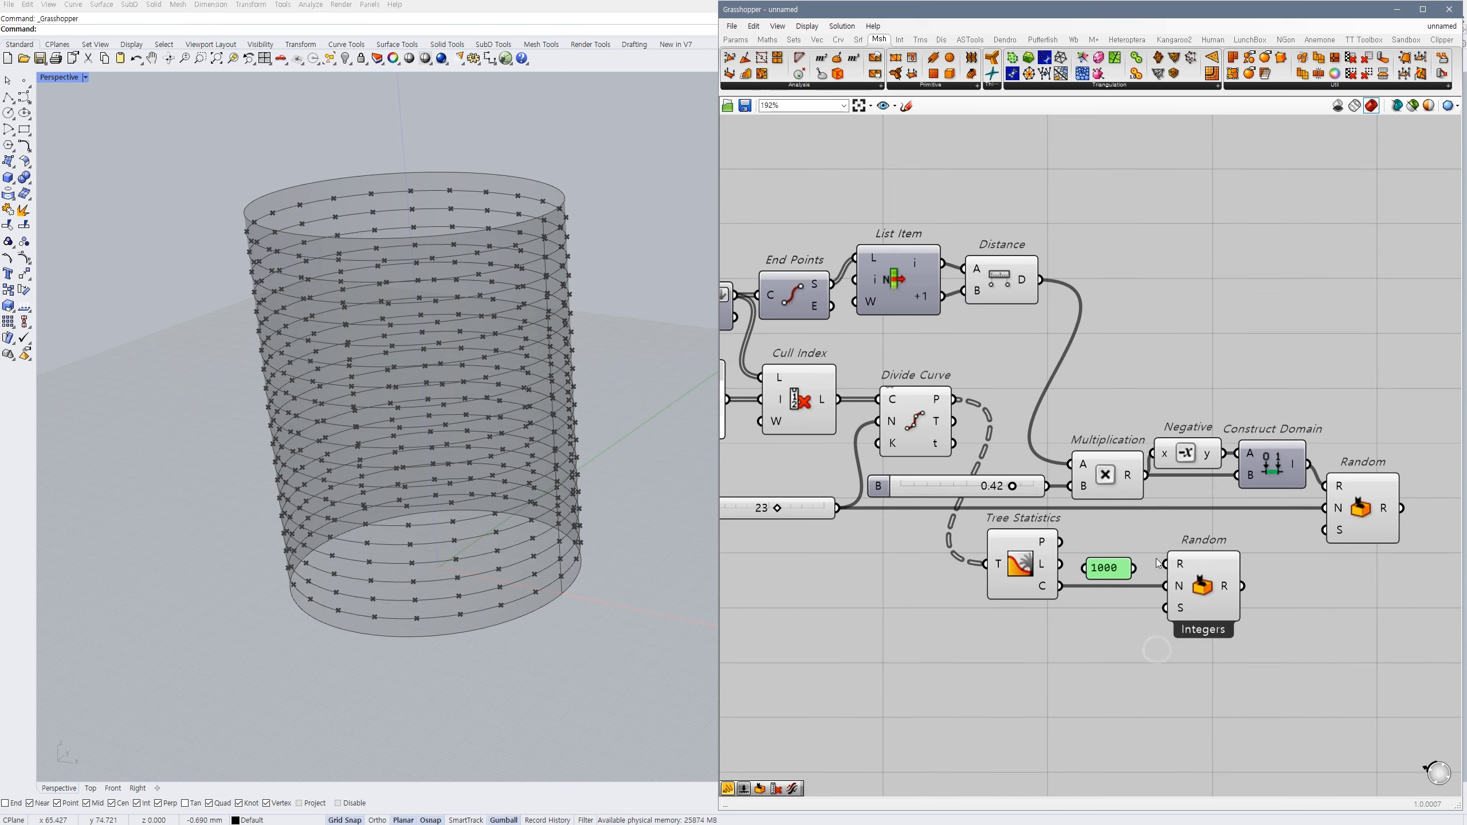
mouse_move(1128, 574)
left_mouse_down()
mouse_move(1145, 580)
mouse_move(1133, 561)
mouse_move(1131, 573)
left_mouse_up()
- Add a Seed slider of 5 to the integer Random's S input and feed that Random's output into the other Random's S input
double_click(1088, 627)
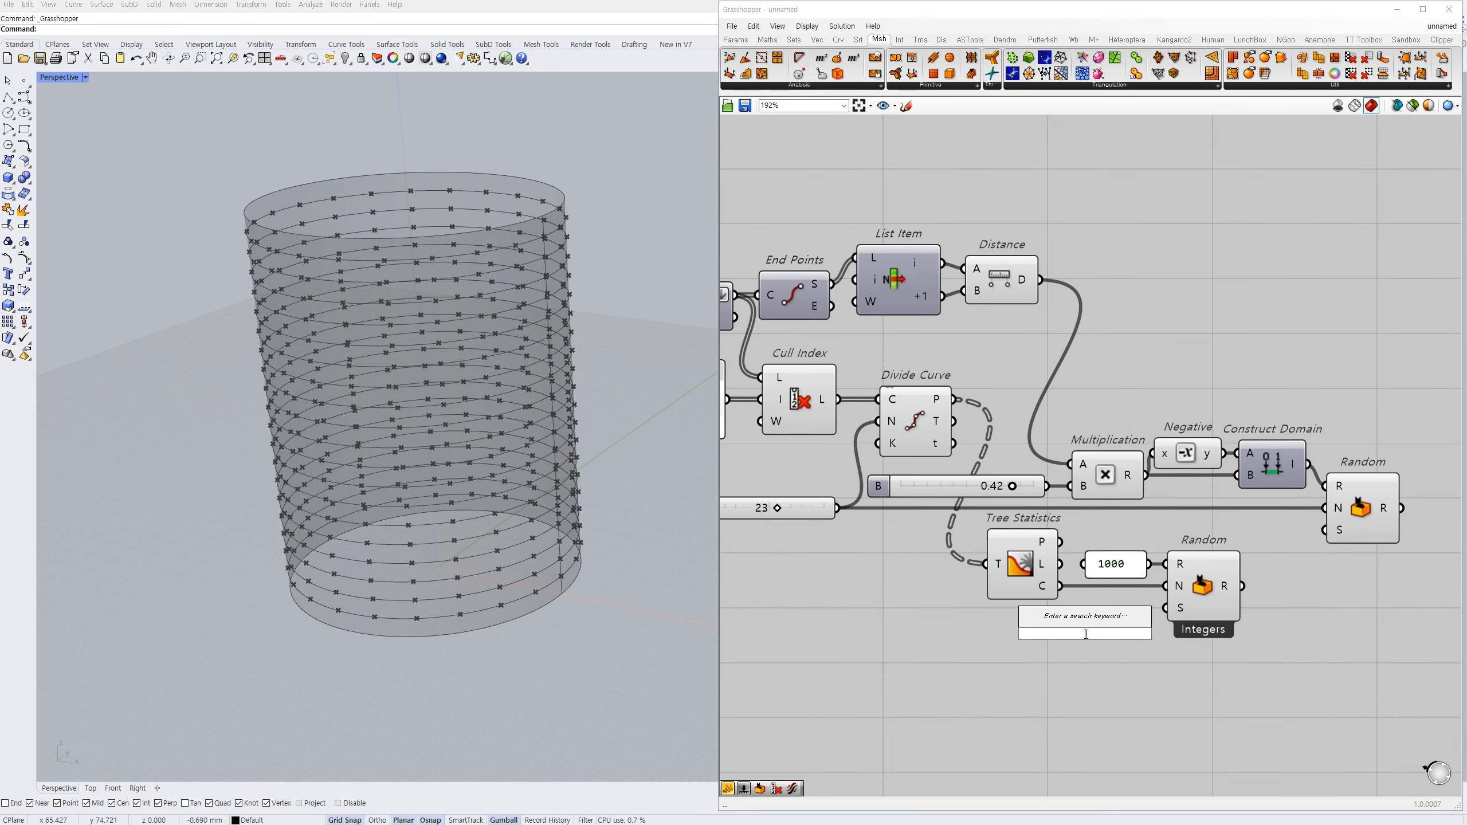
type("5")
key("Return")
left_click_drag(1159, 641, 1112, 630)
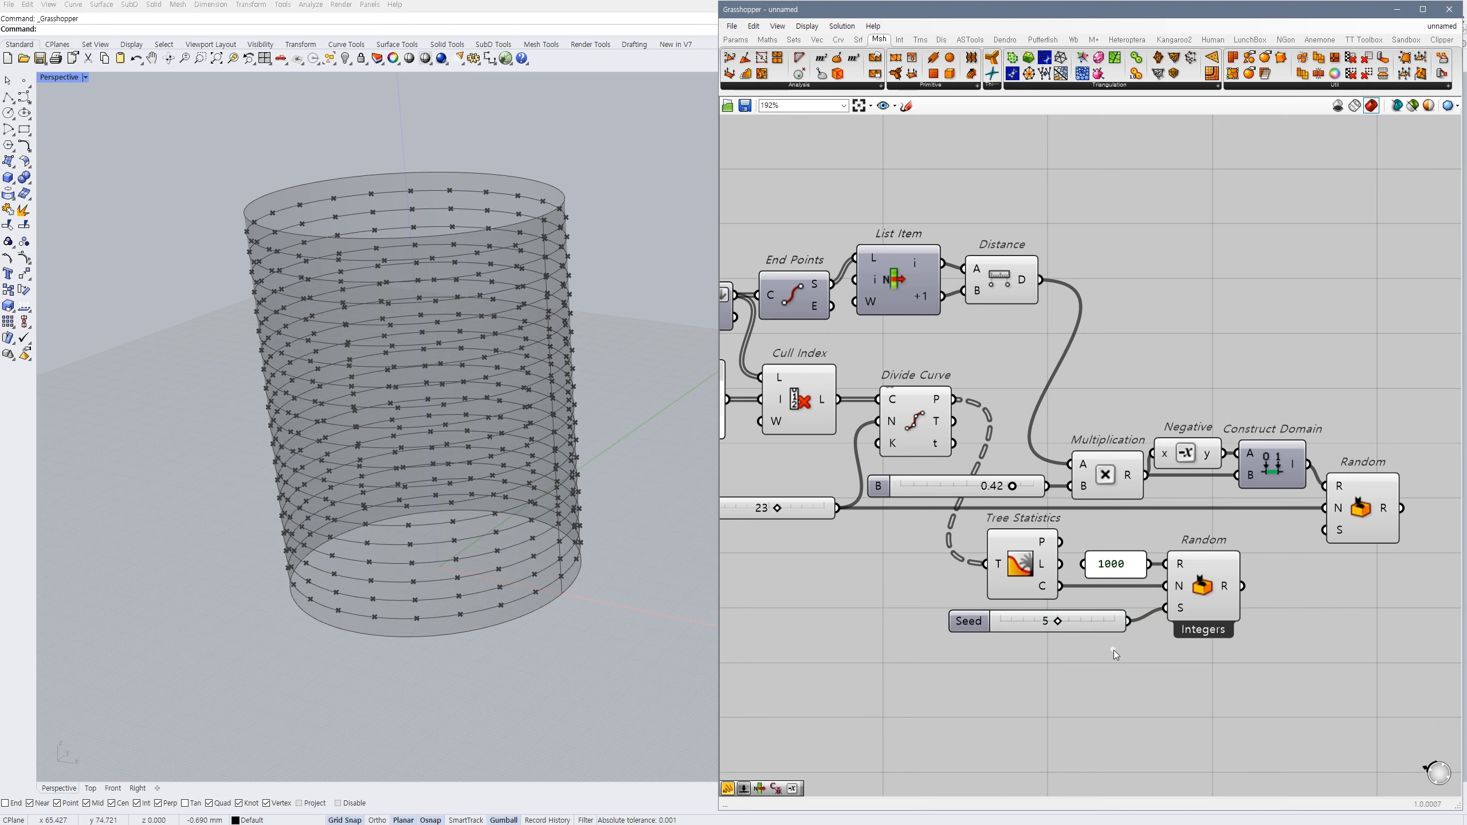
left_click_drag(1254, 573, 1247, 578)
scroll(1222, 573, "down", 2)
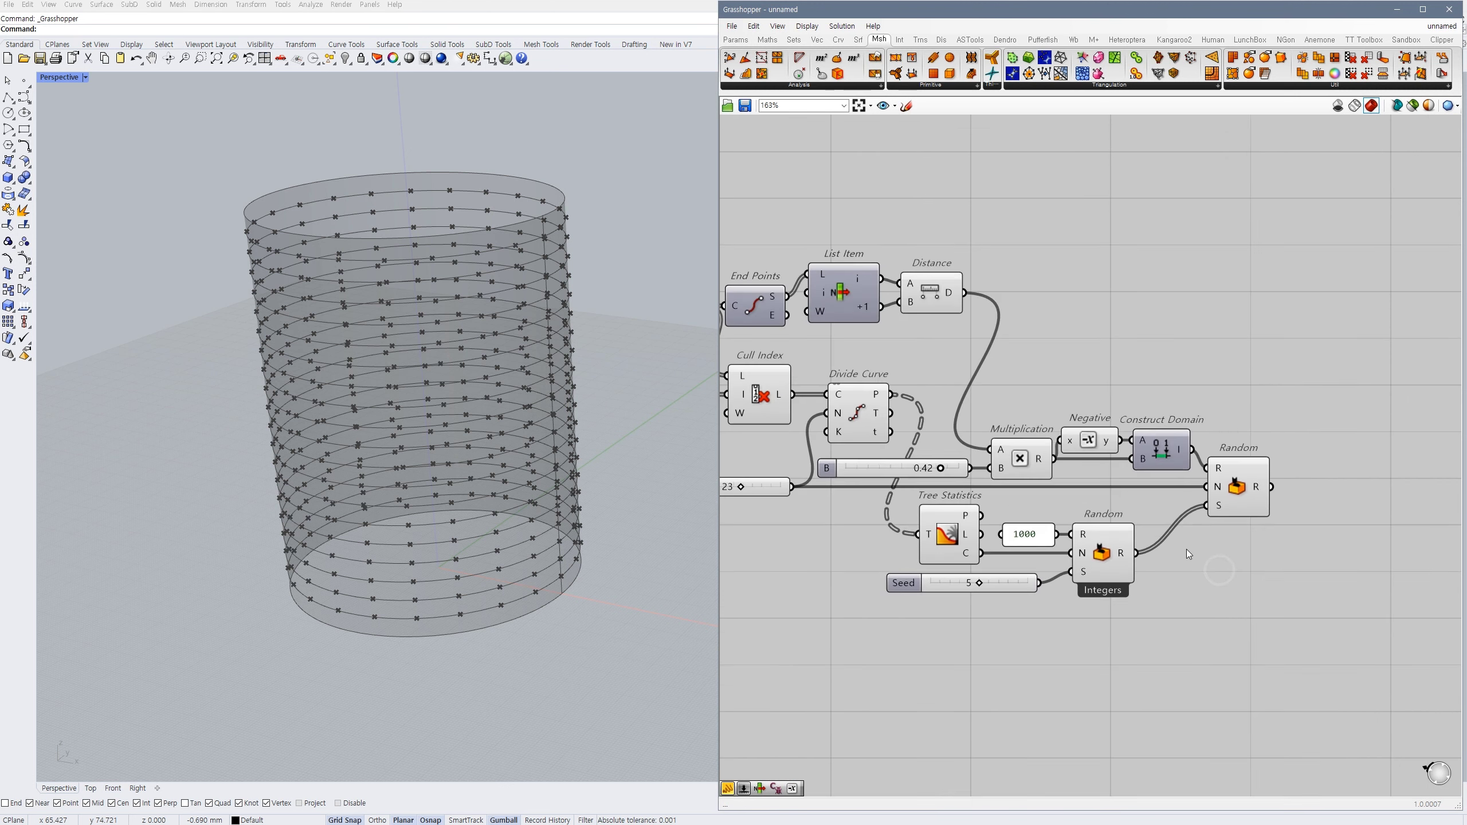
- Add a Unit Z component and feed its F input from the output of the domain-driven Random
left_click(1158, 506)
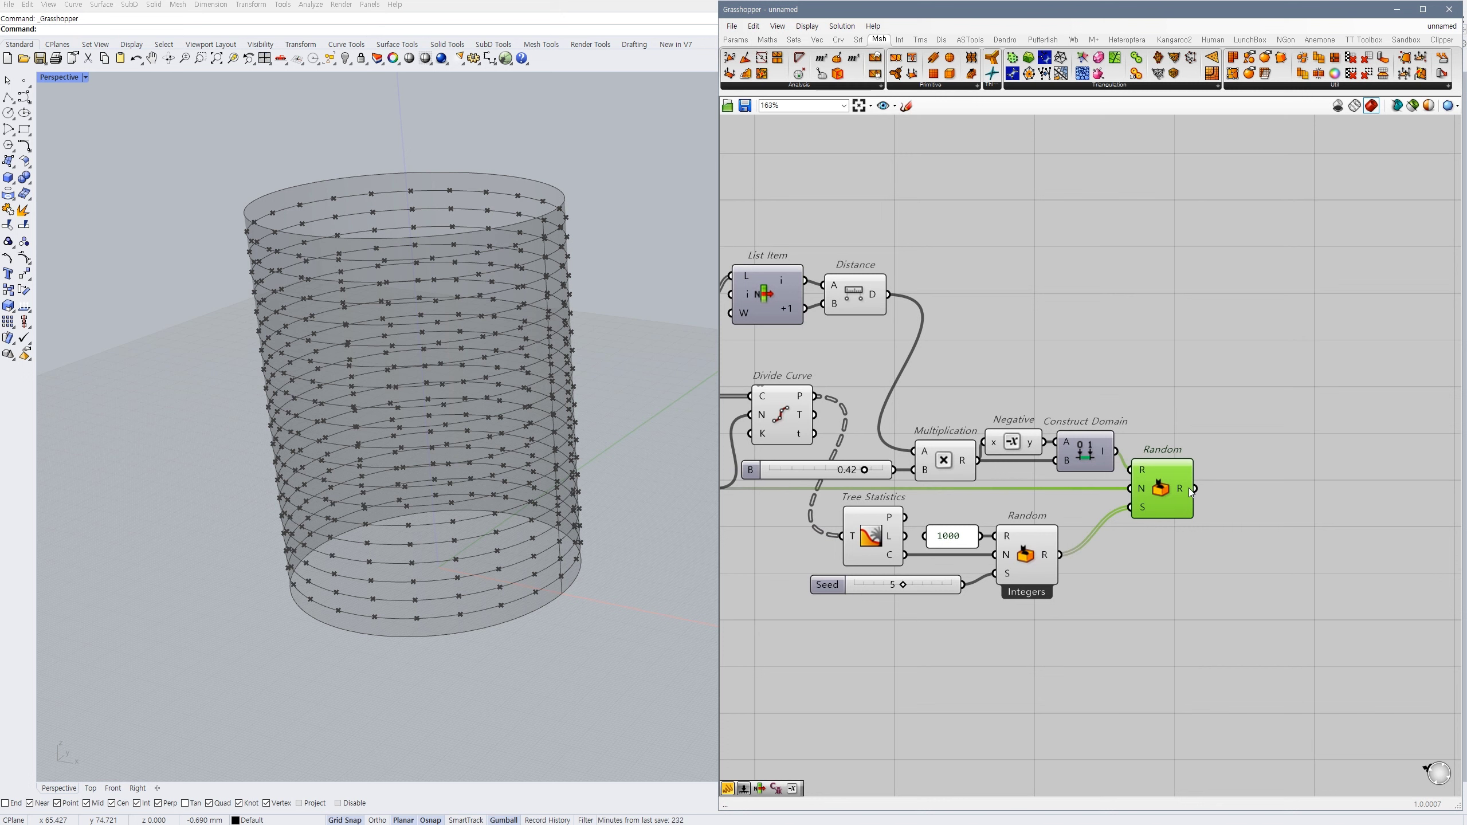
double_click(1238, 489)
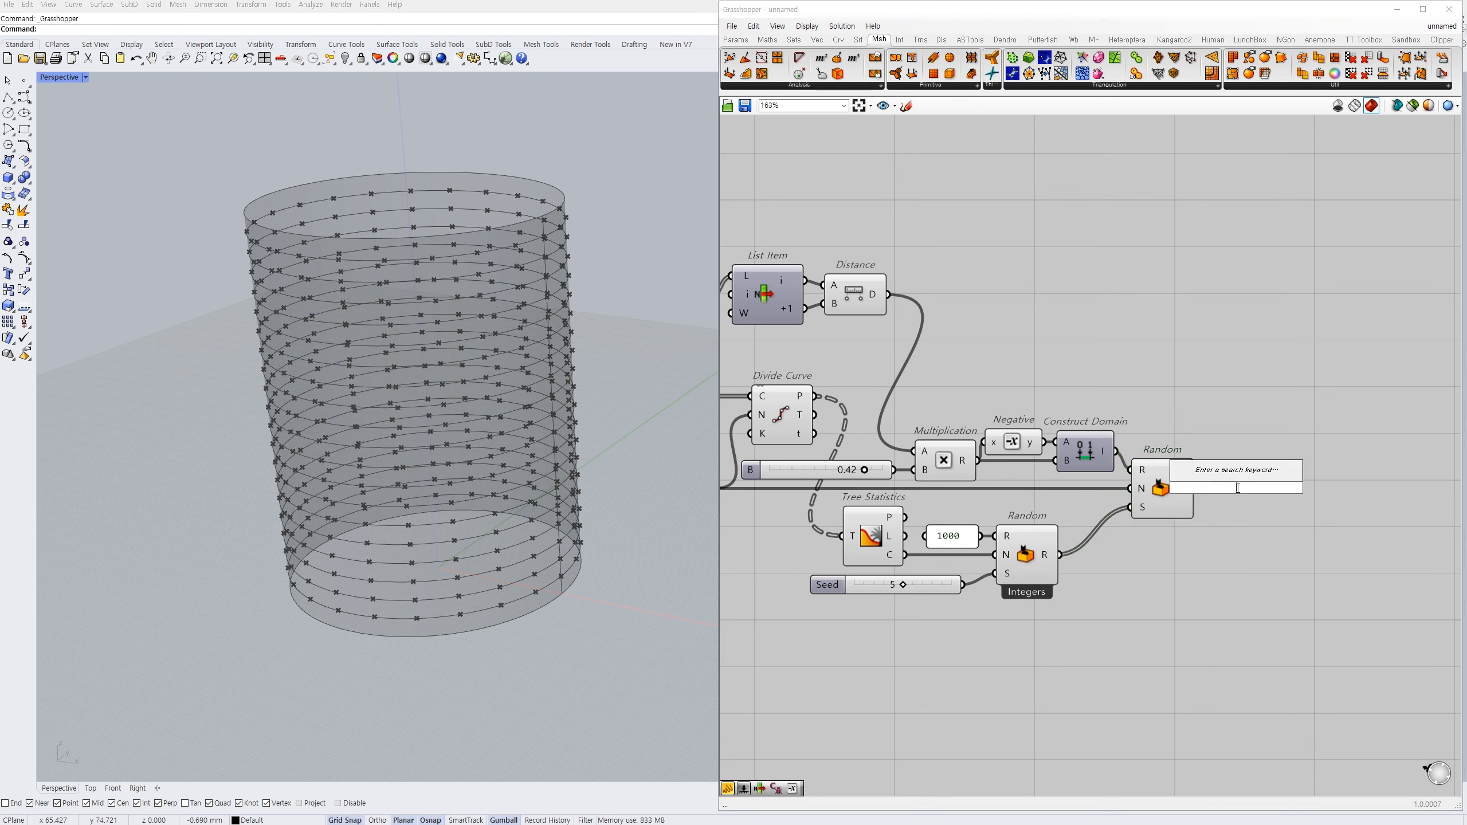
type("x")
key("BackSpace")
type("z")
left_click(1216, 475)
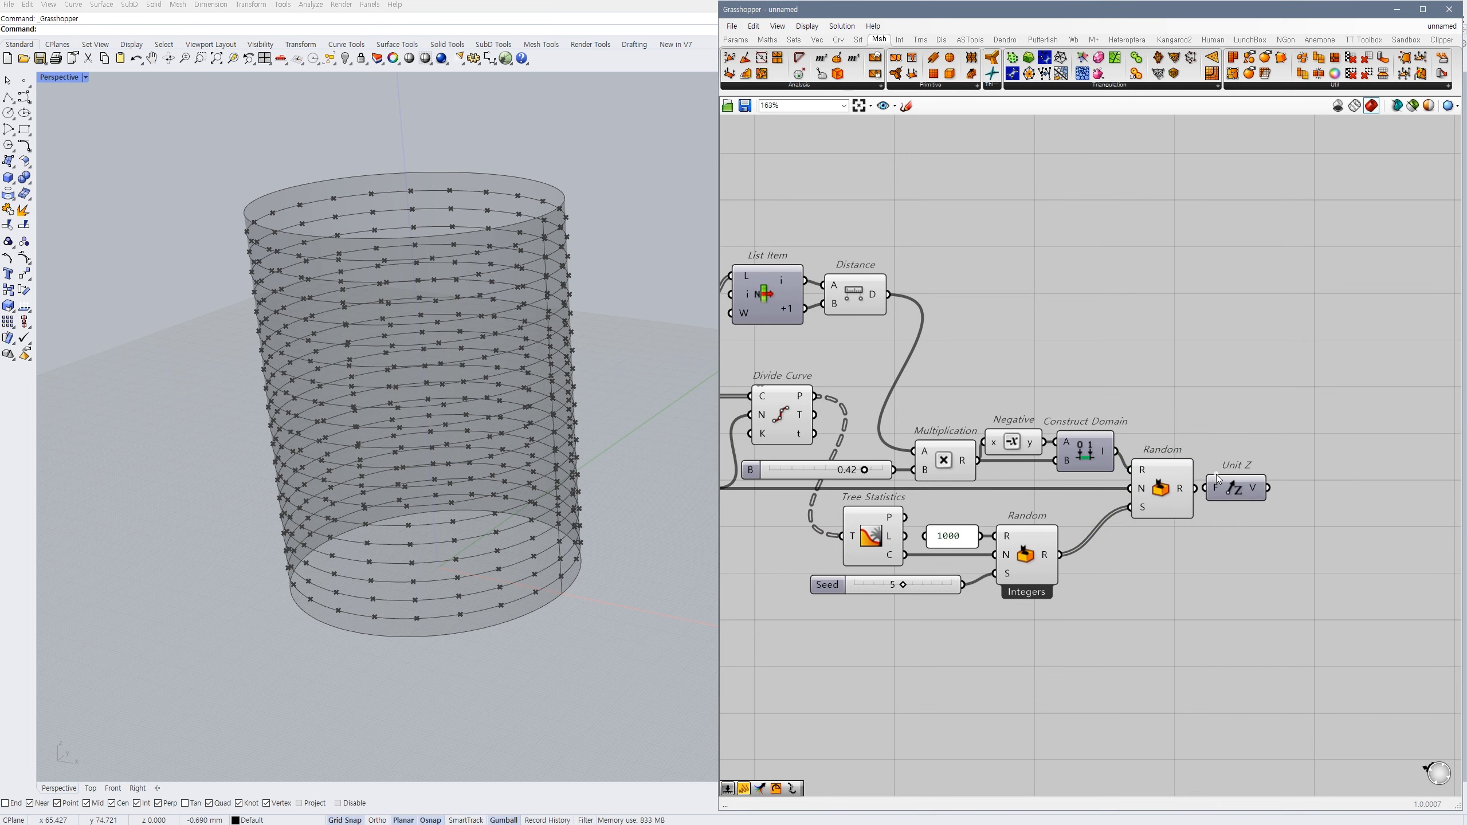
left_click_drag(1203, 494, 1212, 494)
- Add a Move component with Divide Curve's points as its geometry and Unit Z's vector as its T input
double_click(1265, 420)
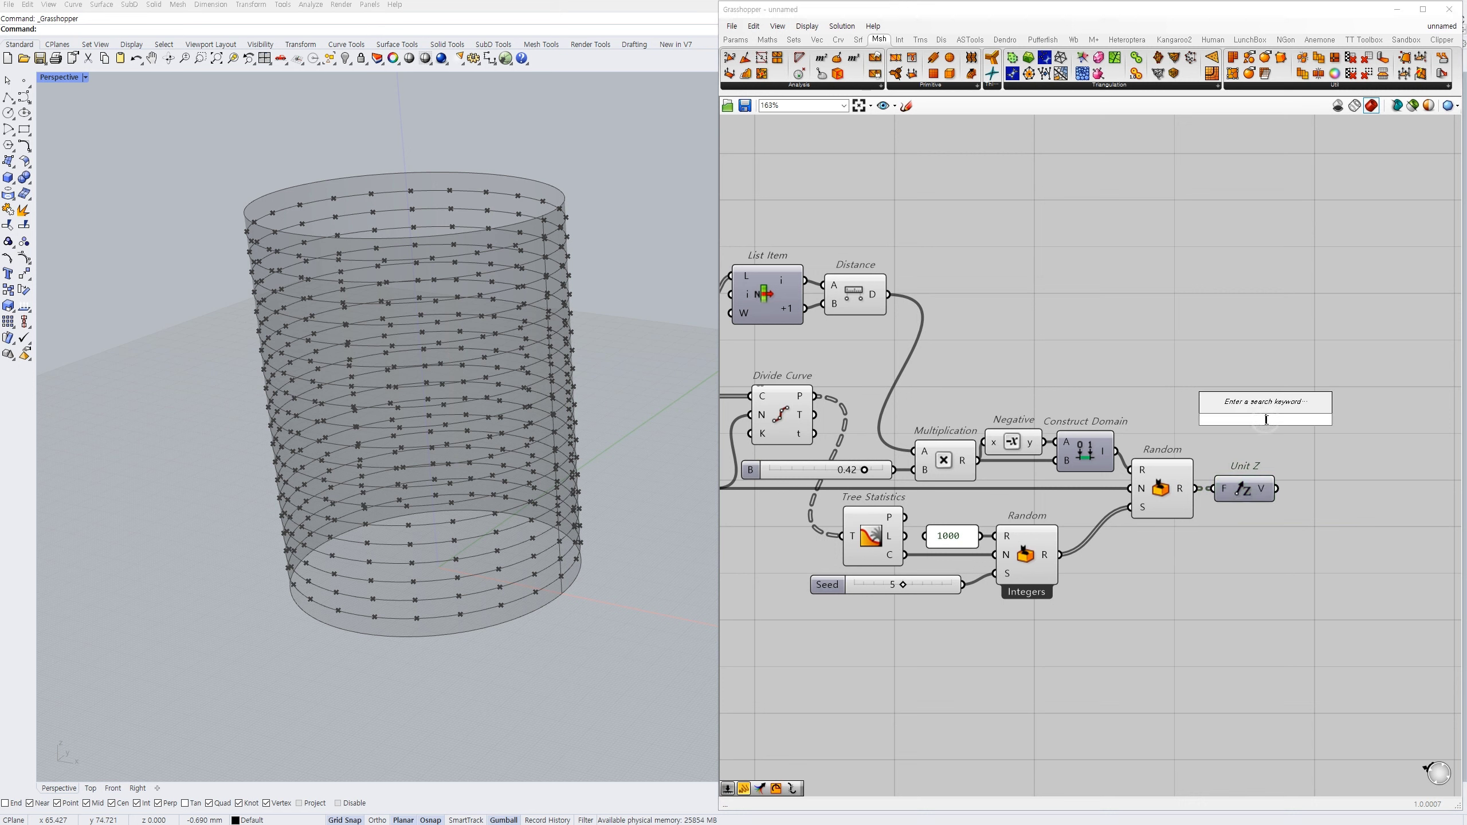
type("move")
key("Return")
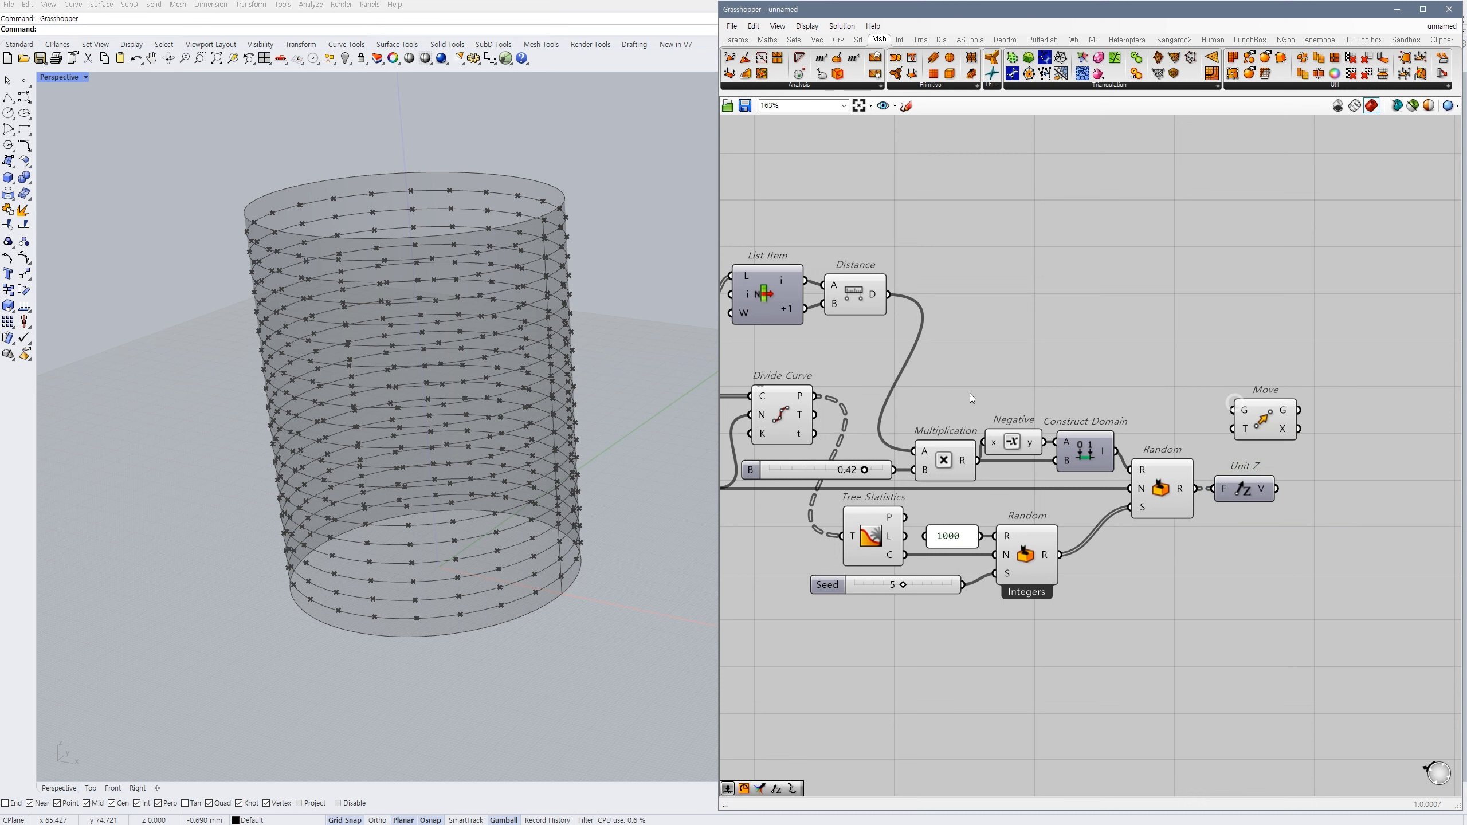
left_click_drag(819, 401, 1275, 488)
left_click(1297, 439)
left_click_drag(1310, 415, 1289, 415)
- Hide the preview of the Divide Curve component so only the moved points are drawn
left_click(1317, 477)
scroll(980, 451, "down", 2)
left_click(841, 431)
scroll(534, 592, "up", 3)
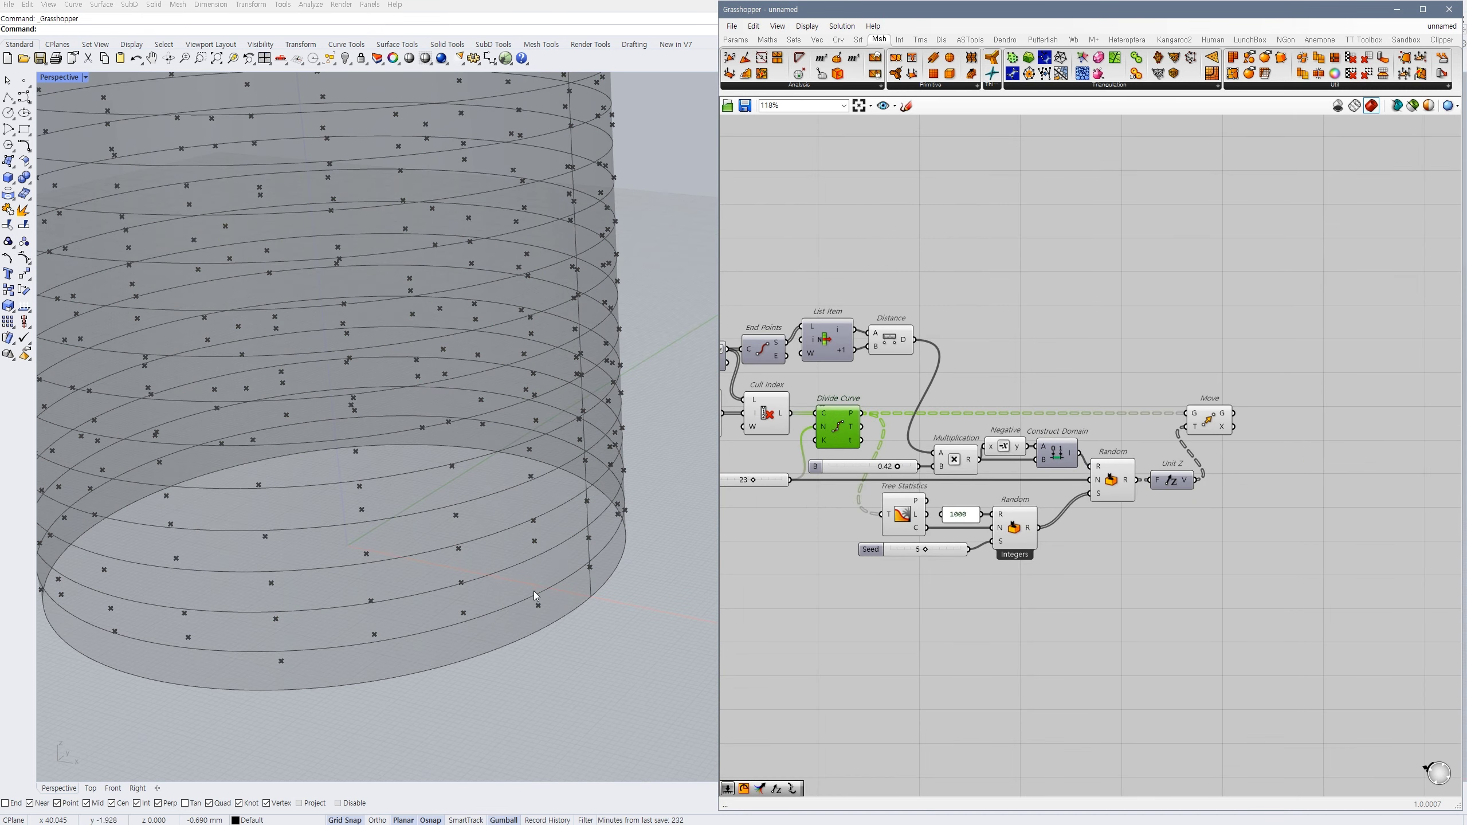
- Examine how the moved points are offset vertically from the iso curves around the cup wall
right_click_drag(564, 554, 603, 536)
right_click_drag(1247, 505, 1218, 521)
left_click(1204, 539)
right_click_drag(578, 526, 545, 508)
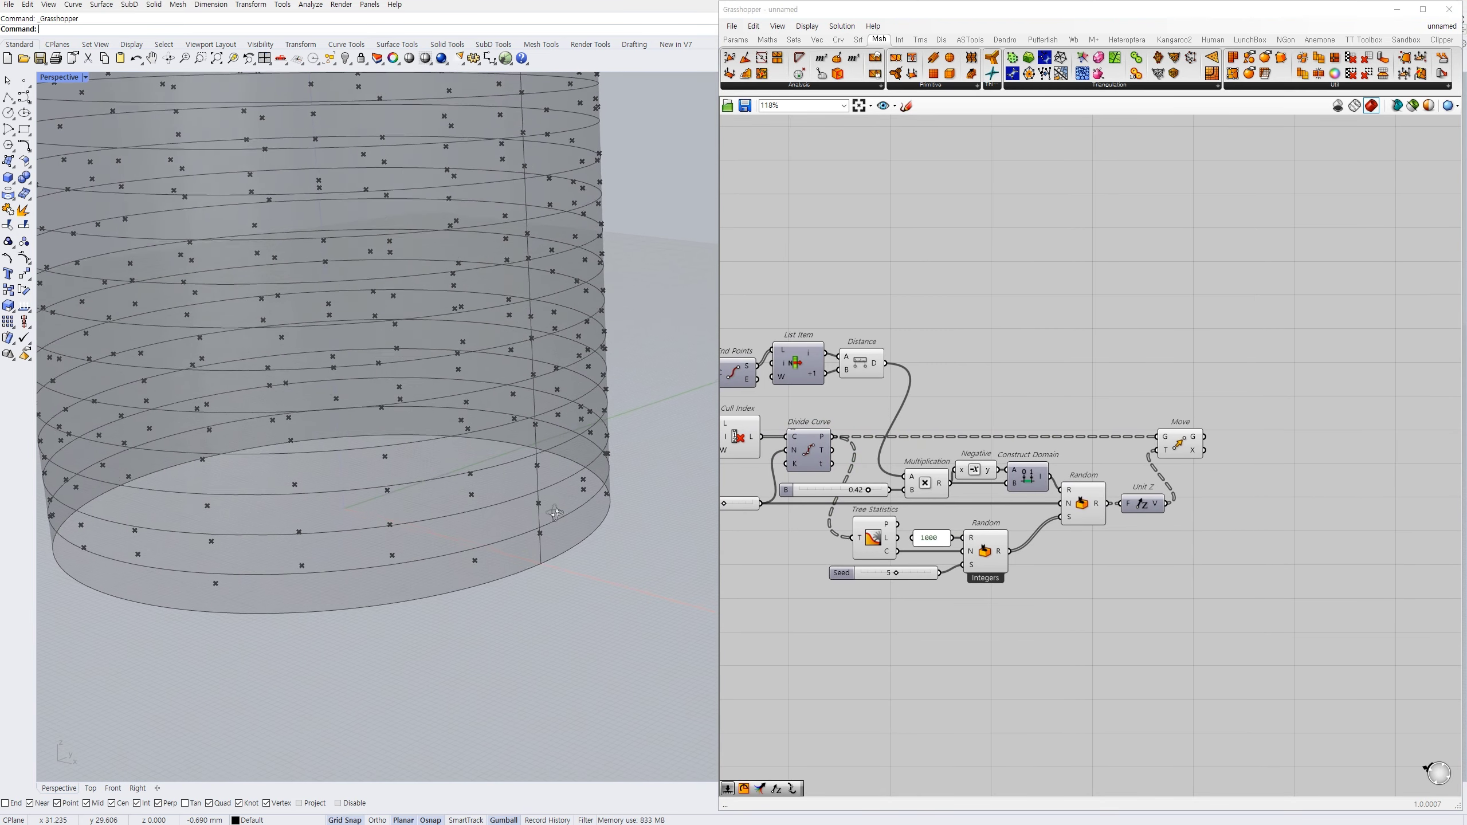
left_click(1223, 570)
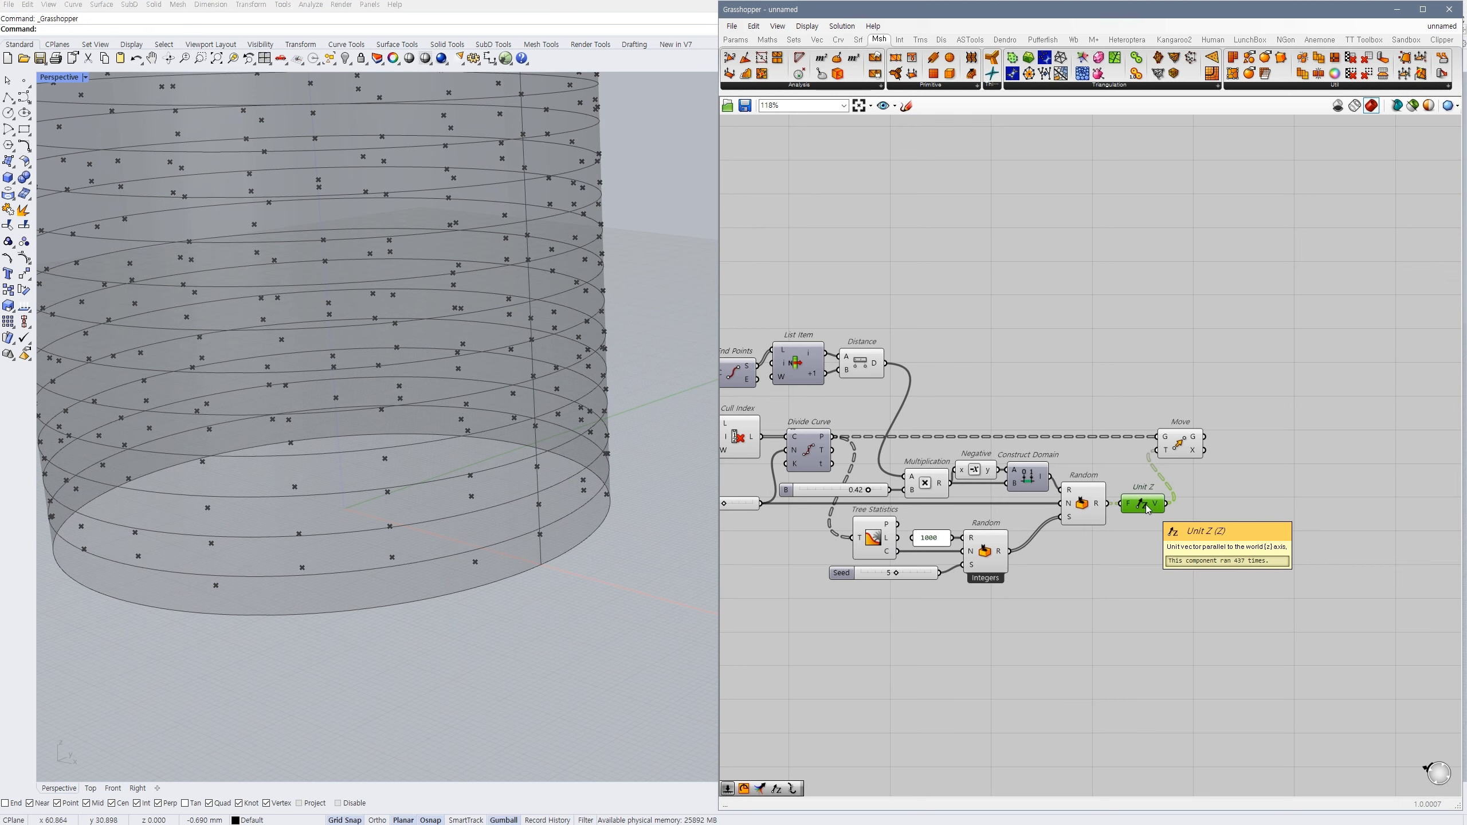
scroll(567, 550, "down", 4)
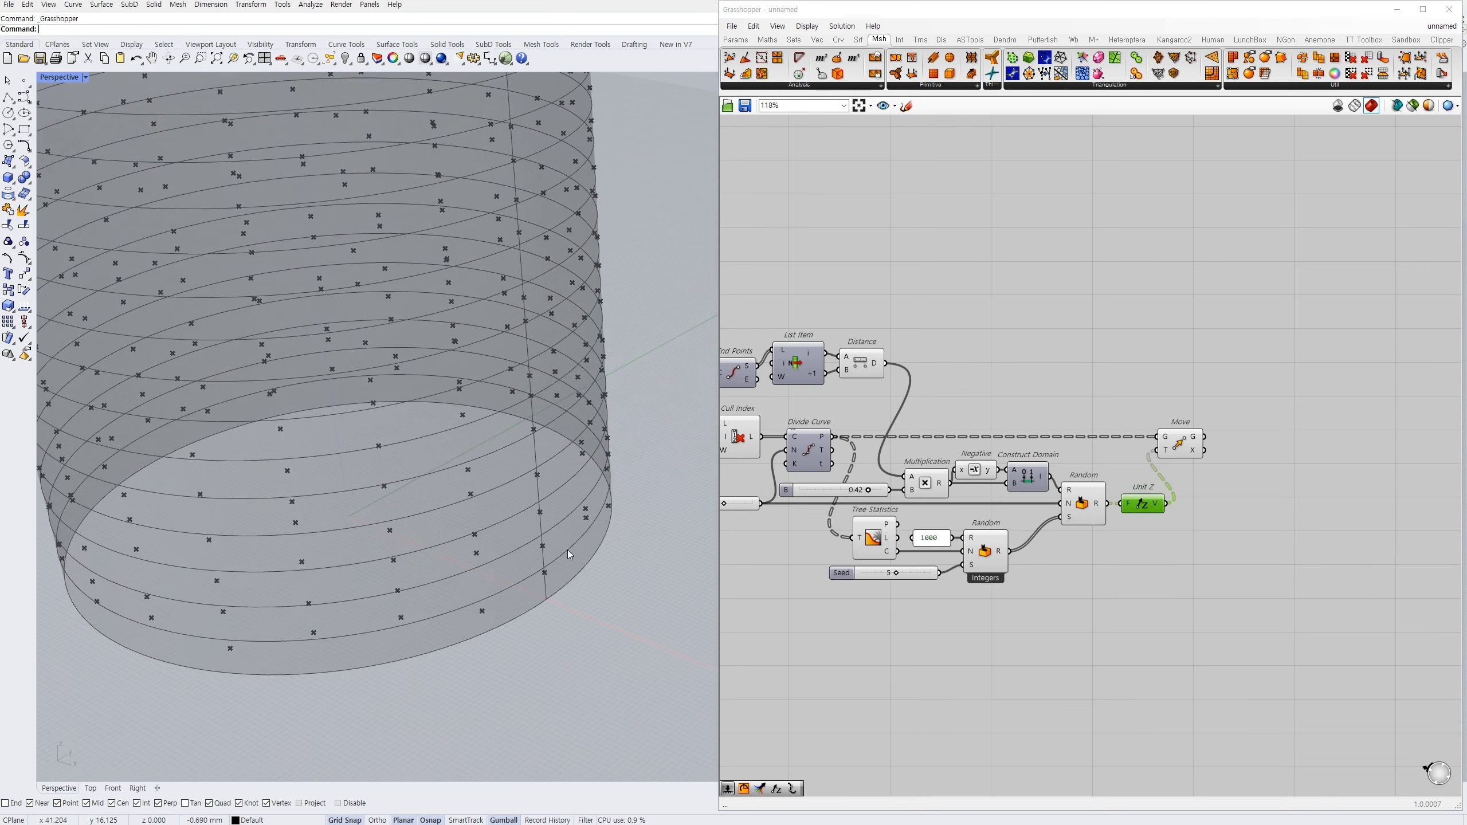
right_click_drag(1202, 518, 1161, 545)
left_click(1162, 546)
- Add a Nurbs Curve component with its V input fed from Move's G output, and hide Move's preview
right_click_drag(1223, 459, 1280, 442)
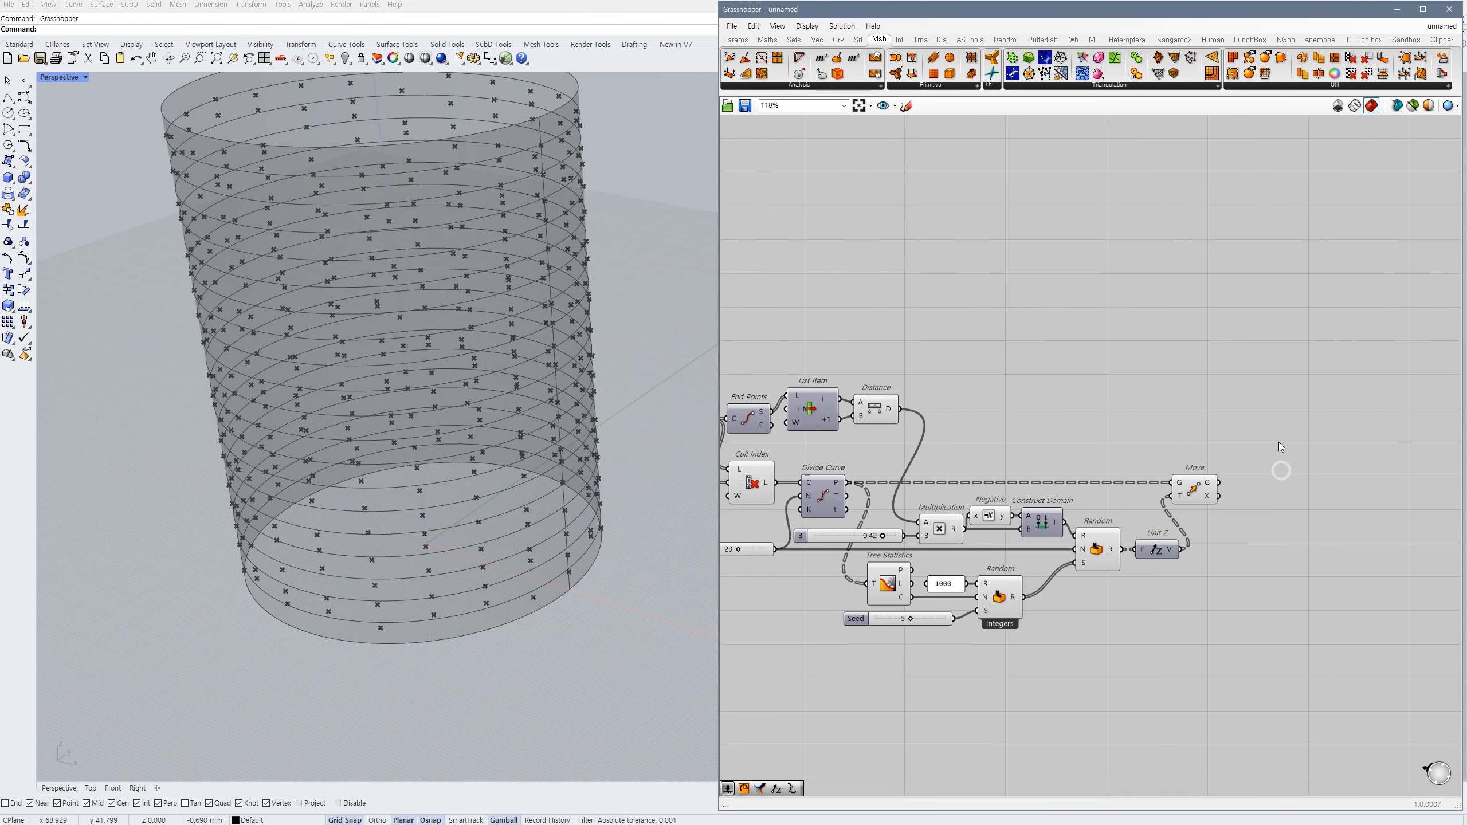
double_click(1279, 442)
type("nurb")
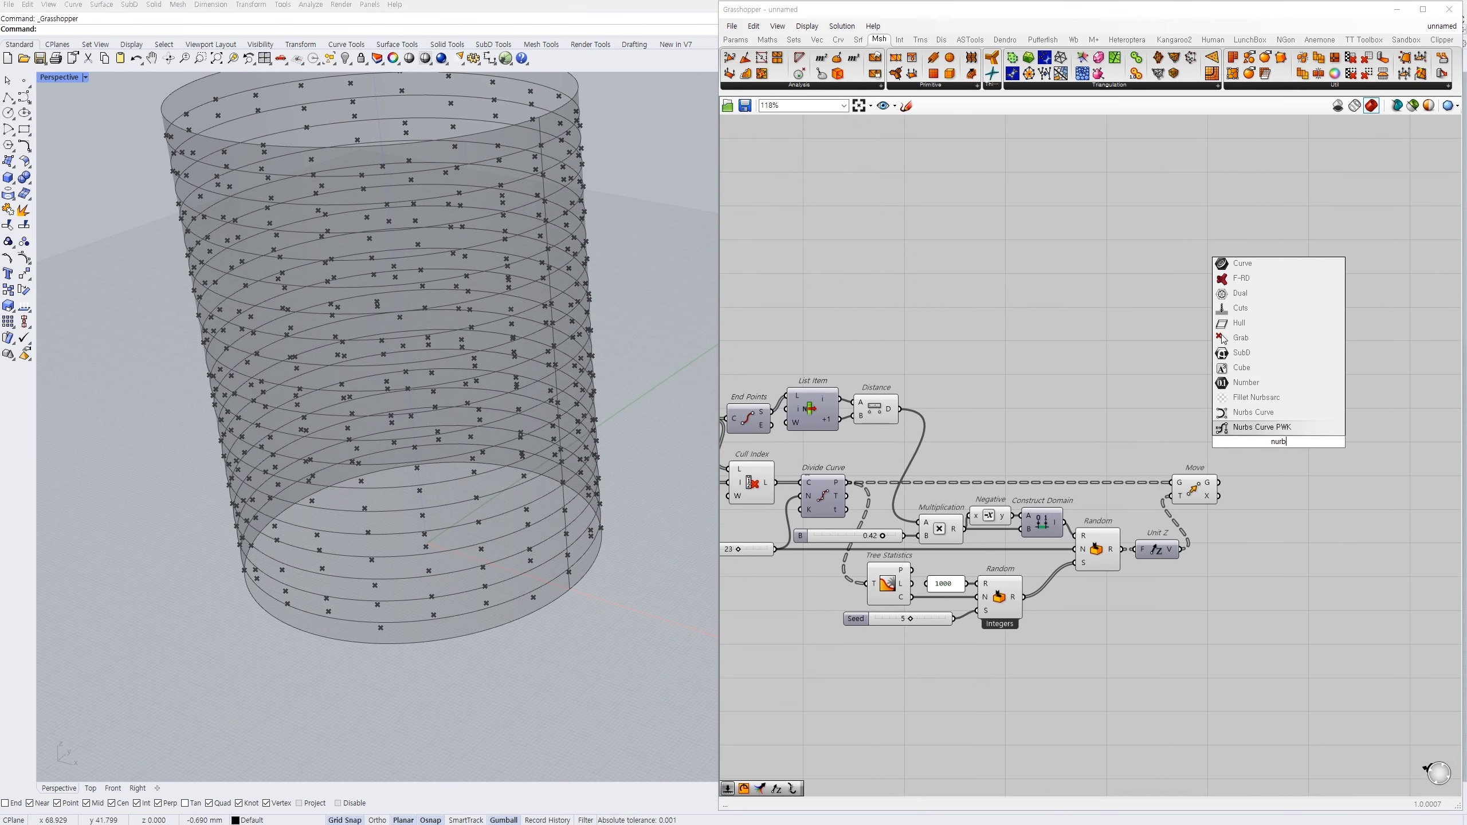
left_click(1254, 412)
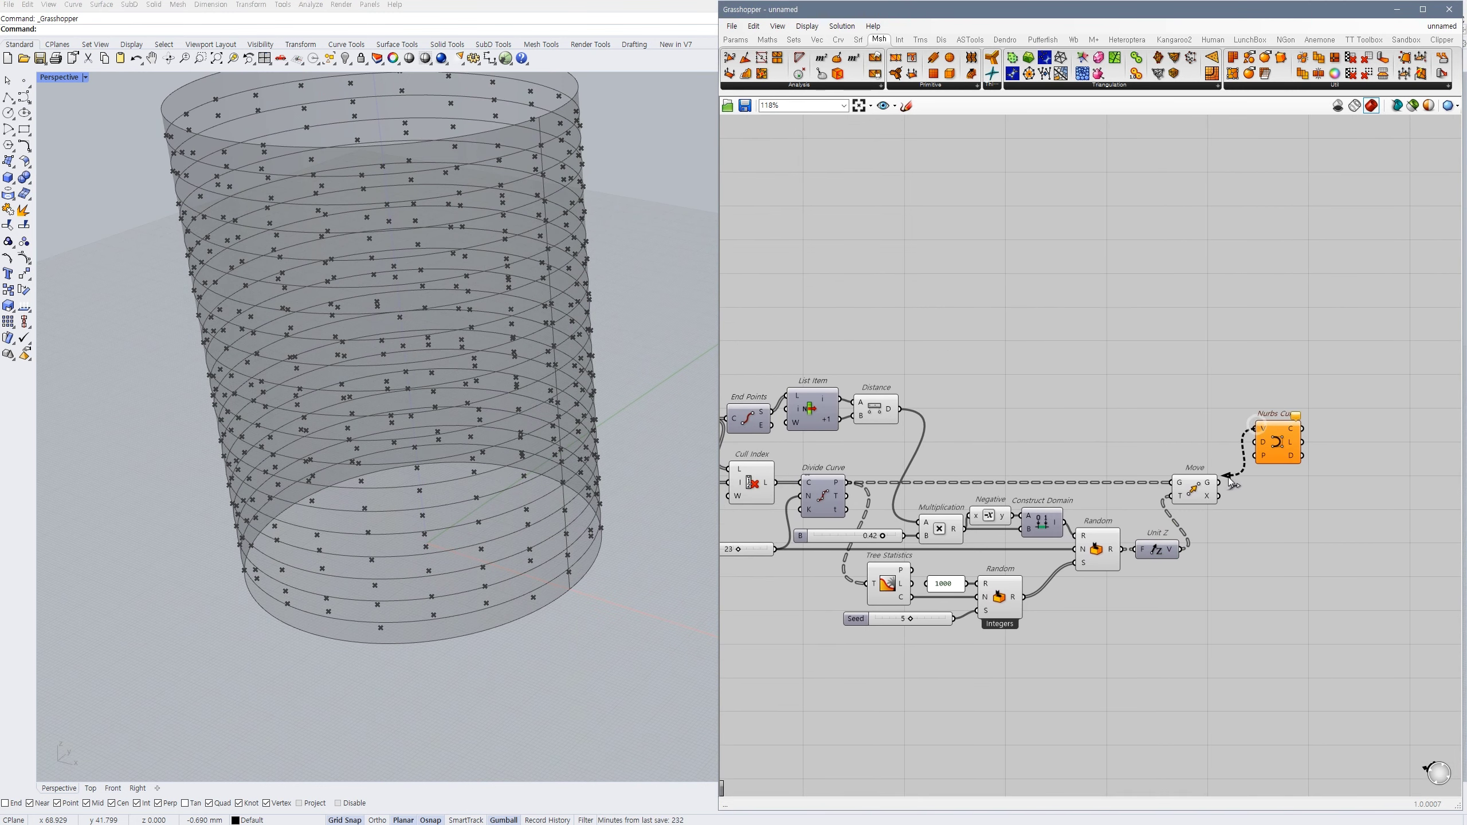
left_click_drag(1231, 481, 1232, 482)
left_click(1193, 495)
- Invert the Nurbs Curve's P input and align the component beside Move
right_click(1255, 456)
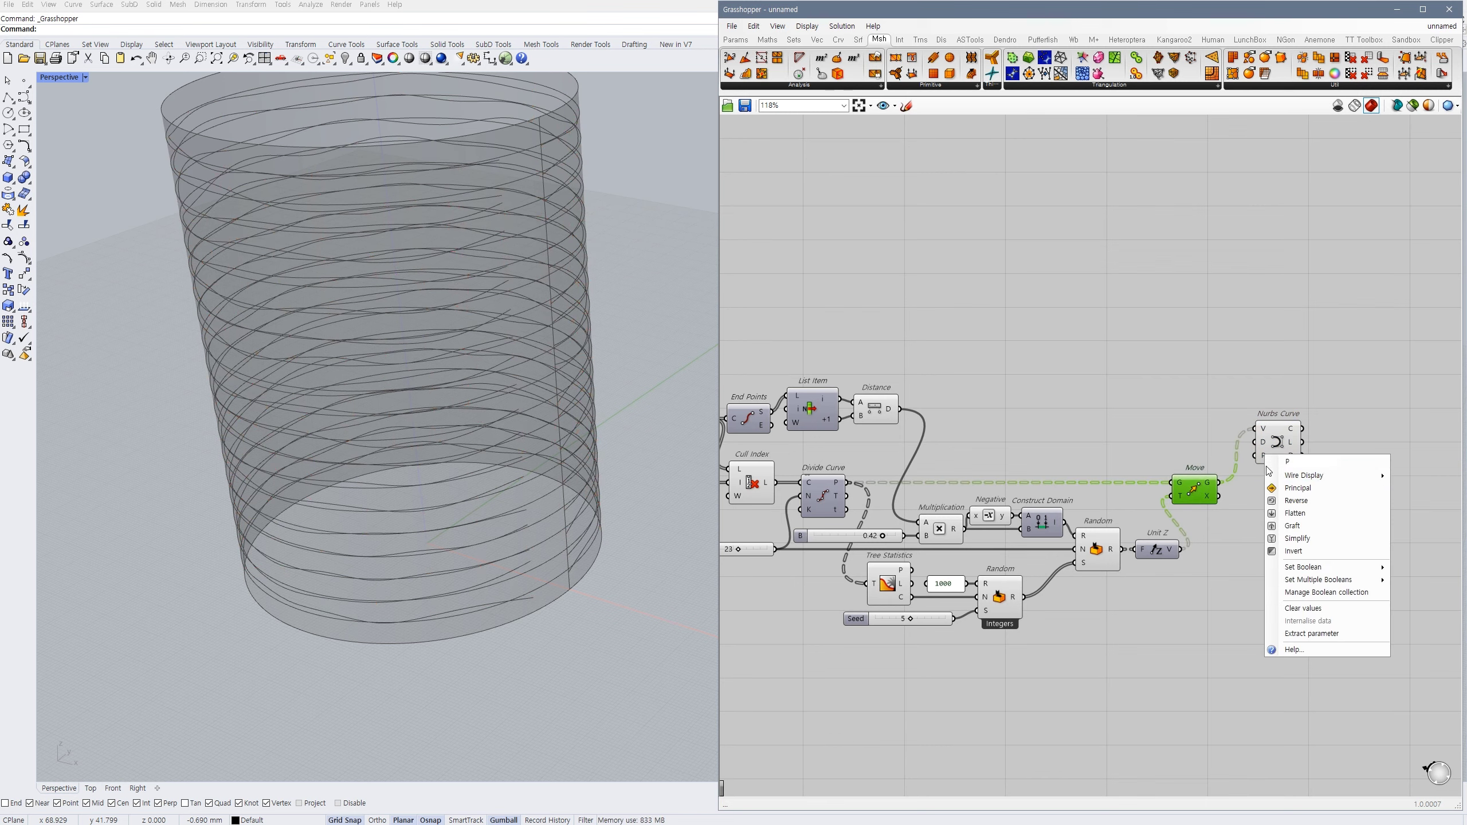
left_click(1294, 549)
left_click_drag(1273, 456, 1267, 509)
mouse_move(601, 491)
right_mouse_down()
mouse_move(567, 443)
mouse_move(601, 491)
right_mouse_up()
- Hide the preview of the Cull Index component that feeds Divide Curve
right_click_drag(749, 482, 998, 482)
scroll(998, 482, "down", 2)
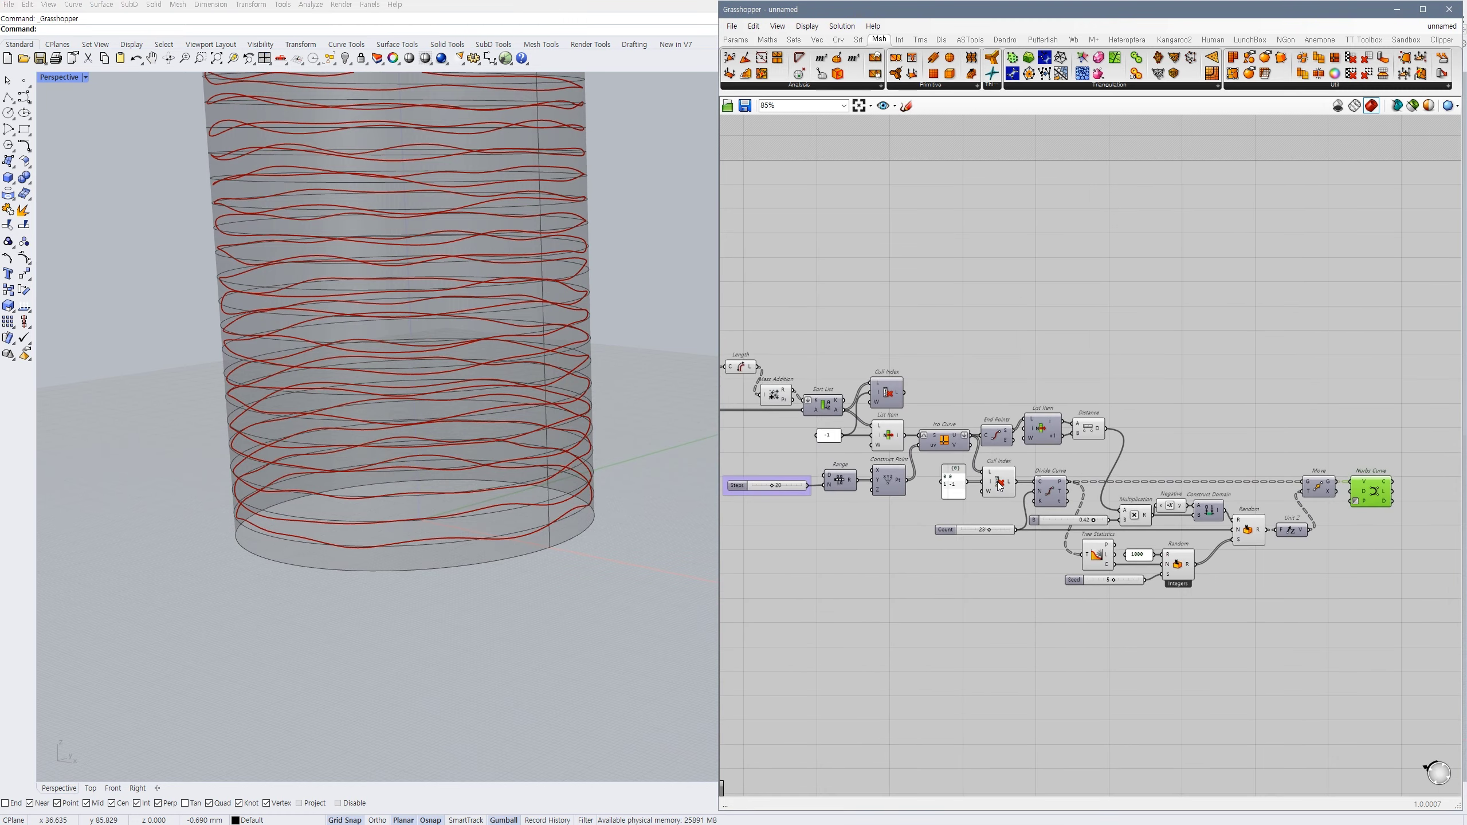
left_click(998, 482)
key("ctrl+q")
- Hide the outer-wall List Item's preview to examine the wavy curves alone, and show the surface again
left_click(894, 439)
key("ctrl+q")
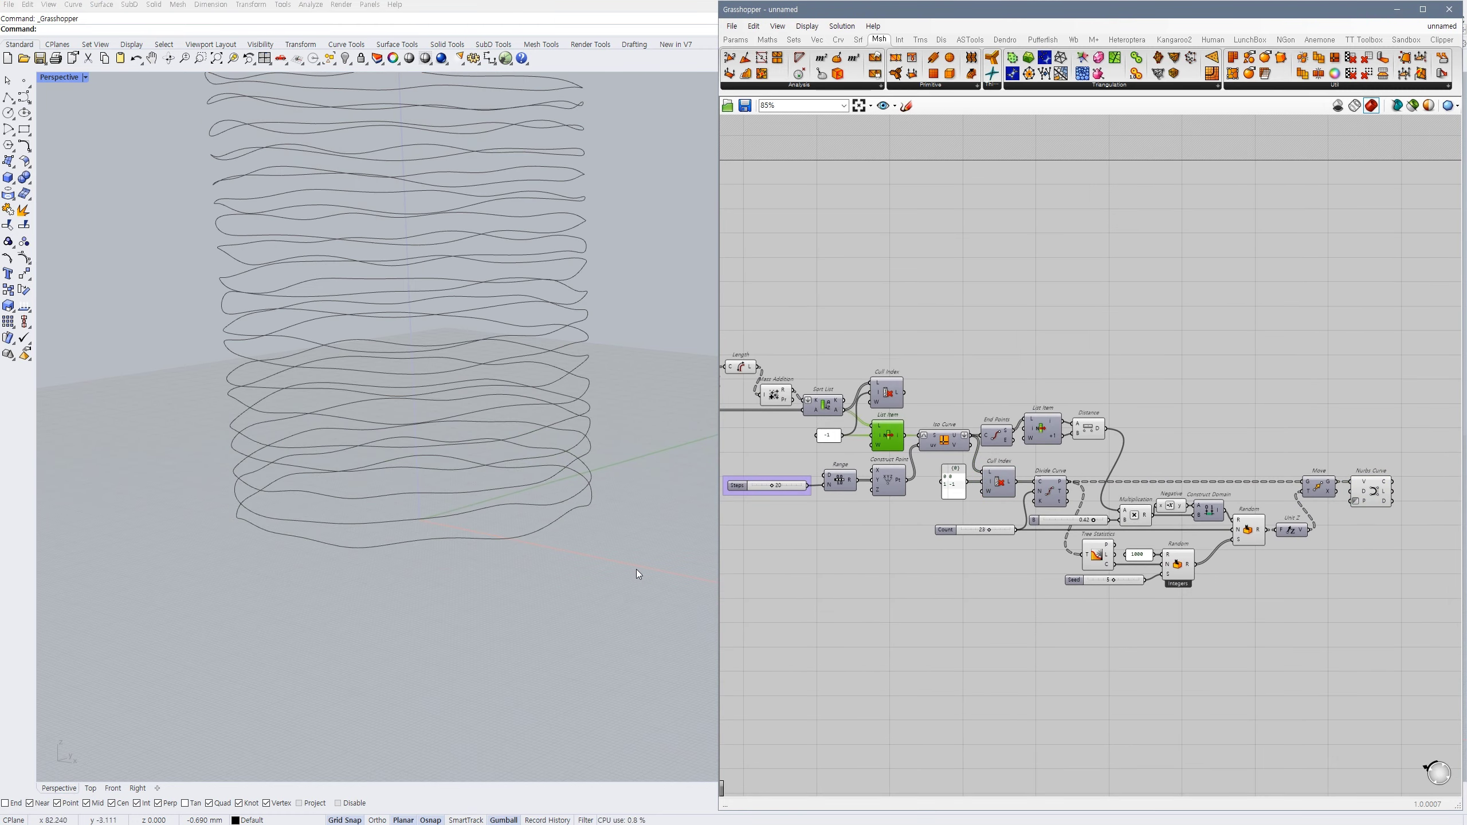
scroll(609, 599, "down", 4)
right_click_drag(624, 442, 629, 479)
scroll(631, 482, "up", 3)
left_click(1001, 550)
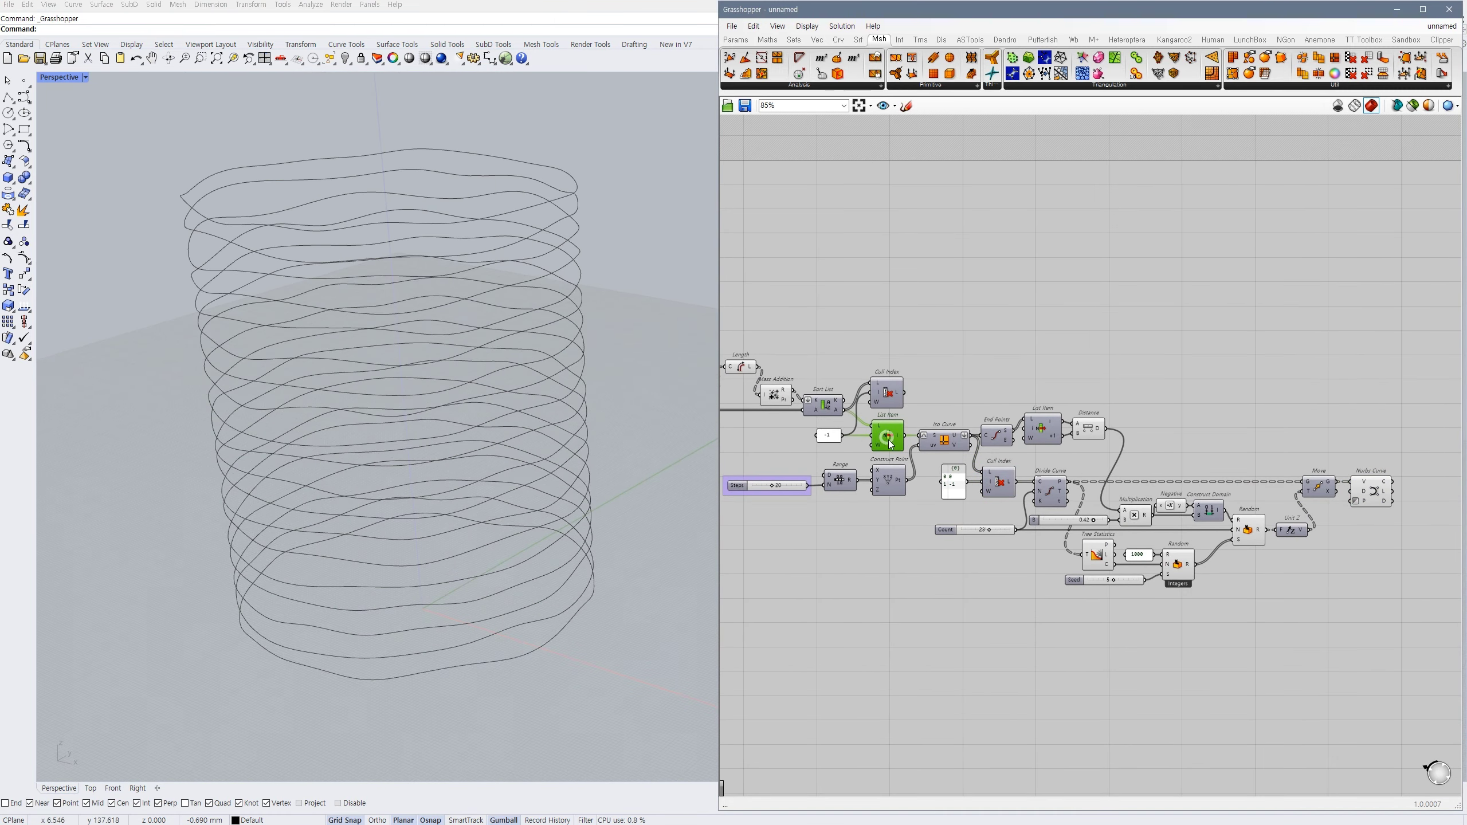
scroll(993, 566, "up", 3)
scroll(995, 571, "down", 1)
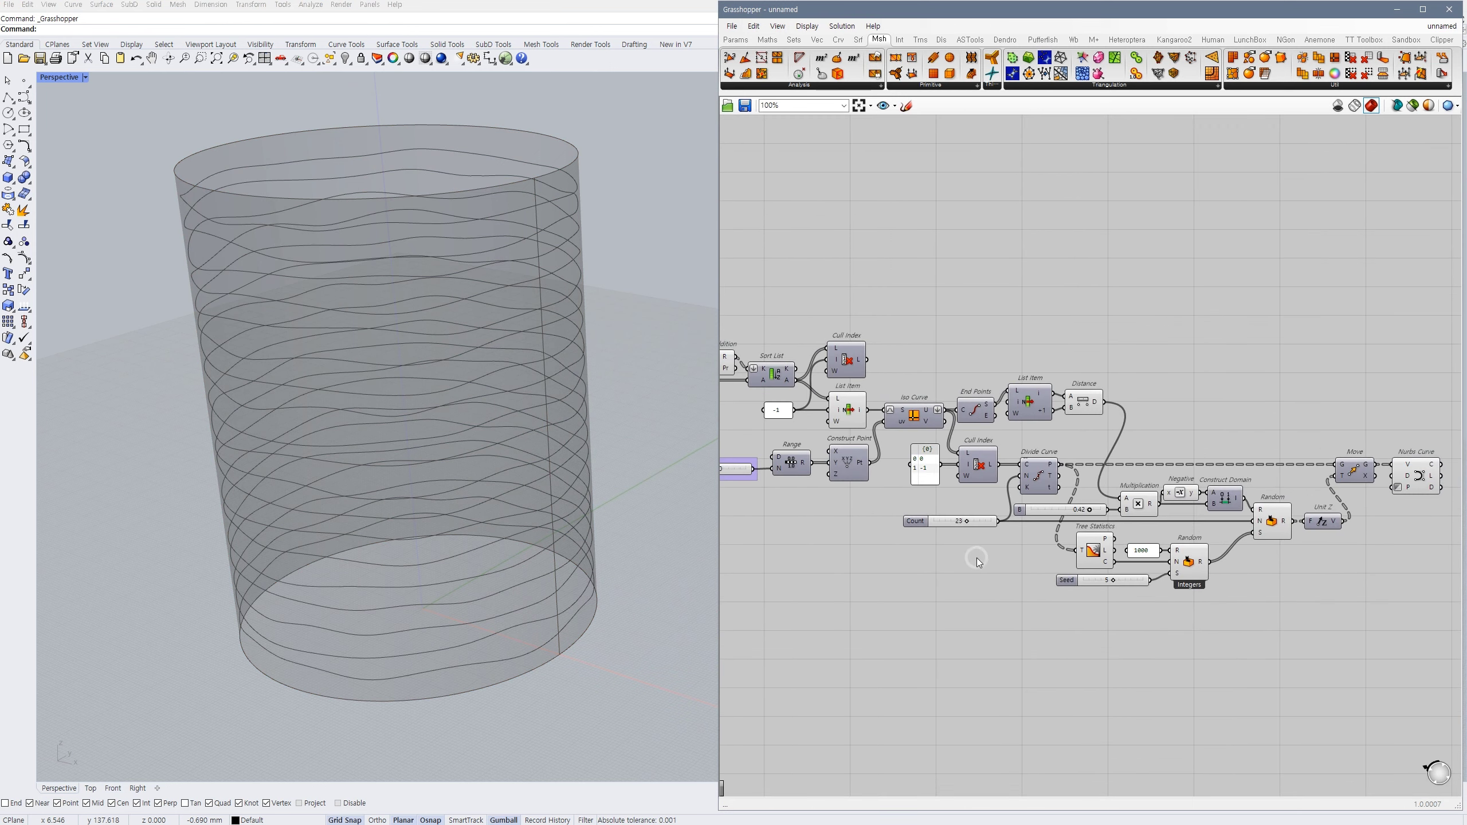
- Set the Steps slider feeding Range to 30
right_click_drag(744, 490, 853, 506)
right_click_drag(702, 548, 691, 513)
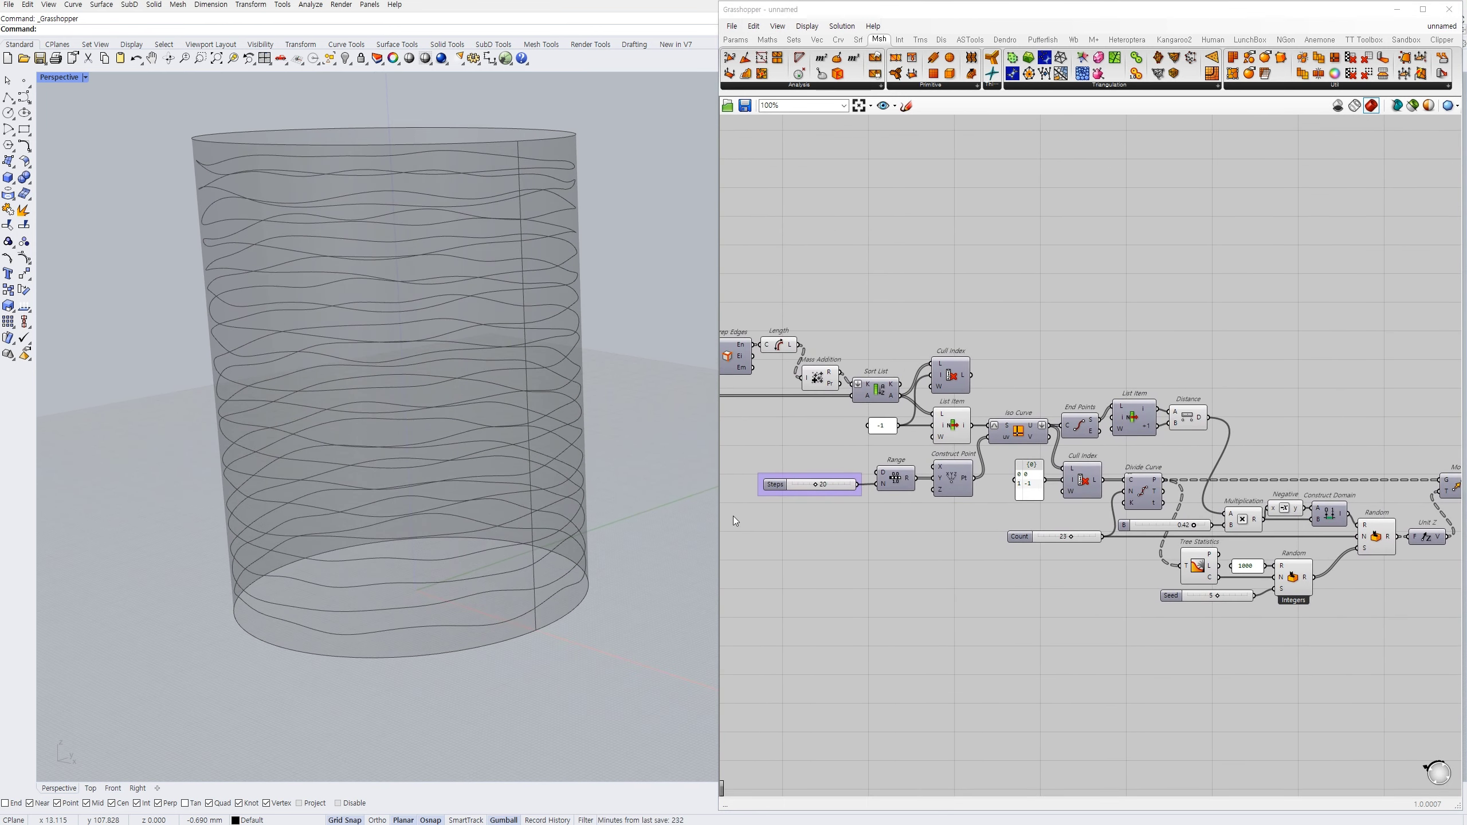
scroll(818, 488, "up", 2)
left_click_drag(818, 482, 833, 486)
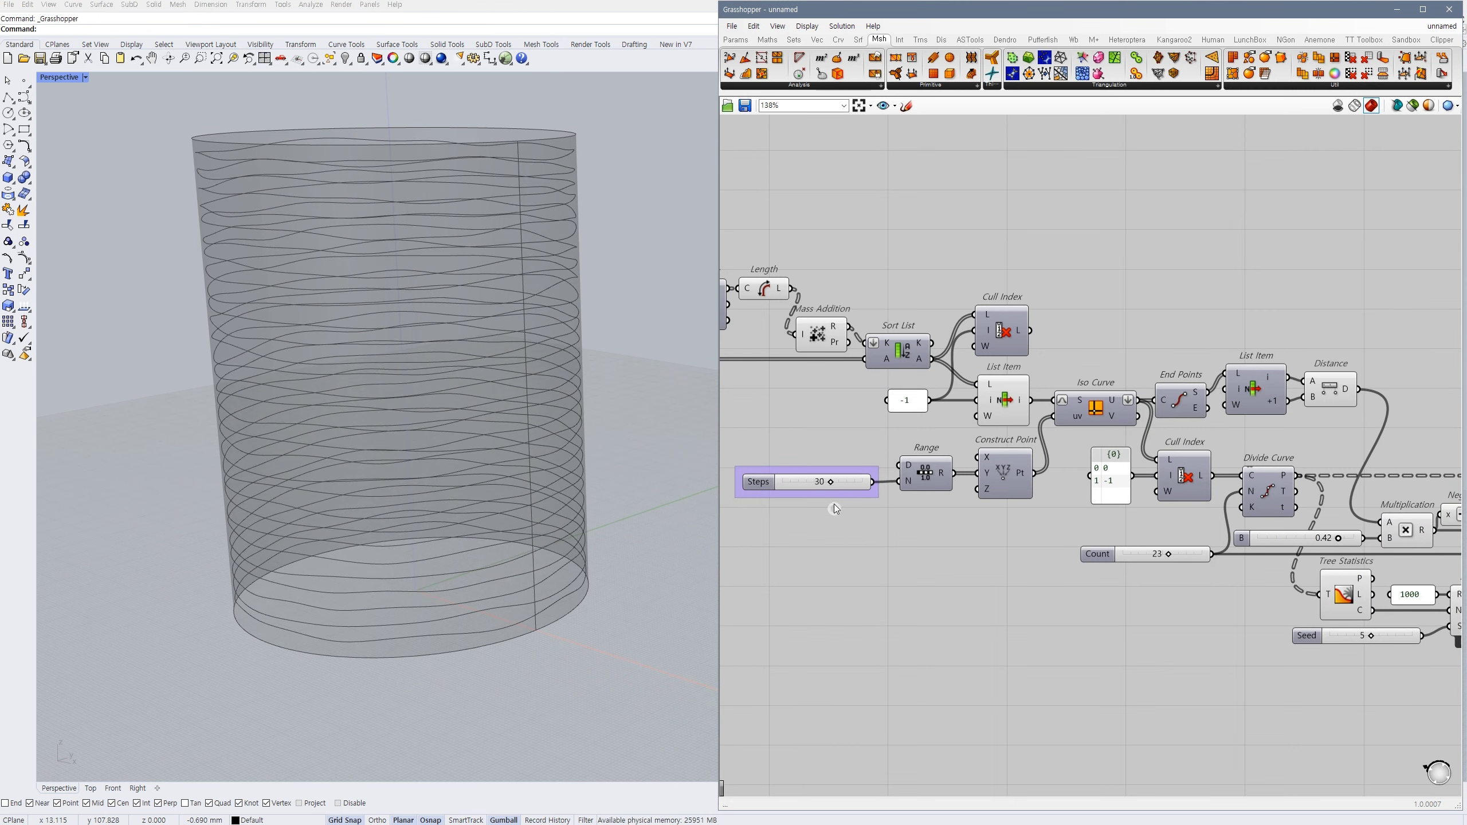
- Recolour the group around the Steps slider to red with a hue of 0°
right_click(832, 498)
mouse_move(887, 619)
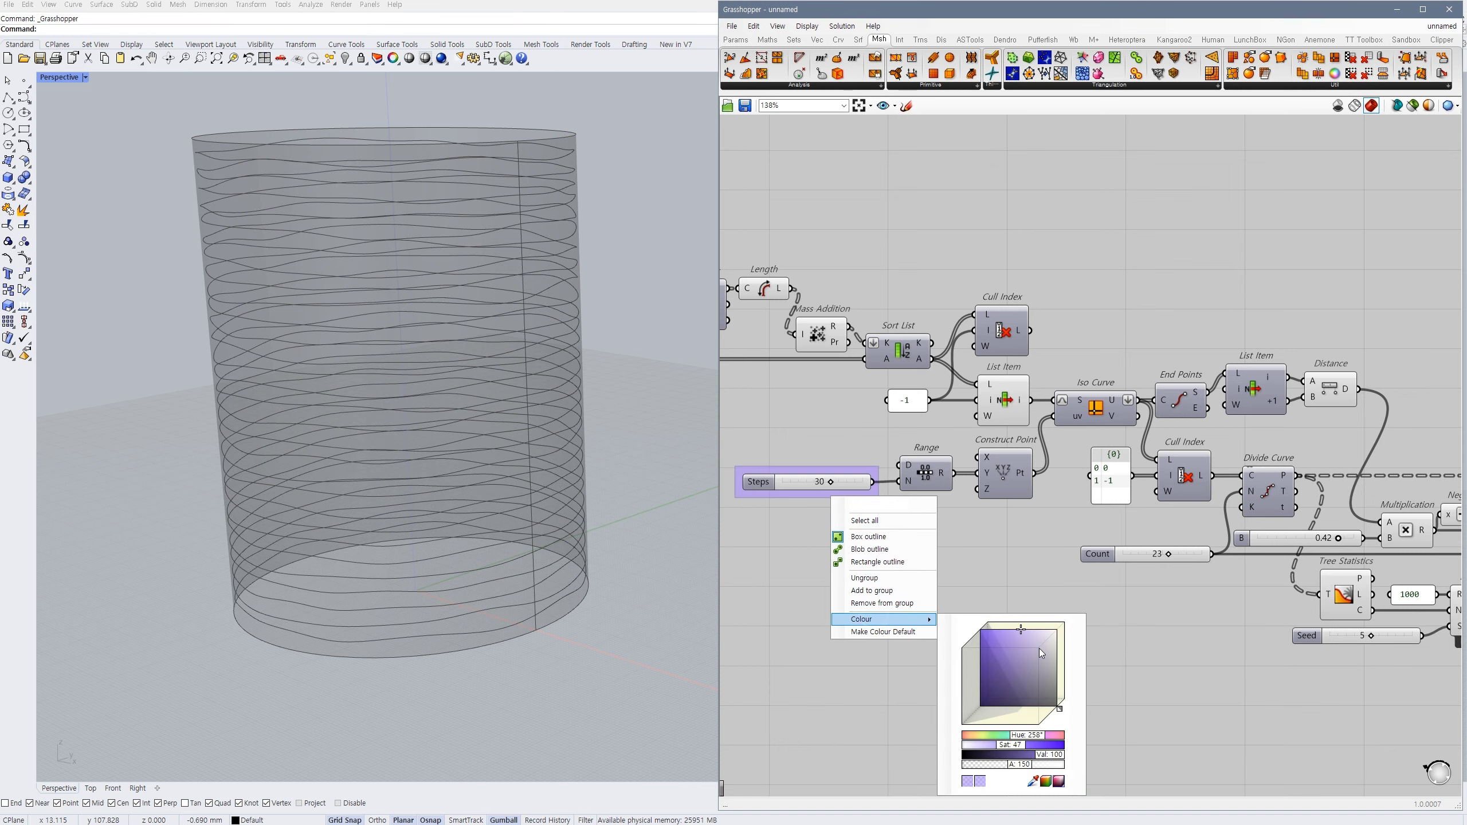
left_click(1003, 632)
left_click_drag(1032, 737, 964, 736)
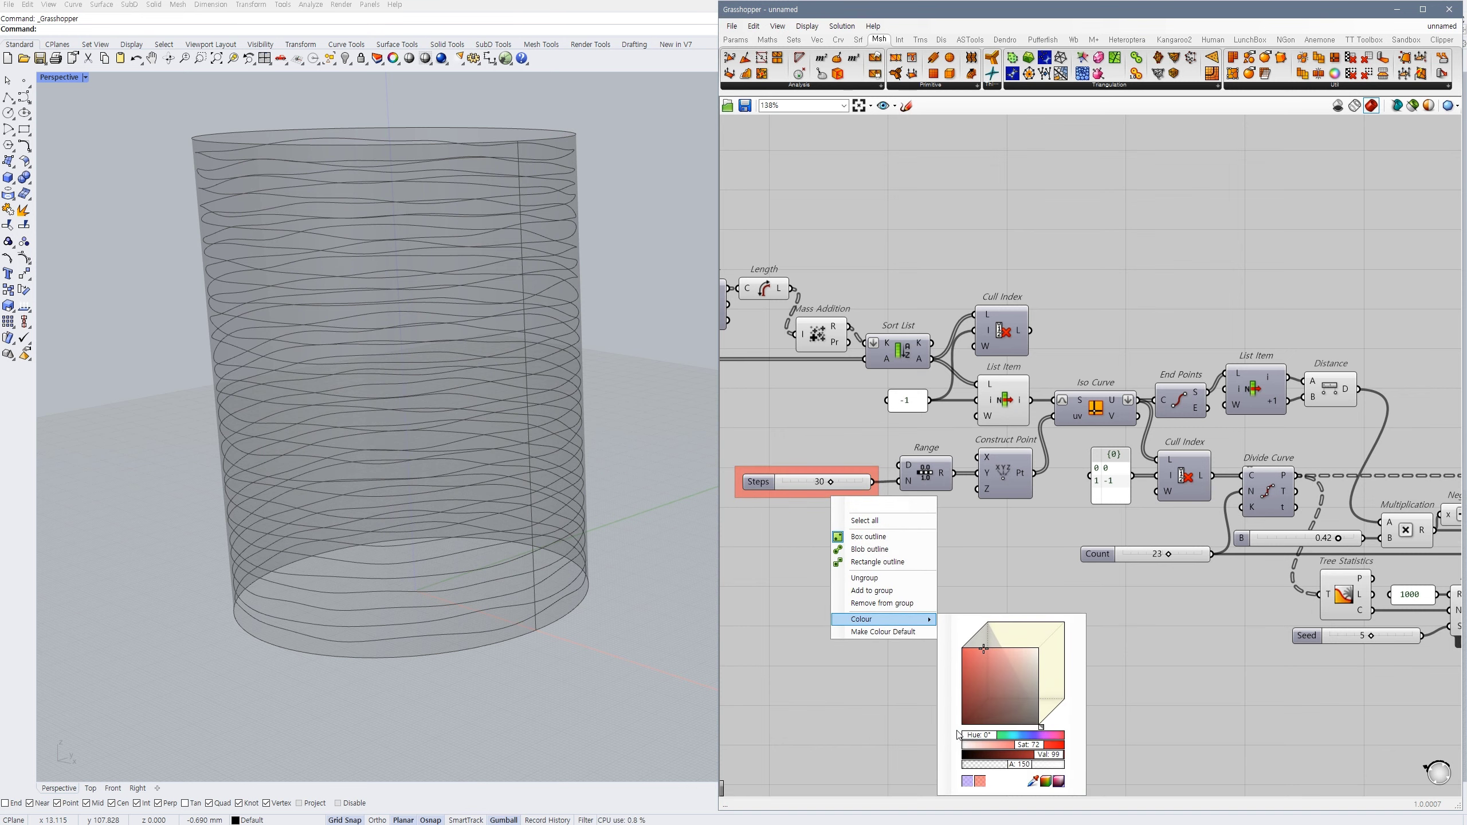
left_click(811, 667)
- Set the Steps slider to 23 and check the curve spacing on the cup
scroll(511, 575, "down", 2)
right_click_drag(511, 575, 546, 580)
scroll(546, 581, "up", 2)
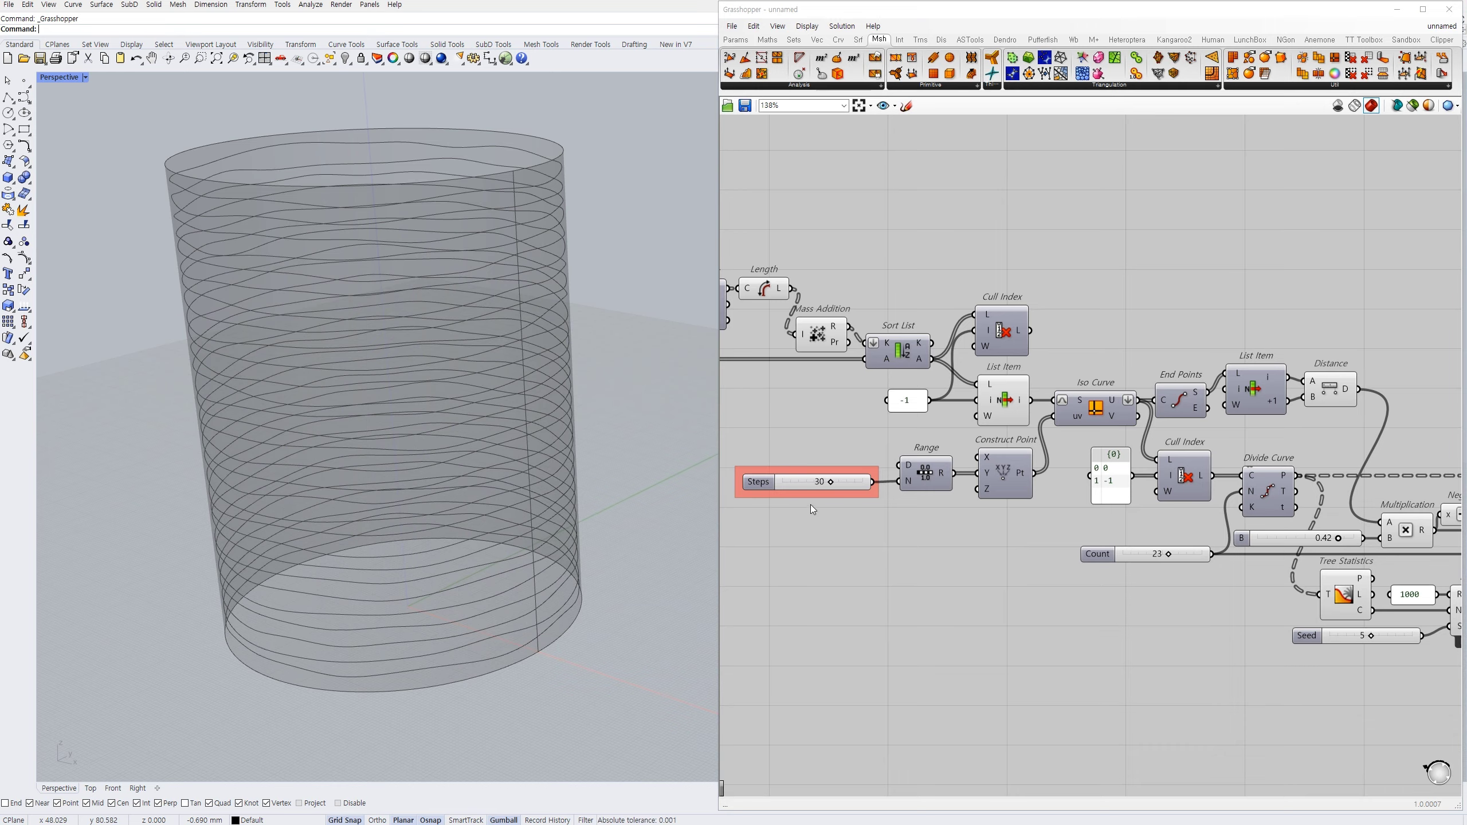
left_click_drag(830, 482, 819, 483)
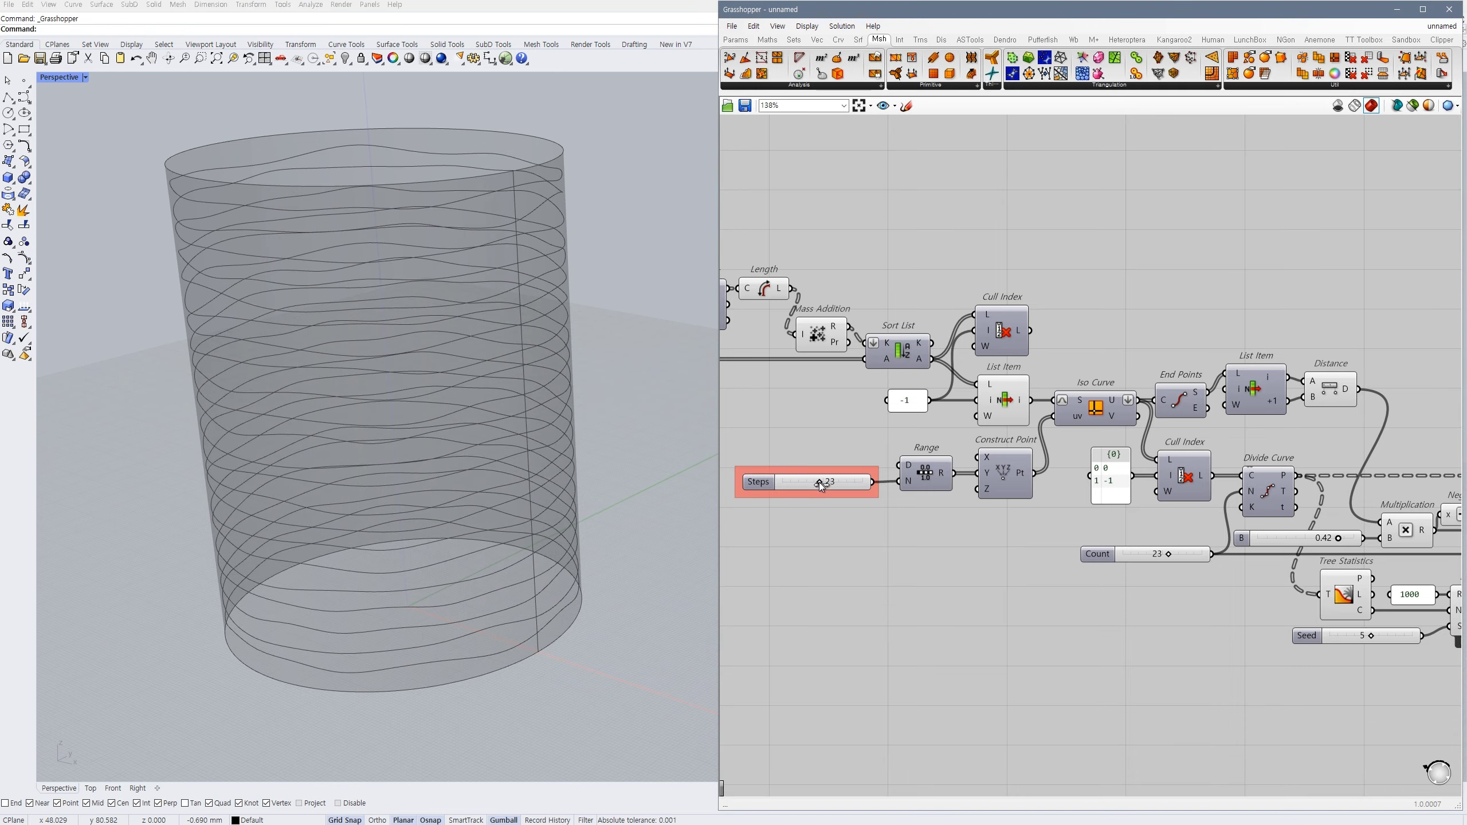
mouse_move(567, 577)
right_mouse_down()
mouse_move(567, 543)
mouse_move(563, 601)
right_mouse_up()
scroll(1082, 488, "down", 4)
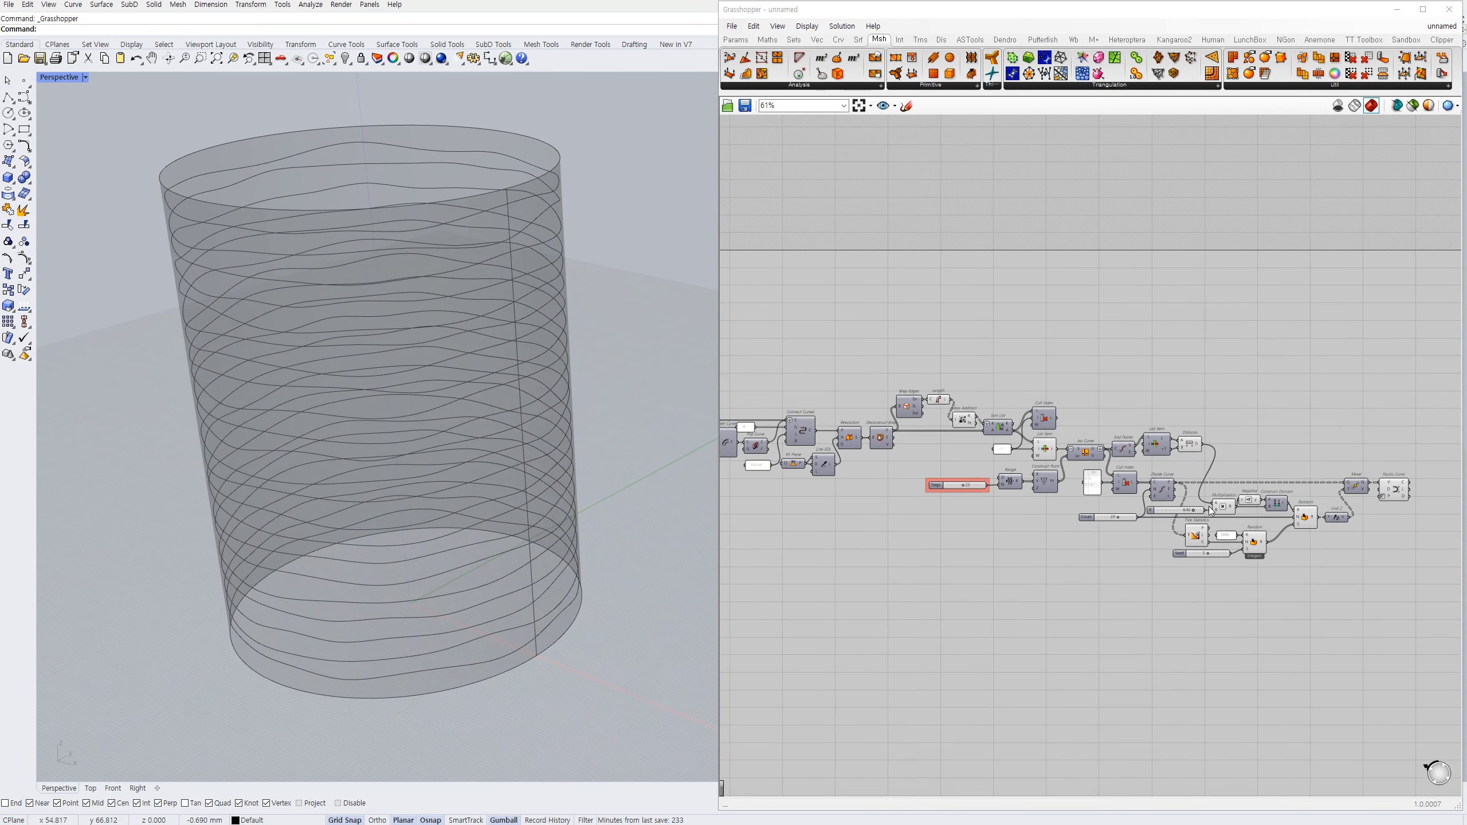
- Add a Pull Curve component after Nurbs Curve and feed its C input from Nurbs Curve's C output
right_click_drag(1378, 520, 1132, 495)
scroll(1133, 495, "up", 4)
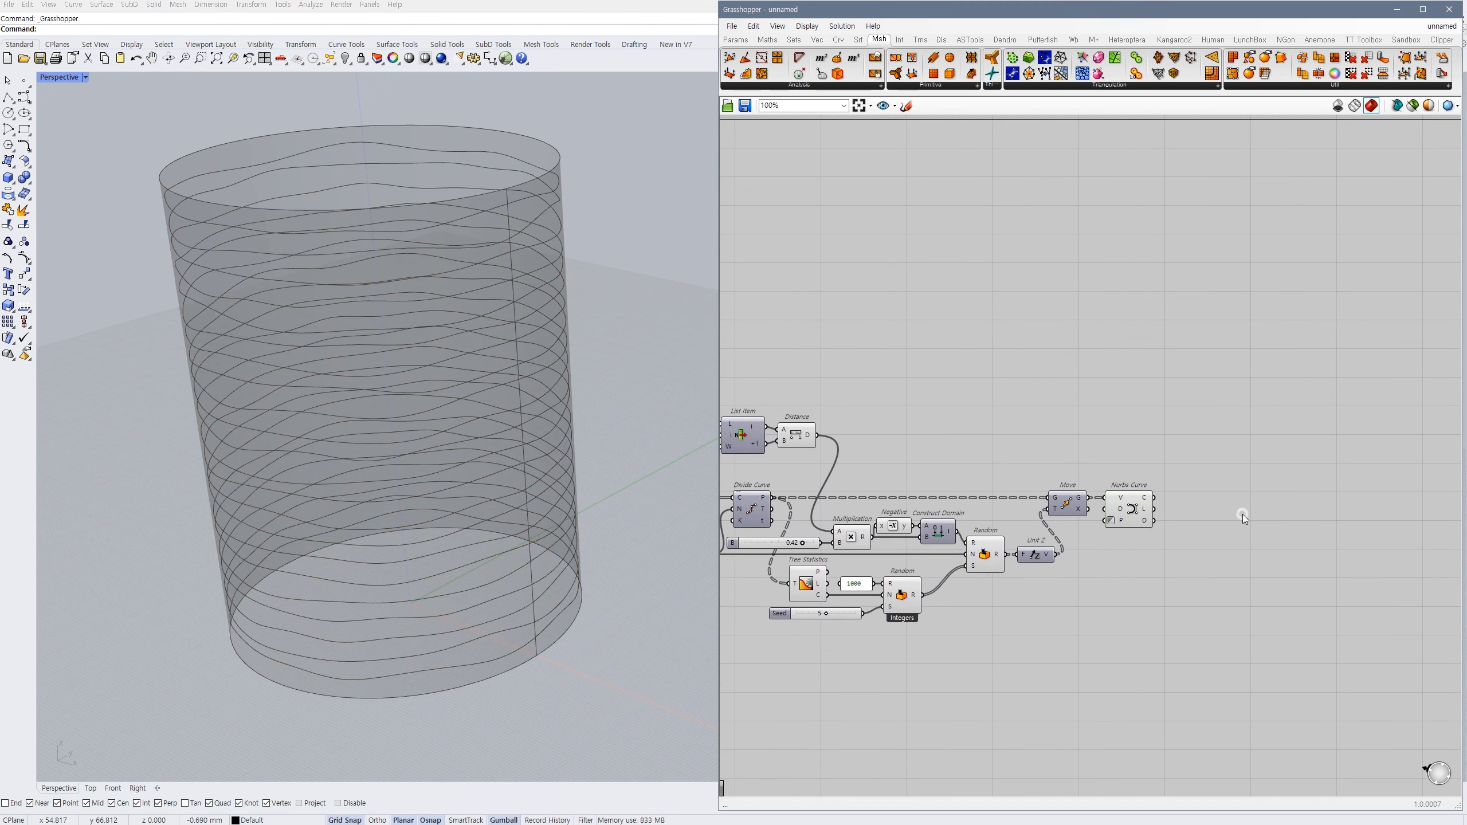
scroll(1242, 511, "up", 1)
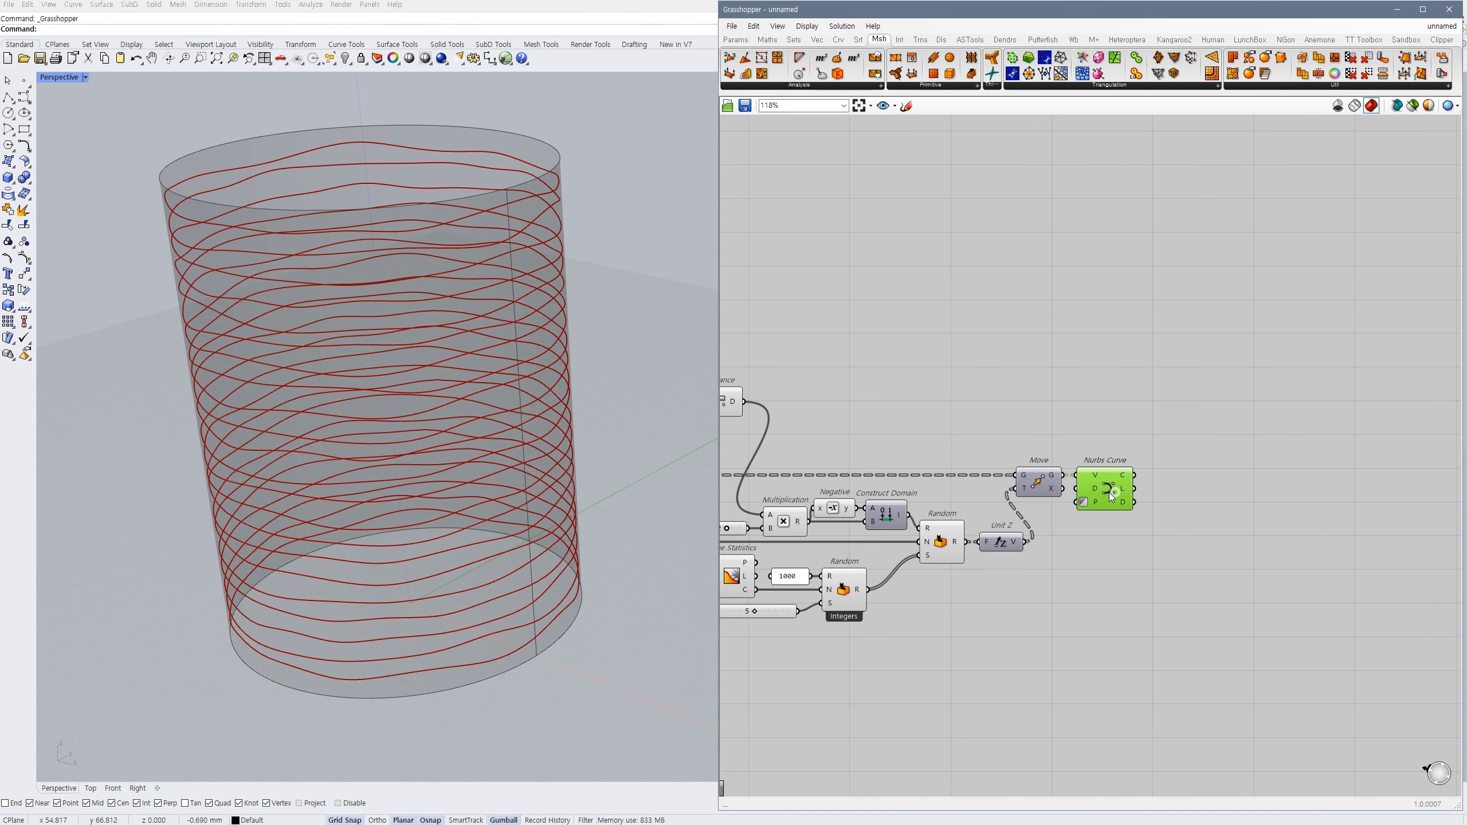
double_click(1156, 445)
type("pull")
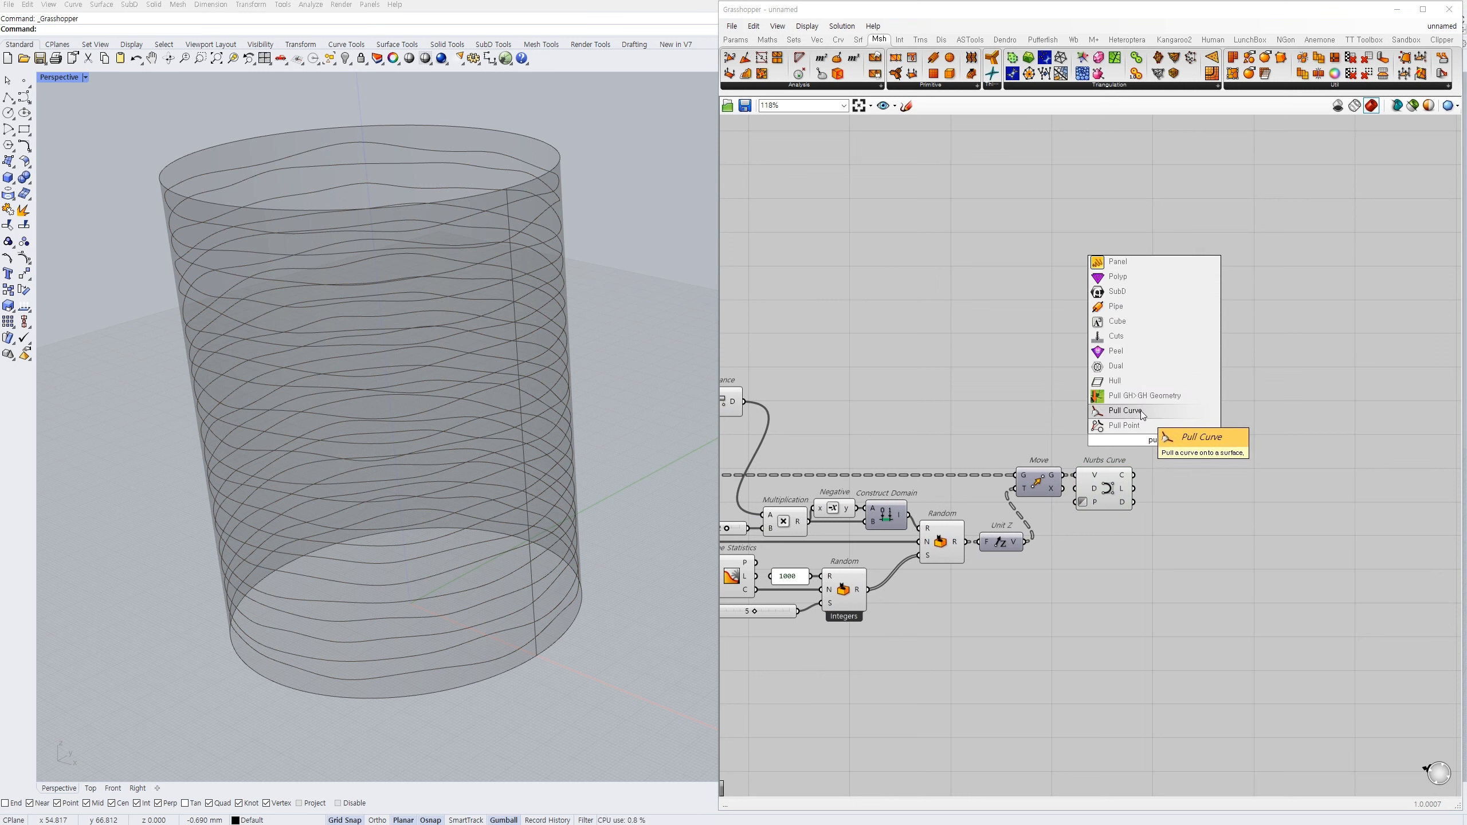
left_click(1142, 411)
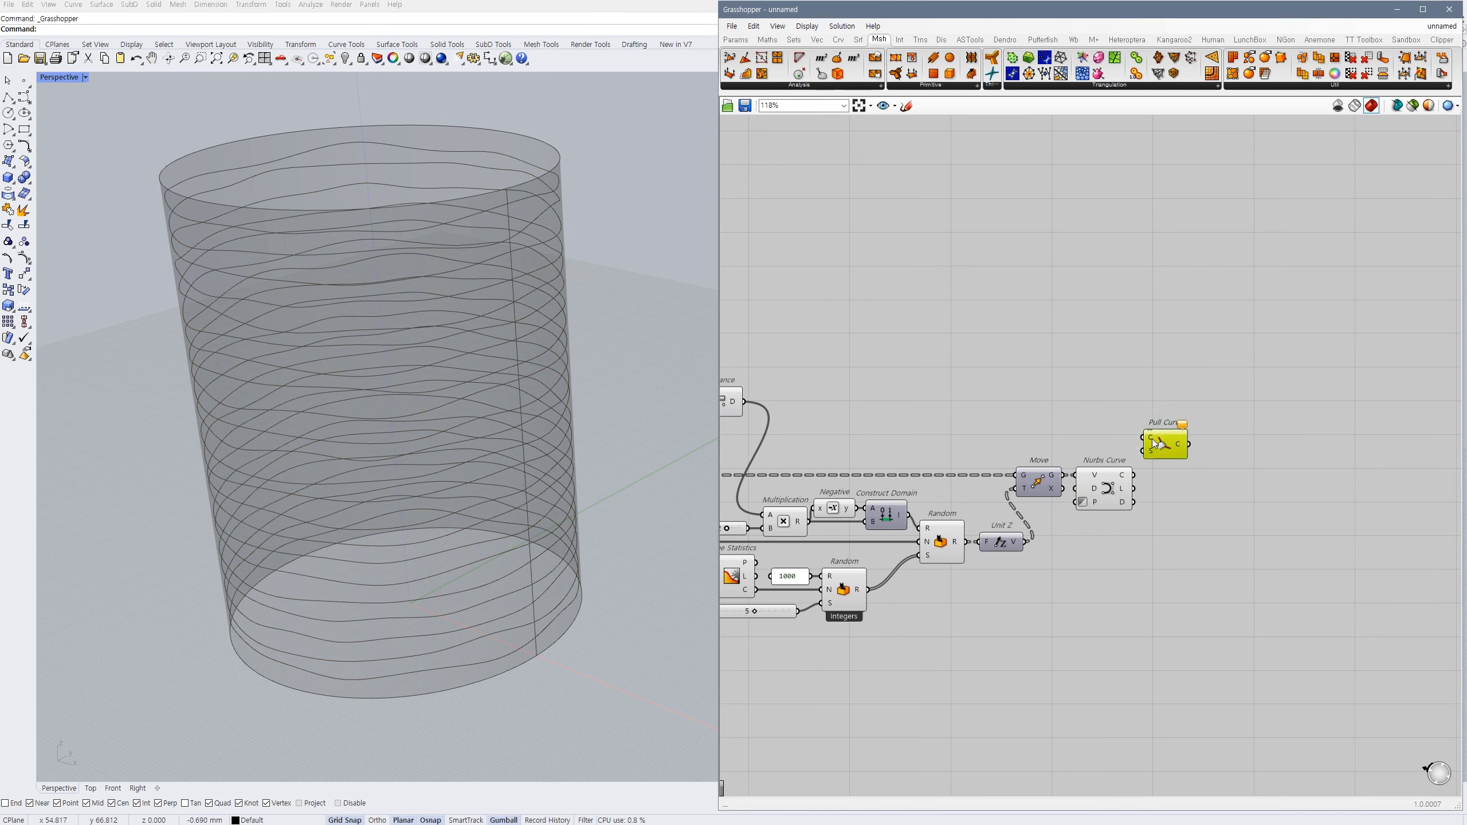
left_click_drag(1141, 470, 1148, 437)
left_click(1108, 492)
scroll(1183, 526, "up", 1)
left_click(1160, 427)
- Shift the List Item and Distance components after End Points down so their wires run straighter
scroll(1186, 502, "down", 3)
right_click_drag(1186, 501, 1357, 479)
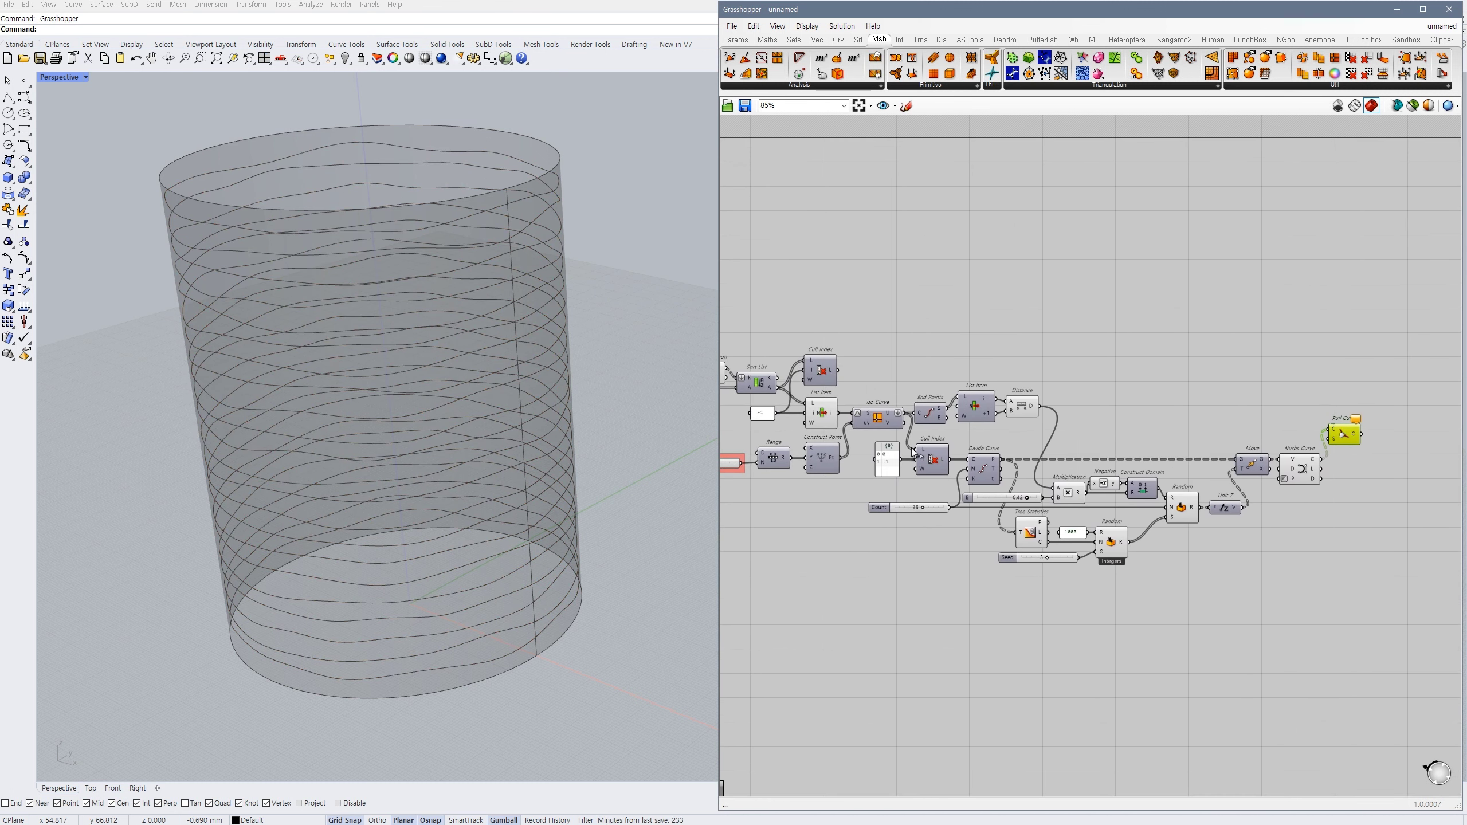
right_click_drag(840, 438, 827, 482)
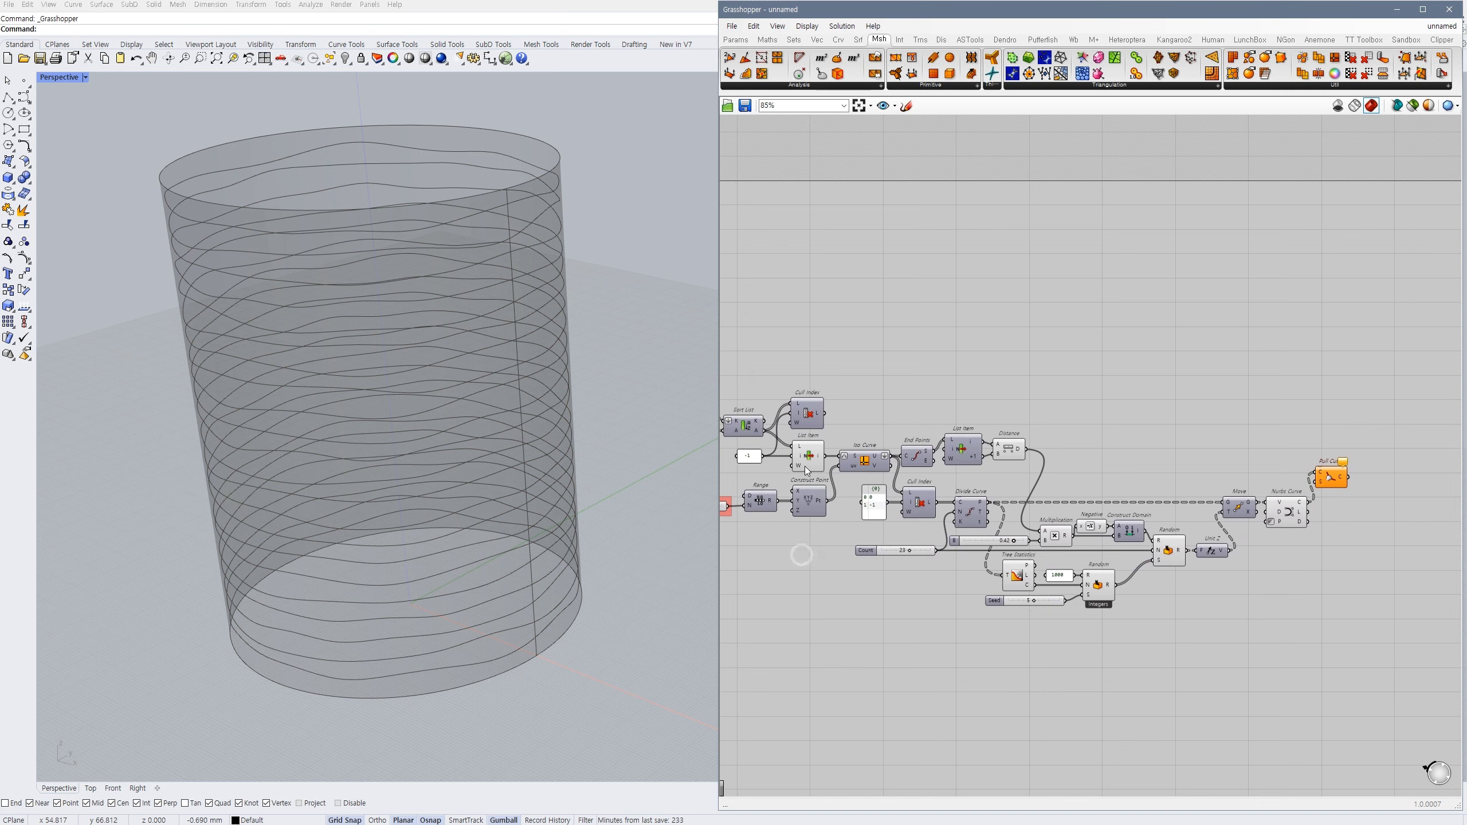
left_click(815, 460)
scroll(823, 461, "up", 1)
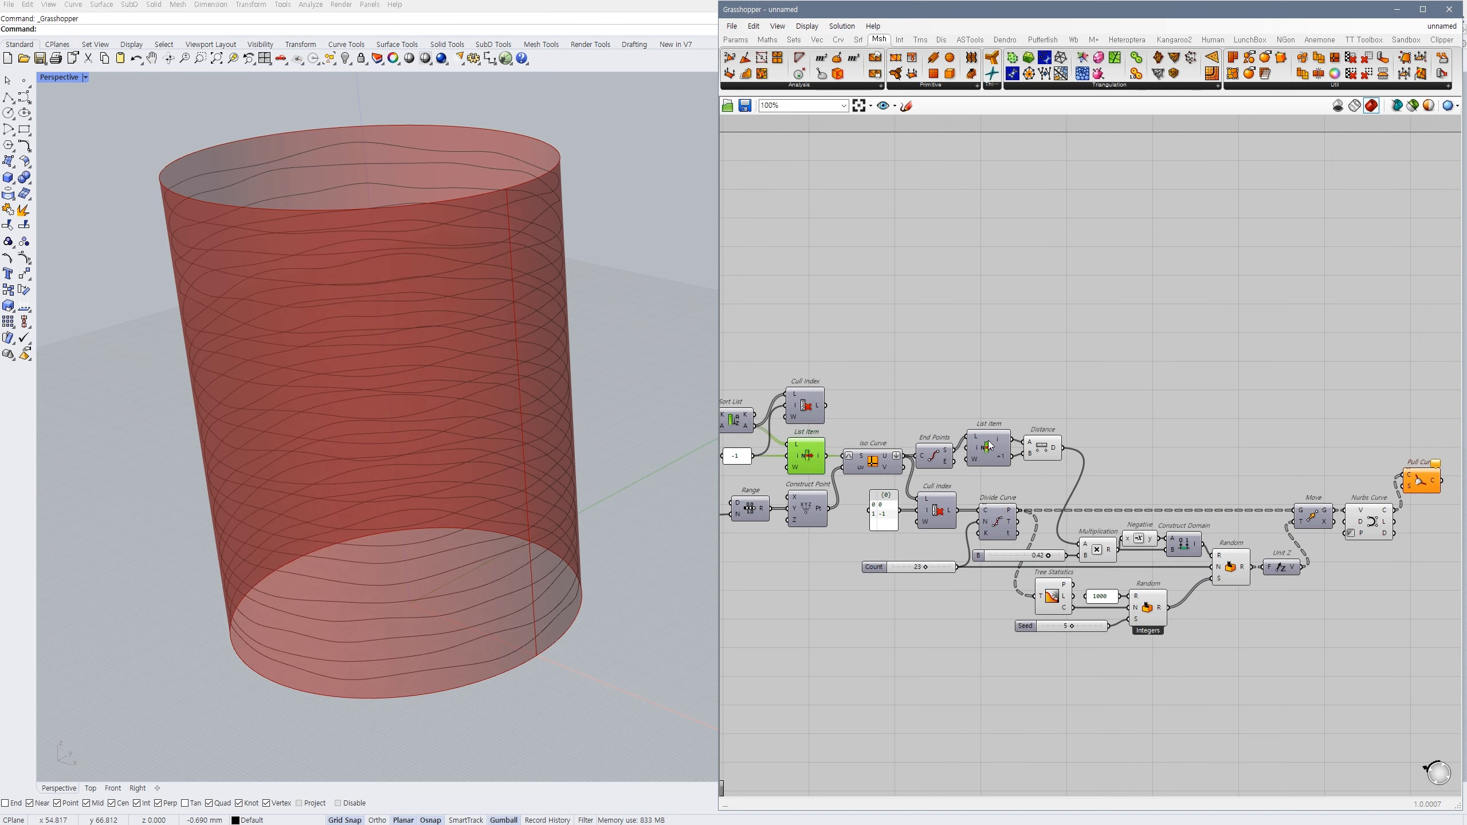
left_click(989, 463)
left_click(1043, 466)
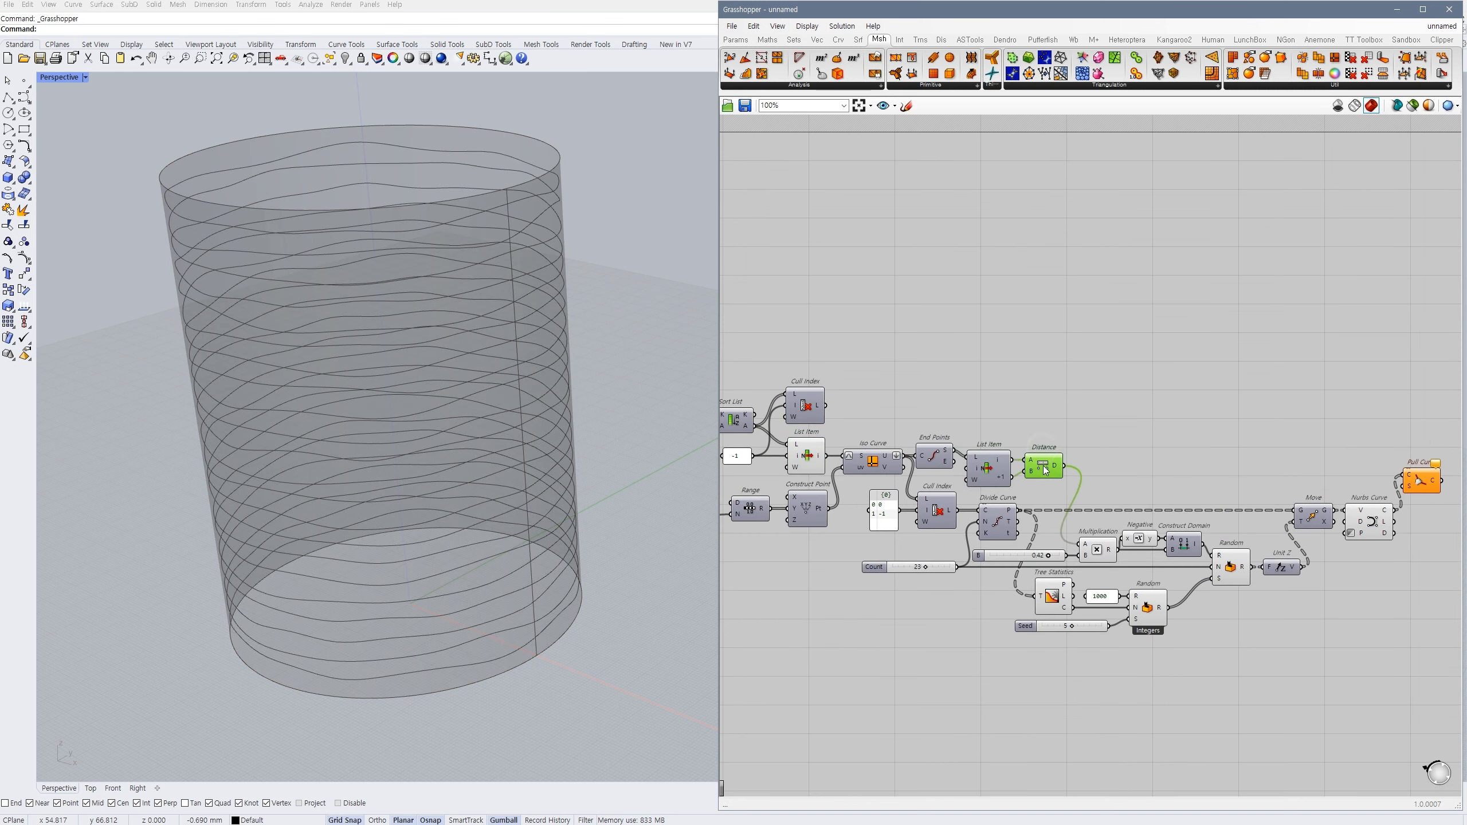
- Feed Pull Curve's S input from the wall surface's List Item through a relay, and raise Pull Curve to straighten the wire
left_click(1079, 428)
left_click_drag(1060, 466, 854, 428)
double_click(1332, 484)
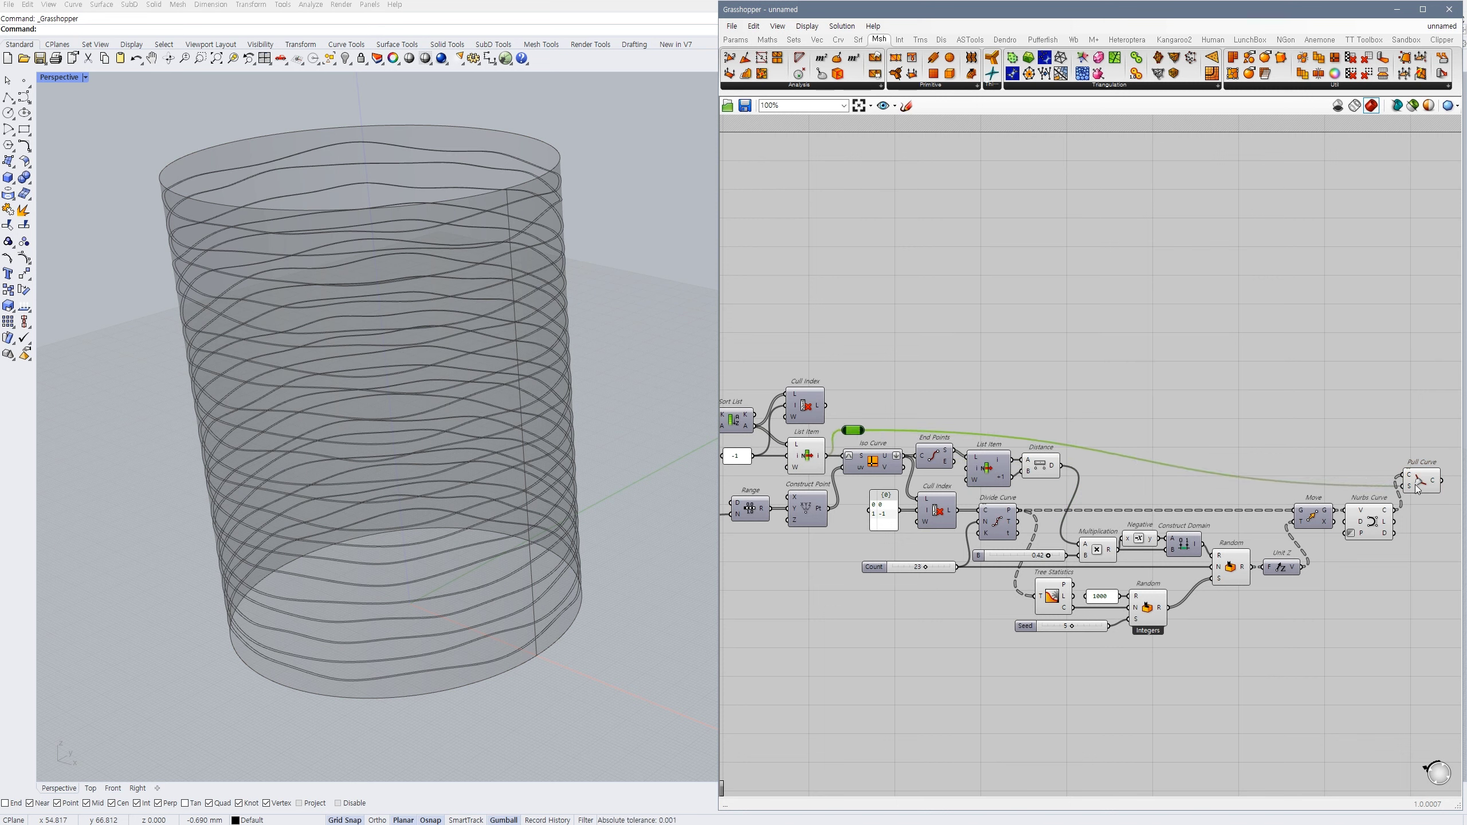
left_click_drag(1416, 488, 1409, 432)
left_click(1240, 452)
- Hide the preview of the Nurbs Curve component
right_click_drag(1387, 463, 1199, 451)
left_click(1208, 511)
key("ctrl+q")
- Add a Shift List component after Pull Curve and feed its L input from Pull Curve's flattened C output
scroll(1134, 492, "up", 1)
double_click(1199, 451)
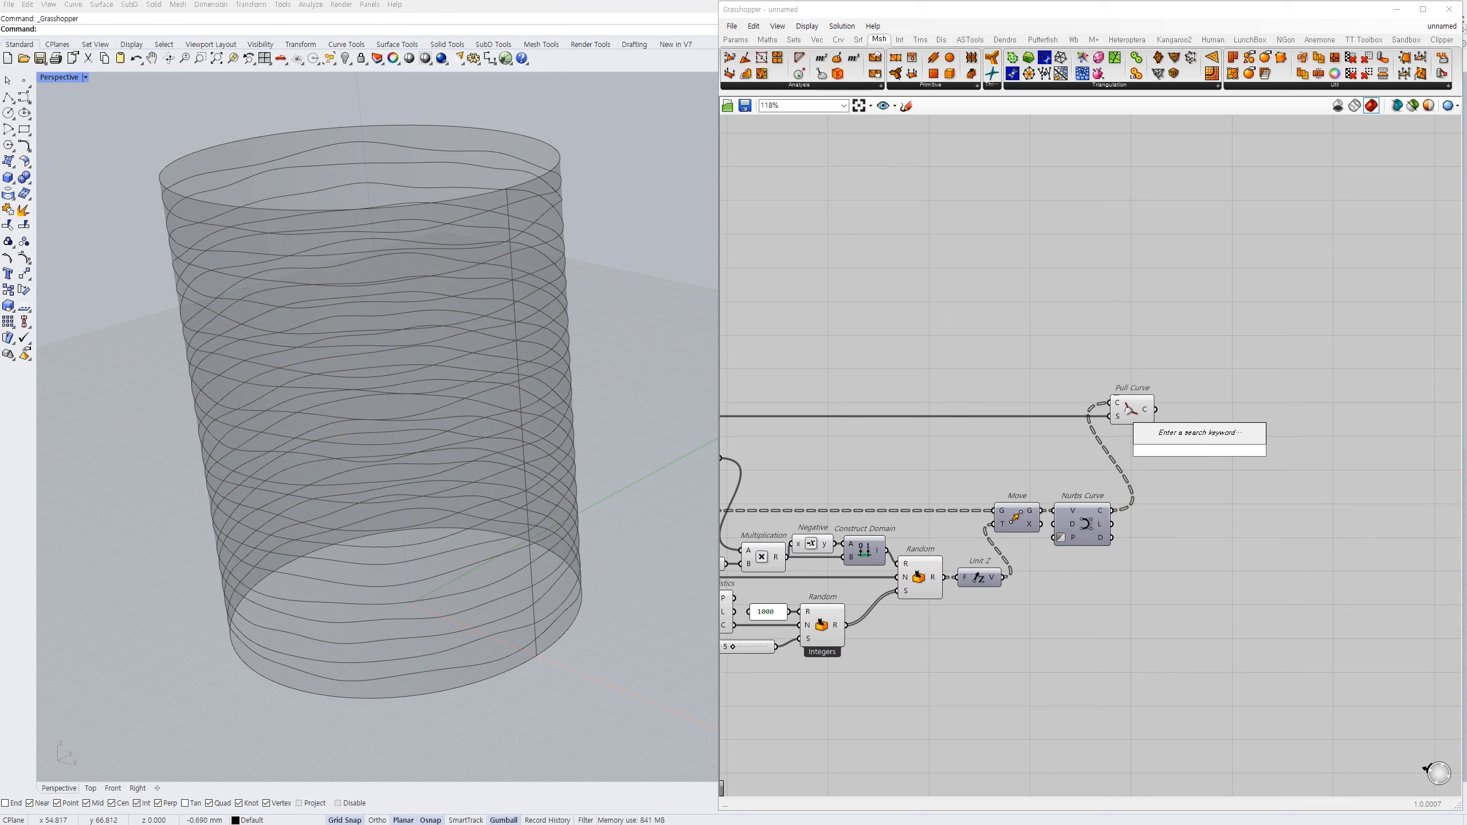
key("Escape")
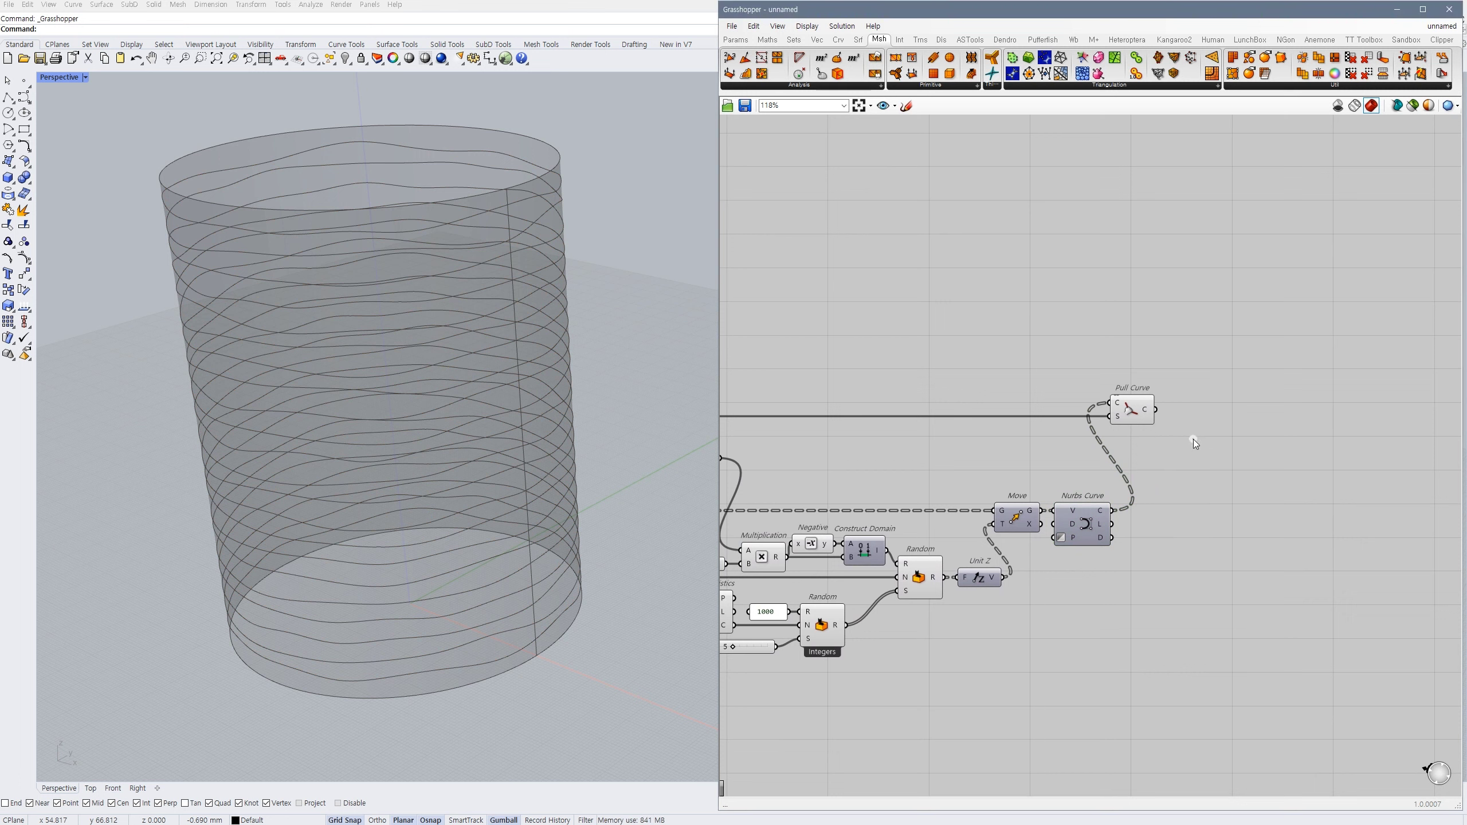
double_click(1193, 439)
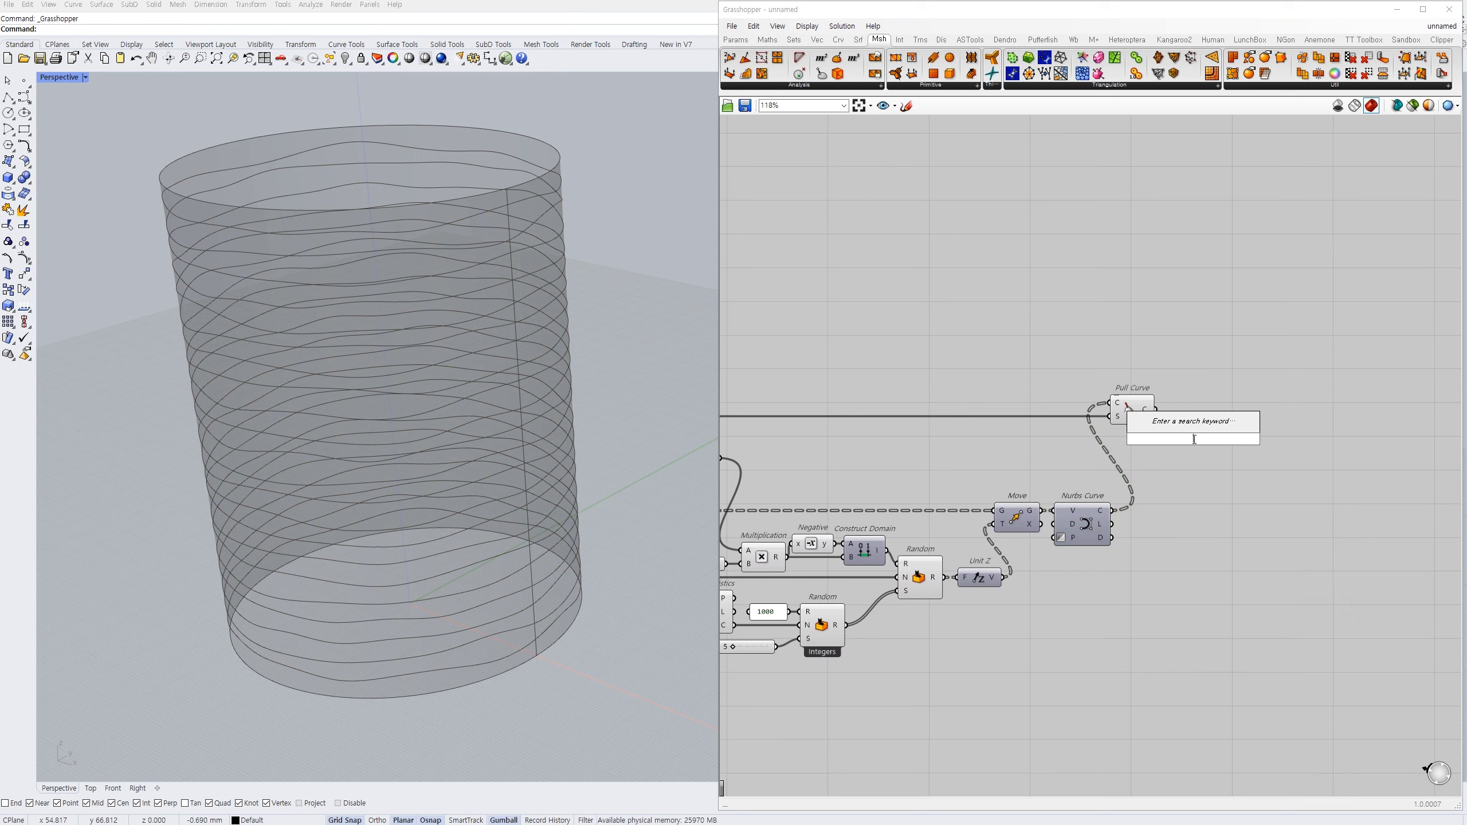
type("shift")
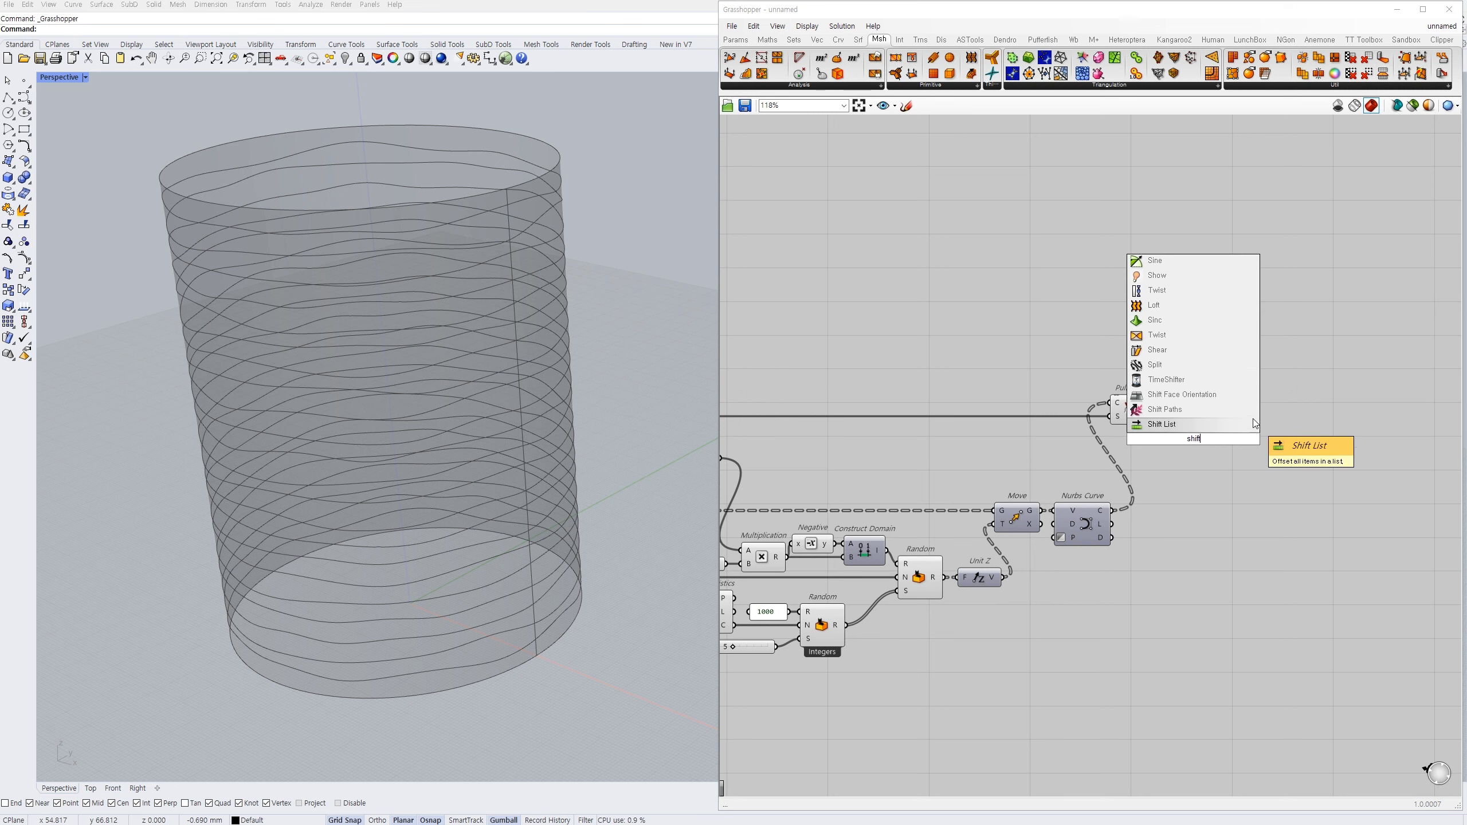
left_click(1178, 430)
right_click_drag(1179, 430, 1071, 442)
scroll(1062, 437, "up", 2)
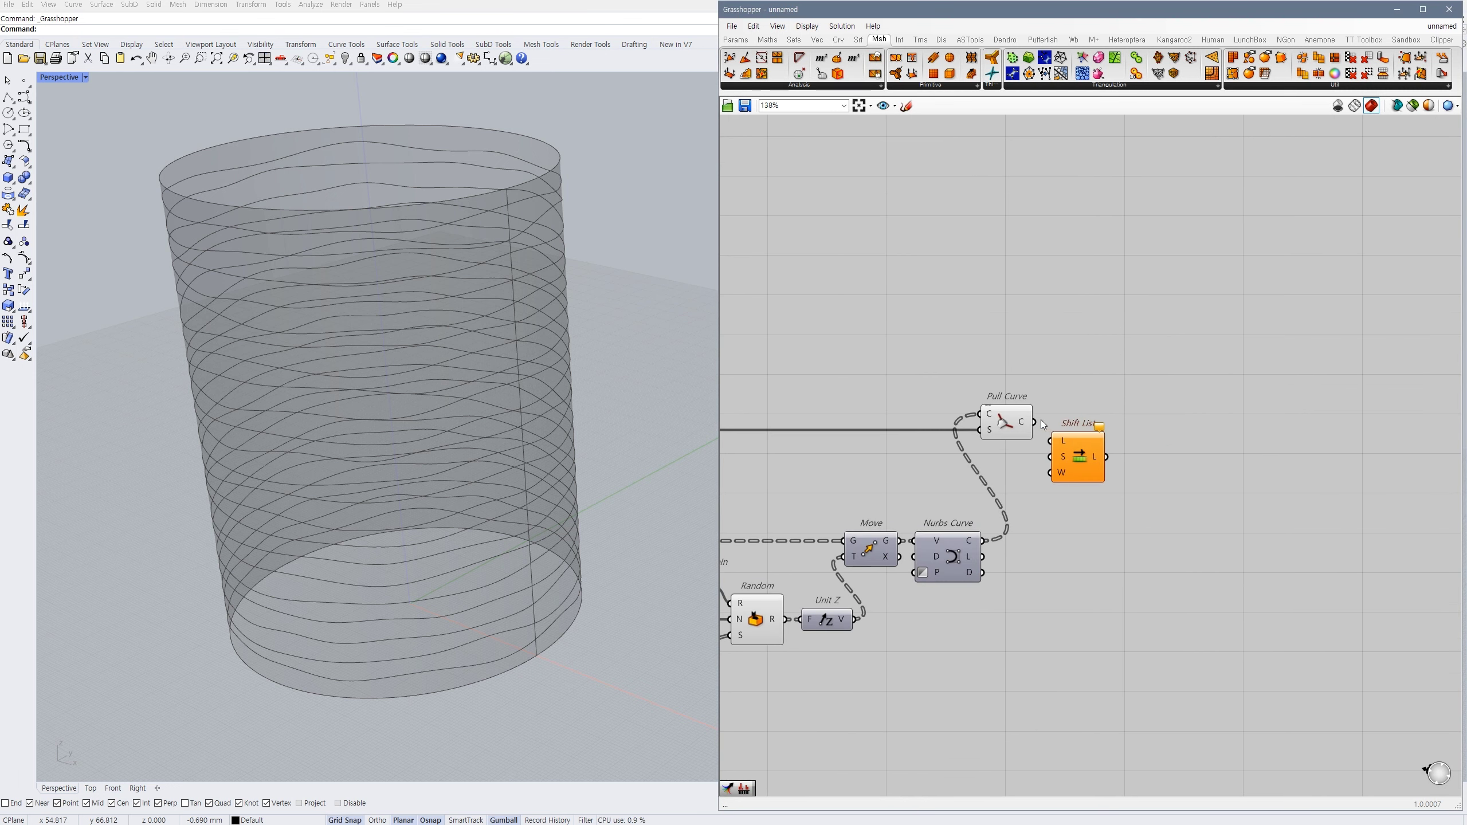
right_click(1030, 426)
left_click(1048, 470)
left_click_drag(1048, 422, 1078, 473)
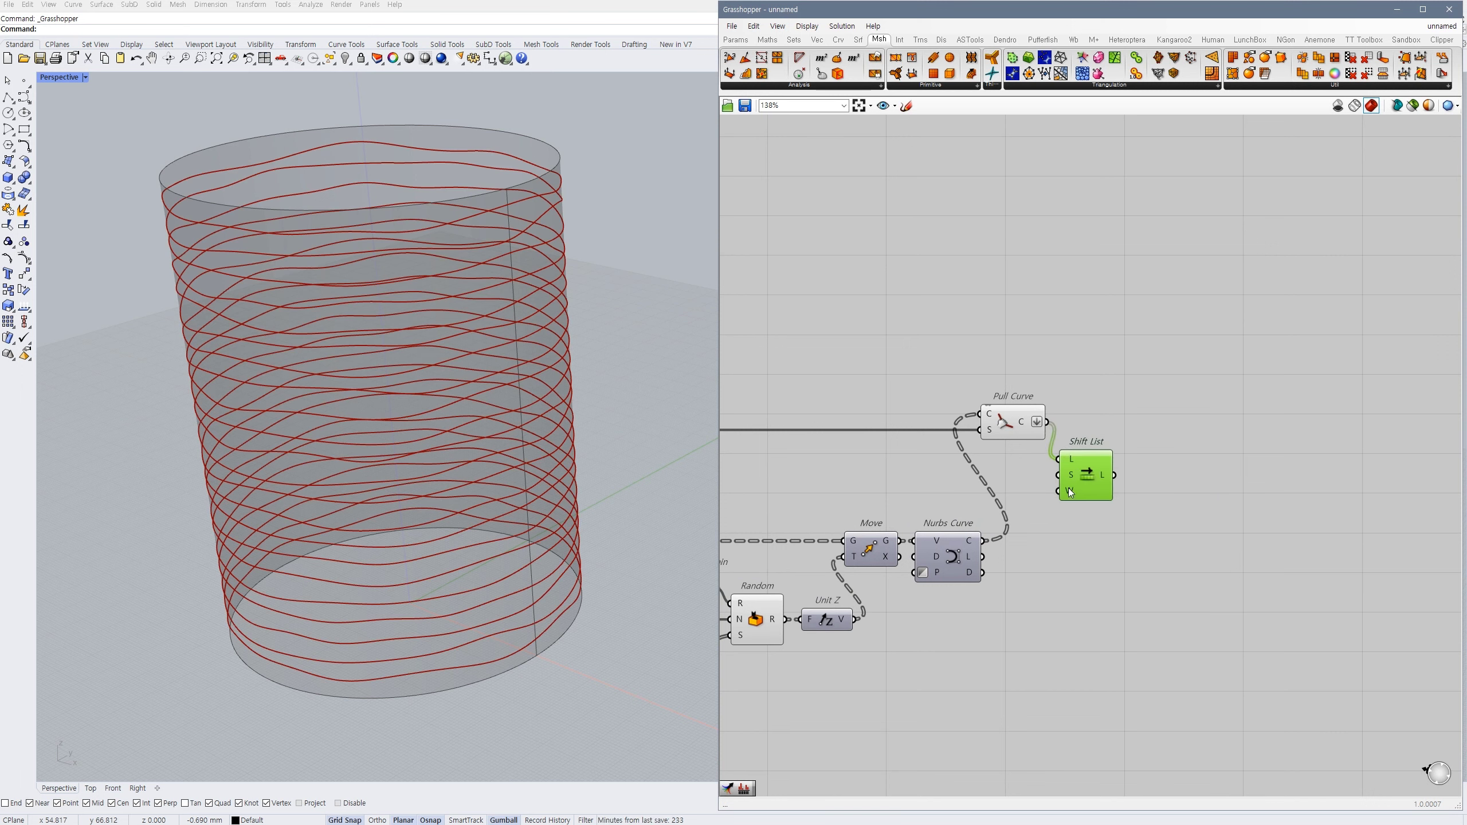
- Invert Shift List's W input and place the component just below Pull Curve's output
right_click(1068, 488)
left_click(1089, 581)
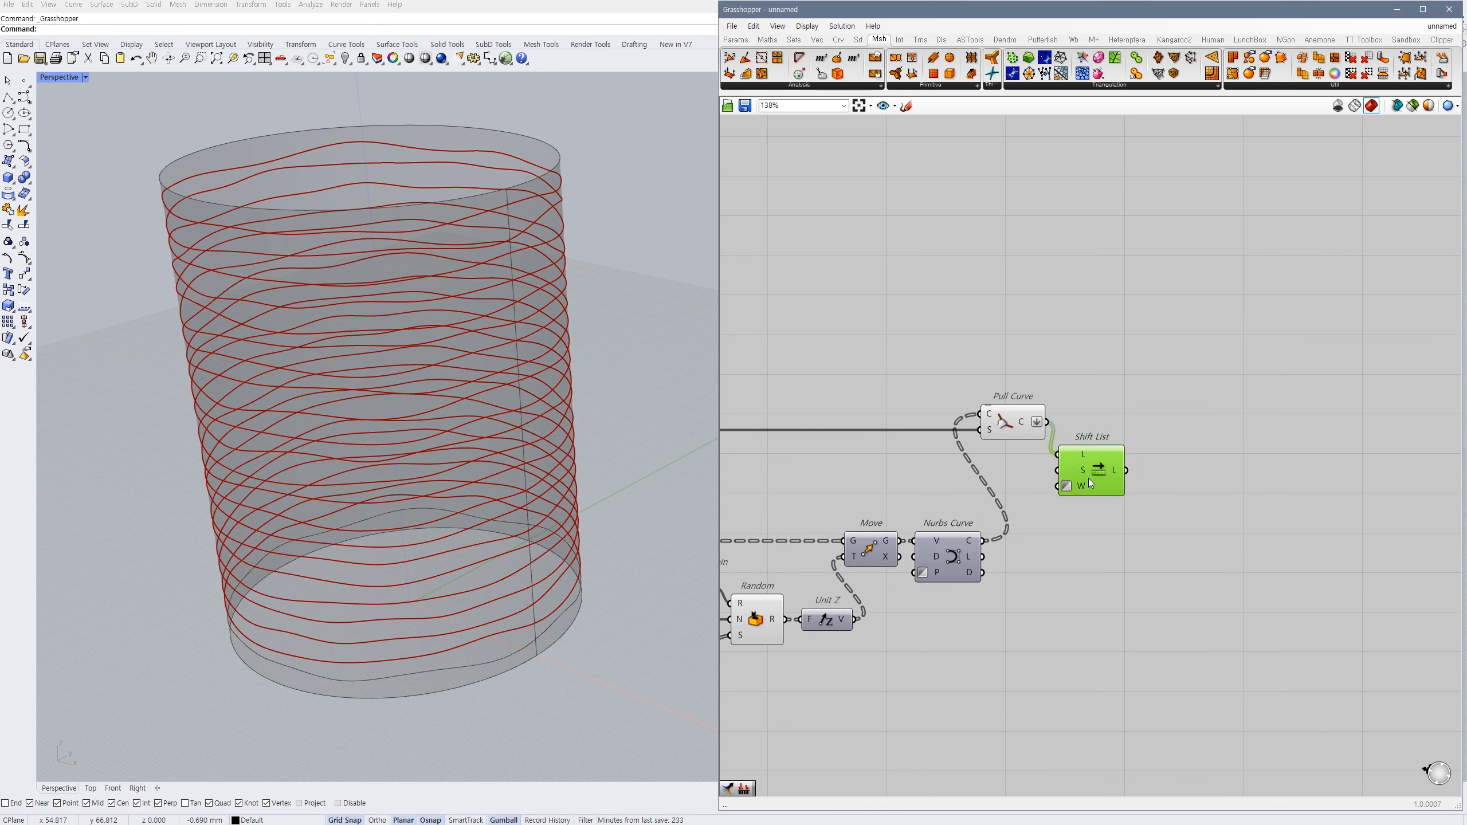
left_click_drag(1089, 477, 1101, 473)
- Add a Shortest List component with Pull Curve's C output in A and Shift List's output in B
double_click(1167, 440)
type("short")
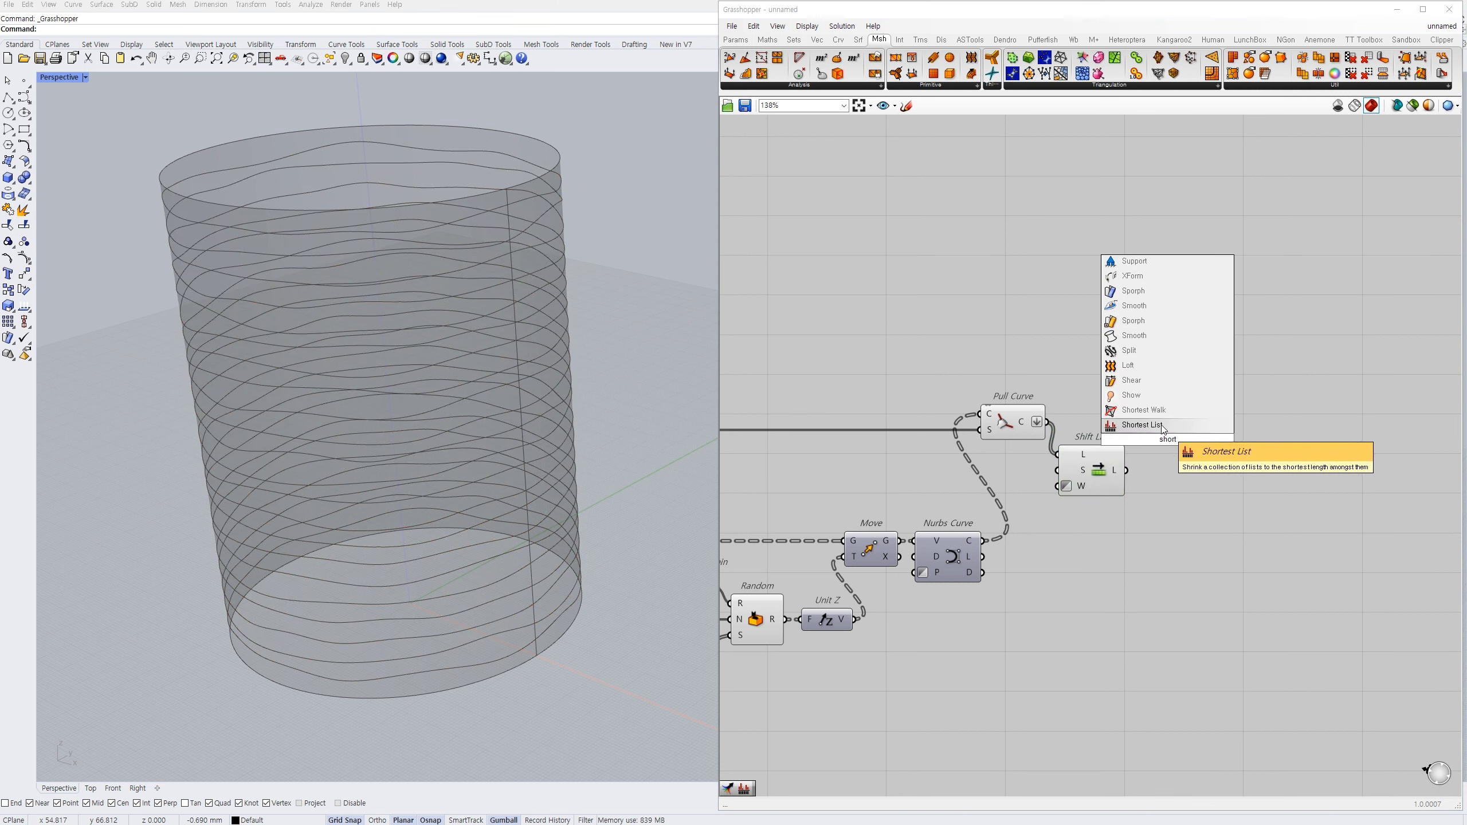
left_click(1166, 424)
left_click_drag(1127, 470, 1164, 437)
left_click_drag(1095, 469, 1100, 458)
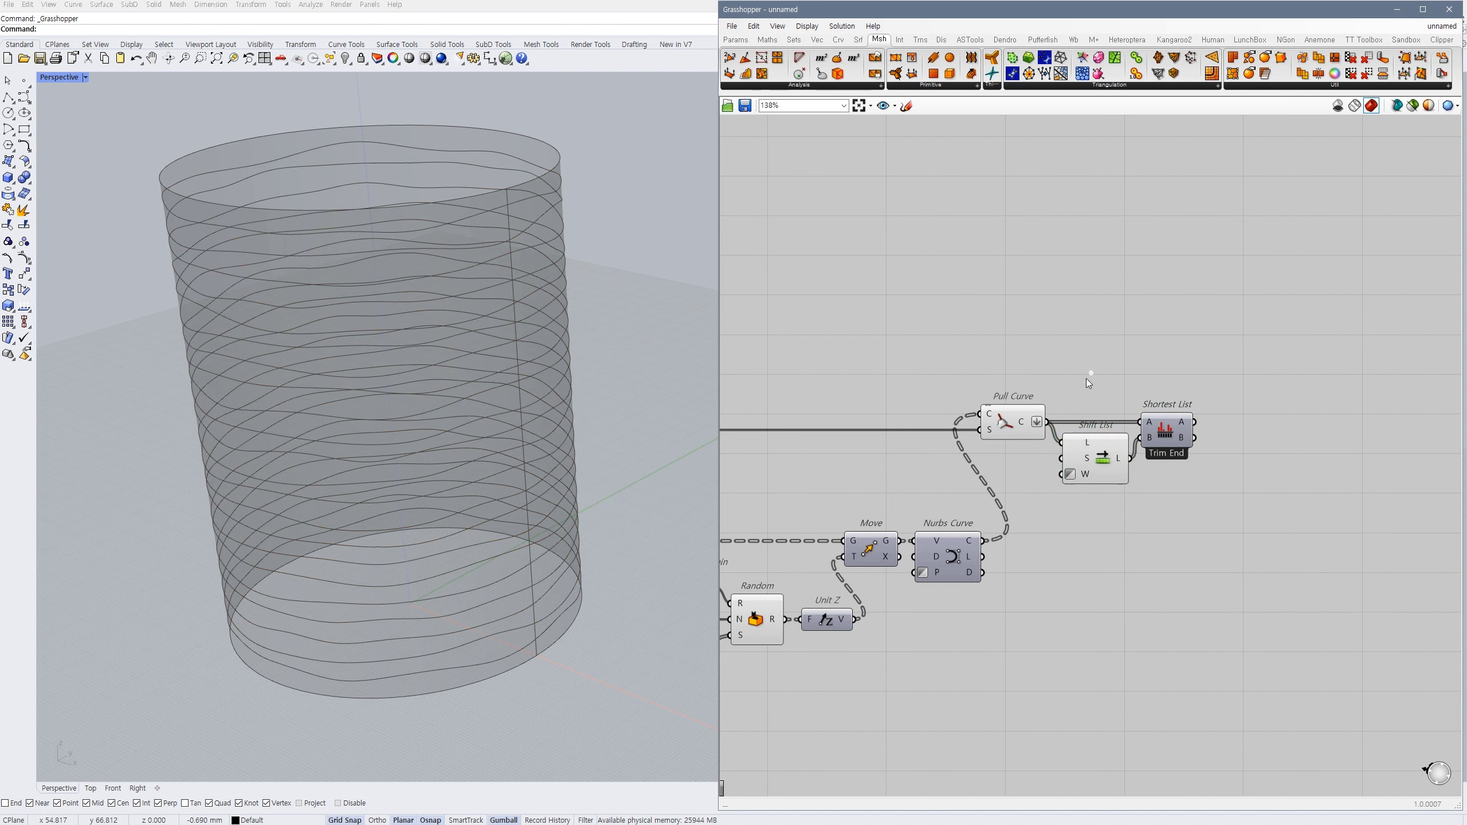
- Hide the previews of the Pull Curve and Shift List components
left_click_drag(1087, 379, 1030, 468)
key("ctrl+q")
left_click(1244, 412)
- Add a Merge component and feed Shortest List's A and B outputs into D1 and D2
double_click(1244, 413)
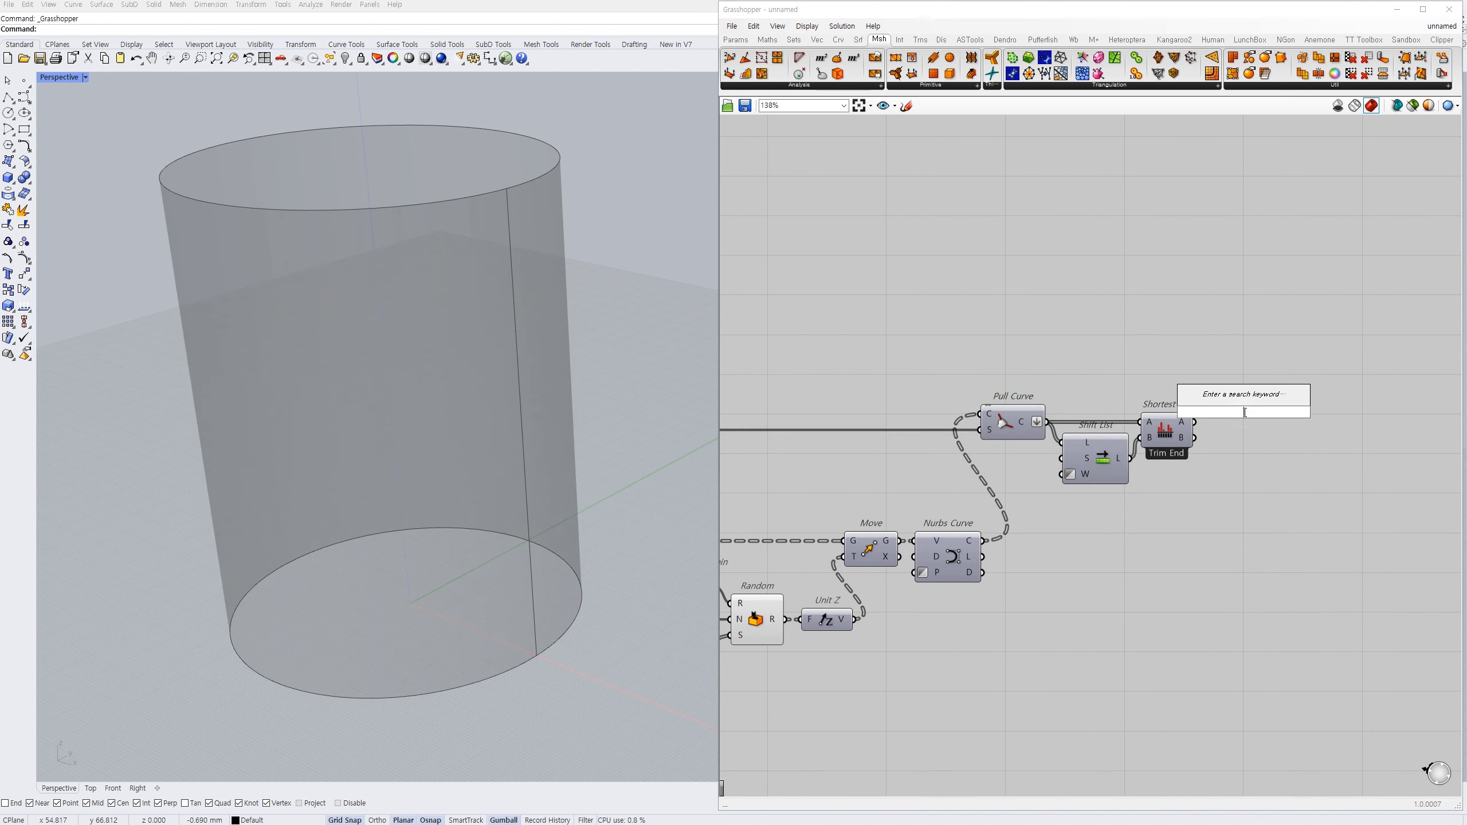
type("merge")
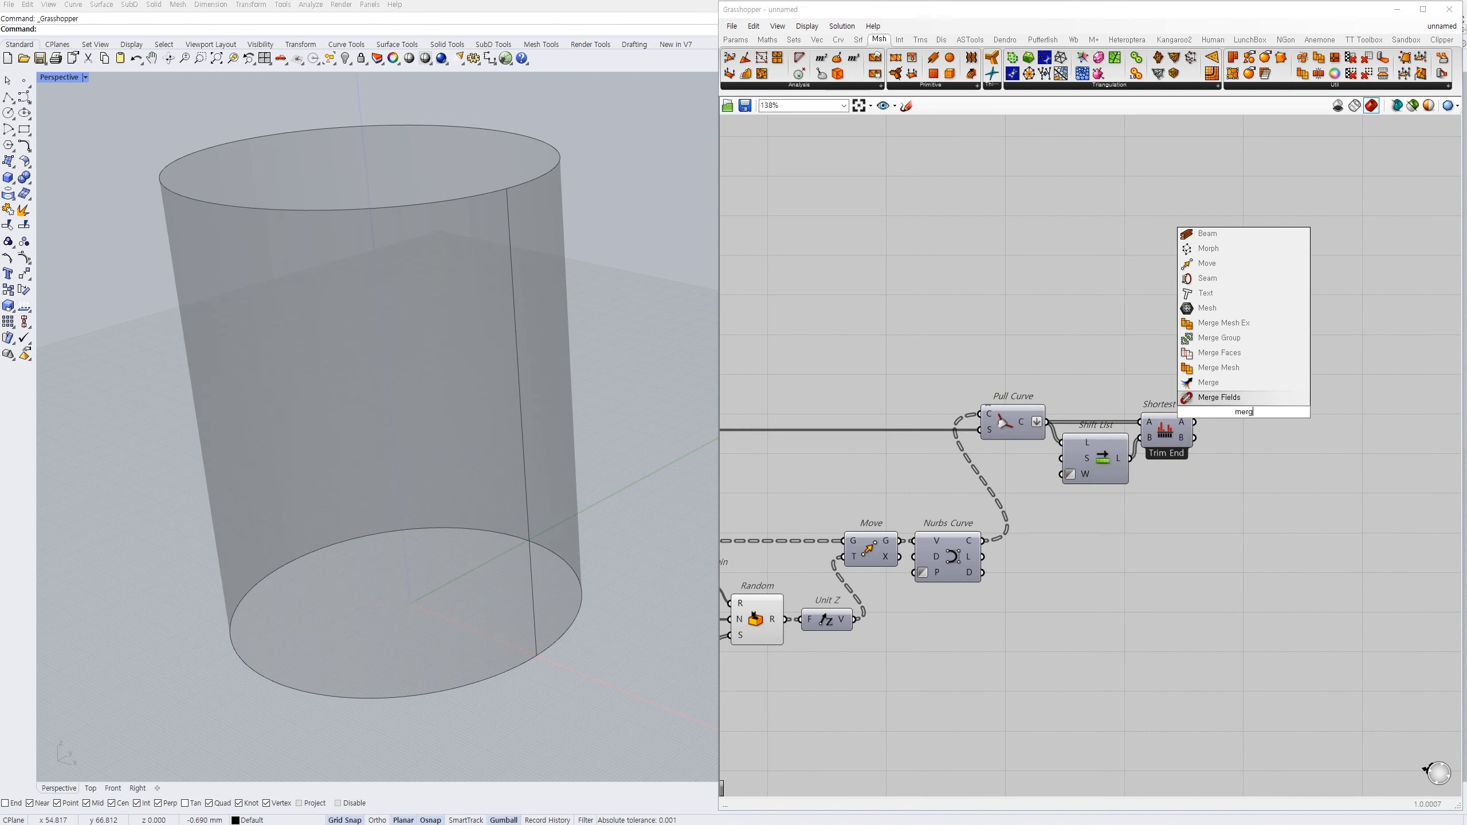
left_click(1221, 383)
left_click_drag(1214, 404, 1243, 435)
- Graft both the D1 and D2 inputs of the Merge component
scroll(1244, 438, "up", 3)
right_click(1222, 420)
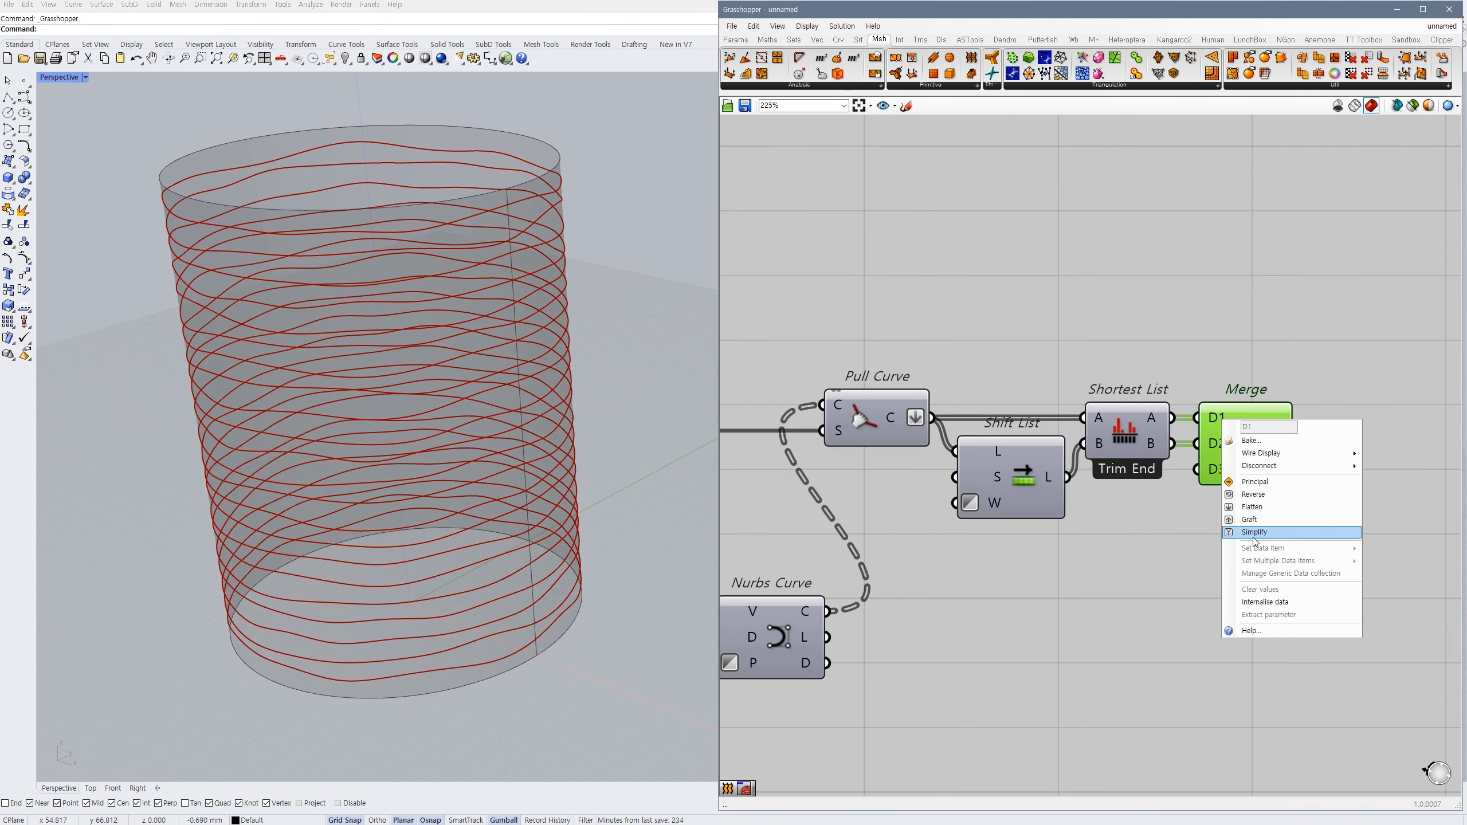
left_click(1248, 526)
right_click(1219, 444)
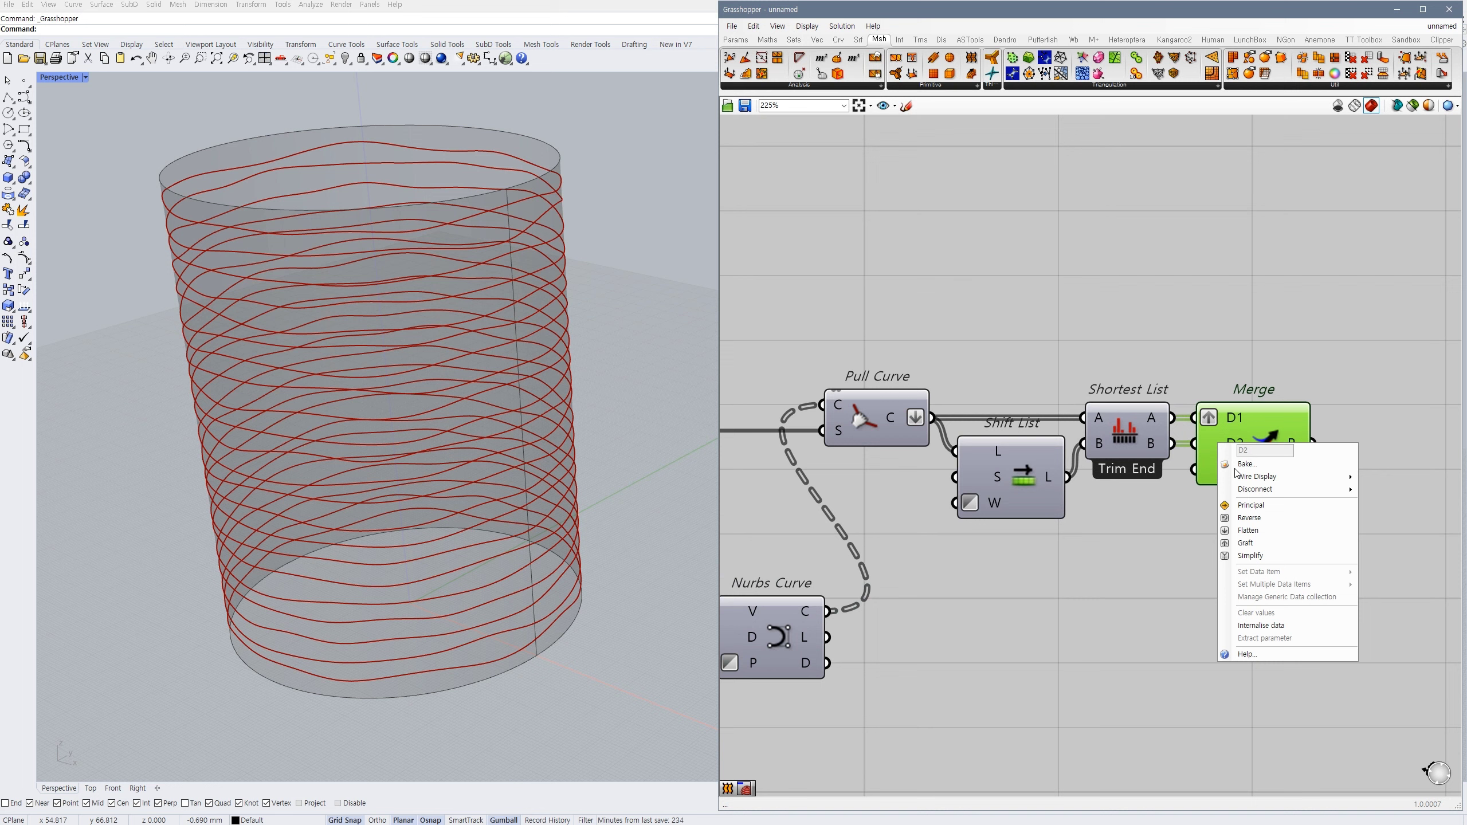
left_click(1253, 549)
left_click(1172, 537)
- Add an End Points component fed from Merge's R output and inspect where the curves' end points lie on the cup
scroll(1216, 532, "down", 1)
right_click_drag(1216, 532, 1096, 515)
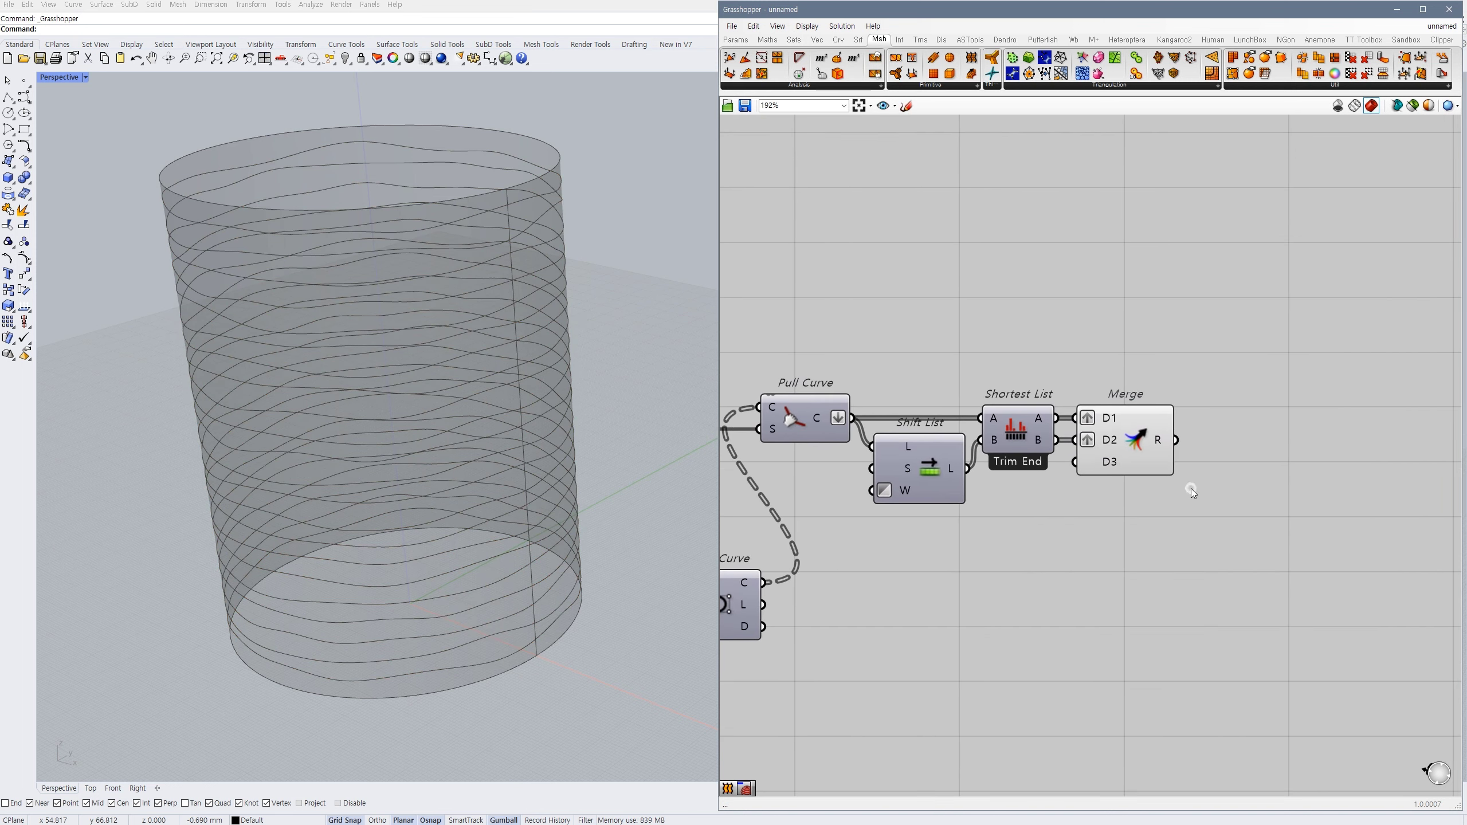
double_click(1234, 488)
left_click(1151, 560)
right_click_drag(563, 510, 559, 543)
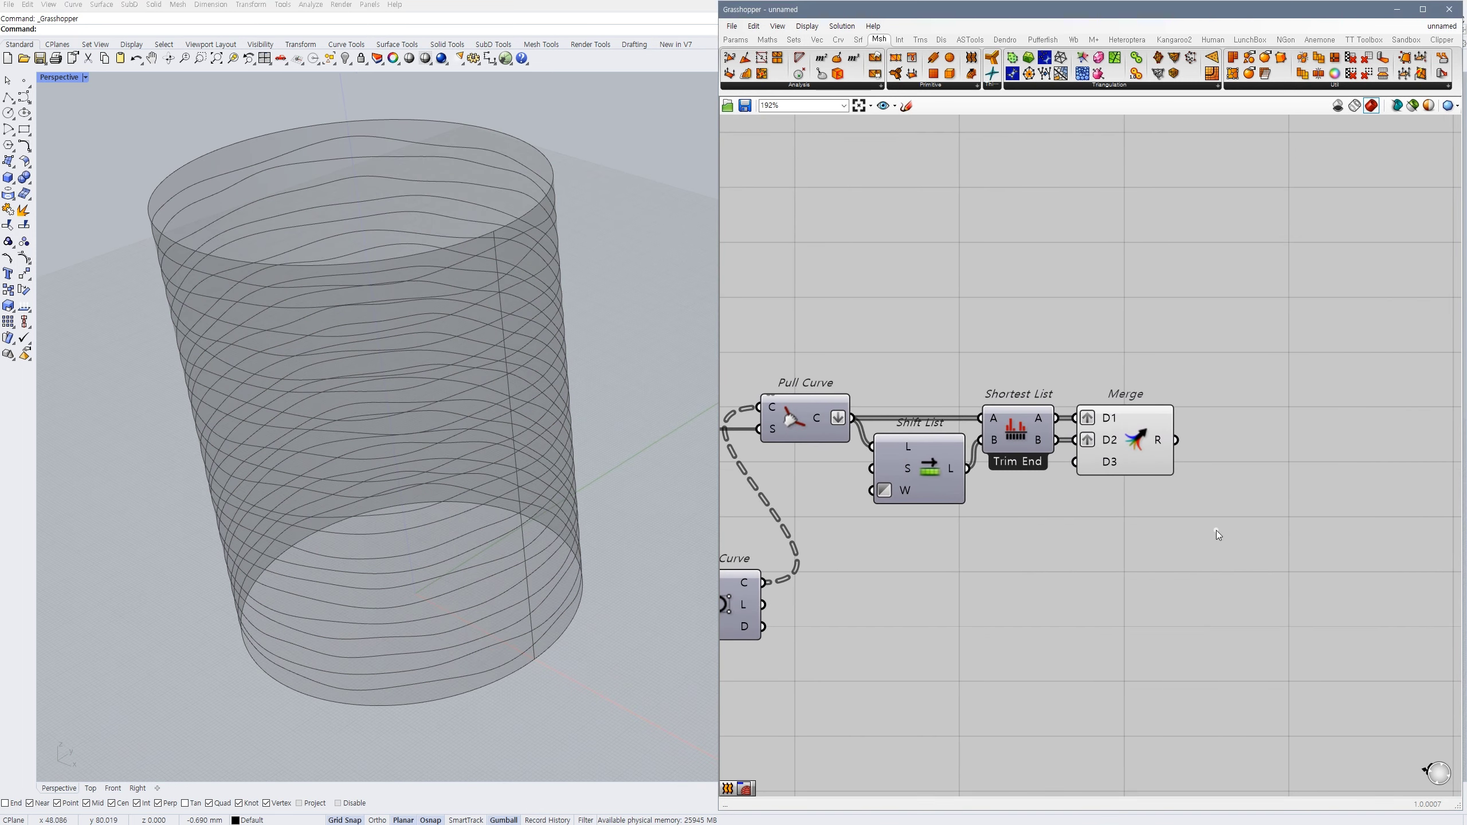
double_click(1246, 500)
type("end")
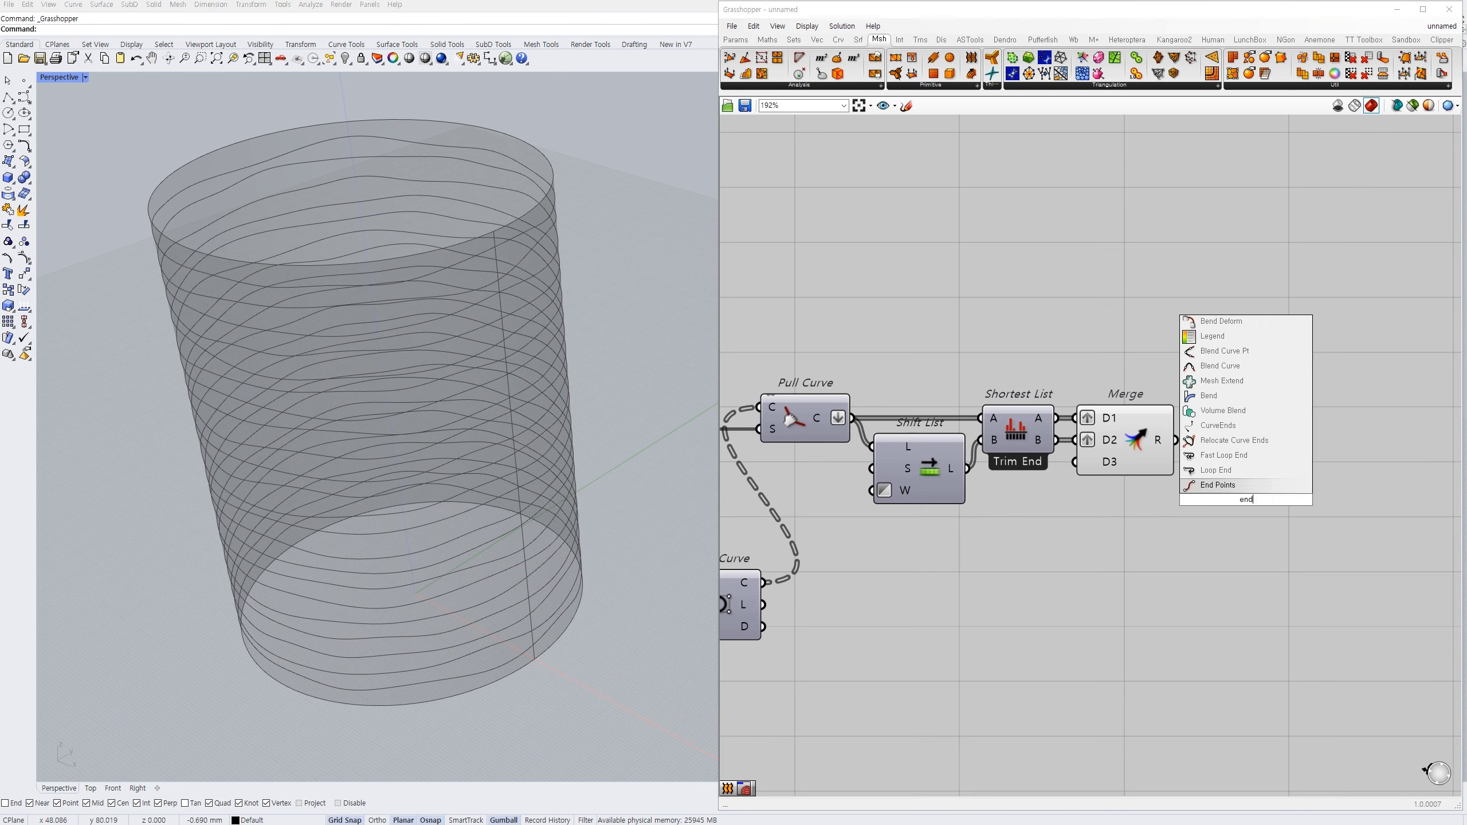
left_click(1218, 486)
right_click_drag(442, 345, 395, 355)
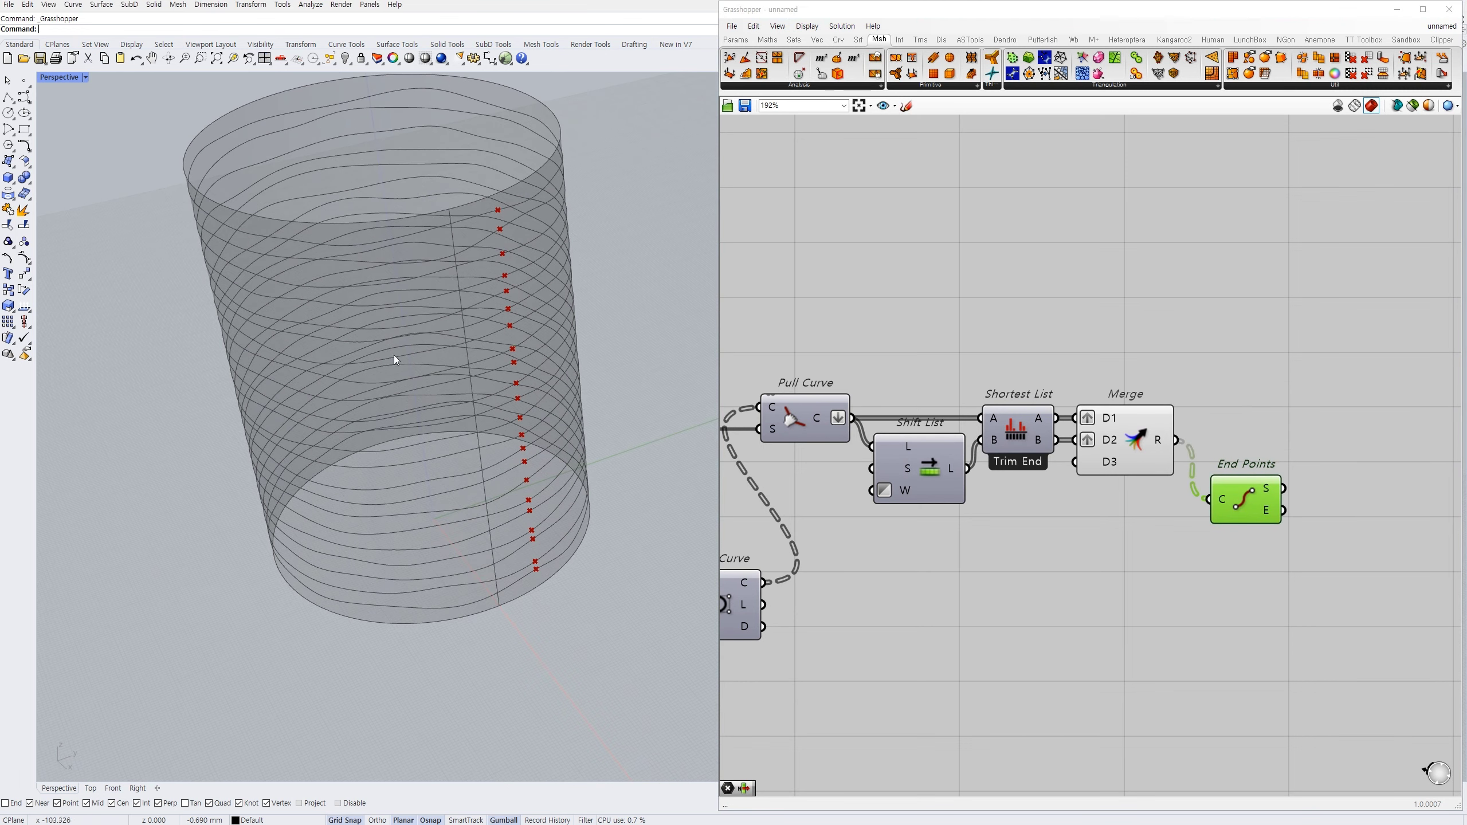
right_click_drag(523, 605, 509, 597)
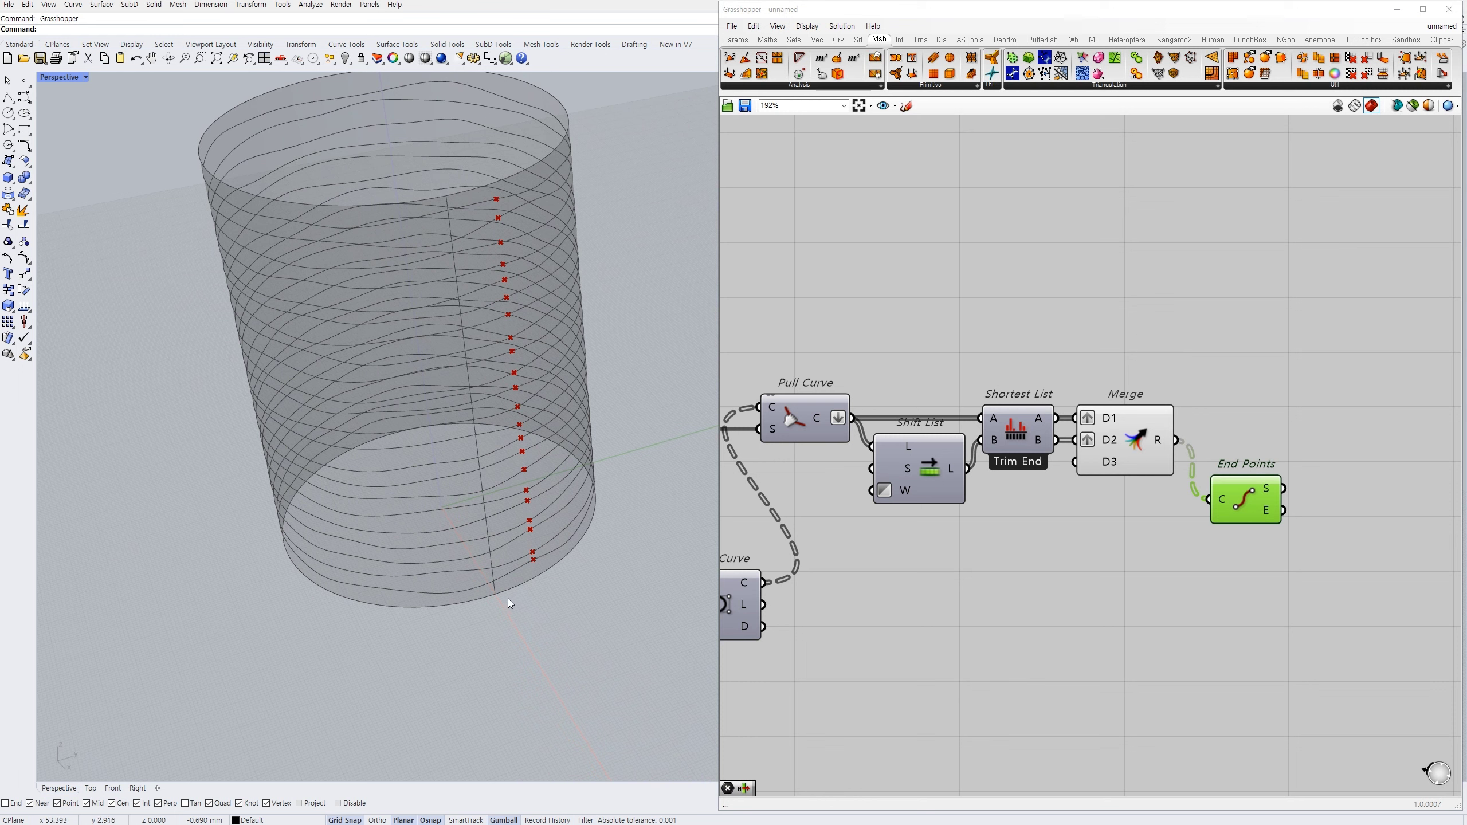
scroll(495, 591, "up", 5)
- Delete the End Points component after Merge
left_click(1163, 593)
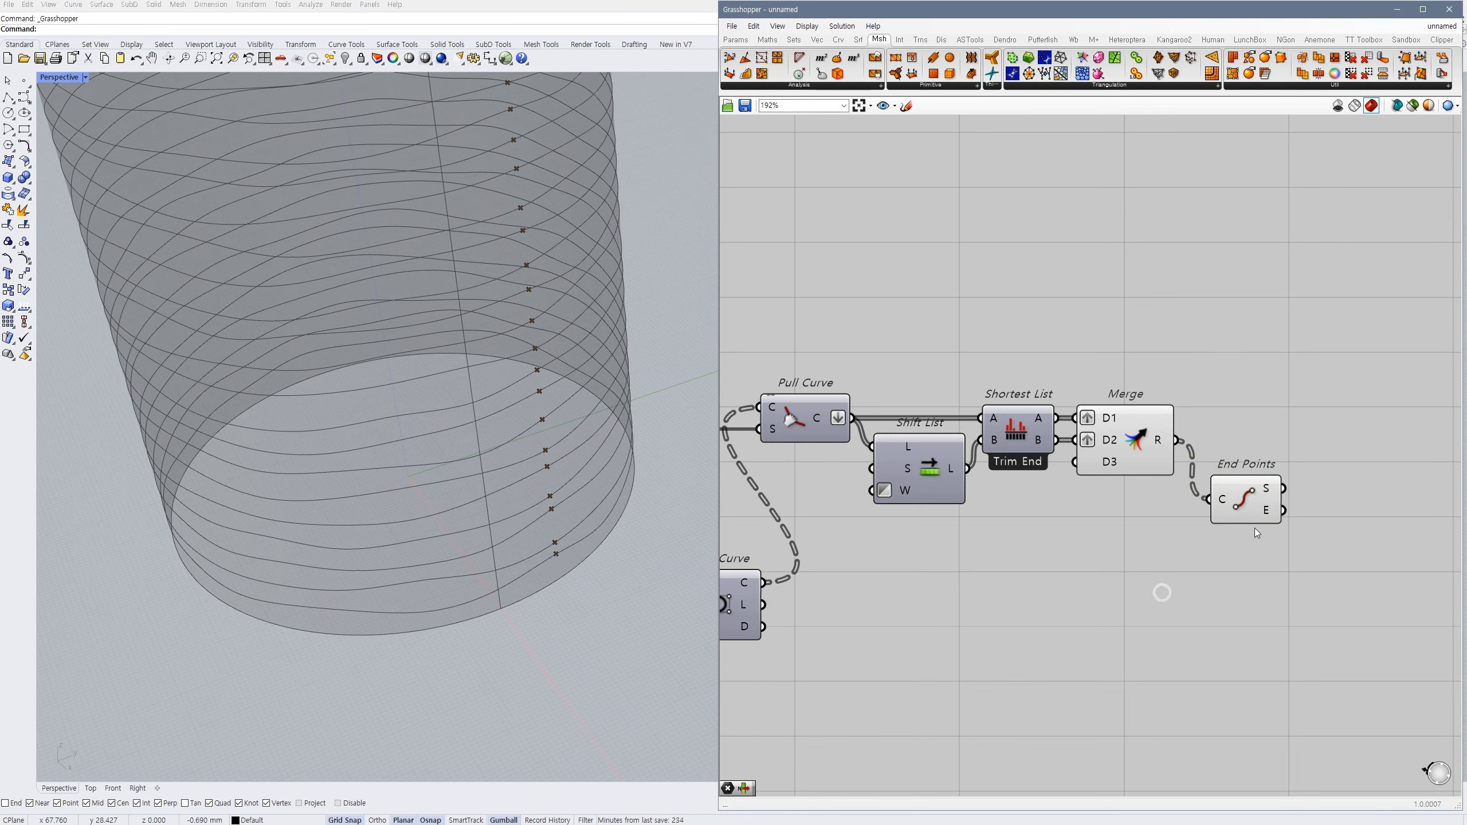
left_click(1244, 507)
right_click_drag(1151, 527, 1155, 544)
key("Delete")
- Add an XZ Plane component below Merge
double_click(1154, 545)
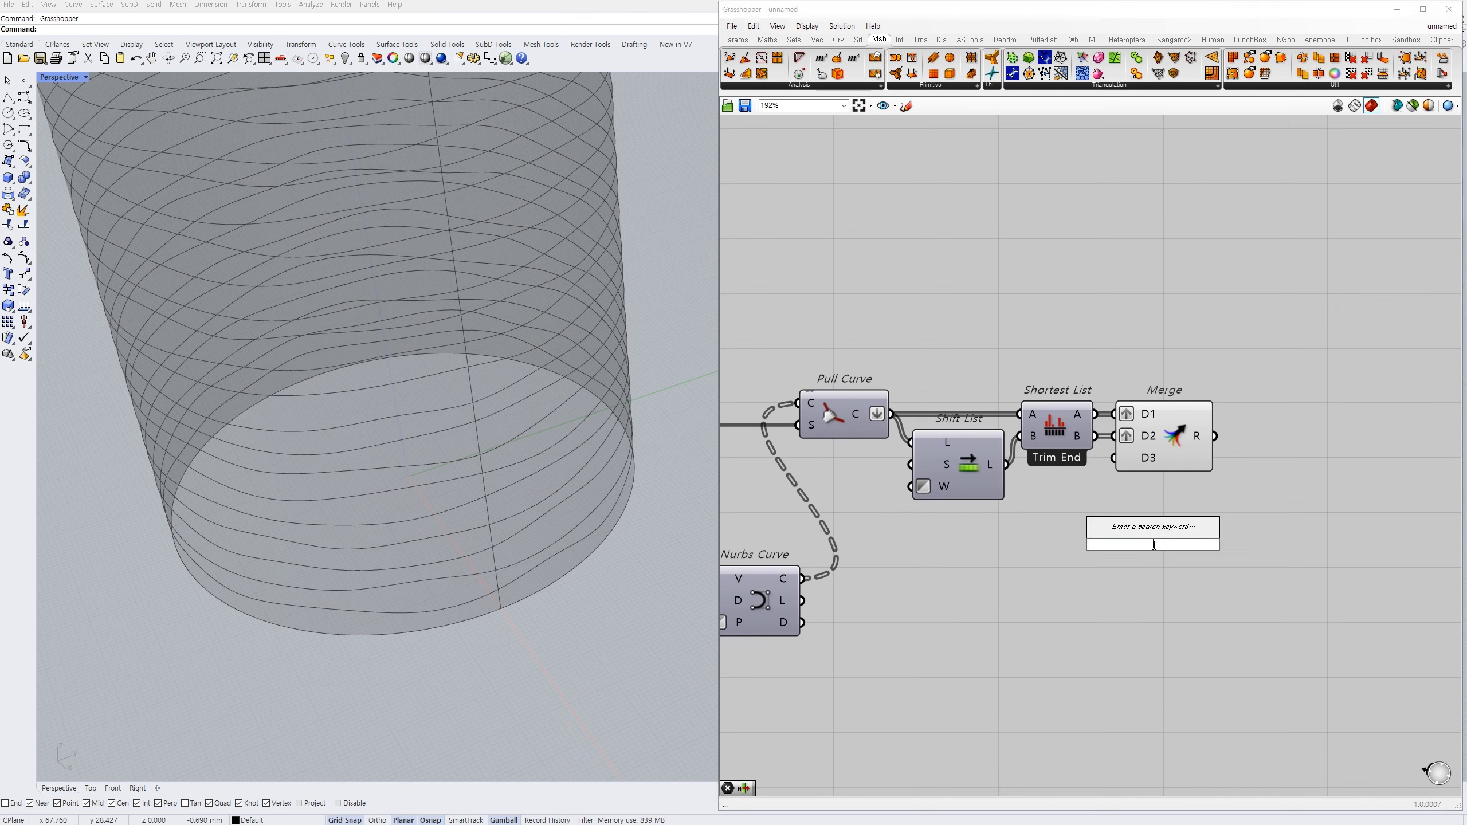
type("xz")
left_click(1146, 527)
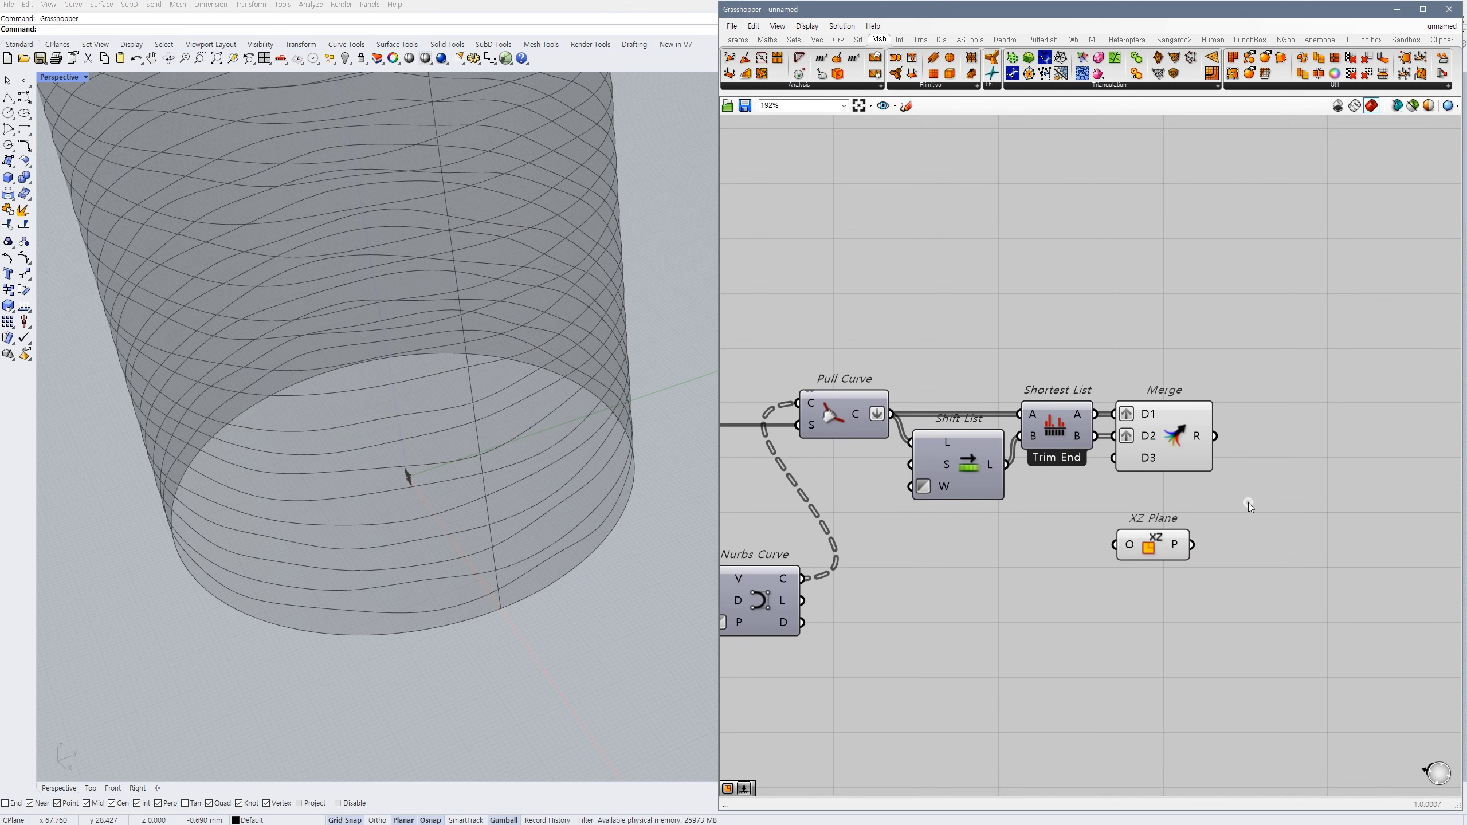
- Add a Curve | Plane component with Merge's R output in C and XZ Plane's output in P
double_click(1248, 502)
type("plan")
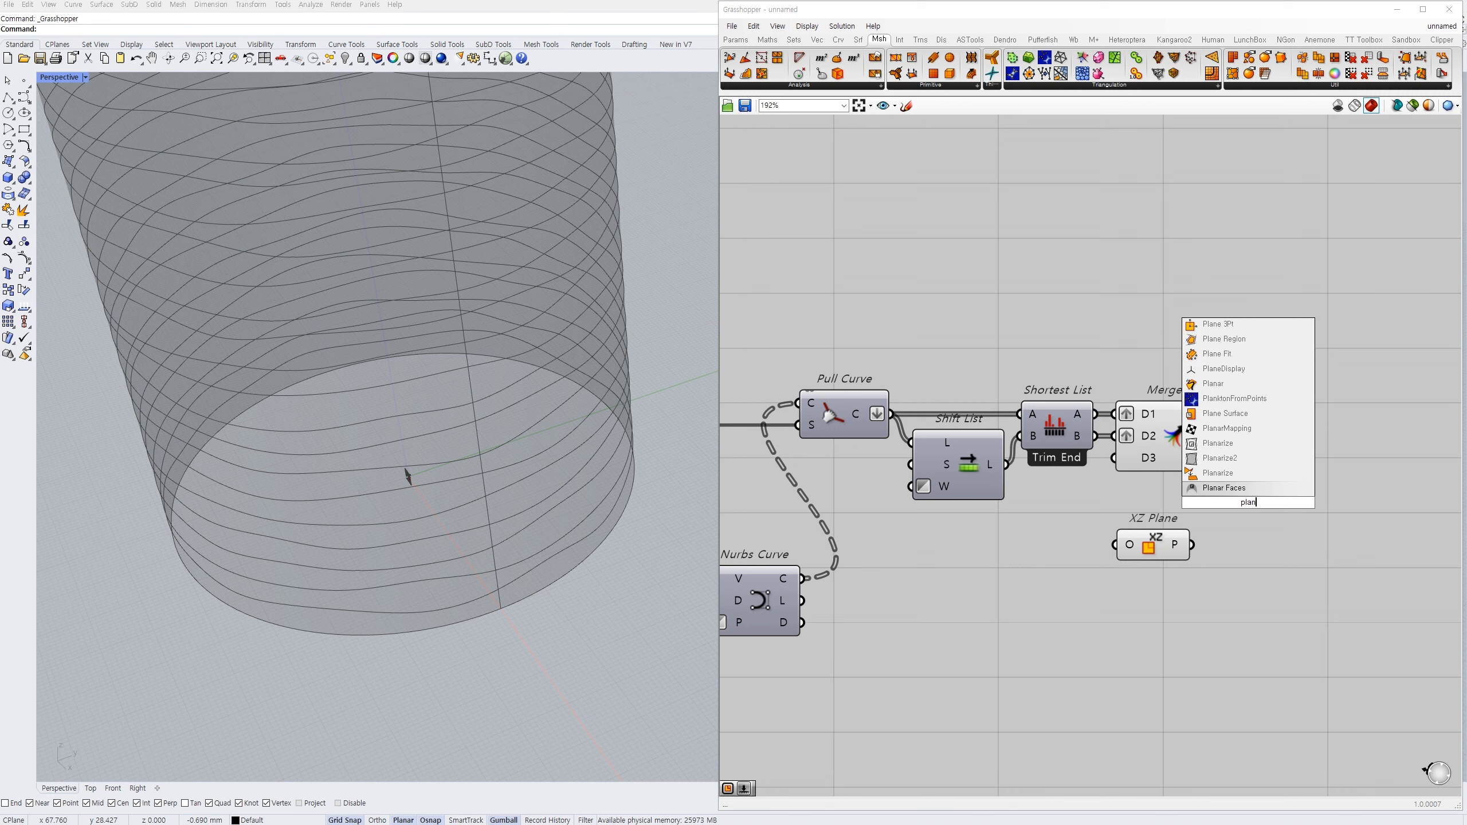
type("e |")
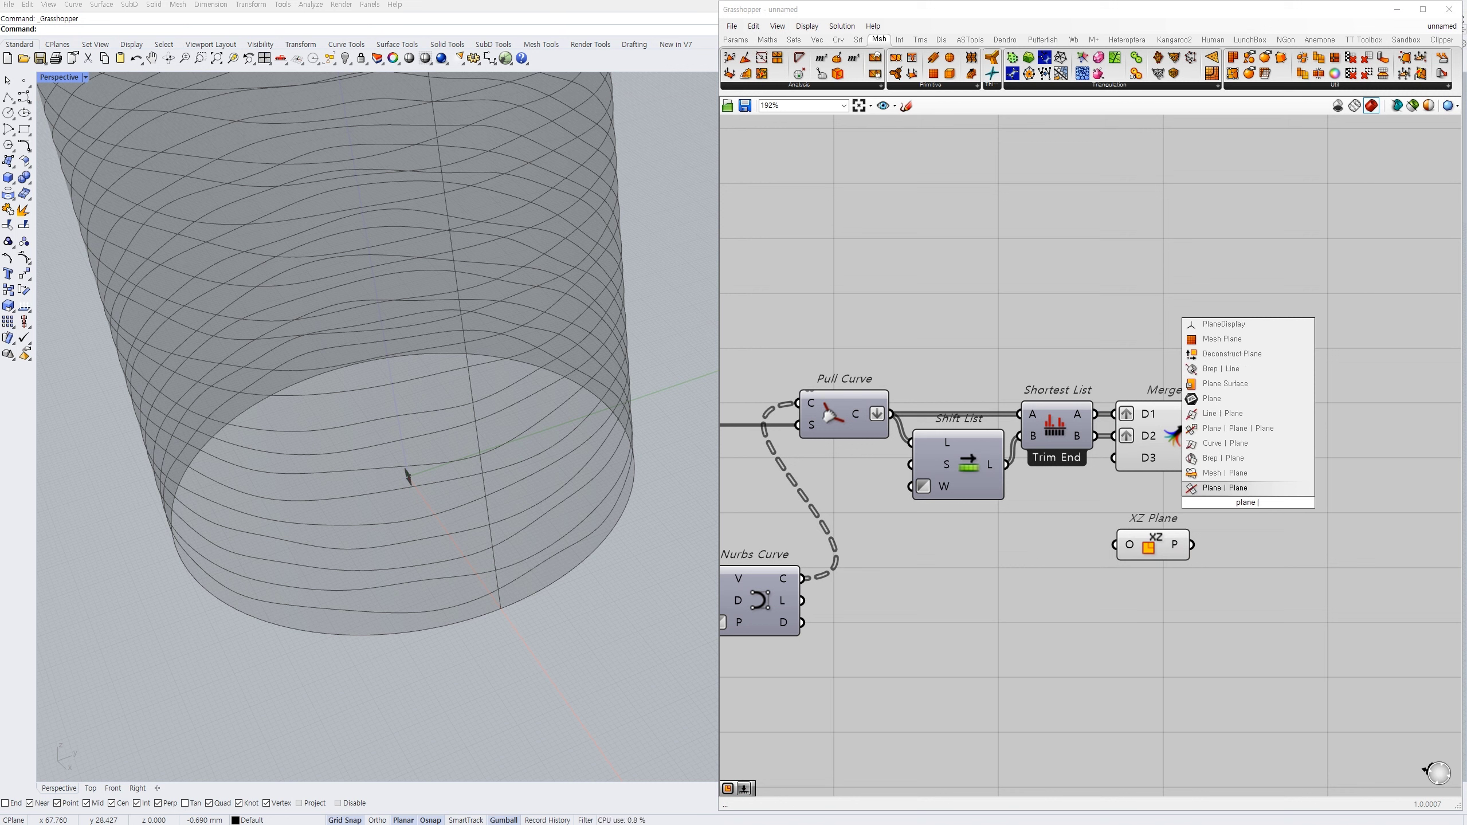
type(" curve")
left_click(1243, 488)
left_click_drag(1243, 501, 1155, 538)
- Hide the XZ Plane preview and check the Curve | Plane intersection points on the cup
left_click(1272, 444)
key("ctrl+q")
right_click_drag(1266, 576, 1118, 590)
left_click(1118, 589)
left_click(1142, 531)
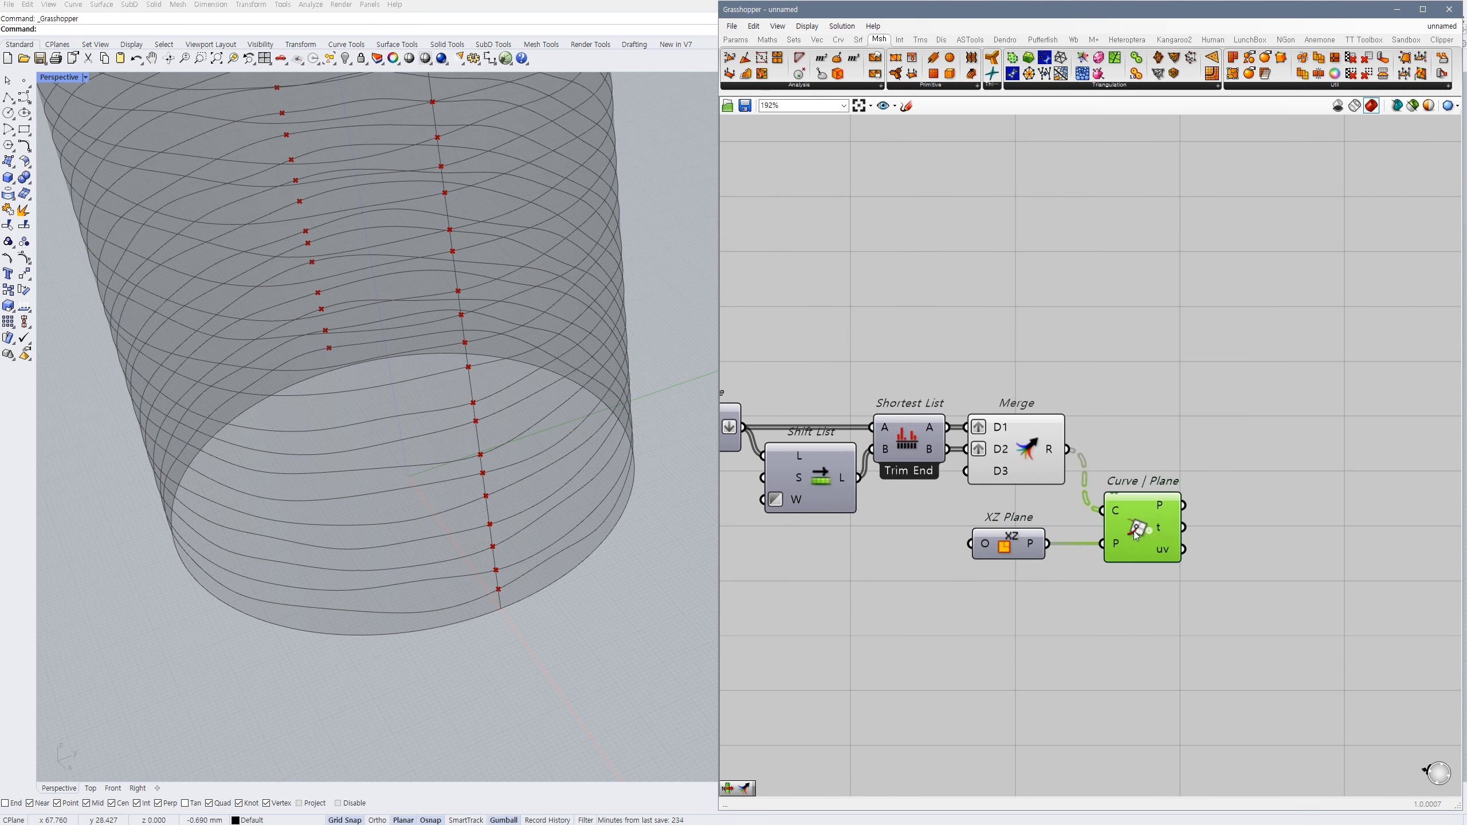
- Add a List Item component after Curve | Plane and feed its L input from the P output
double_click(1204, 495)
scroll(1206, 519, "down", 1)
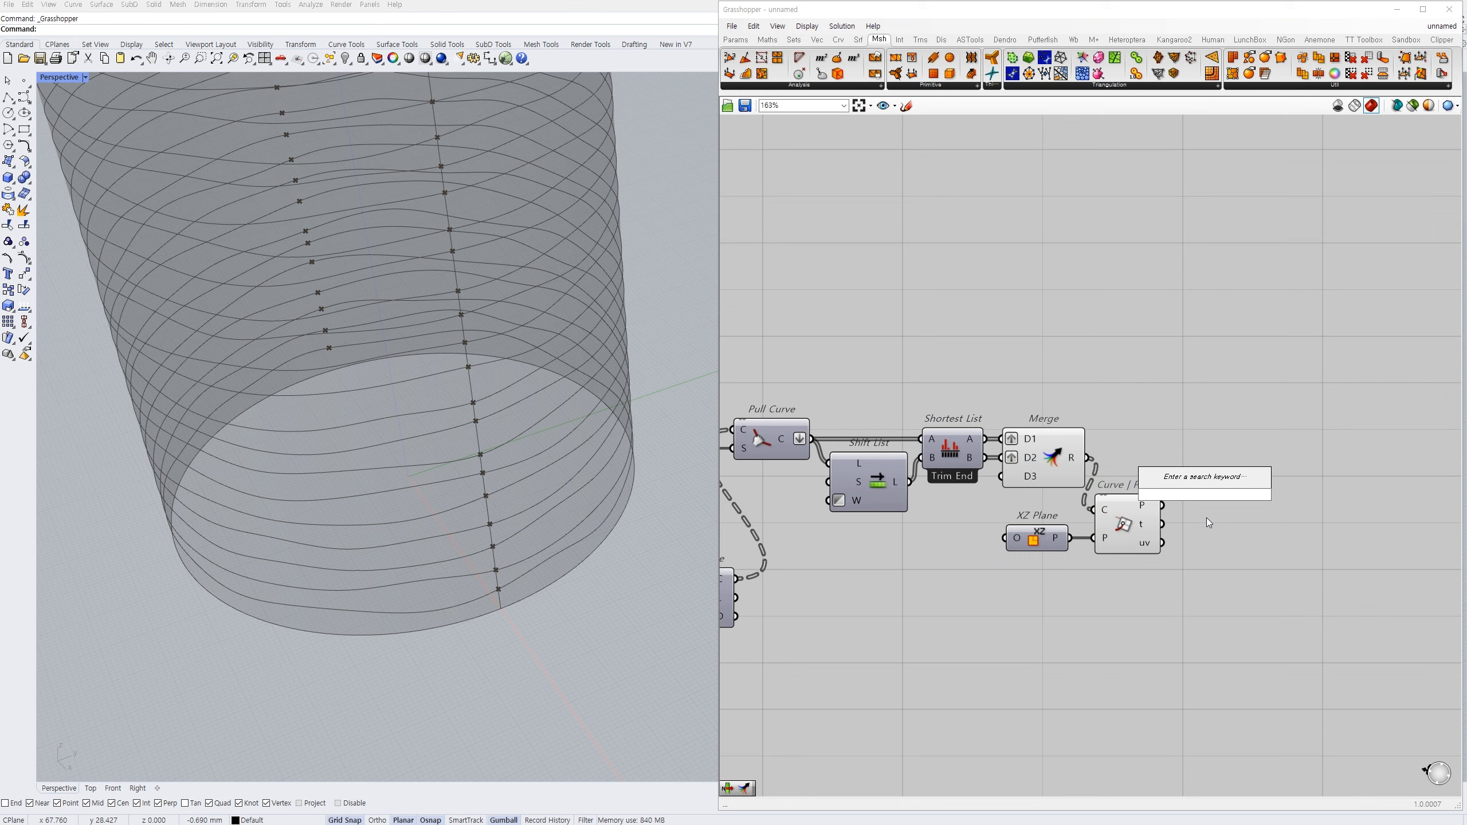
double_click(1237, 508)
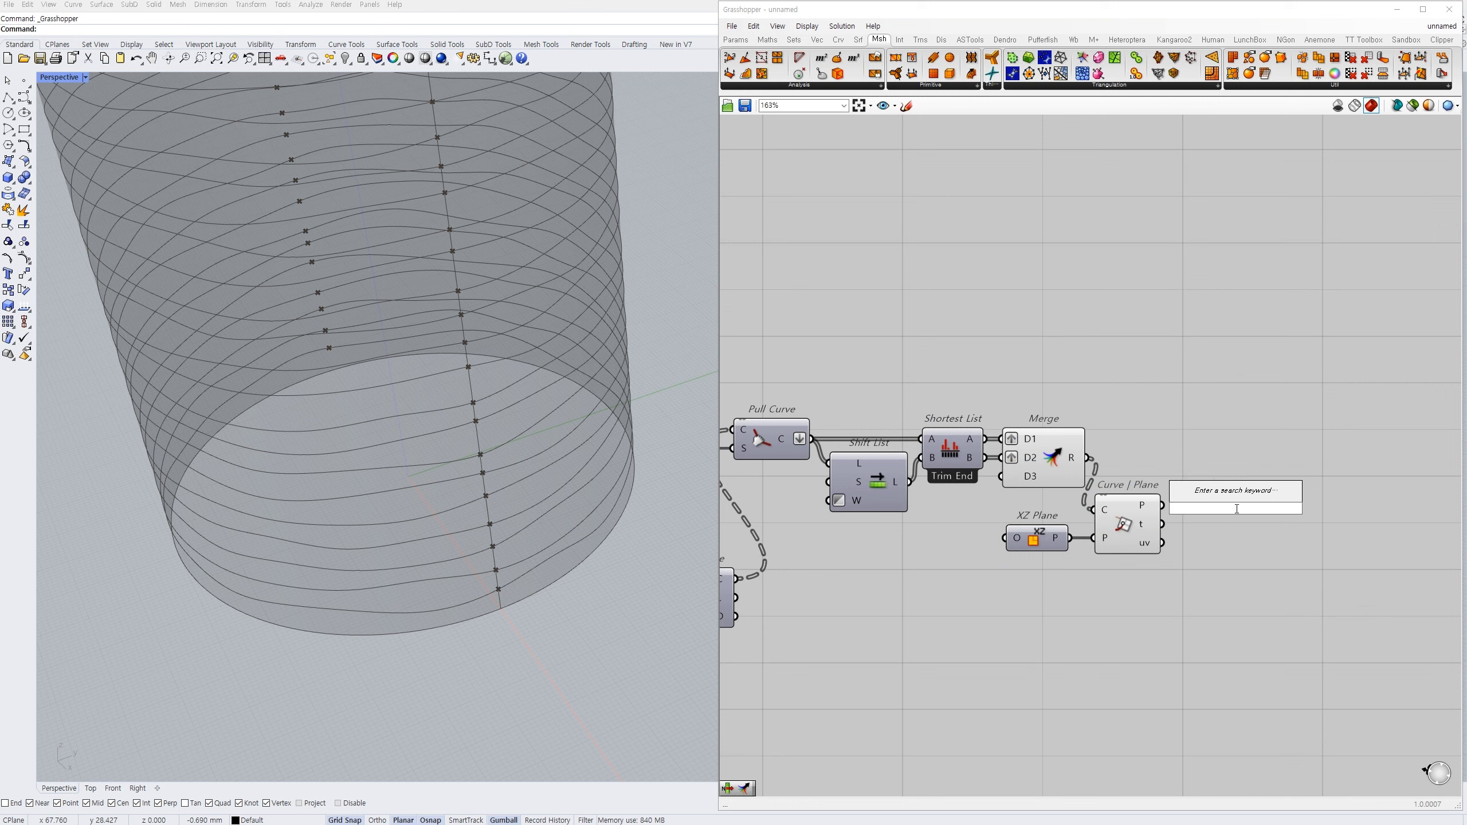
type("list")
left_click(1205, 494)
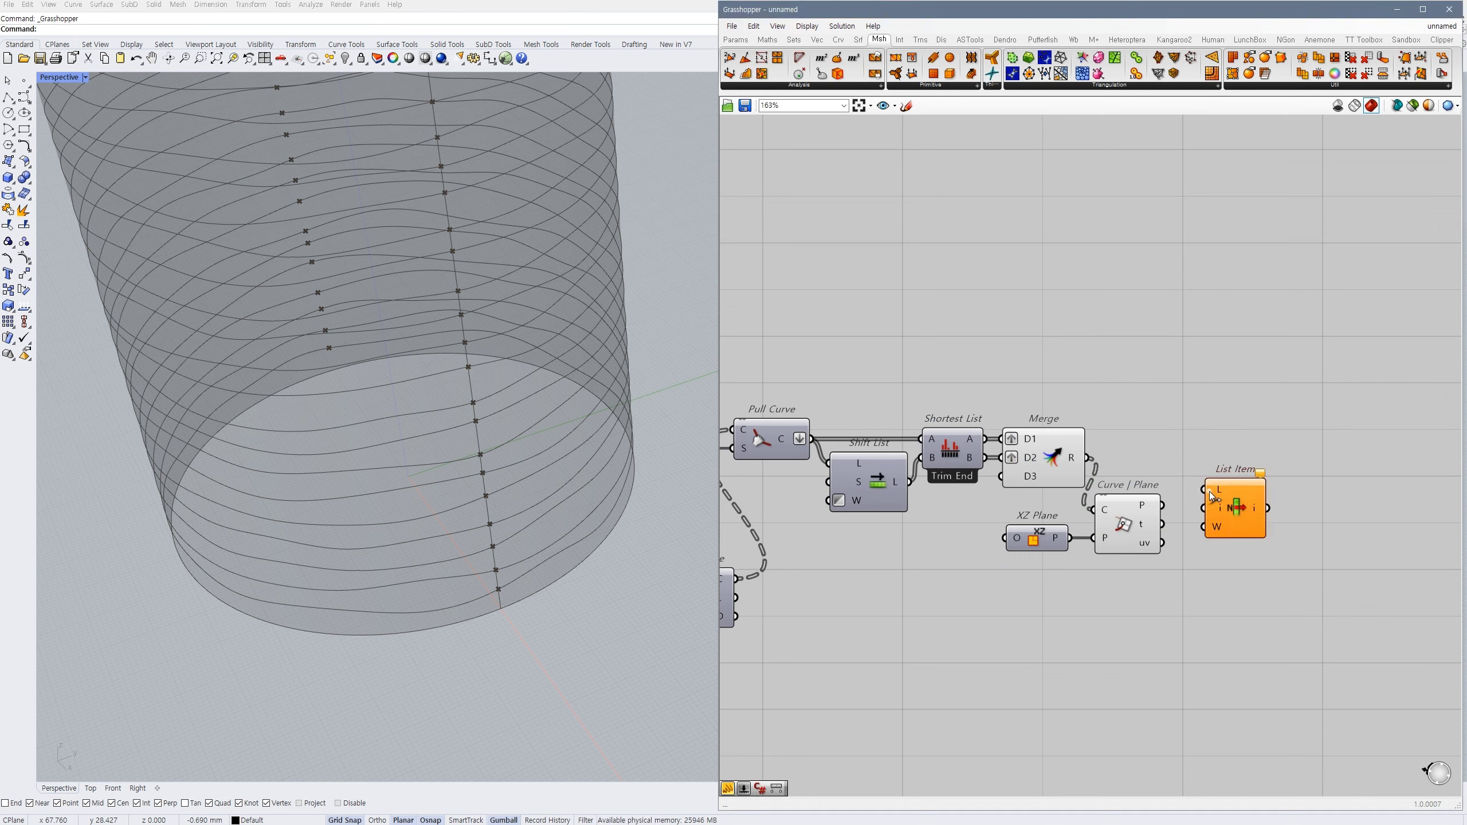
mouse_move(1207, 491)
left_mouse_down()
mouse_move(1162, 504)
mouse_move(1234, 498)
left_mouse_up()
- Add a panel containing 1 and feed it into the i input of the List Item after Curve | Plane
scroll(557, 534, "down", 4)
right_click_drag(542, 549, 557, 534)
left_click(1162, 611)
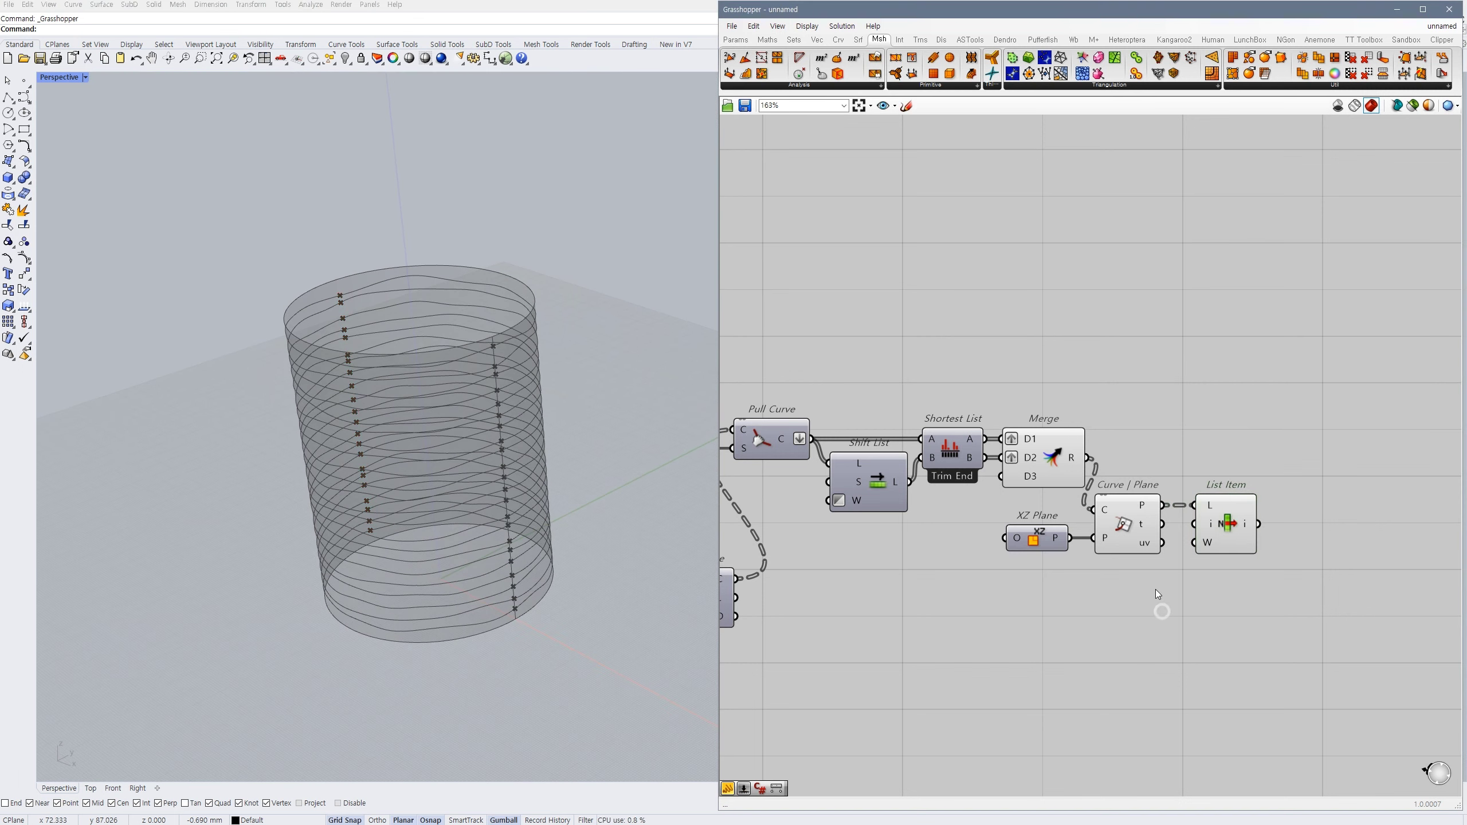
scroll(1157, 586, "up", 2)
double_click(1144, 578)
type("1")
key("Return")
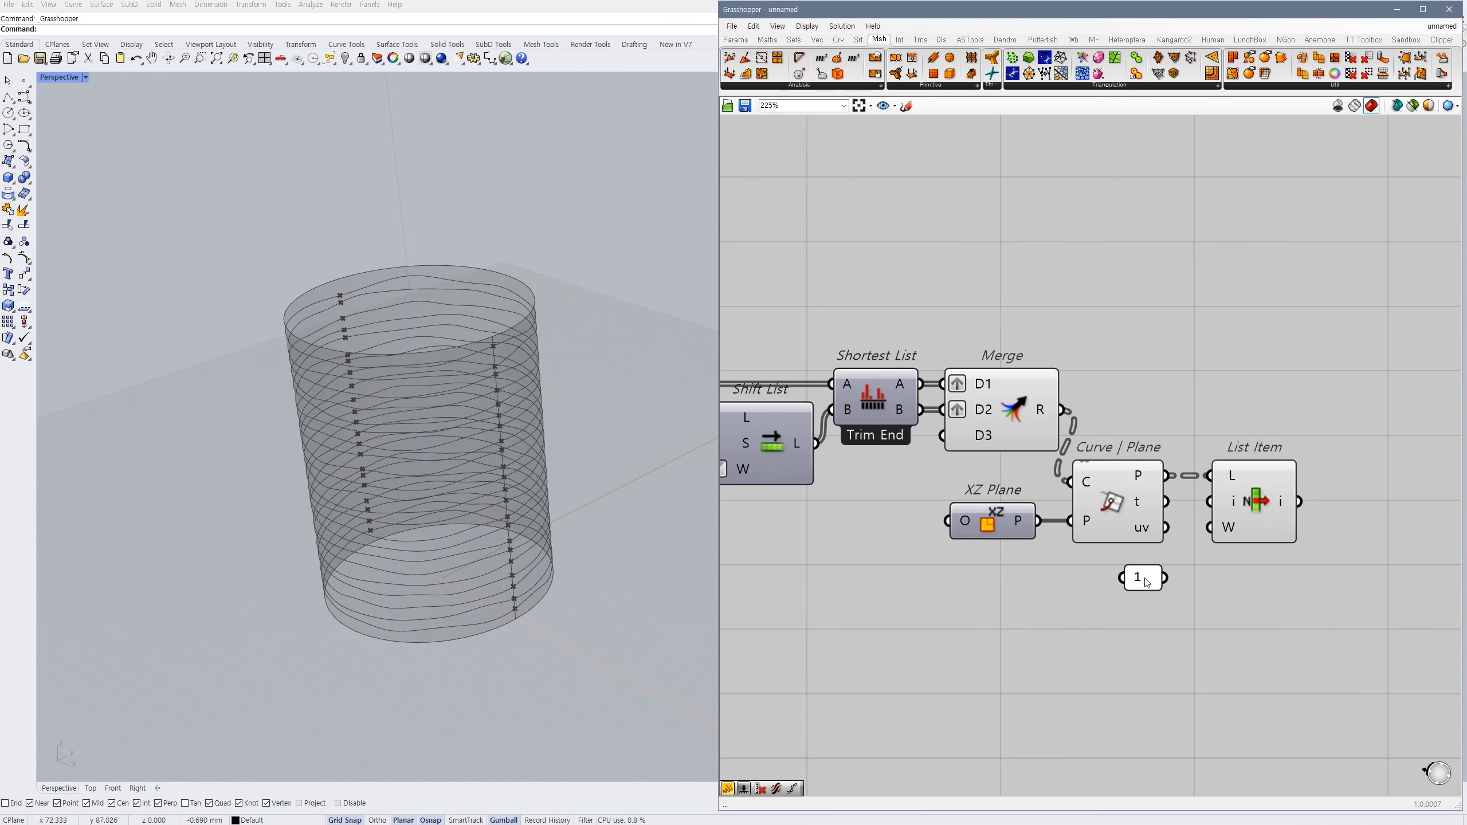
left_click_drag(1212, 501, 1146, 580)
left_click(1189, 601)
- Rewire List Item's L input to Curve | Plane's t output and tidy the positions of List Item and its panel
left_click_drag(1229, 490, 1235, 521)
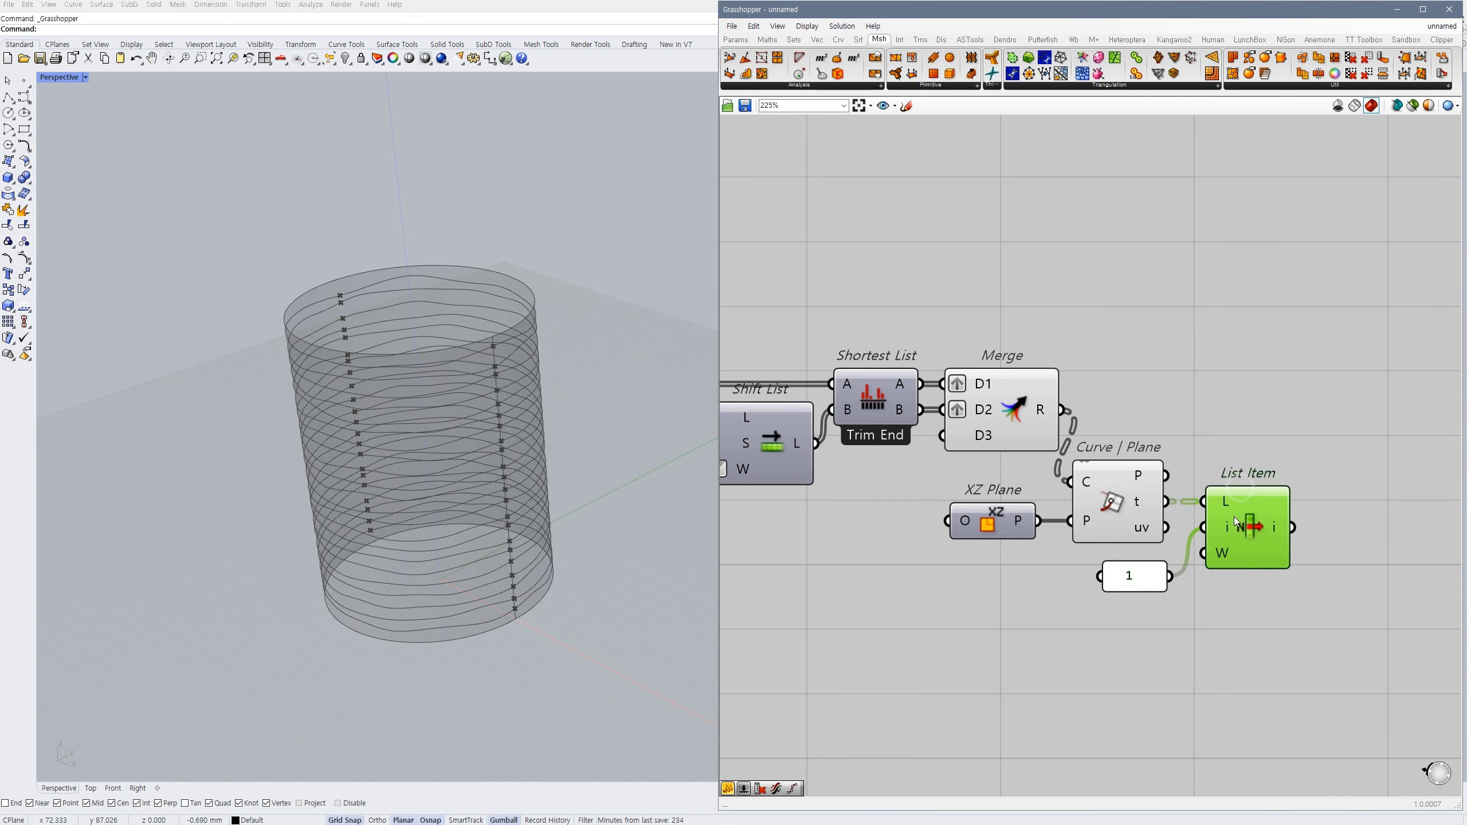
left_click_drag(1149, 582, 1153, 579)
left_click(1229, 603)
left_click_drag(1244, 512, 1239, 513)
right_click_drag(1306, 455, 1220, 473)
left_click(1220, 473)
double_click(1229, 453)
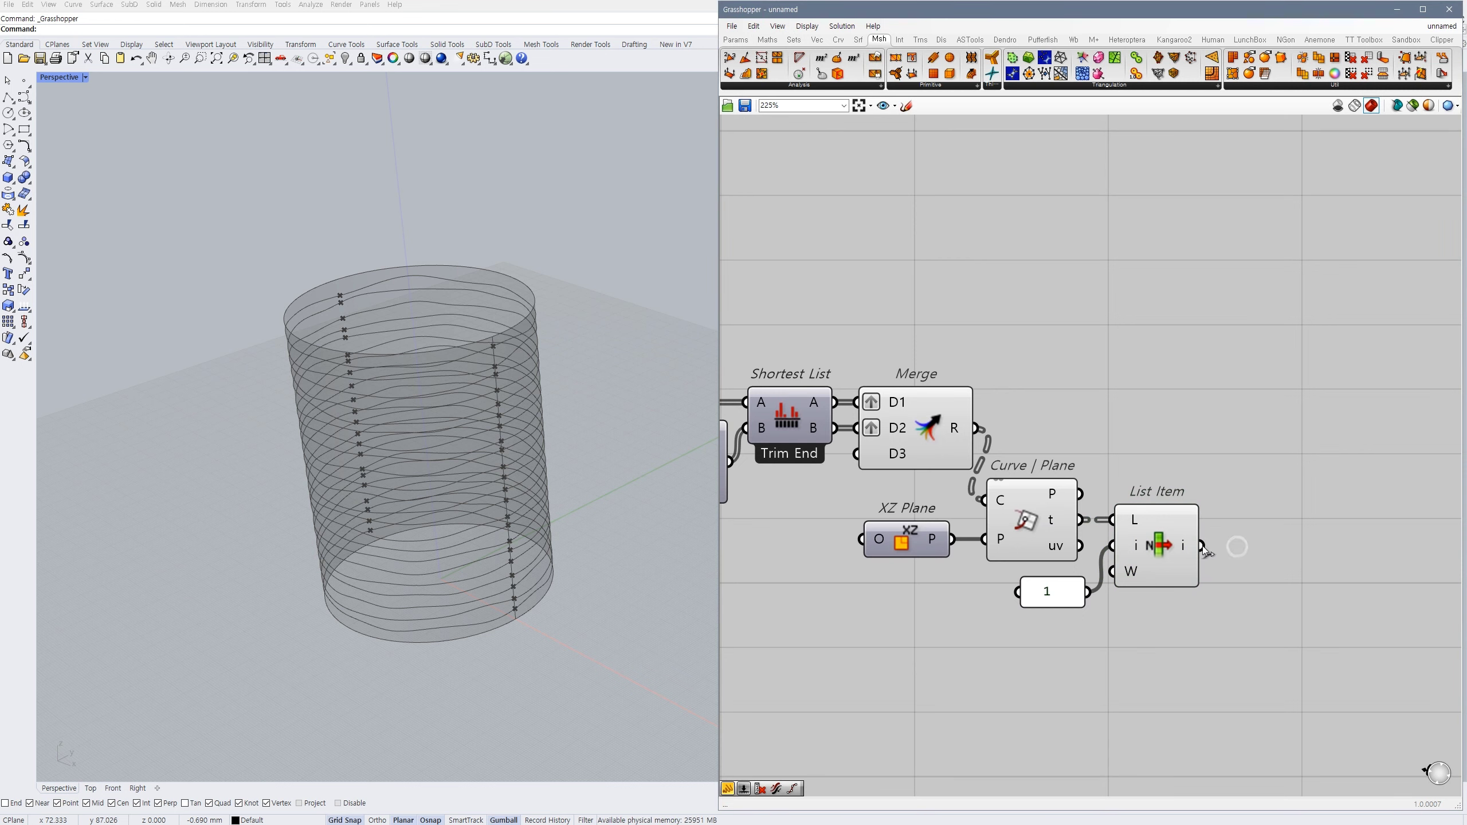
scroll(1190, 547, "down", 2)
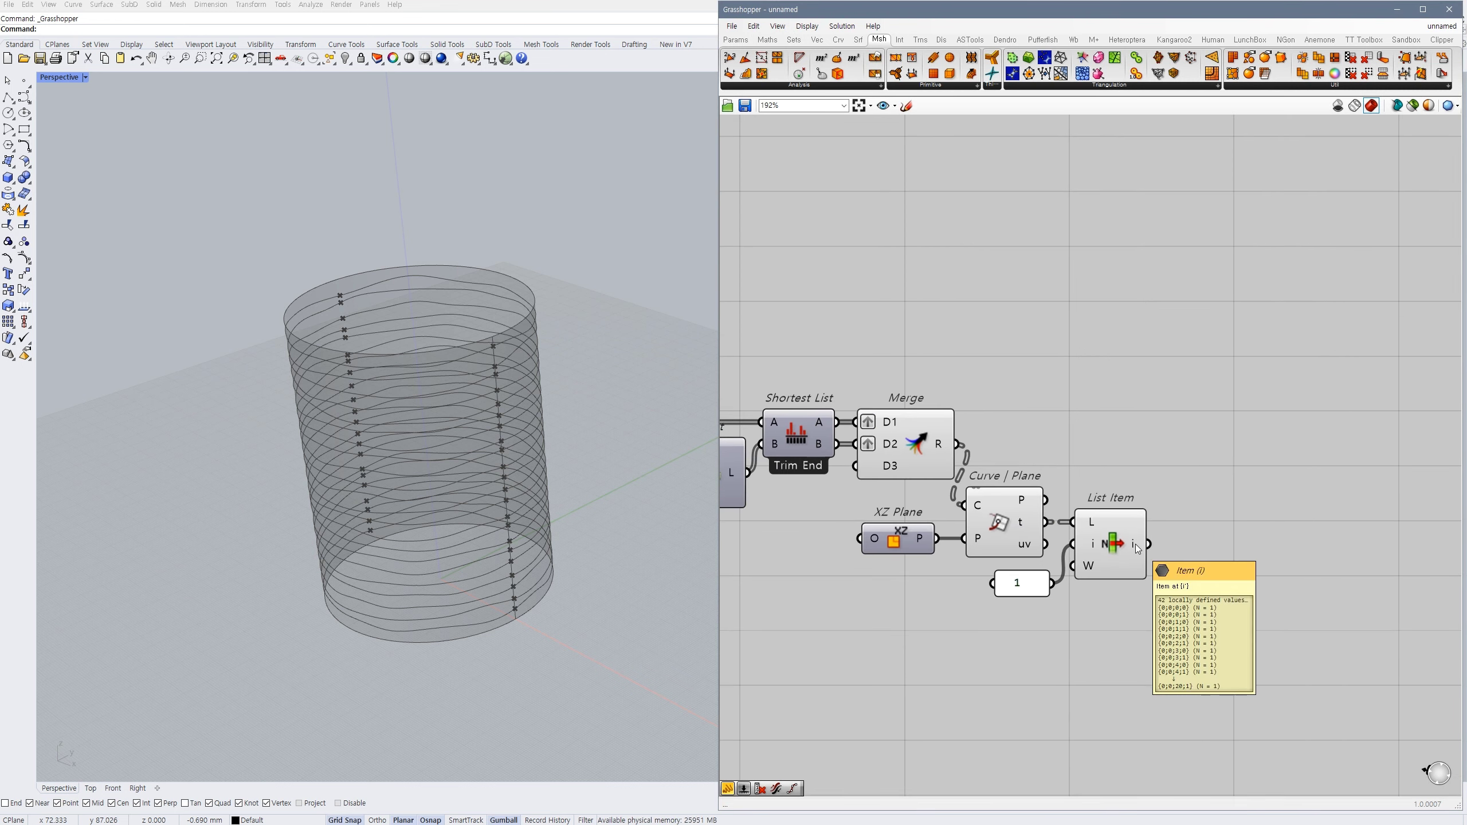
right_click(1138, 544)
left_click(1157, 609)
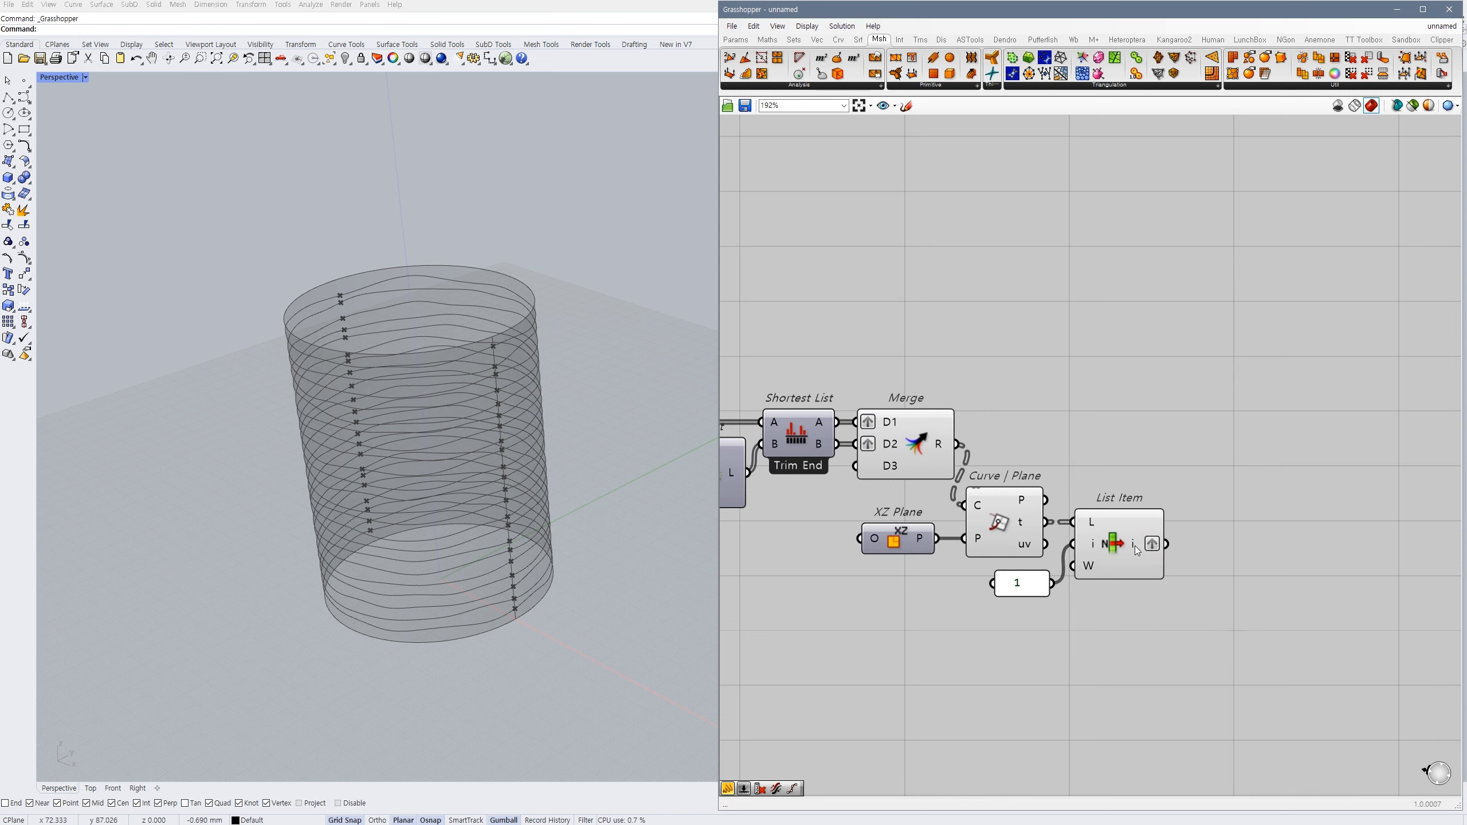
right_click(1136, 546)
left_click(1164, 601)
- Simplify List Item's i output and add a Shift Paths component with its D input fed from it
right_click(1140, 546)
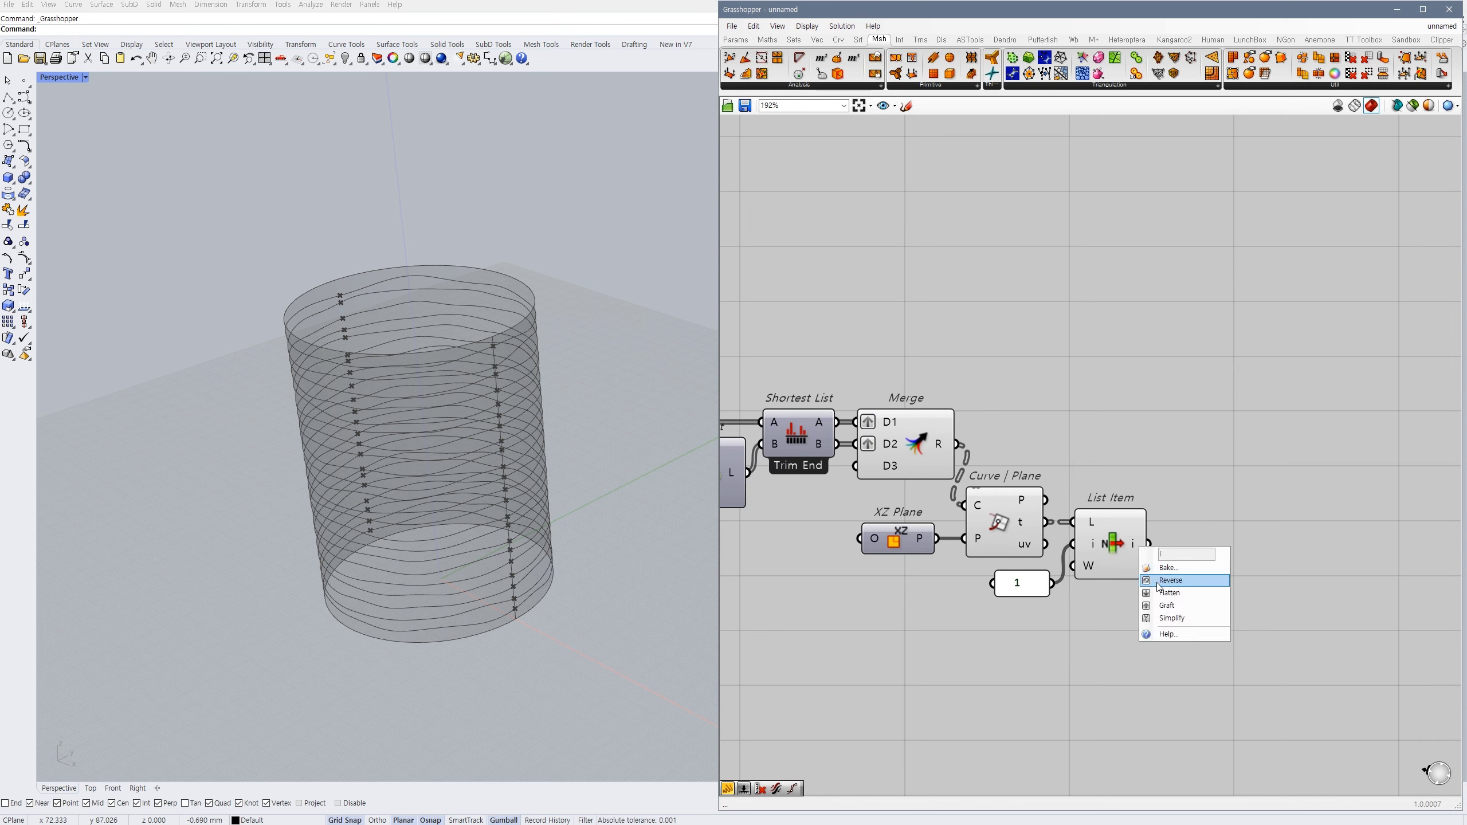
left_click(1164, 618)
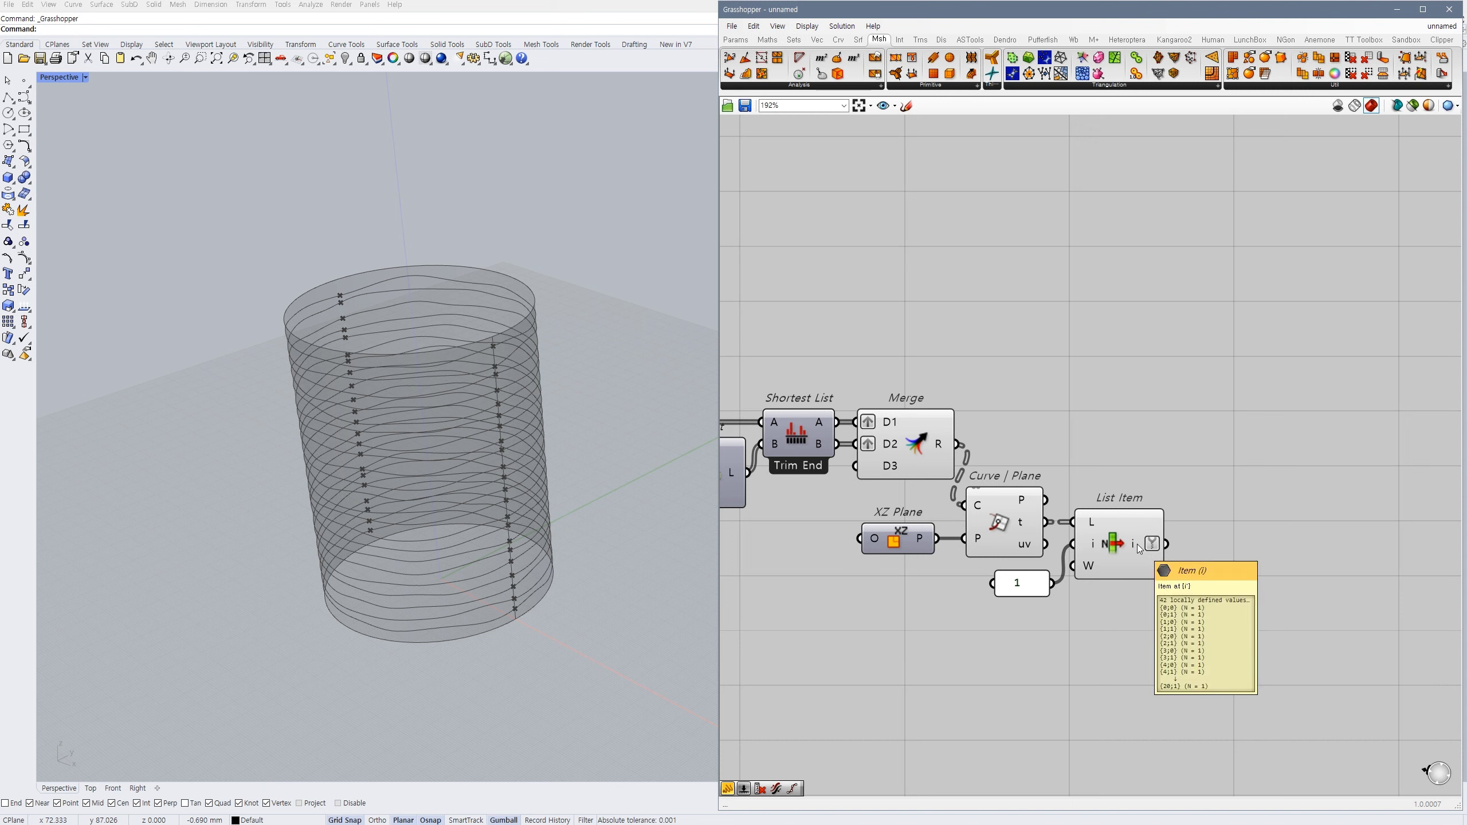
double_click(1233, 544)
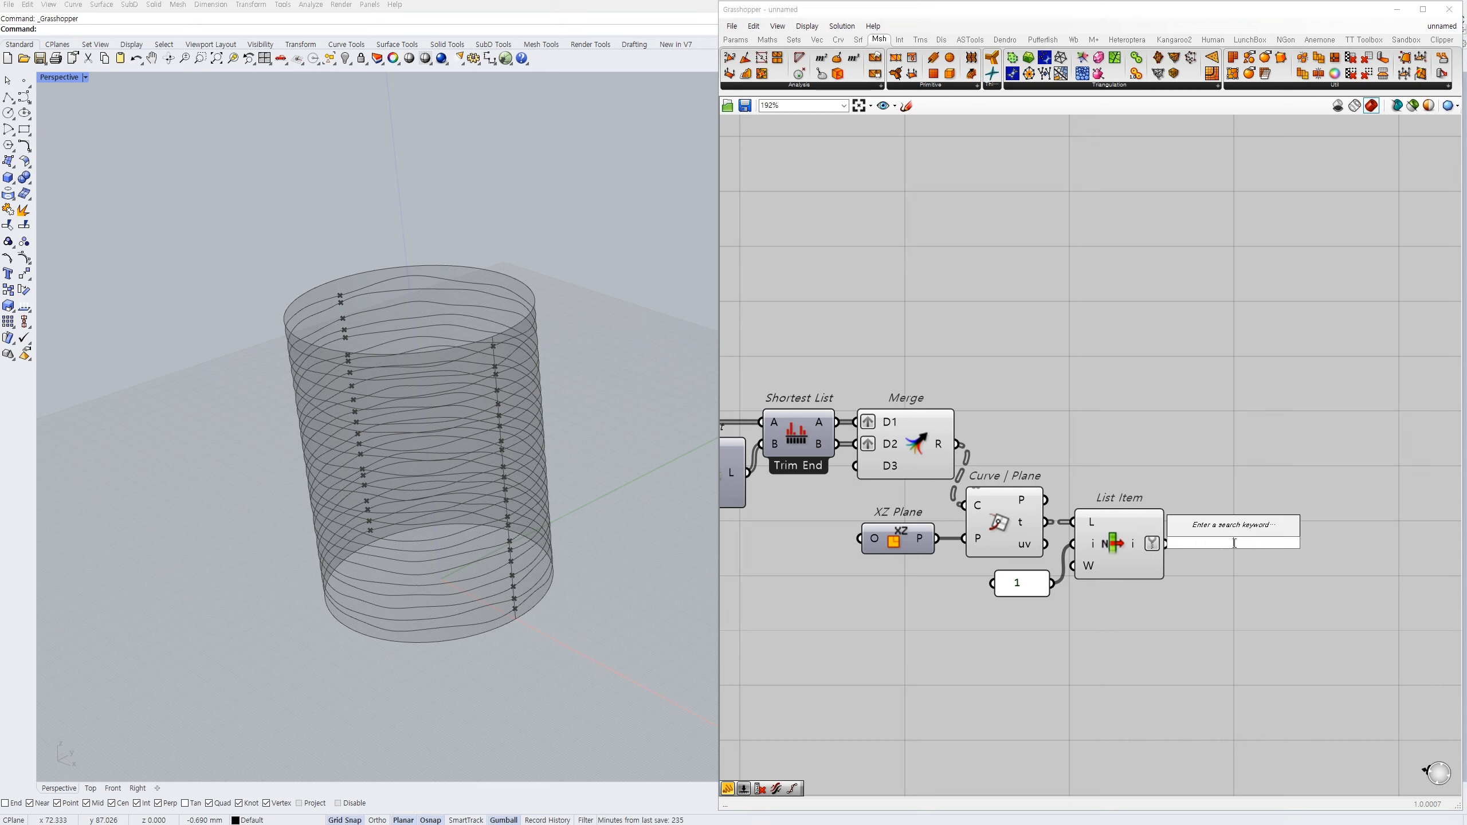
type("shift")
left_click(1220, 517)
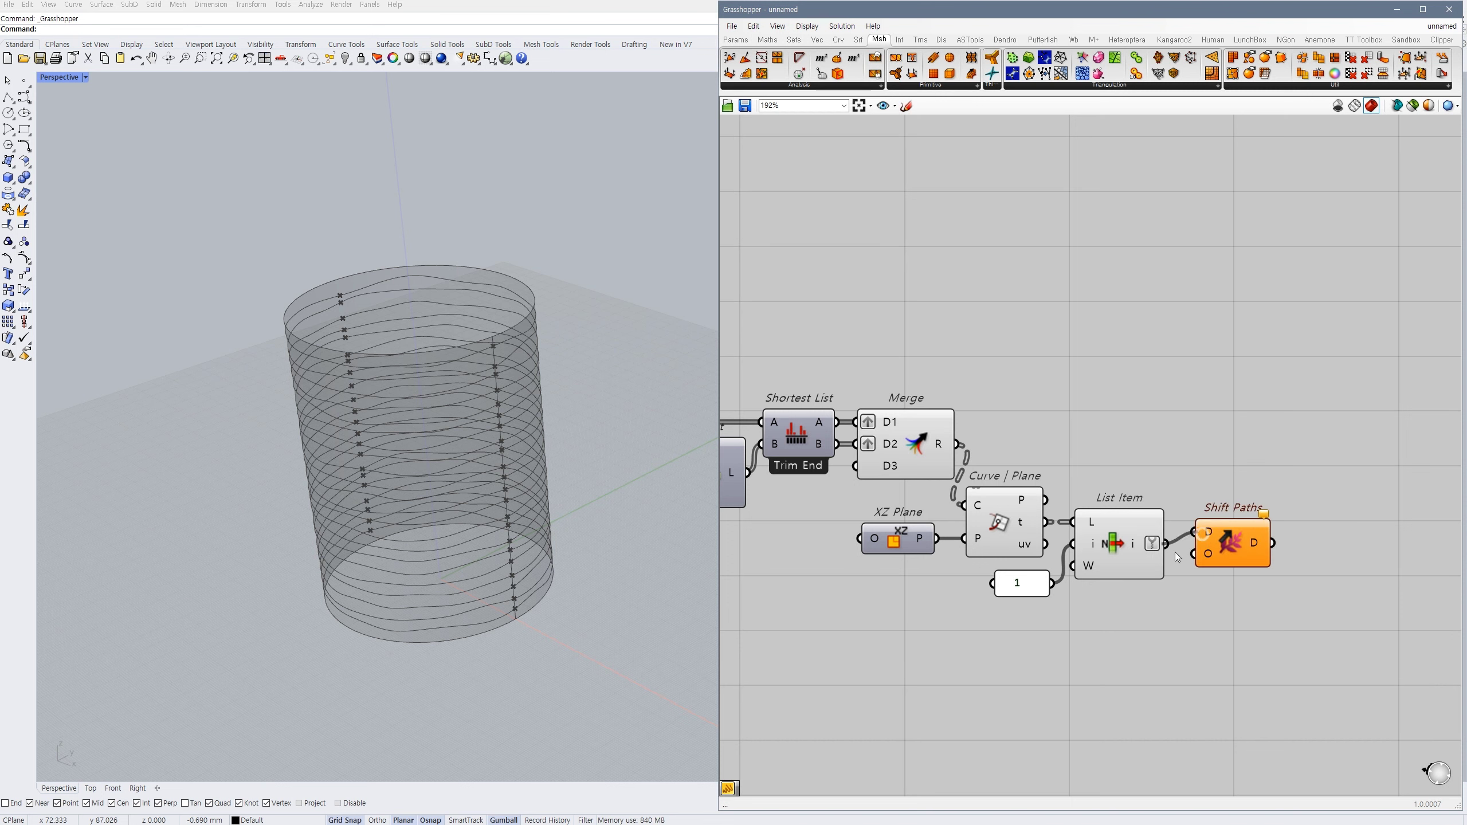
left_click_drag(1168, 554, 1166, 545)
left_click_drag(1223, 543, 1211, 555)
left_click(1117, 546)
- Add a Seam component with C fed from Merge's R output and t from Shift Paths' D output
double_click(1288, 454)
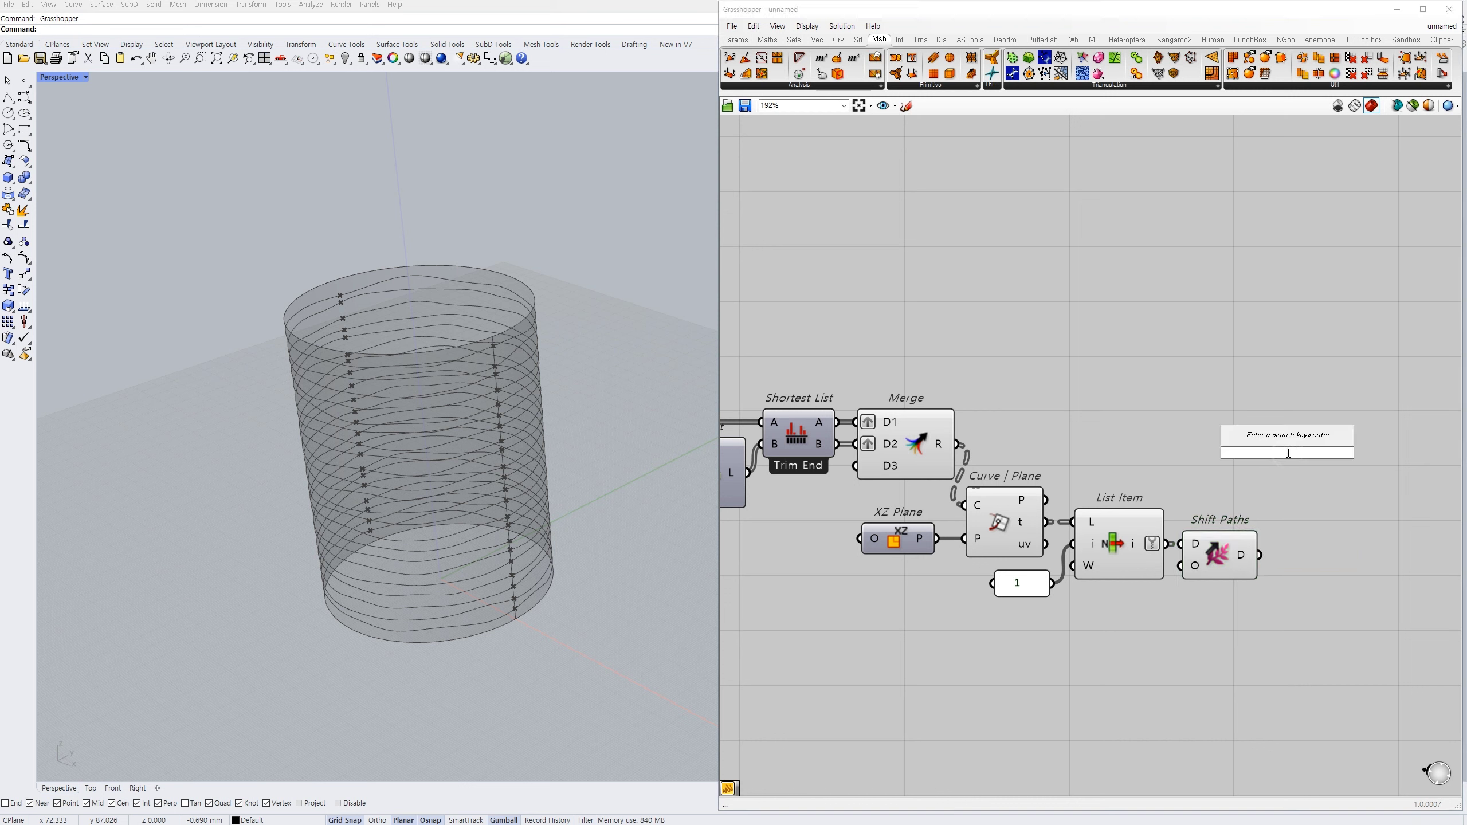
type("seam")
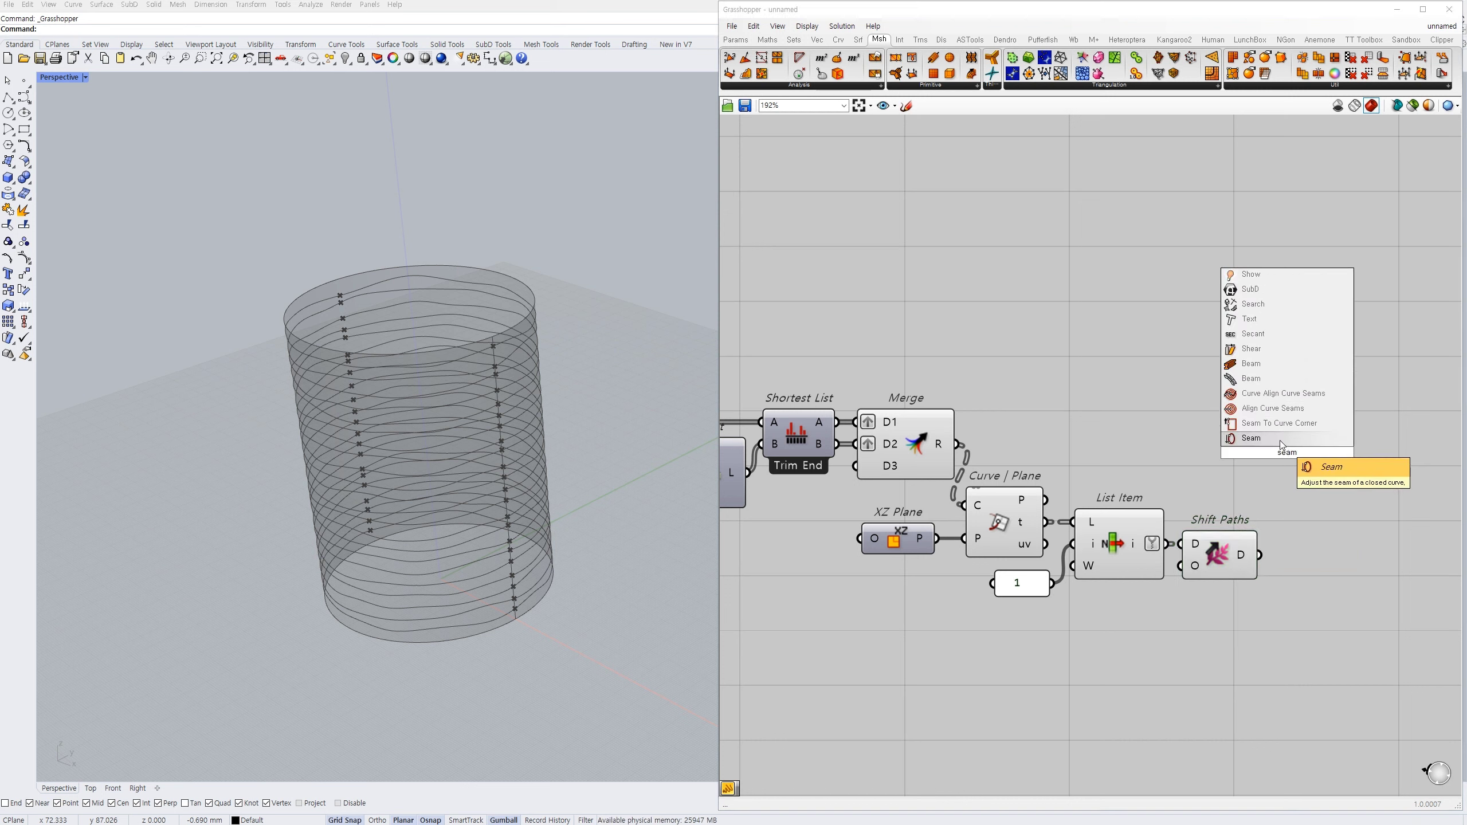
left_click(1312, 469)
left_click_drag(1278, 474, 959, 444)
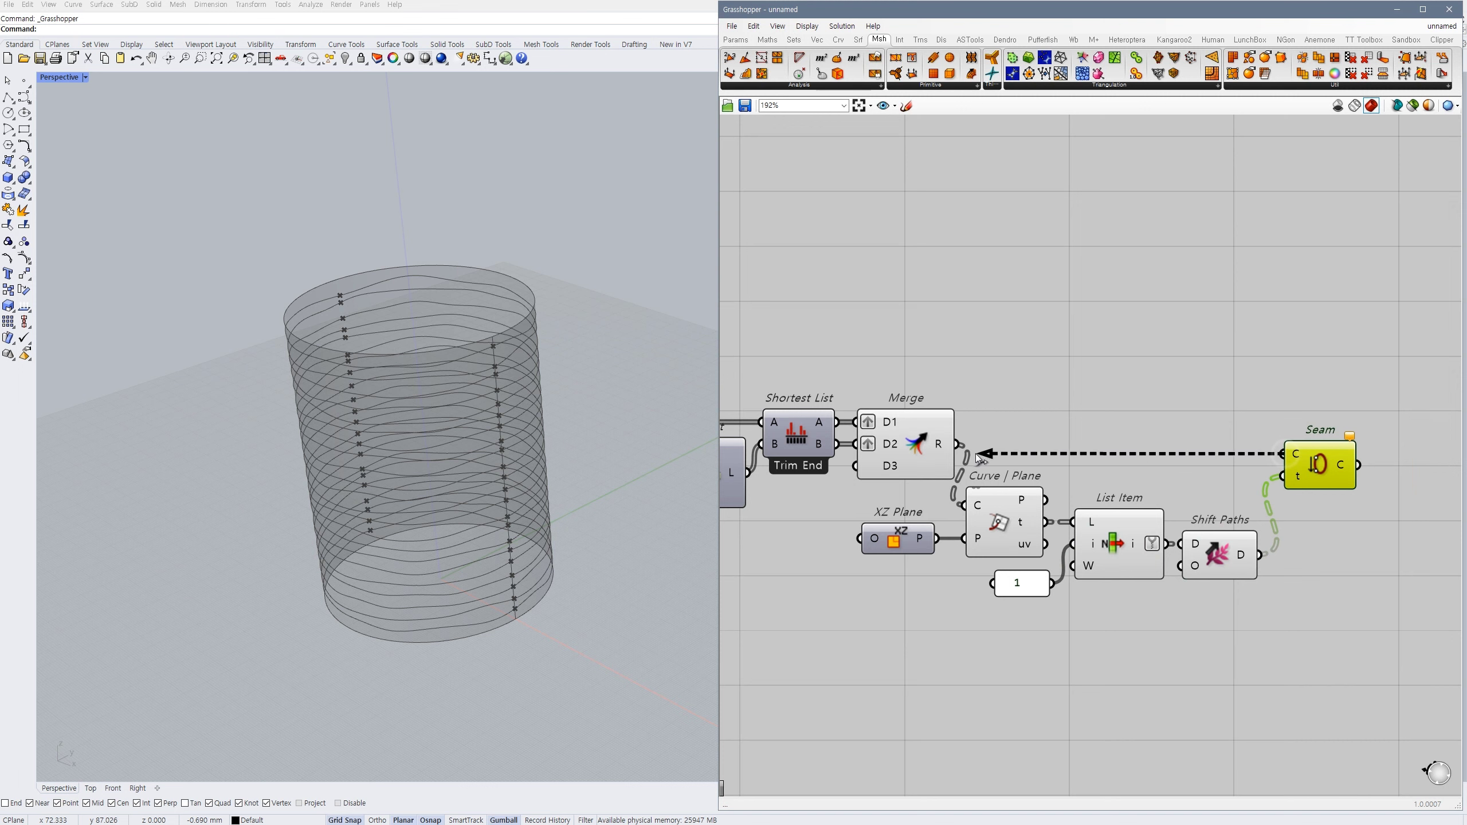
left_click_drag(1325, 467, 1293, 458)
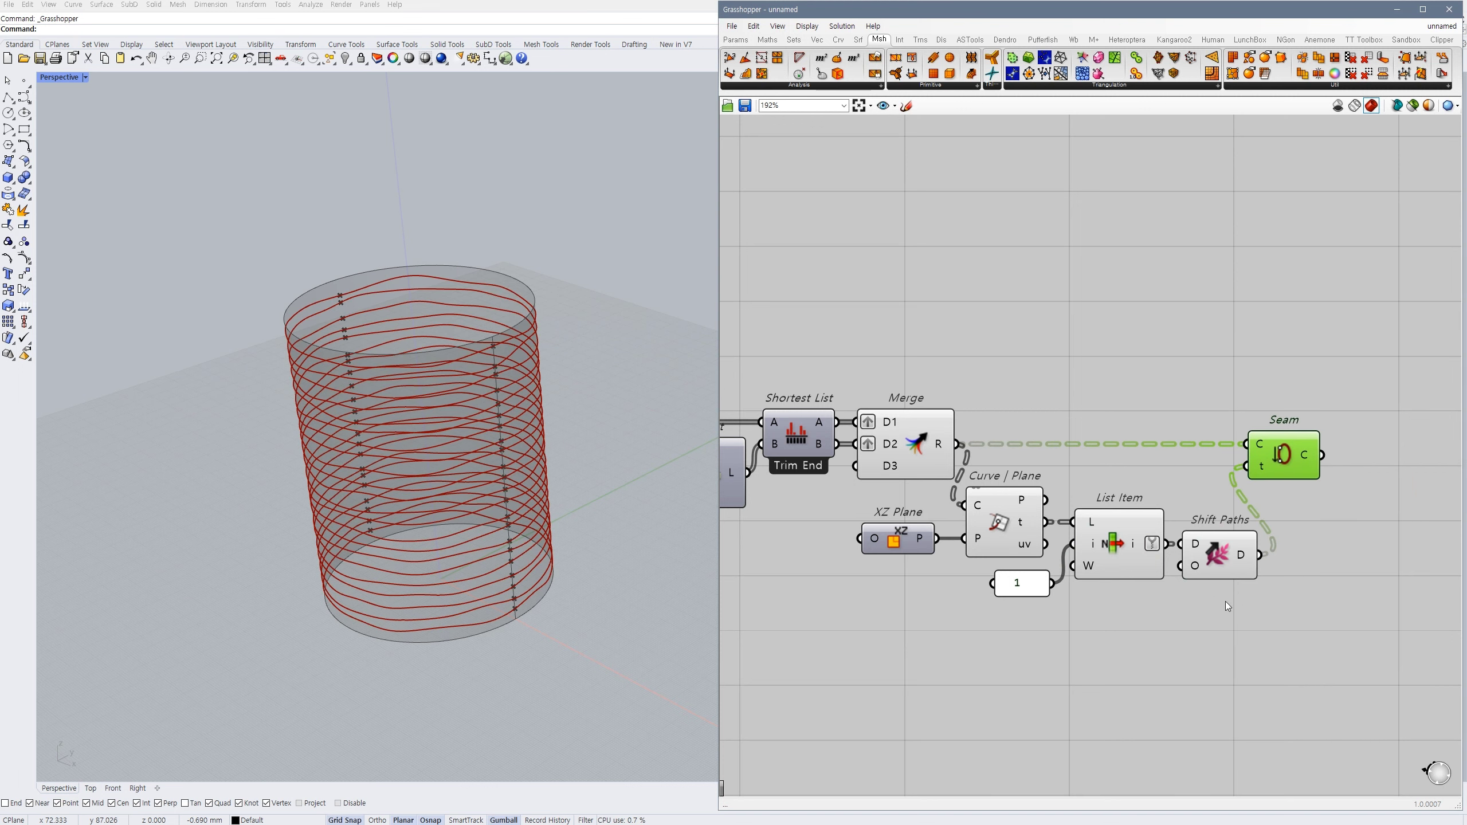
- Hide the previews of Curve | Plane, its List Item and Merge
right_click_drag(1225, 601, 1104, 593)
left_click_drag(995, 585, 843, 521)
key("ctrl+q")
left_click(944, 620)
left_click(785, 452)
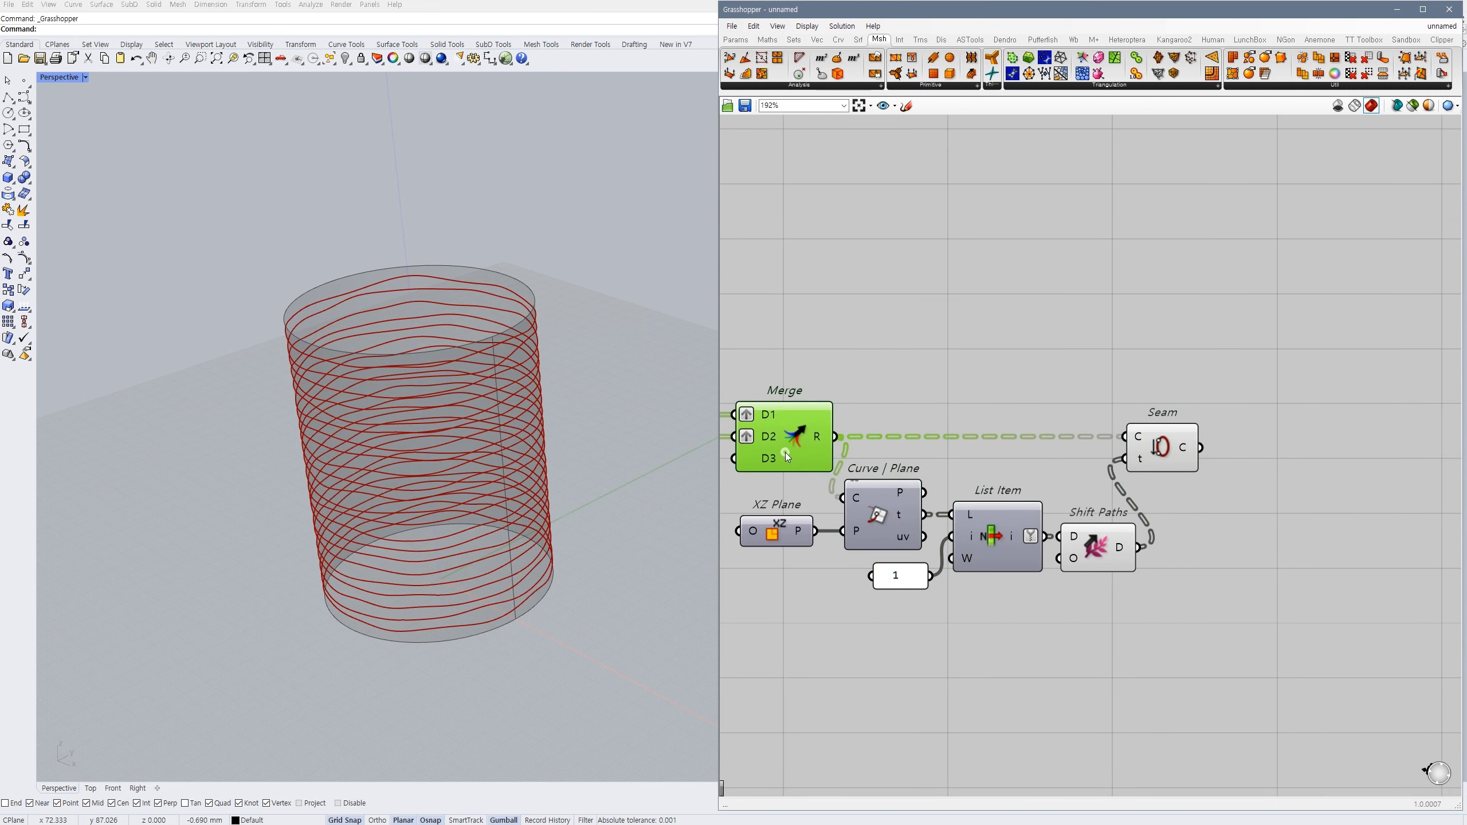
left_click(1193, 343)
left_click(818, 431)
scroll(1164, 395, "down", 1)
left_click(1170, 381)
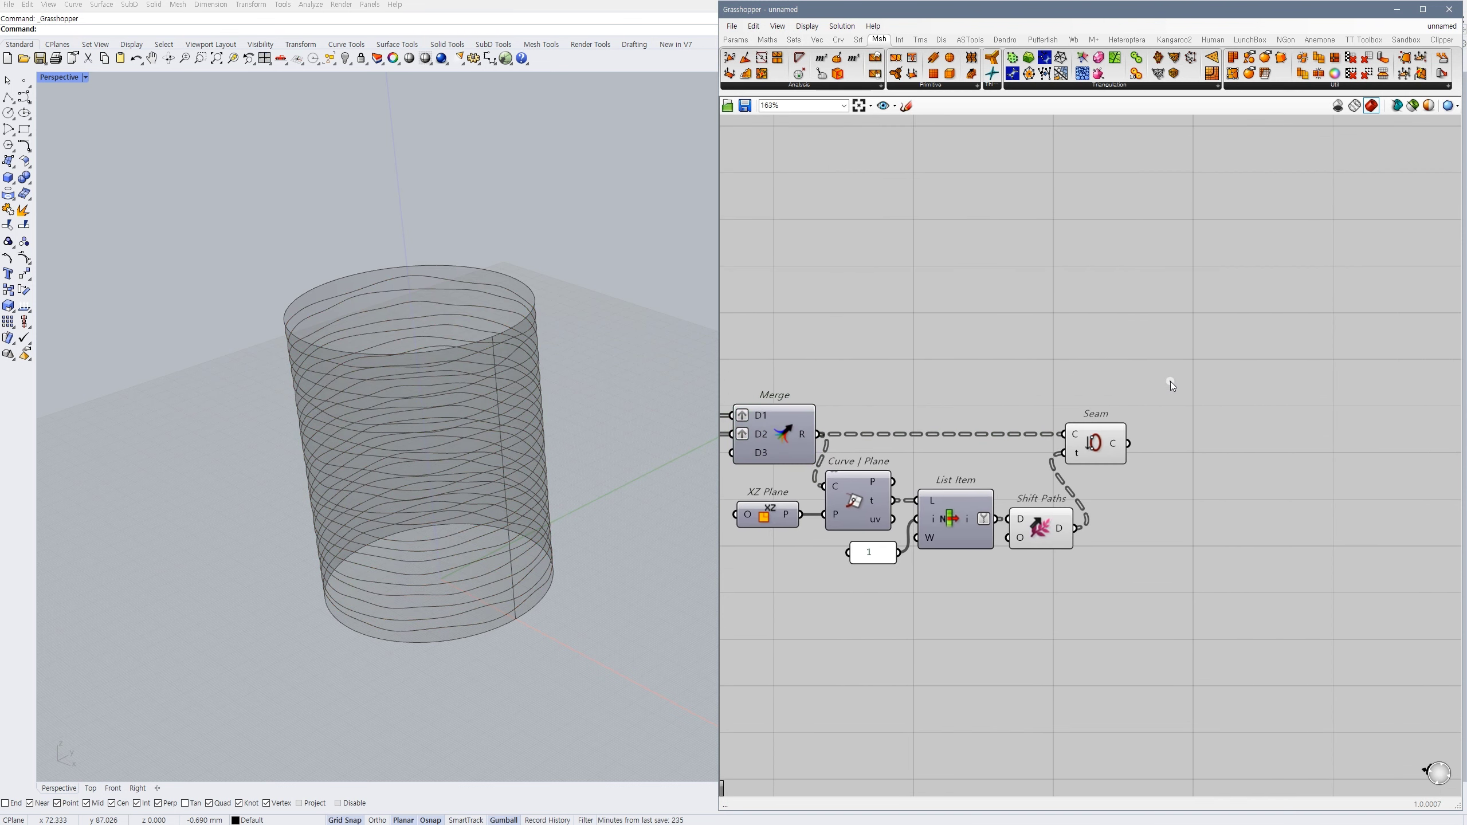
- Add a List Item component with L fed from Seam's C output and flatten its L input
double_click(1170, 381)
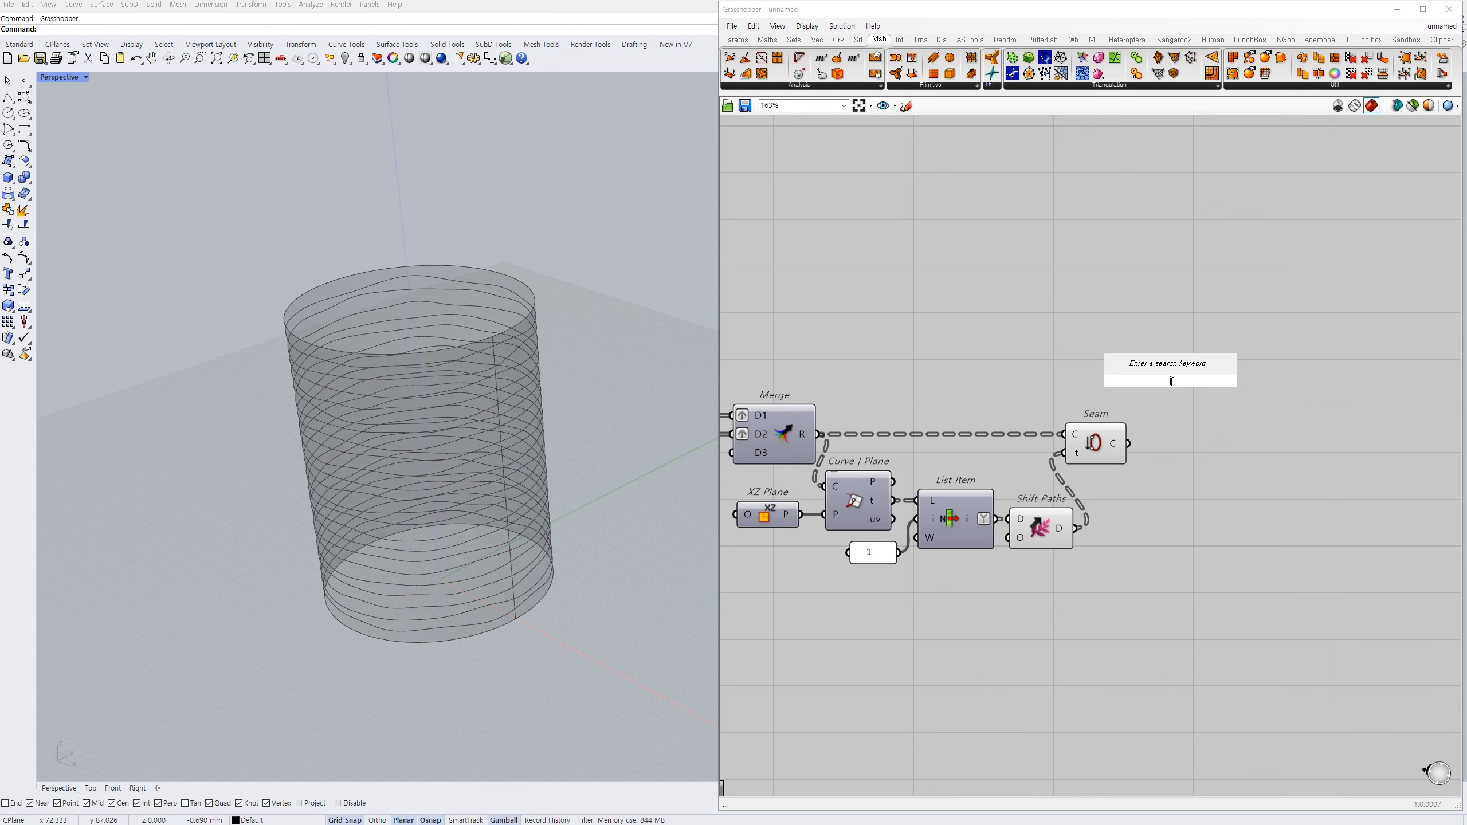
type("li")
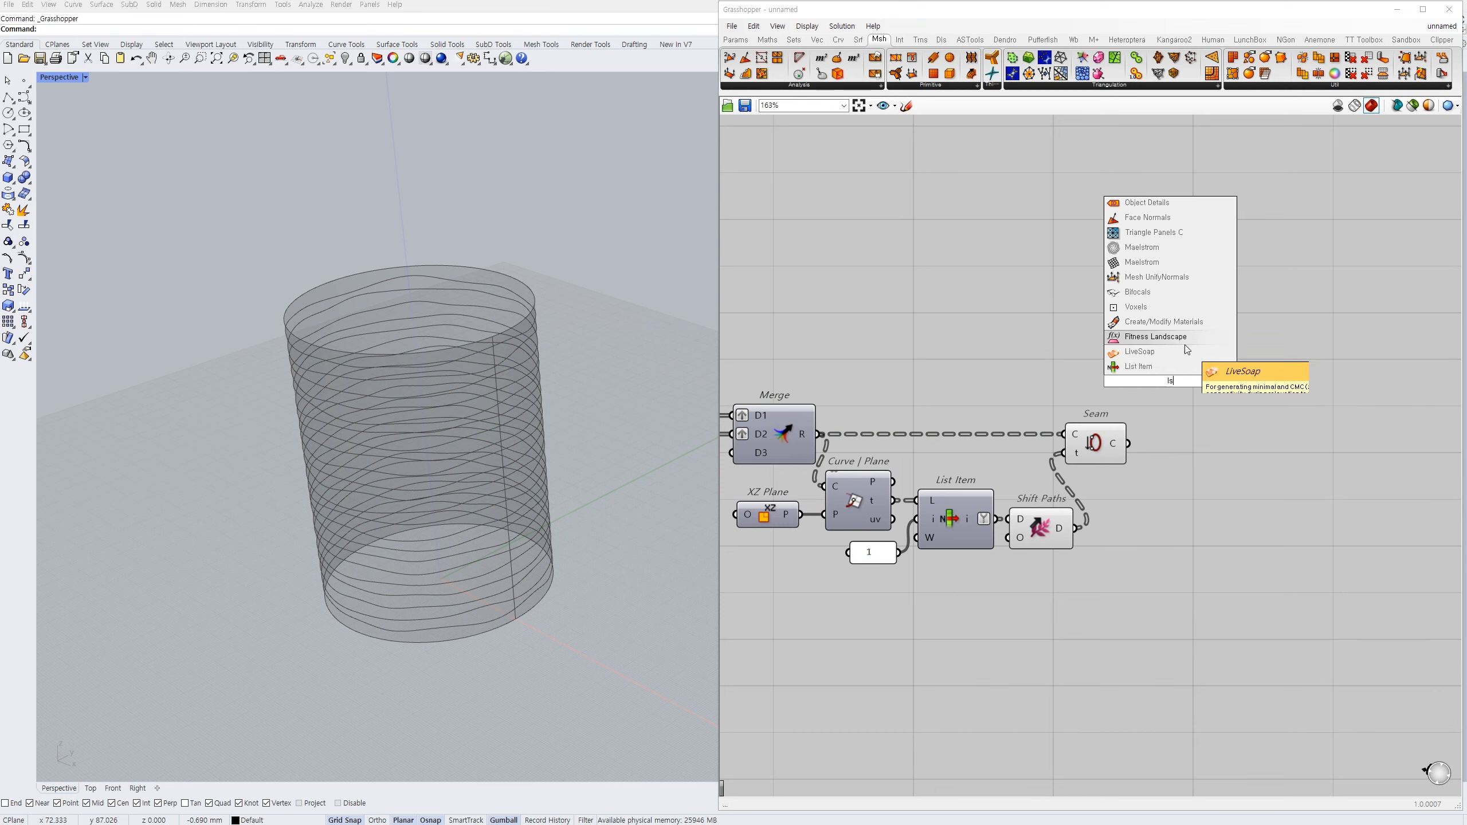
left_click(1150, 366)
scroll(496, 407, "up", 2)
right_click_drag(520, 421, 538, 341)
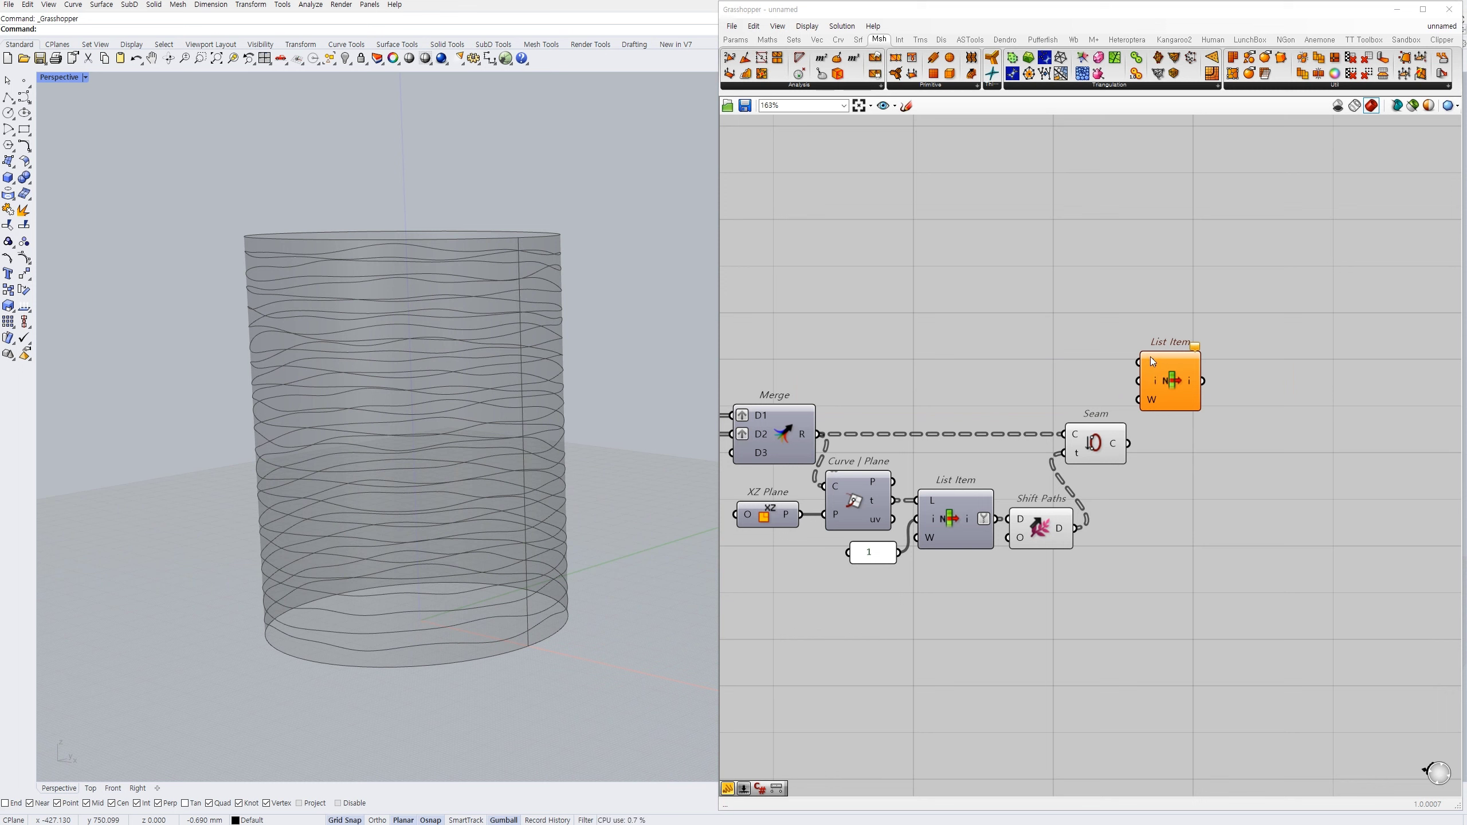
left_click_drag(1140, 361, 1127, 443)
left_click_drag(1166, 383, 1173, 370)
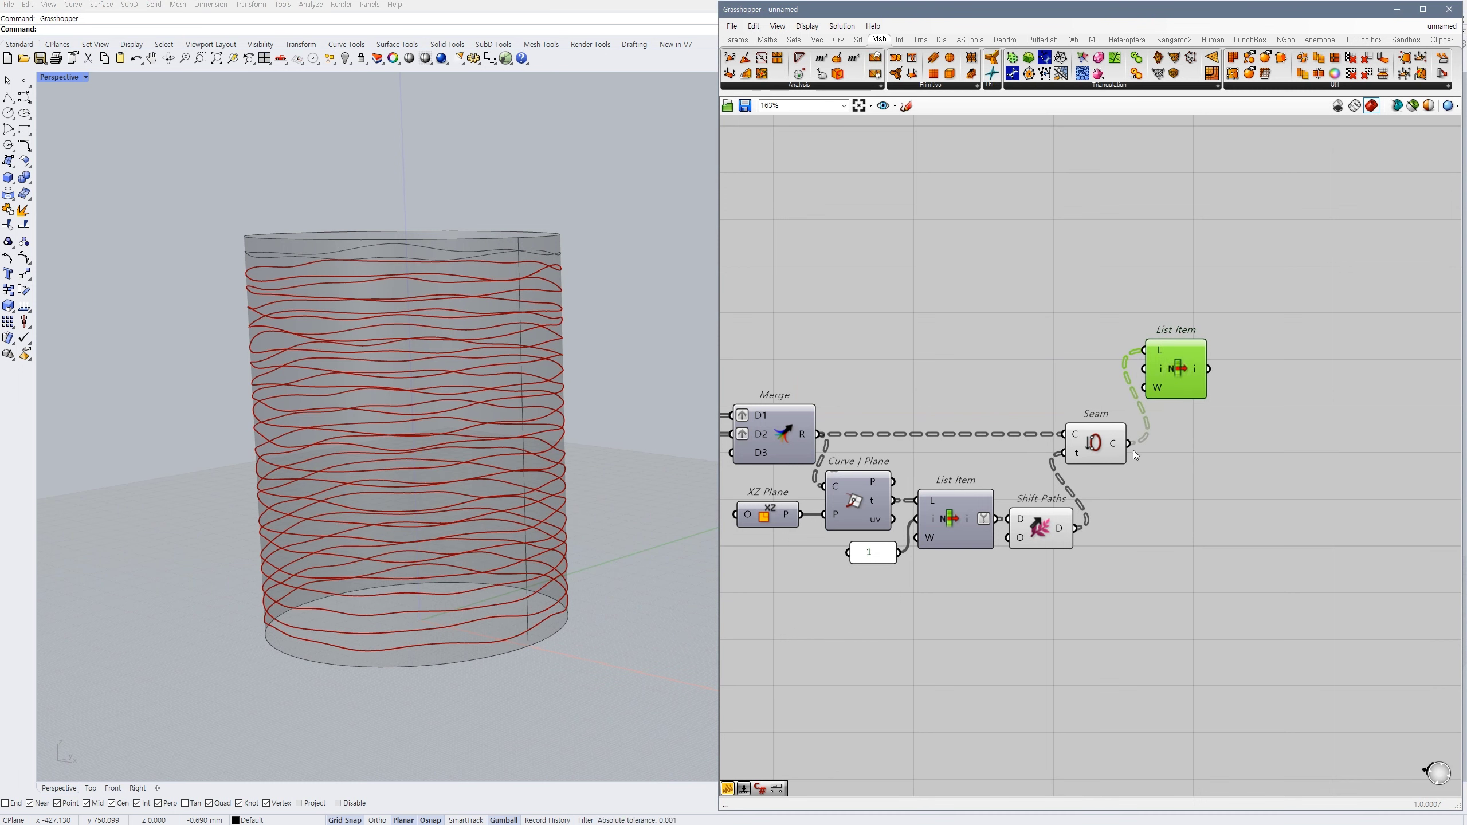
left_click(1137, 490)
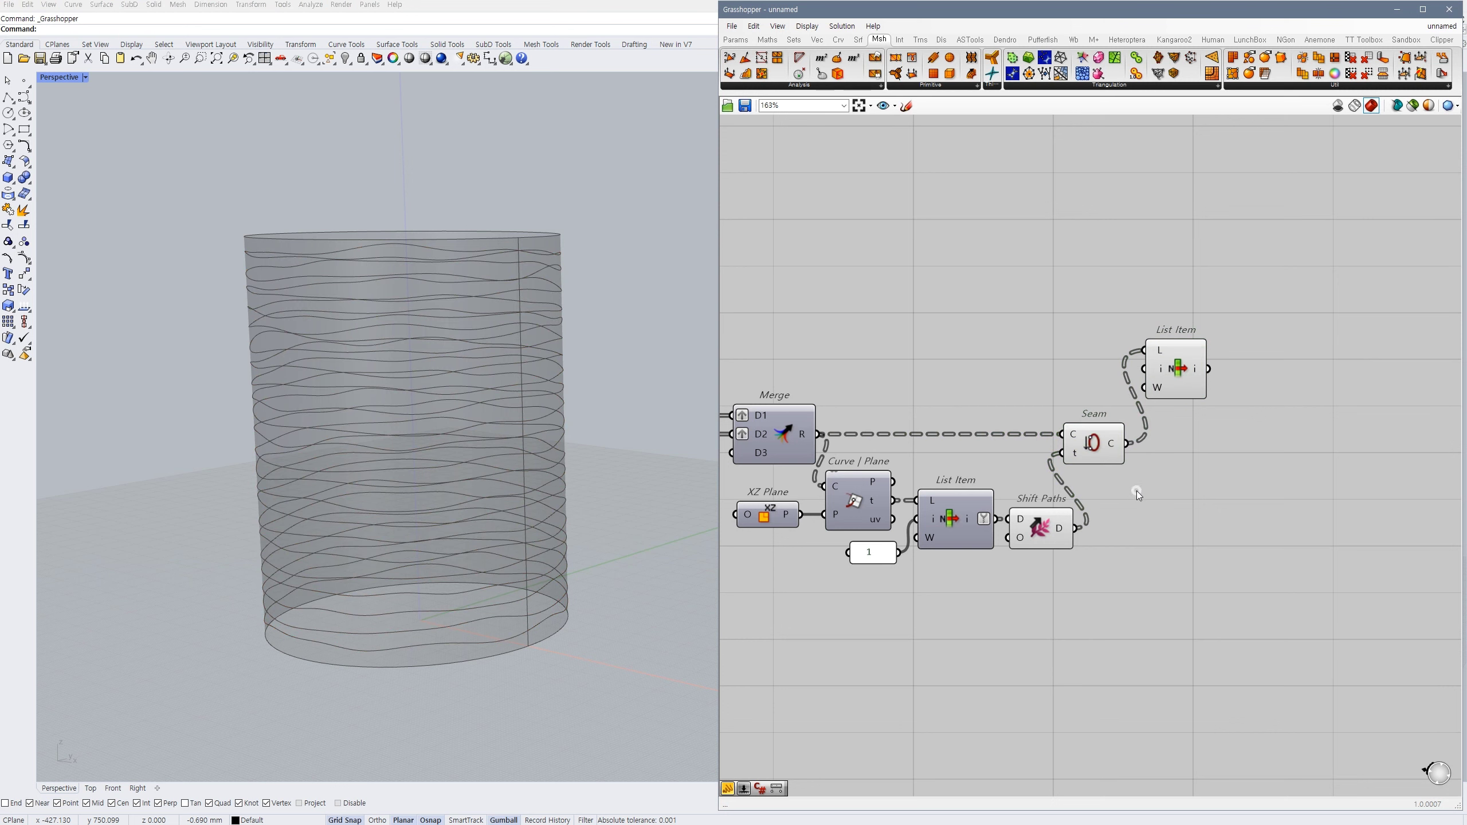
right_click(1159, 351)
left_click(1192, 426)
left_click(1170, 369)
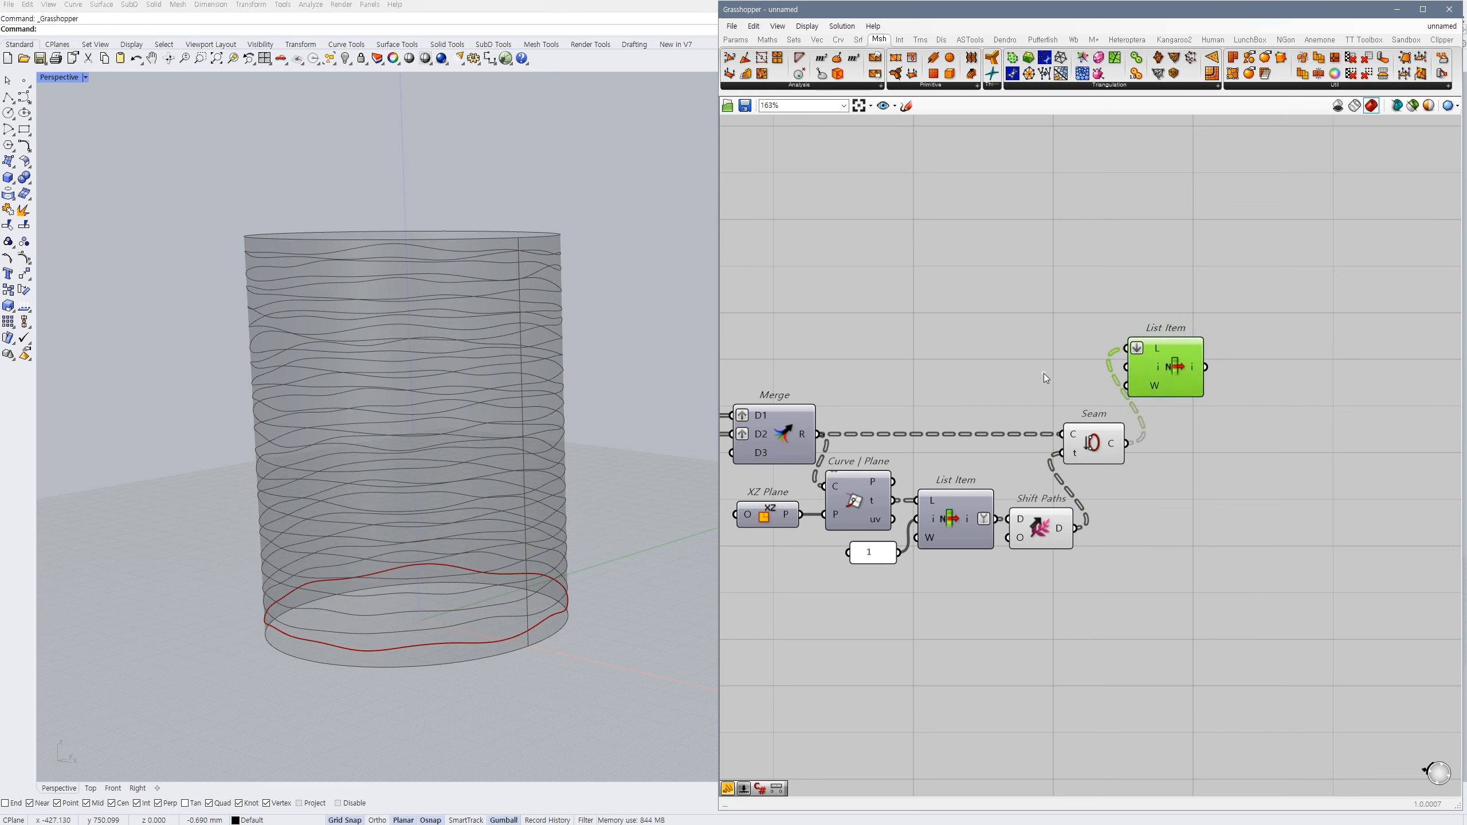
- Add a panel containing 0 and feed it into the i input of the List Item after Seam
double_click(1044, 372)
type("0")
key("Return")
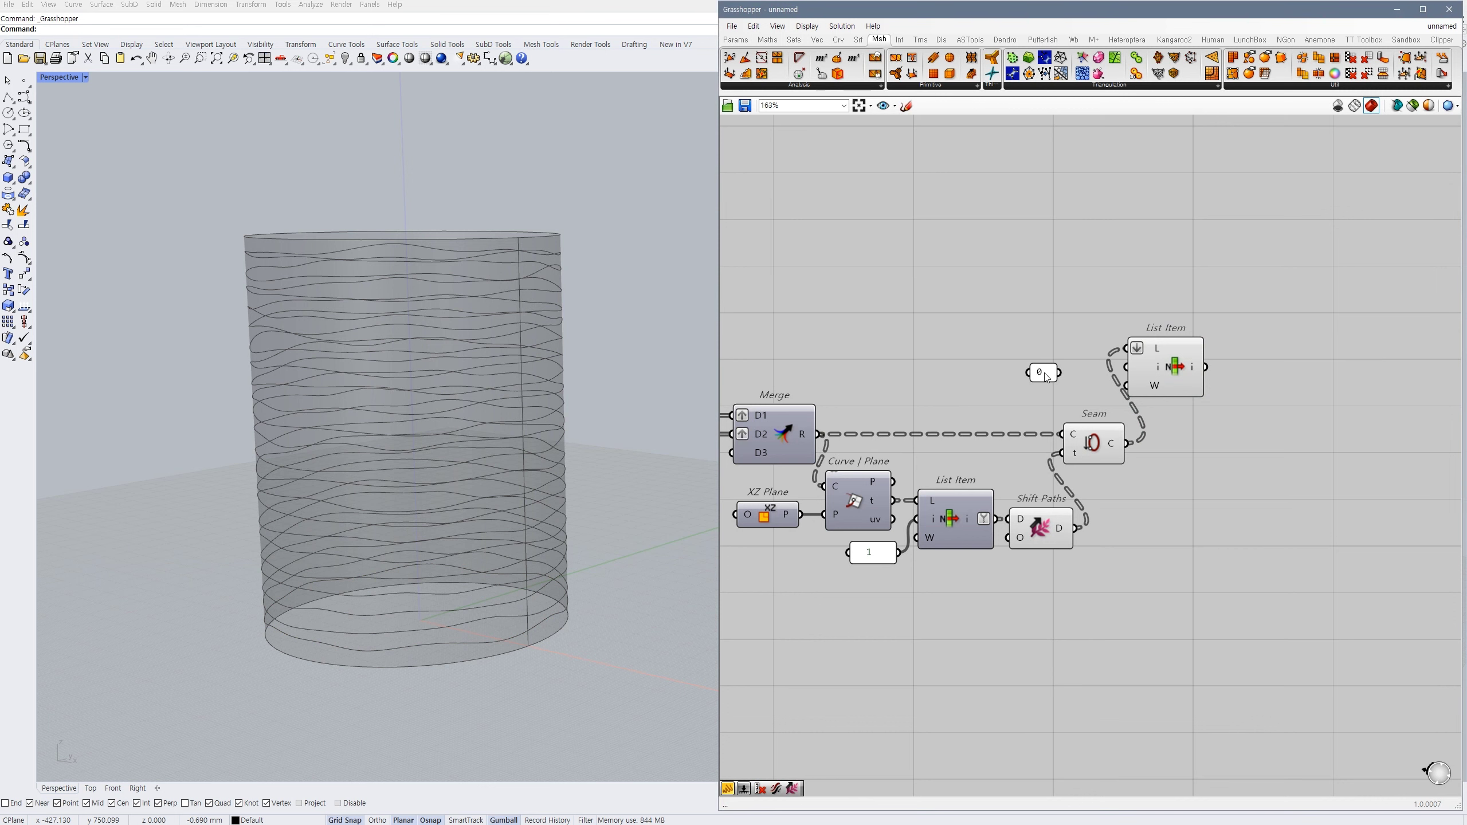
left_click_drag(1126, 367, 1064, 373)
left_click(1171, 375)
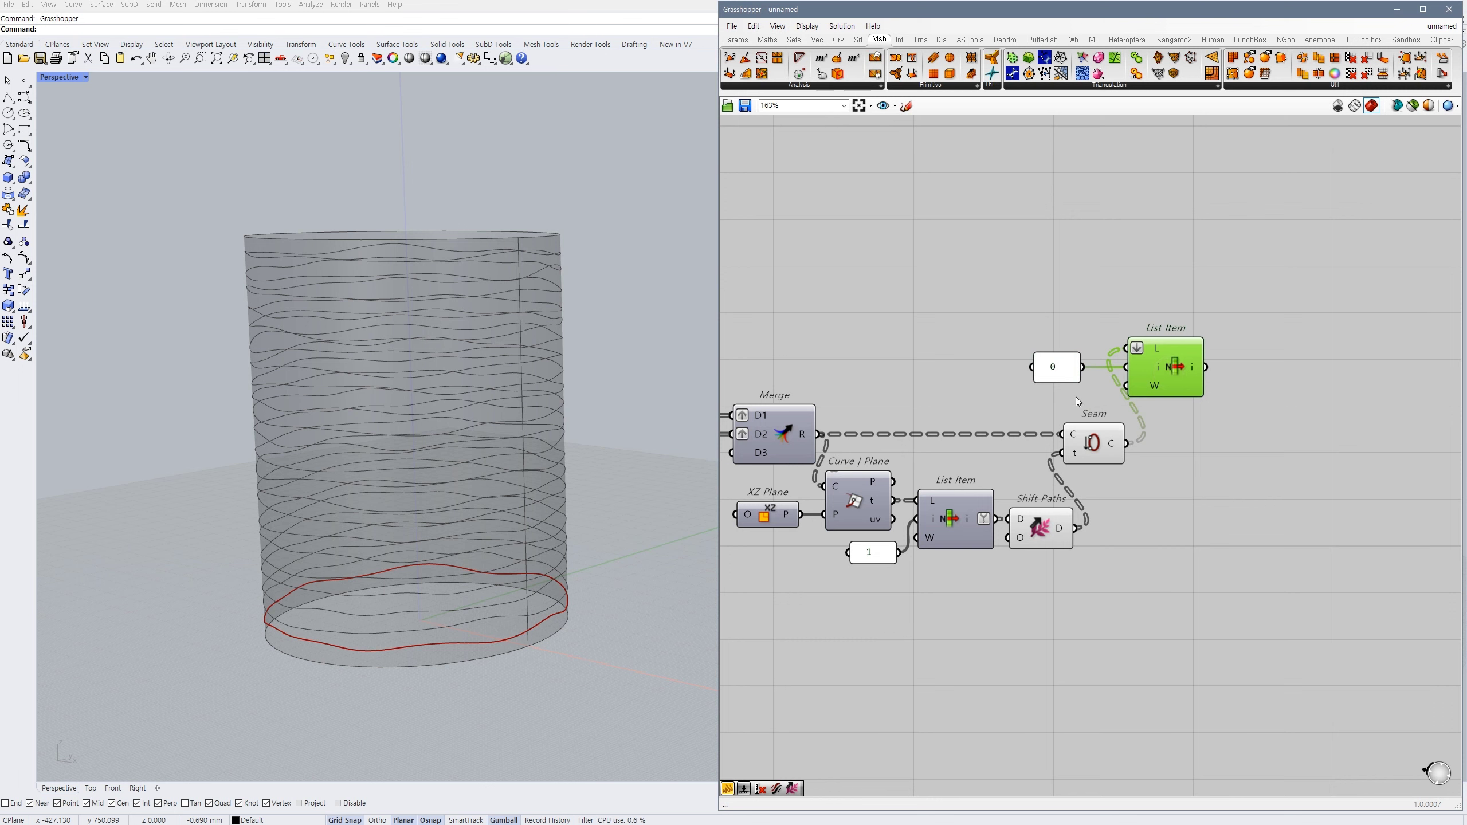
- Extend the index panel to 0 and -1 on separate lines and turn off Multiline Data, aligning it with List Item
scroll(1078, 401, "up", 2)
double_click(1068, 379)
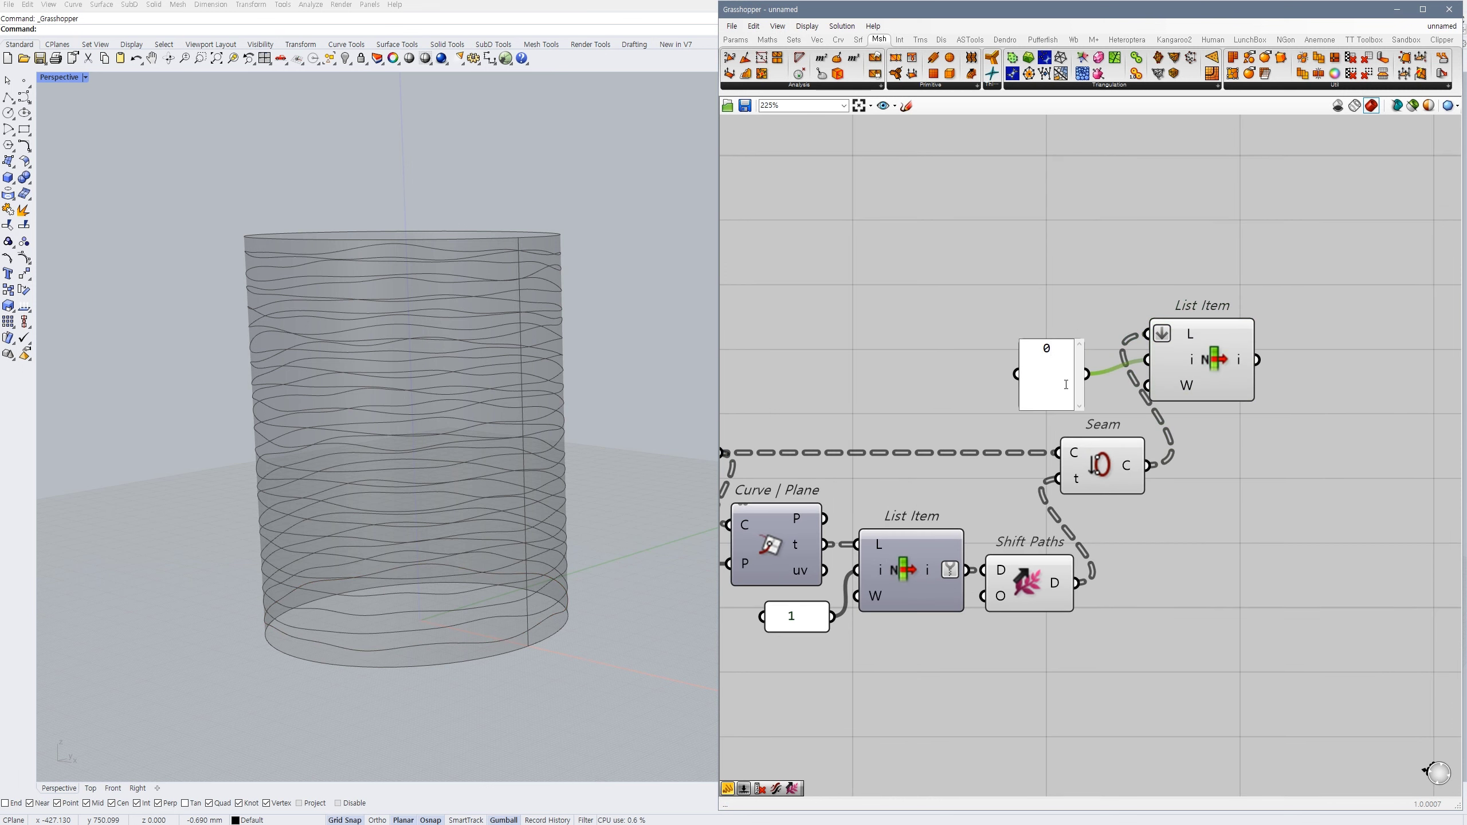
type("-1")
right_click(1063, 382)
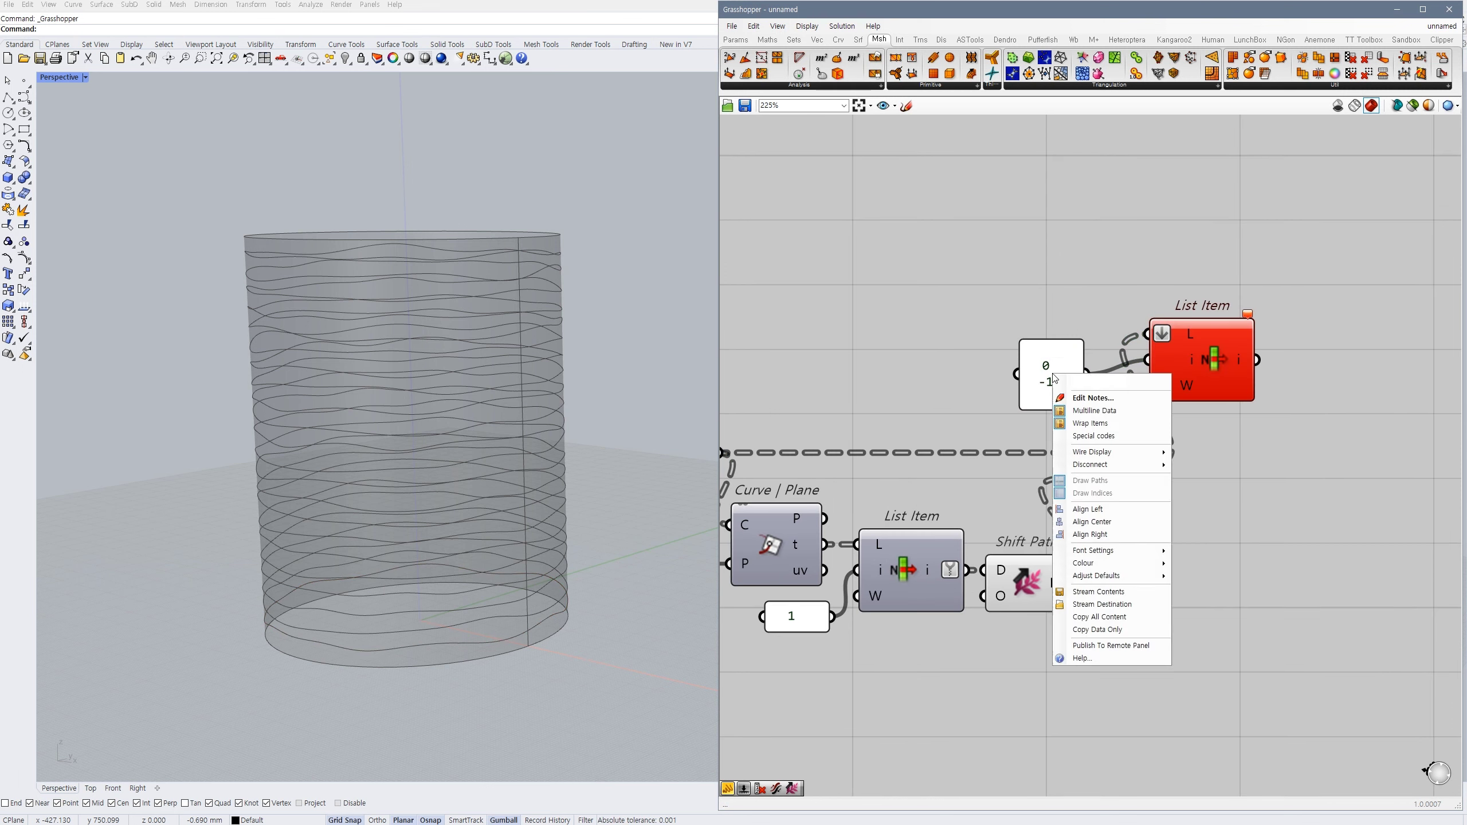
left_click(1070, 406)
left_click_drag(1058, 400, 1048, 379)
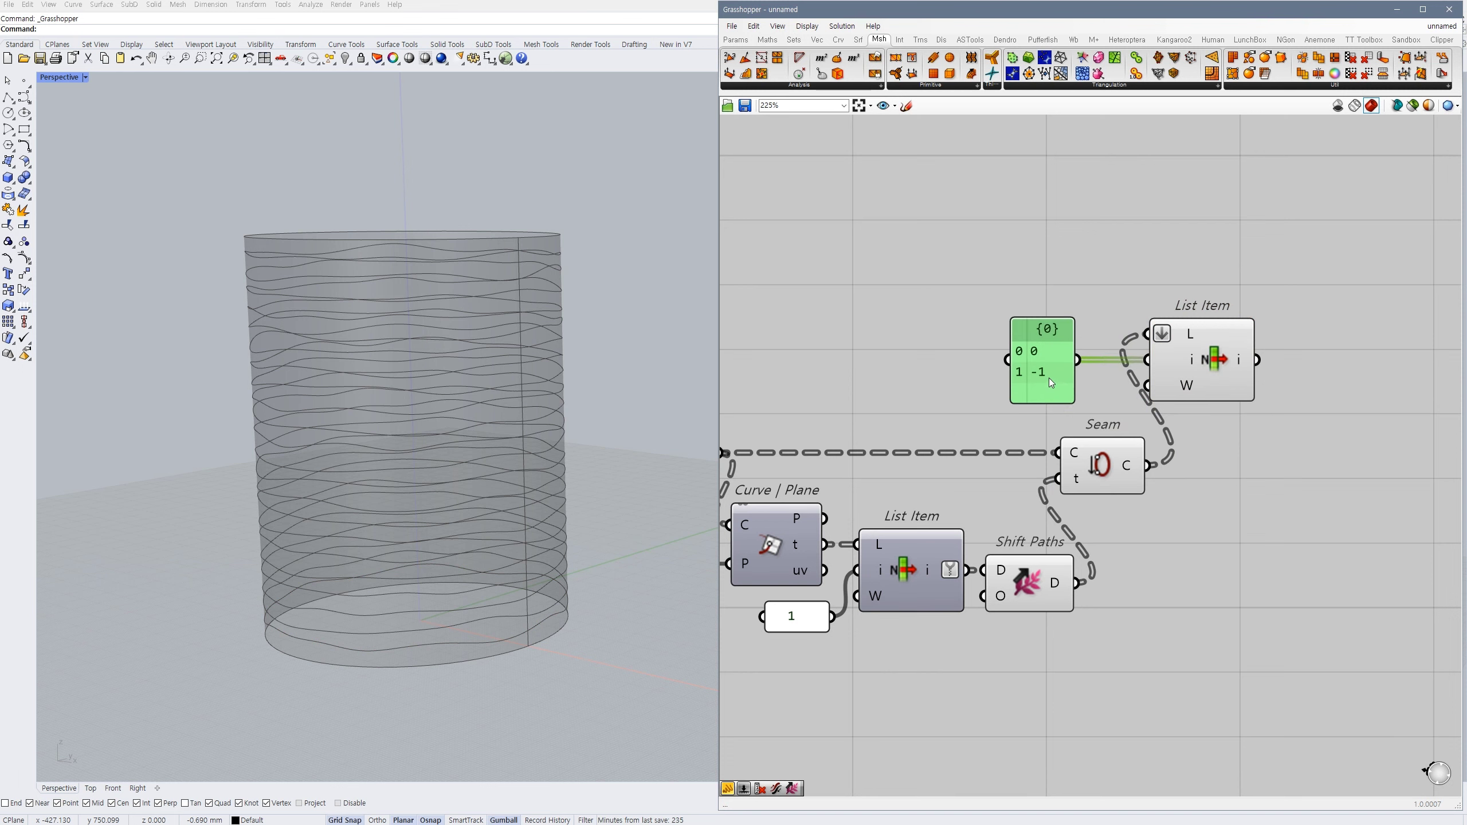
- Hide the Seam preview and check the curves picked by List Item on the cup
left_click(1222, 442)
right_click_drag(1222, 441, 1183, 452)
left_click(1159, 384)
left_click(1083, 462)
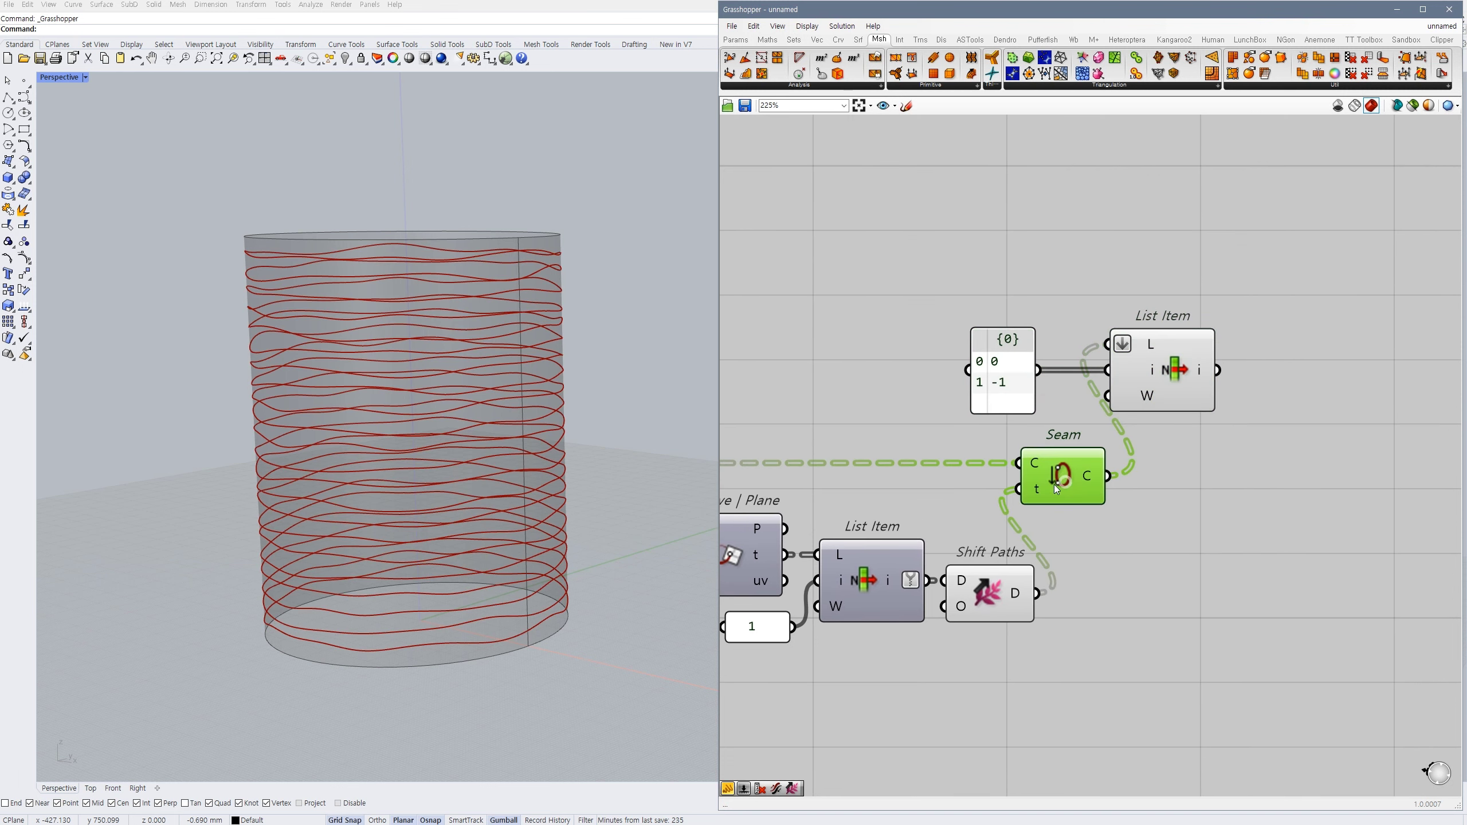
key("ctrl+q")
scroll(566, 552, "down", 4)
right_click_drag(567, 551, 573, 566)
right_click_drag(1226, 405, 1187, 452)
left_click(1188, 453)
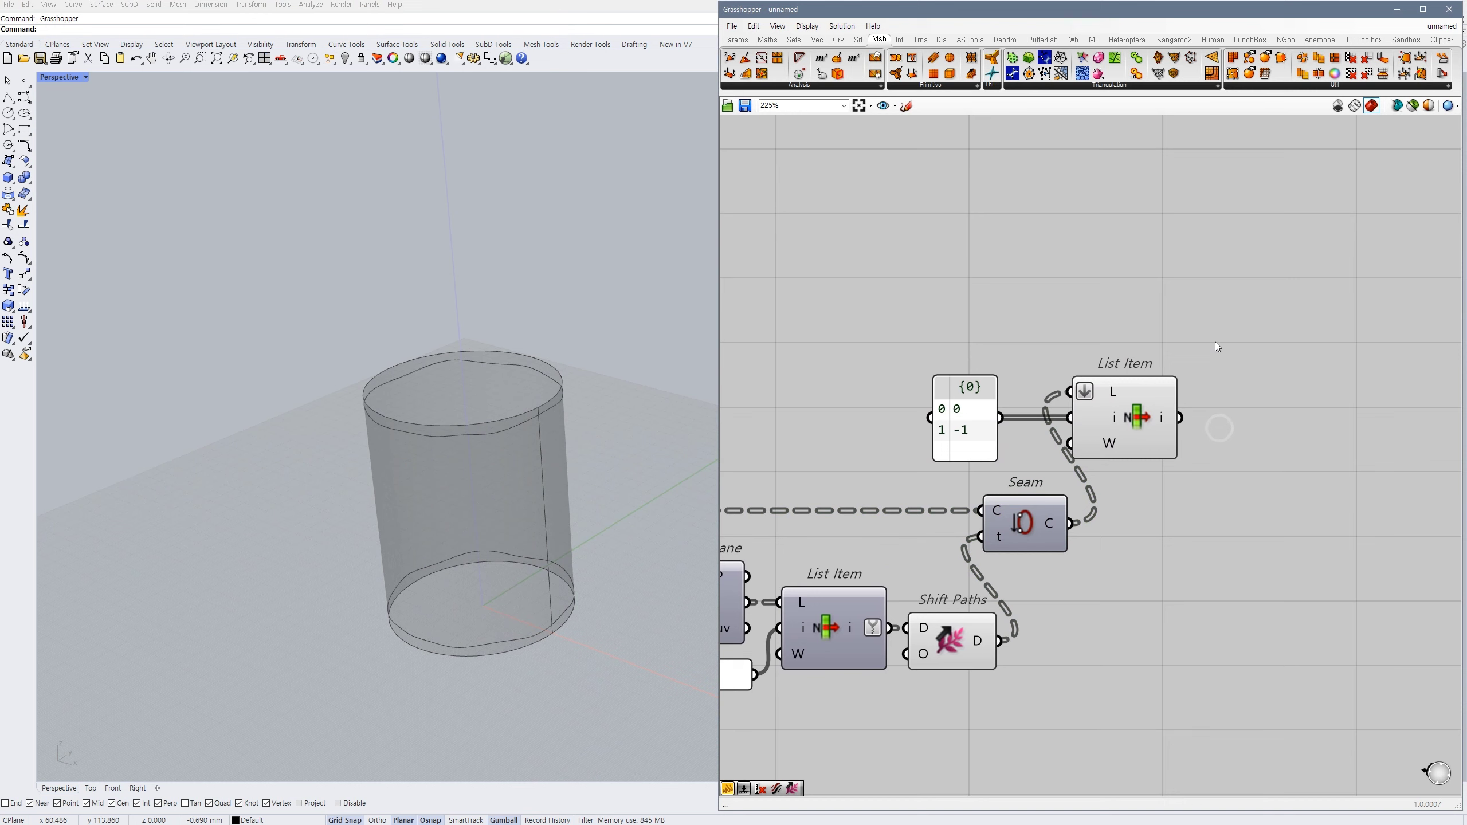
- Add a Surface Split component with its C input fed from the i output of the List Item after Seam
scroll(1216, 349, "down", 2)
double_click(1235, 378)
type("sfs")
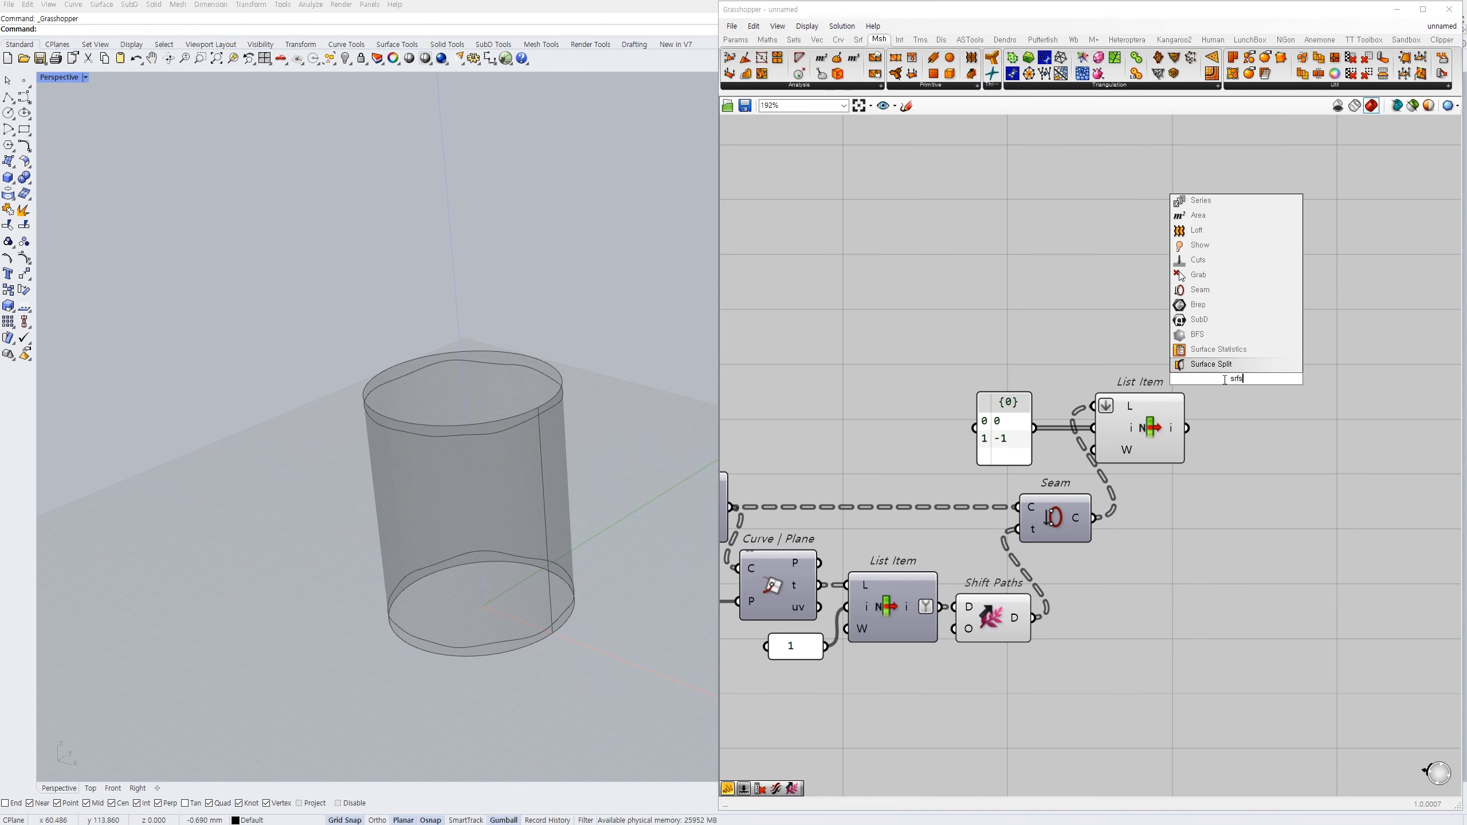
left_click(1193, 368)
left_click(1229, 395)
- Hide the preview of the upstream List Item that supplies the cup's wall surface
scroll(1275, 442, "down", 4)
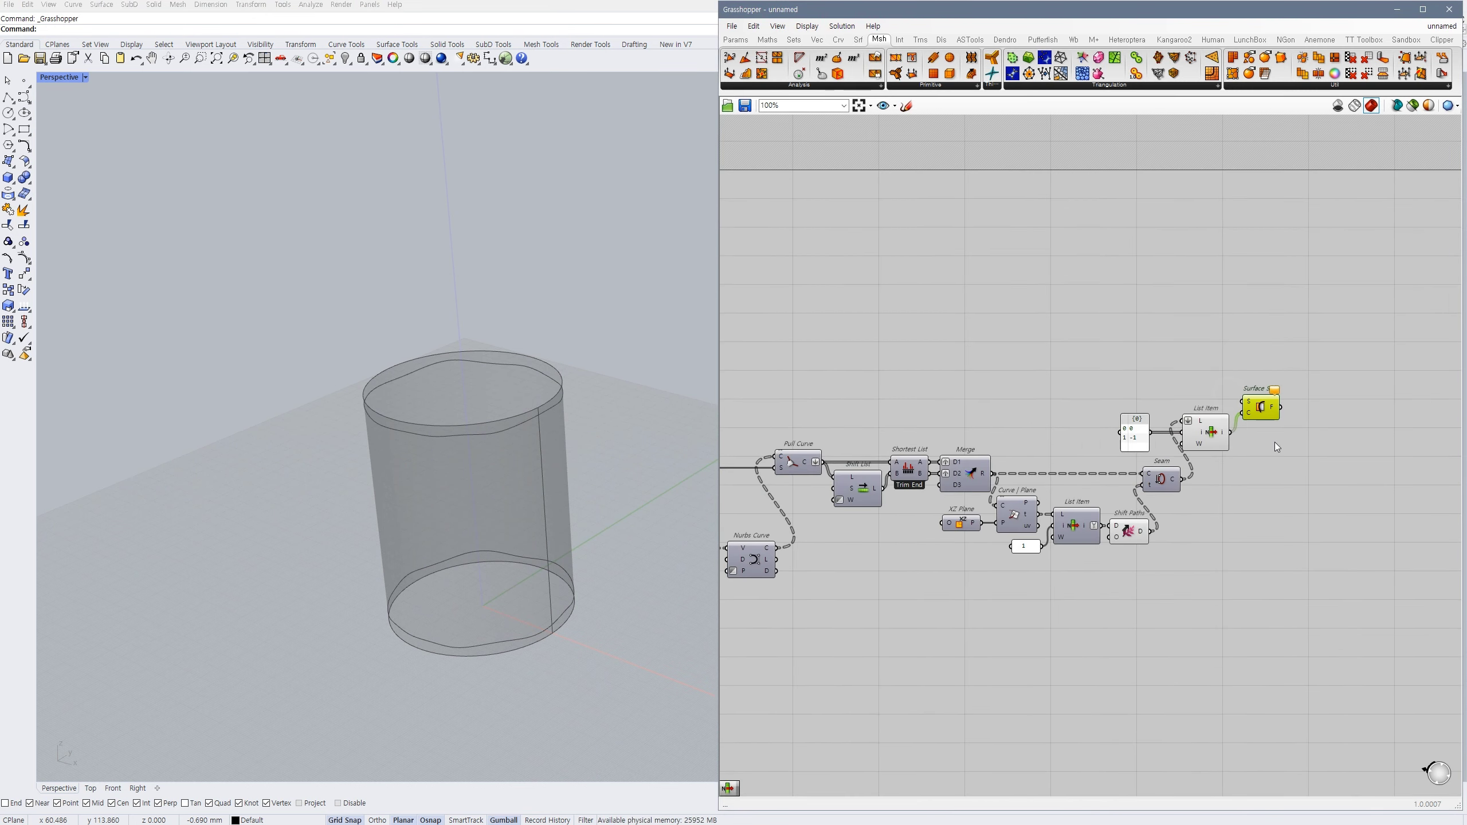
right_click_drag(736, 449, 947, 449)
right_click_drag(804, 452, 1150, 445)
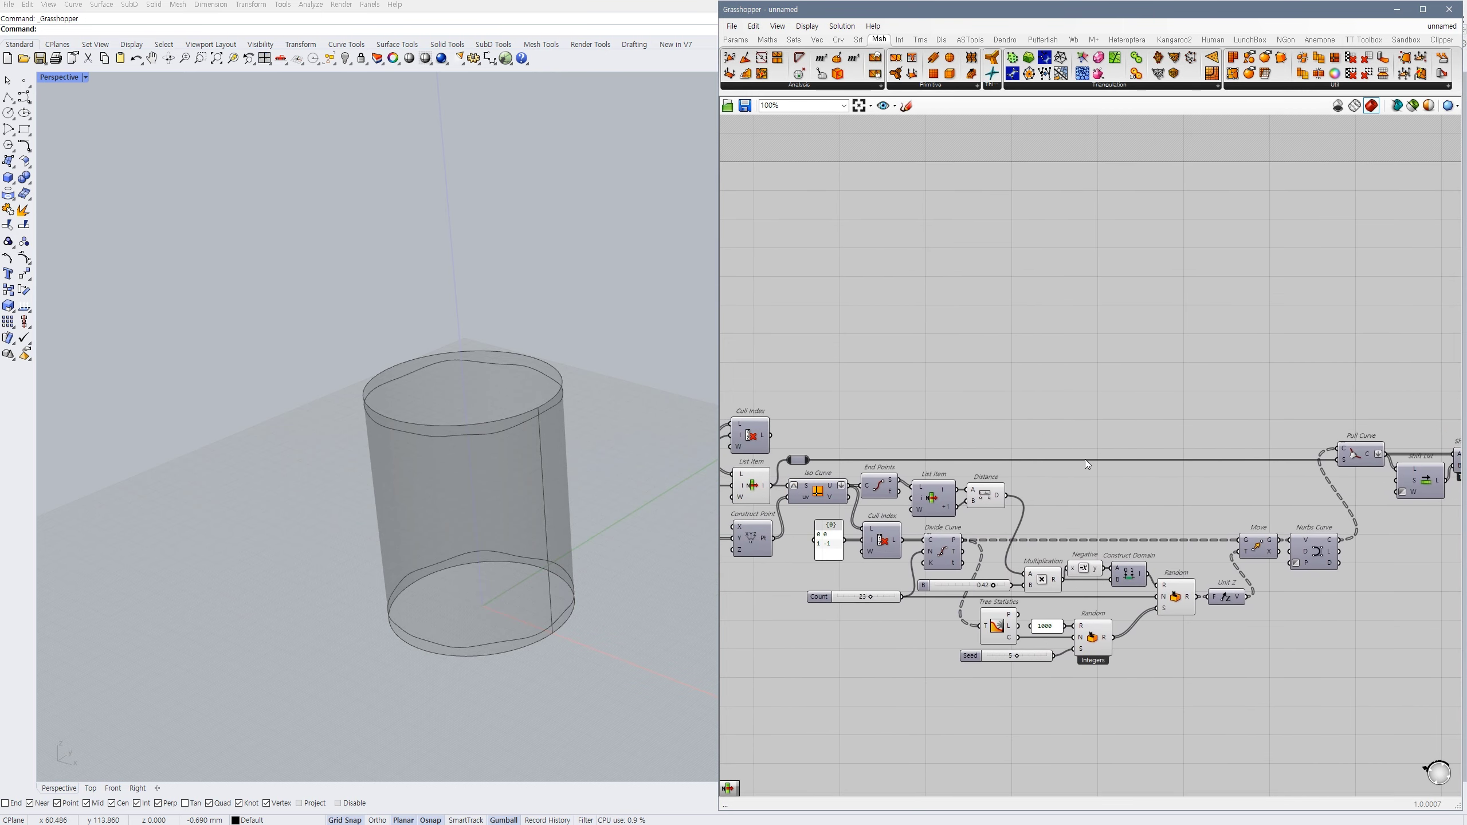
right_click_drag(1036, 474, 1094, 472)
left_click(815, 482)
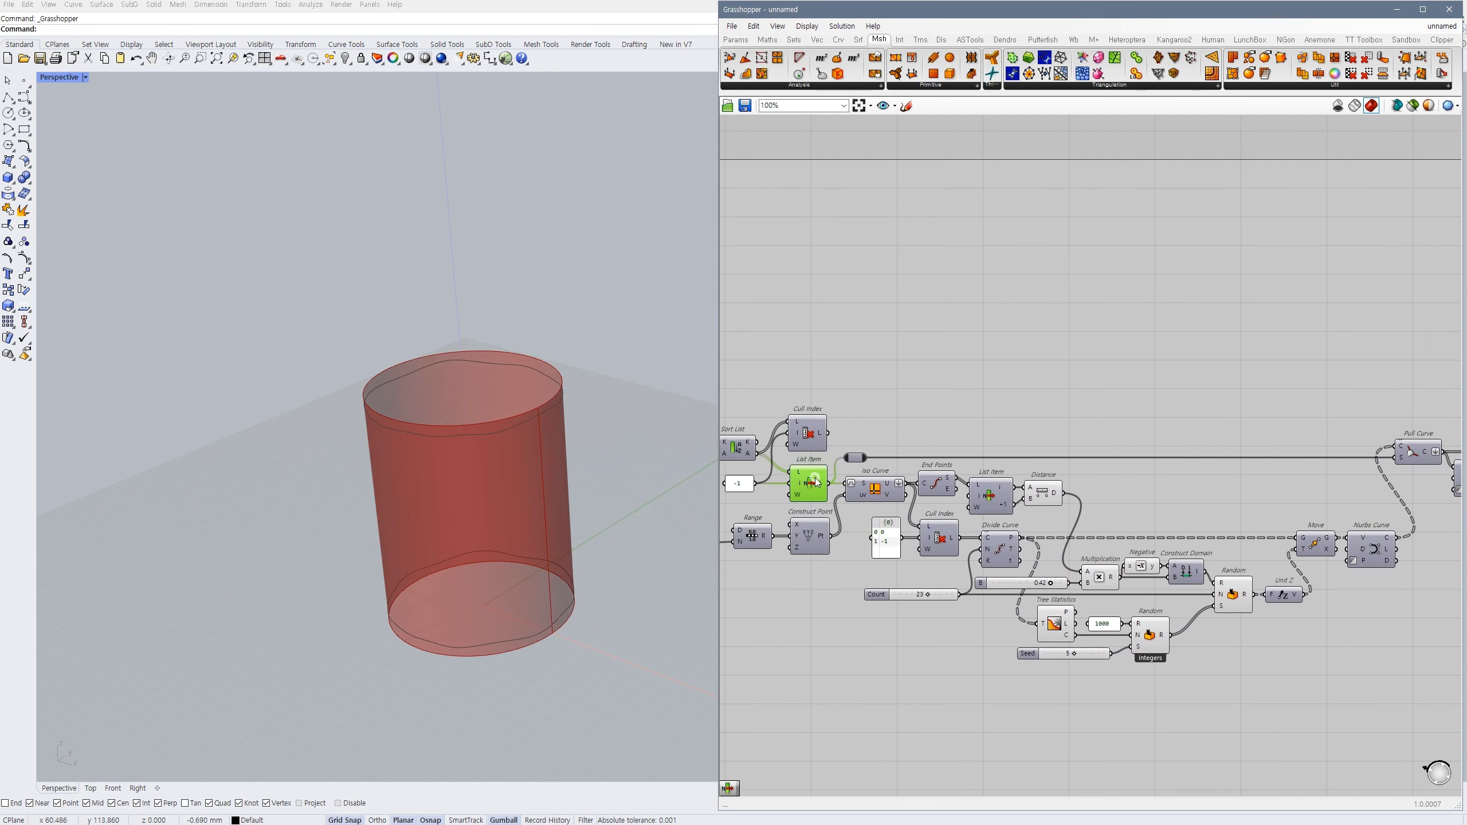
key("ctrl+q")
right_click_drag(1220, 476, 1132, 480)
left_click(1132, 480)
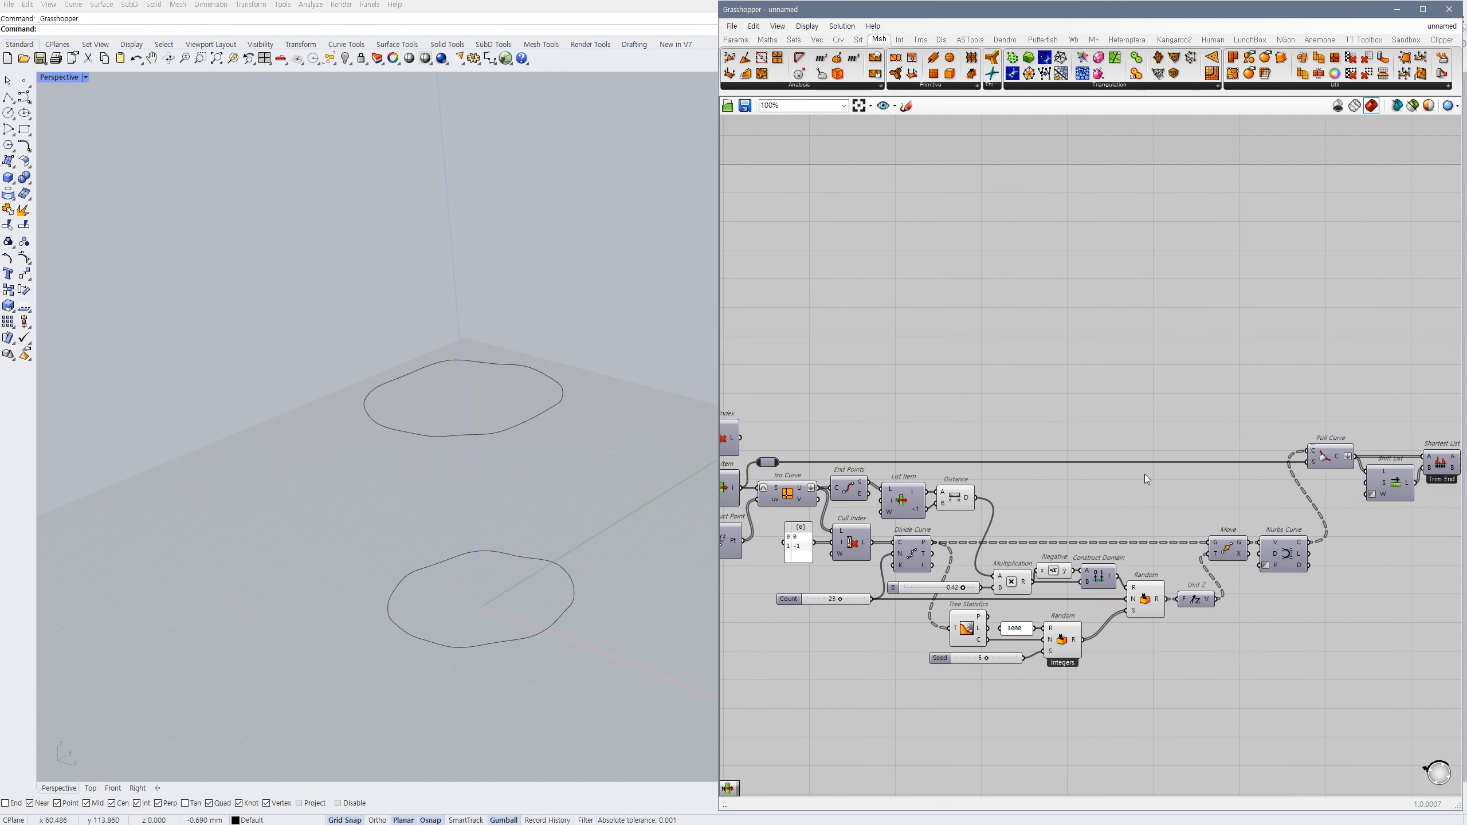
- Route the wall surface wire through two relays above Pull Curve into Surface Split's S input
mouse_move(1224, 475)
right_mouse_down()
mouse_move(1141, 481)
mouse_move(1196, 479)
right_mouse_up()
scroll(1255, 468, "up", 2)
double_click(1232, 466)
mouse_move(1232, 465)
left_mouse_down()
mouse_move(1207, 466)
mouse_move(1255, 381)
mouse_move(1228, 465)
left_mouse_up()
right_click_drag(1269, 411, 1145, 409)
left_click_drag(1092, 468, 1071, 468)
scroll(1072, 468, "down", 2)
right_click_drag(1168, 442, 974, 420)
left_click(926, 382)
left_click_drag(937, 382, 1428, 391)
left_click(1426, 390)
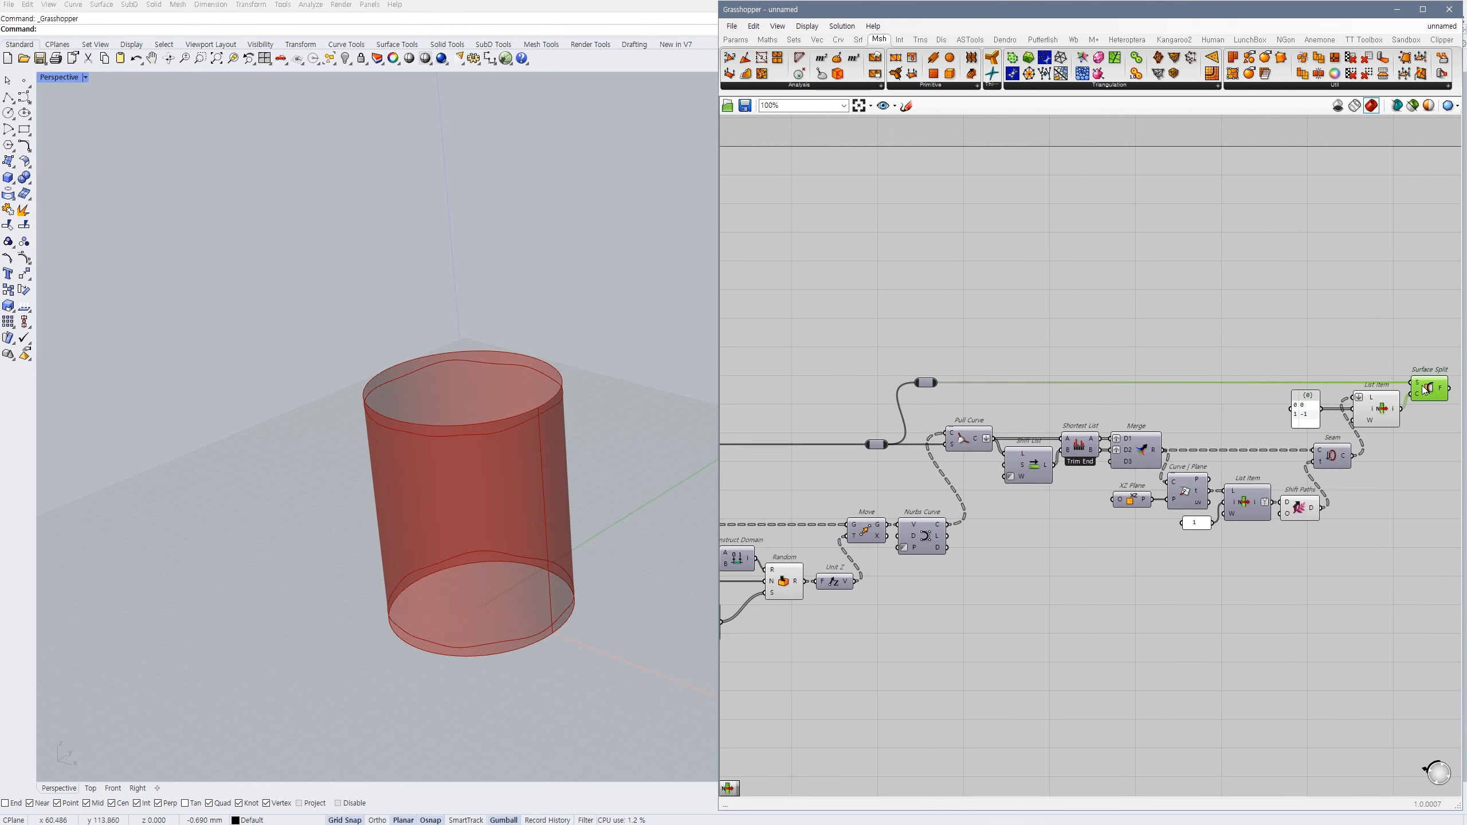
- Hide the preview of the List Item before Surface Split and inspect the split wall surface
left_click(1379, 411)
right_click_drag(1386, 448, 1030, 467)
scroll(1048, 445, "up", 2)
left_click(1080, 406)
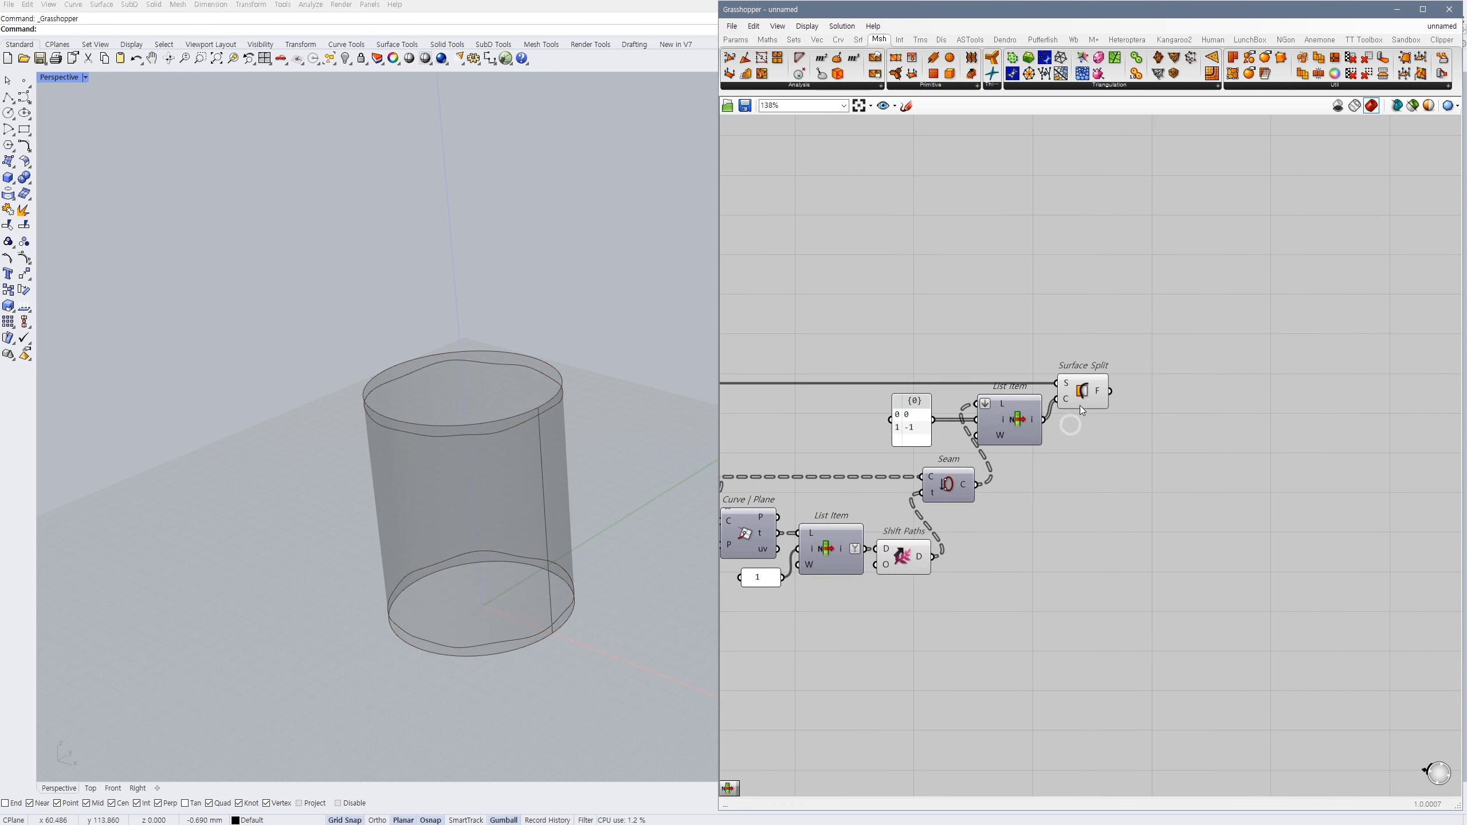
right_click_drag(599, 503, 564, 567)
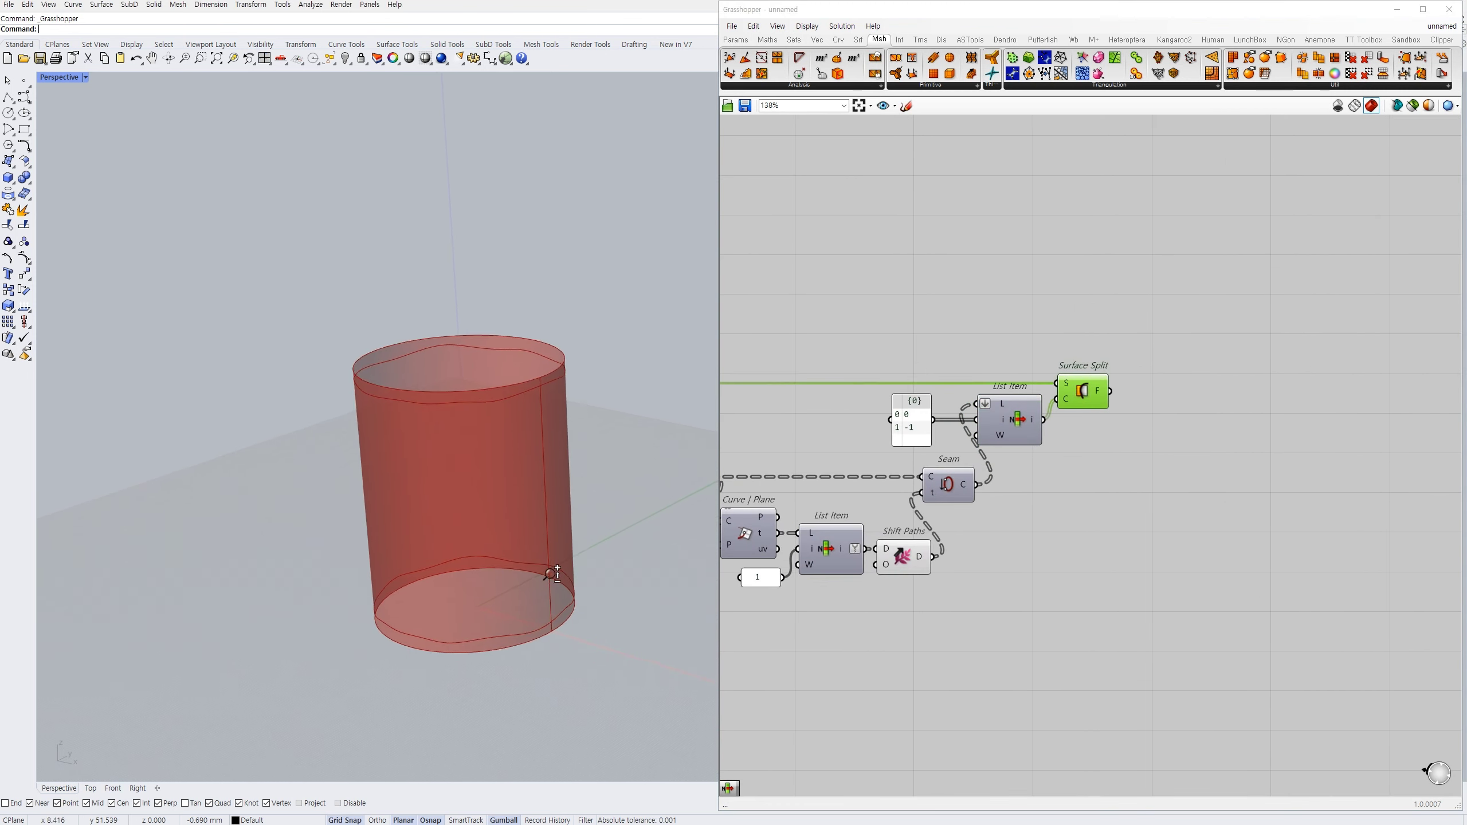
scroll(545, 543, "up", 5)
scroll(545, 543, "down", 3)
left_click(1089, 422)
- Add an Area component with its G input fed from Surface Split's F output
right_click_drag(1114, 445, 1124, 475)
double_click(1167, 463)
type("area")
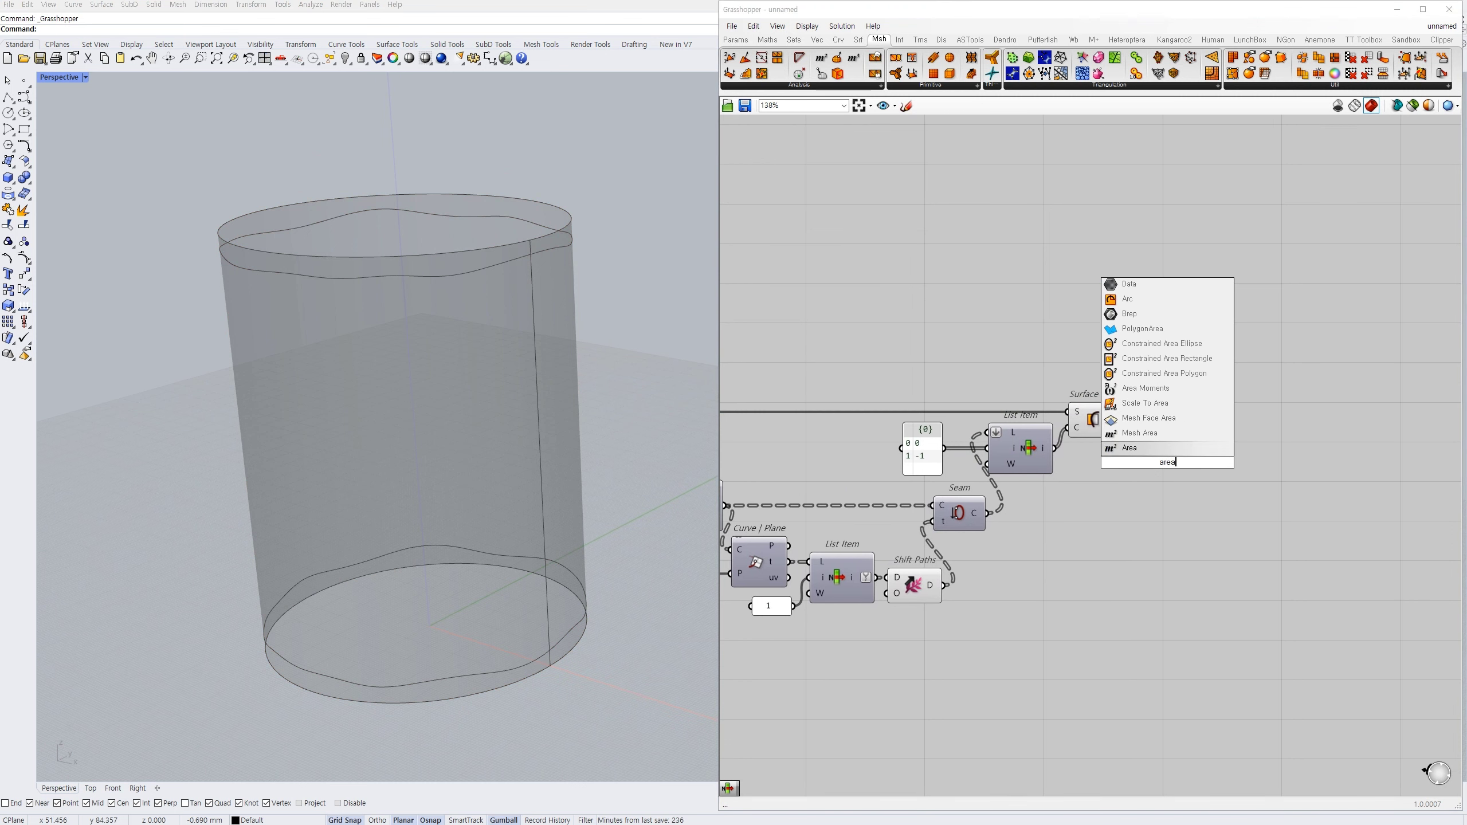
left_click(1143, 453)
left_click_drag(1121, 420, 1153, 399)
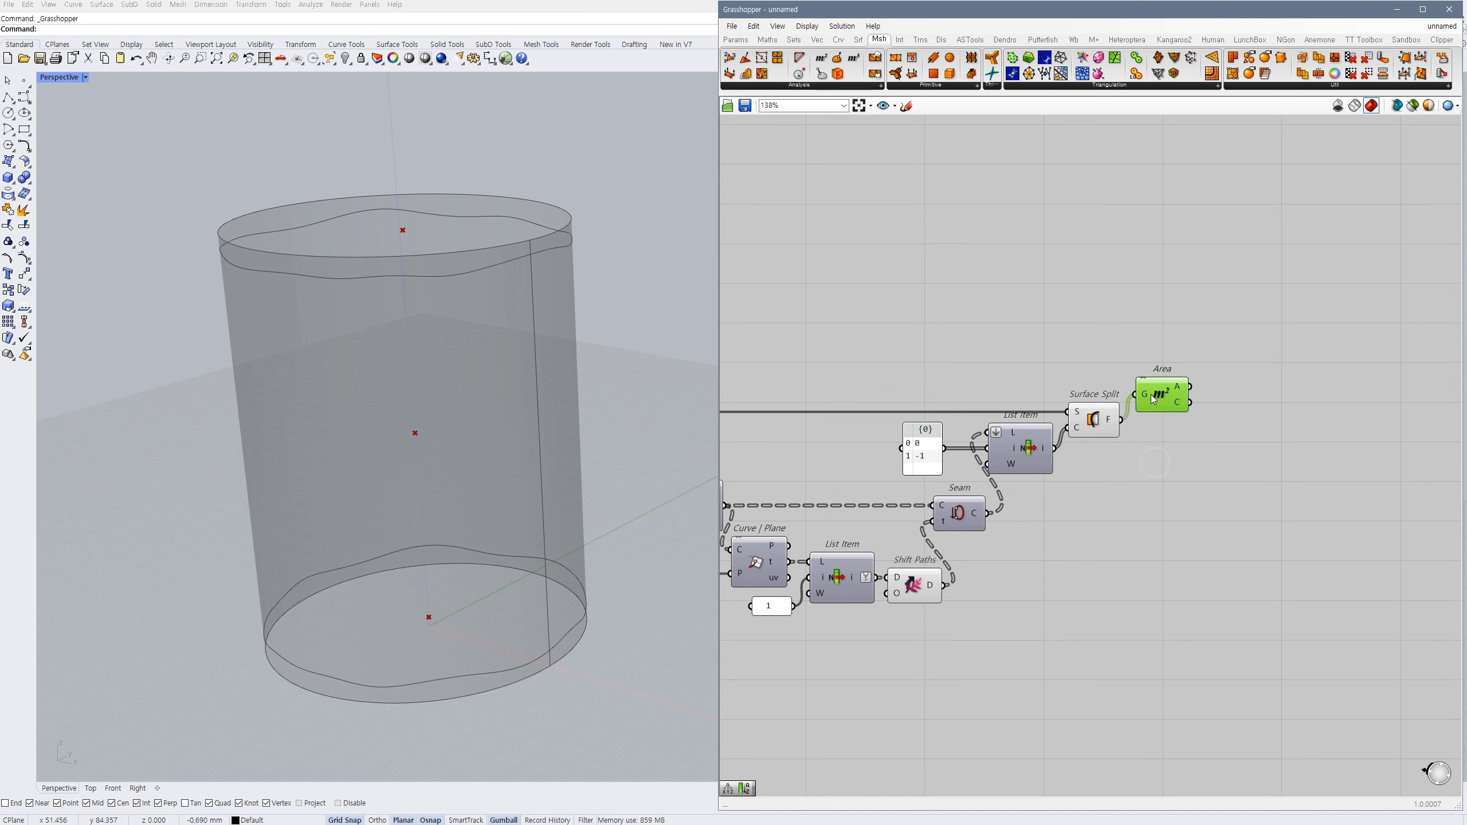
- Add a Sort List that sorts the Surface Split faces by their areas, and hide the Surface Split and Area previews
double_click(1229, 422)
type("sort")
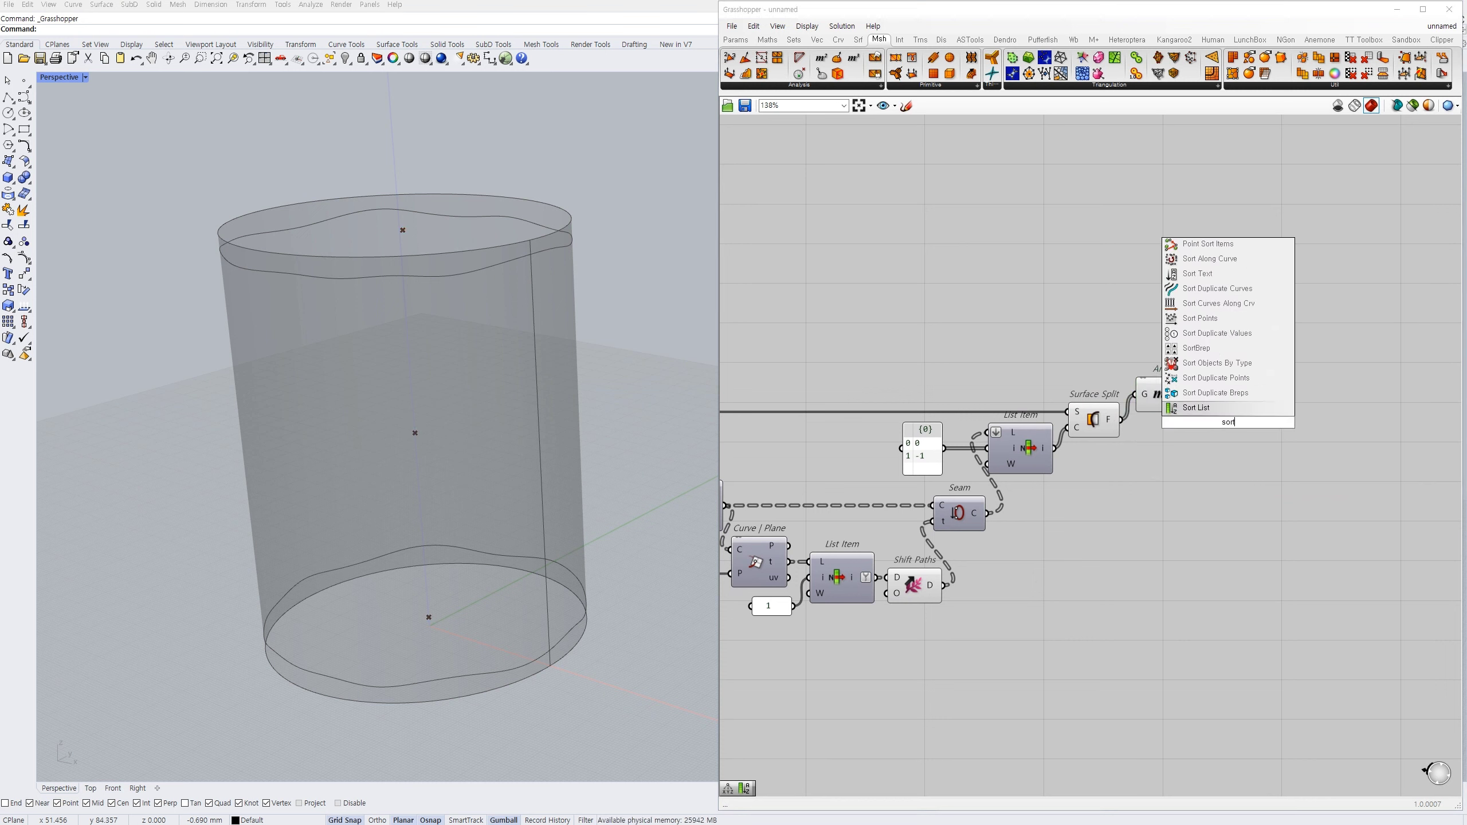
left_click(1222, 411)
left_click_drag(1202, 430, 1230, 416)
left_click_drag(1176, 335, 1097, 430)
key("ctrl+q")
double_click(1306, 460)
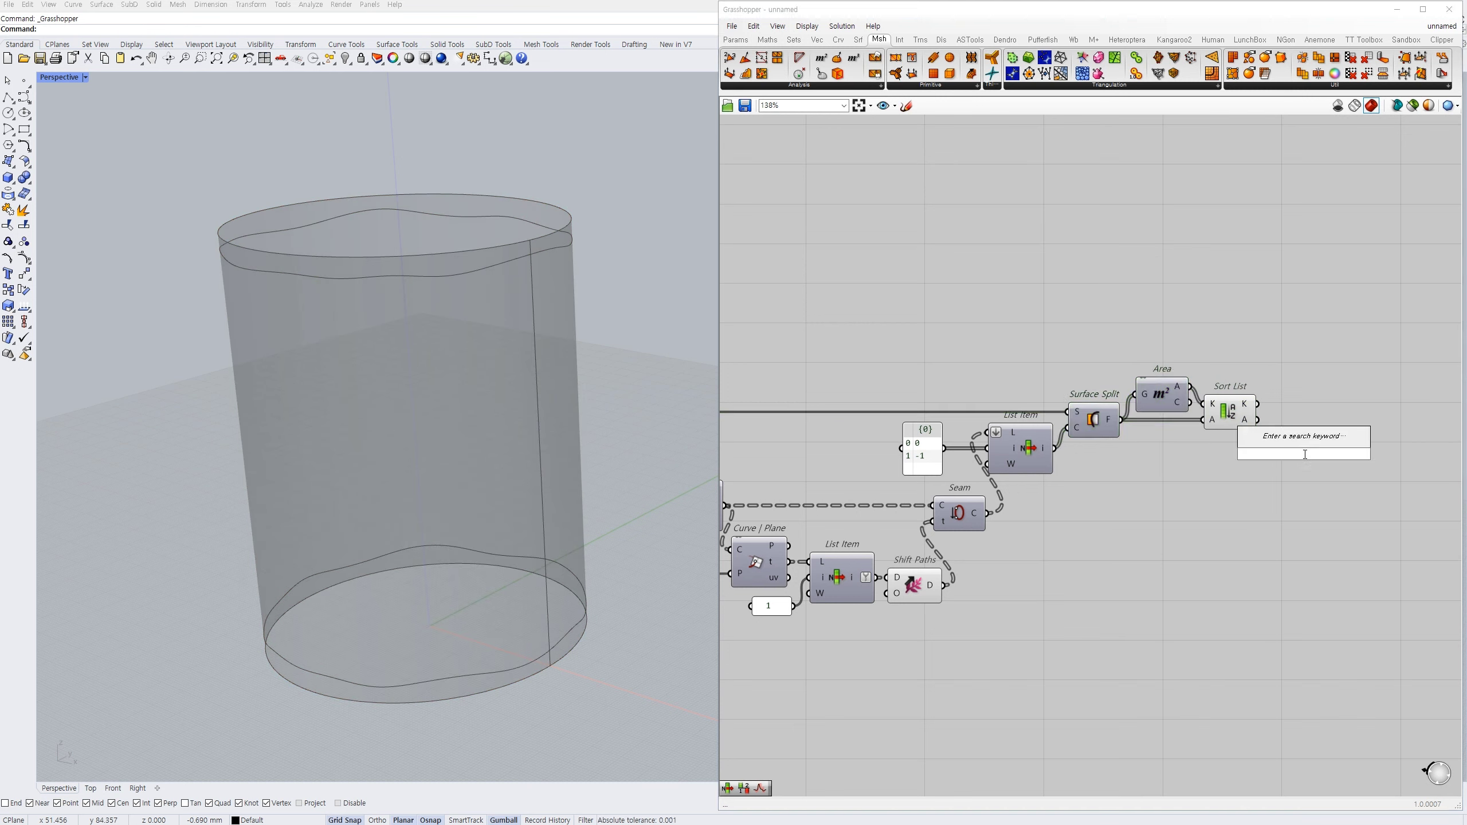
type("li")
left_click(1295, 440)
left_click_drag(1276, 437, 1256, 420)
left_click(1299, 448)
left_click(1243, 463)
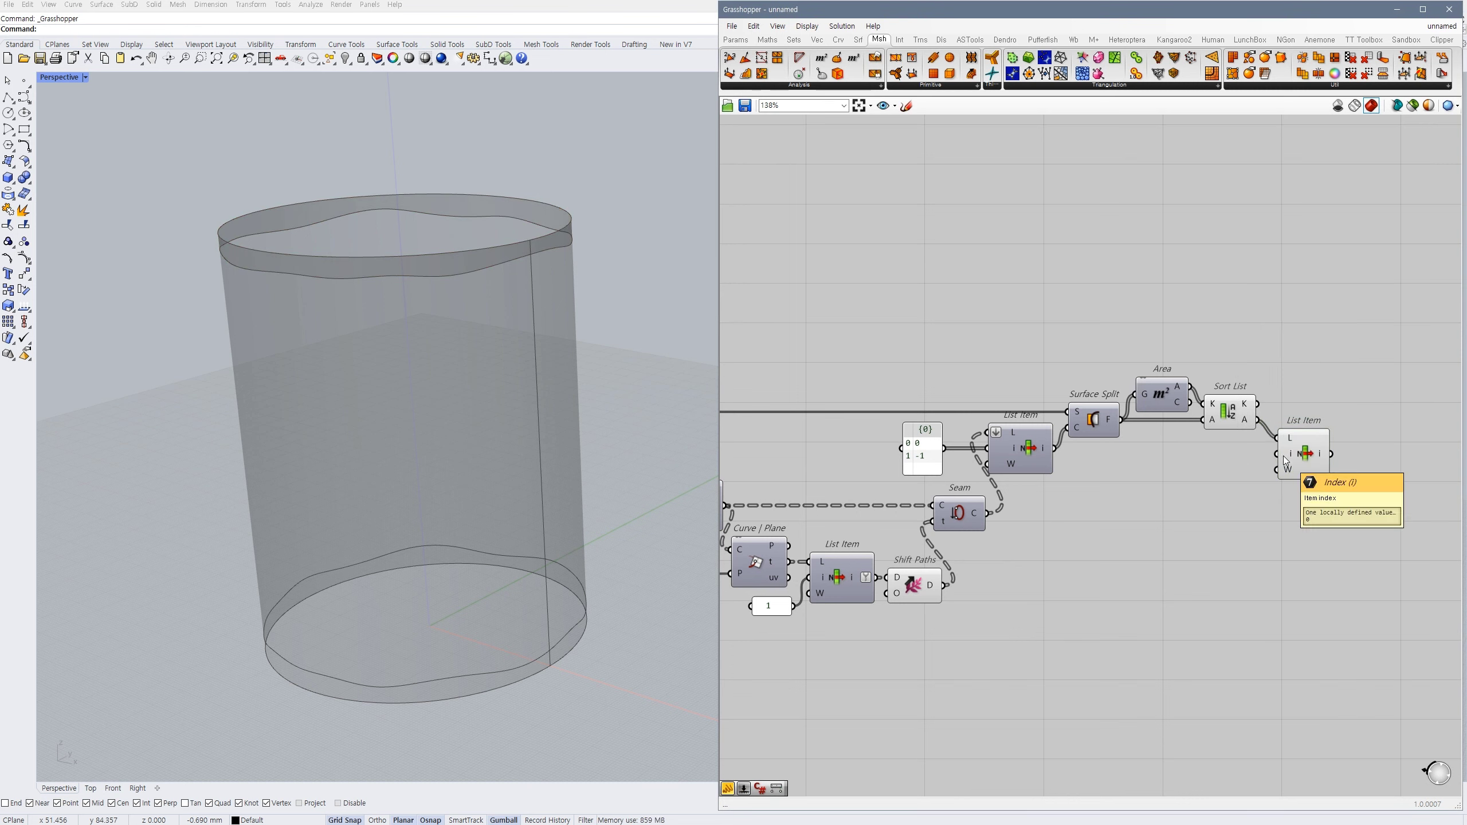
left_click(1309, 454)
key("Delete")
- Add a Cull Index component with its L input fed from the sorted A output of Sort List
double_click(1309, 452)
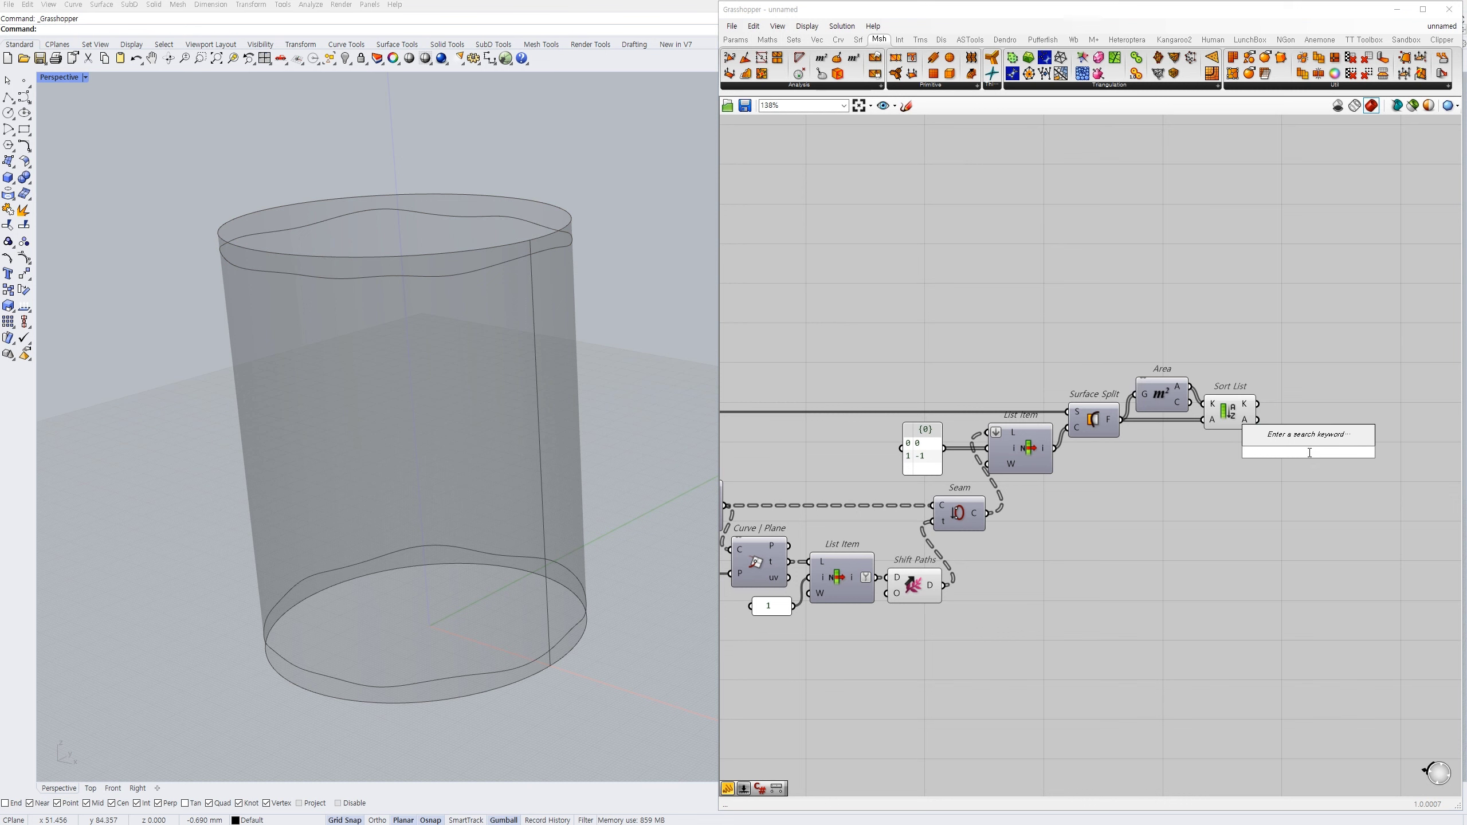
type("cull")
left_click(1290, 426)
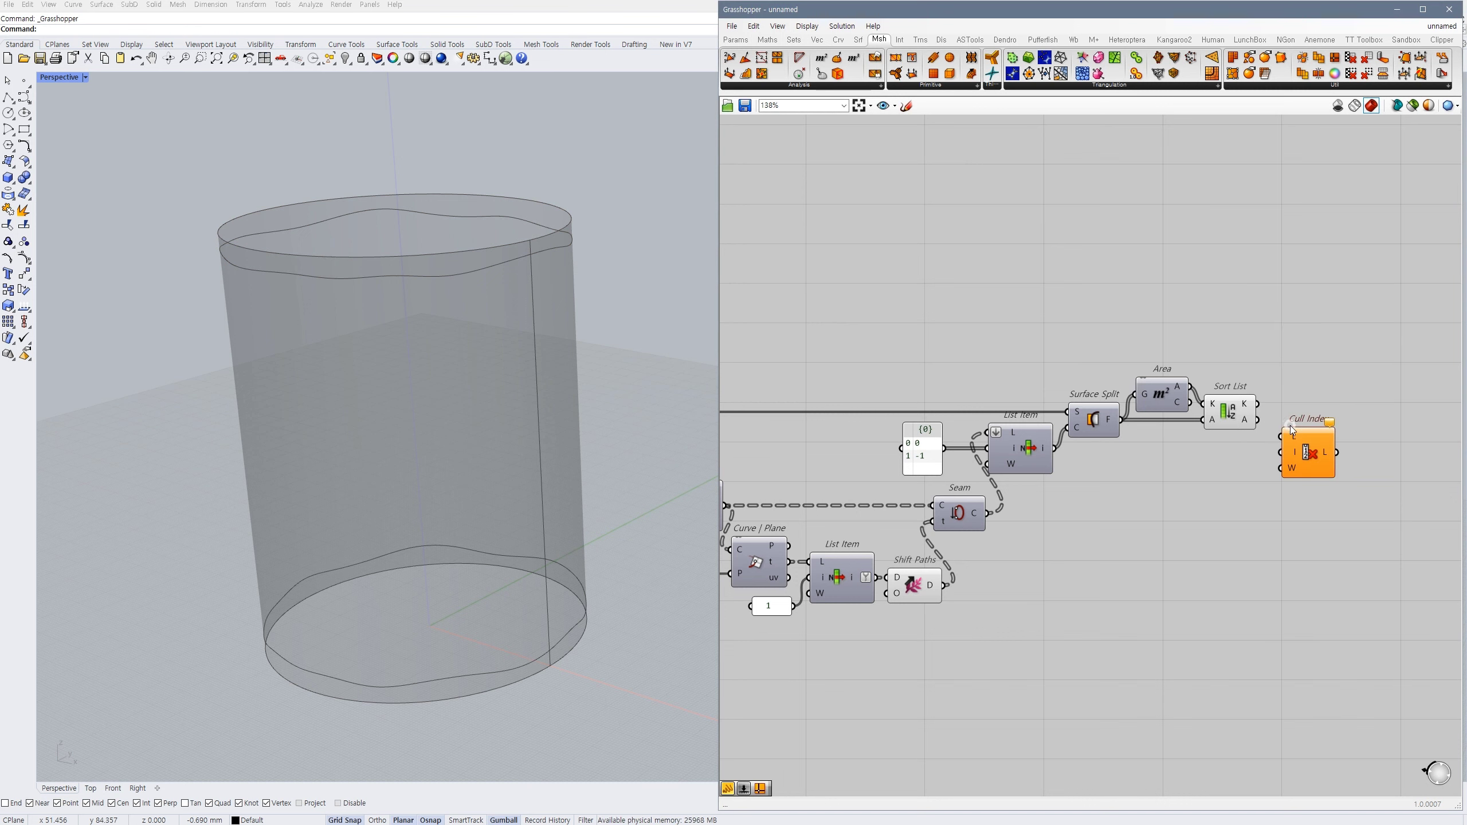
left_click_drag(1257, 420, 1285, 437)
left_click_drag(1296, 451, 1297, 433)
- Feed Cull Index's I input from a panel containing -1 and hide the Sort List preview
double_click(1241, 457)
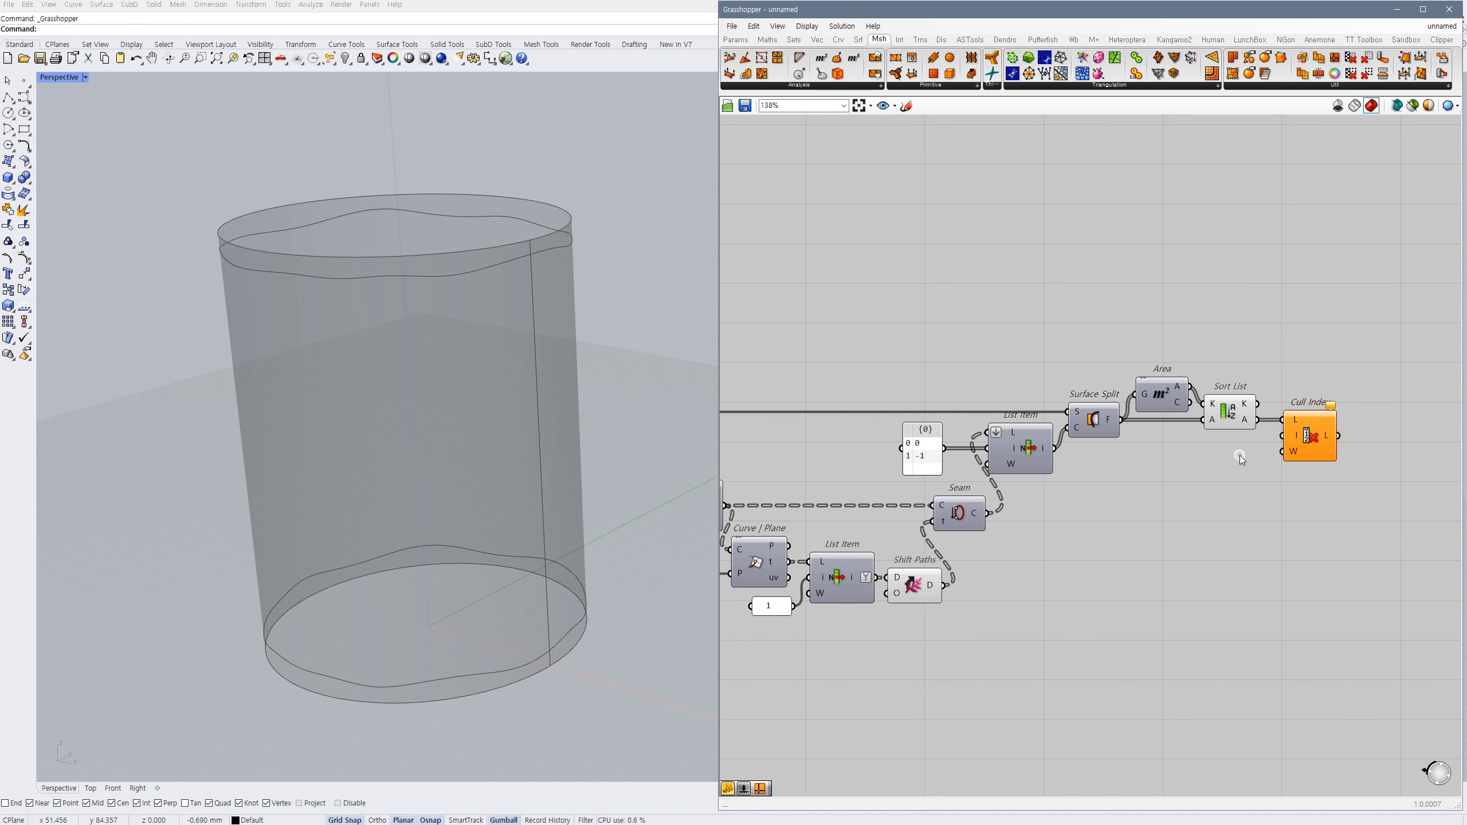
type("\"")
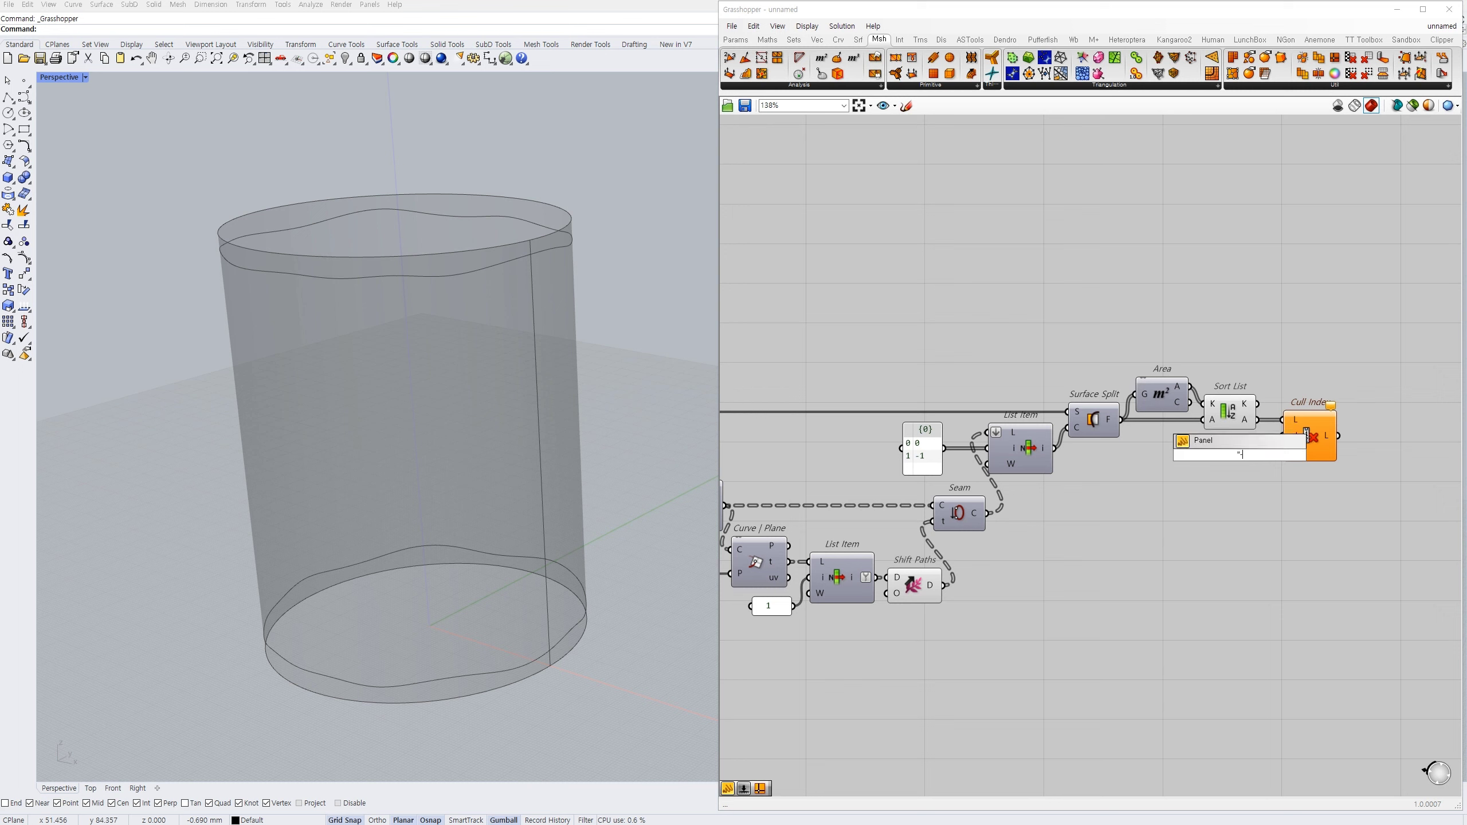
type("-1")
key("Return")
left_click_drag(1282, 436, 1263, 466)
left_click_drag(1242, 460, 1242, 441)
left_click(1233, 405)
key("ctrl+q")
left_click(1317, 434)
left_click(1293, 518)
- Add a Surface parameter fed from Cull Index's L output and hide the Cull Index preview
right_click_drag(1151, 533, 1057, 511)
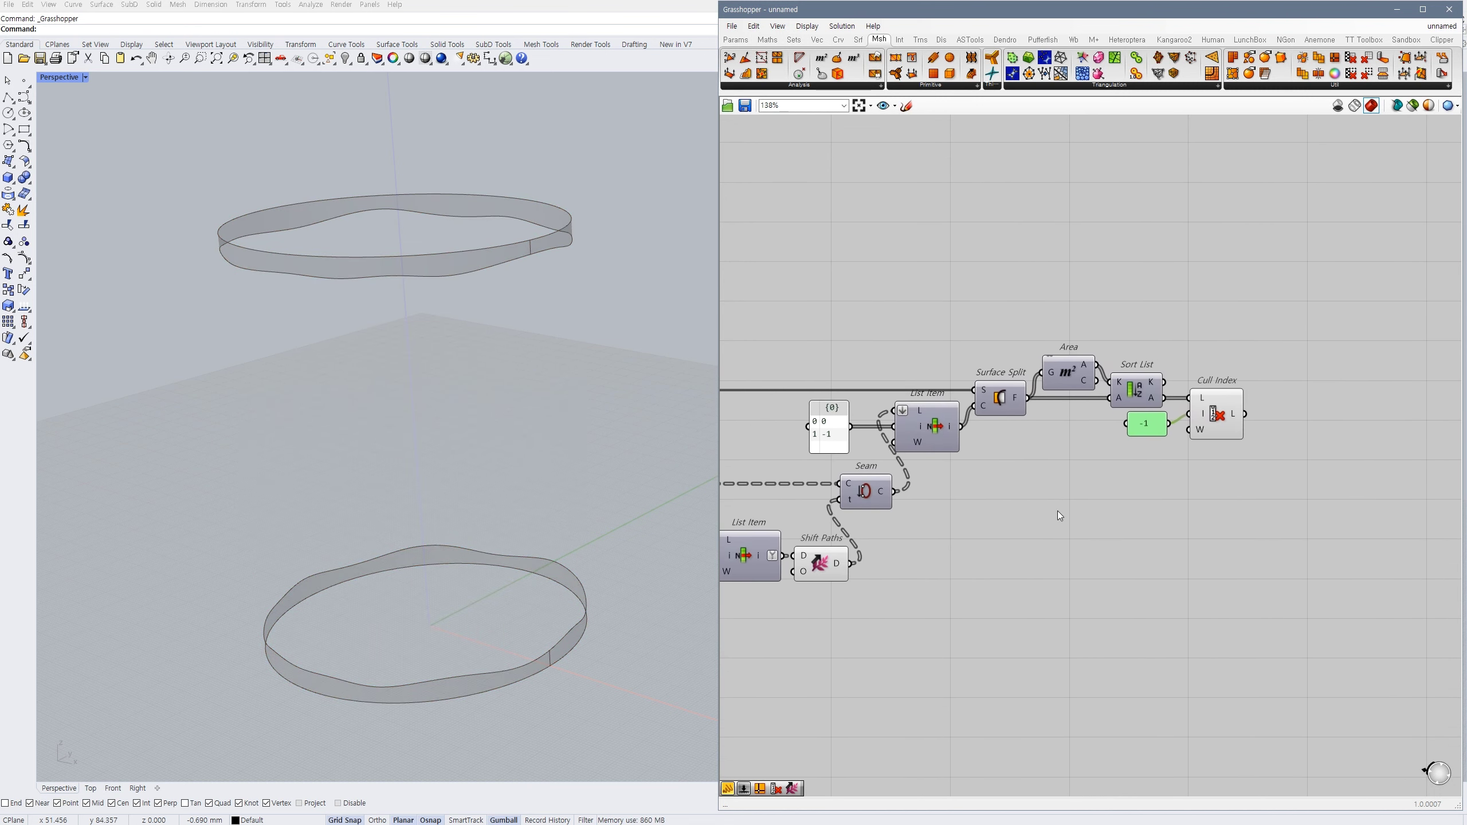
right_click_drag(1279, 434, 1171, 420)
left_click(1171, 421)
double_click(1152, 415)
type("srf")
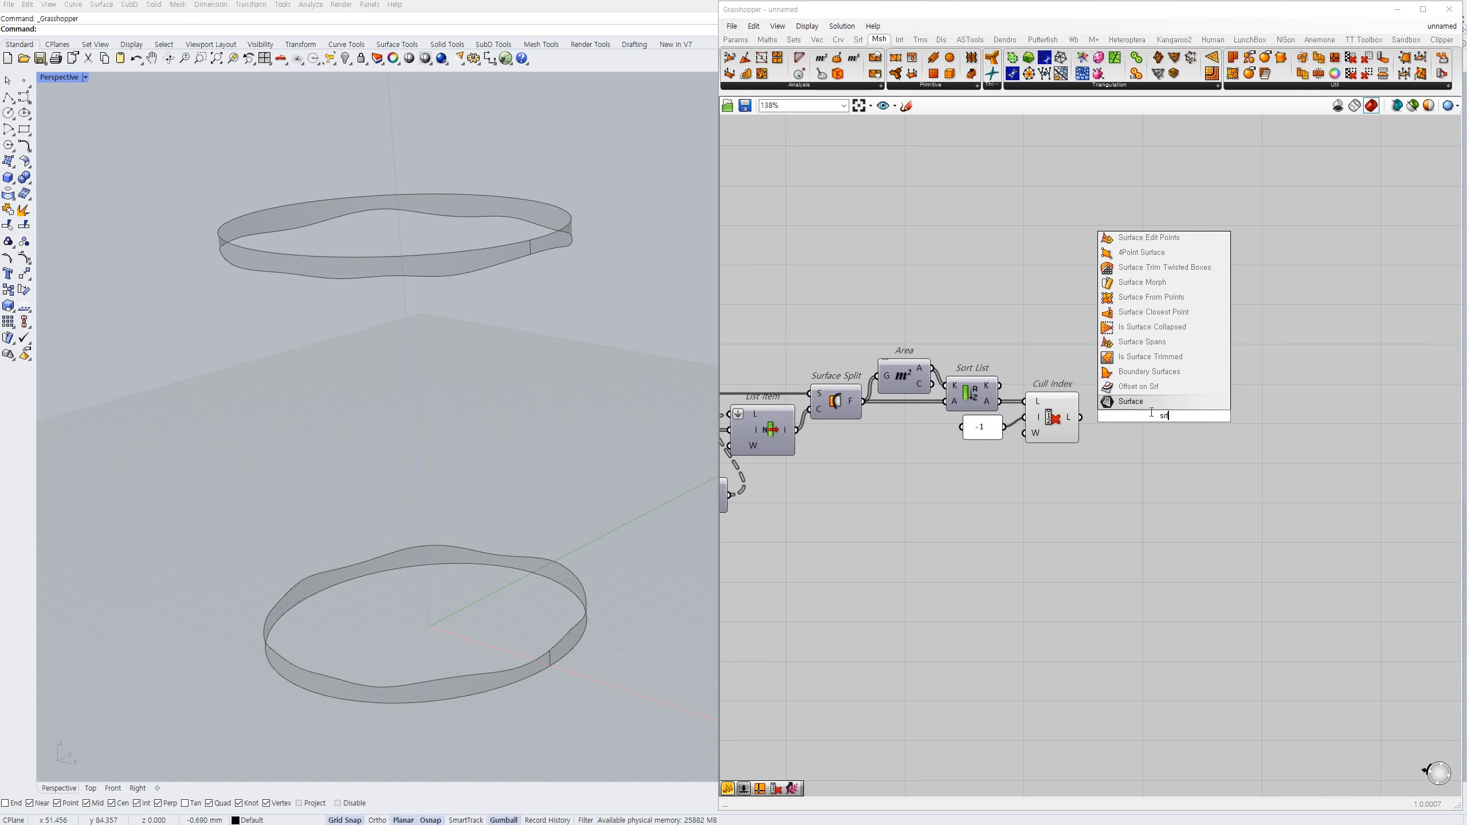
left_click(1149, 402)
left_click_drag(1142, 417, 1080, 417)
left_click(1058, 405)
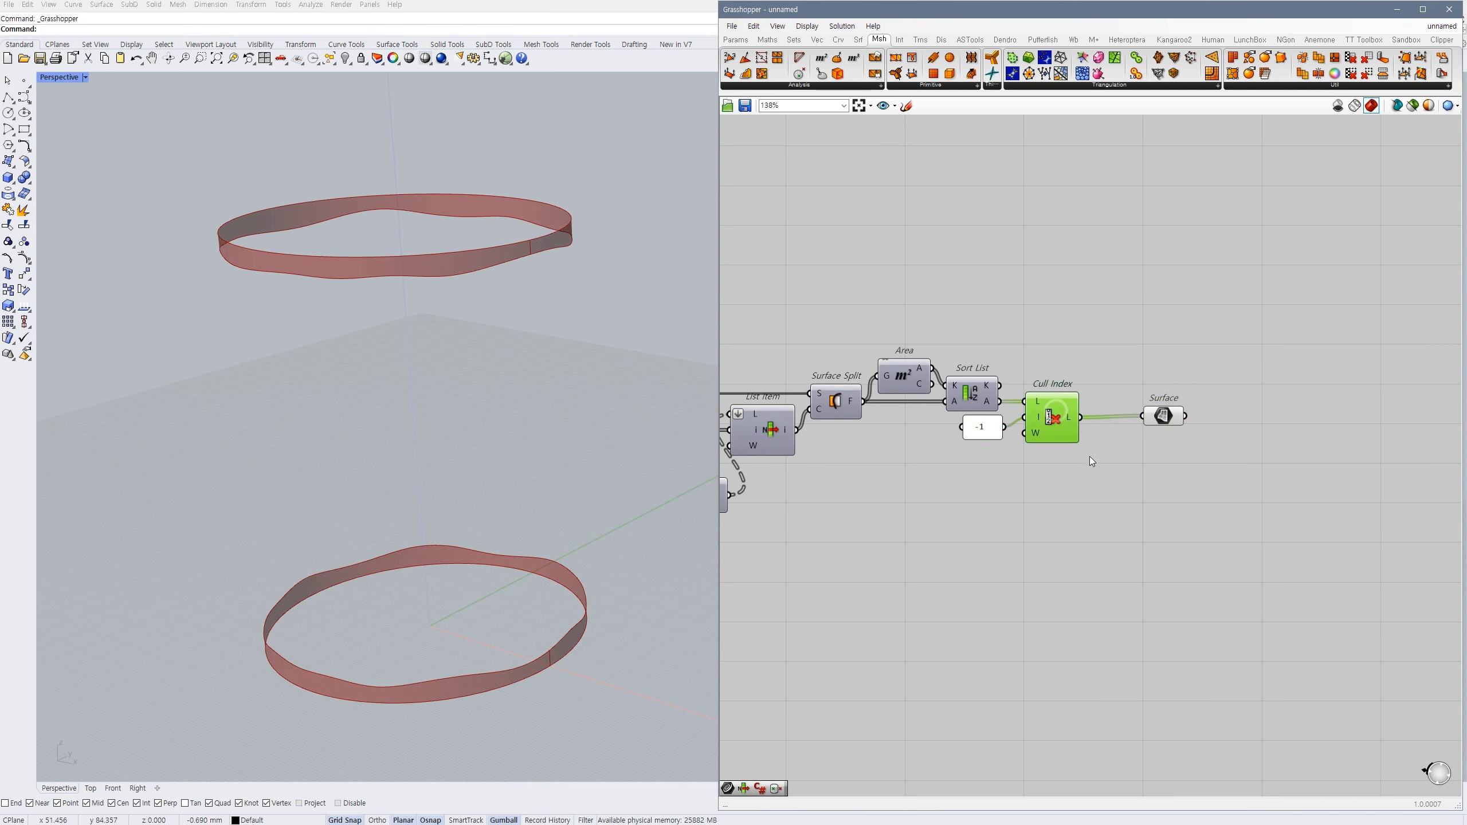
key("ctrl+q")
- Move the Surface parameter far to the right of Cull Index and hide its preview
right_click_drag(1162, 432, 1021, 435)
left_click_drag(1023, 420, 1328, 421)
scroll(1178, 473, "down", 4)
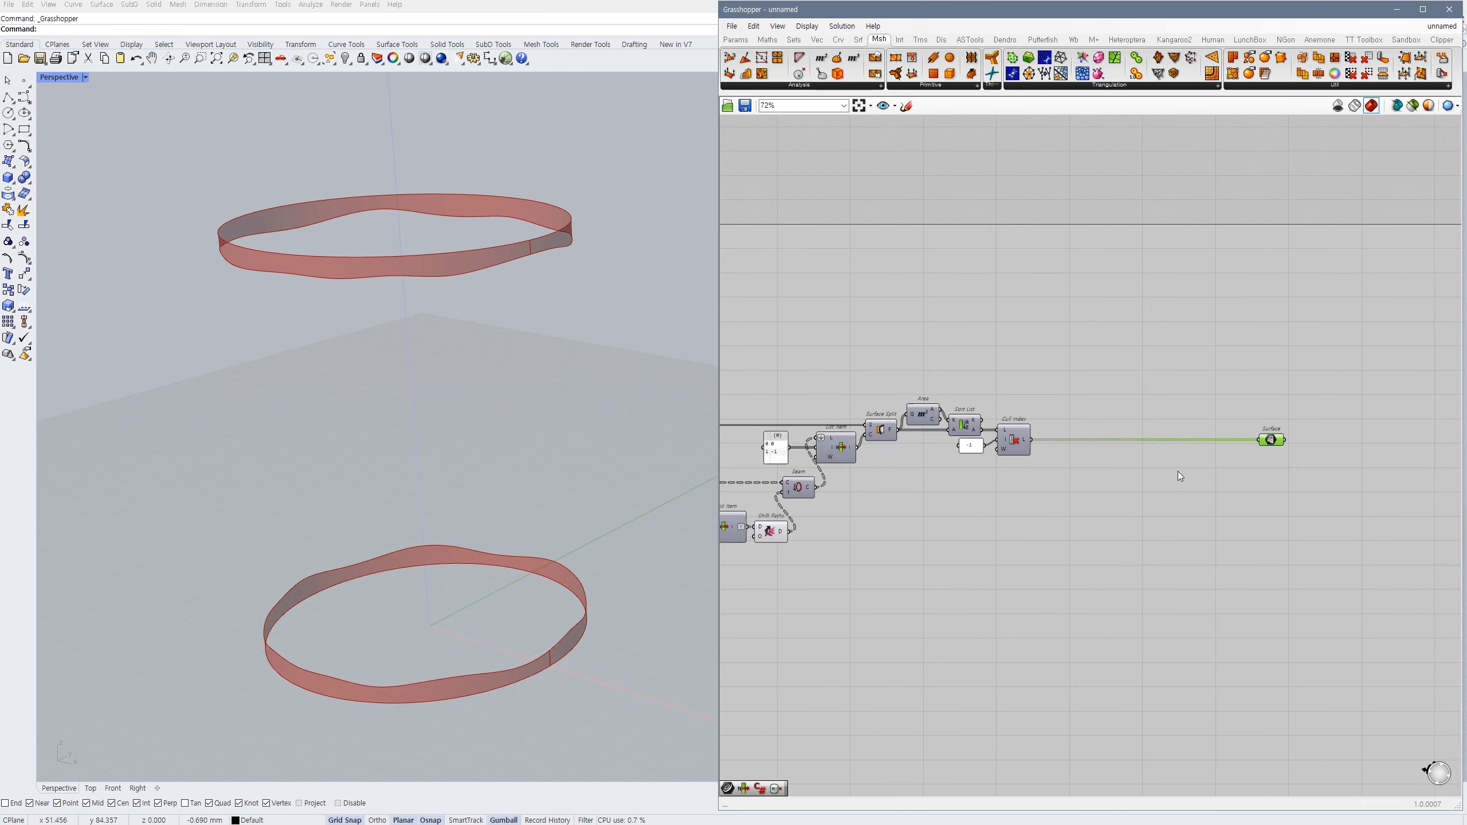
right_click_drag(1274, 462, 1134, 443)
left_click_drag(1117, 428, 1388, 429)
right_click_drag(1023, 498, 964, 500)
left_click_drag(1369, 391, 1303, 460)
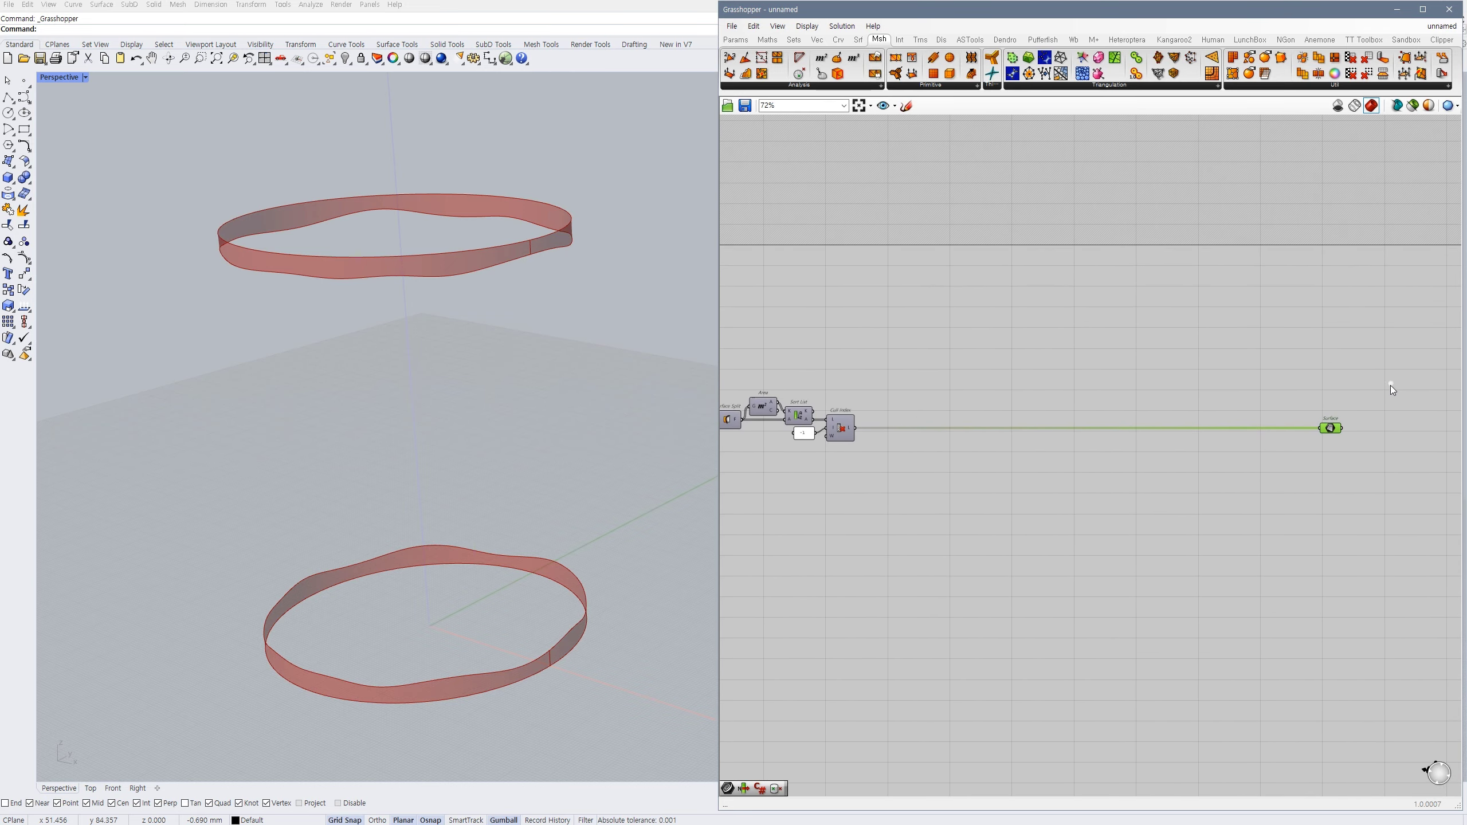
key("ctrl+q")
left_click(1262, 504)
- Hide the preview of the Shift Paths component
right_click_drag(967, 538, 1197, 522)
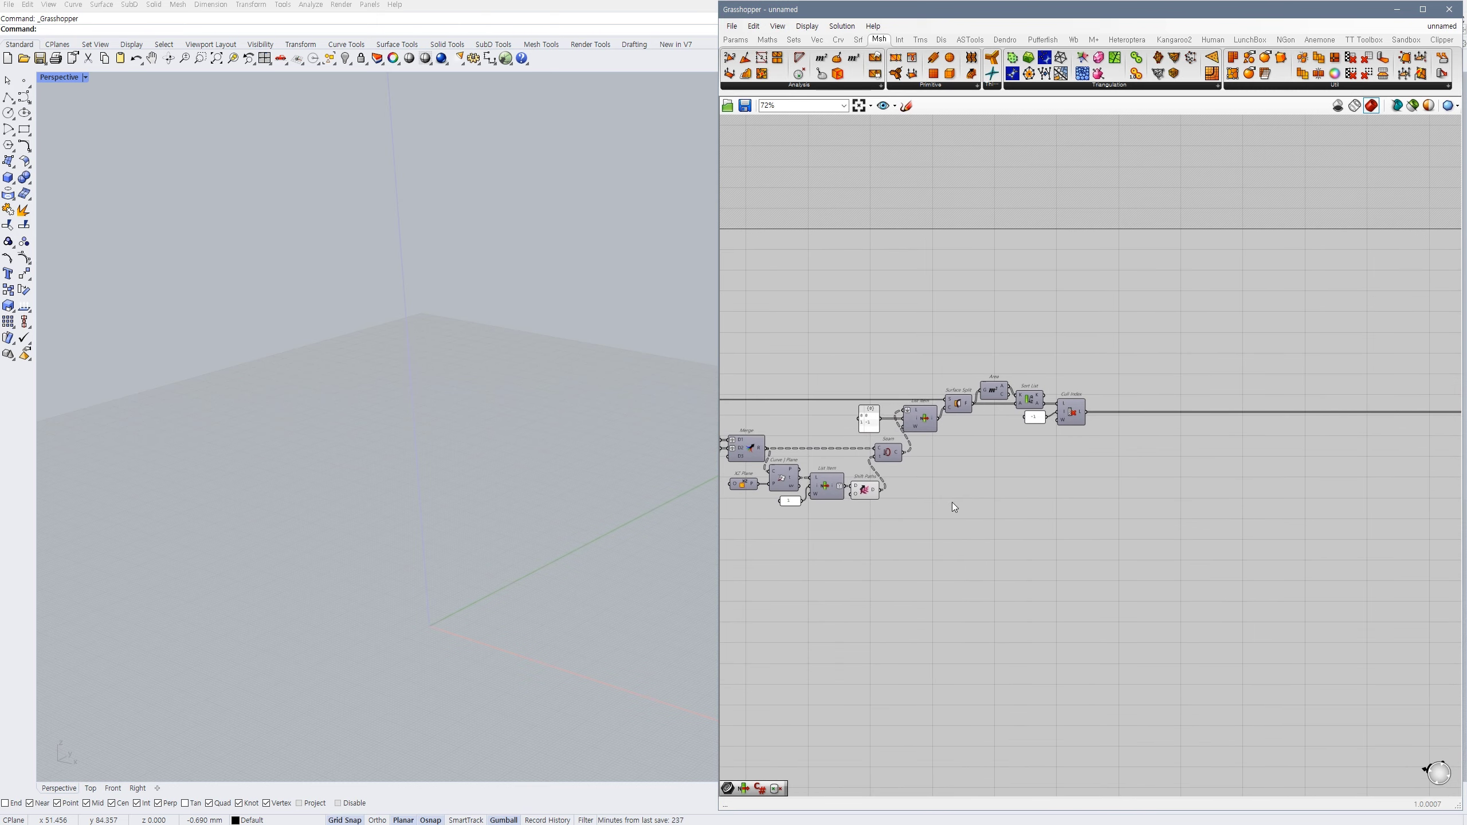
scroll(982, 503, "up", 2)
scroll(1184, 507, "up", 2)
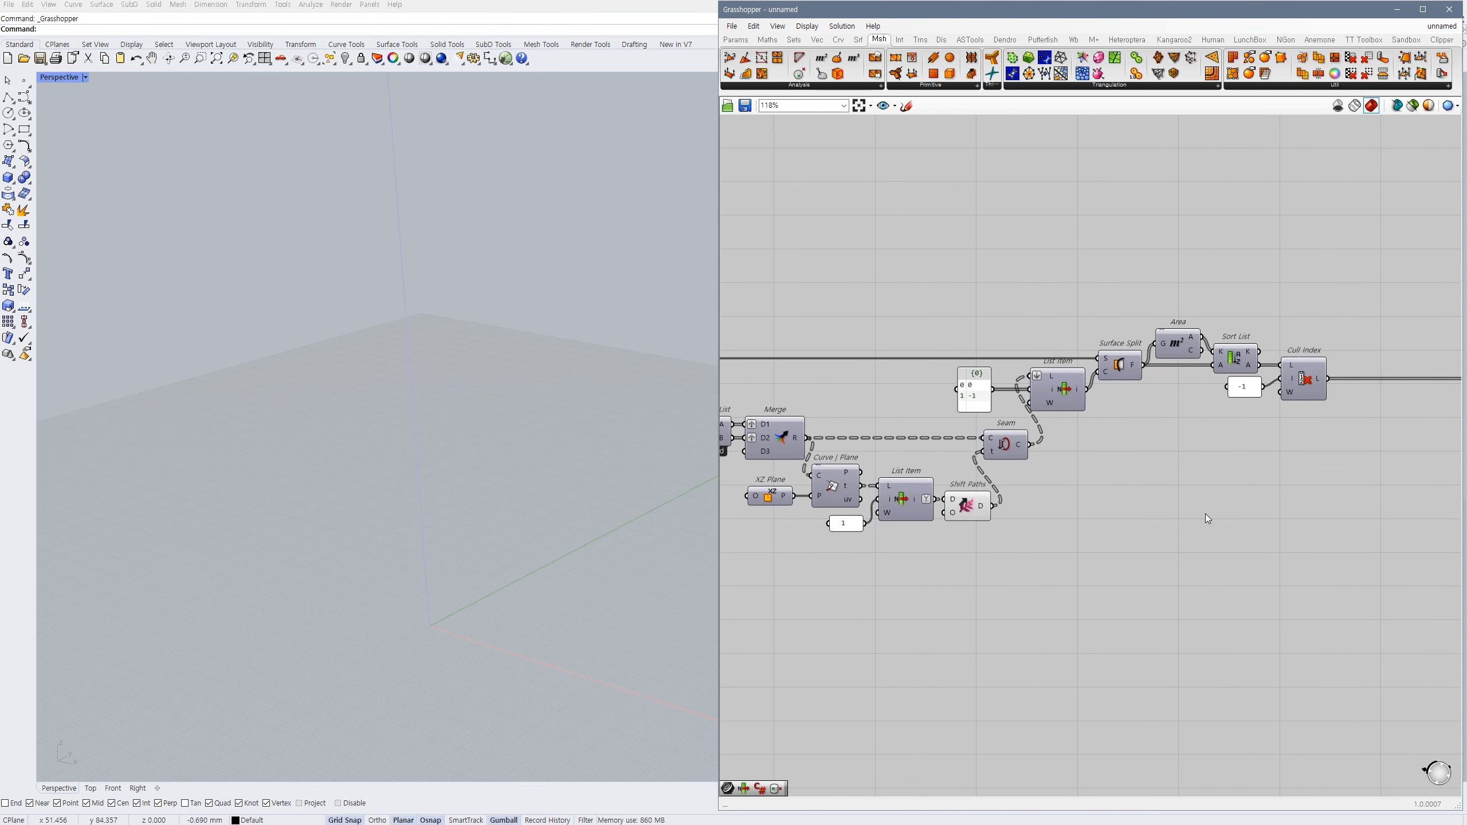
right_click_drag(1088, 484, 1134, 484)
left_click(1009, 500)
key("ctrl+q")
left_click(1176, 492)
right_click_drag(1249, 460, 1219, 484)
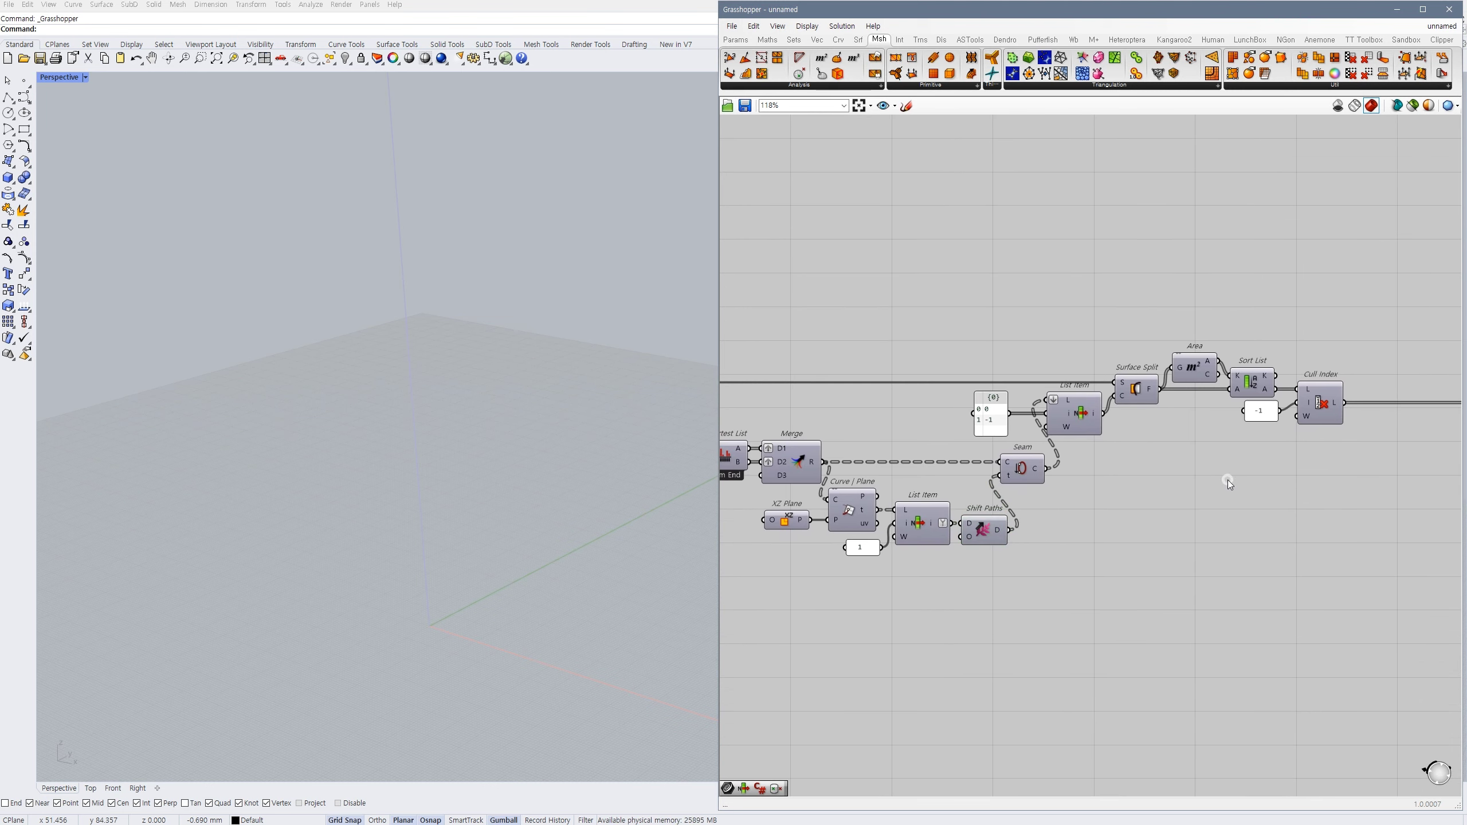
double_click(1227, 479)
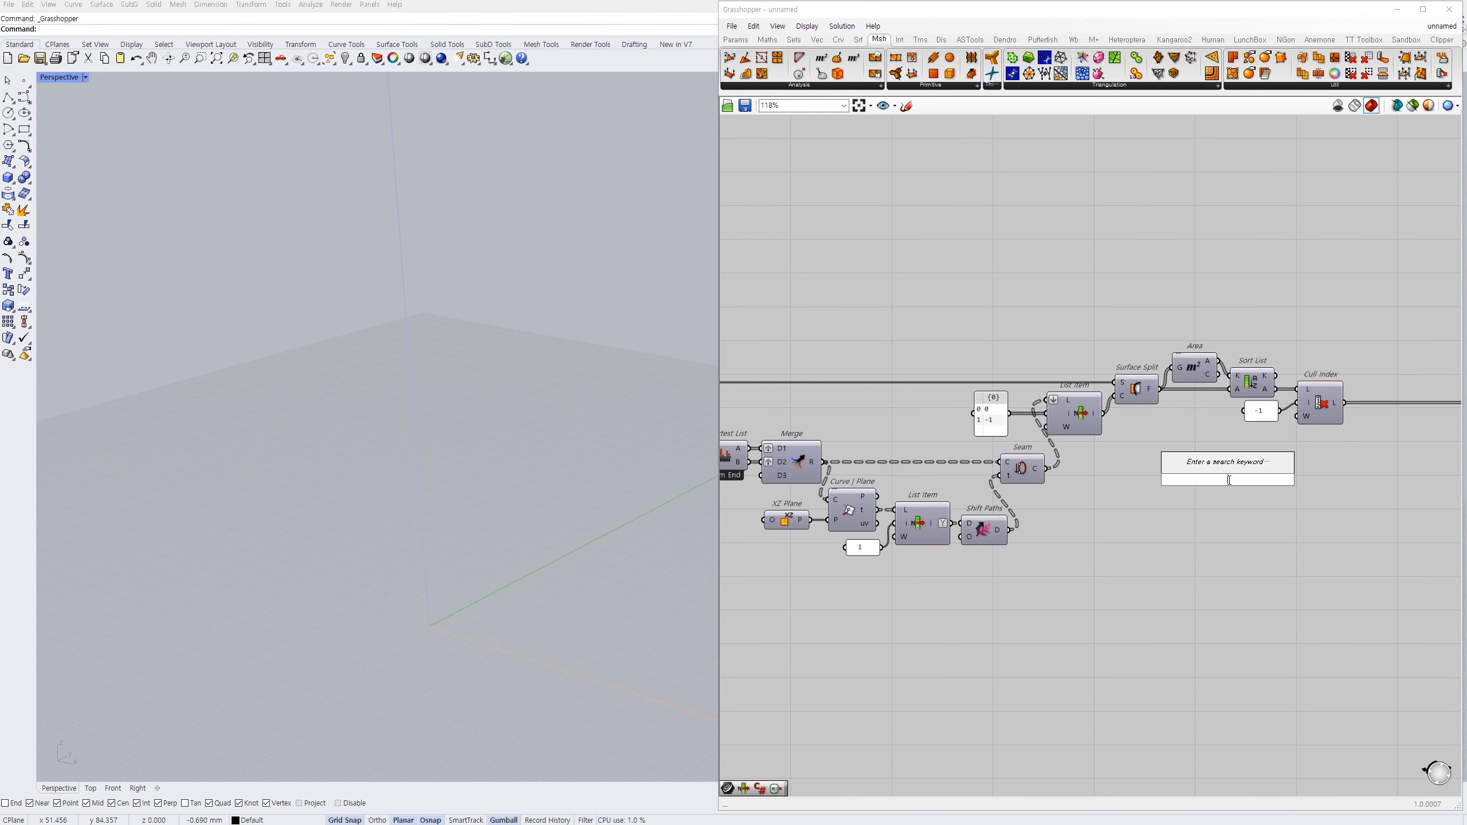
type("ls")
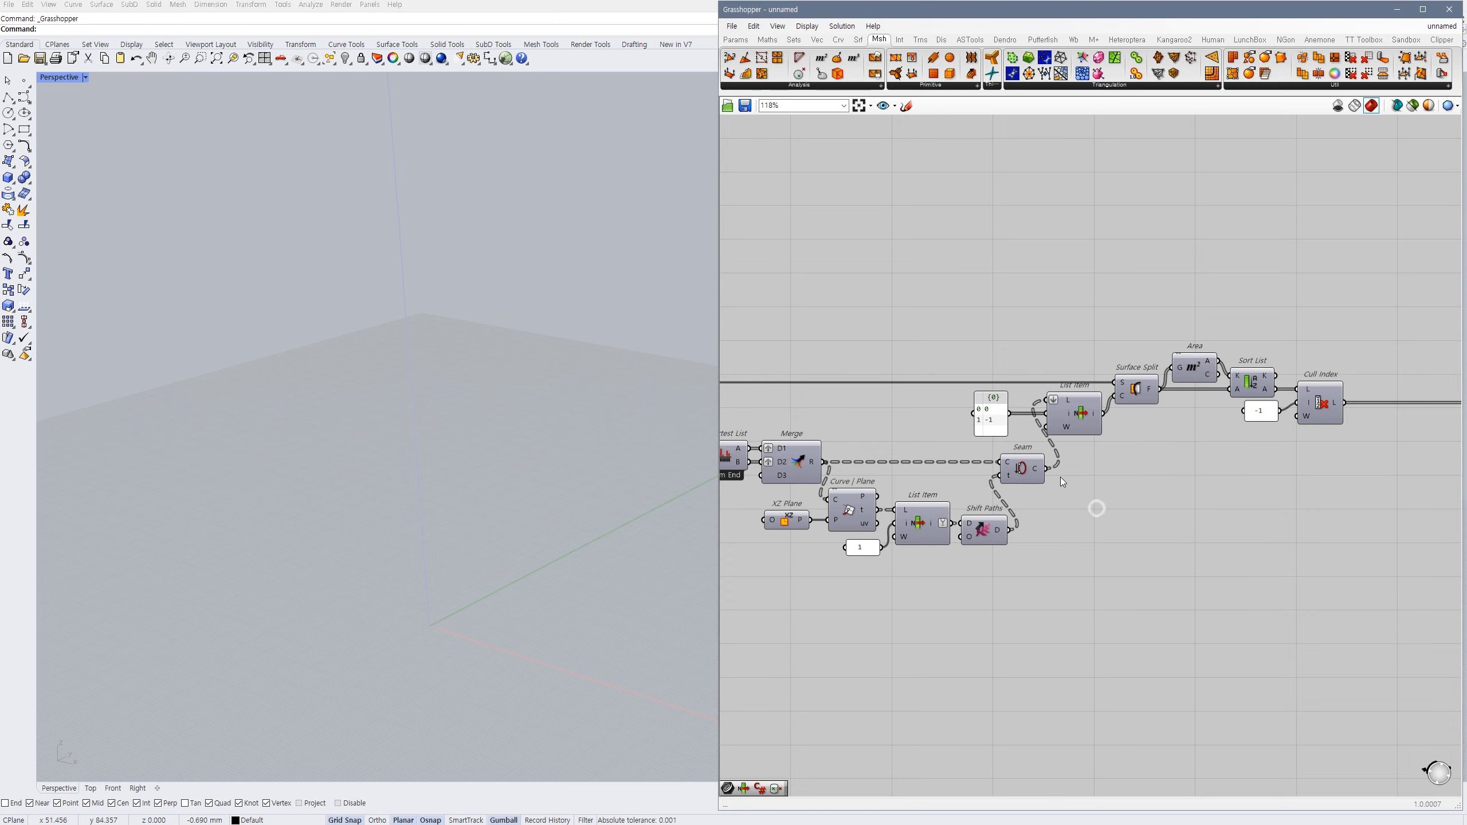
- Turn on the preview of the Seam component to show the waved wall curves
left_click(1021, 465)
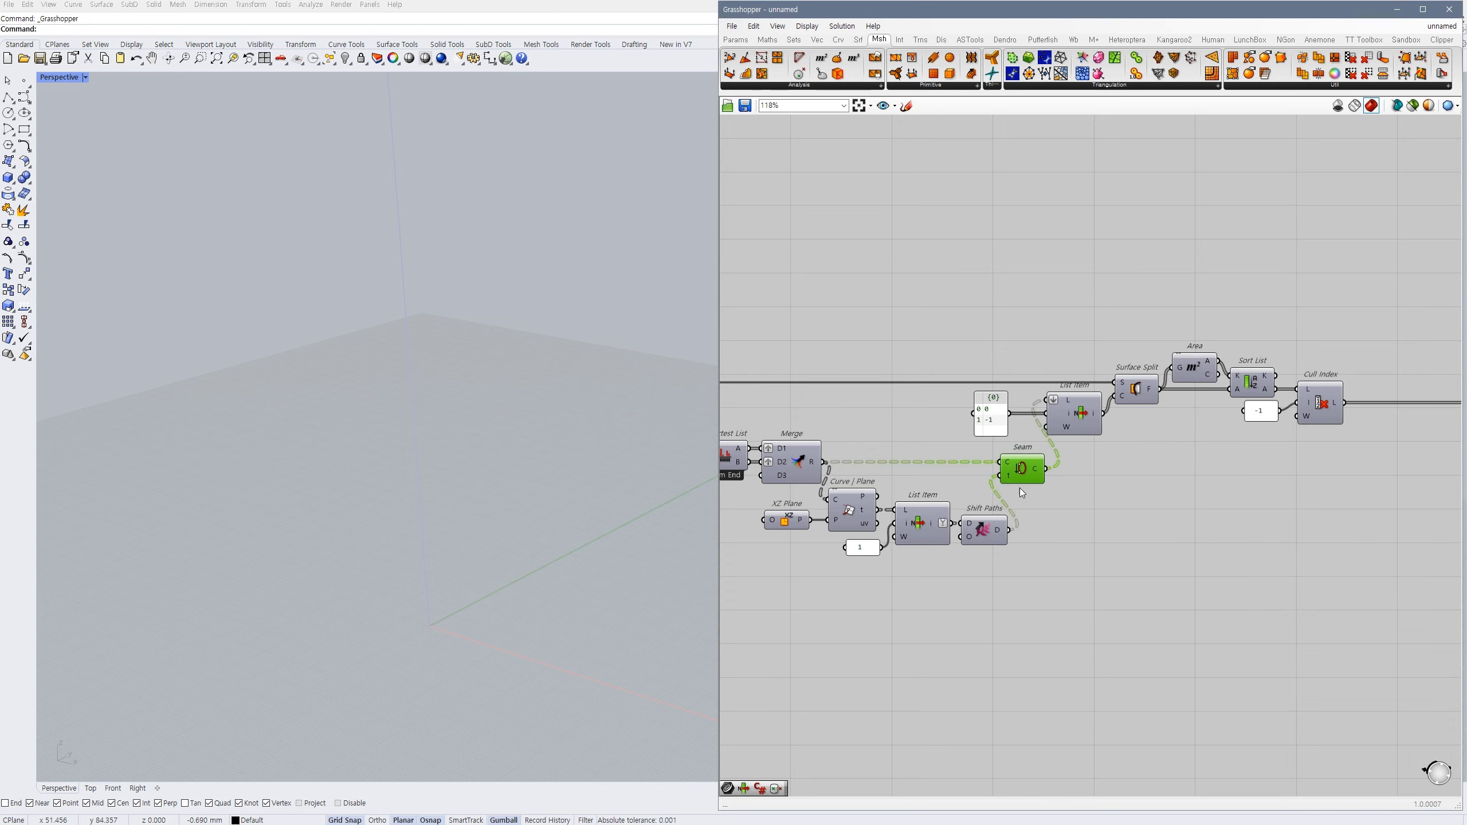
scroll(665, 607, "up", 5)
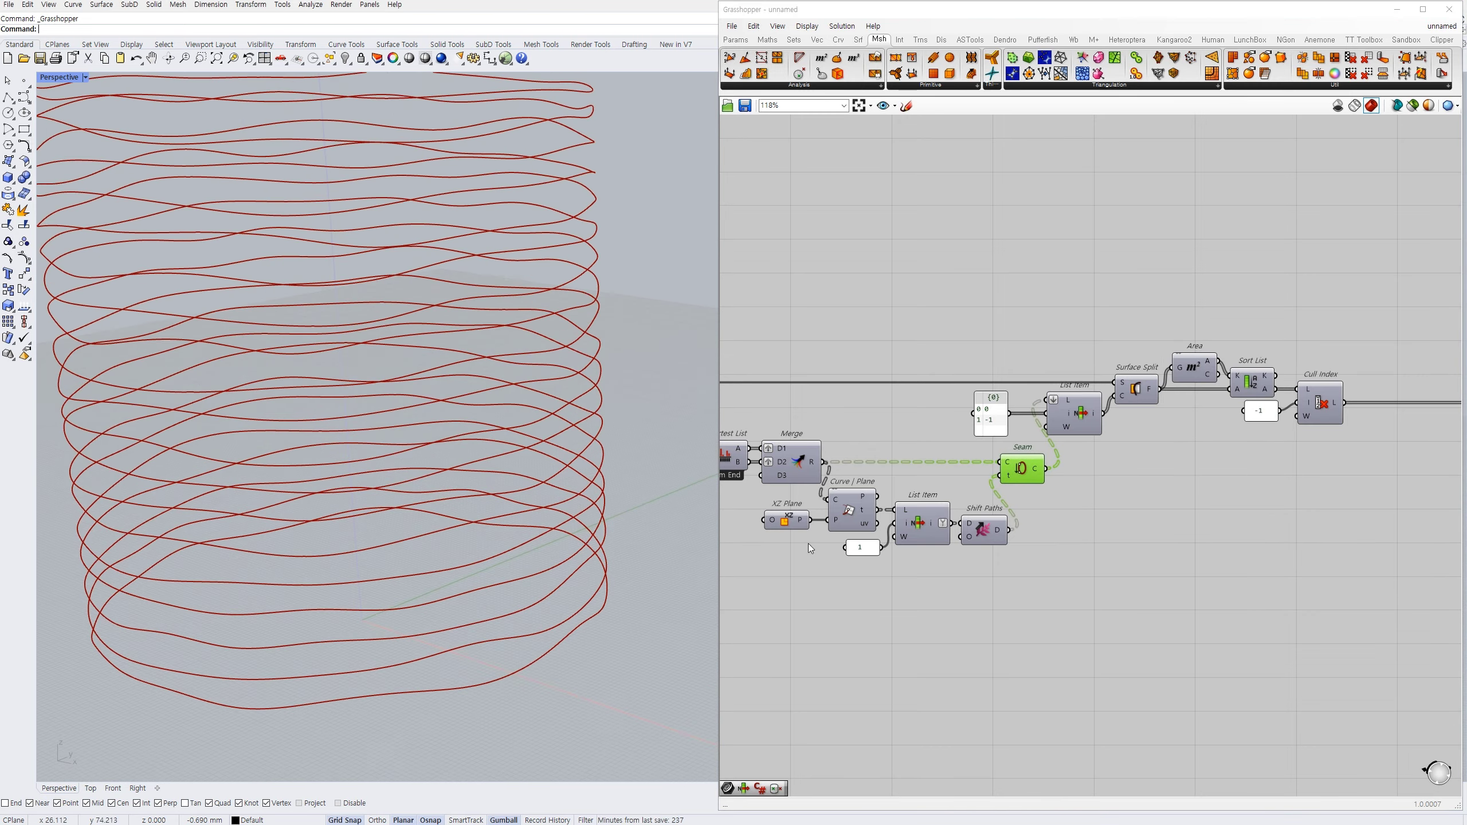
left_click(1176, 549)
- Add an End Points component with its C input fed from Seam's C output
double_click(1081, 506)
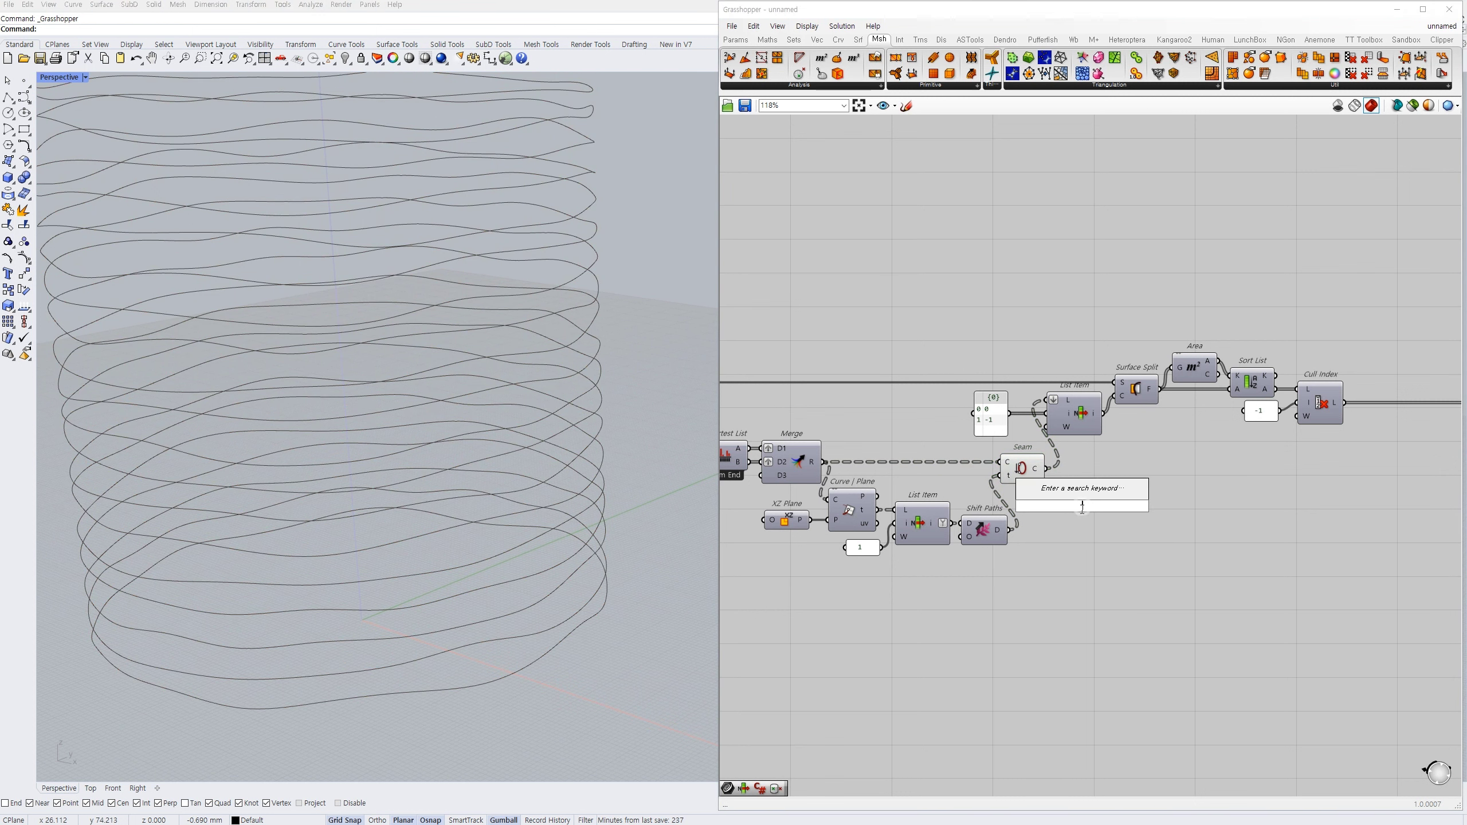
type("end")
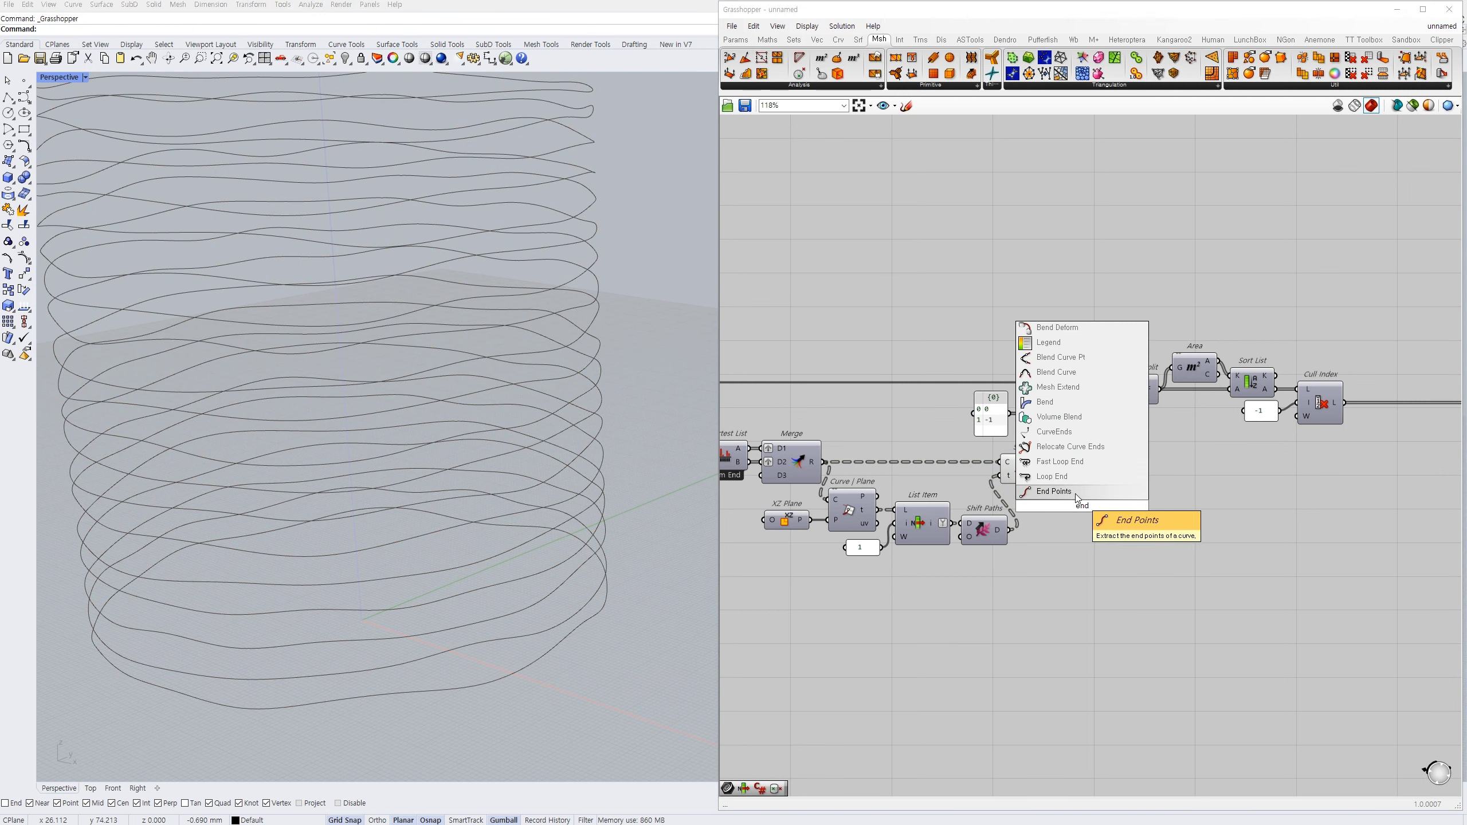
left_click(1075, 493)
left_click_drag(1047, 469, 1073, 511)
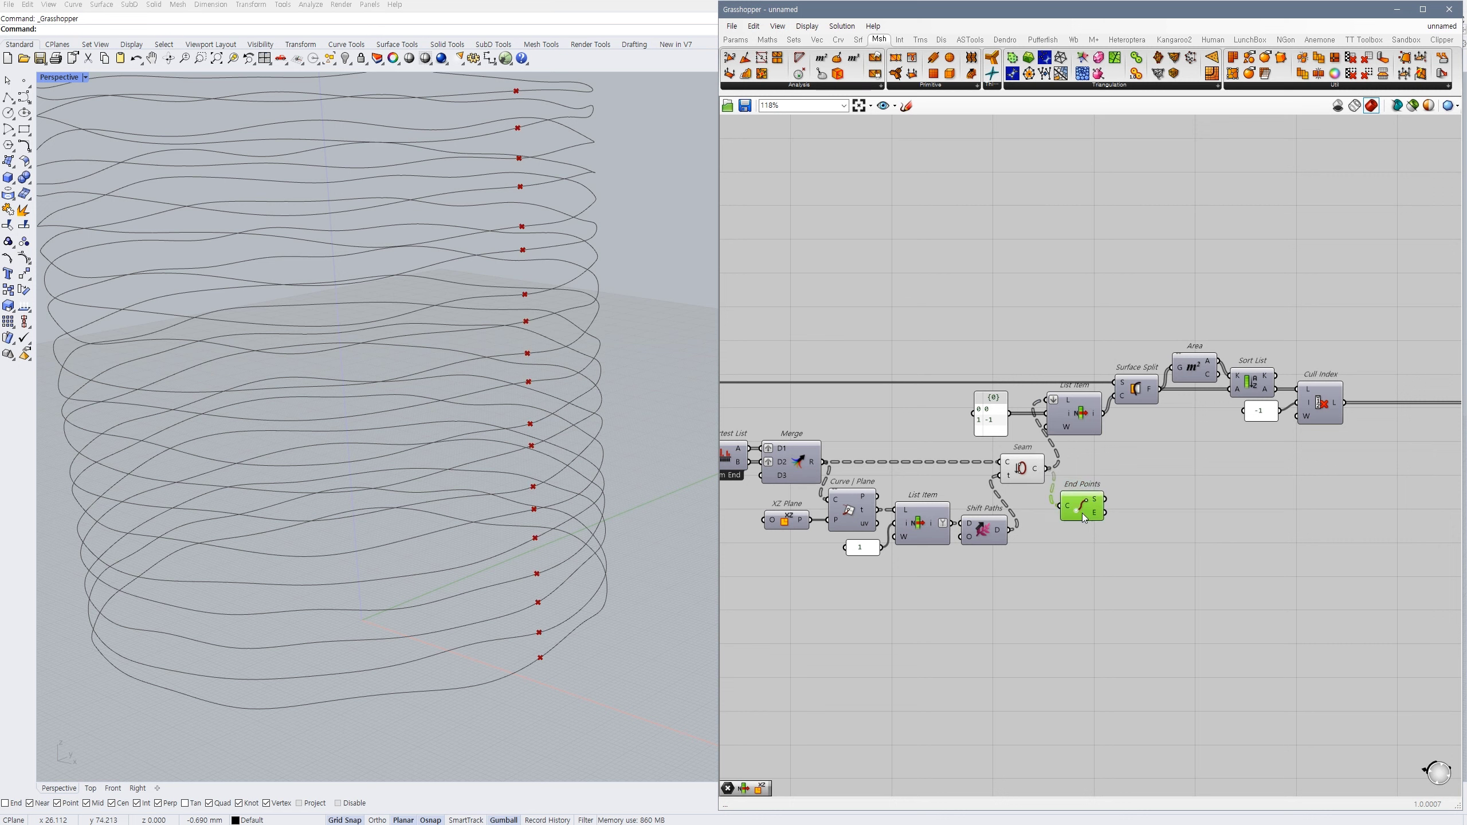
- Add a List Item component next to the End Points component
double_click(1161, 513)
key("Escape")
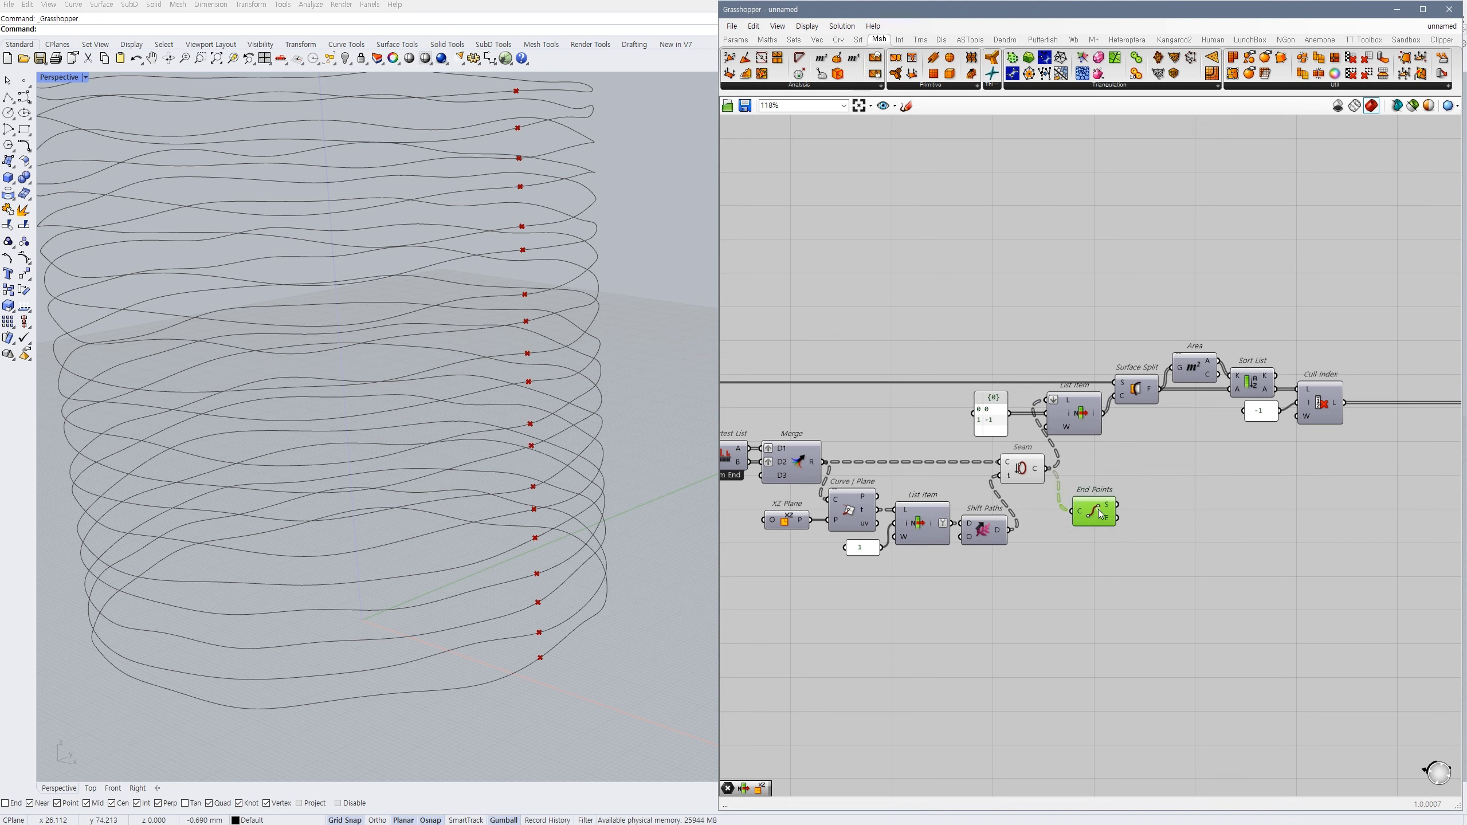
scroll(542, 657, "up", 2)
left_click(1098, 607)
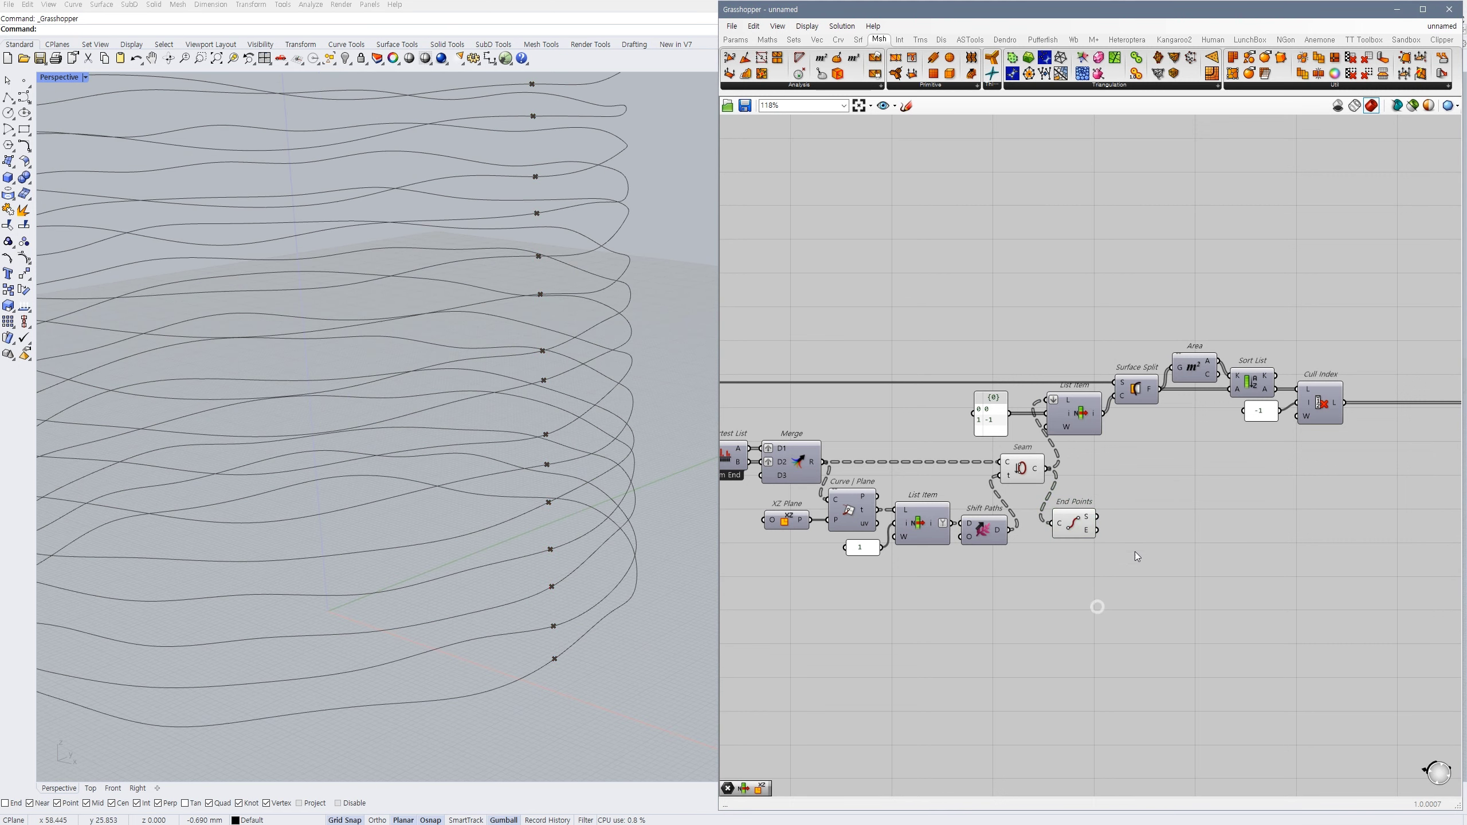
double_click(1142, 537)
type("list")
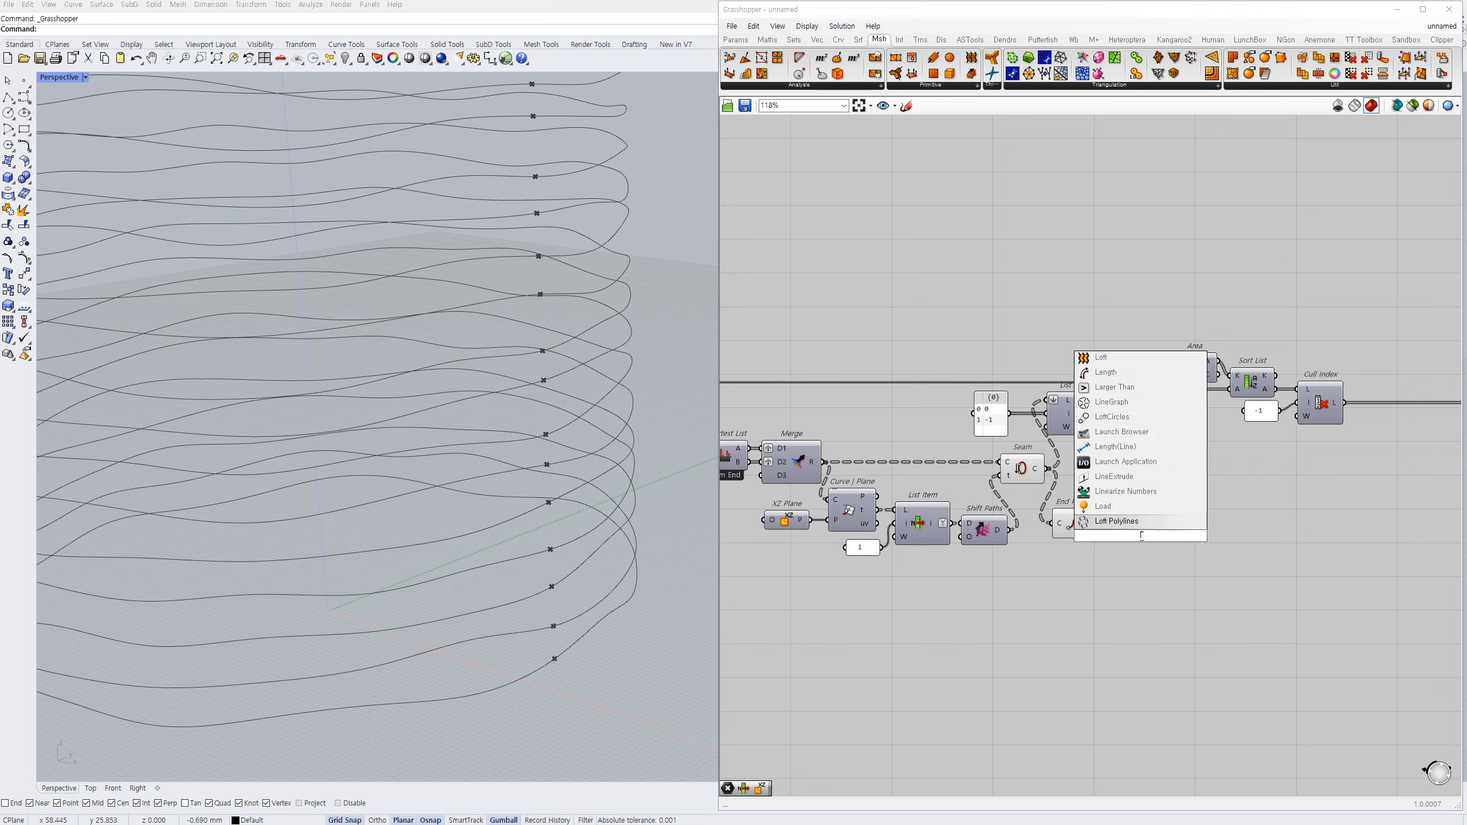
left_click(1120, 523)
mouse_move(1123, 526)
left_mouse_down()
mouse_move(1096, 517)
mouse_move(1069, 532)
mouse_move(1139, 540)
left_mouse_up()
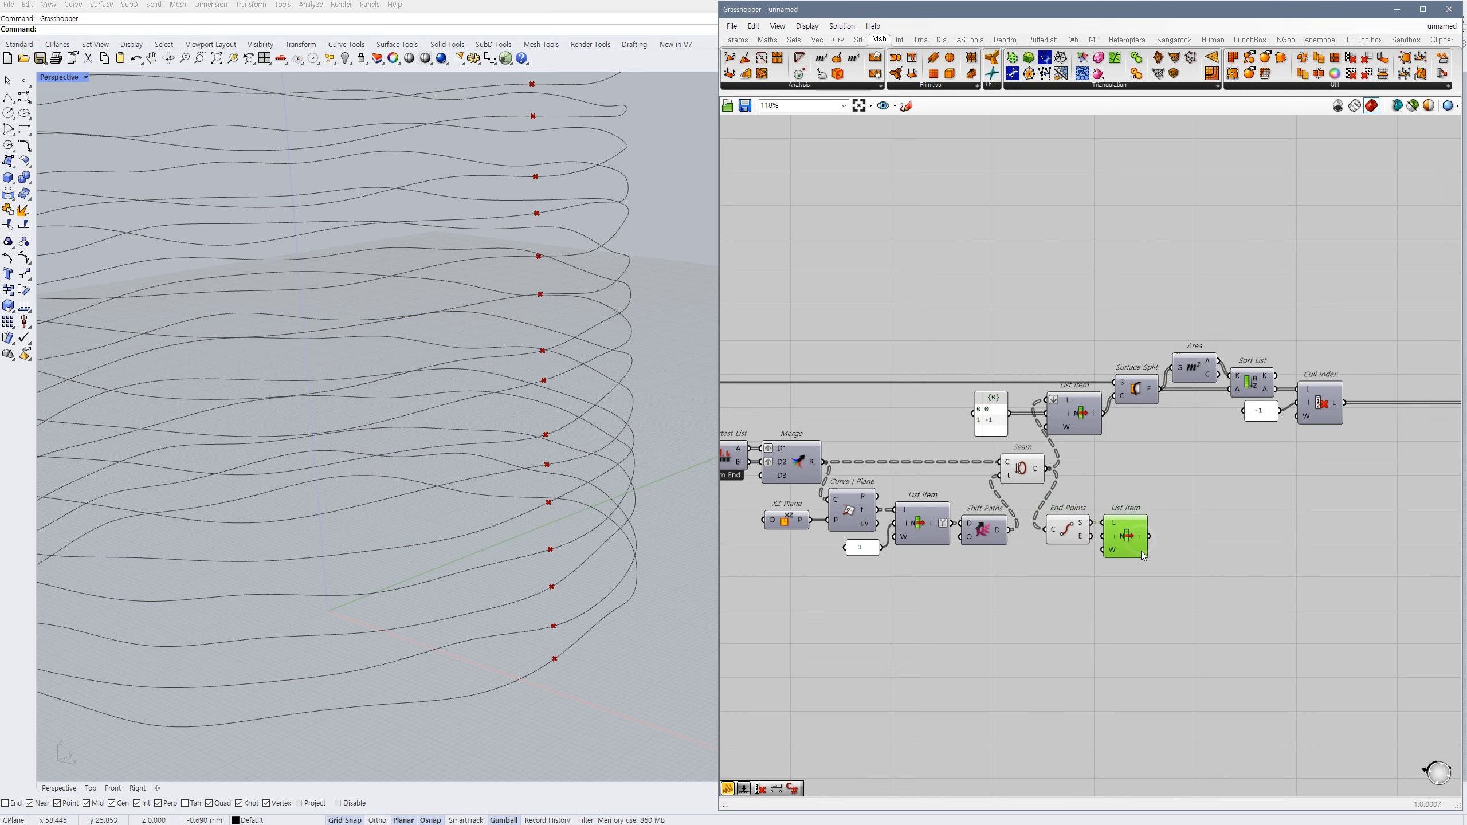
- Give the new List Item a +1 output and feed its list input from the End output of End Points
scroll(1145, 545, "up", 5)
left_click(1105, 624)
scroll(1028, 585, "down", 2)
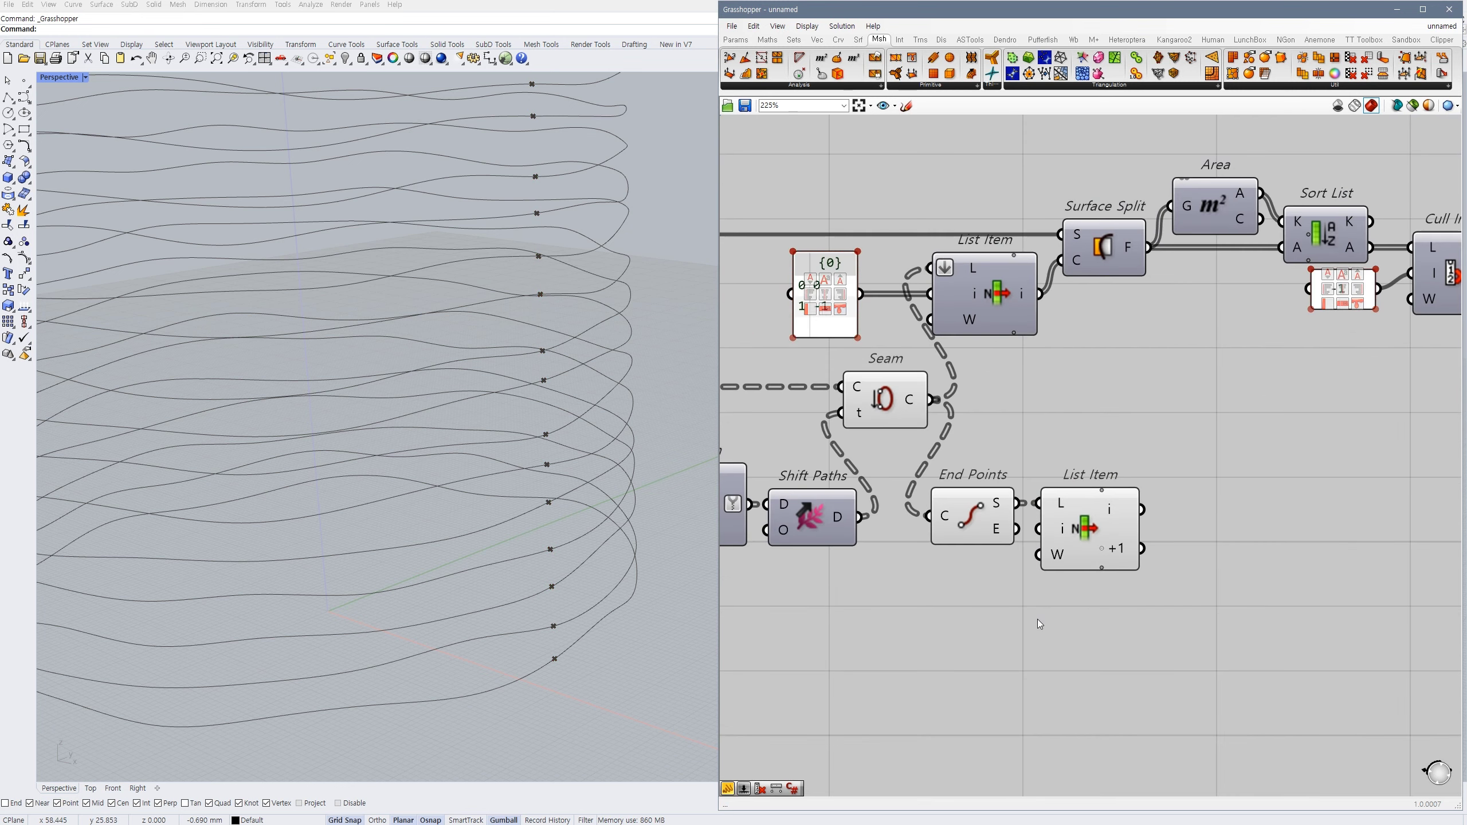
right_click_drag(1042, 646, 1052, 571)
left_click_drag(977, 450, 974, 410)
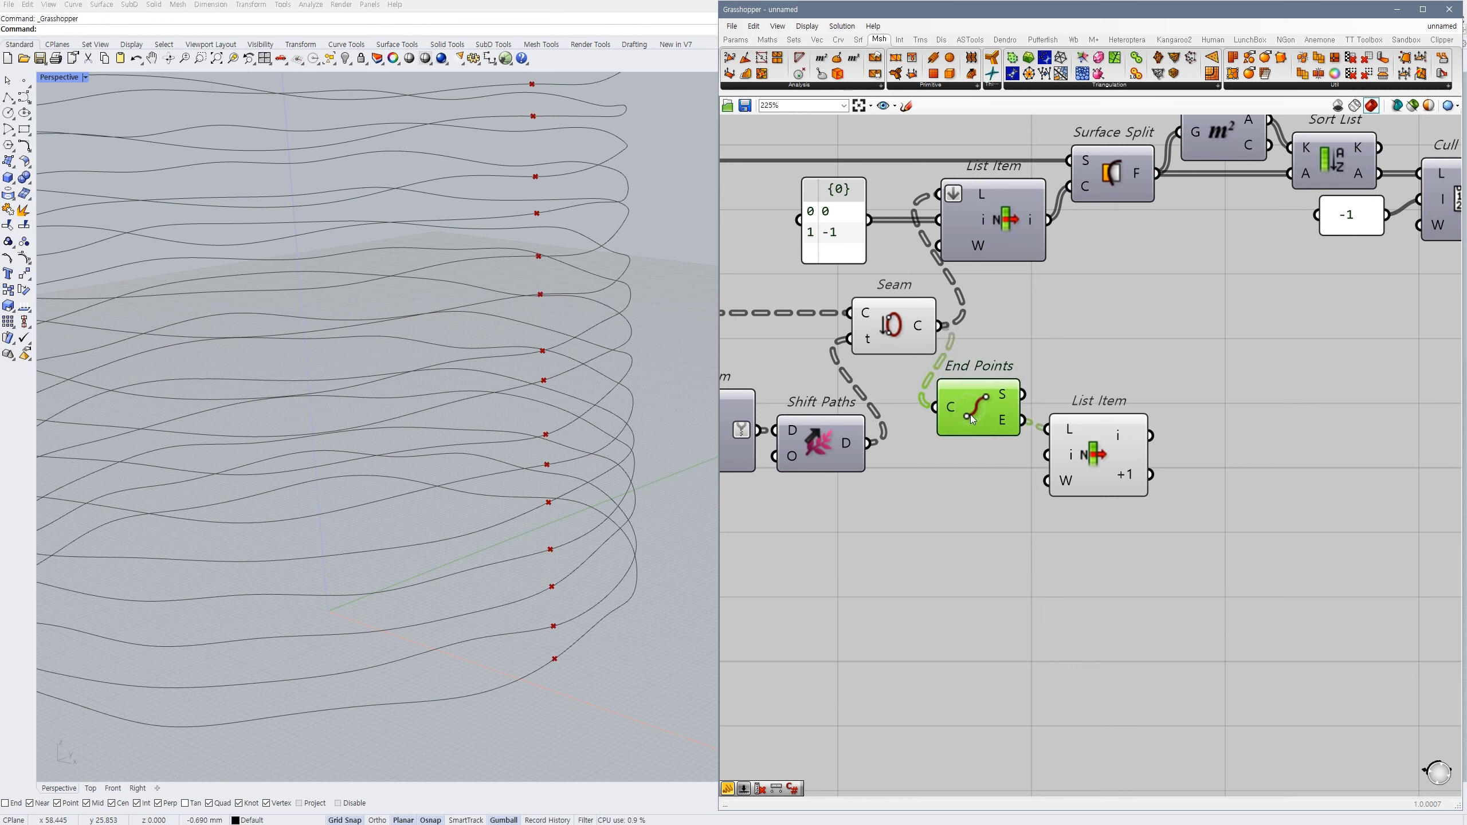
left_click_drag(1086, 448, 1084, 503)
left_click_drag(993, 421, 996, 449)
right_click_drag(1145, 419, 1090, 412)
left_click(1090, 412)
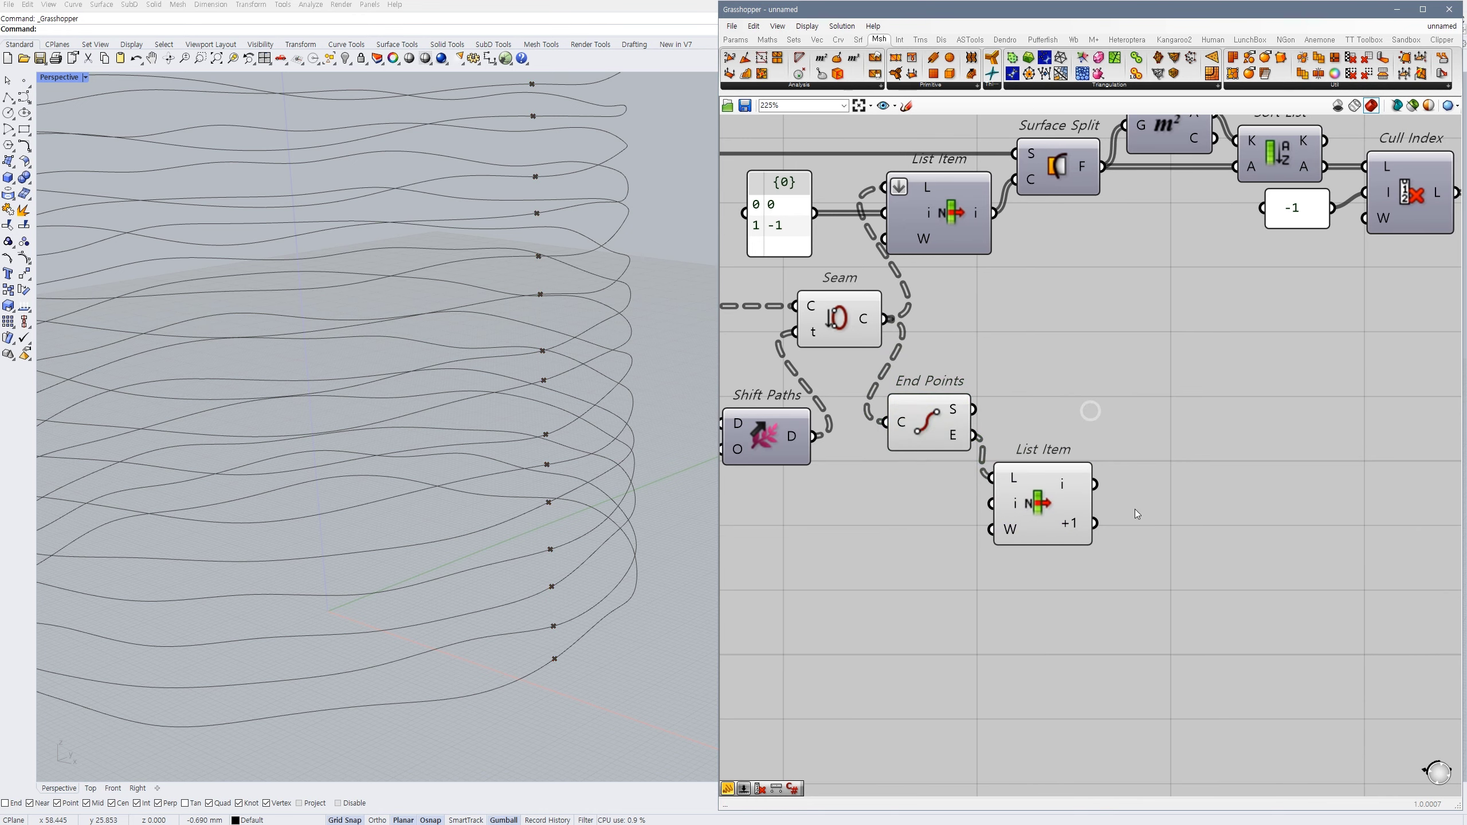
- Add a Distance component and connect the List Item's i and +1 outputs to its A and B inputs
double_click(1151, 497)
type("distance")
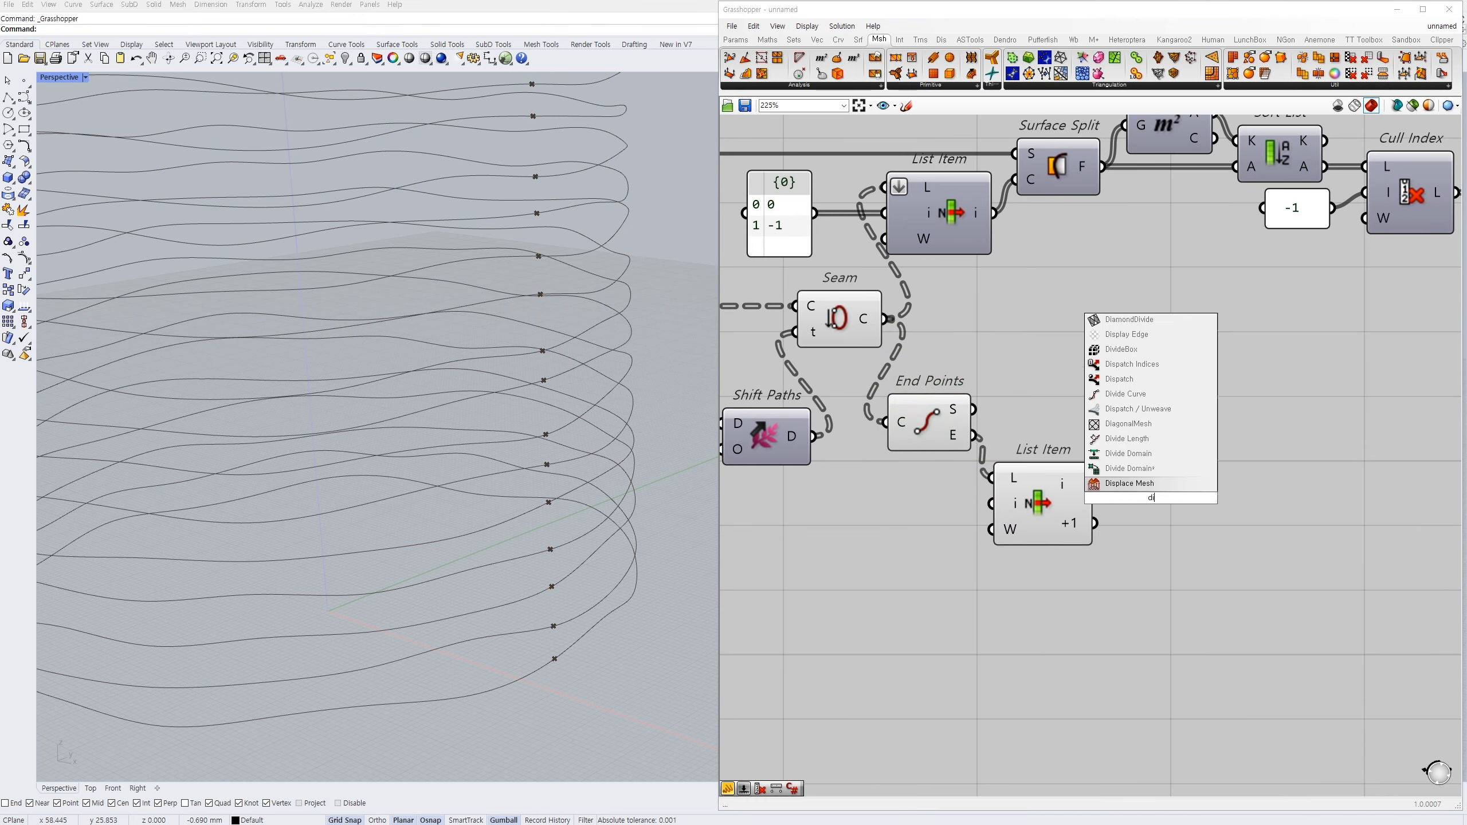
key("Return")
left_click_drag(1097, 482, 1105, 484)
left_click_drag(1095, 524, 1105, 510)
left_click_drag(1130, 501, 1147, 500)
right_click_drag(1264, 510, 1156, 507)
scroll(1158, 509, "down", 1)
left_click(1186, 504)
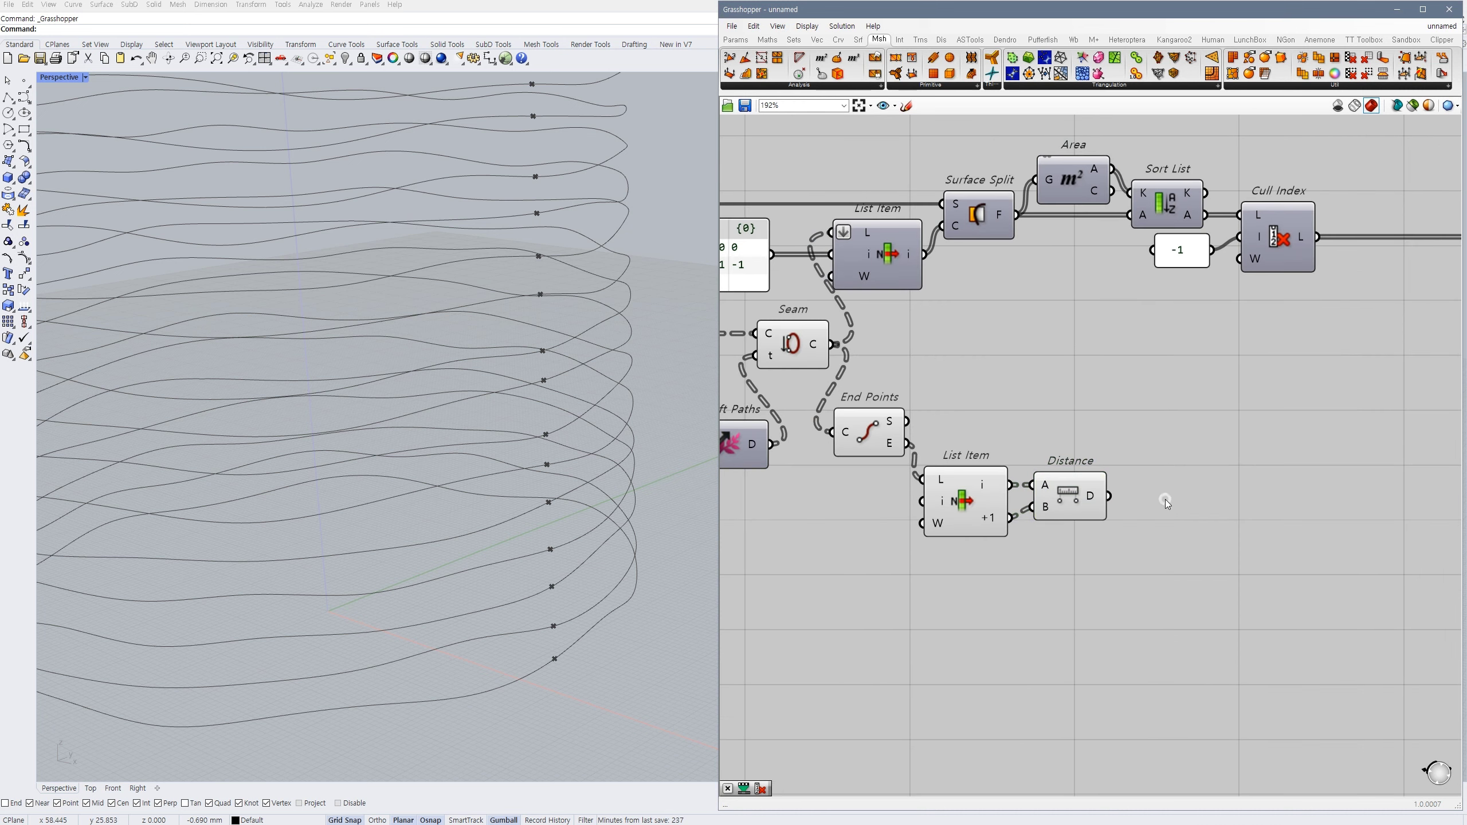
- Add a Multiplication component and feed the Distance result into its A input
double_click(1166, 501)
type("multiplication")
key("Return")
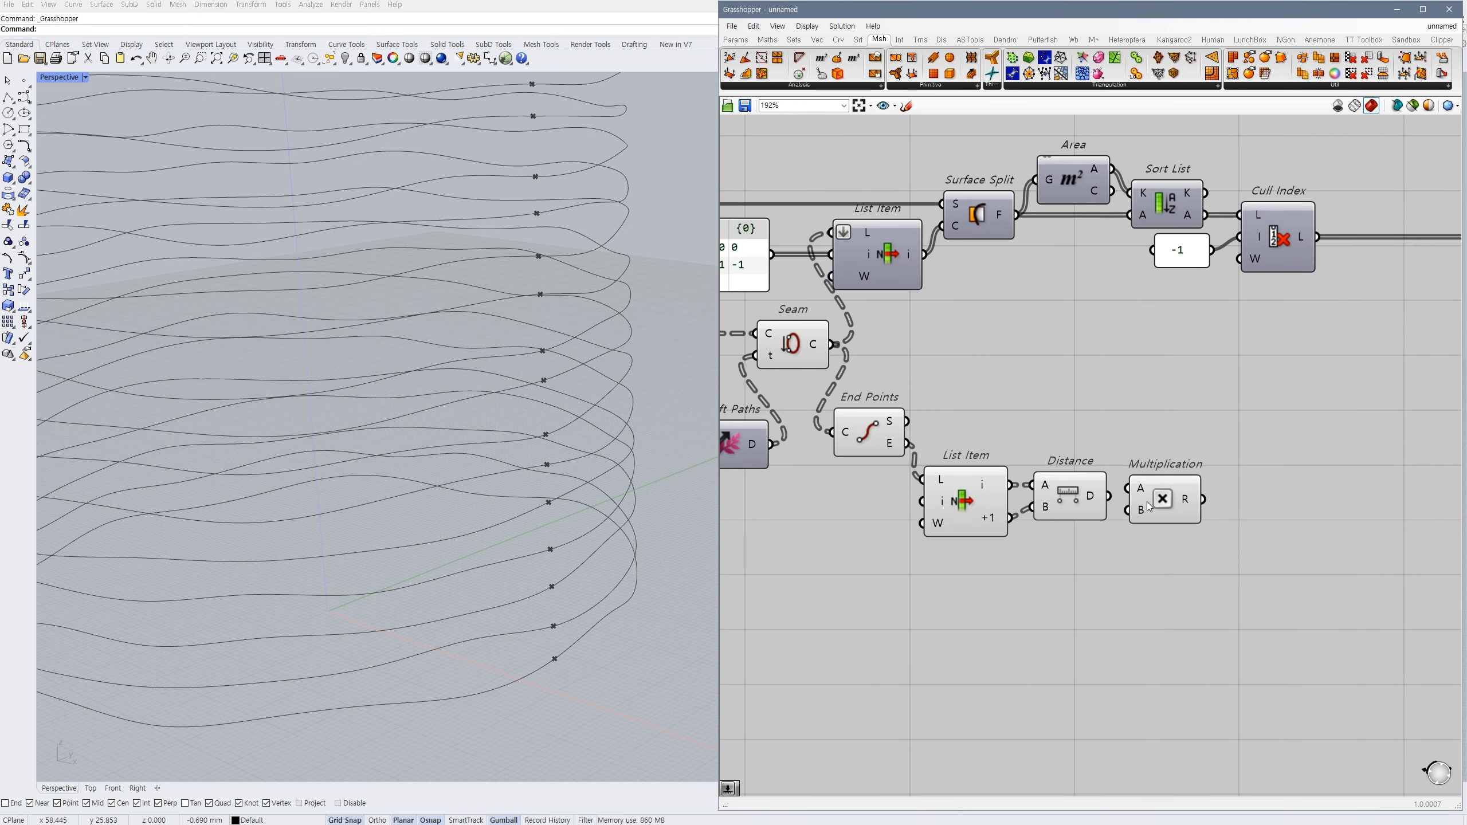
left_click_drag(1158, 504, 1163, 521)
- Create a number slider set to 0.30 and connect it to the Multiplication's B input
double_click(1033, 581)
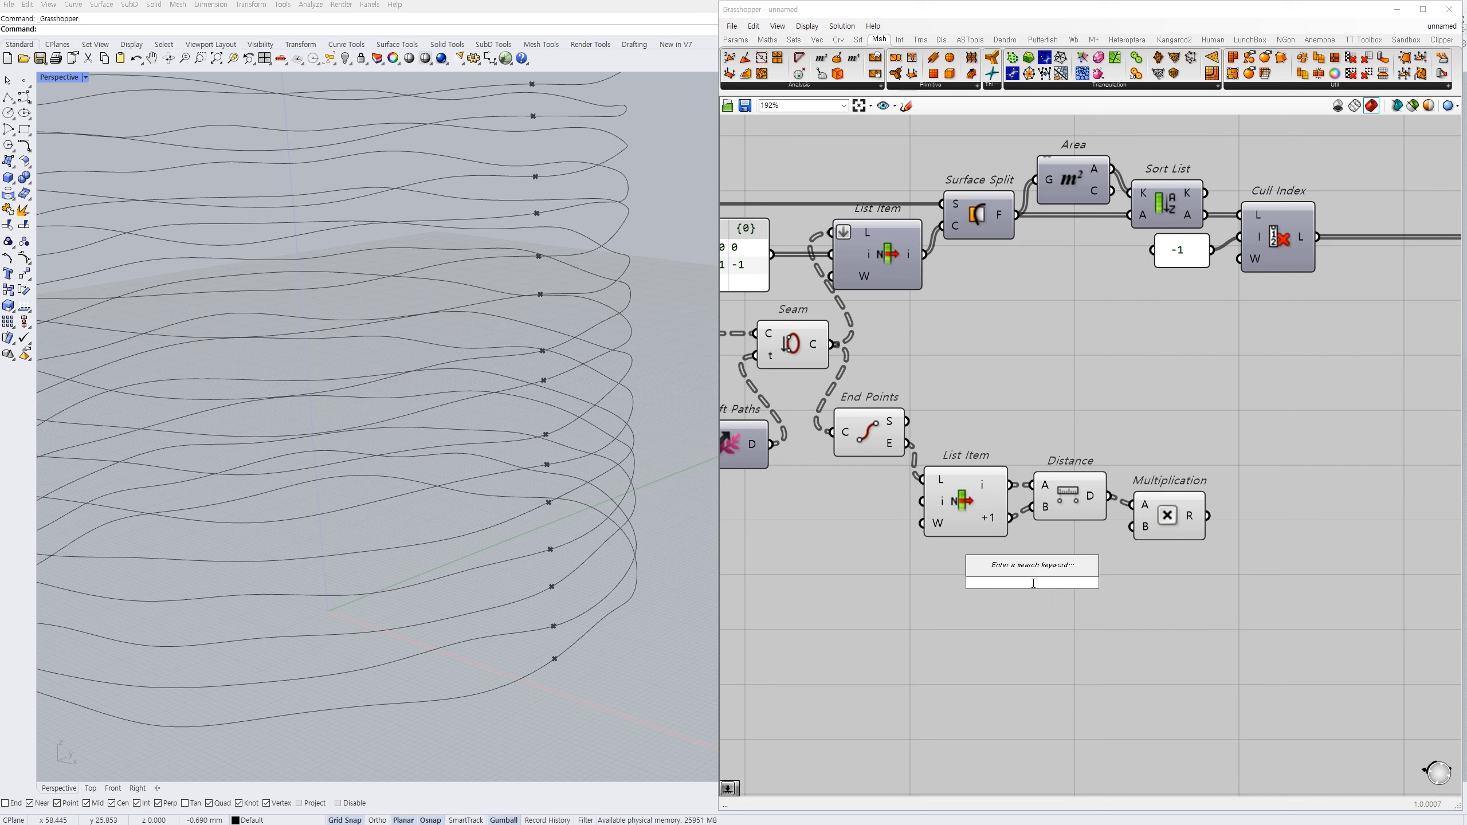
type("0.")
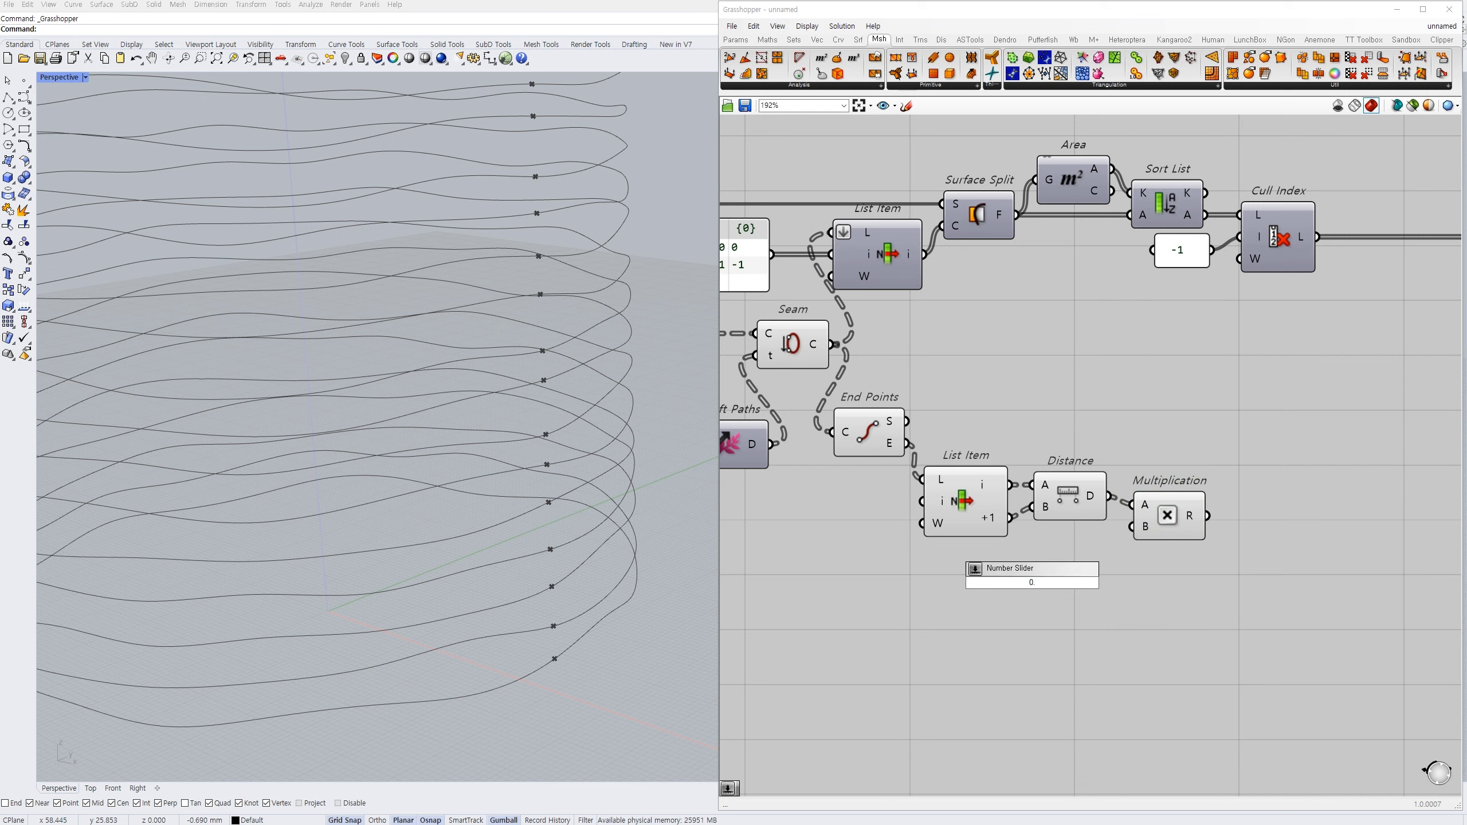
key("BackSpace")
key("Return")
left_click_drag(1131, 527, 1082, 572)
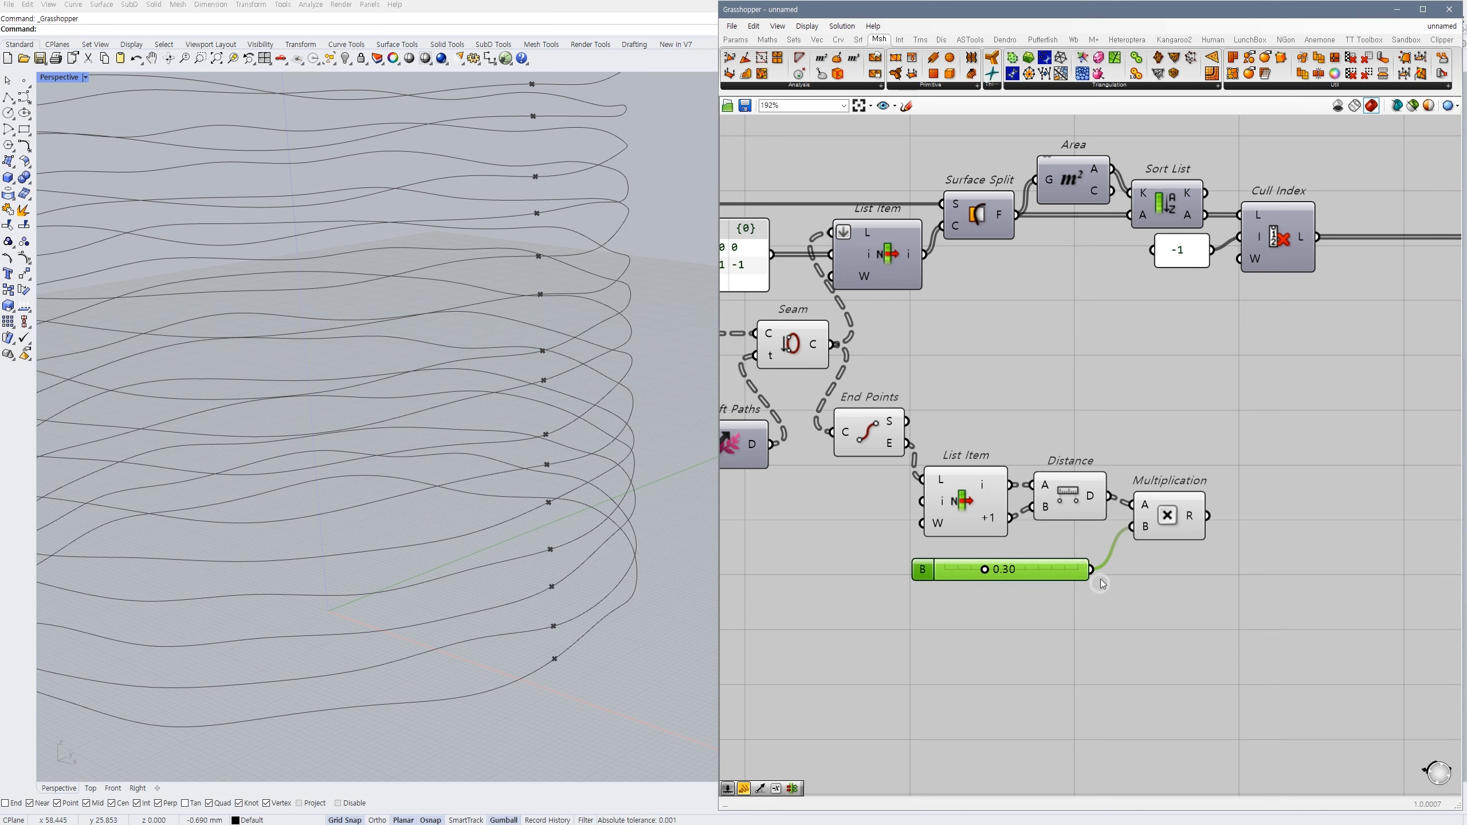
left_click(1144, 580)
left_click_drag(1176, 523, 1173, 521)
double_click(1308, 492)
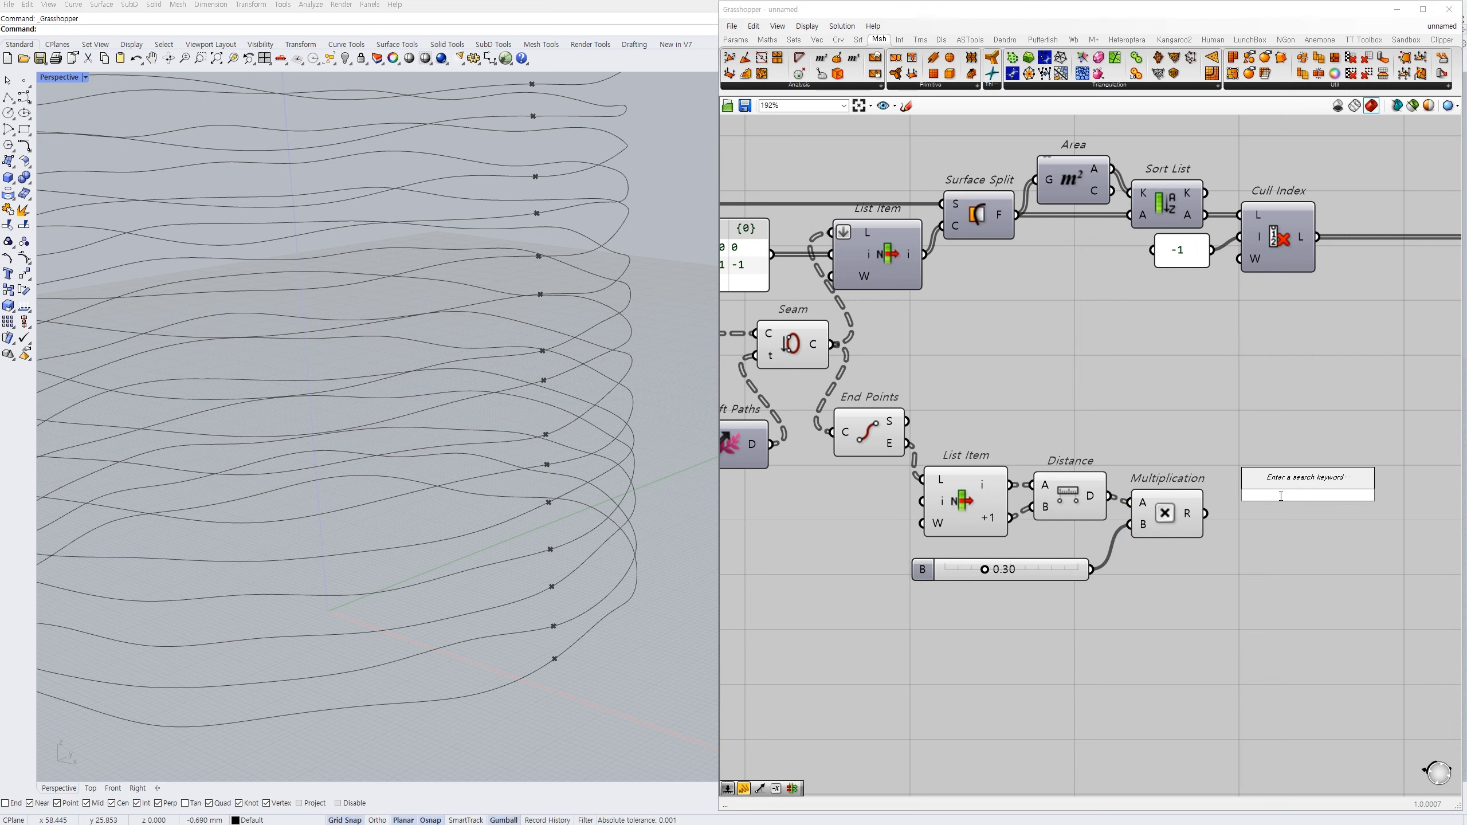
scroll(545, 558, "down", 7)
right_click_drag(545, 558, 571, 544)
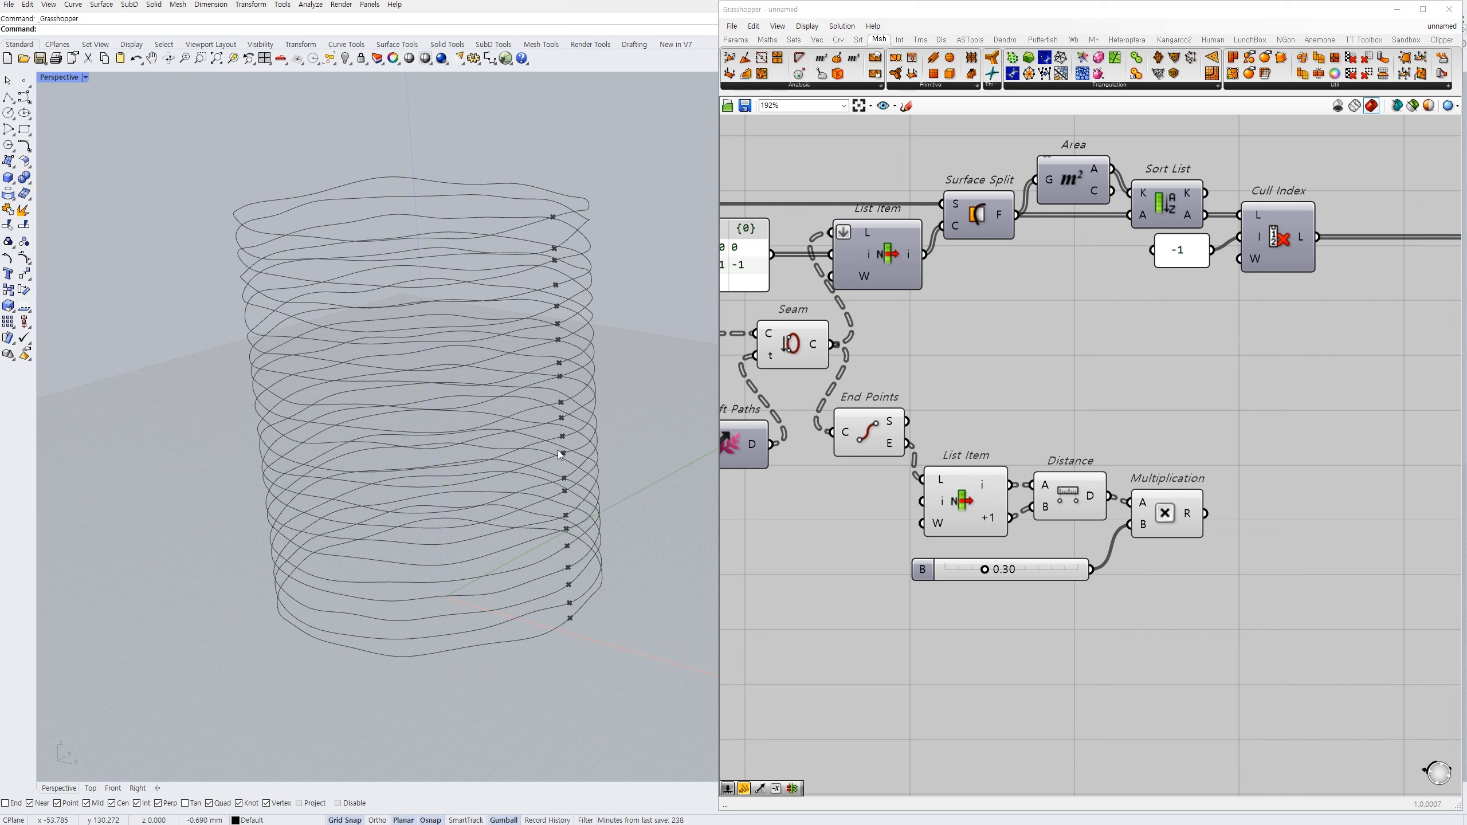
right_click_drag(1169, 409, 1143, 450)
left_click_drag(1043, 536, 1043, 542)
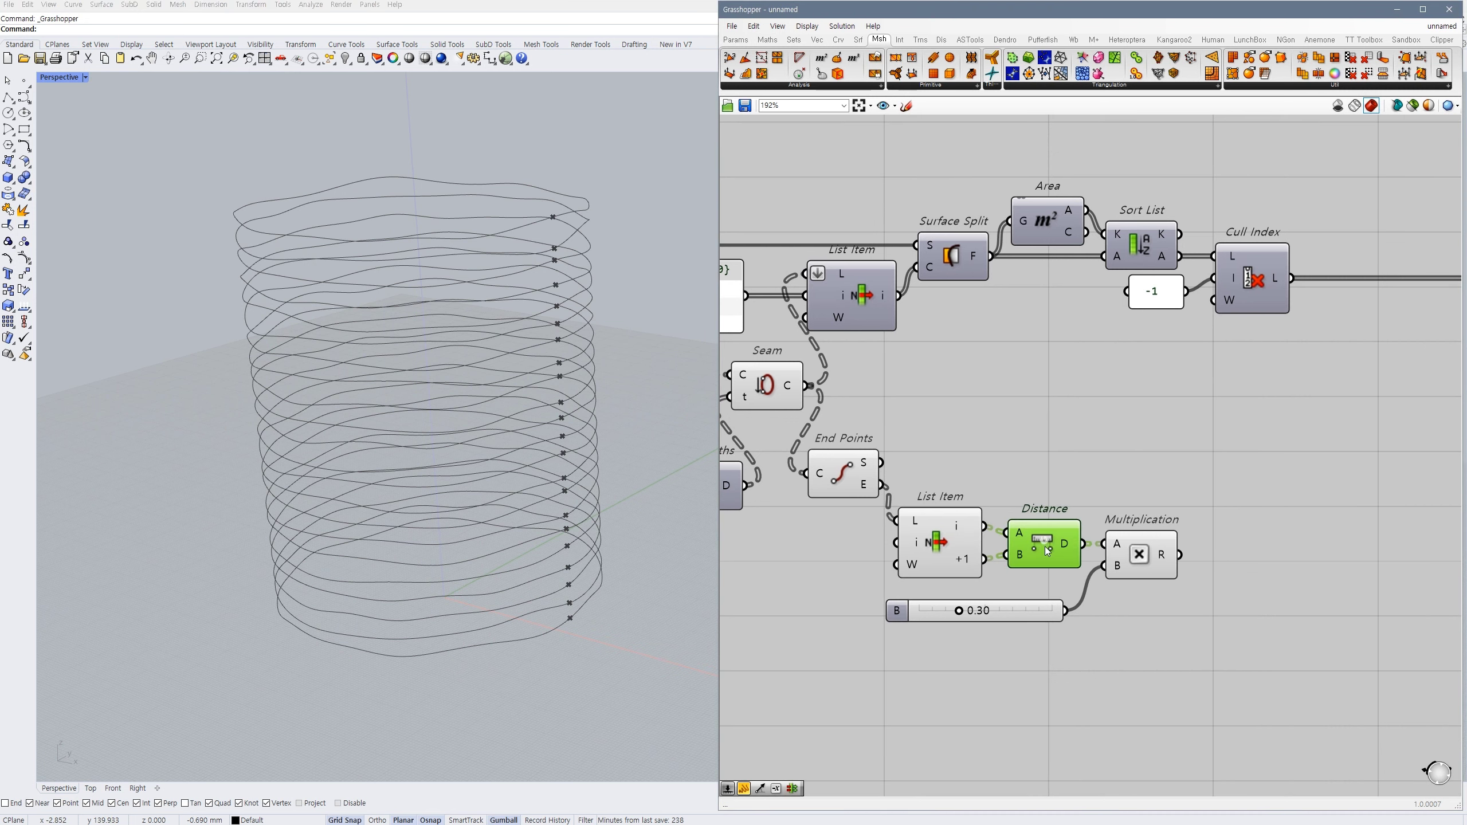
left_click(1139, 554)
left_click(1219, 575)
- Add a Unit X vector component and drive its factor with the Multiplication result
double_click(1220, 577)
type("unit x")
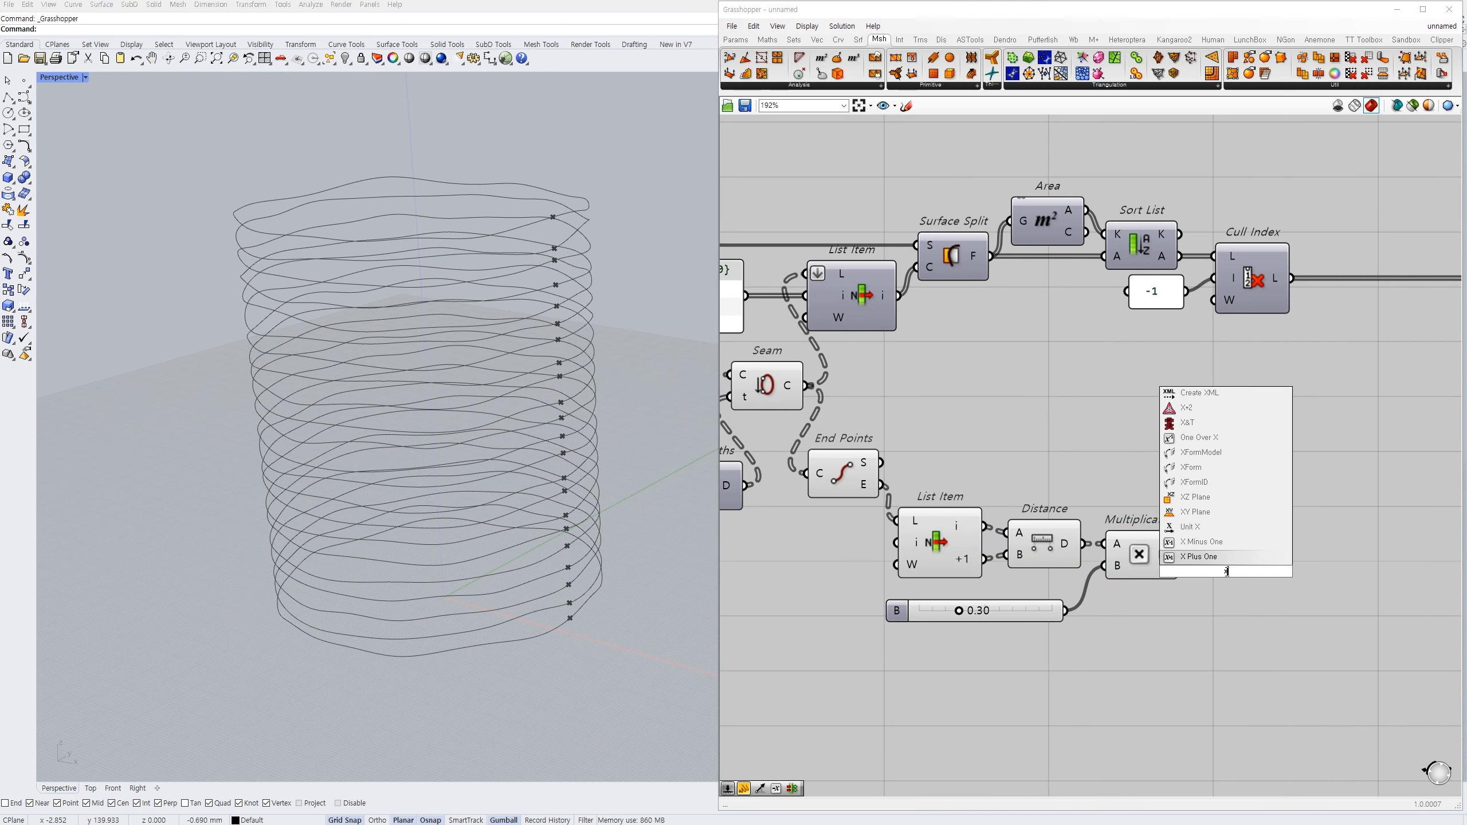
key("Return")
left_click_drag(1186, 563, 1192, 572)
left_click_drag(1227, 576, 1239, 559)
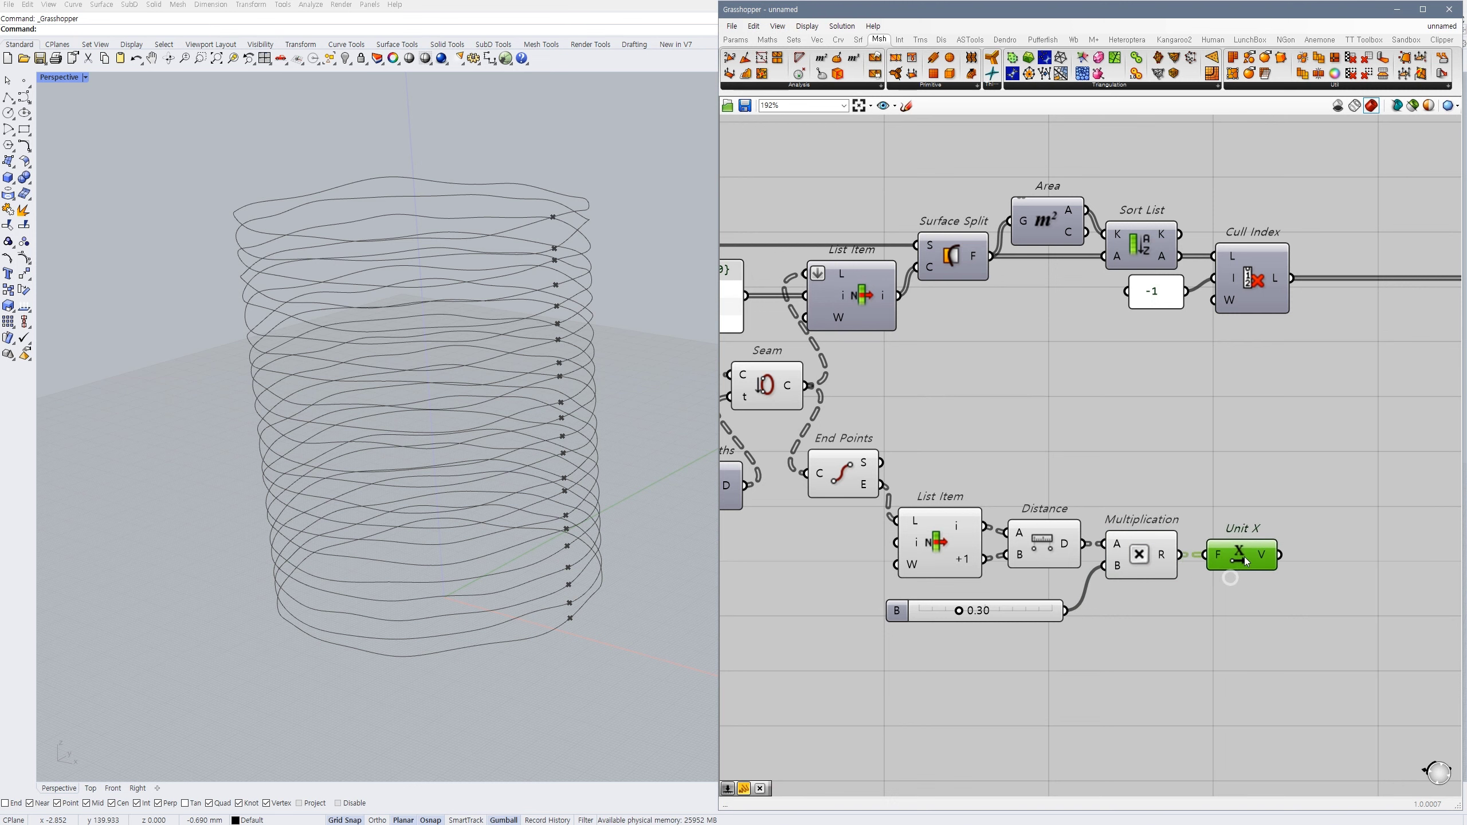
left_click(1234, 583)
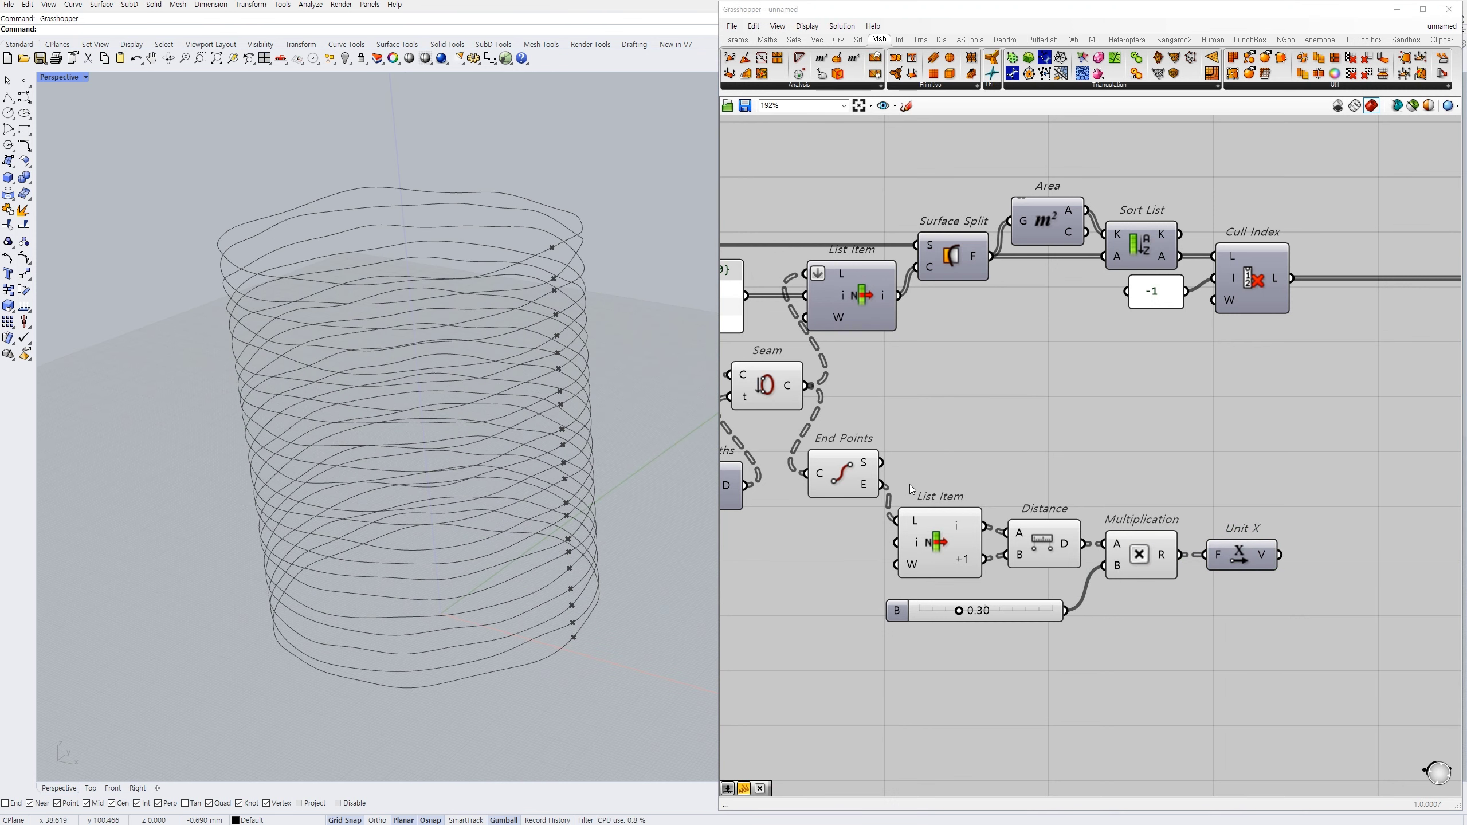
- Disconnect the Multiplication result from Unit X and move the Unit X component aside
right_click_drag(910, 484, 1037, 463)
scroll(1036, 463, "down", 1)
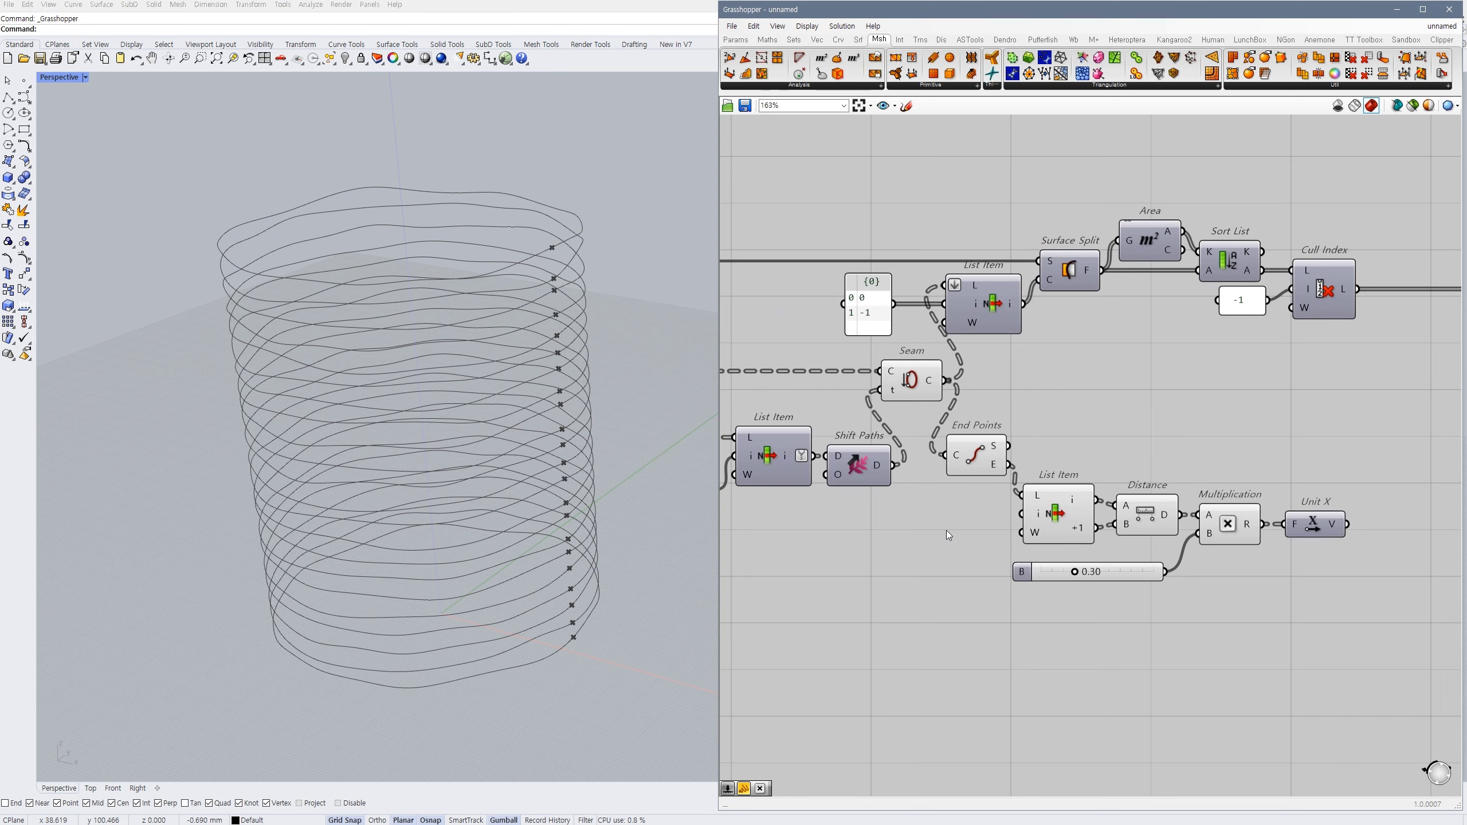
left_click(974, 458)
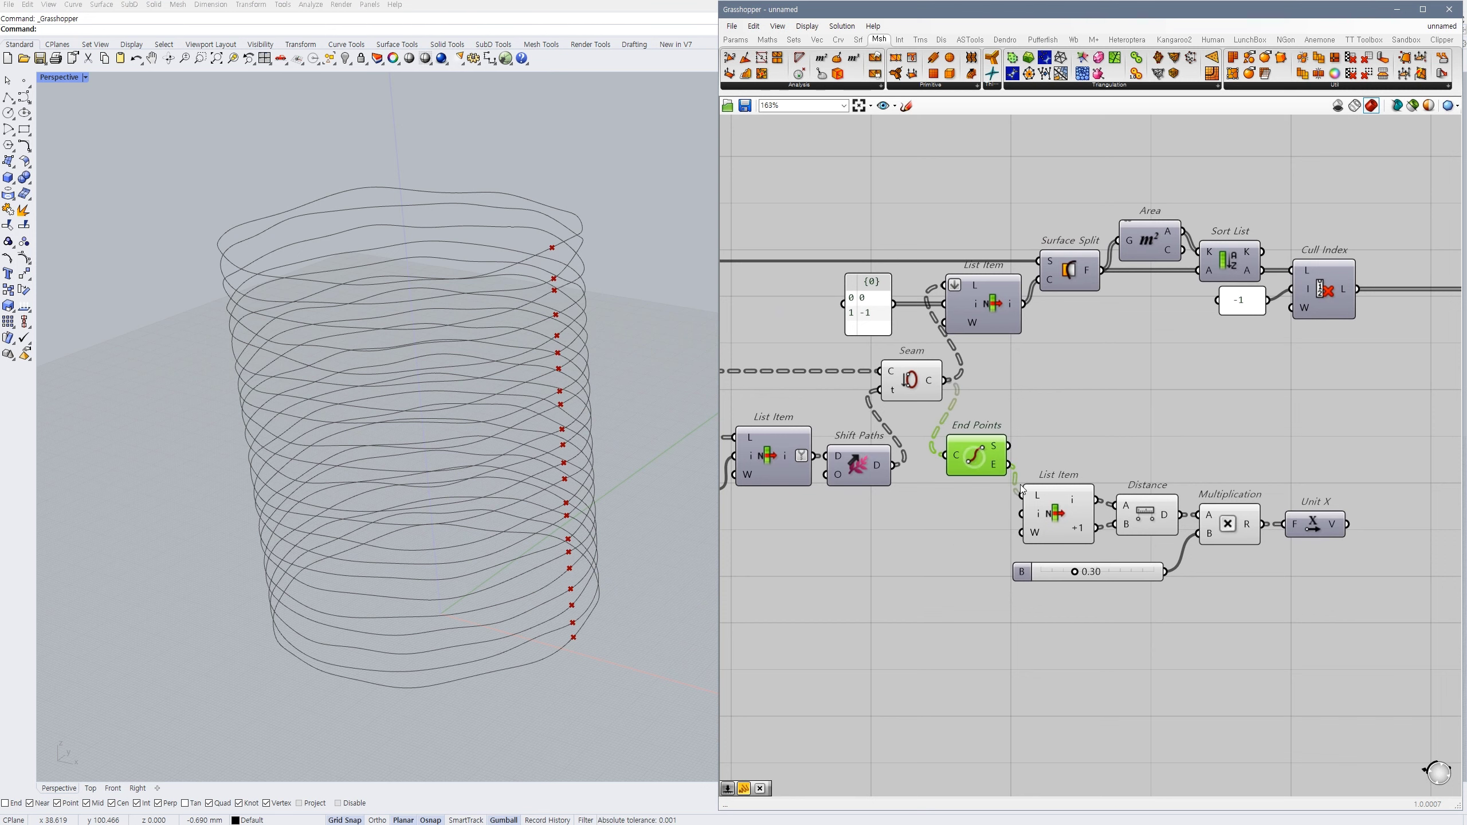
right_click_drag(1171, 460, 1087, 466)
left_click(1087, 466)
left_click(1228, 534)
left_click_drag(1198, 531, 1246, 543, "ctrl")
left_click(1213, 578)
- Add a Brep Closest Point component near End Points
left_click(908, 470)
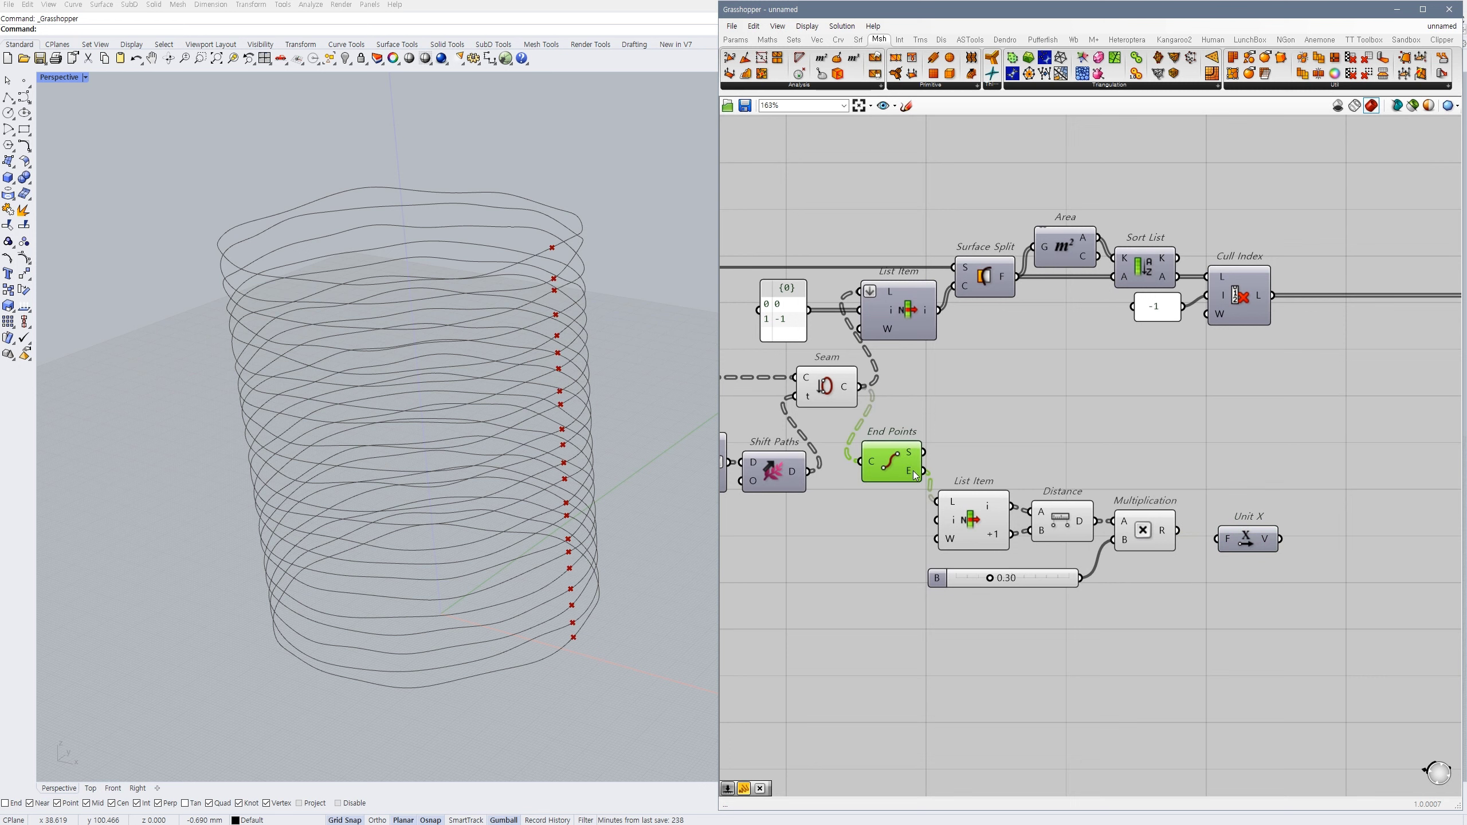
left_click(843, 511)
scroll(583, 610, "up", 5)
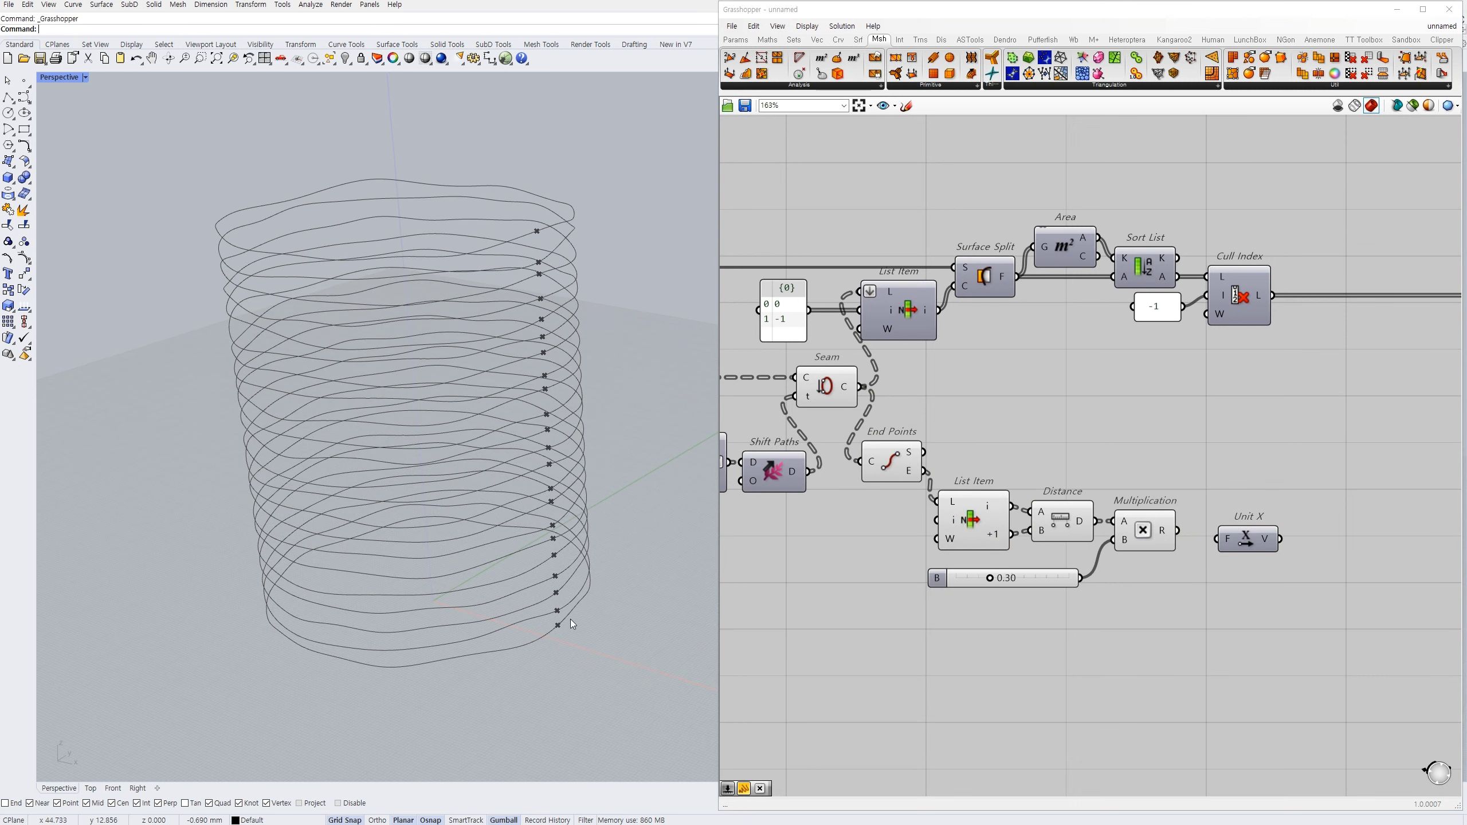
left_click(979, 463)
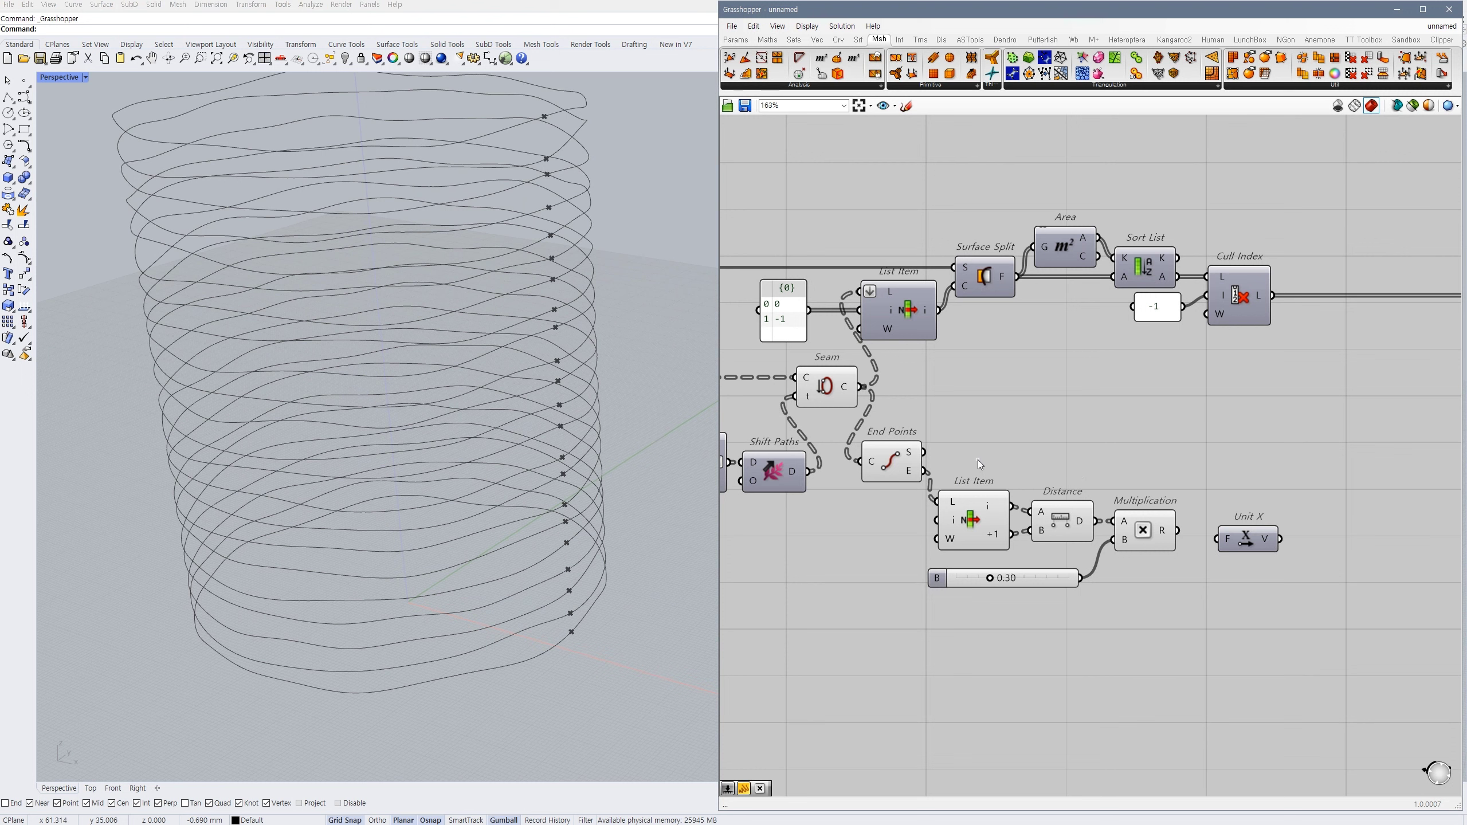
double_click(981, 435)
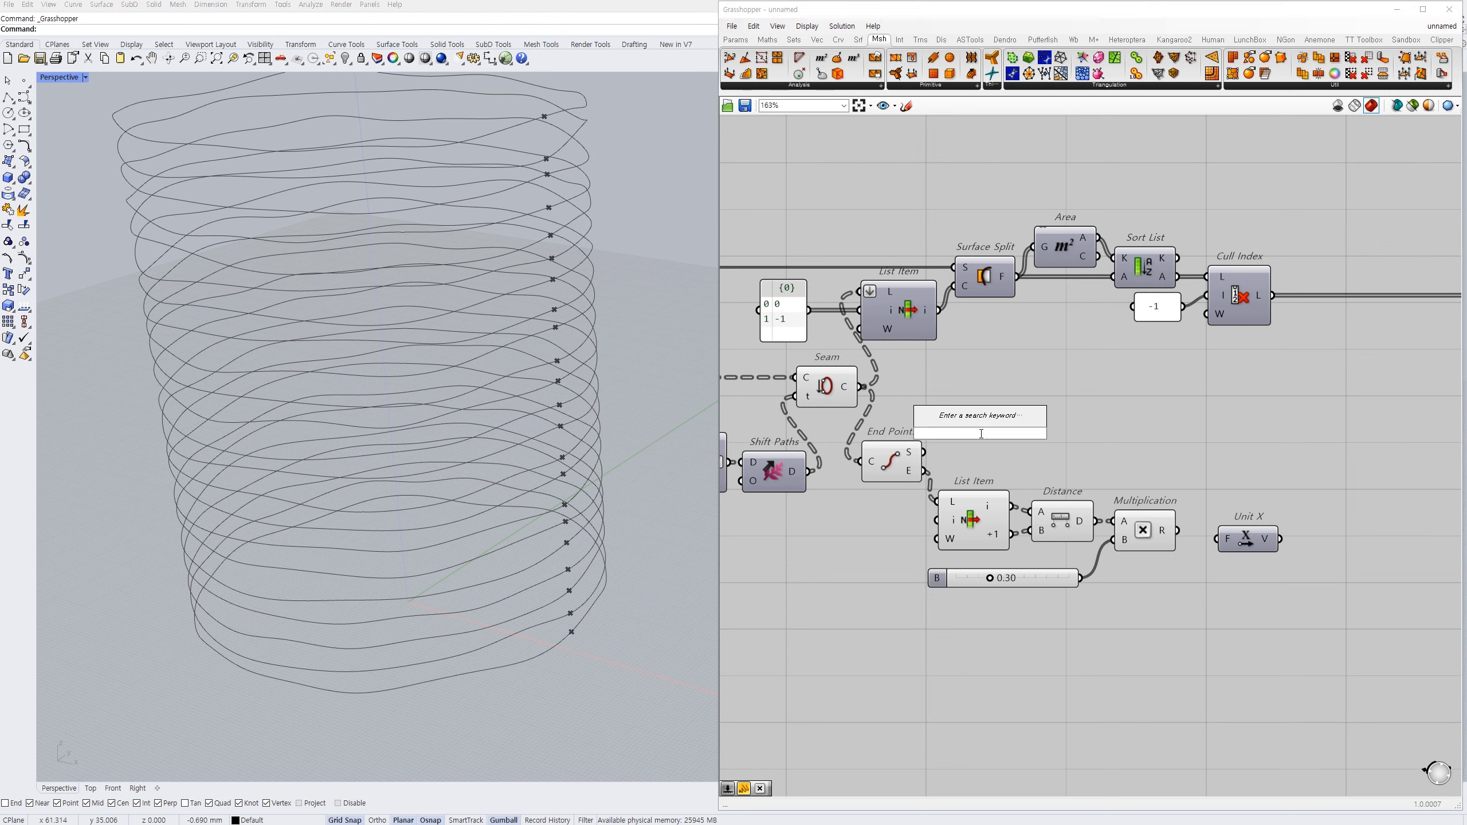
type("cp")
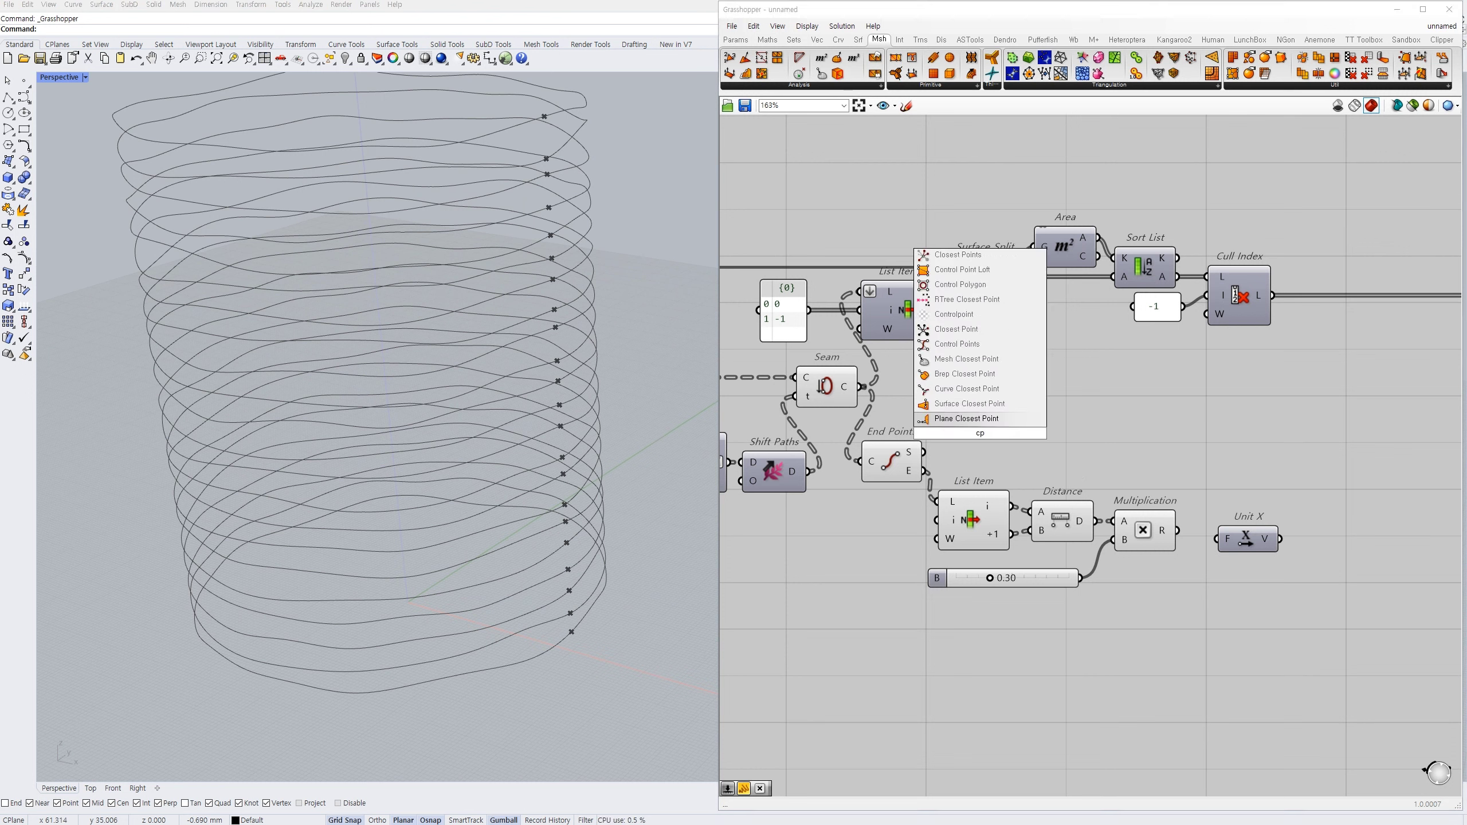
left_click(964, 374)
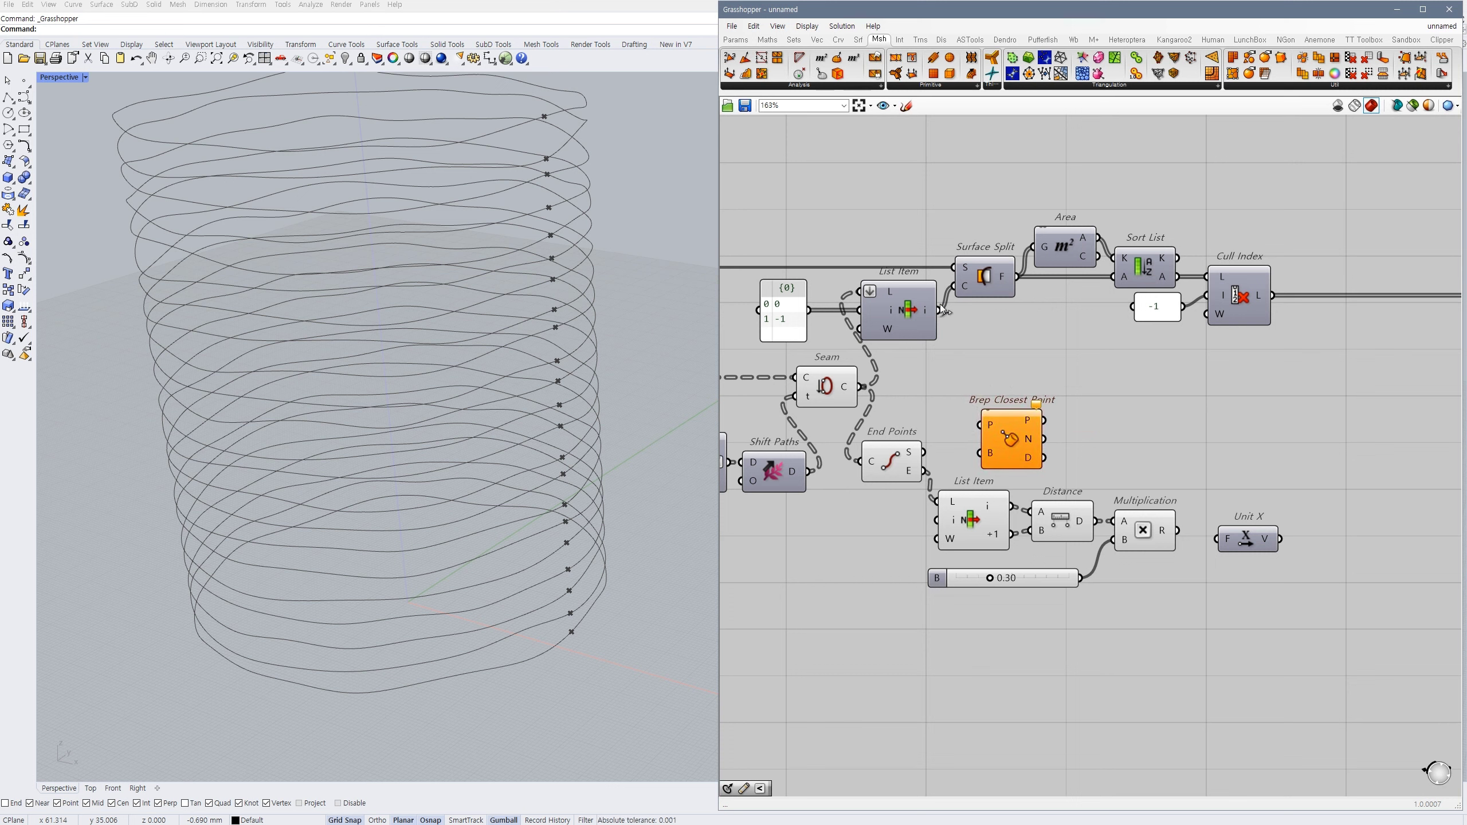
- Rearrange the List Item and its index panel below the surface wire, and insert a relay in the wire feeding Surface Split
left_click_drag(912, 292, 919, 309)
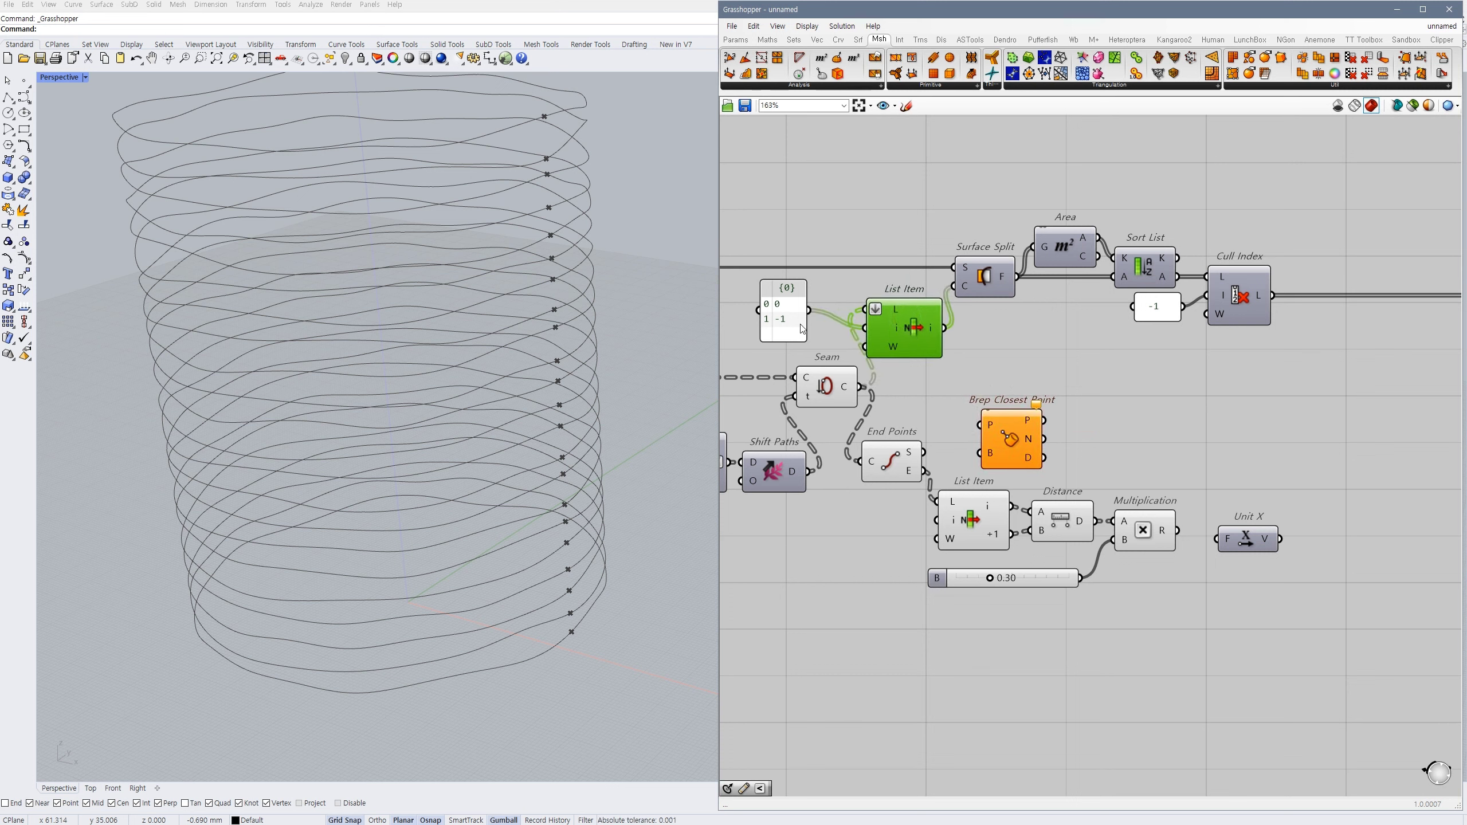
left_click_drag(787, 319, 763, 337)
left_click_drag(911, 345, 904, 345)
double_click(898, 268)
- Make room downstream of the relay and connect the surface and the curve end points to Brep Closest Point
left_click_drag(1309, 194, 947, 331)
left_click_drag(984, 282, 933, 468)
left_click(939, 279)
left_click_drag(1038, 450, 1051, 416)
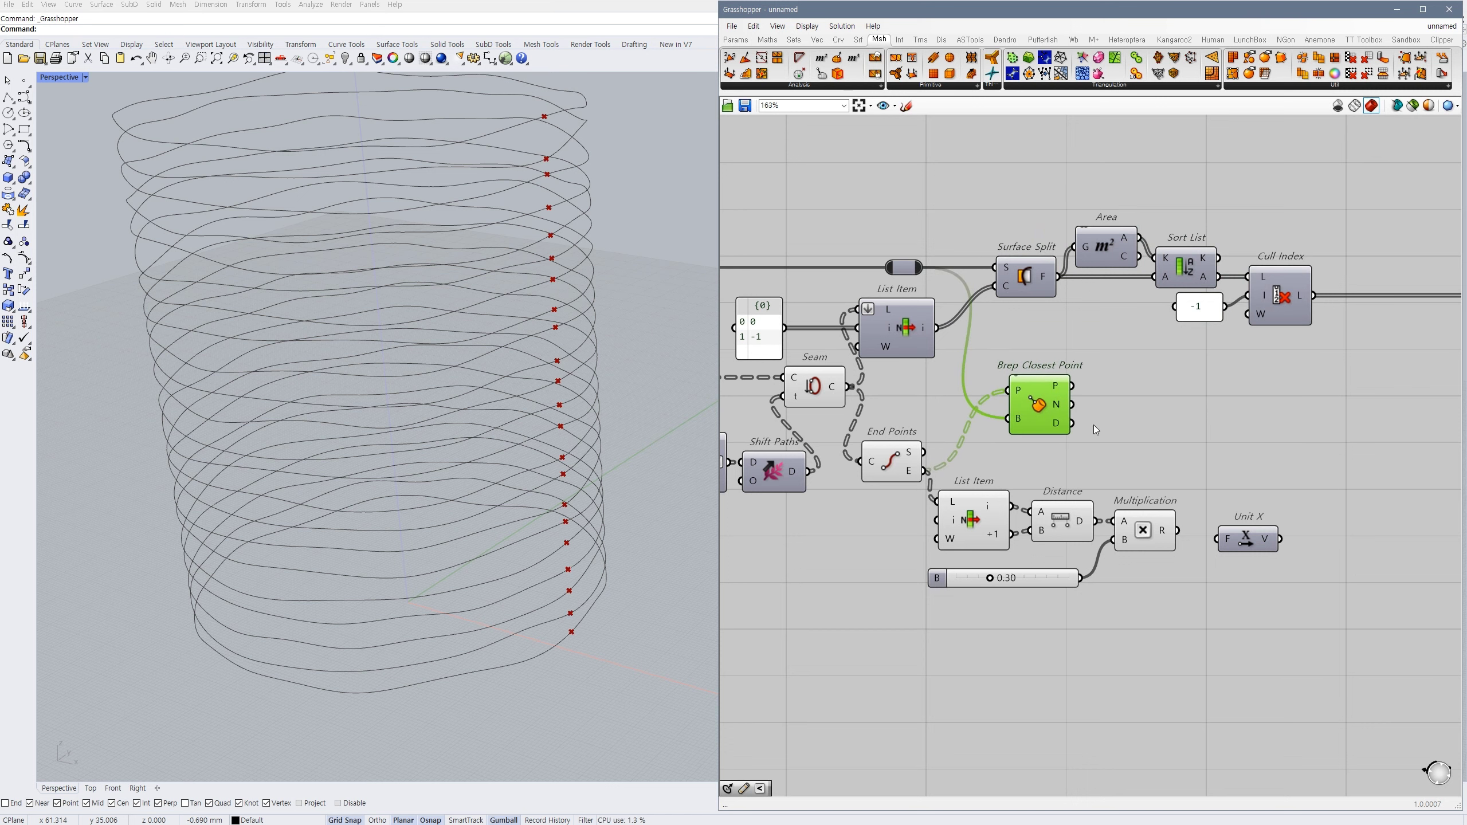
left_click(1093, 424)
- Delete the Unit X and Multiplication components
right_click_drag(1209, 452, 1137, 456)
left_click(1092, 550)
left_click(1168, 549)
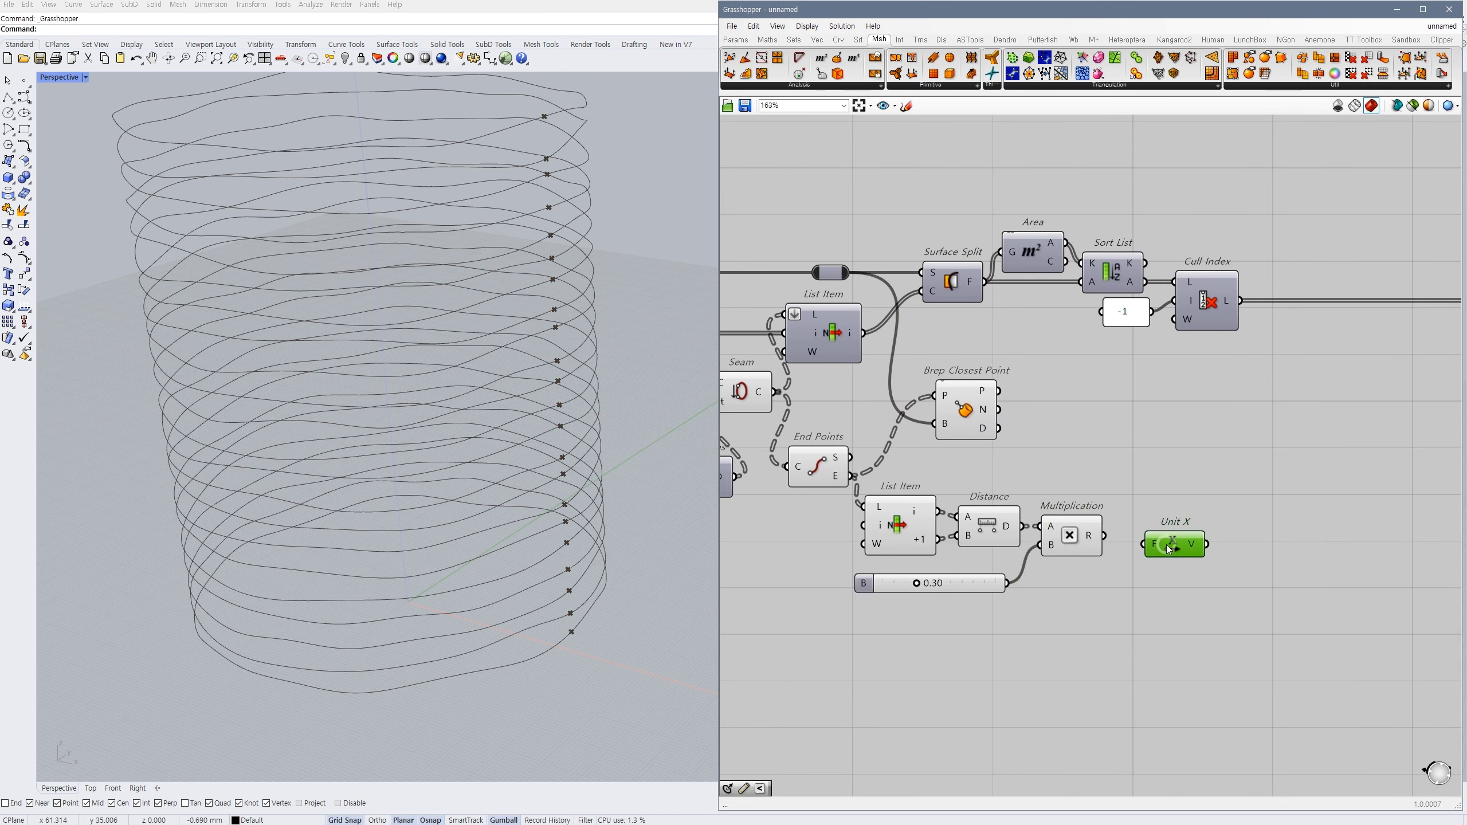
double_click(1153, 534)
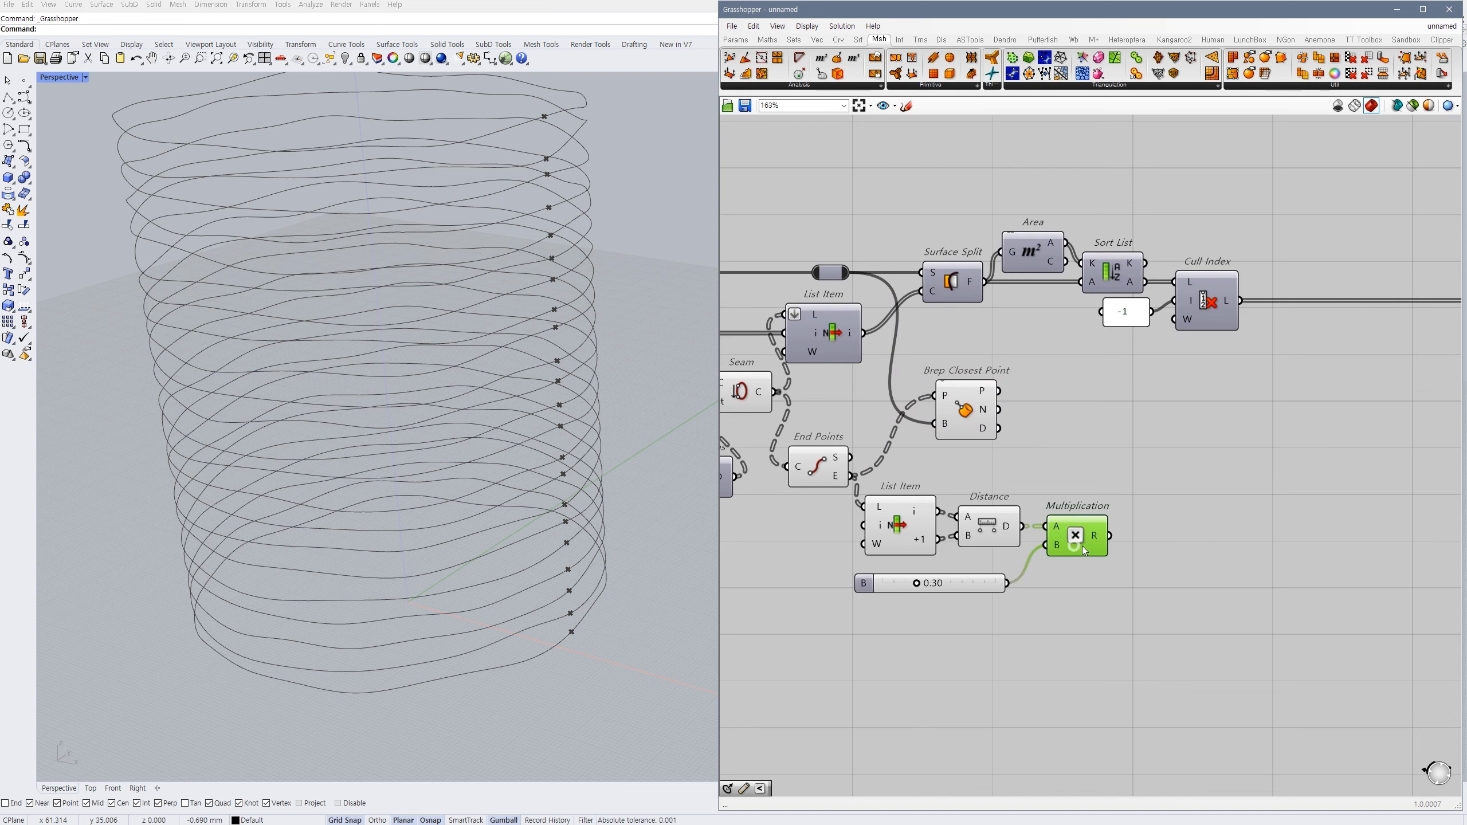
key("Delete")
- Add an Amplitude component and connect the Brep Closest Point normal output to its vector input
double_click(1099, 527)
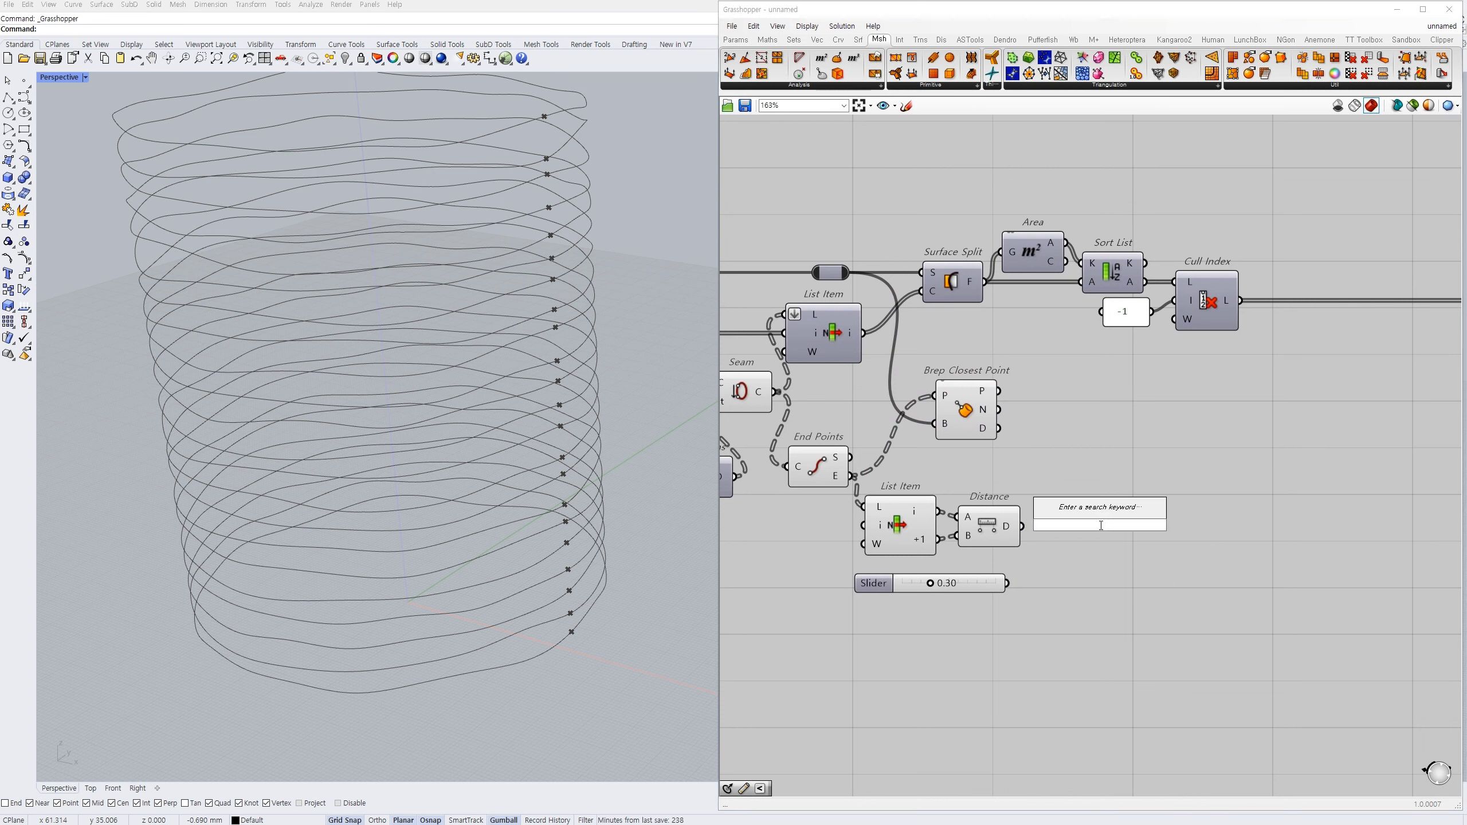
type("amp")
left_click(1084, 511)
left_click_drag(1000, 410, 1069, 514)
left_click_drag(1068, 533, 1116, 531)
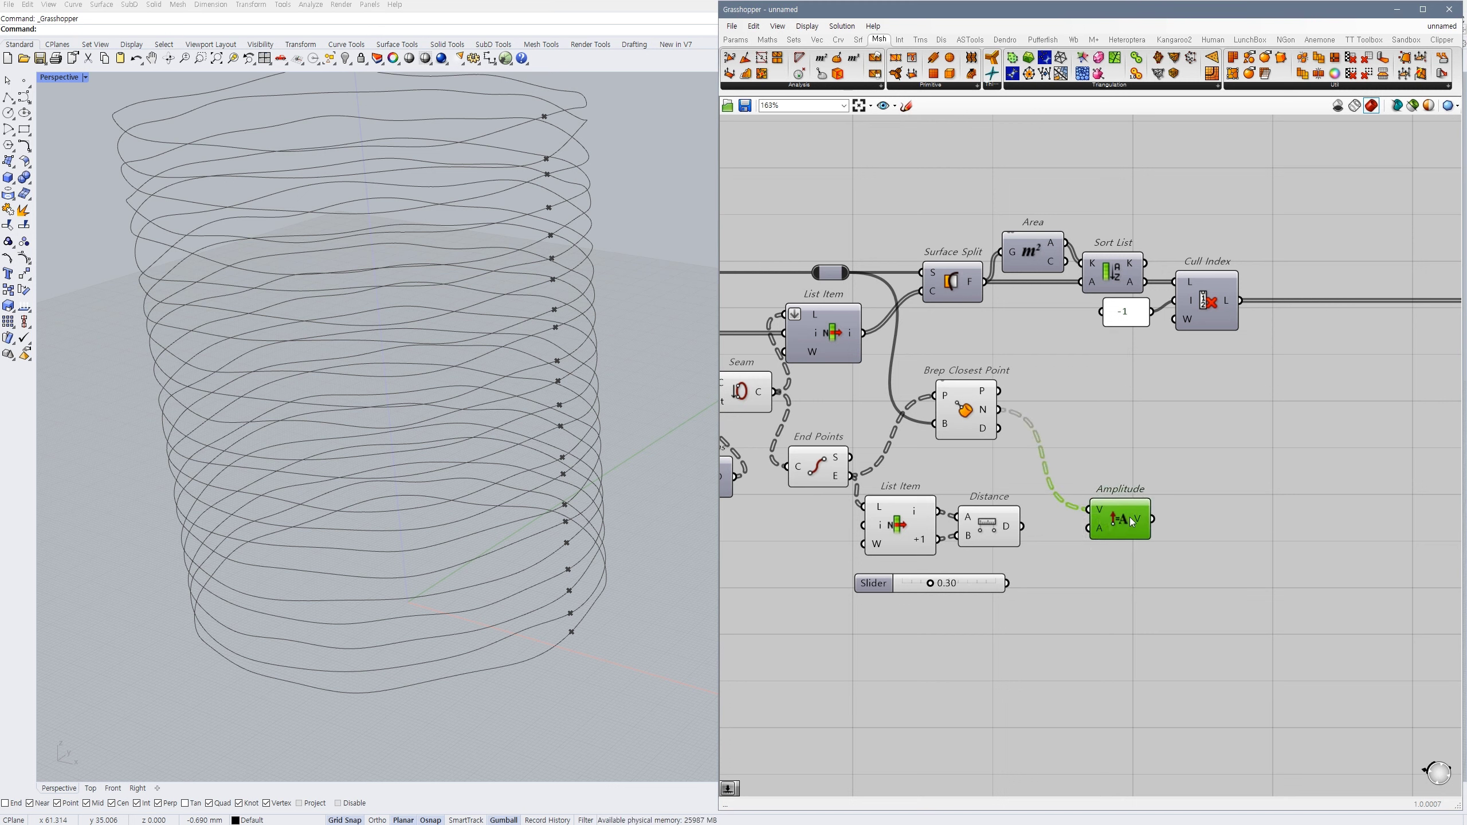
left_click(1082, 549)
- Add a Multiplication component between Distance and Amplitude, beside the number slider
left_click(982, 585)
double_click(1059, 562)
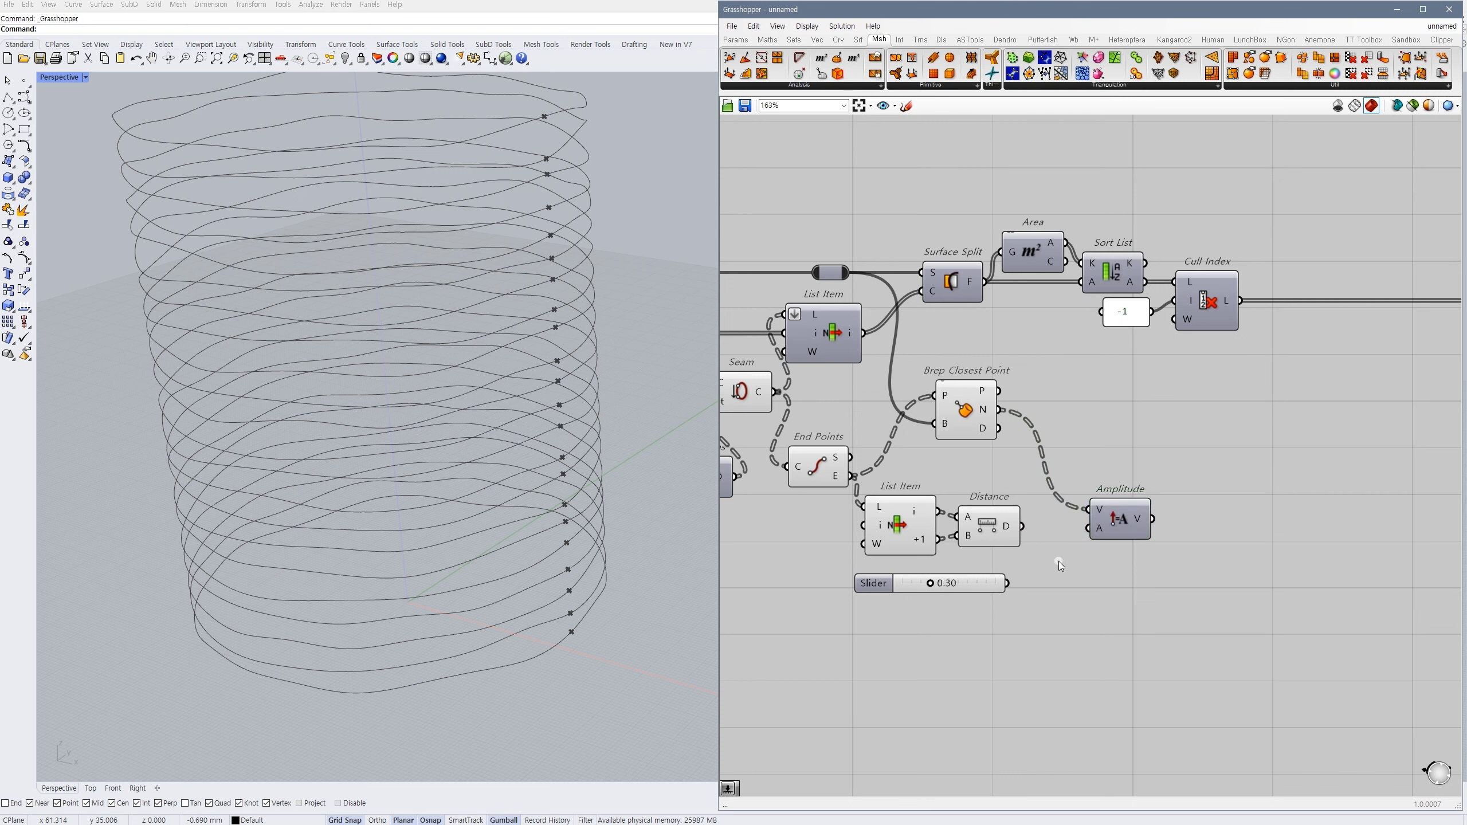
type("*")
key("Return")
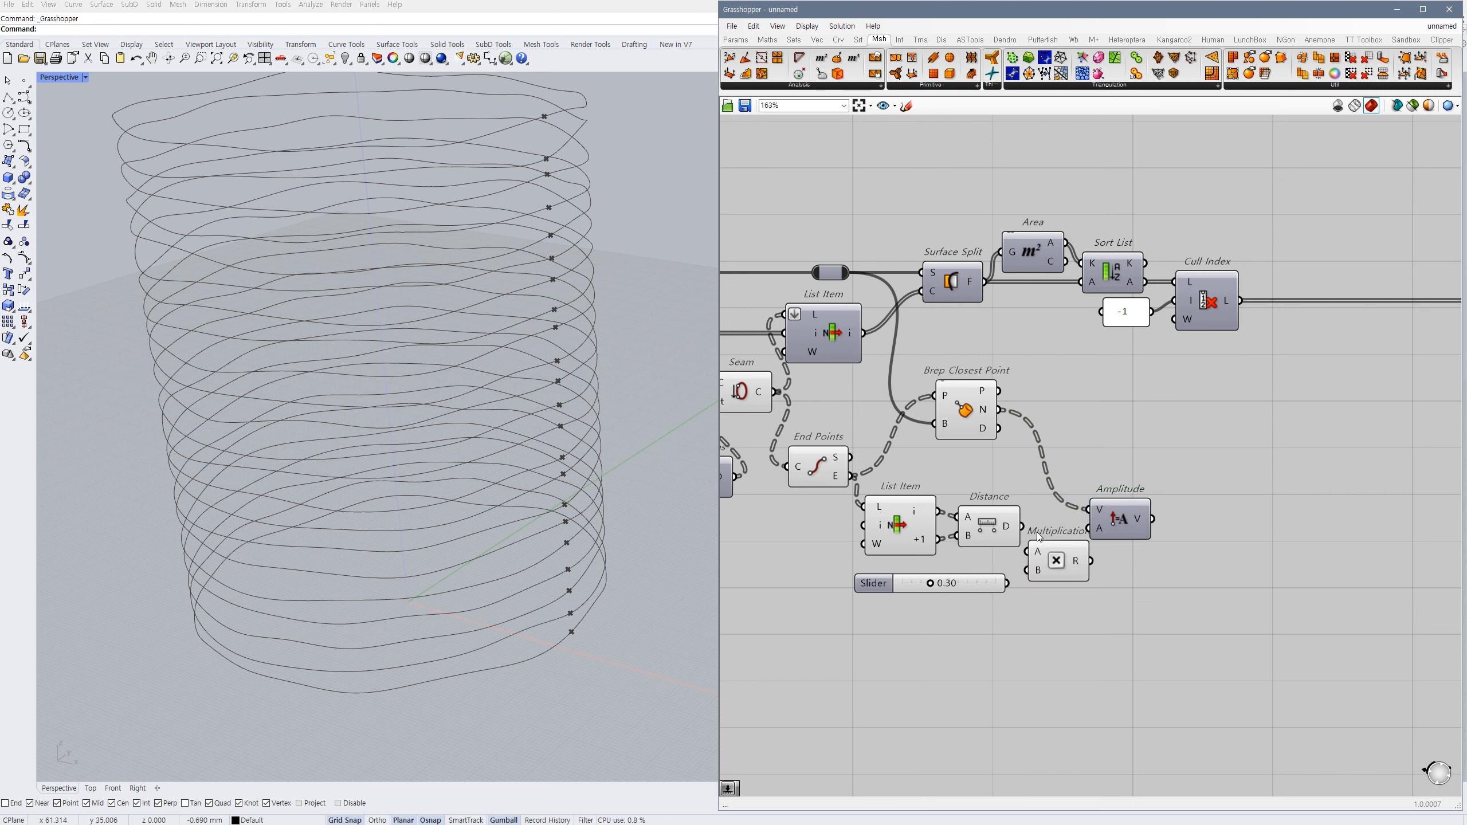
- Wire Distance and the number slider into Multiplication, and feed its result to the amplitude input of Amplitude
left_click_drag(1015, 583, 1008, 582)
left_click_drag(1060, 565, 1099, 539)
left_click_drag(1145, 526, 1071, 539)
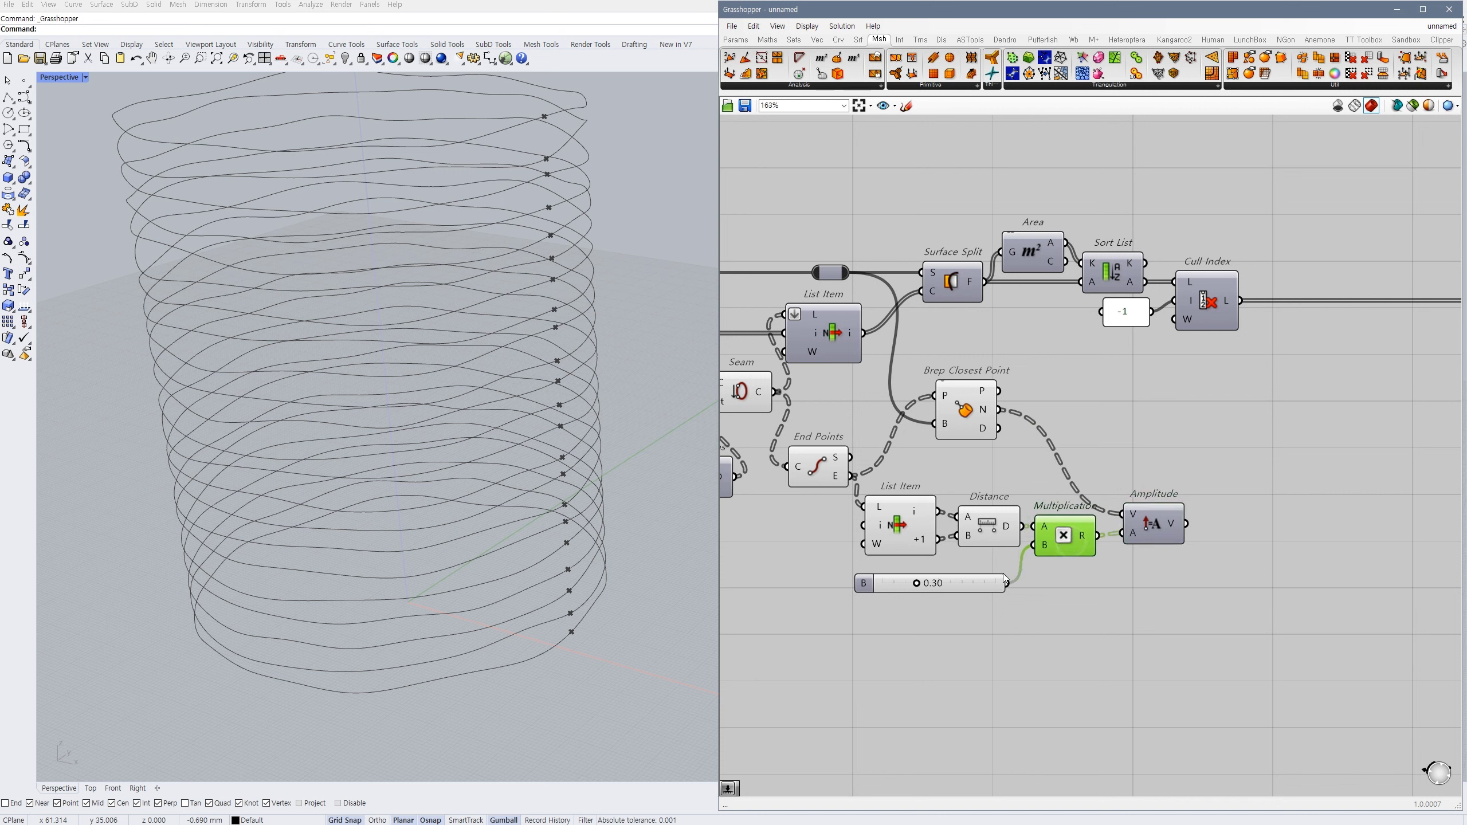
- Reposition the 0.30 number slider beneath Distance and put it in its own group
mouse_move(978, 582)
left_mouse_down()
mouse_move(998, 581)
mouse_move(980, 586)
left_mouse_up()
left_click(1053, 585)
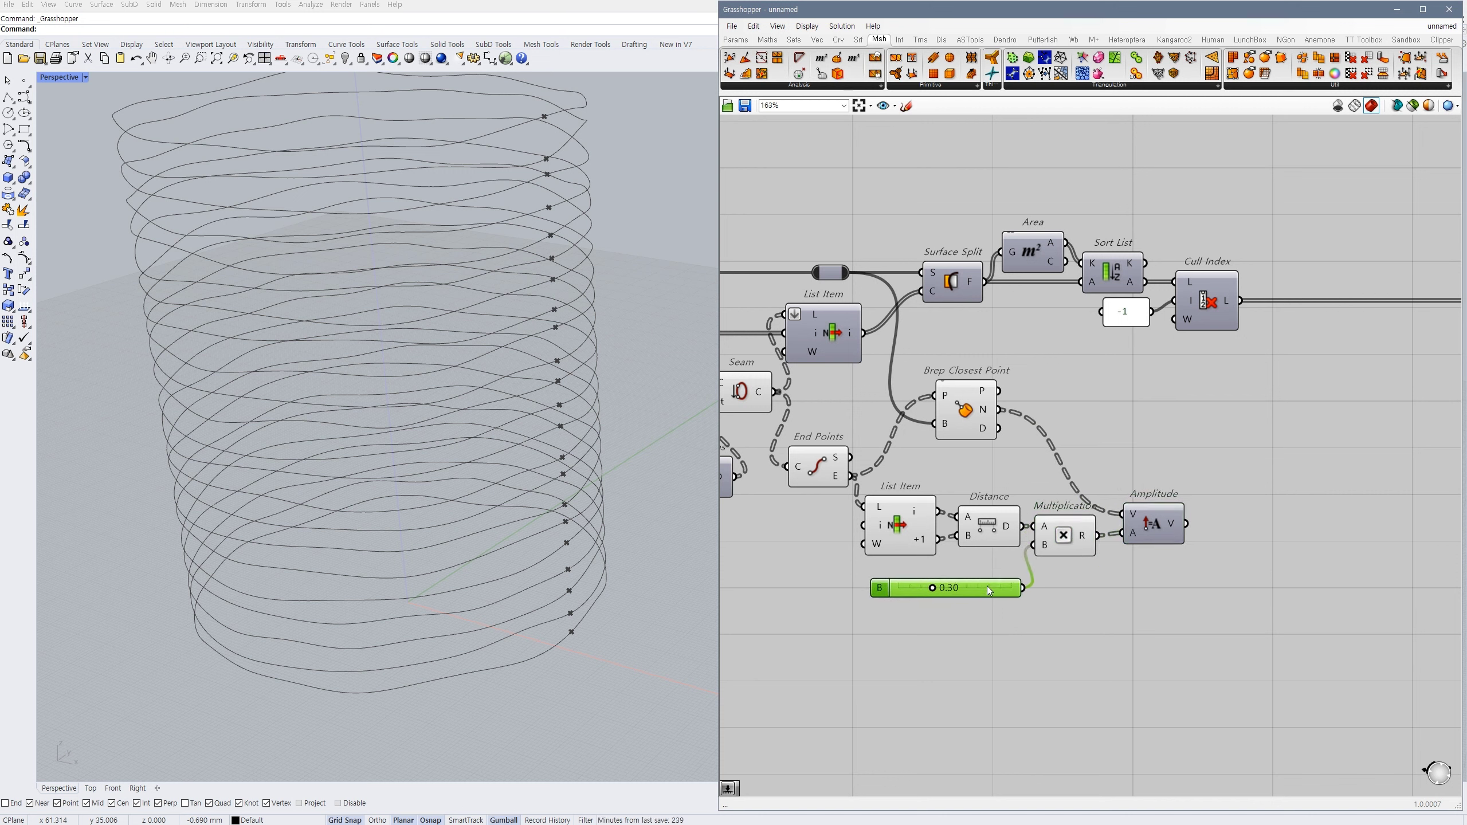
key("ctrl+g")
left_click(1036, 625)
- Add a Move component to the canvas above and beyond Amplitude
right_click_drag(1167, 582, 1144, 594)
left_click_drag(1135, 544, 1136, 546)
left_click(1221, 500)
double_click(1211, 458)
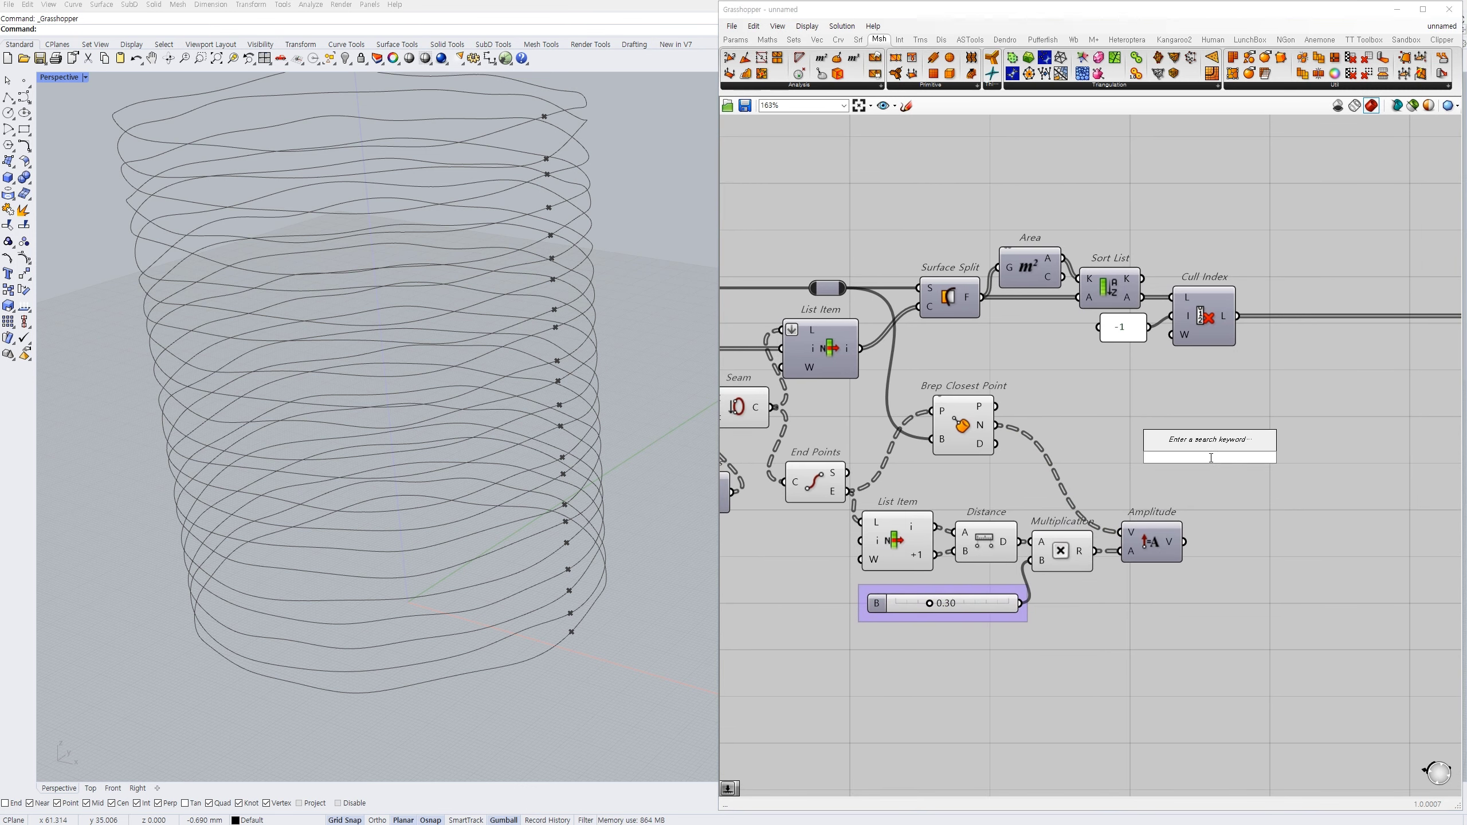
type("move")
key("Return")
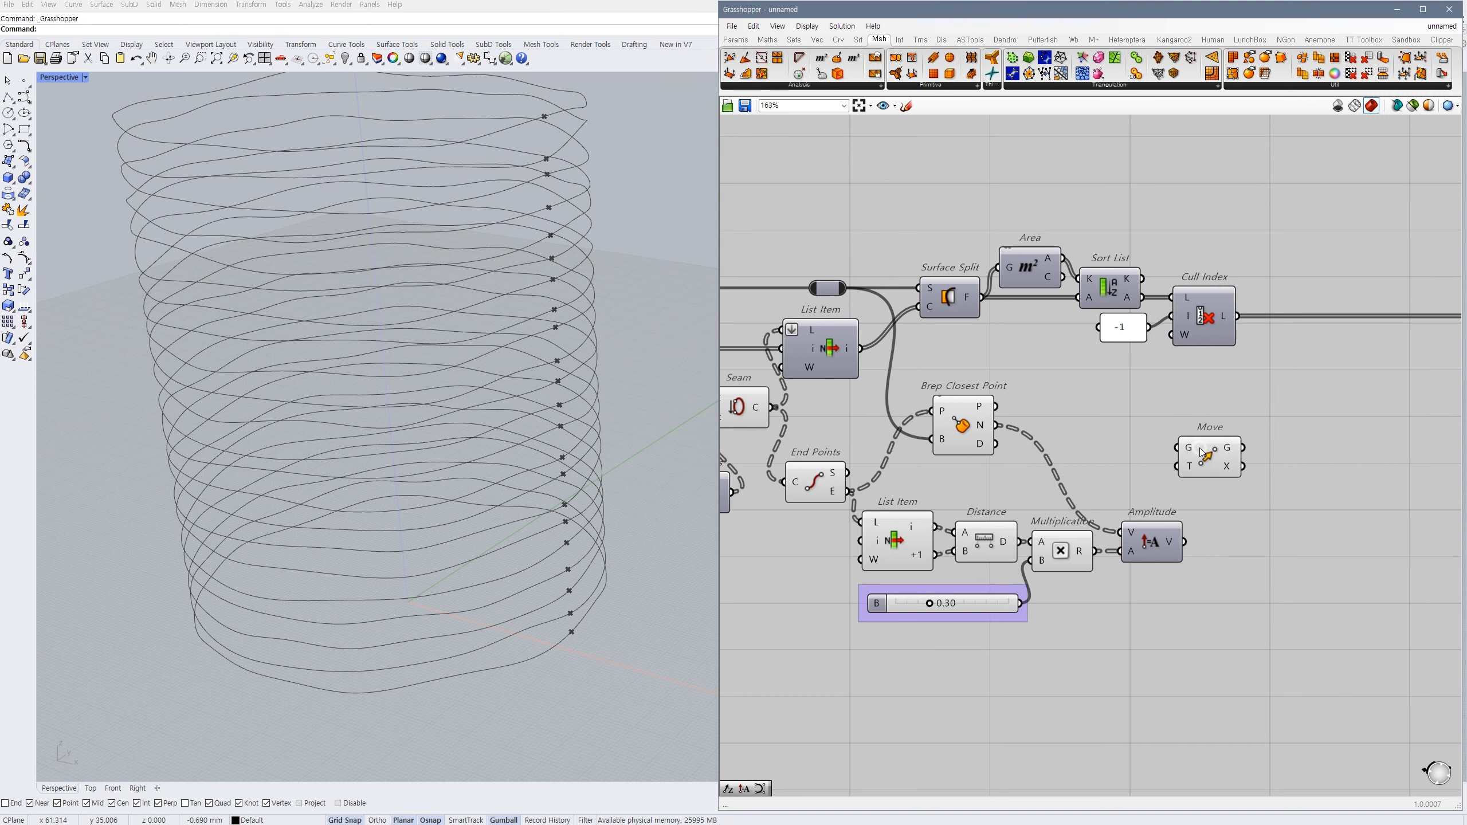
- Hide the Brep Closest Point preview, then reposition Move and connect the S output of End Points to its geometry input
left_click(976, 433)
left_click(1068, 431)
left_click_drag(1225, 460, 1246, 475)
left_click(1247, 541)
left_click_drag(848, 473, 1234, 479)
left_click(1223, 531)
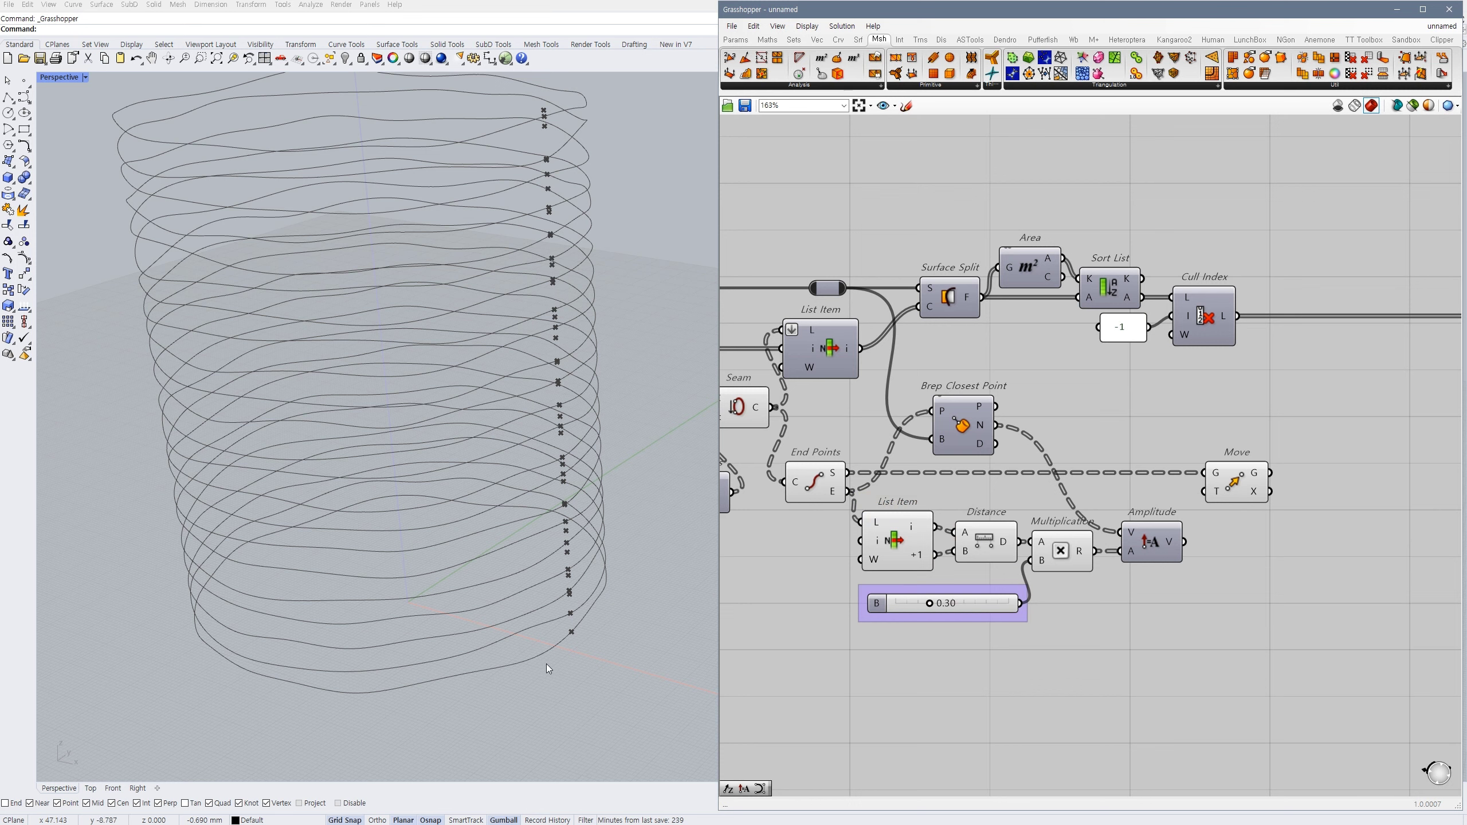
- Shift Brep Closest Point up and insert an Average component between the End Points S output and the Move geometry input
scroll(537, 667, "up", 5)
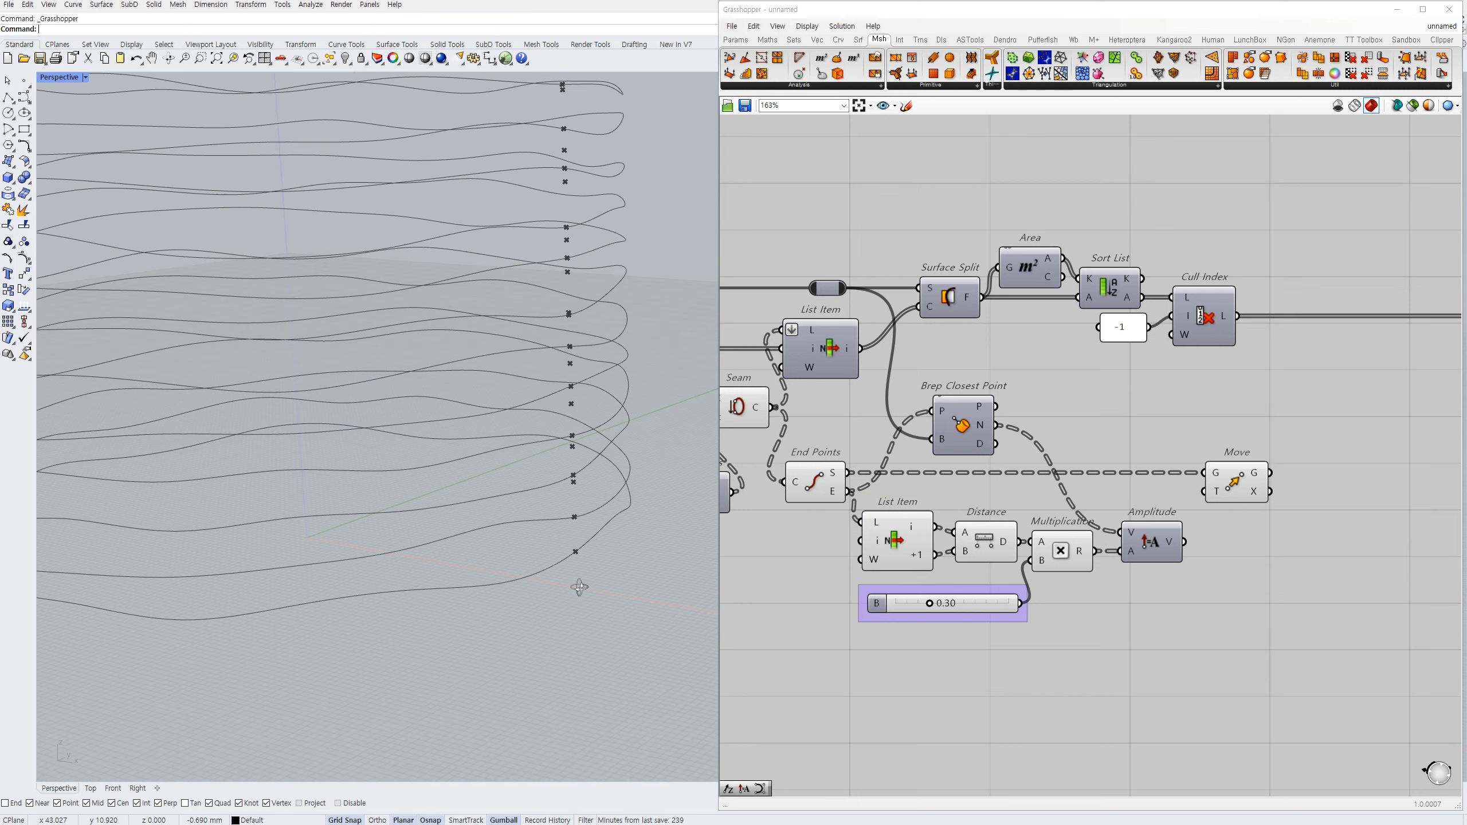
left_click(1051, 433)
left_click_drag(961, 427, 955, 409)
left_click(1096, 417)
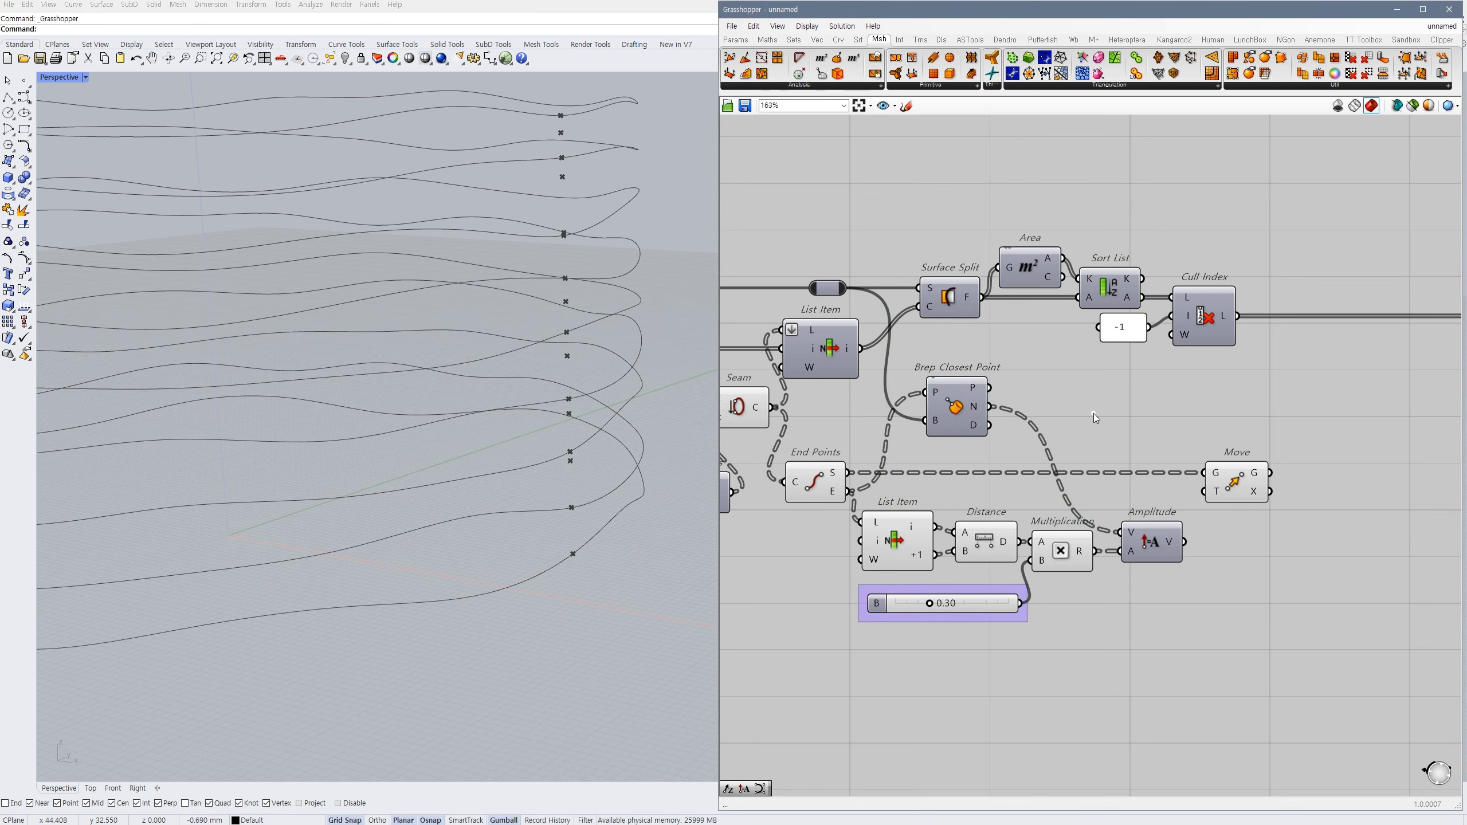
double_click(1096, 417)
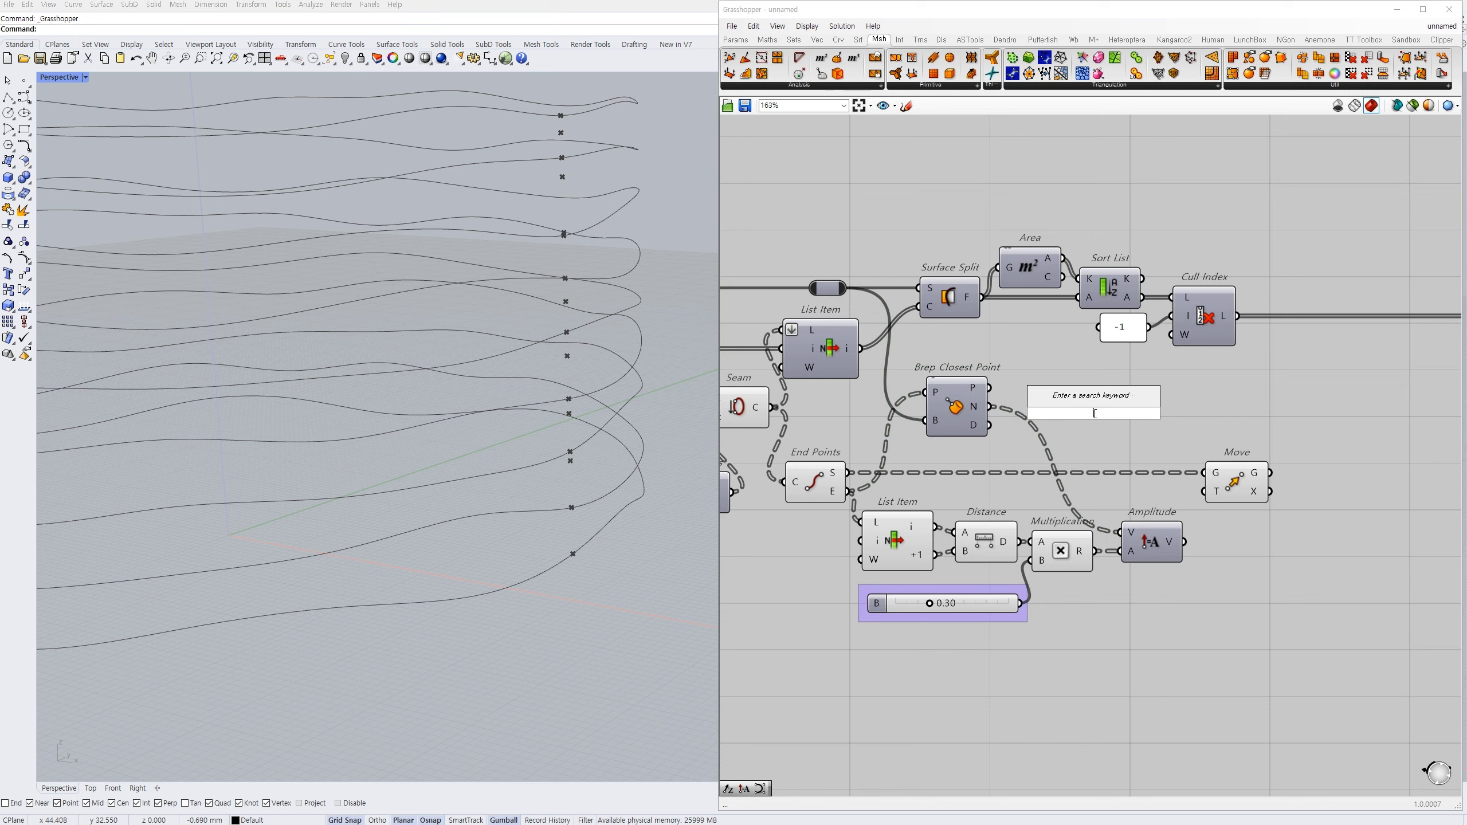
type("aver")
left_click(1076, 394)
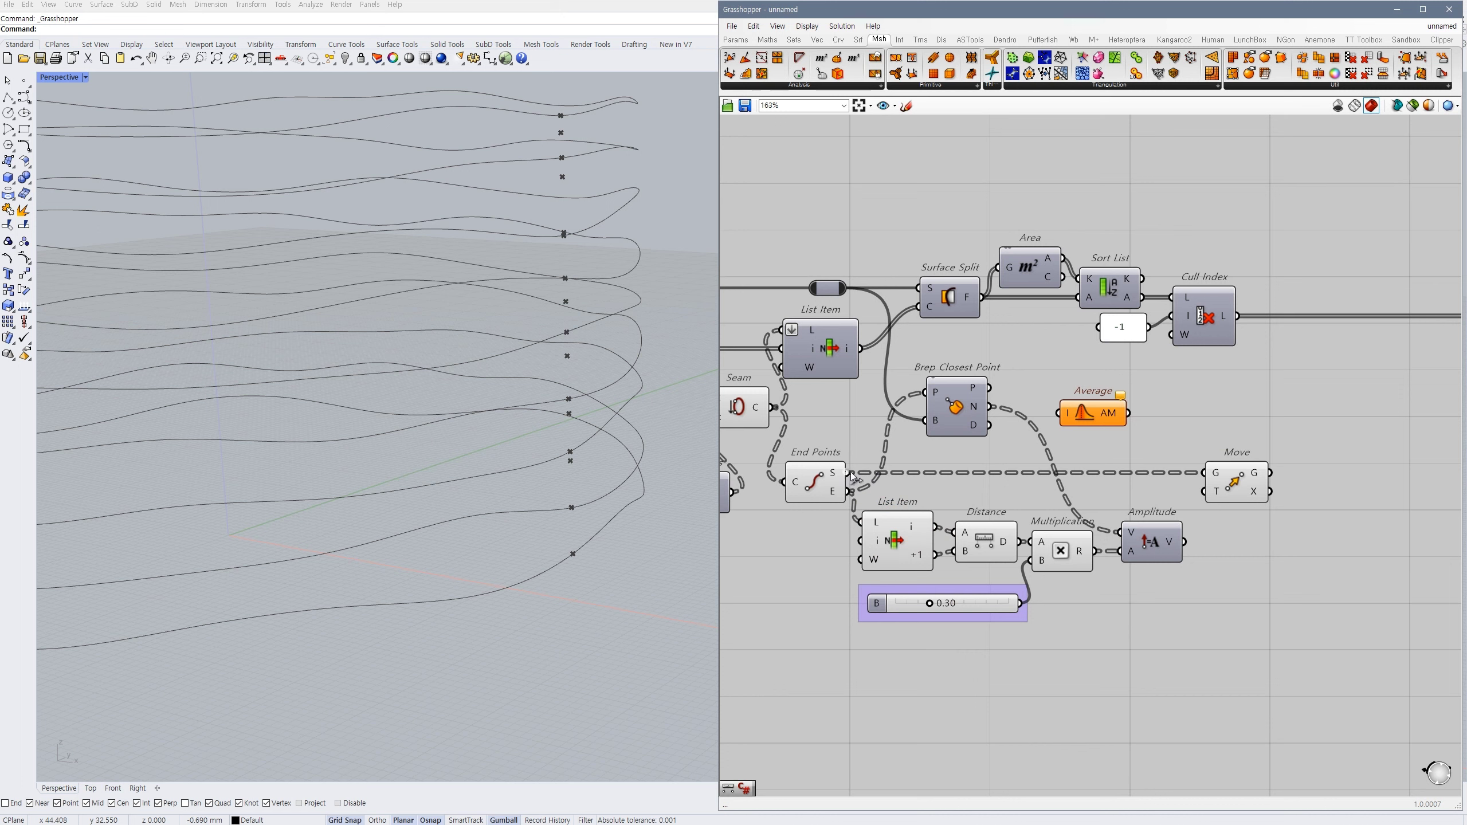
left_click_drag(1099, 414, 988, 473)
- Hide the previews of End Points and the lower List Item, comparing their points with the averaged ones
left_click(820, 483)
left_click(1241, 483)
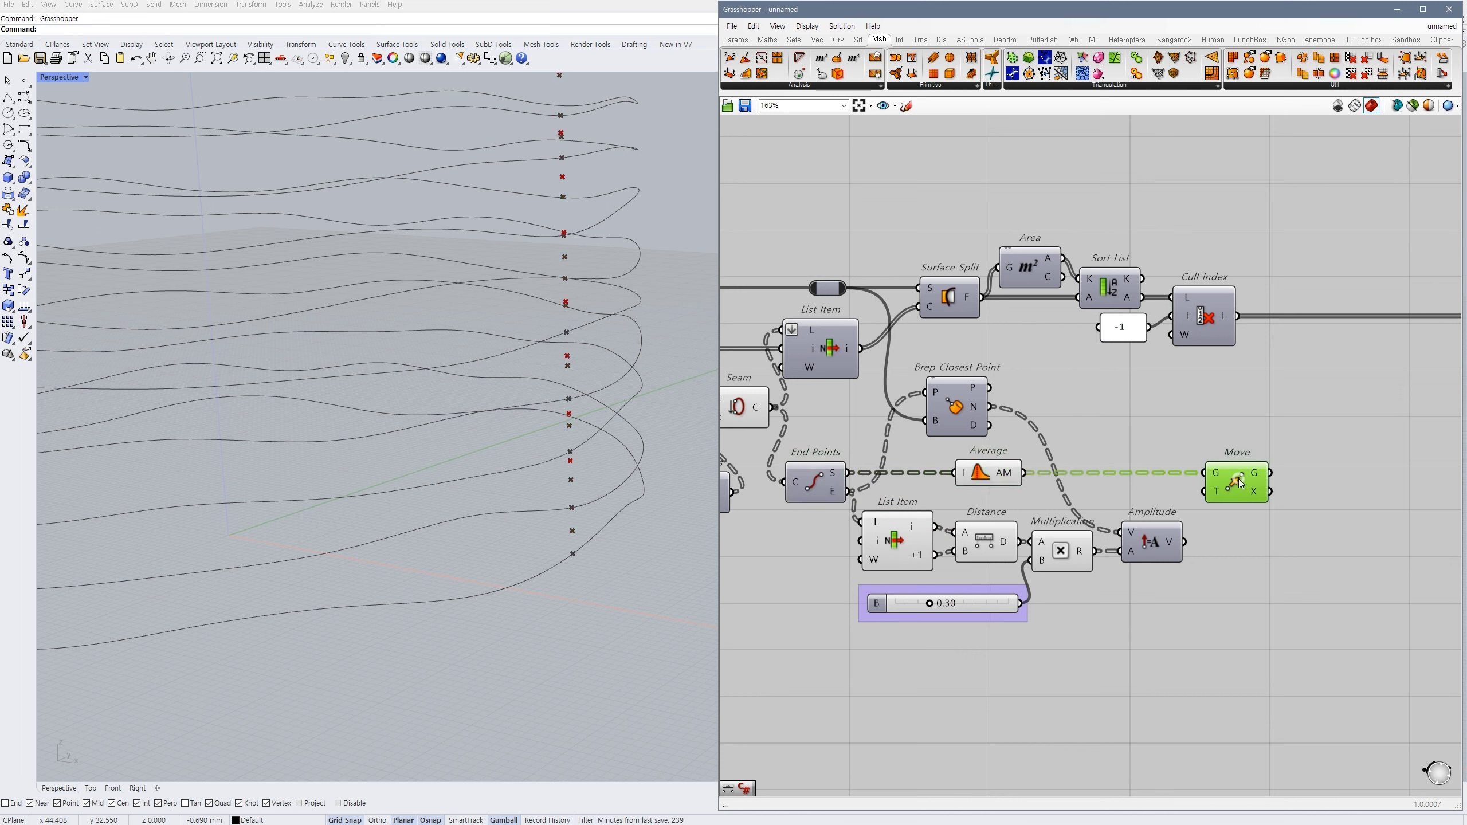
left_click(988, 475)
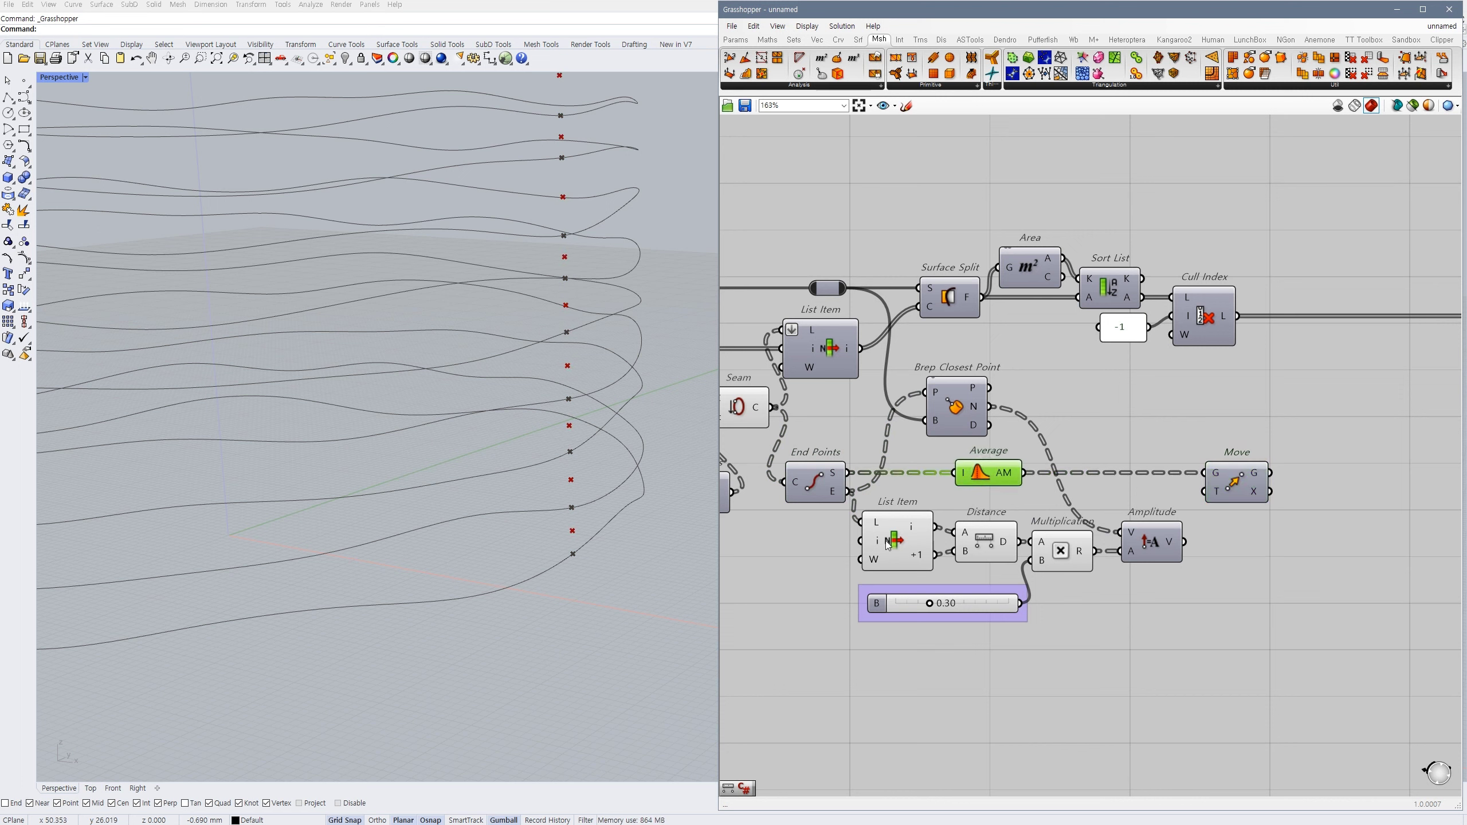
left_click(885, 541)
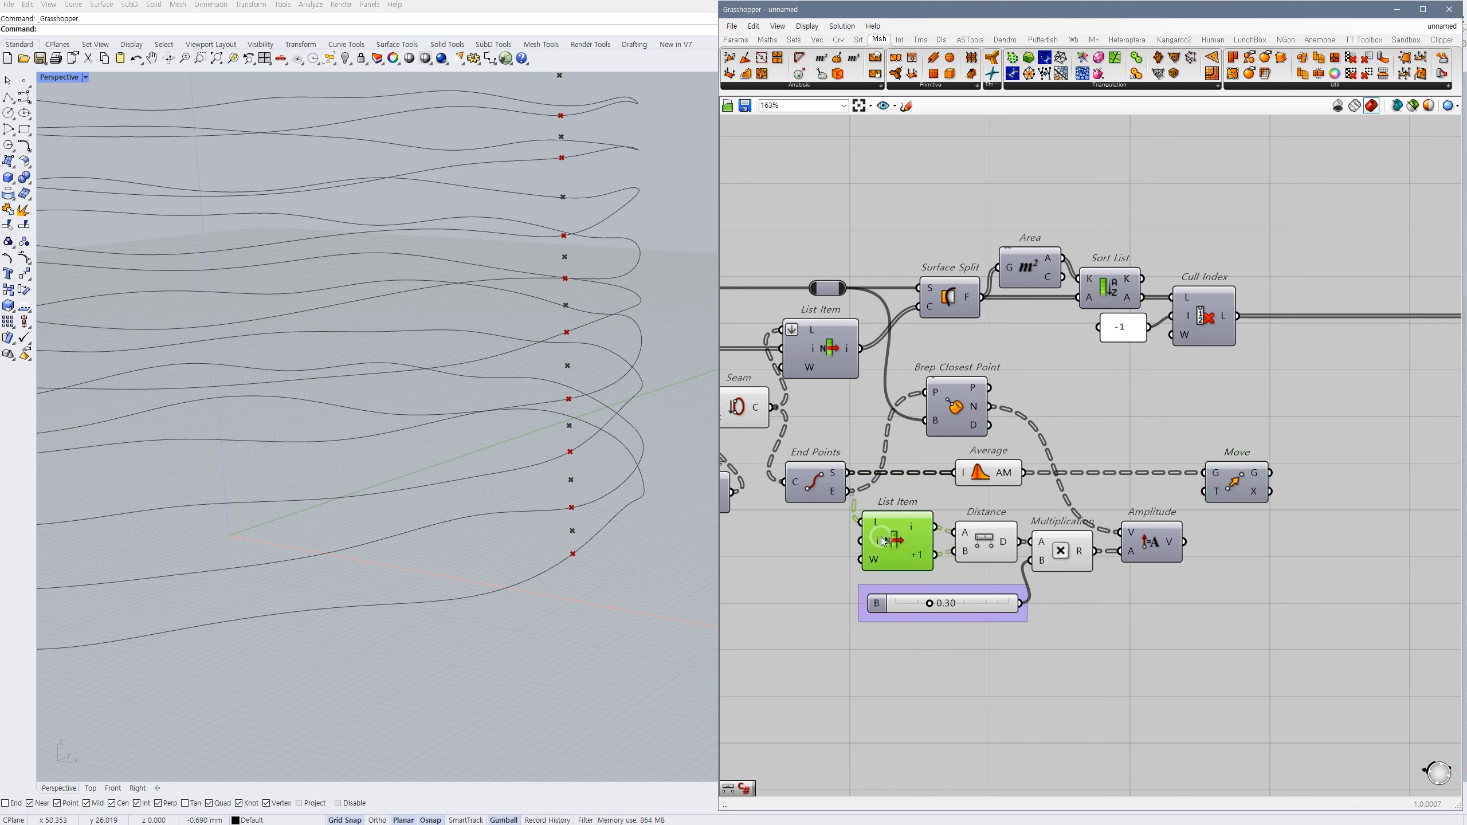
left_click(986, 475)
- Hide the Average preview and connect the Amplitude vector to the motion input of Move
left_click_drag(1236, 483, 1243, 483)
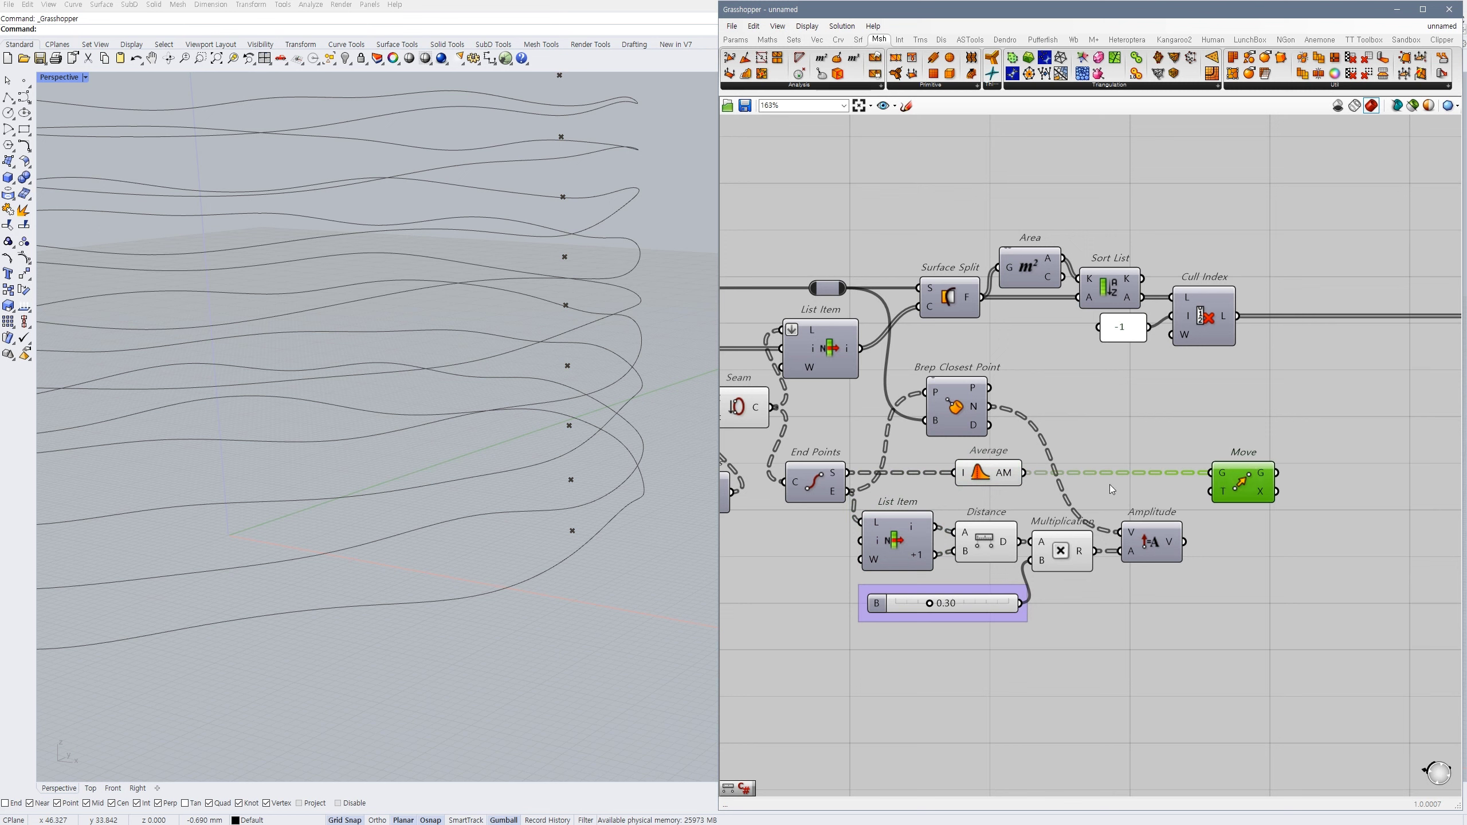
left_click(980, 480)
right_click_drag(1057, 490, 1025, 500)
key("ctrl+q")
mouse_move(1179, 499)
left_mouse_down()
mouse_move(1153, 552)
mouse_move(1197, 502)
left_mouse_up()
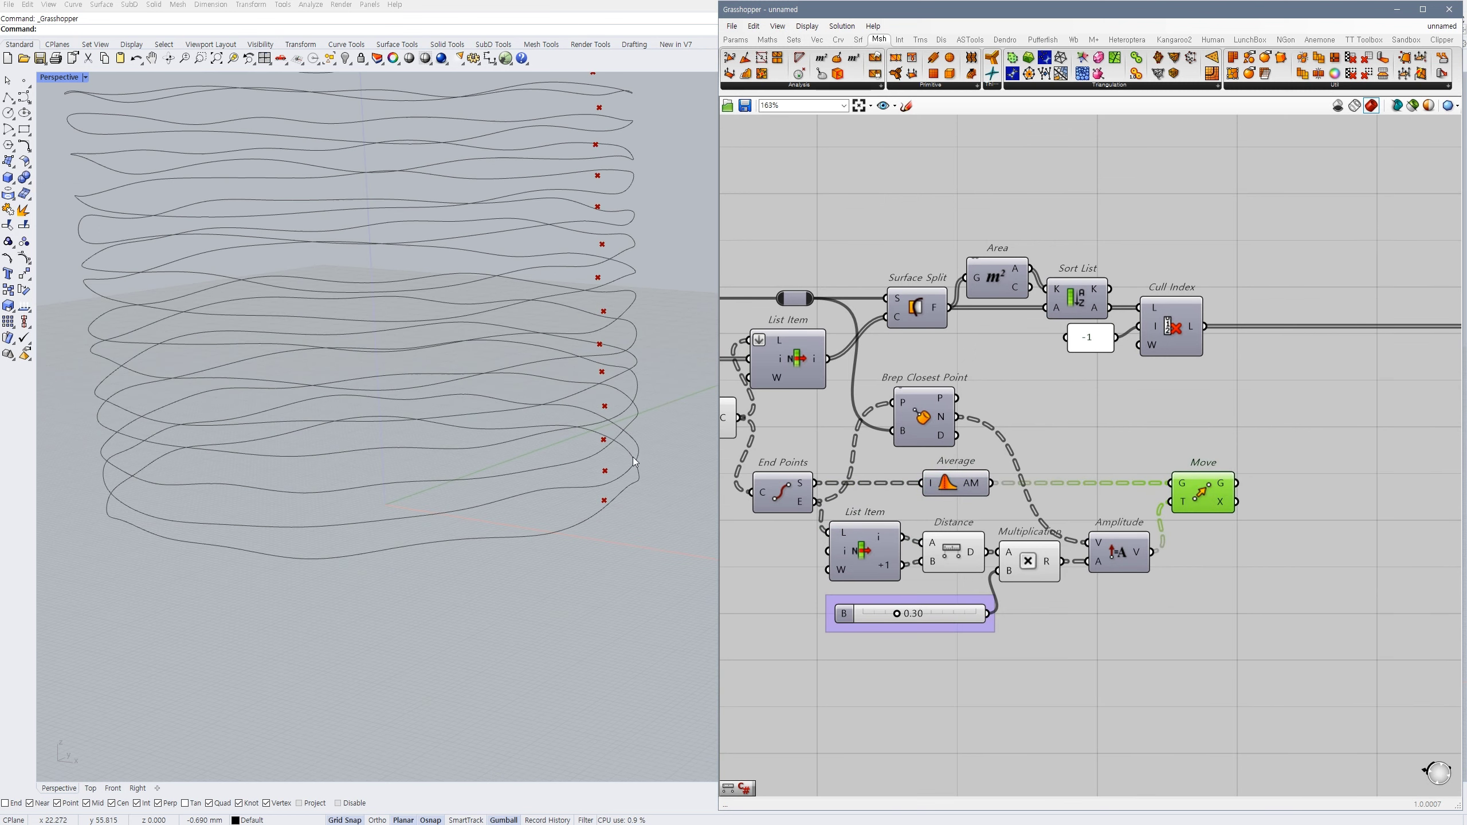
- Set the offset factor slider to 0.27 while checking the moved points in the viewport
scroll(861, 599, "up", 2)
mouse_move(914, 624)
left_mouse_down()
mouse_move(948, 625)
mouse_move(886, 634)
mouse_move(946, 635)
mouse_move(910, 637)
left_mouse_up()
scroll(969, 649, "down", 2)
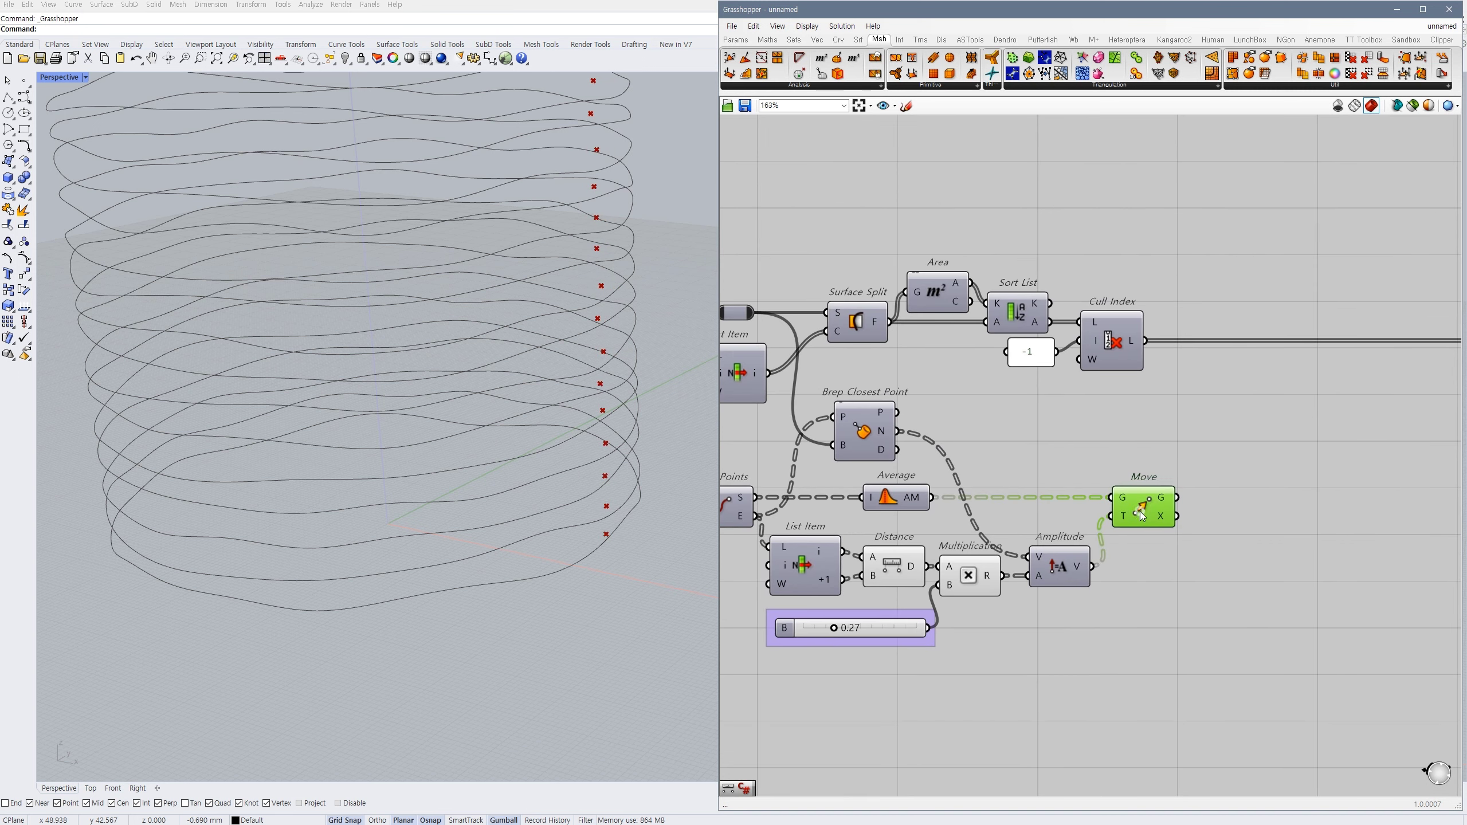
- Add a Weave component downstream of Move
left_click(1236, 467)
right_click_drag(1236, 468, 1265, 486)
double_click(1259, 464)
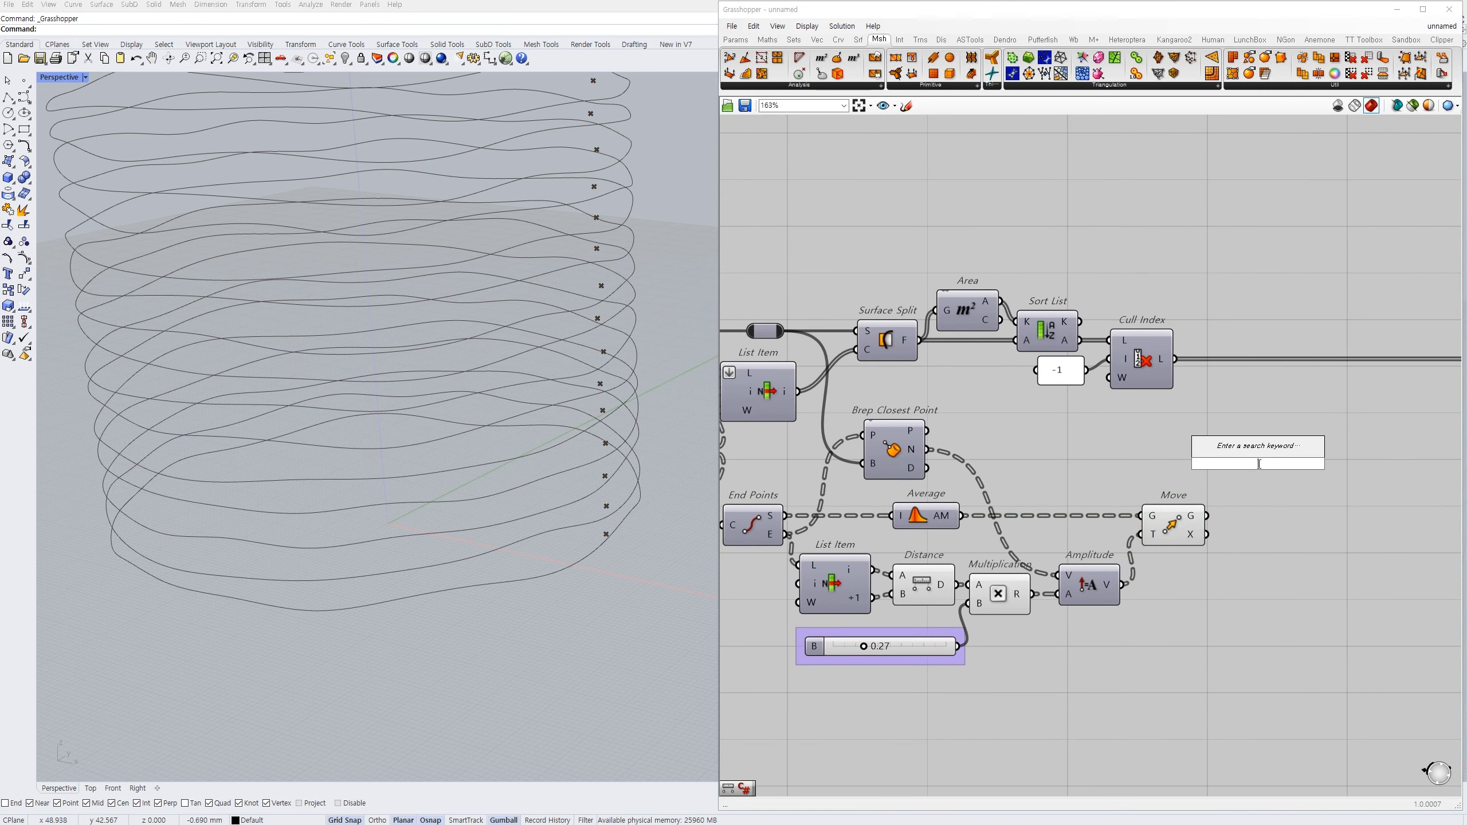
type("wea")
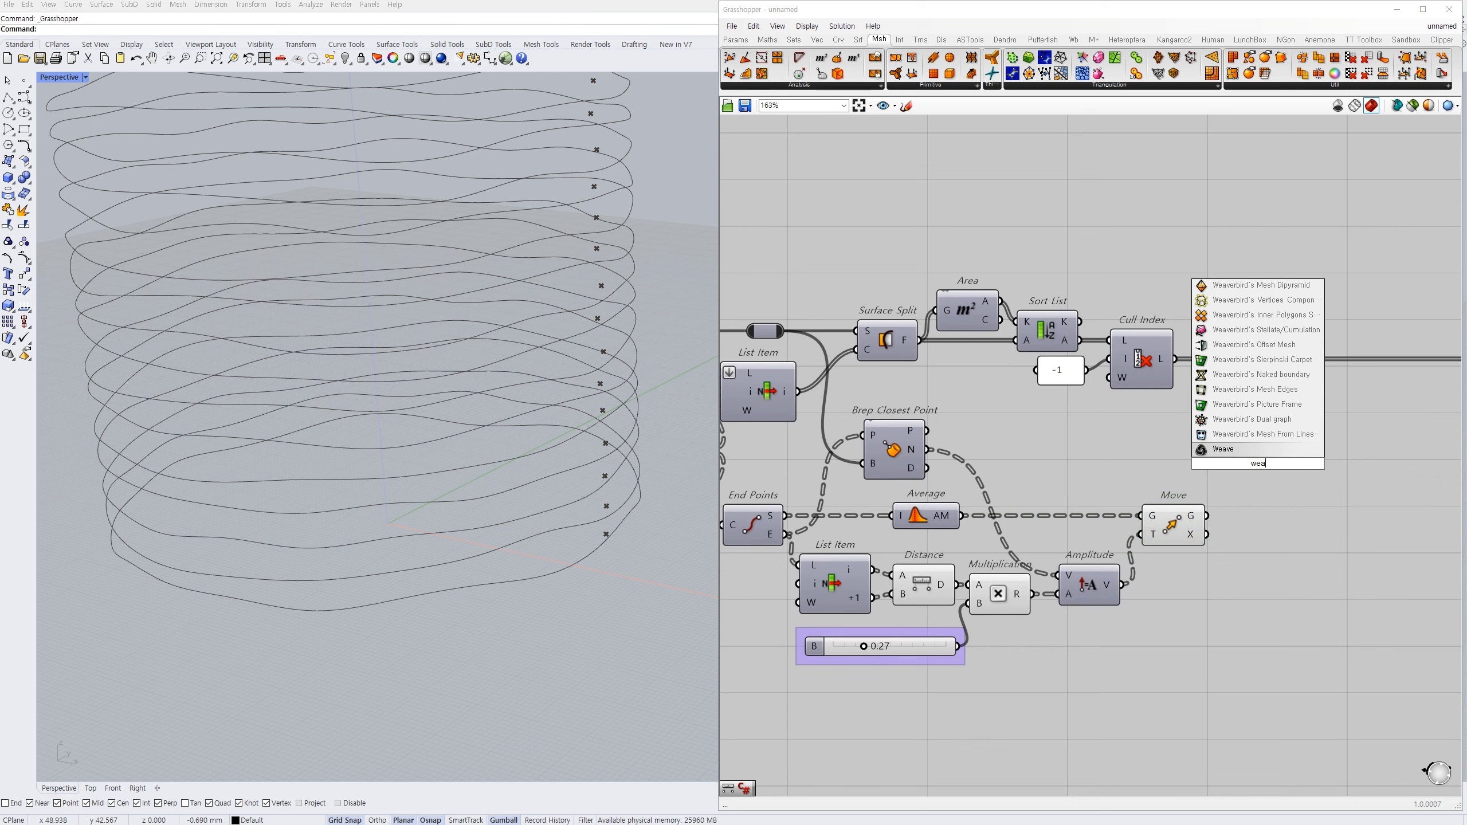
left_click(1224, 450)
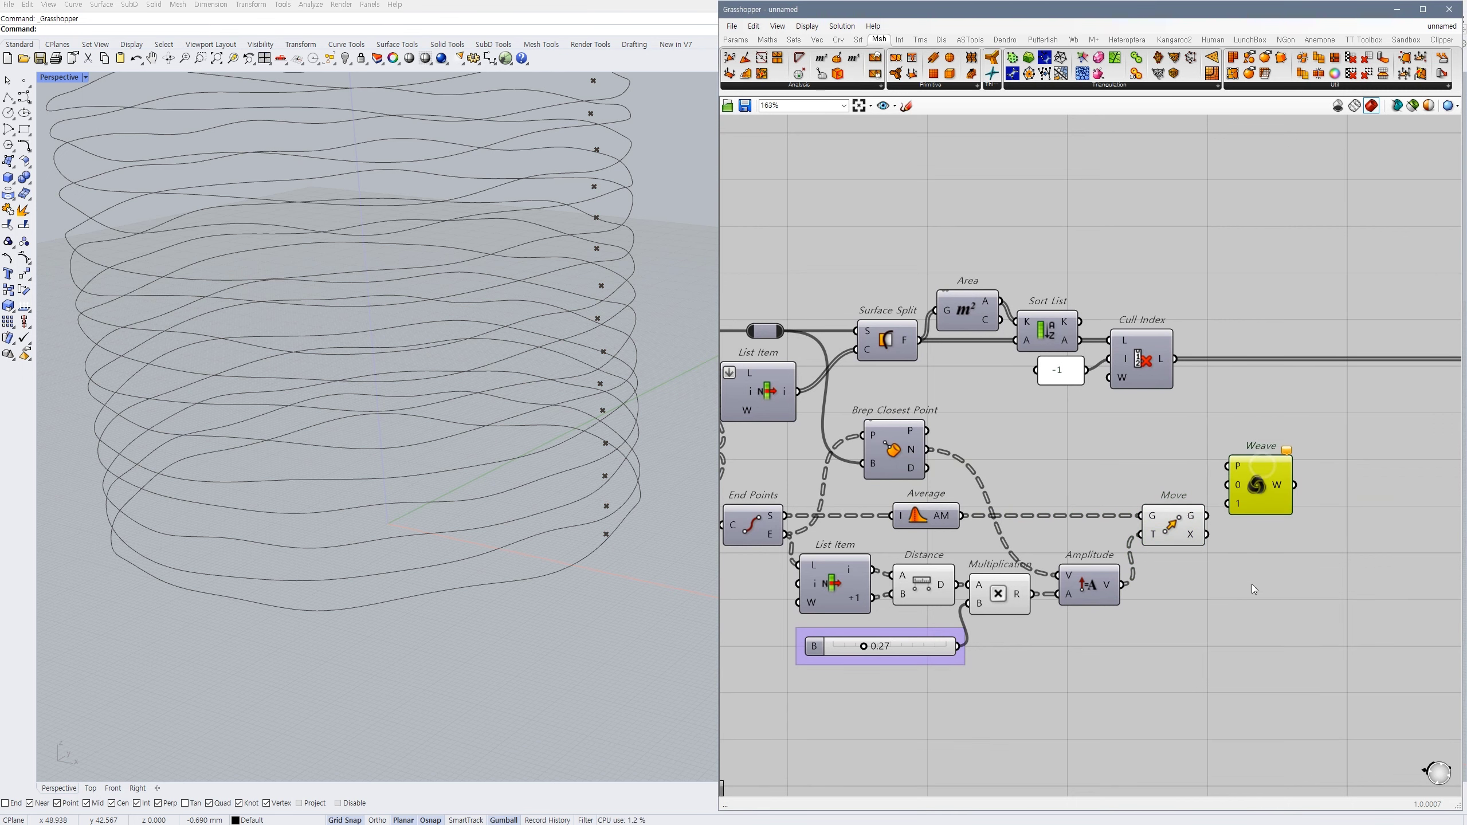
right_click_drag(1252, 587, 1265, 560)
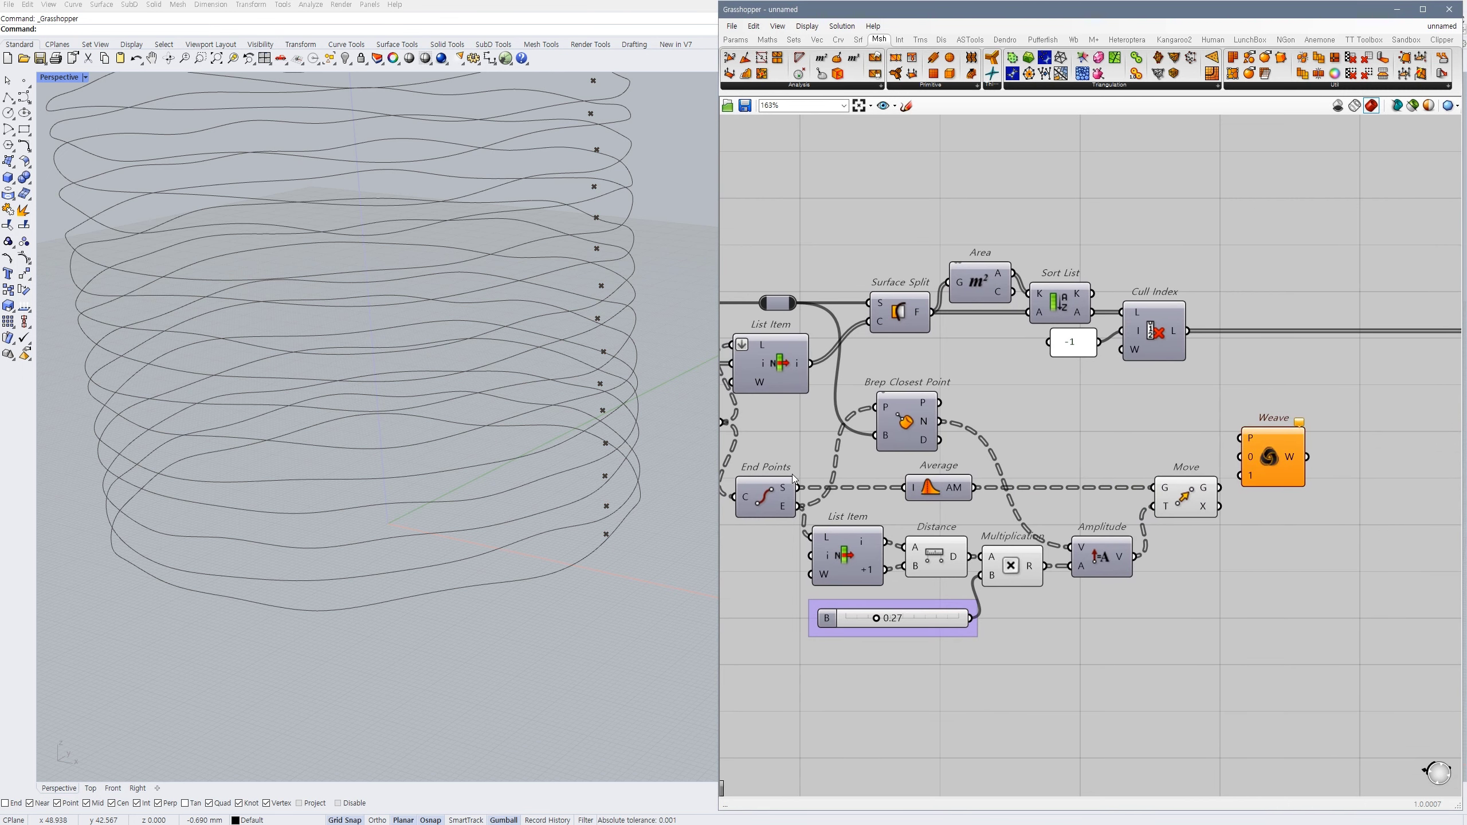
- Insert a relay in the wire between End Points and Average, and shift the offset components down to make room
double_click(887, 488)
left_click_drag(940, 490, 973, 512)
left_click_drag(1191, 506, 1193, 528)
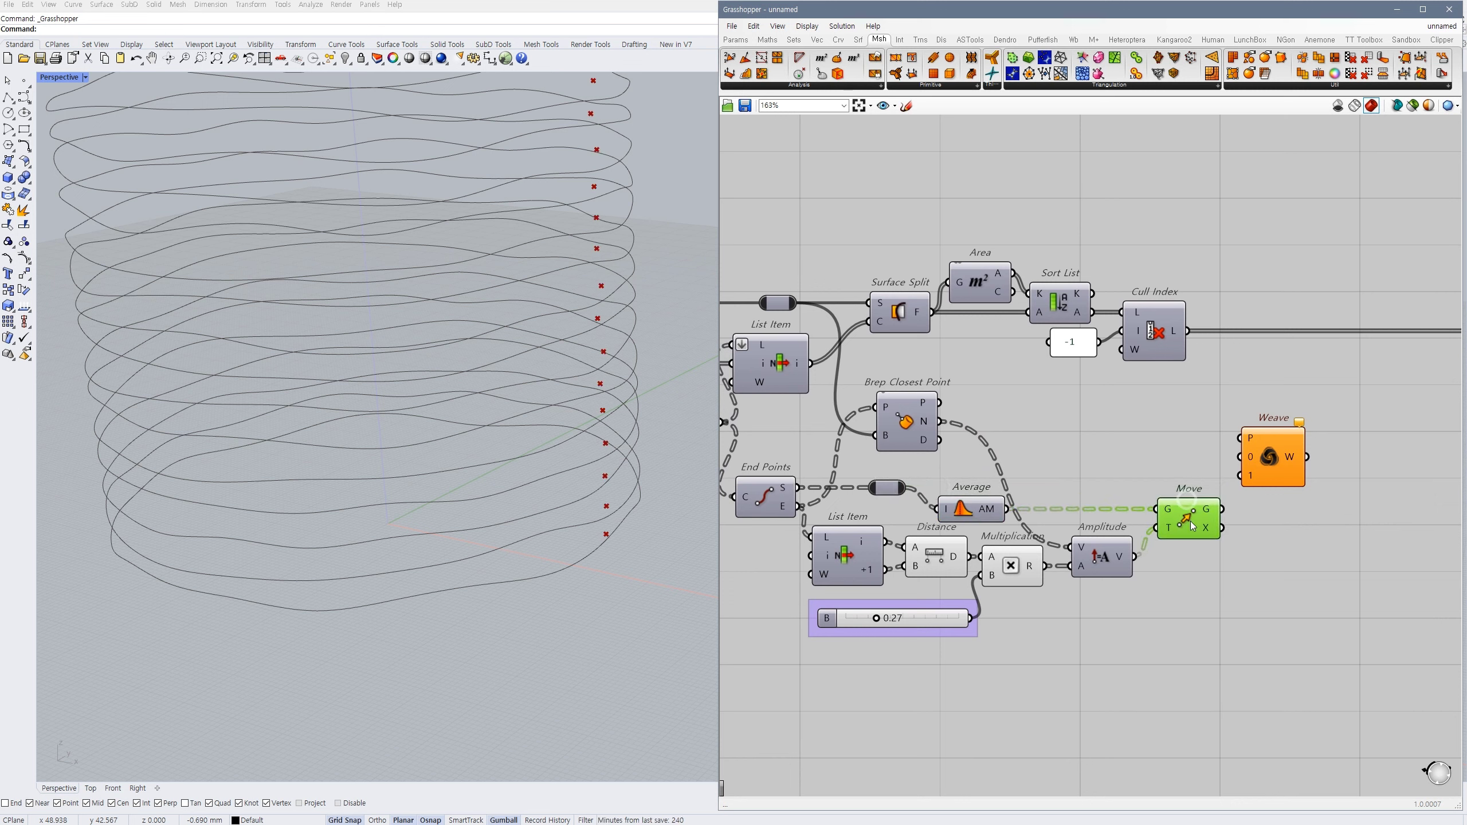
left_click_drag(1160, 647, 853, 573)
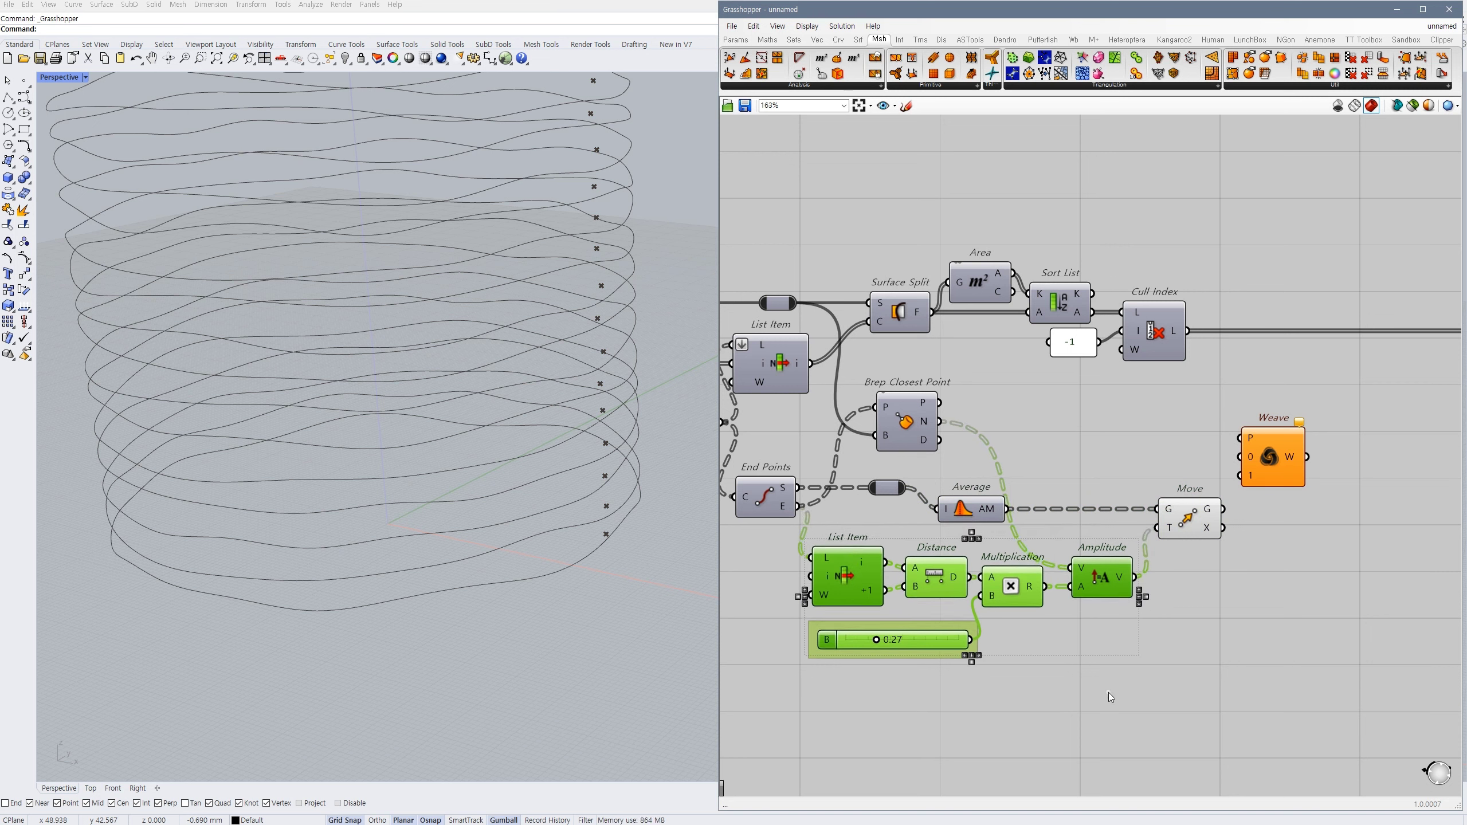
left_click(1110, 698)
left_click_drag(973, 512, 961, 521)
left_click_drag(1216, 525, 1217, 534)
left_click(1155, 488)
- Connect the relay to Weave stream 0 and the moved points to stream 1, placing Weave beside Move
left_click_drag(904, 487, 1240, 456)
left_click_drag(1260, 461, 1180, 527)
right_click_drag(1297, 575, 1167, 577)
- Examine the data structure of the Weave result and of the Move motion input
left_click(1179, 560)
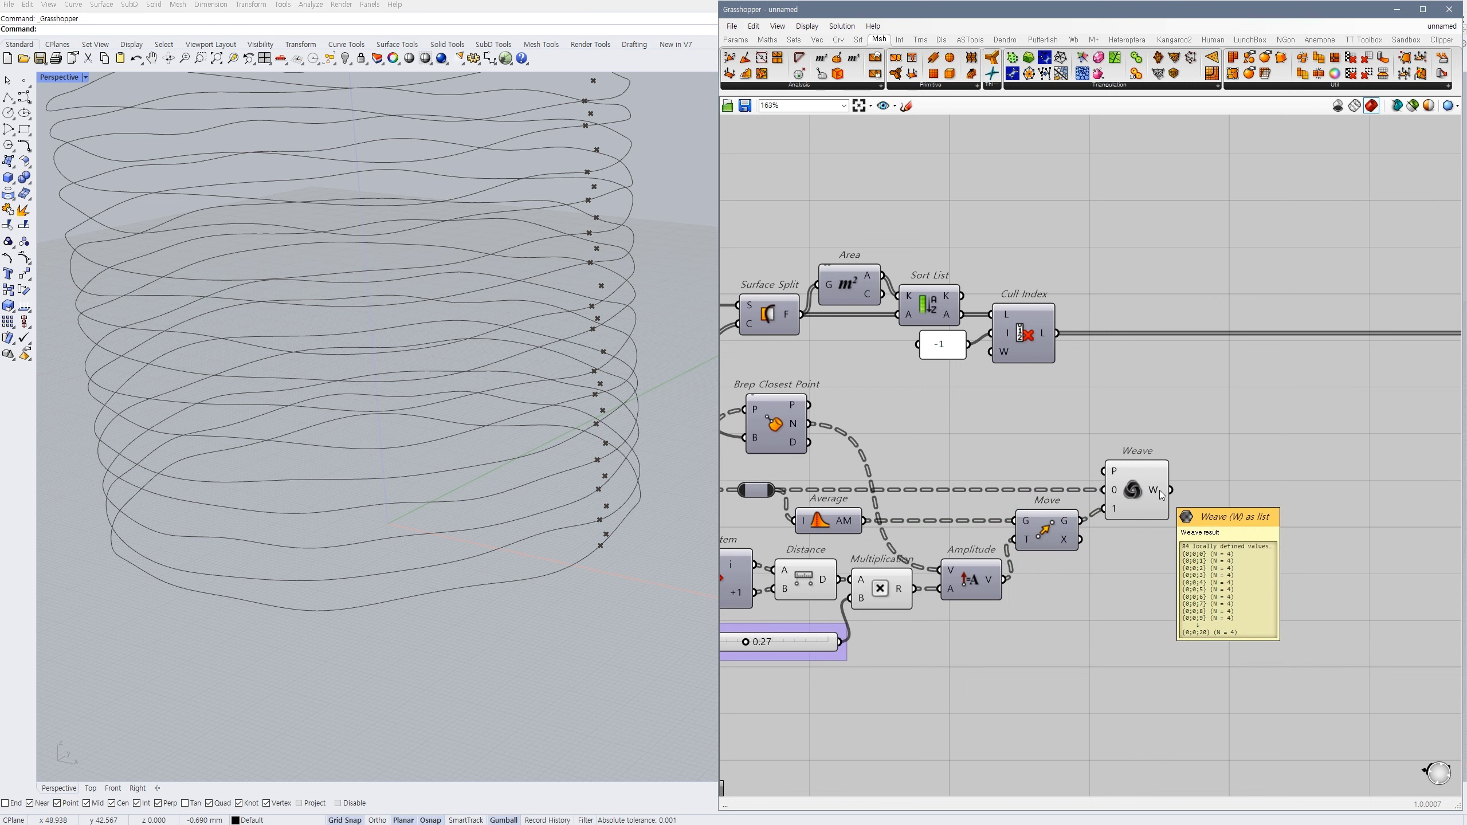
left_click(1134, 494)
right_click_drag(1139, 573, 1206, 551)
left_click(1206, 551)
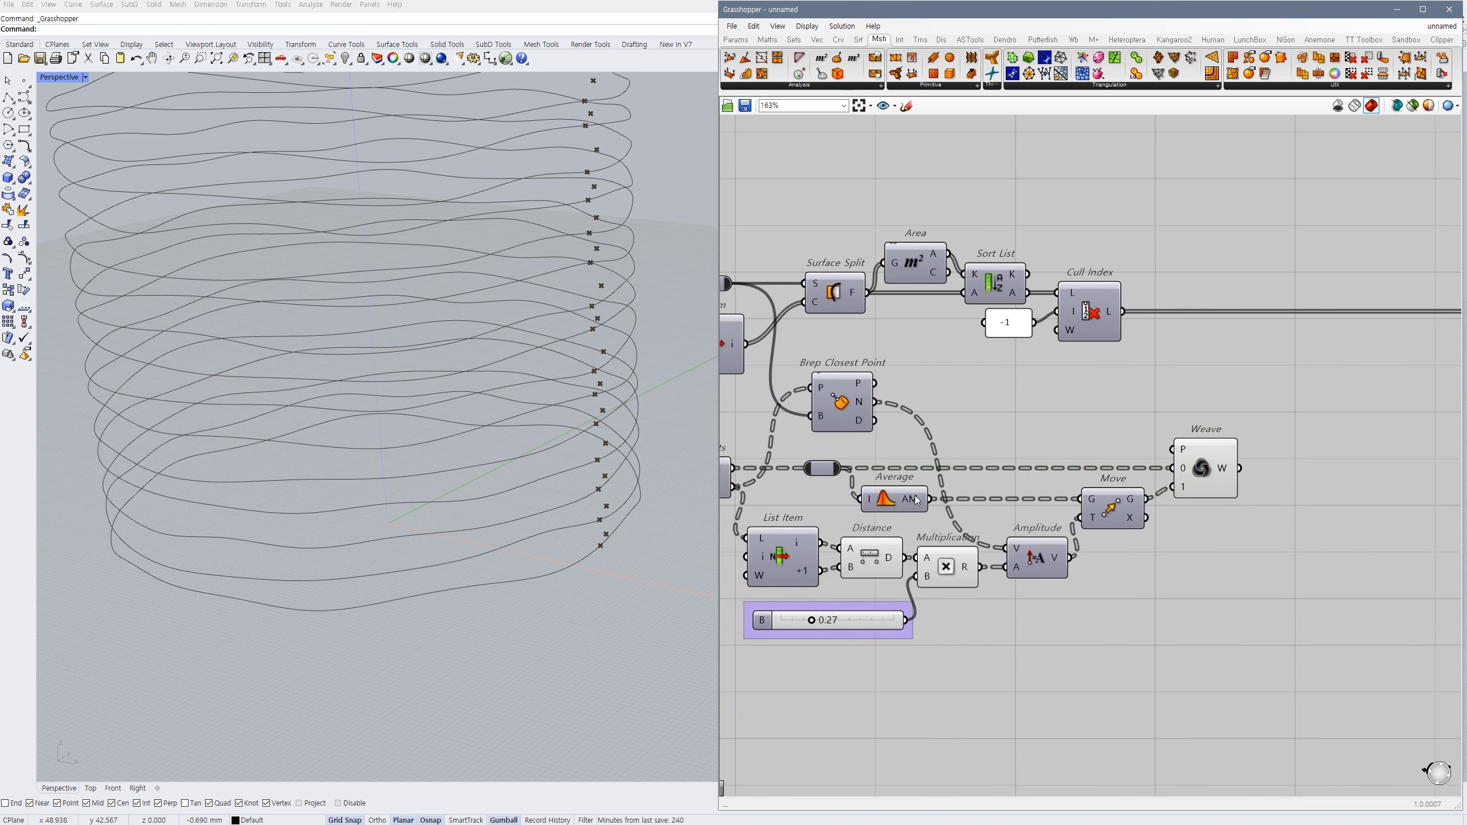
mouse_move(1088, 522)
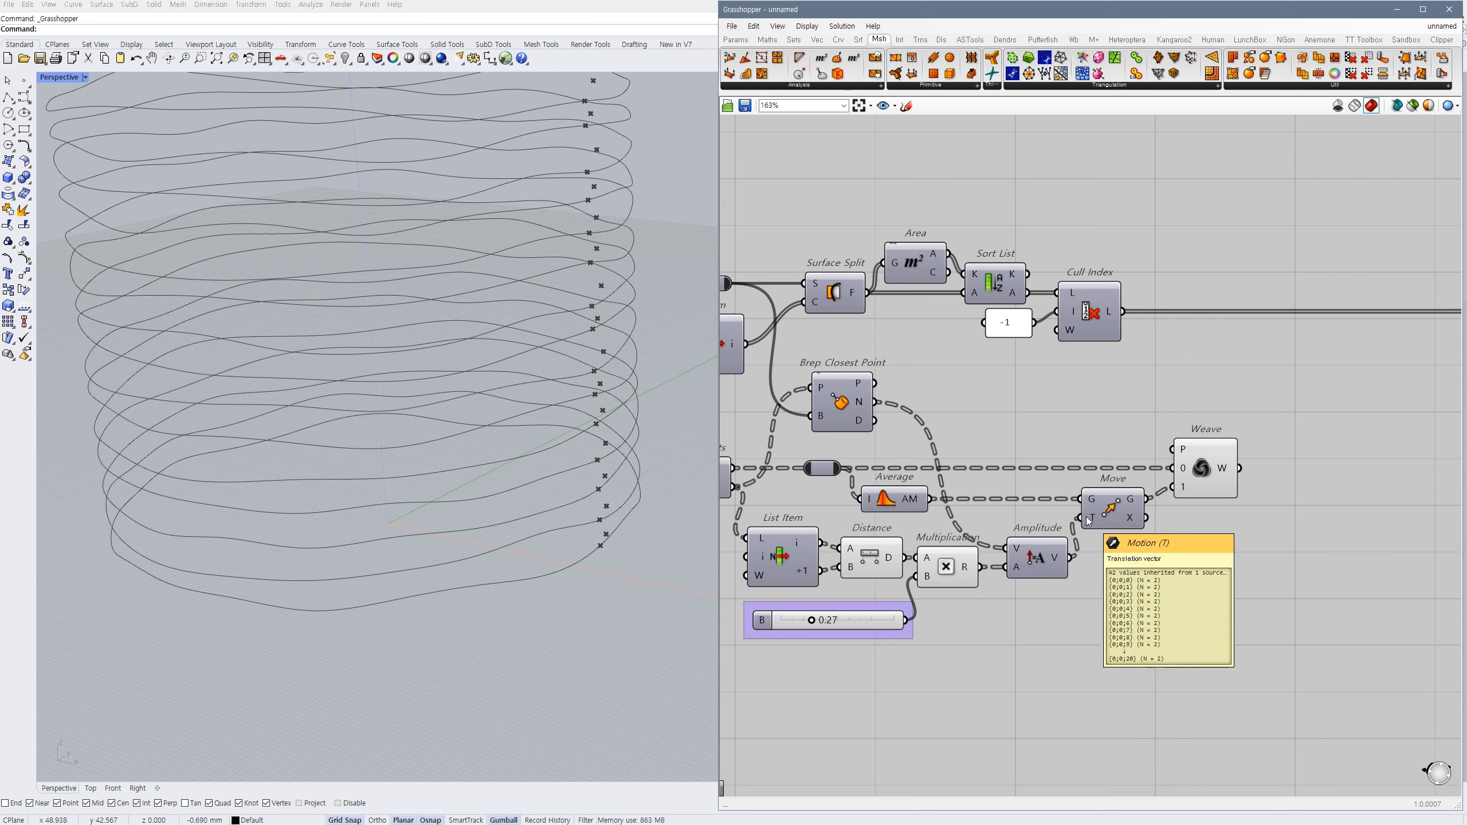
left_click(1088, 601)
left_click(845, 409)
left_click(1064, 609)
- Move the Weave, Move and Amplitude components further downstream to free space after Average and Multiplication
left_click_drag(1270, 408, 1126, 510)
left_click_drag(1119, 510, 1166, 510)
left_click(1118, 572)
left_click_drag(1034, 560, 1064, 561)
left_click(1027, 601)
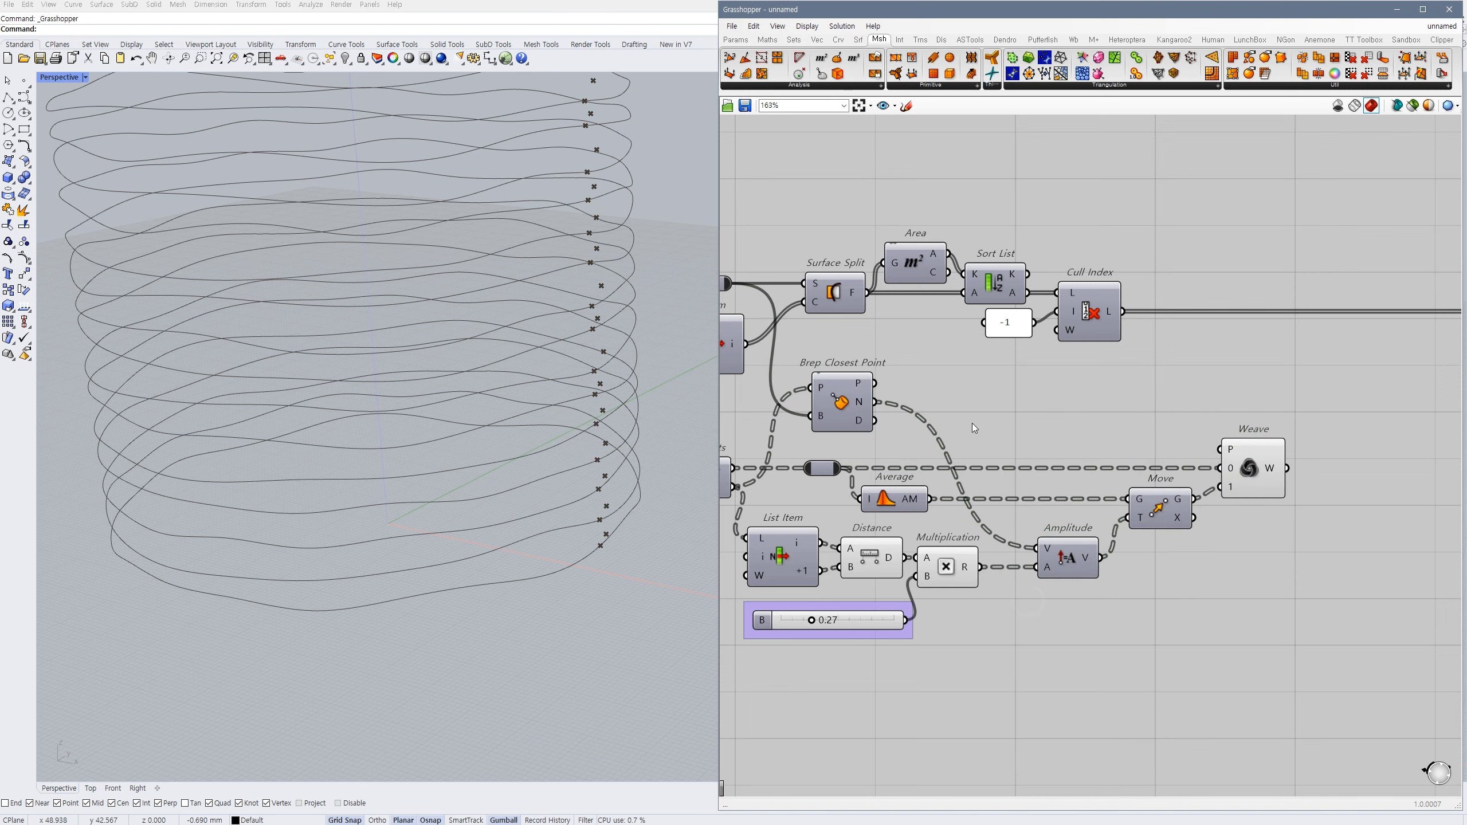
- Move Brep Closest Point downstream of Average and supply its point input from the Average output instead of End Points
right_click_drag(972, 423, 1074, 443)
left_click_drag(947, 431, 1077, 441)
right_click_drag(1226, 393, 1214, 400)
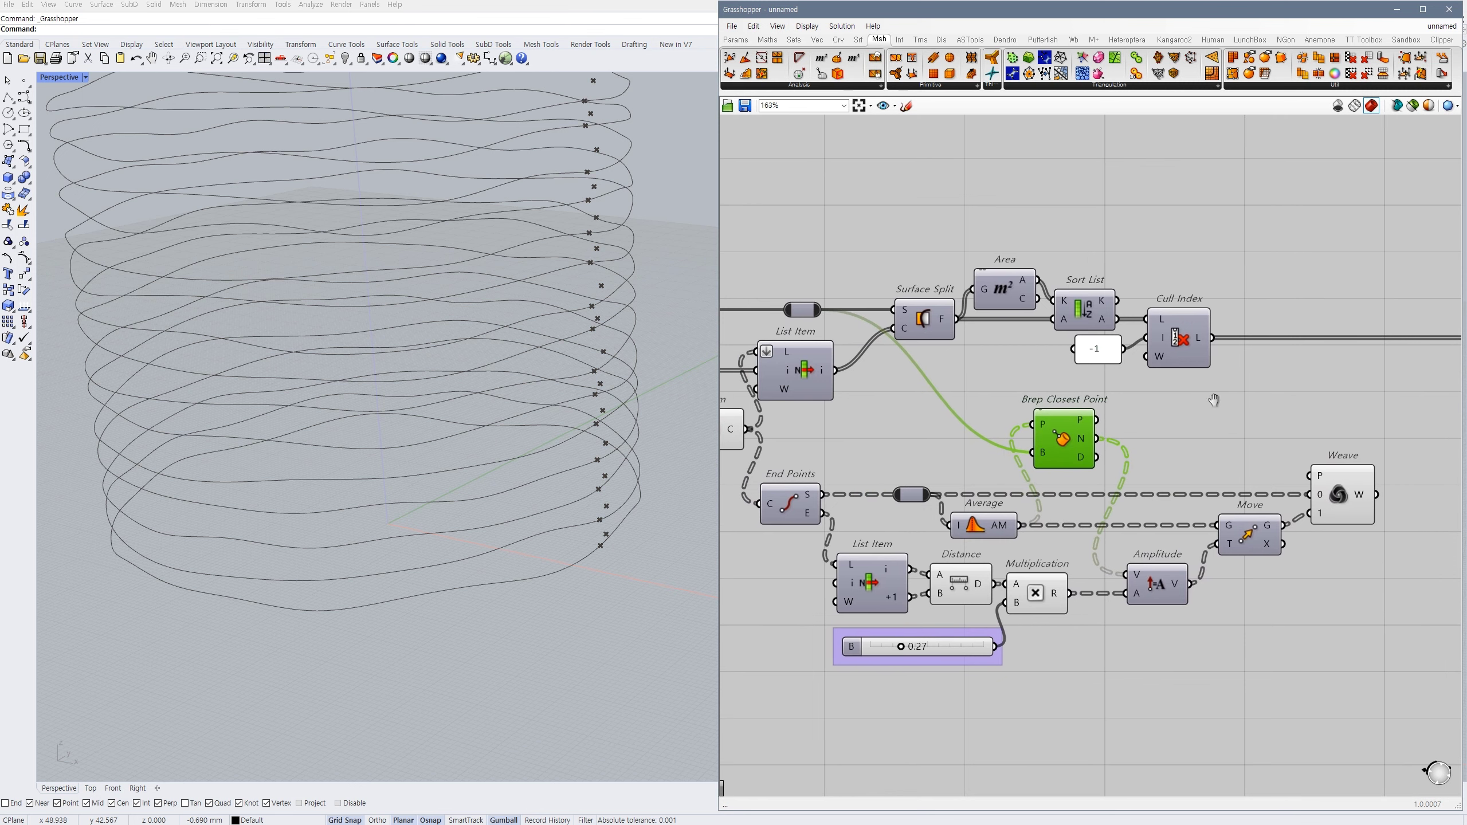
- Tidy the layout by shifting the relay, Average, Brep Closest Point, Amplitude, Move and Weave closer together
left_click_drag(909, 498, 865, 498)
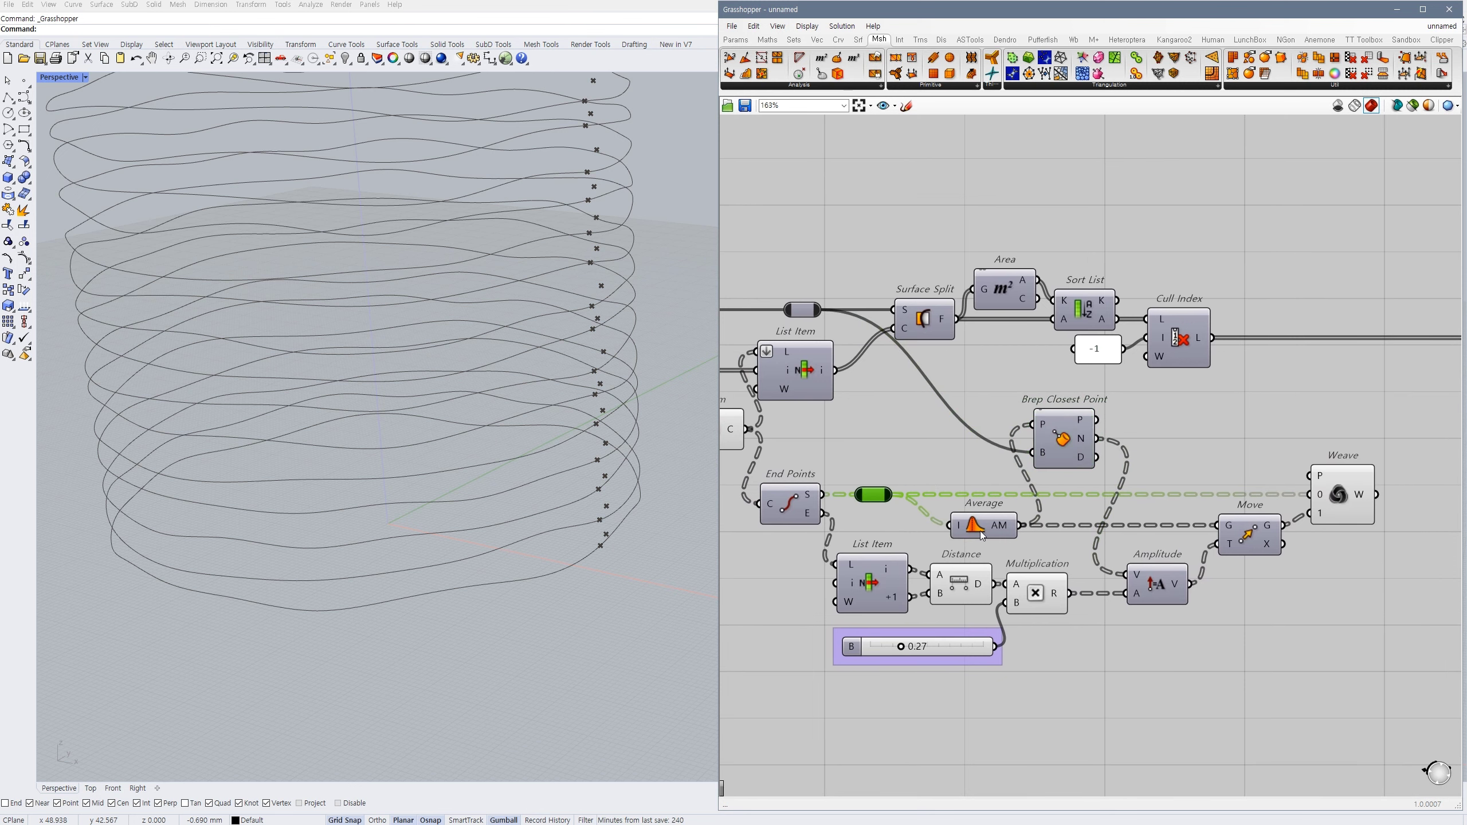
left_click_drag(982, 536, 944, 530)
left_click_drag(1068, 465, 1027, 457)
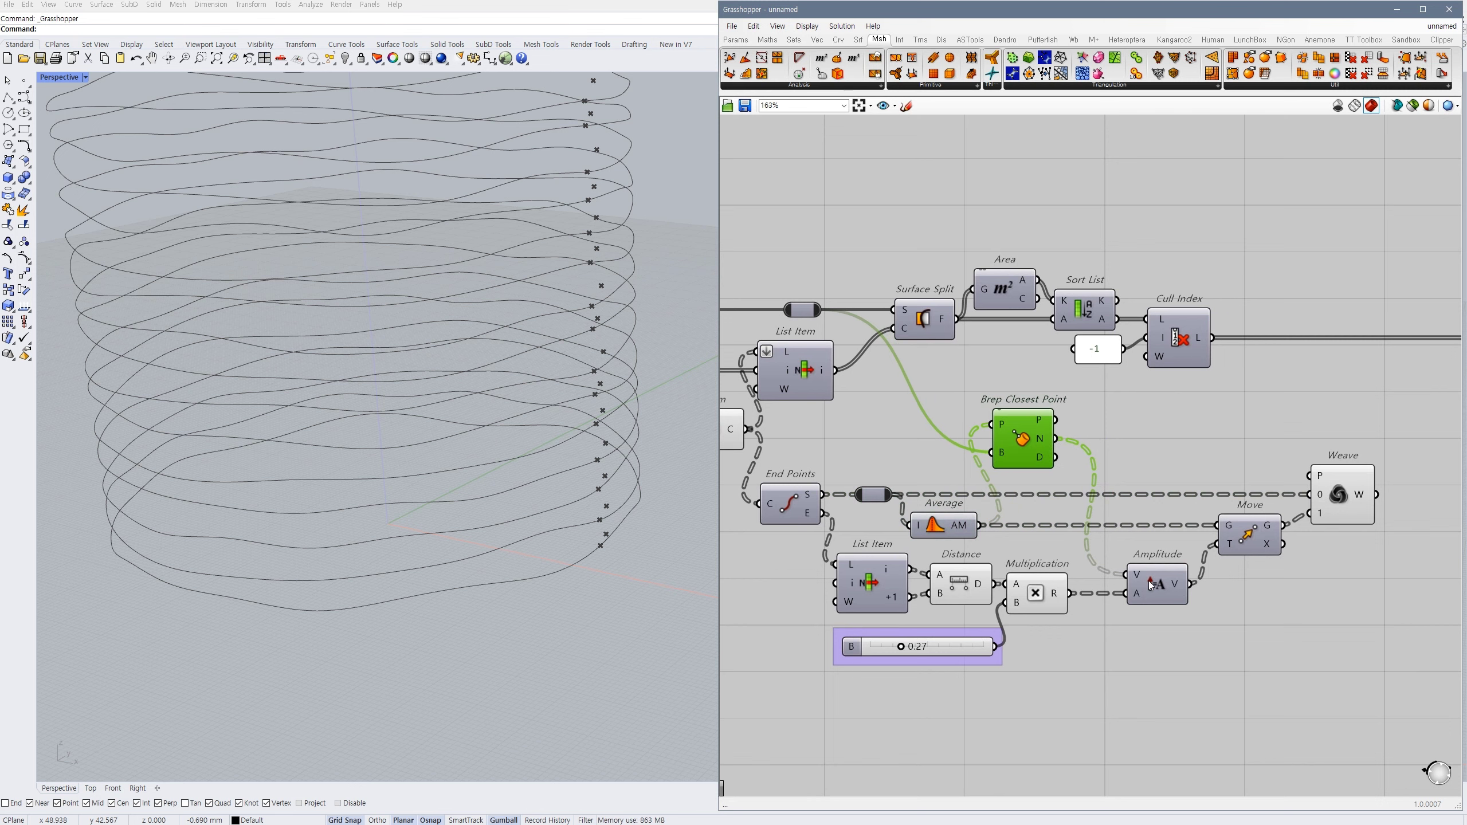
left_click_drag(1151, 586, 1121, 586)
left_click_drag(1248, 535, 1197, 535)
left_click_drag(1340, 497, 1276, 500)
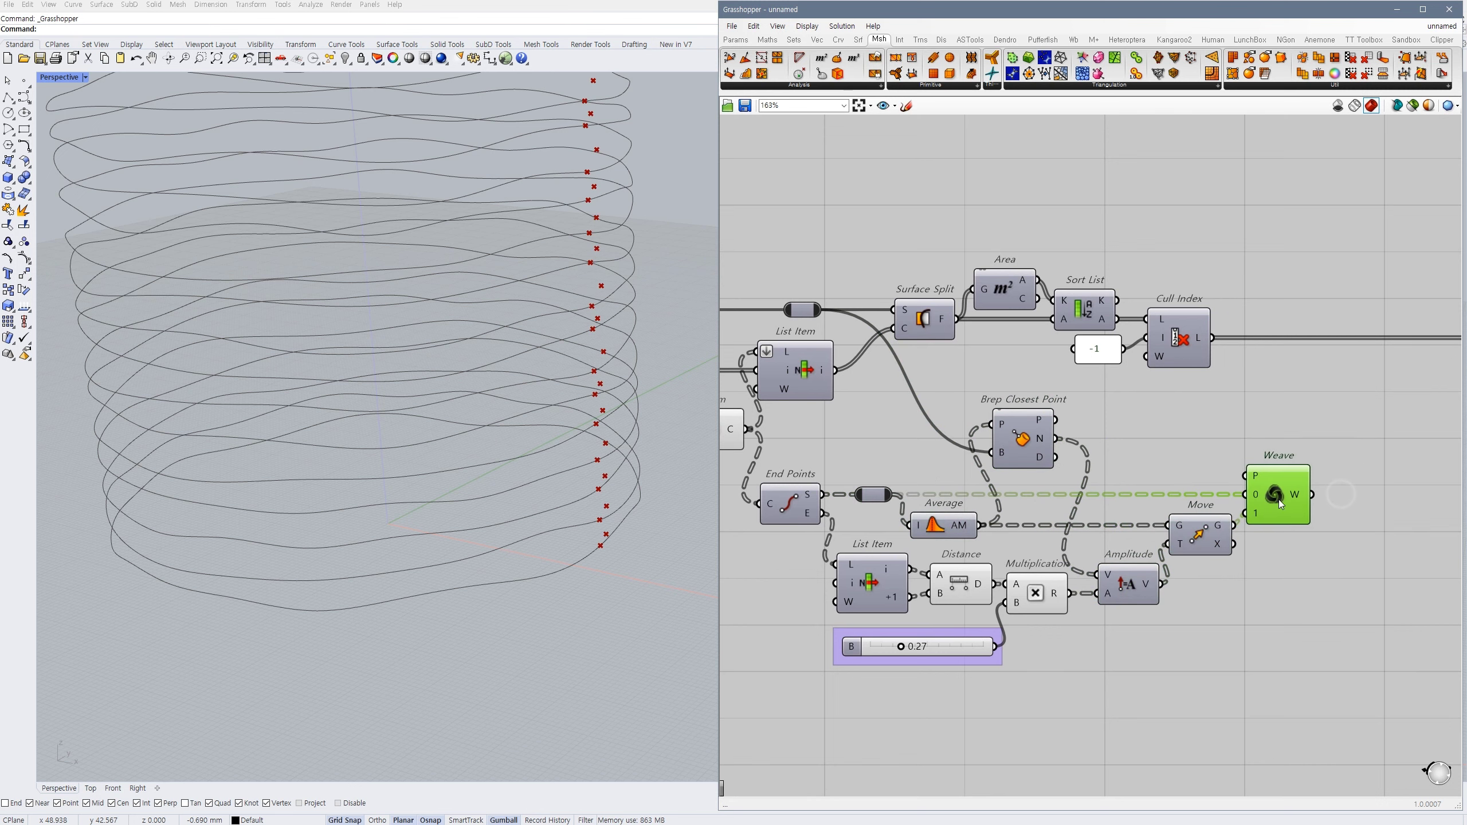
- Add a Nurbs Curve component with the Weave result as its vertices, and inspect the resulting curves up close
right_click_drag(1375, 494, 1139, 496)
double_click(1166, 507)
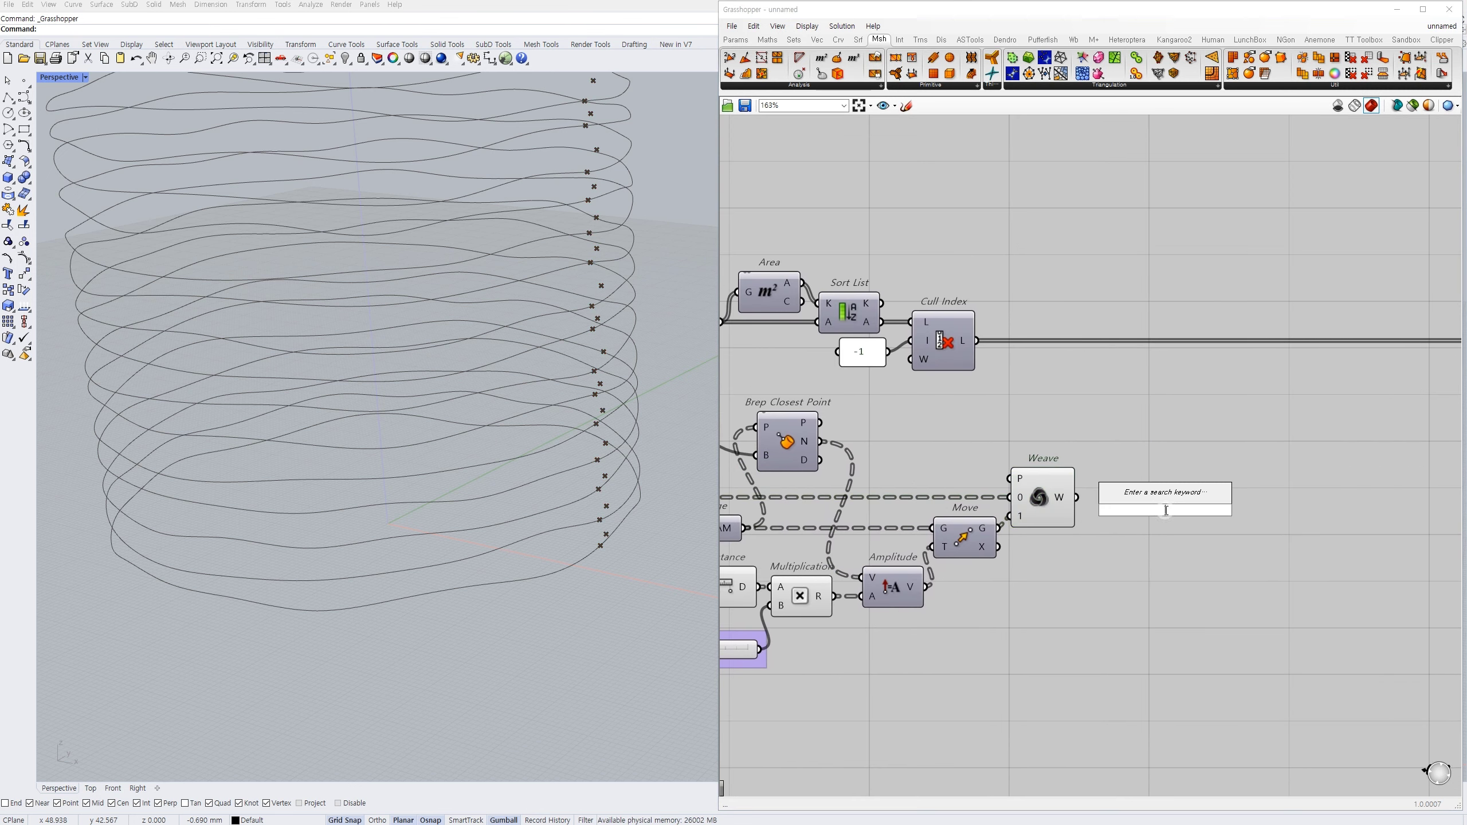
type("nurb")
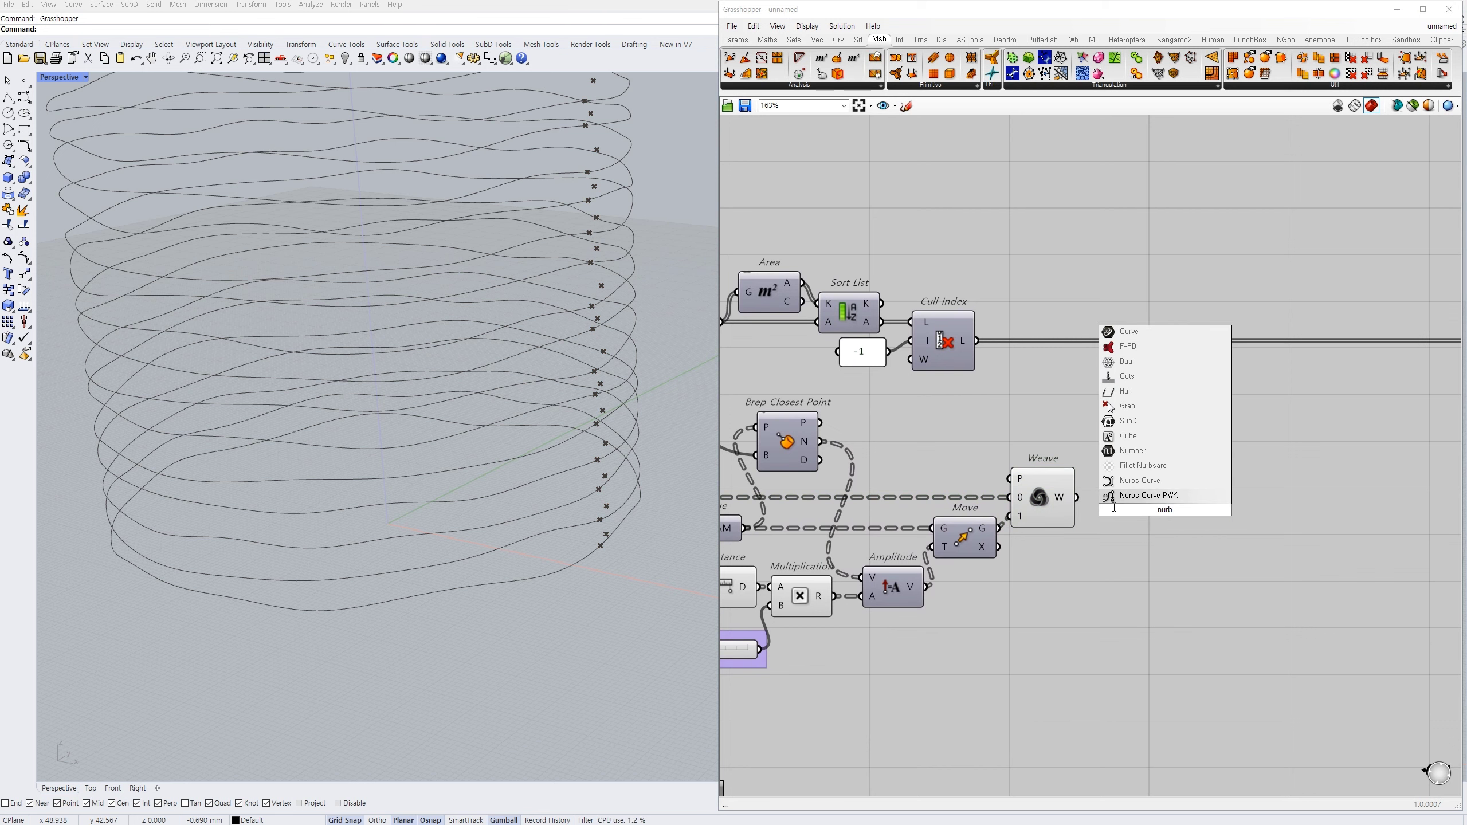
left_click(1133, 485)
left_click_drag(1135, 492, 1077, 497)
left_click_drag(1169, 511, 1135, 517)
scroll(600, 559, "up", 4)
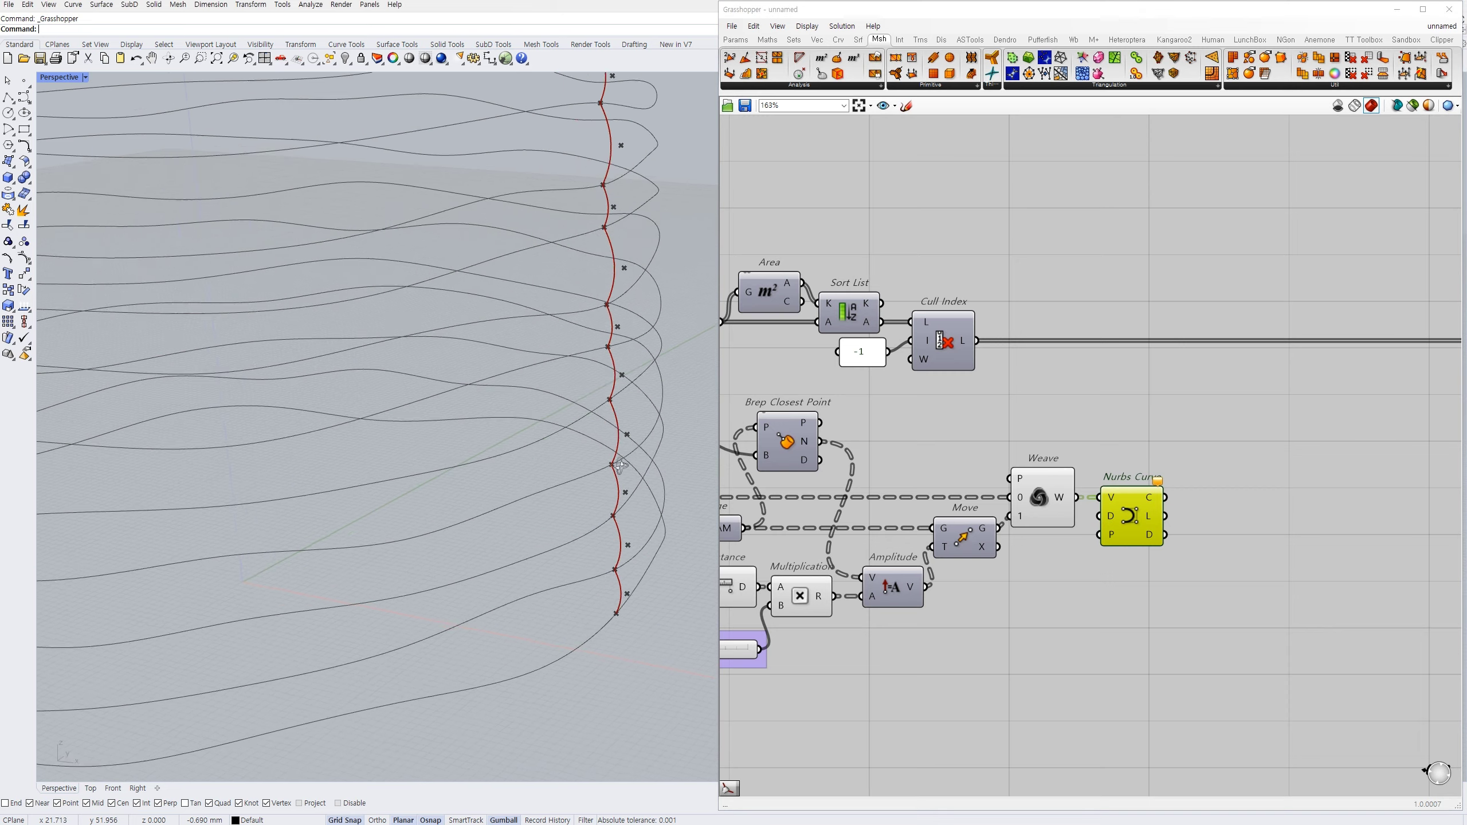
scroll(601, 491, "up", 2)
scroll(593, 486, "up", 2)
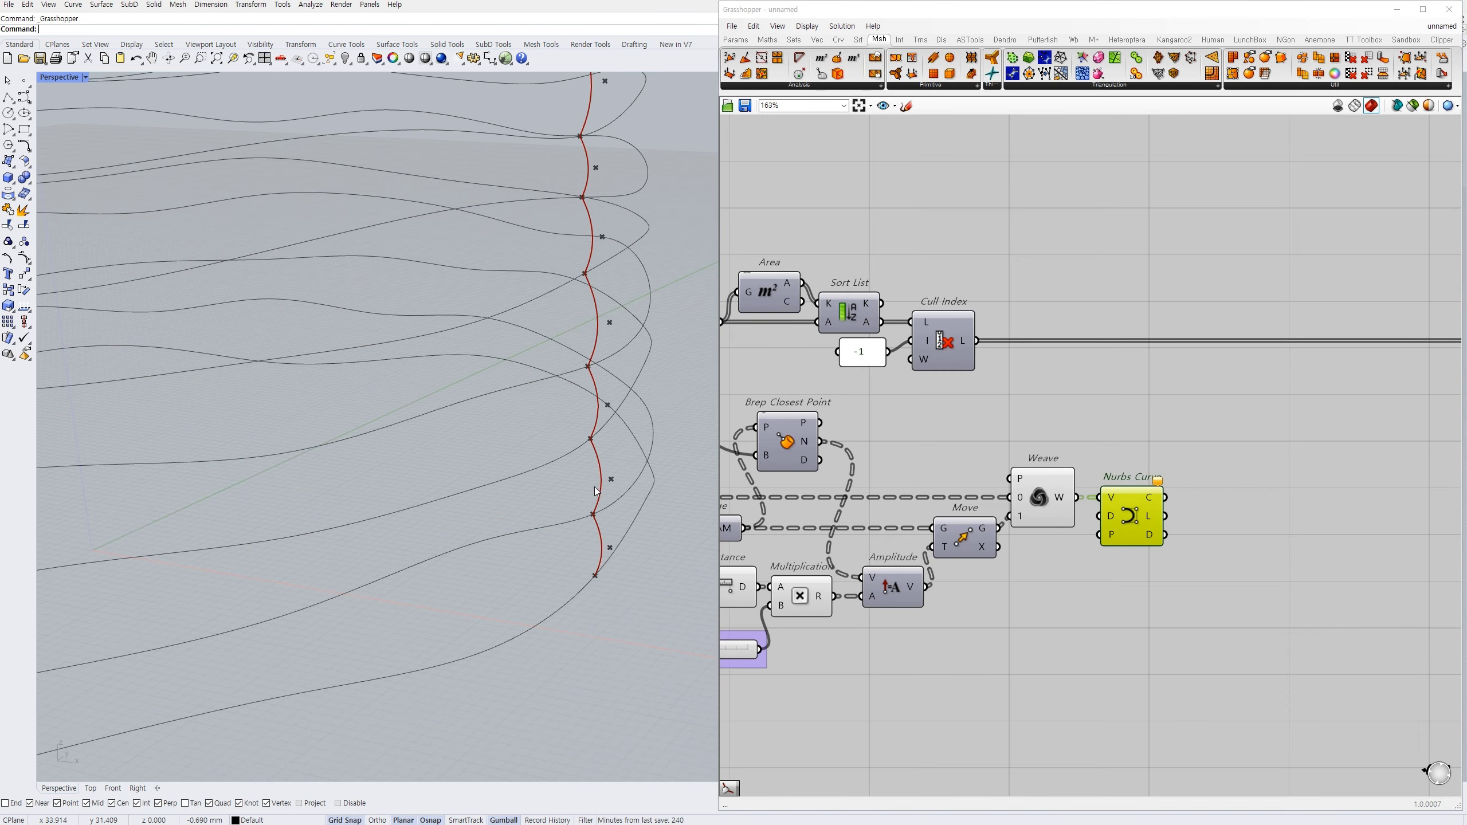
- Move the grouped offset factor slider away from Multiplication, beneath the lower List Item
right_click_drag(800, 523, 1019, 498)
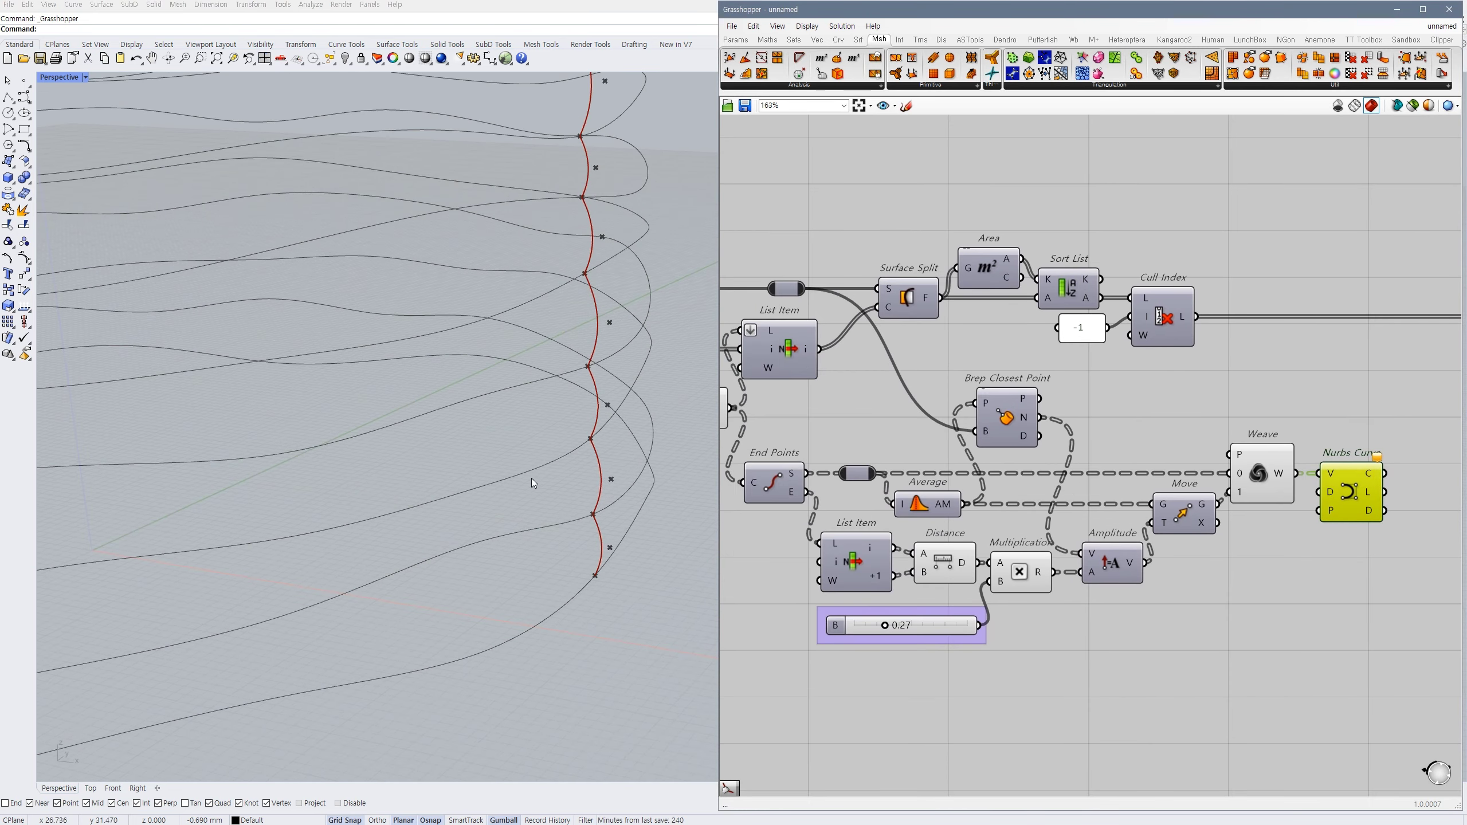
right_click_drag(965, 602, 1054, 560)
left_click_drag(1037, 582, 963, 610)
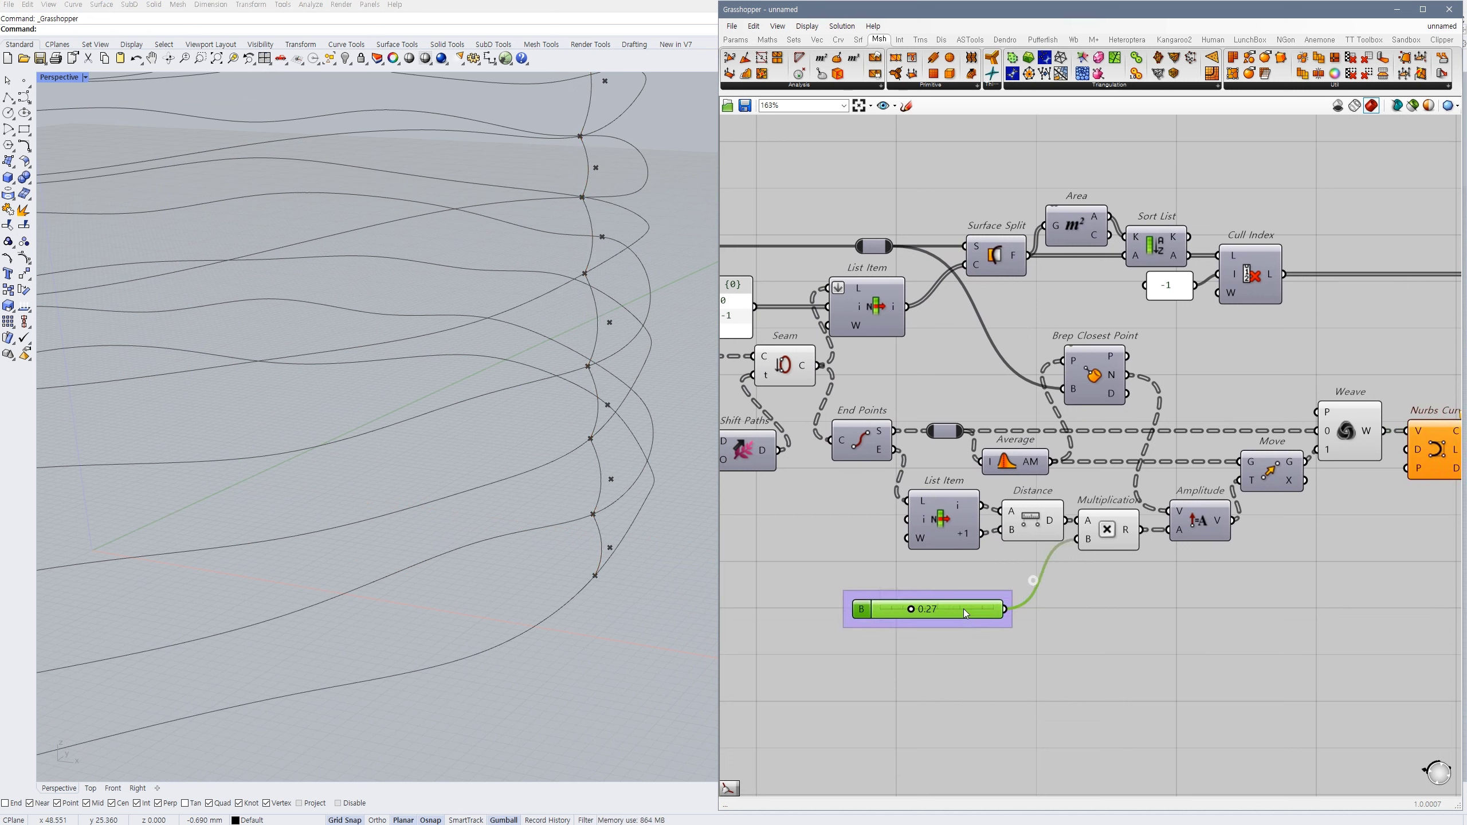
- Insert a Negative component between the offset factor slider and Multiplication's B input, and line it up with the slider
double_click(1048, 610)
type("nega")
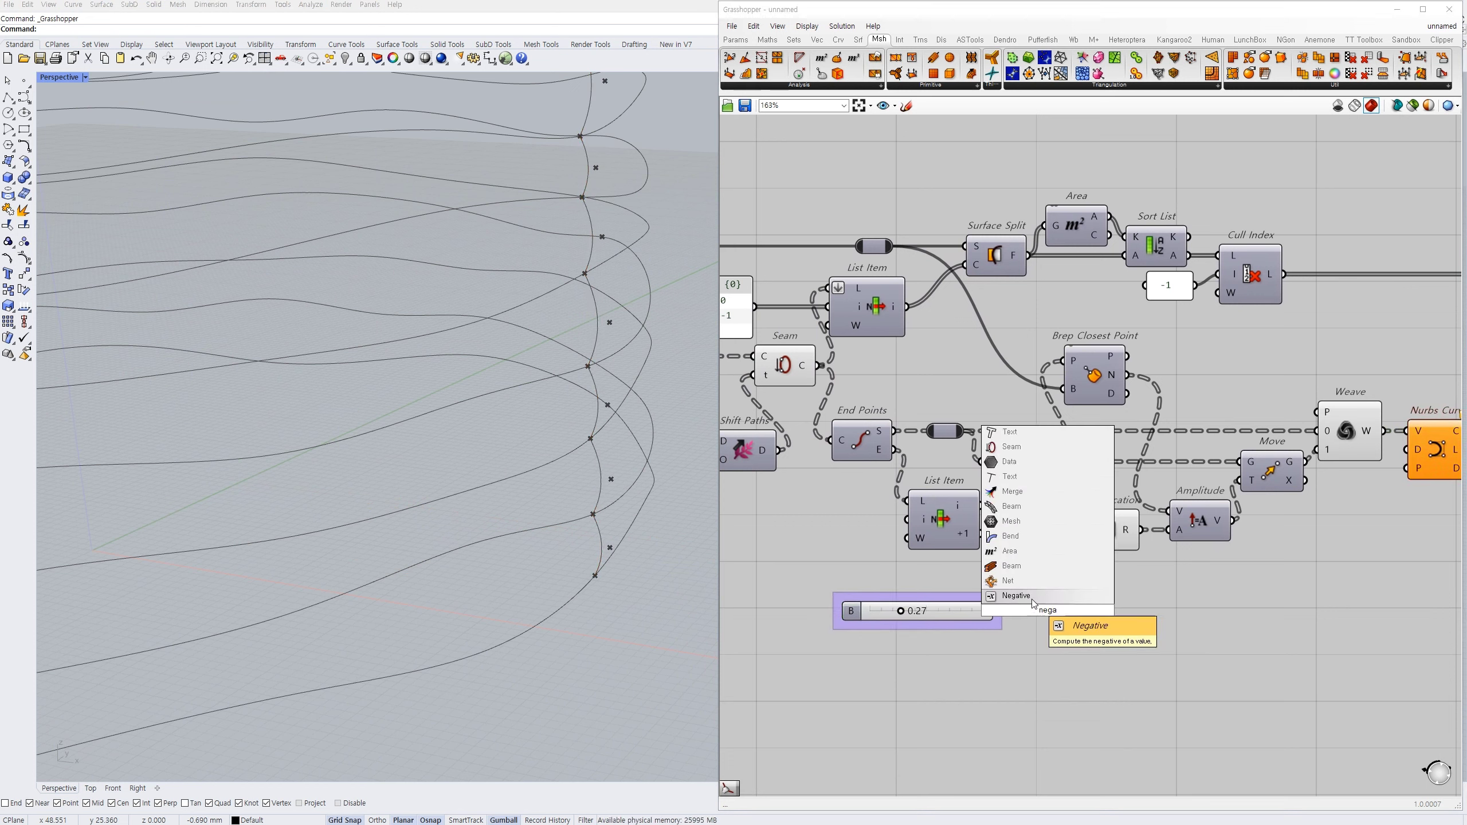
left_click(1036, 594)
left_click_drag(1034, 613, 1078, 611)
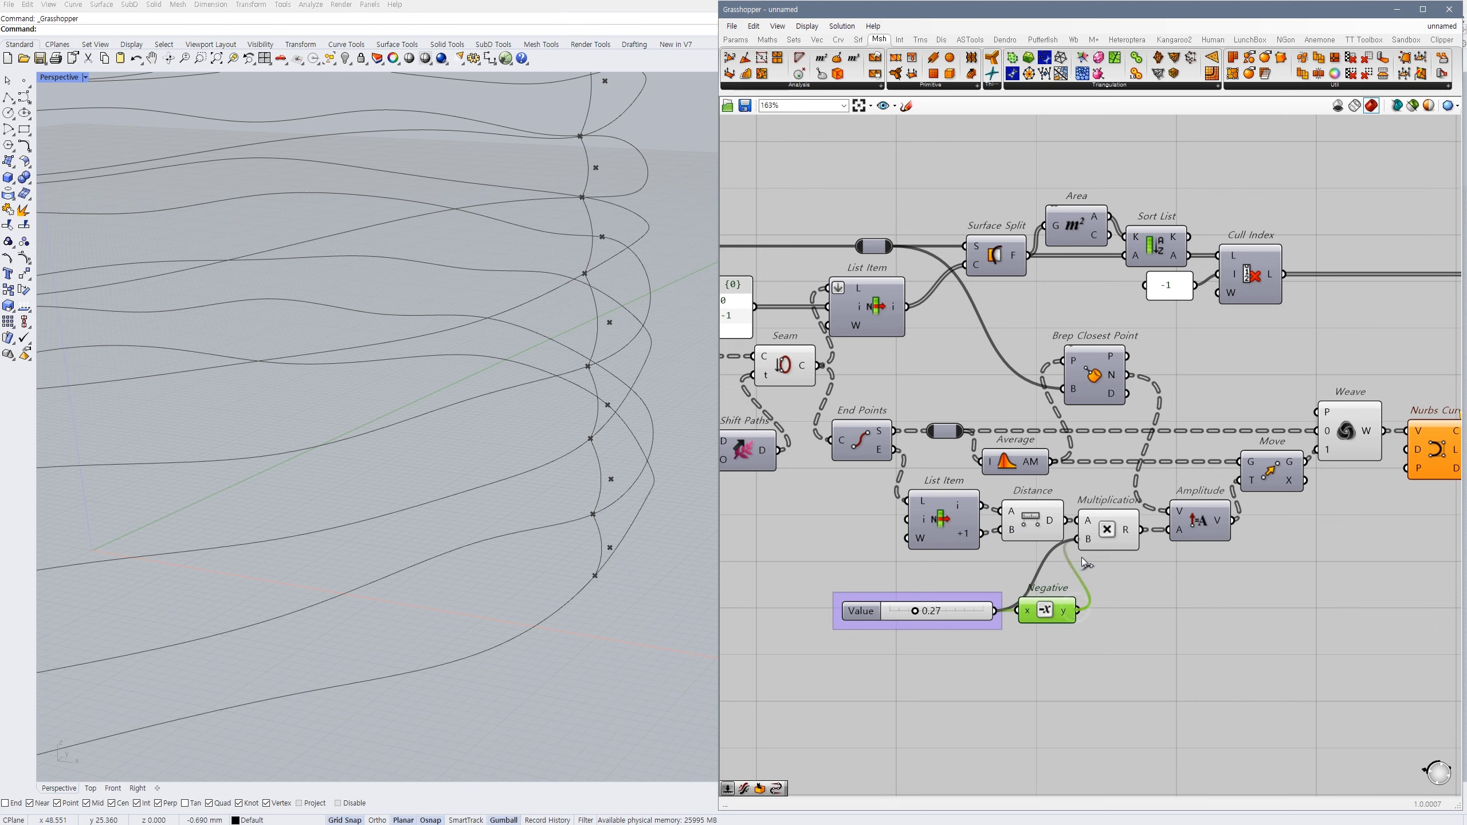
left_click(1131, 596)
left_click_drag(975, 614, 964, 609)
left_click_drag(1053, 609, 1046, 606)
left_click(1048, 634)
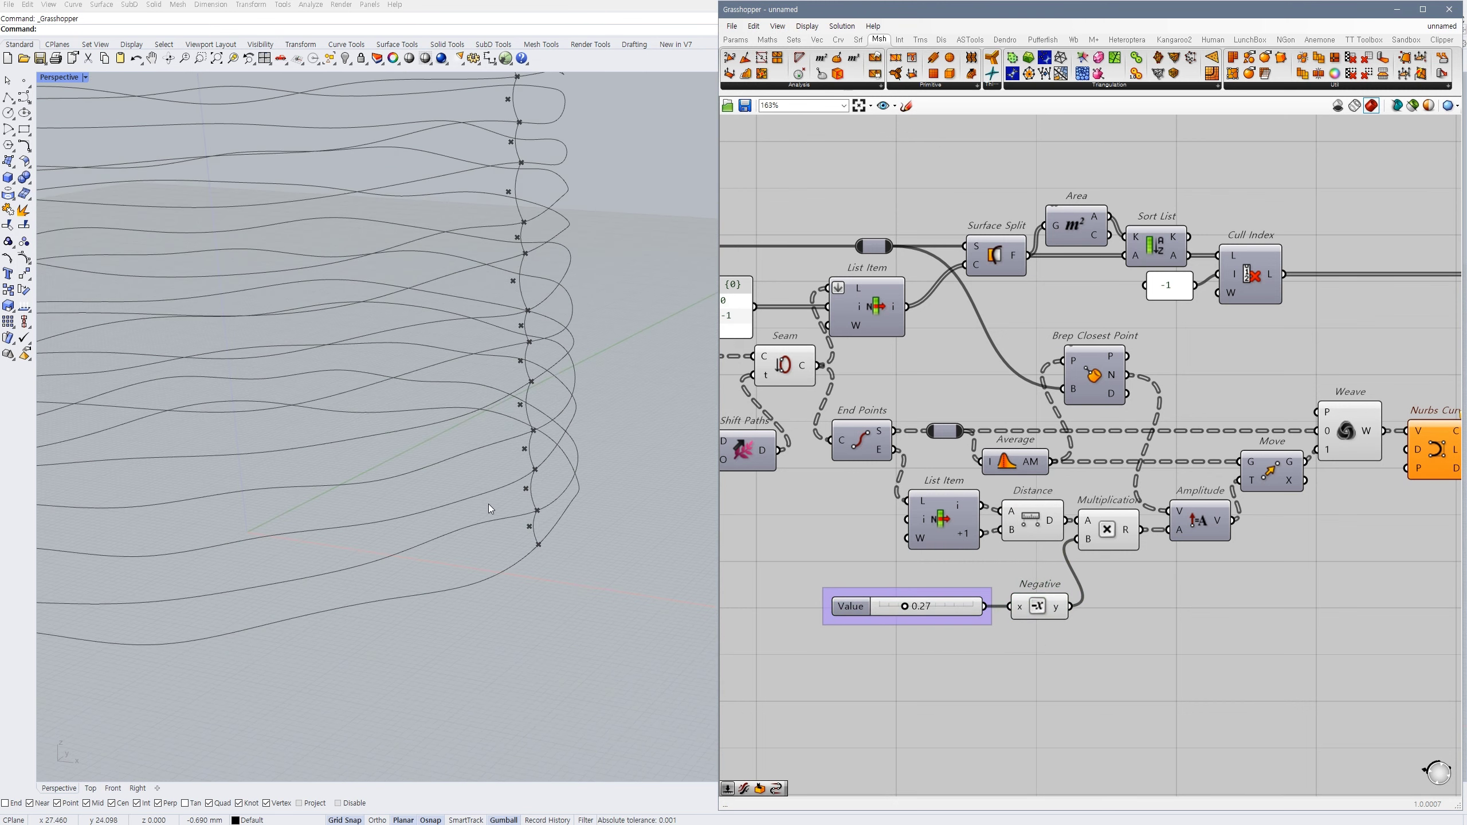
- Set the Nurbs Curve degree to 2 with a panel placed between Weave and Nurbs Curve, and check the curves
right_click_drag(1191, 497, 1094, 502)
left_click(1253, 442)
right_click_drag(1241, 534, 1053, 544)
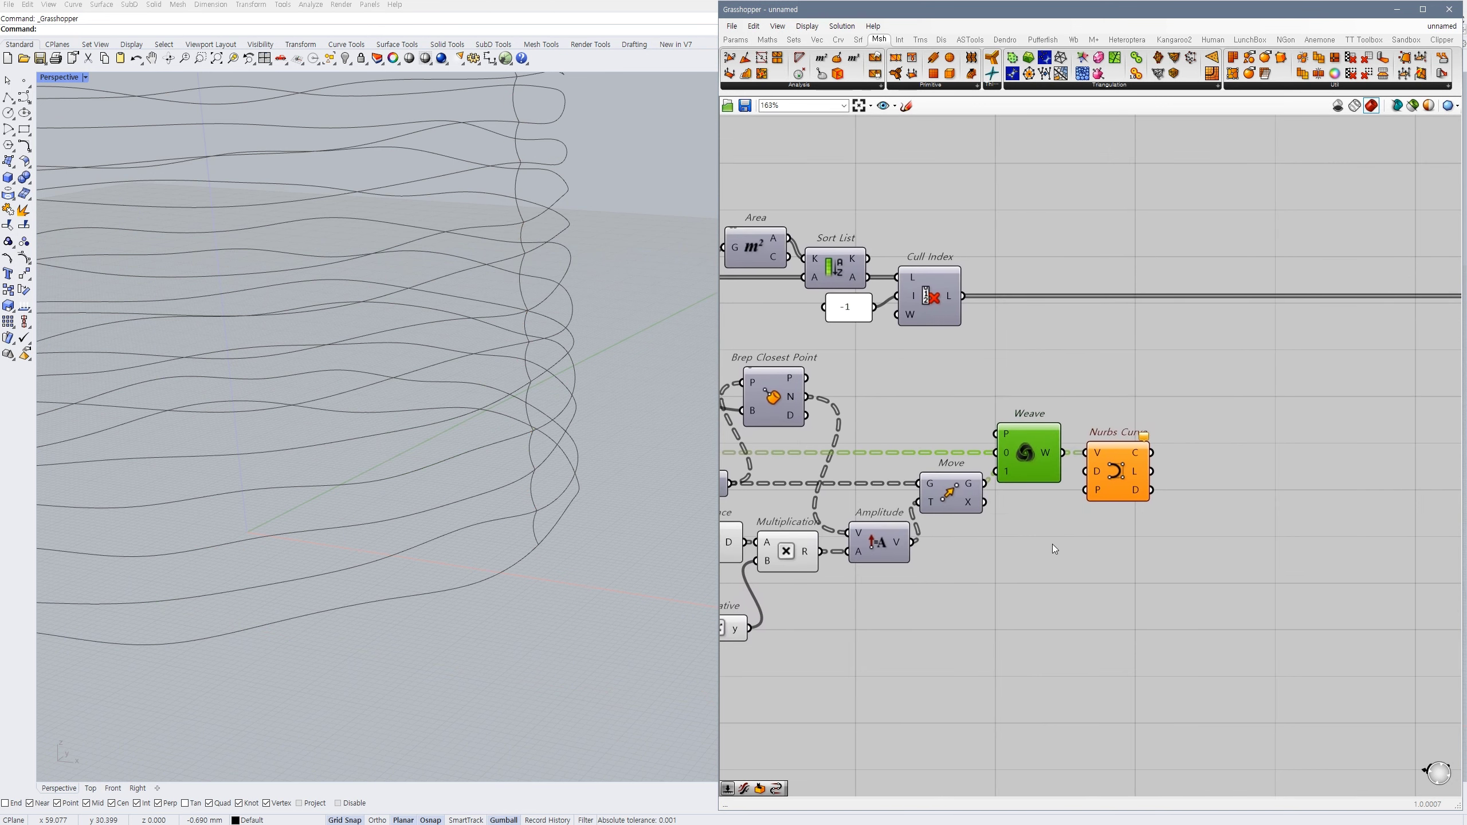
left_click(1116, 477)
scroll(1110, 474, "up", 2)
double_click(1077, 523)
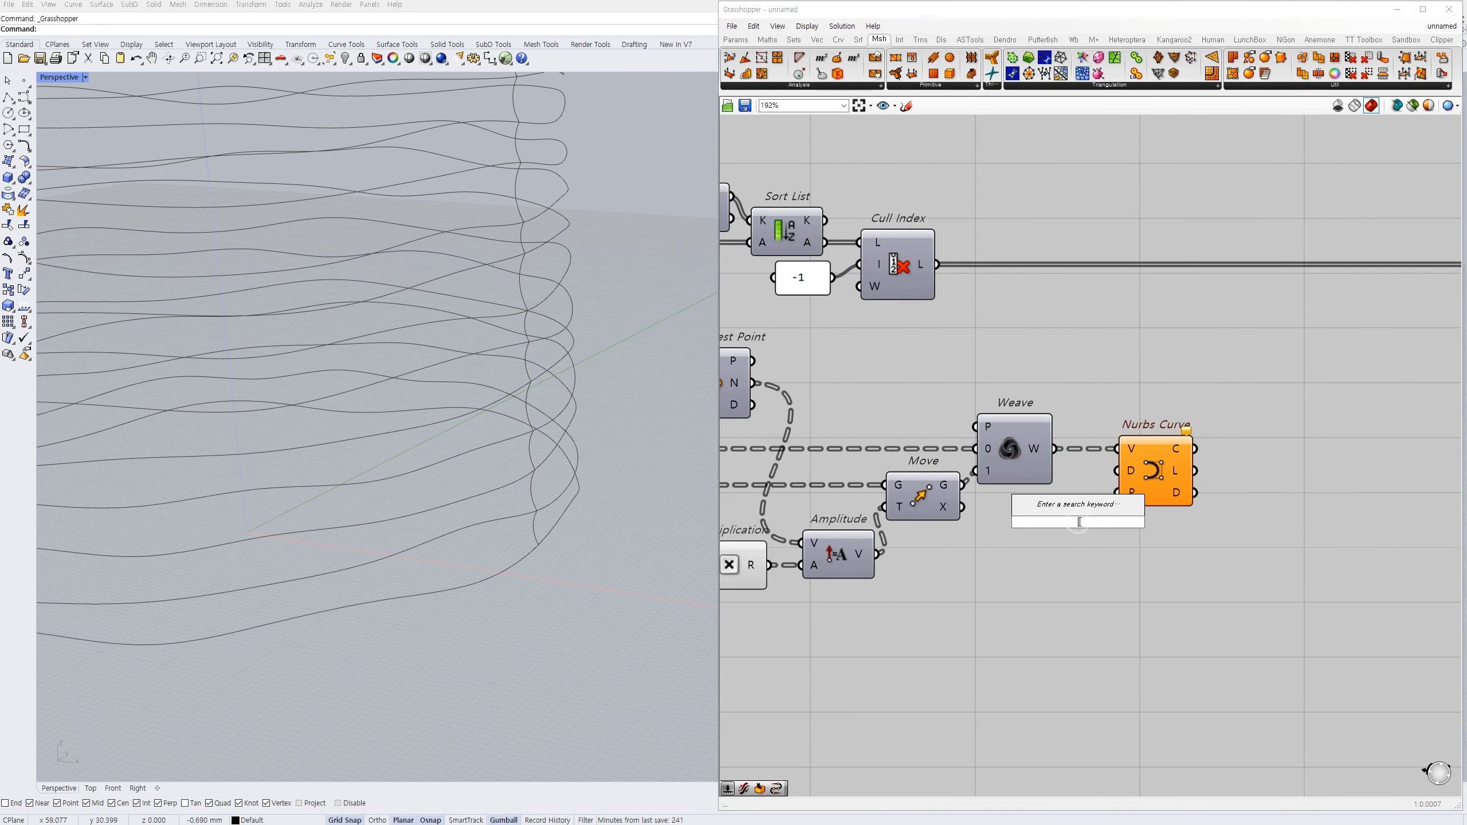
type("2")
key("Return")
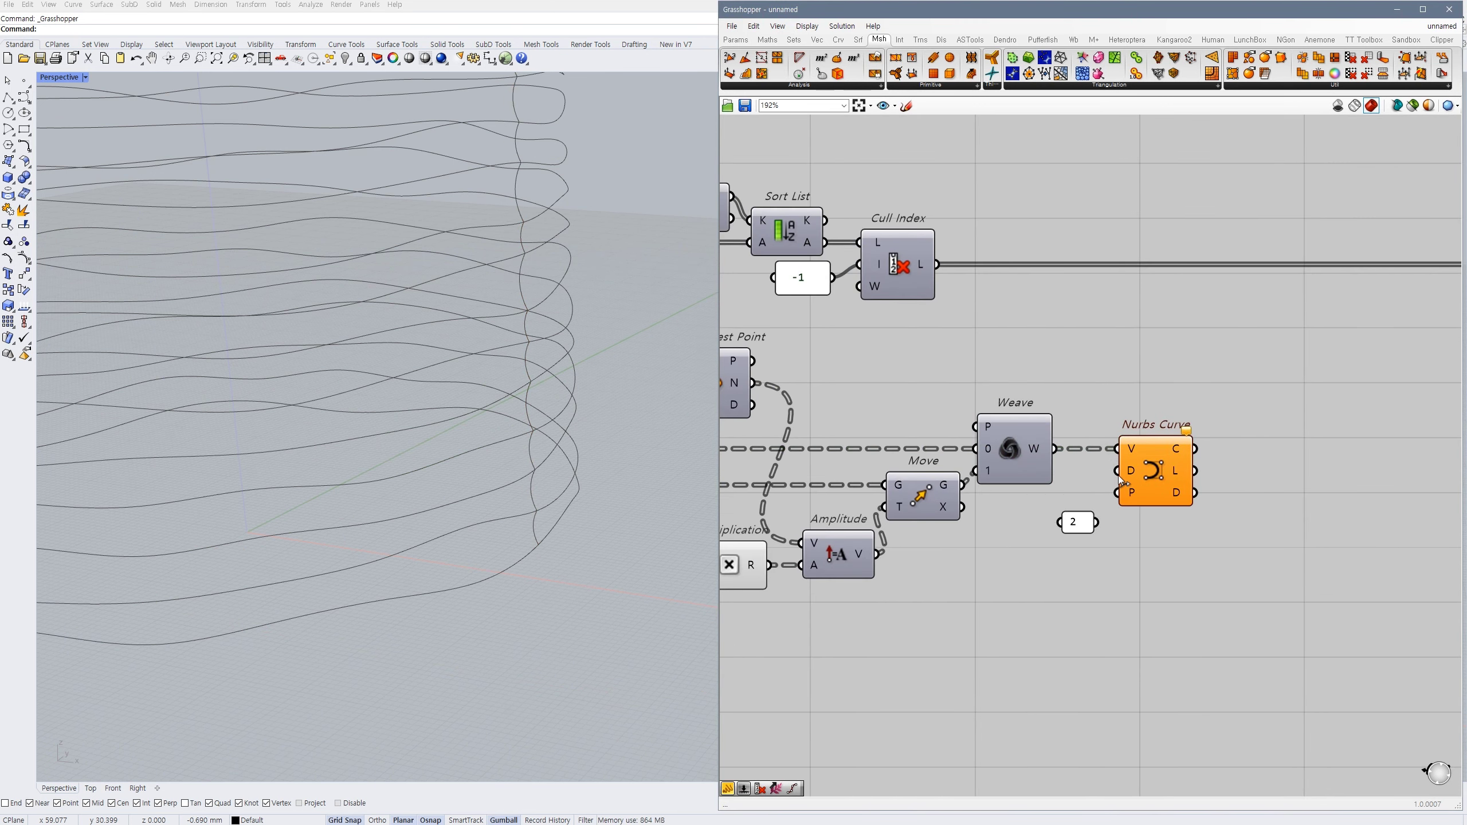
left_click_drag(1117, 471, 1096, 523)
left_click_drag(1162, 478, 1195, 478)
left_click_drag(1085, 468, 1095, 468)
left_click(1175, 463)
scroll(601, 546, "down", 4)
right_click_drag(610, 532, 636, 535)
left_click(1131, 570)
- Add a Length component below Nurbs Curve and supply it with the Nurbs Curve output
right_click_drag(1243, 586, 1171, 559)
double_click(1150, 478)
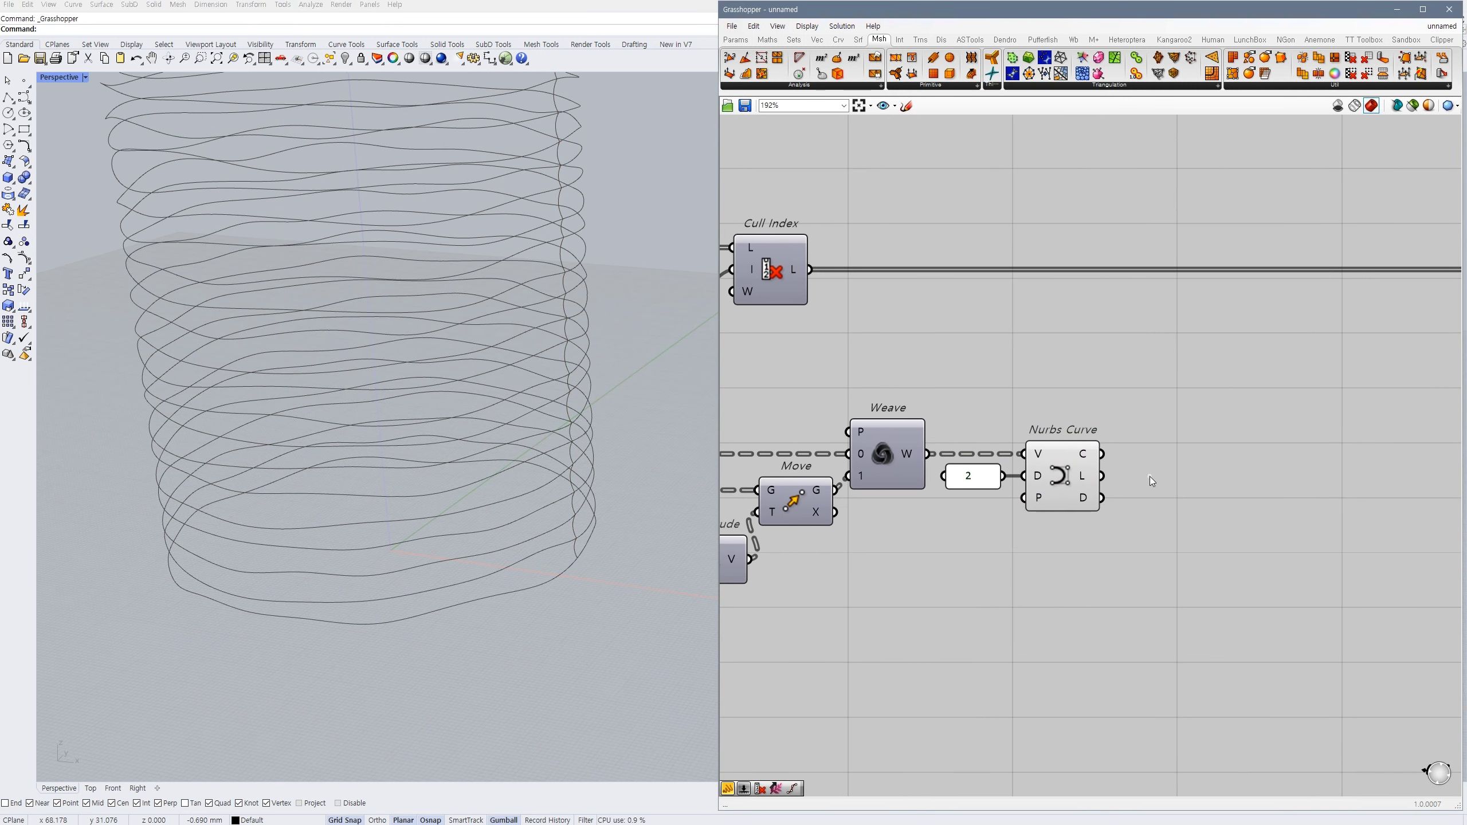
left_click(1139, 505)
double_click(1156, 486)
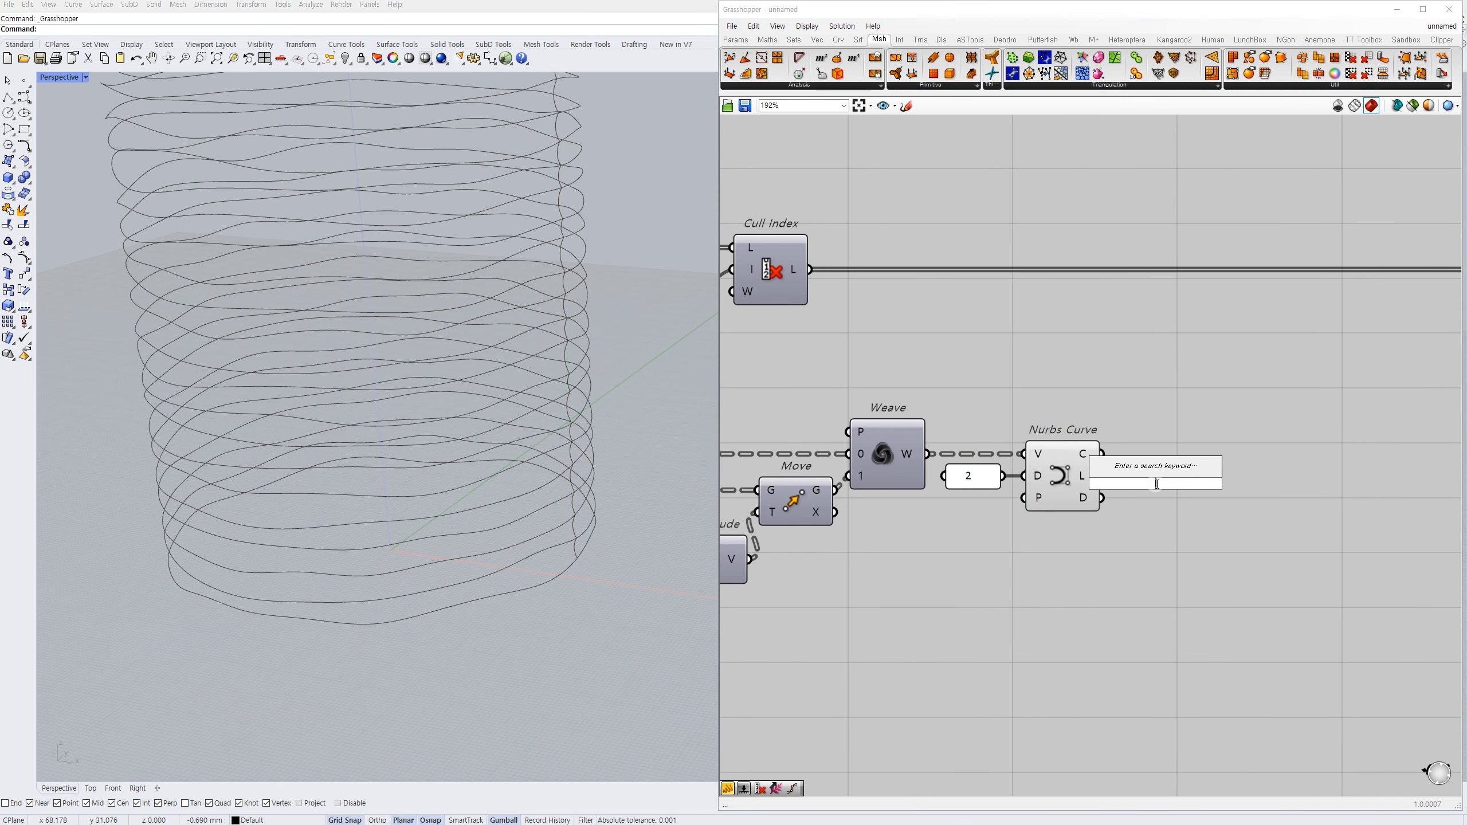
type("length")
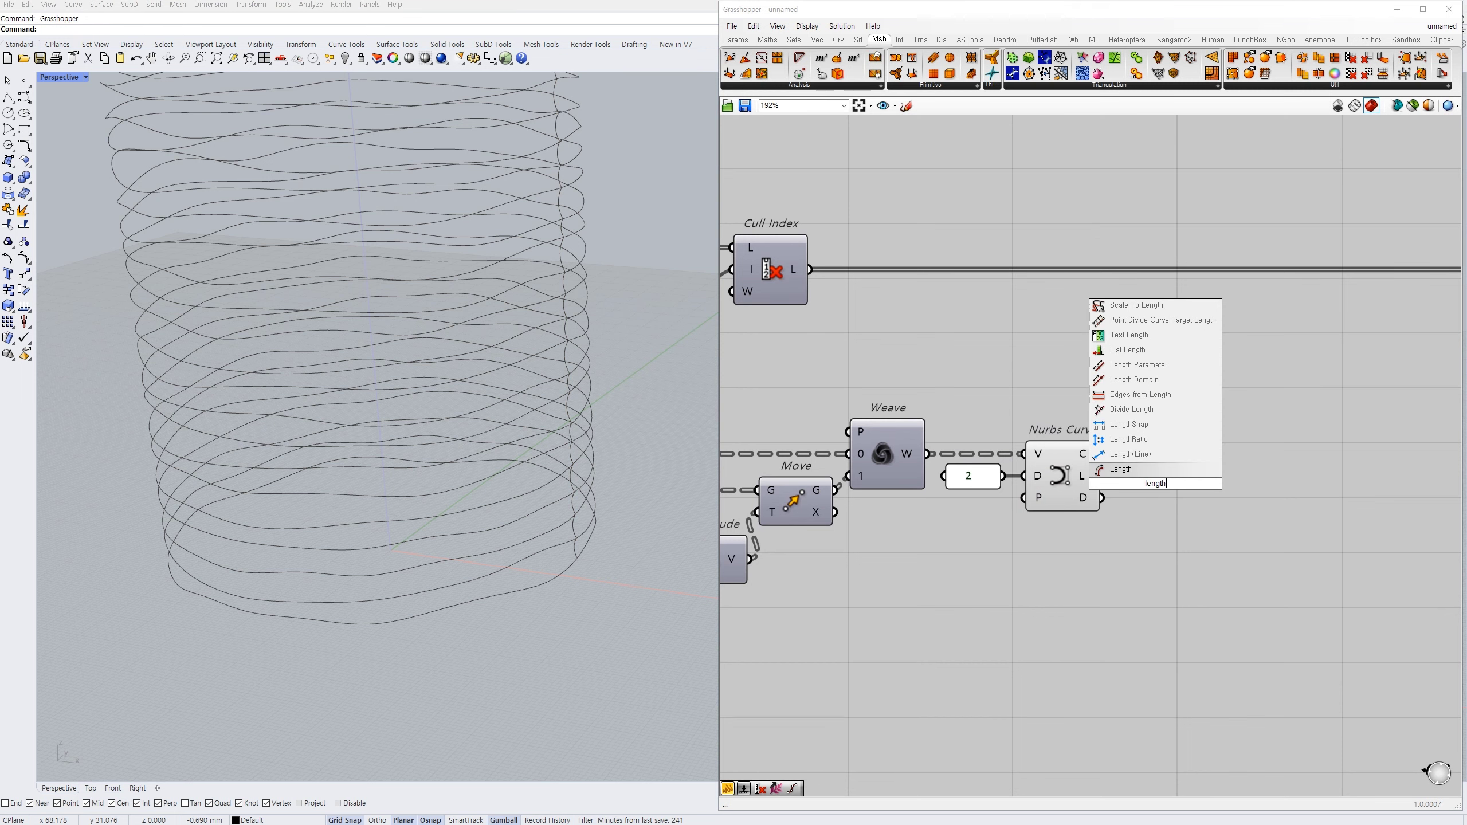
left_click(1156, 469)
left_click_drag(1149, 489, 1147, 556)
left_click_drag(1102, 454, 1139, 590)
- Add a Multiplication component after Length and feed the curve length into its A input
right_click_drag(1227, 552, 1052, 490)
scroll(1052, 490, "down", 1)
double_click(1054, 507)
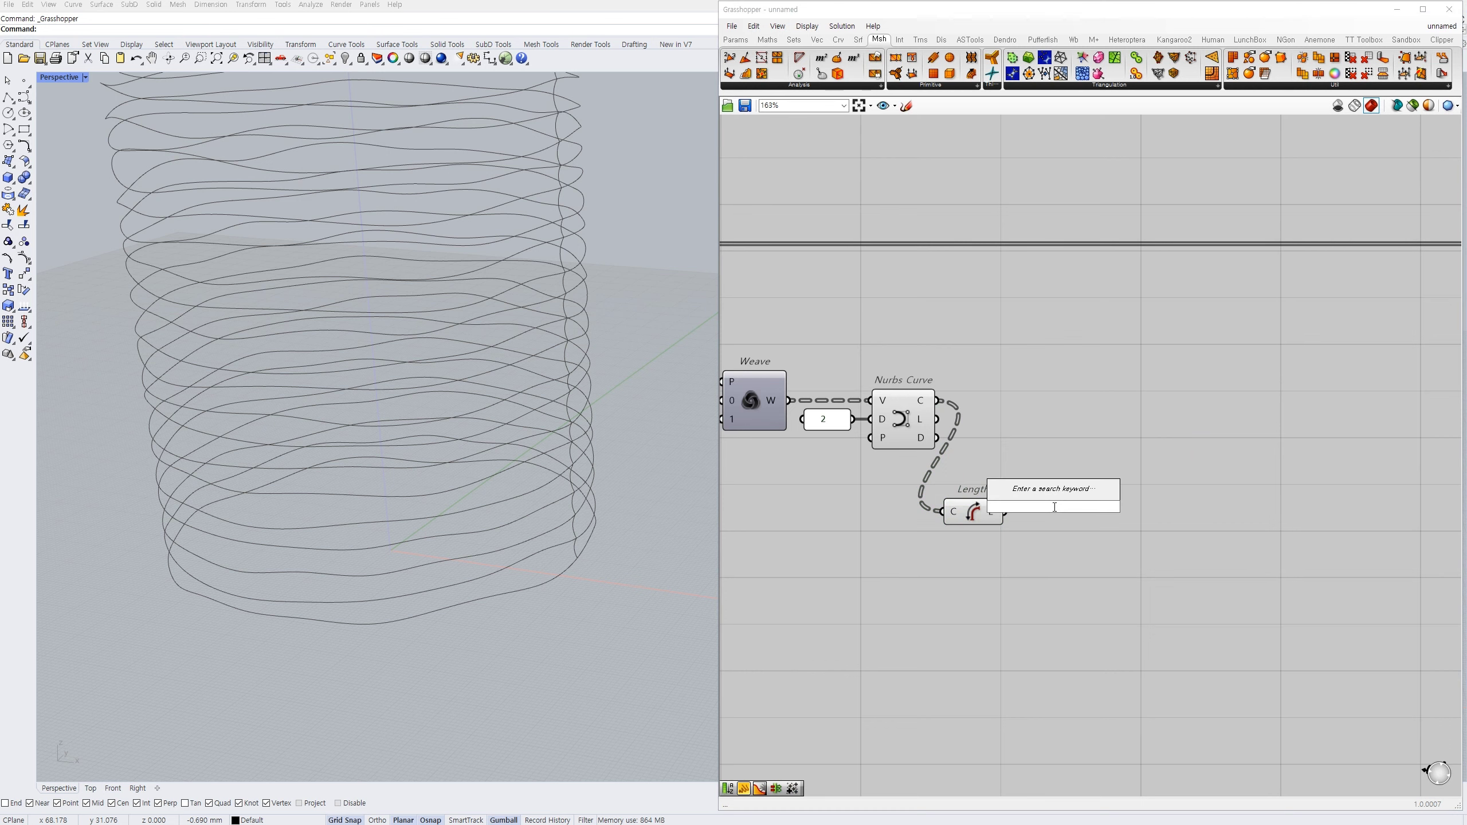
type("*")
key("Return")
left_click_drag(1023, 498, 1005, 516)
left_click(999, 590)
- Create a number slider ranging from 0 to 0.50, connect it to the new Multiplication's B input and set it to 0.16
scroll(584, 497, "up", 5)
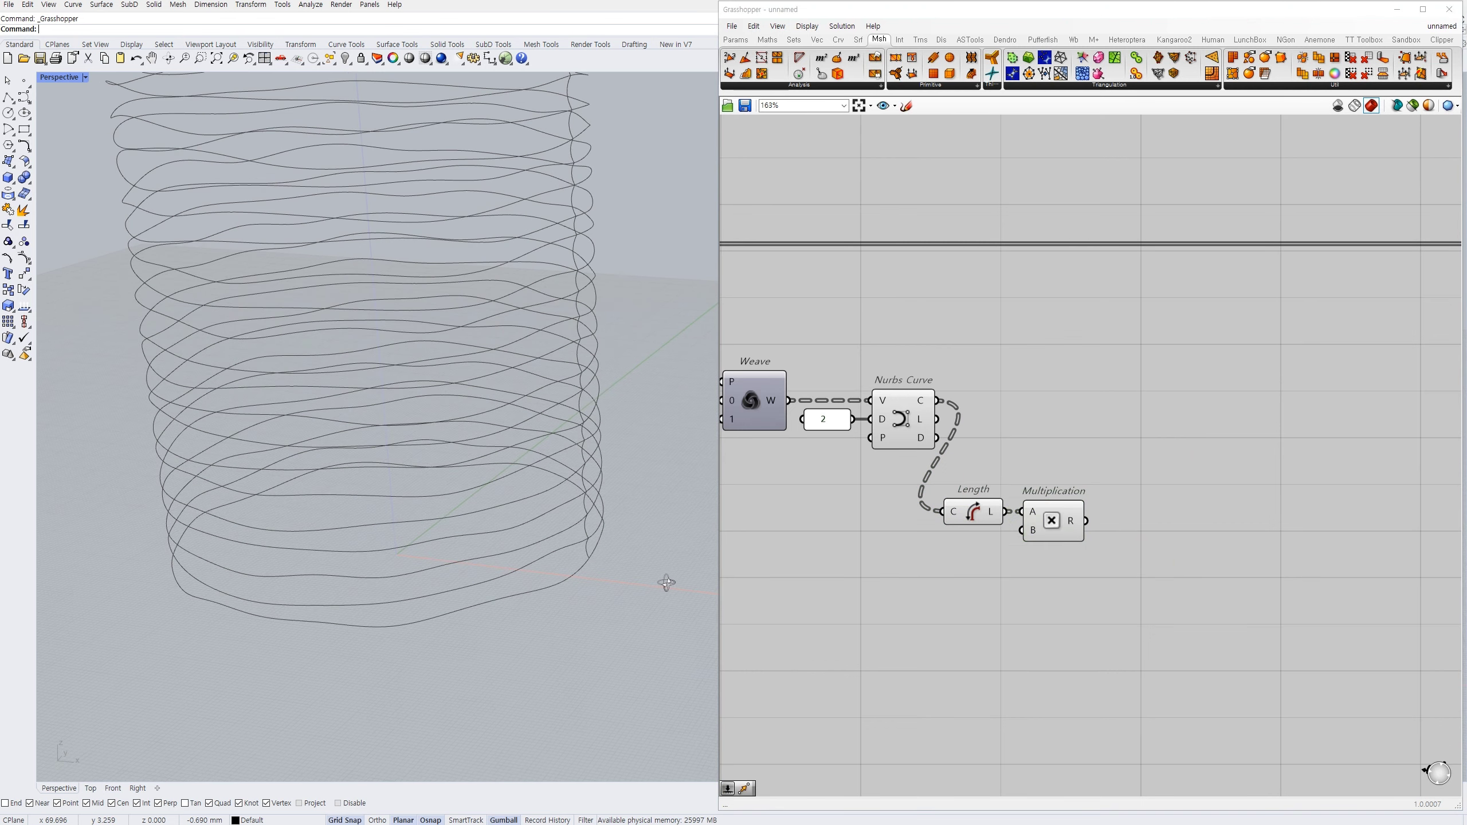
scroll(584, 469, "up", 2)
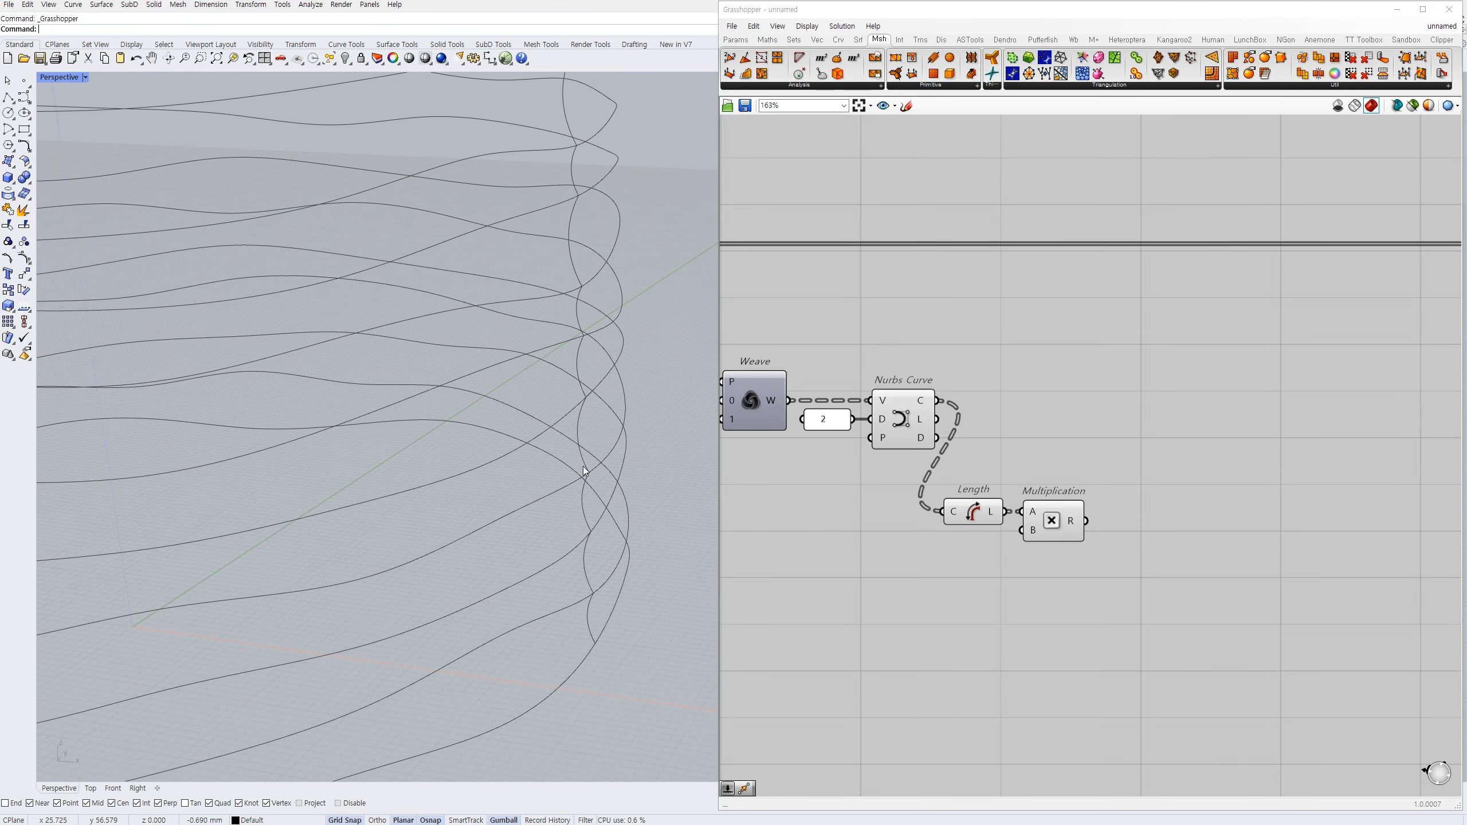
double_click(972, 565)
type("0<0.50")
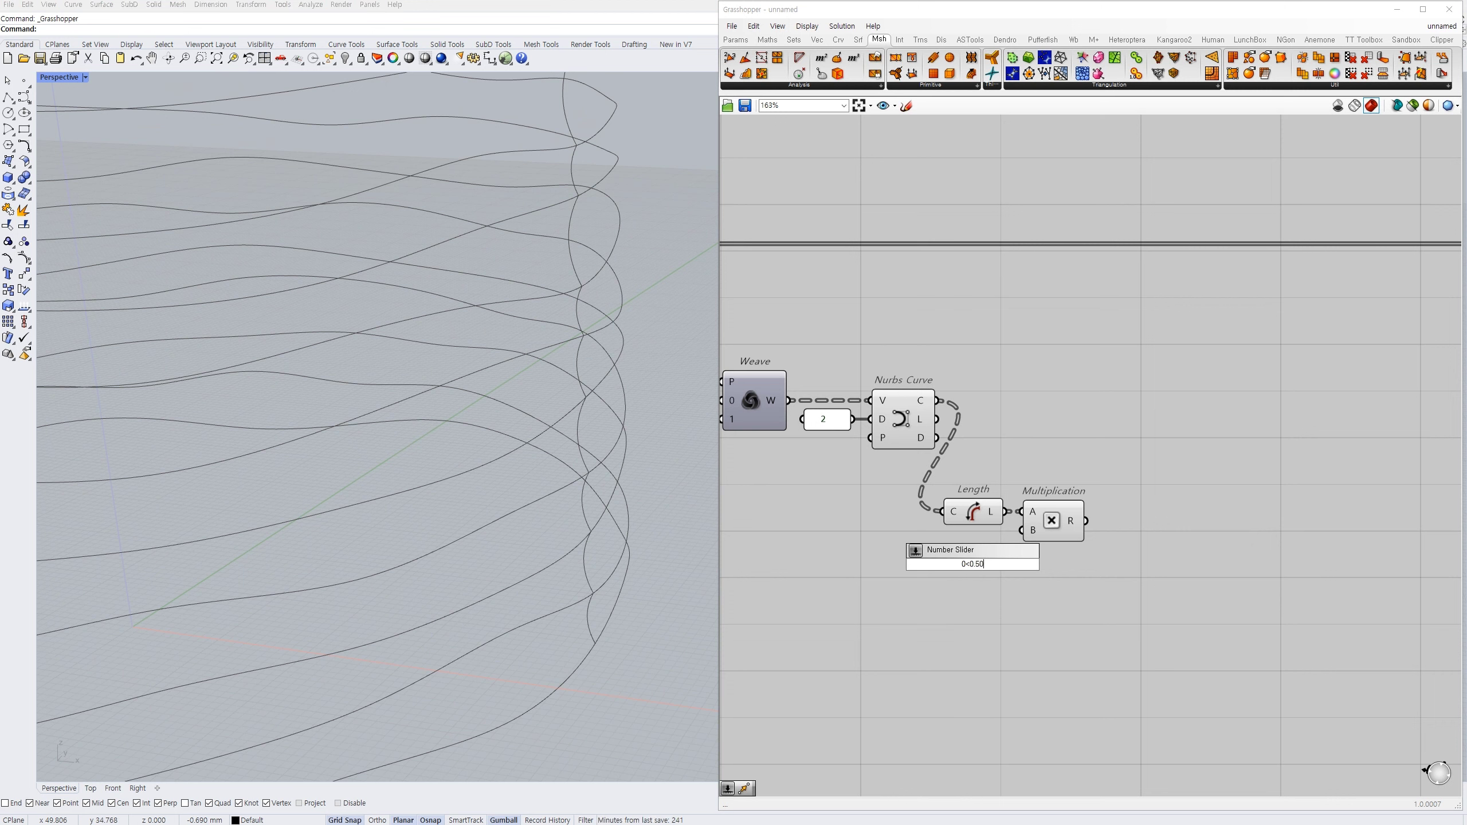
key("Return")
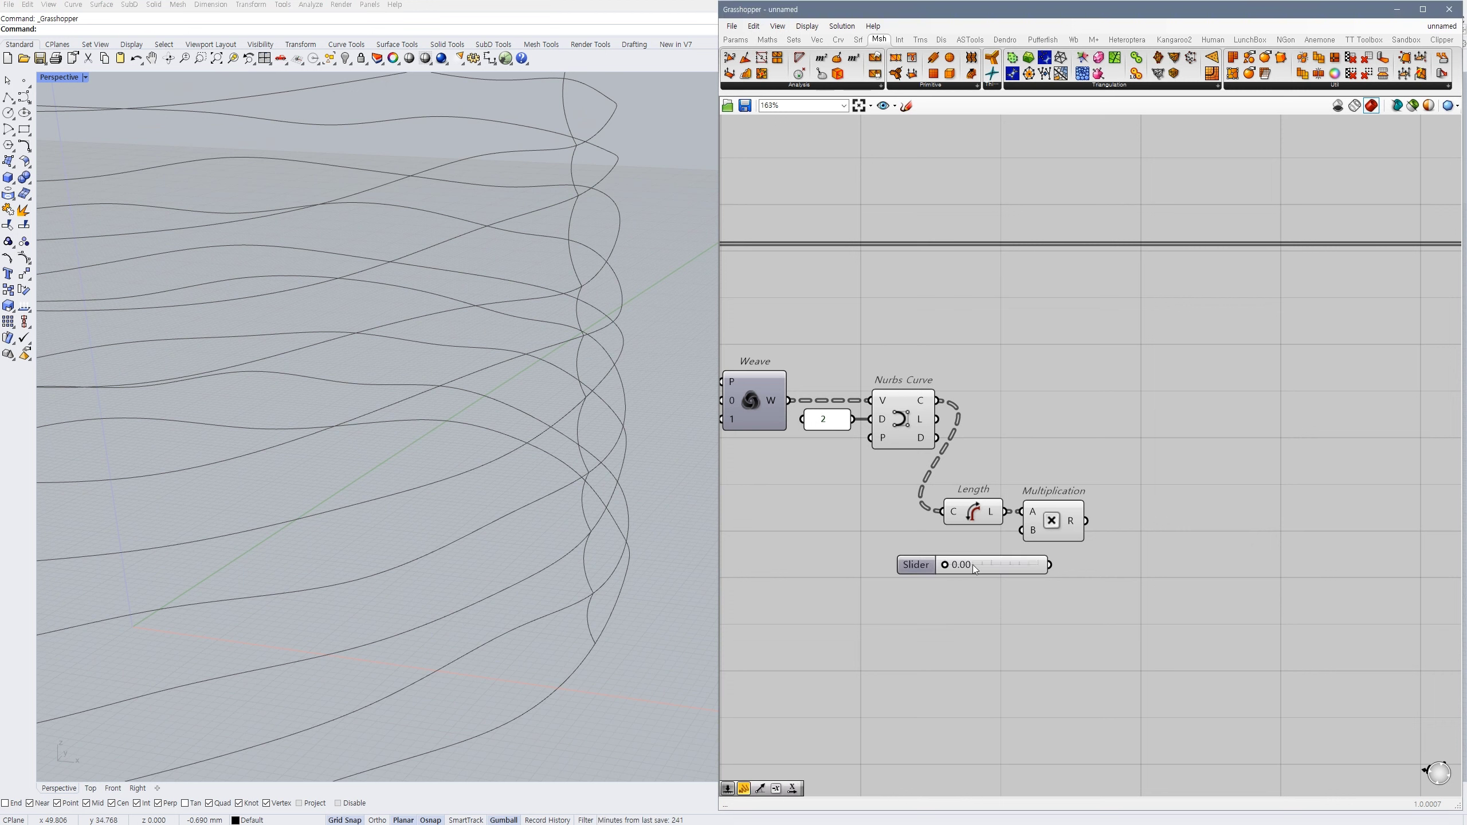
left_click_drag(1043, 559, 1048, 564)
left_click_drag(1017, 568, 971, 561)
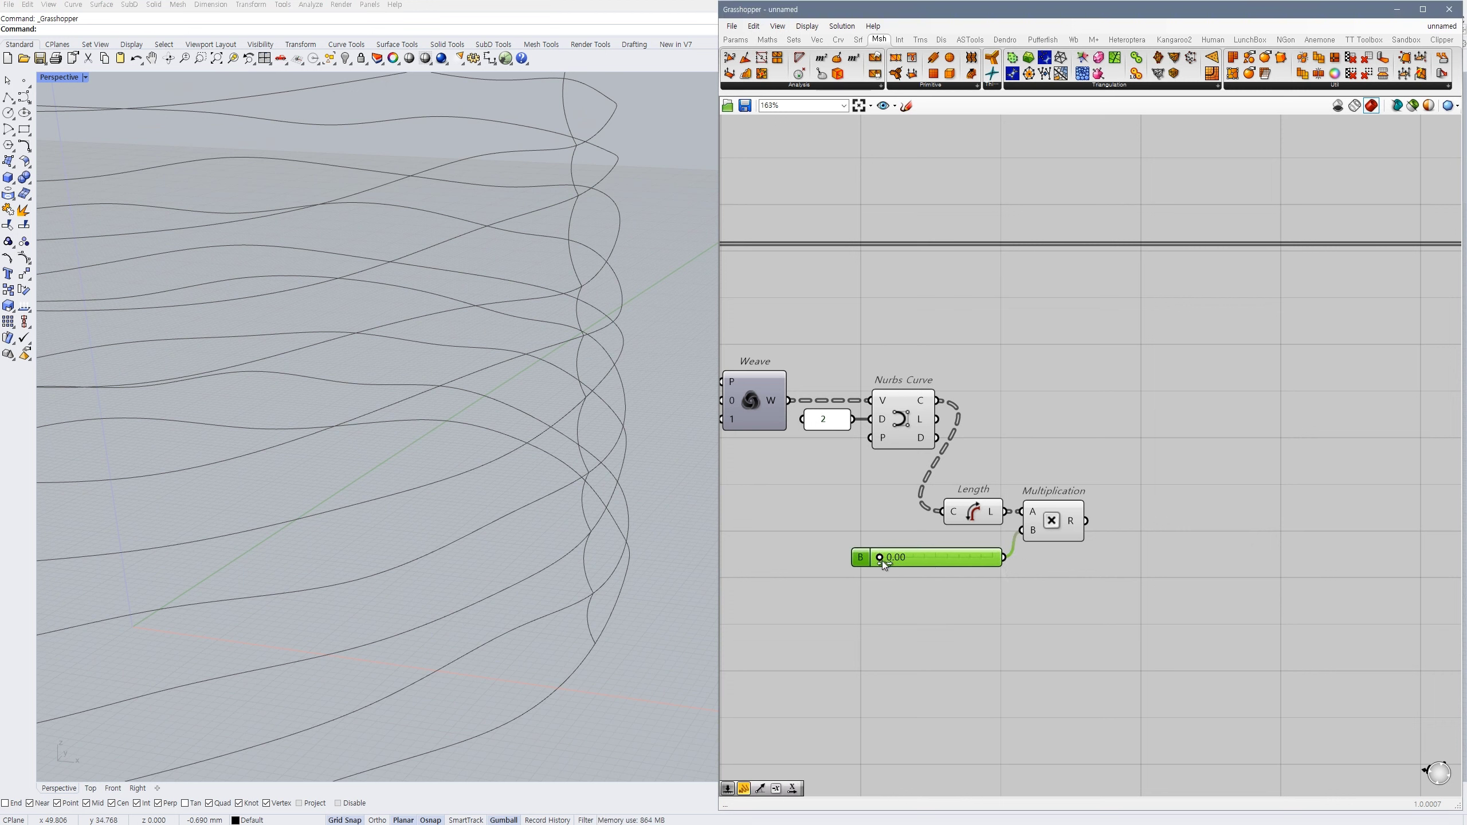
left_click_drag(881, 559, 915, 558)
left_click(1062, 577)
double_click(1142, 490)
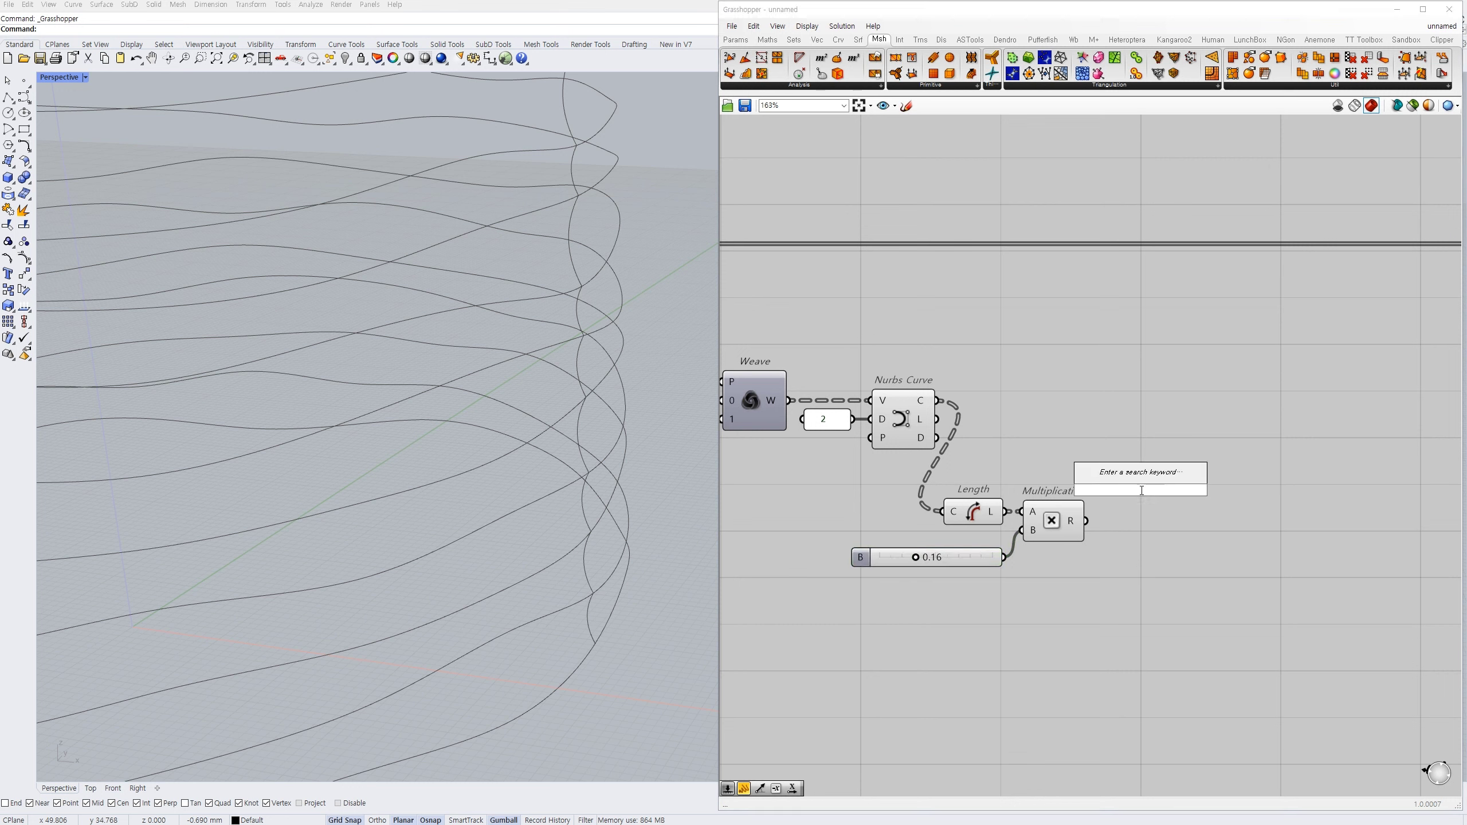
type("-")
key("Return")
left_click(1140, 491)
- Add a Negative component after the length Multiplication and connect the multiplied result to it
double_click(1137, 507)
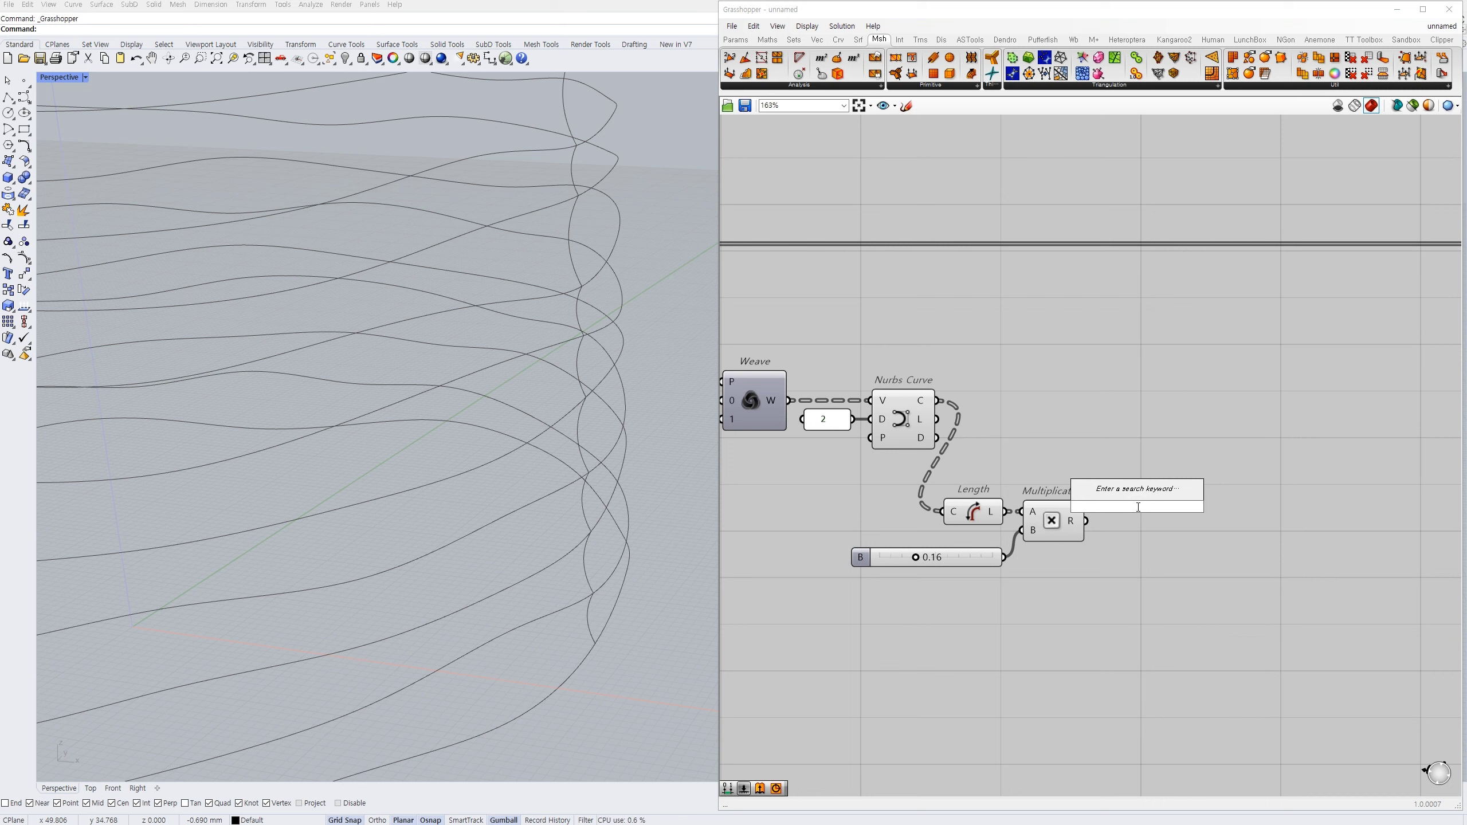
type("nega")
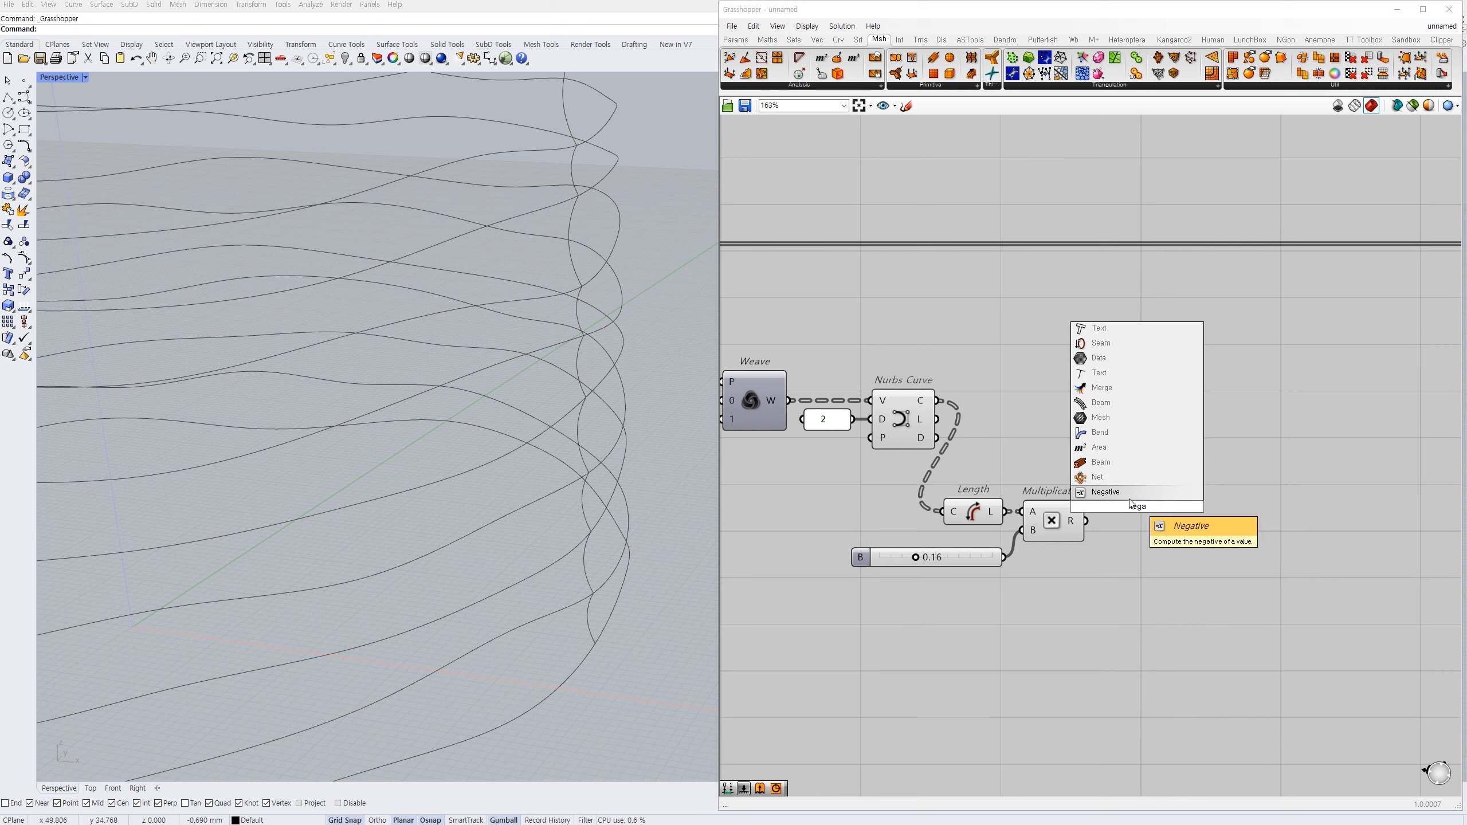
key("Return")
left_click_drag(1107, 508, 1086, 521)
left_click_drag(1125, 507, 1122, 521)
- Add an Extend Curve component, feed it the Nurbs Curve output and align it with Nurbs Curve
double_click(1205, 466)
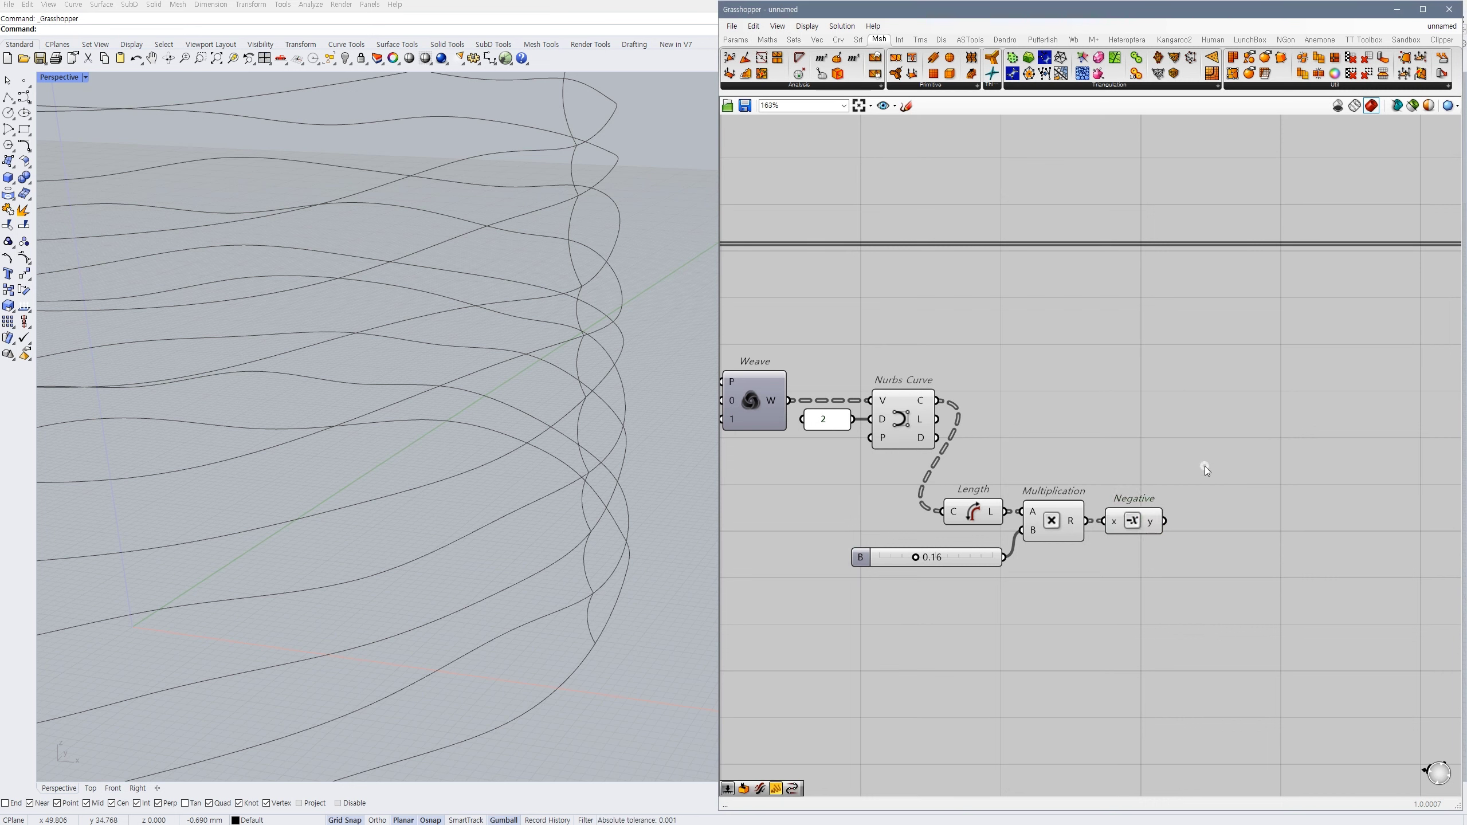
type("extend")
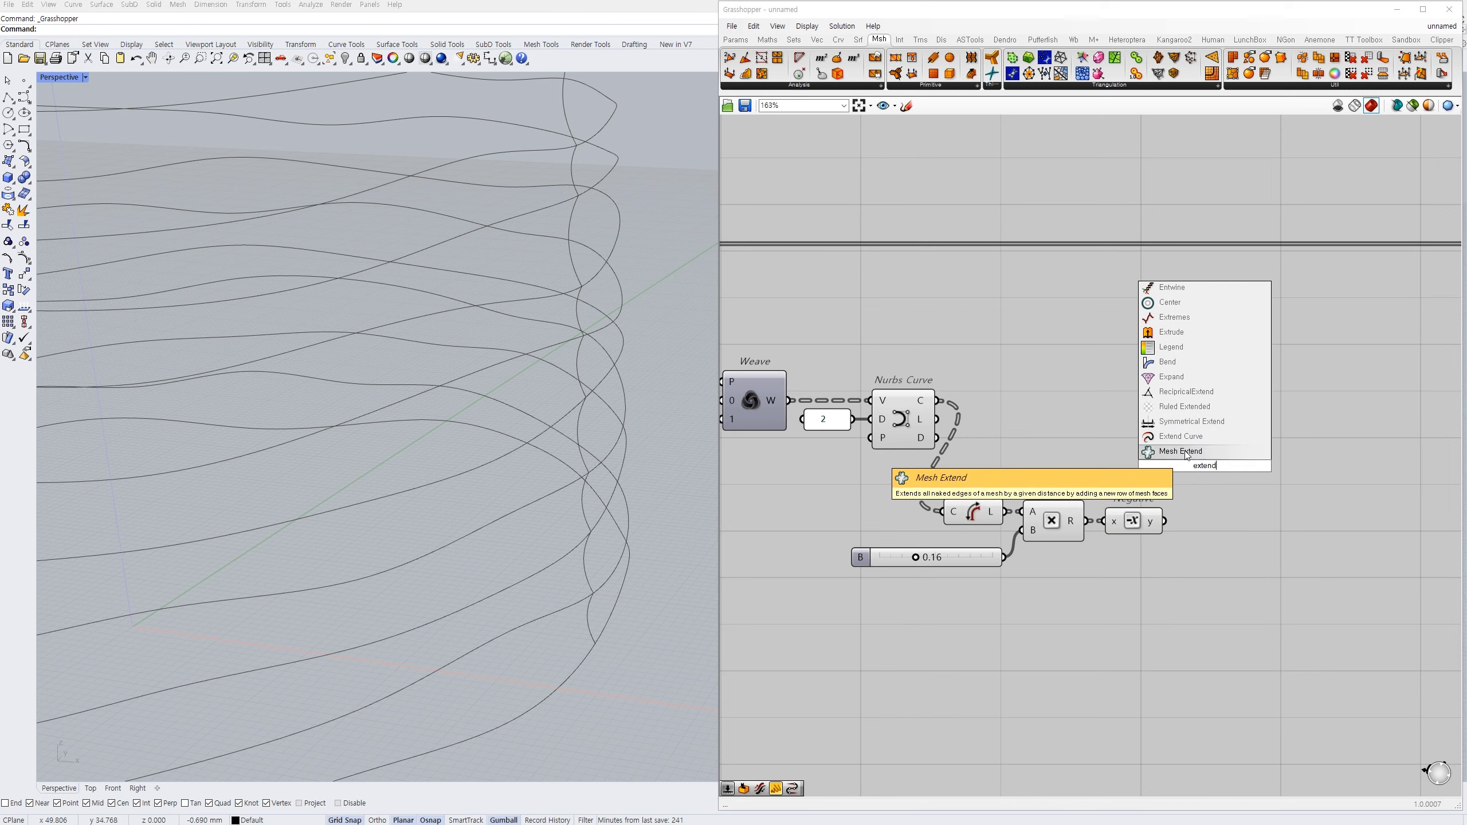
left_click(1181, 436)
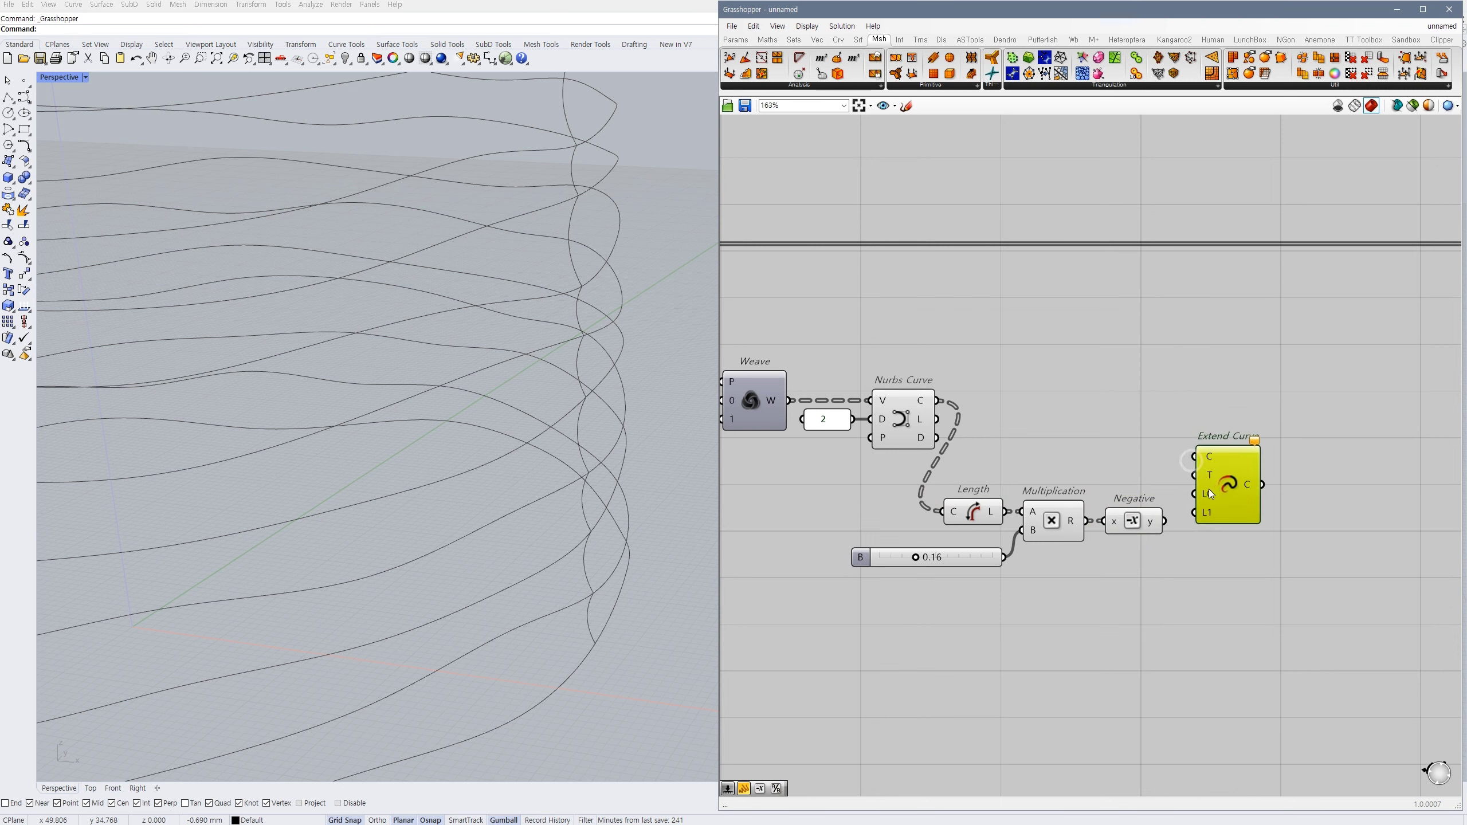
left_click_drag(1195, 457, 939, 400)
left_click(1050, 441)
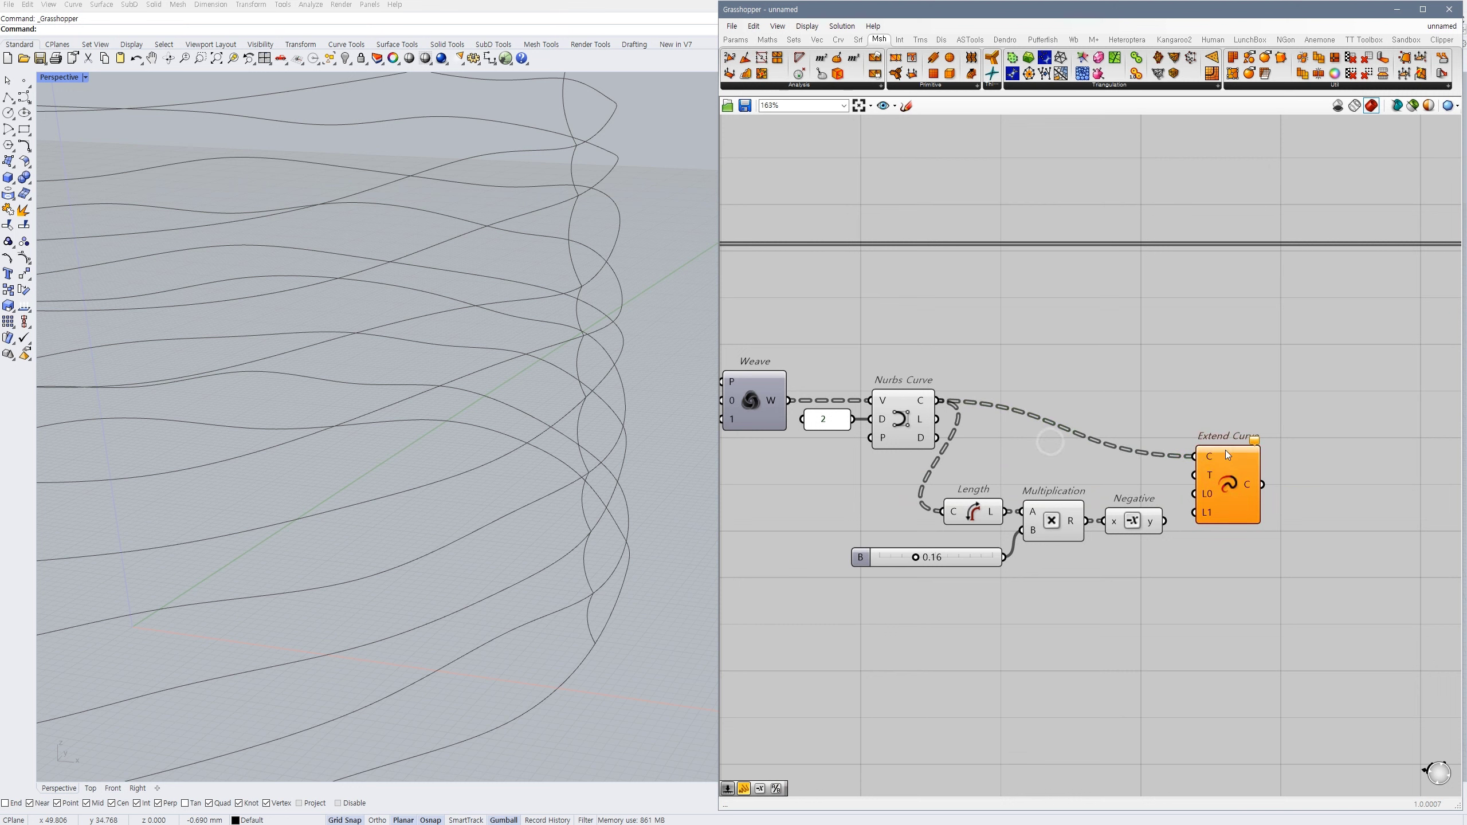
left_click_drag(1232, 489, 1212, 432)
left_click_drag(1177, 619, 945, 497)
left_click(1193, 431)
left_click_drag(1194, 431, 1217, 431)
left_click(1217, 512)
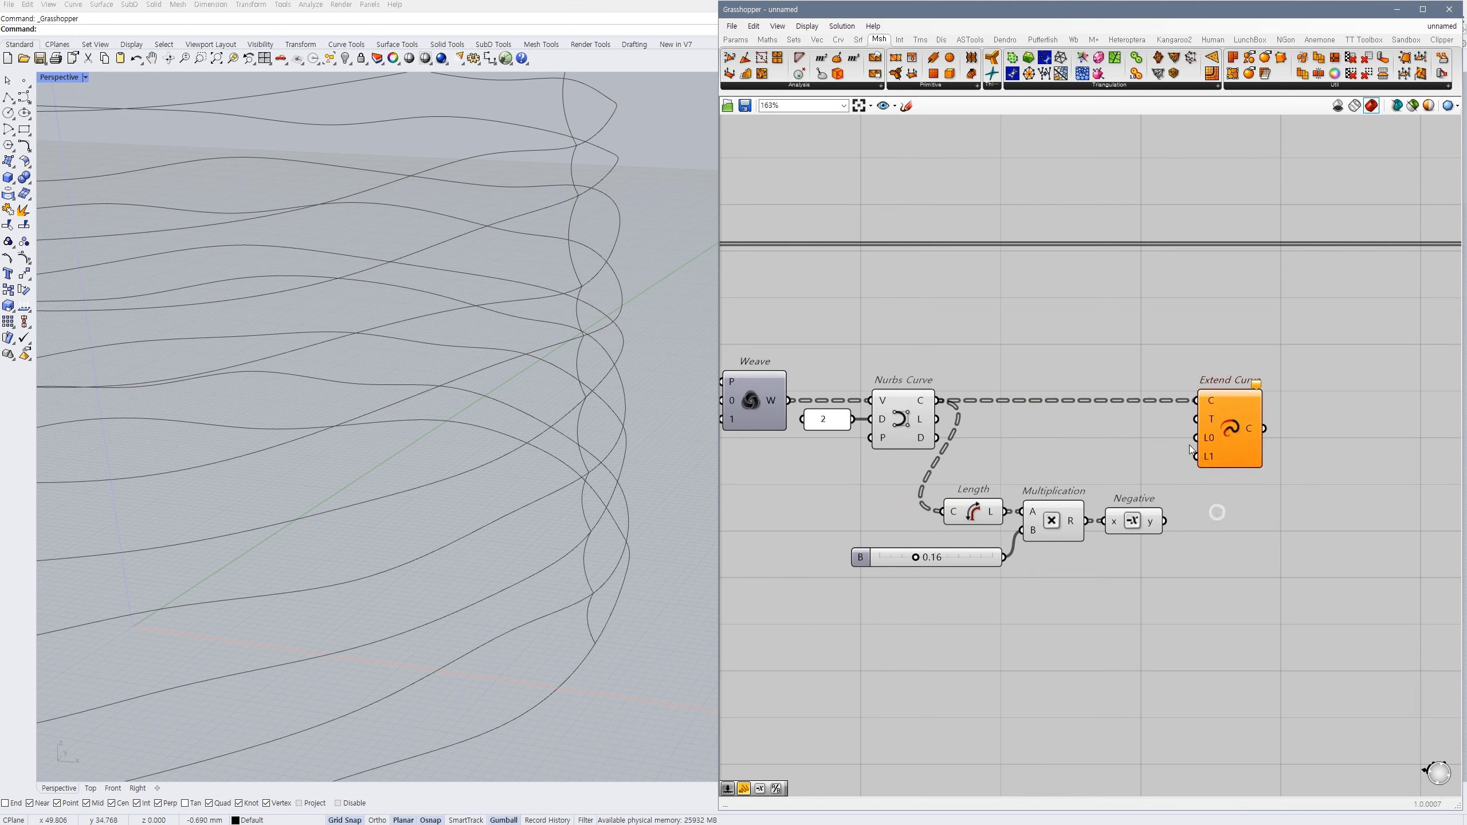
- Supply both the L0 and L1 inputs of Extend Curve from Negative, and lower Extend Curve beside Negative
left_click_drag(1173, 520, 1167, 521)
left_click_drag(1196, 456, 1167, 521)
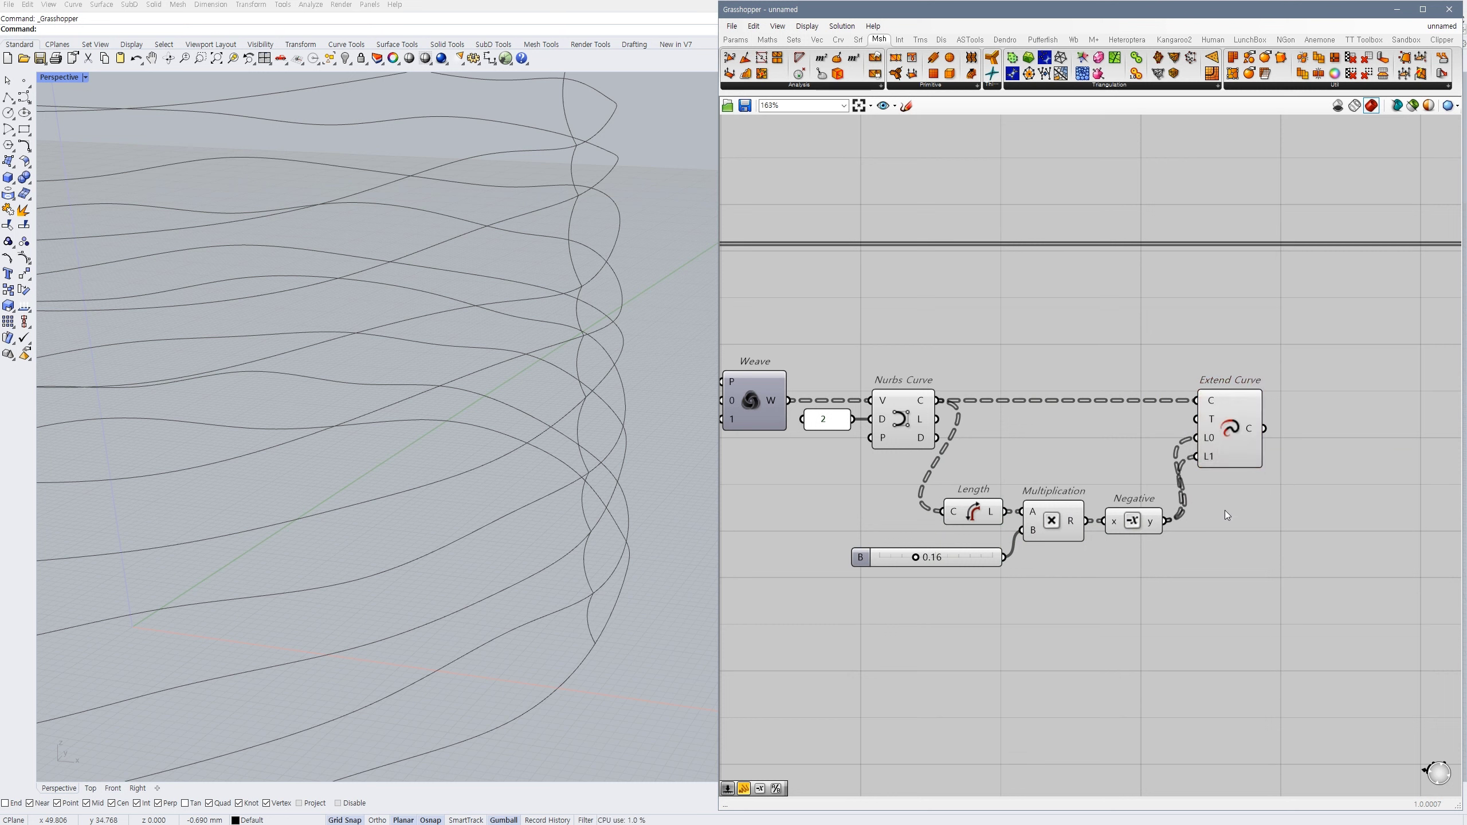
left_click_drag(1233, 434, 1224, 491)
- Insert a relay on the wire between Nurbs Curve and Extend Curve
left_click(1040, 400)
left_click(1077, 440)
left_click(1049, 402)
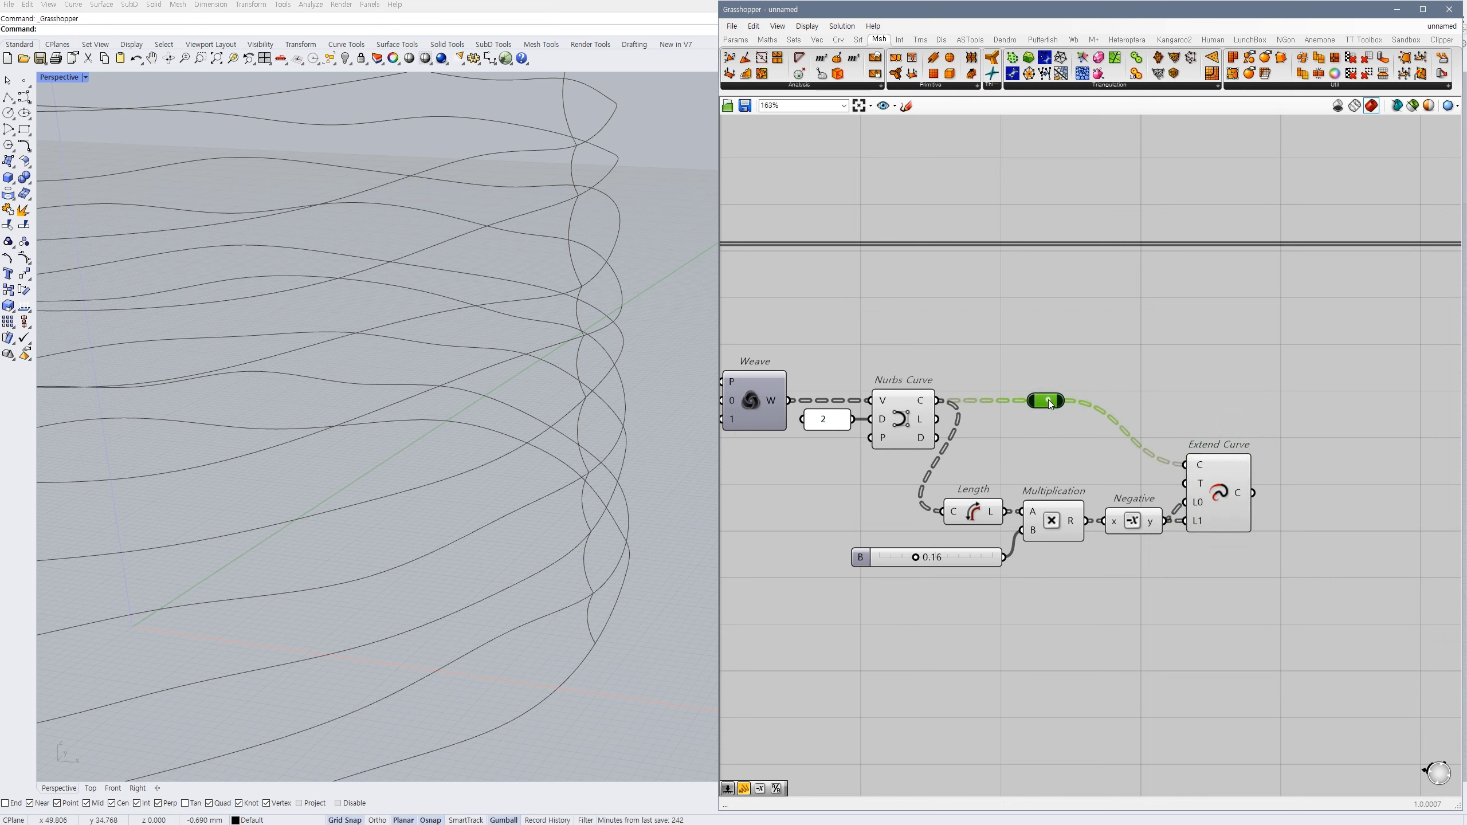
left_click_drag(1050, 404, 1043, 404)
- Add a Divide Curve component above Extend Curve and feed it the curves from the relay
double_click(1159, 372)
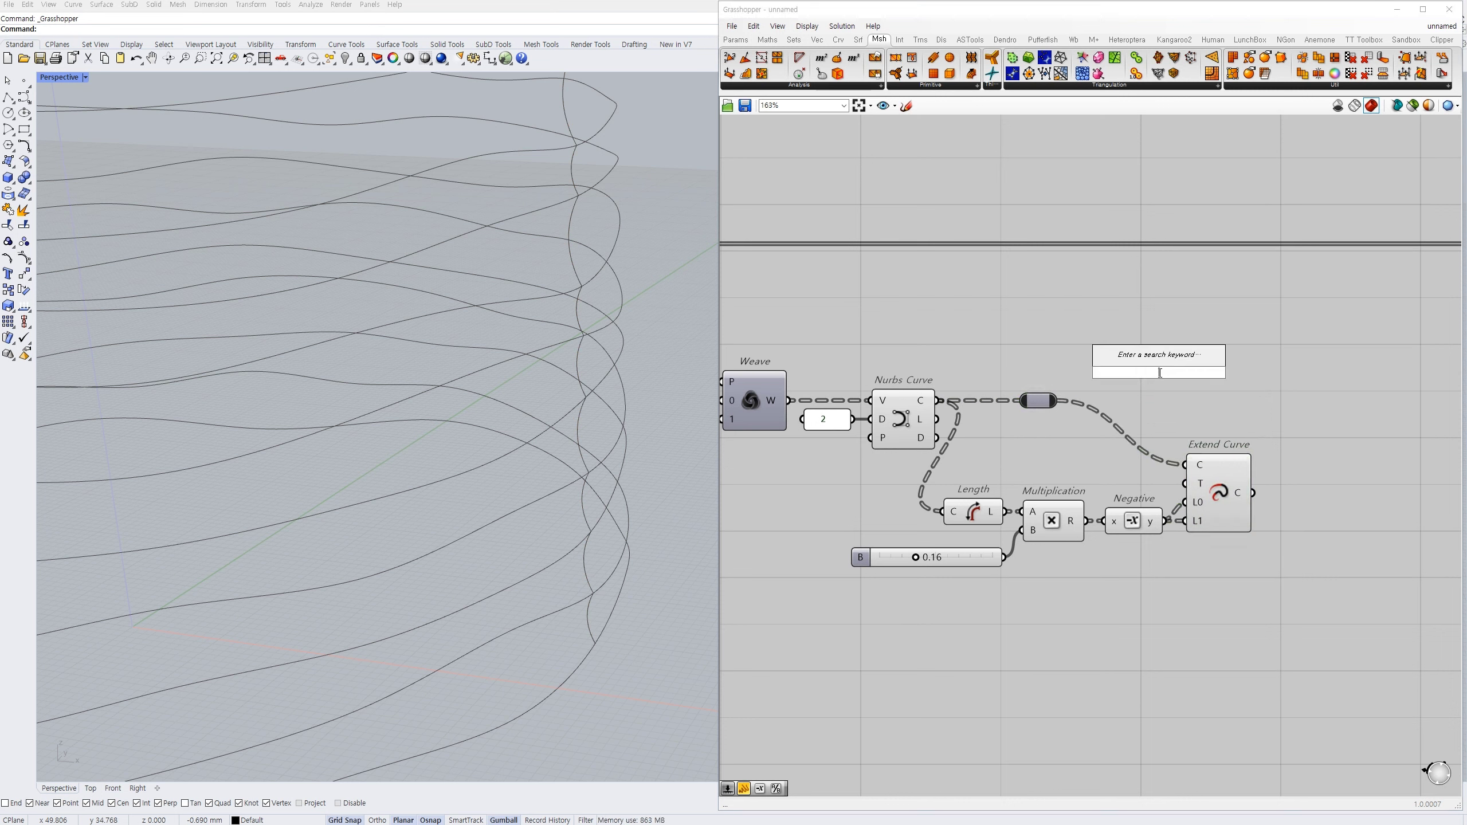
type("divi")
left_click(1124, 359)
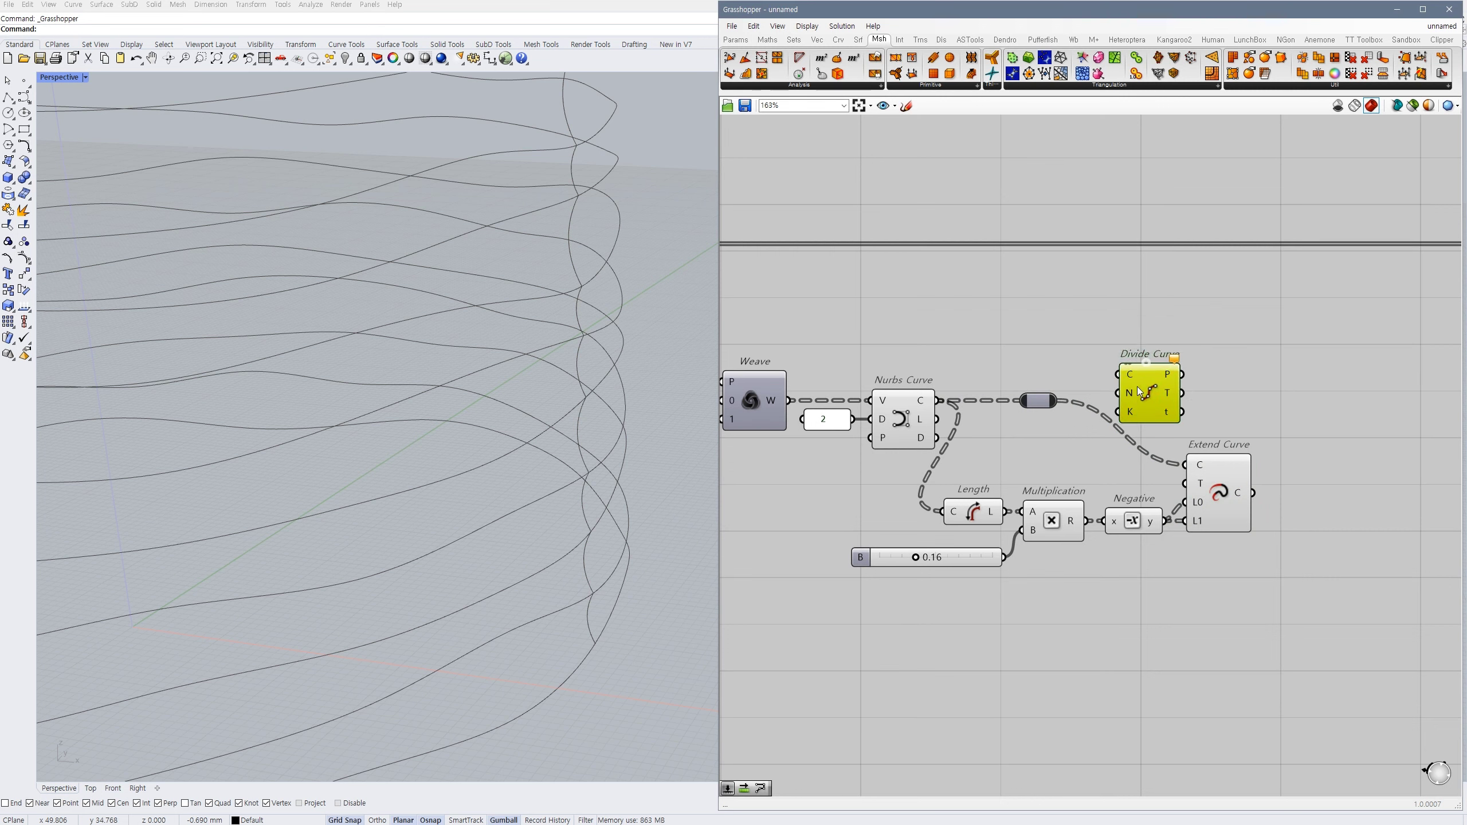
left_click_drag(1038, 403, 1135, 400)
- Set the Divide Curve count to 1 with a panel, and space the panel and component neatly
left_click(1042, 433)
double_click(1042, 433)
type("1")
key("Return")
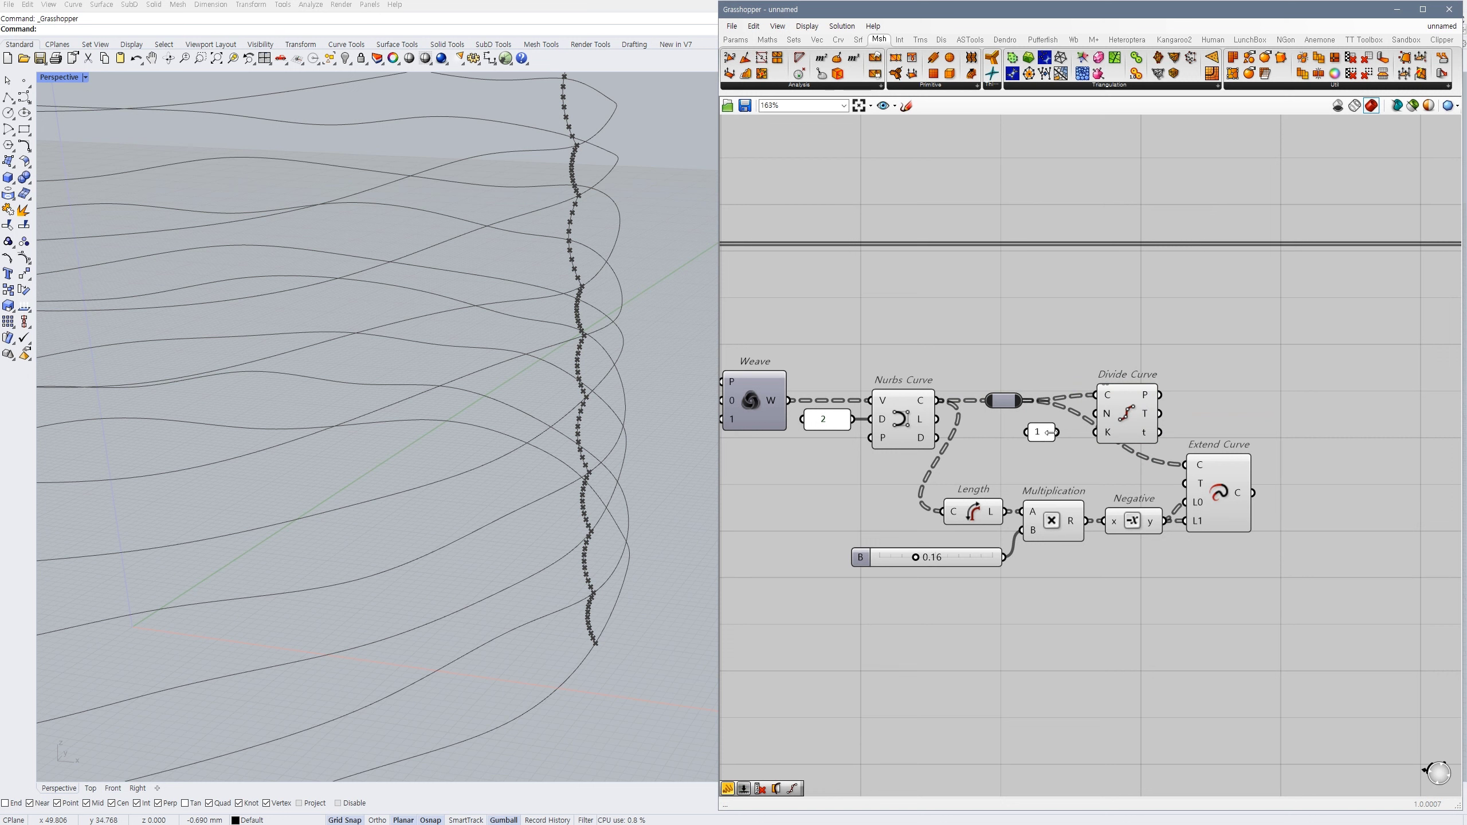
scroll(1083, 437, "up", 2)
left_click_drag(1057, 428, 1041, 432)
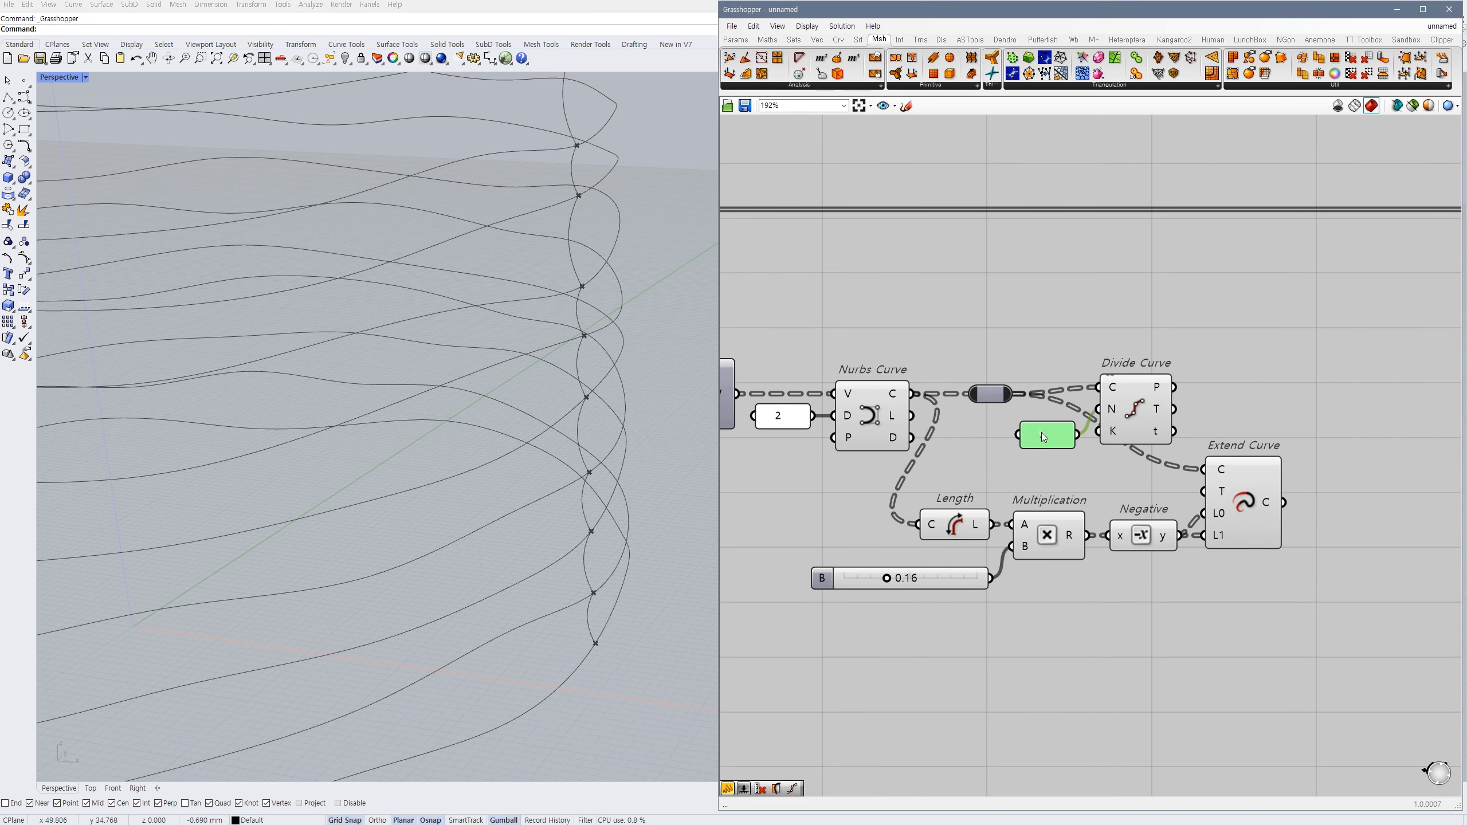
left_click_drag(1127, 417, 1142, 423)
left_click_drag(1050, 428, 1048, 427)
left_click_drag(1138, 424, 1144, 424)
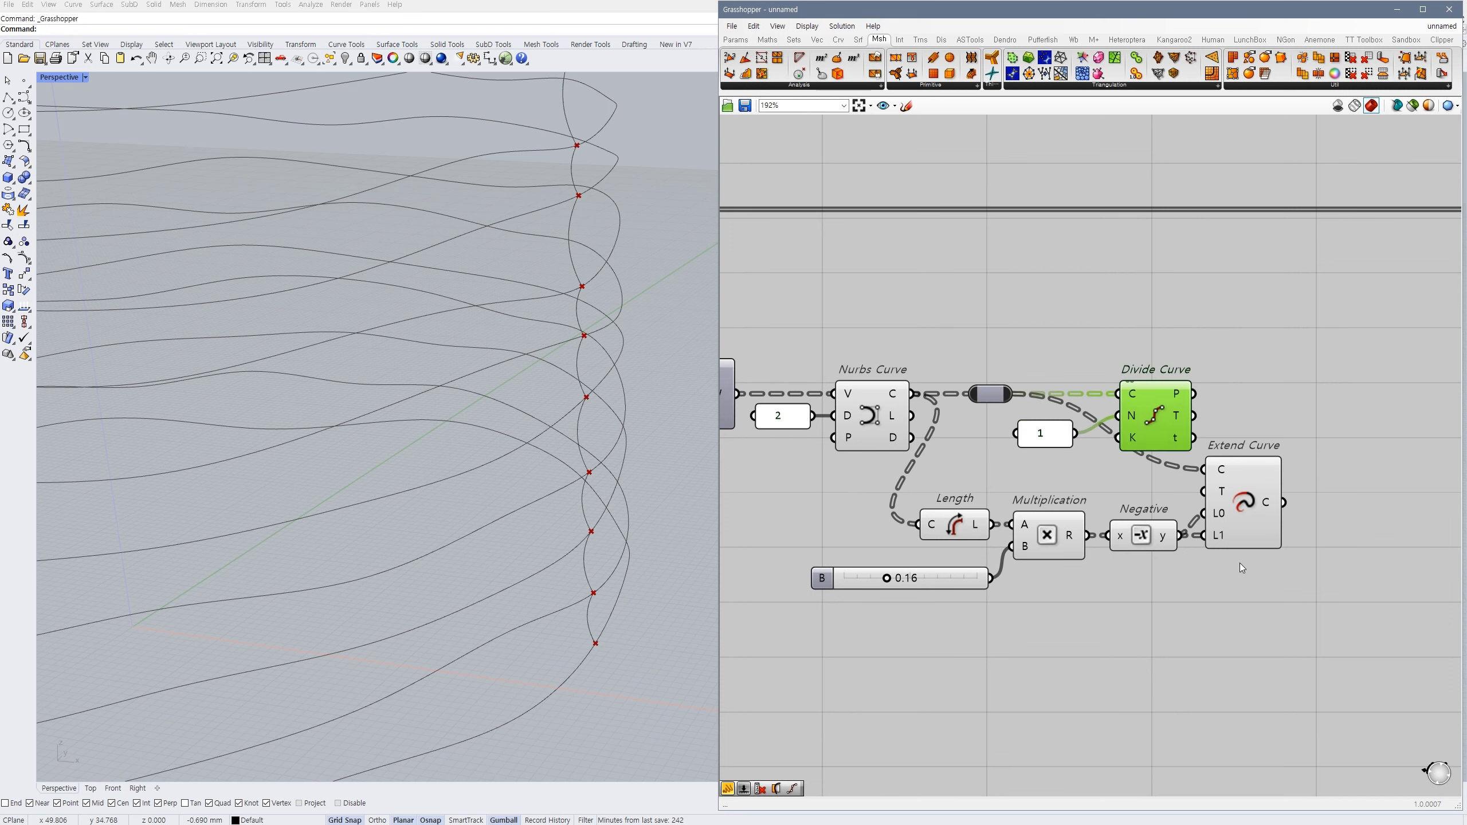
- Shift Length, Multiplication, Negative, their slider and Extend Curve down, away from Divide Curve
left_click_drag(1275, 610, 962, 509)
left_click_drag(964, 517, 961, 539)
left_click(1367, 374)
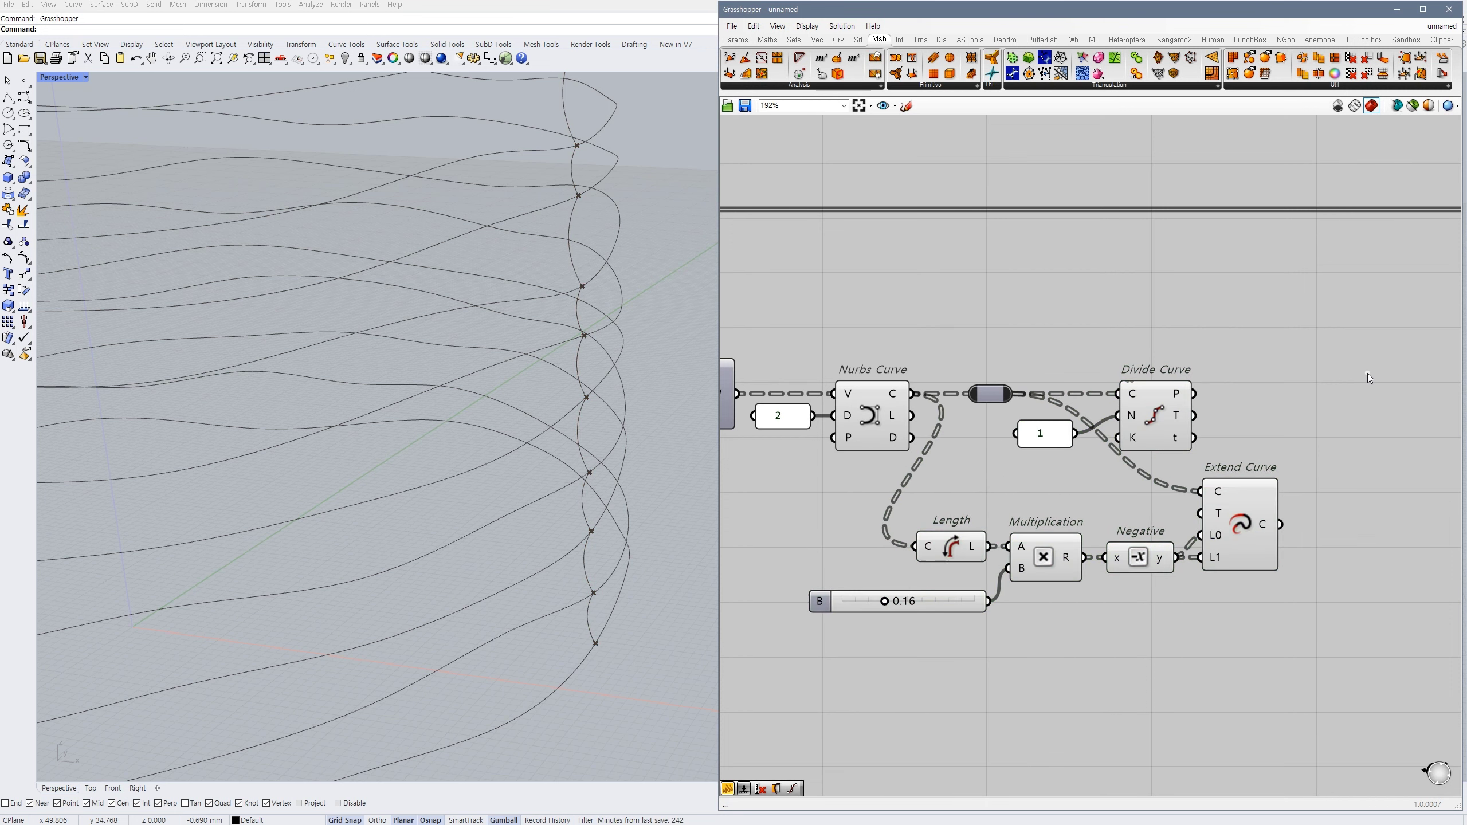
- Add a List Item component after Divide Curve and connect the division points to its list input
right_click_drag(607, 580, 586, 491)
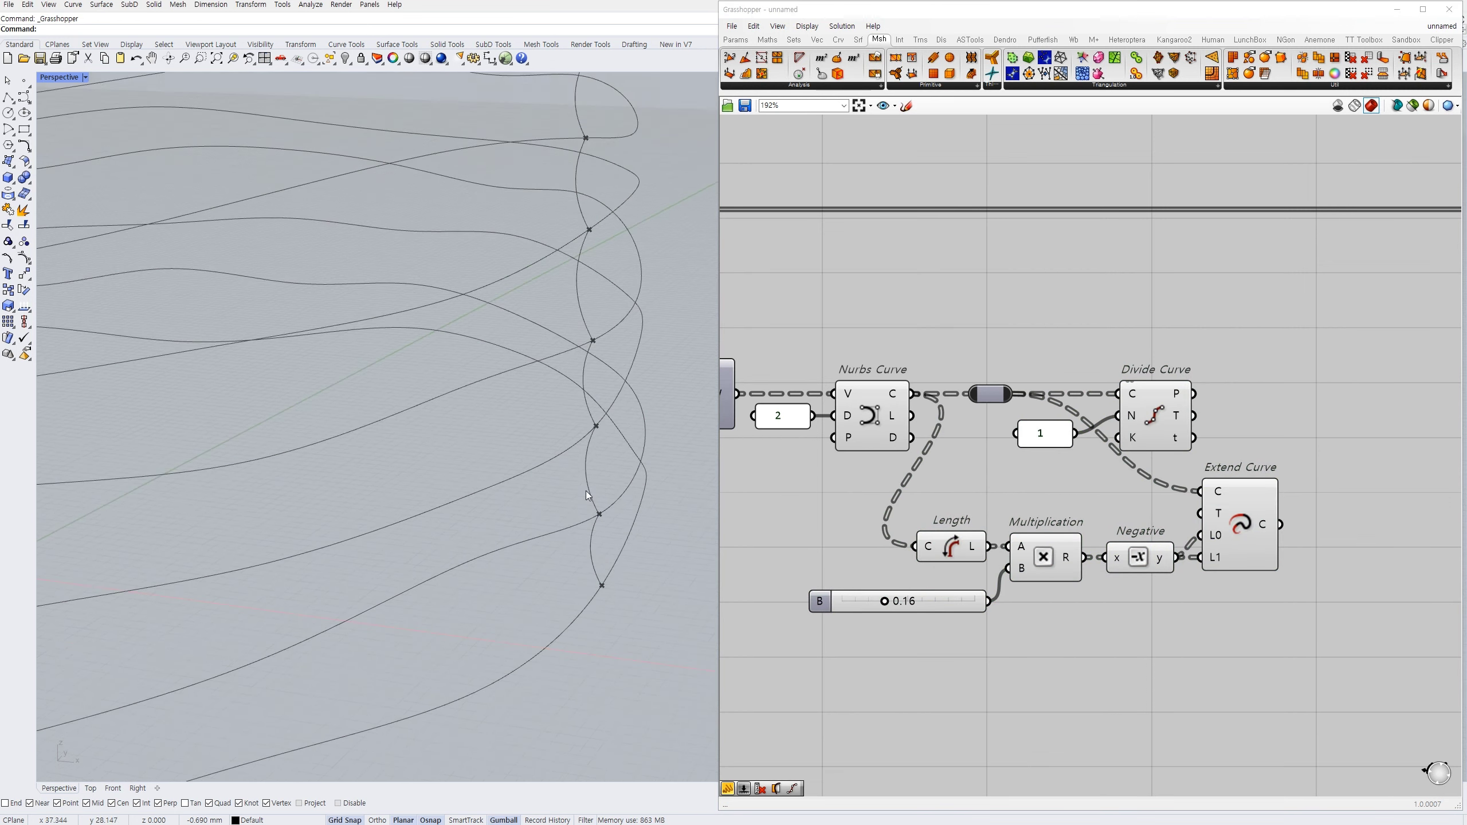
right_click_drag(1084, 535, 1001, 529)
double_click(1189, 395)
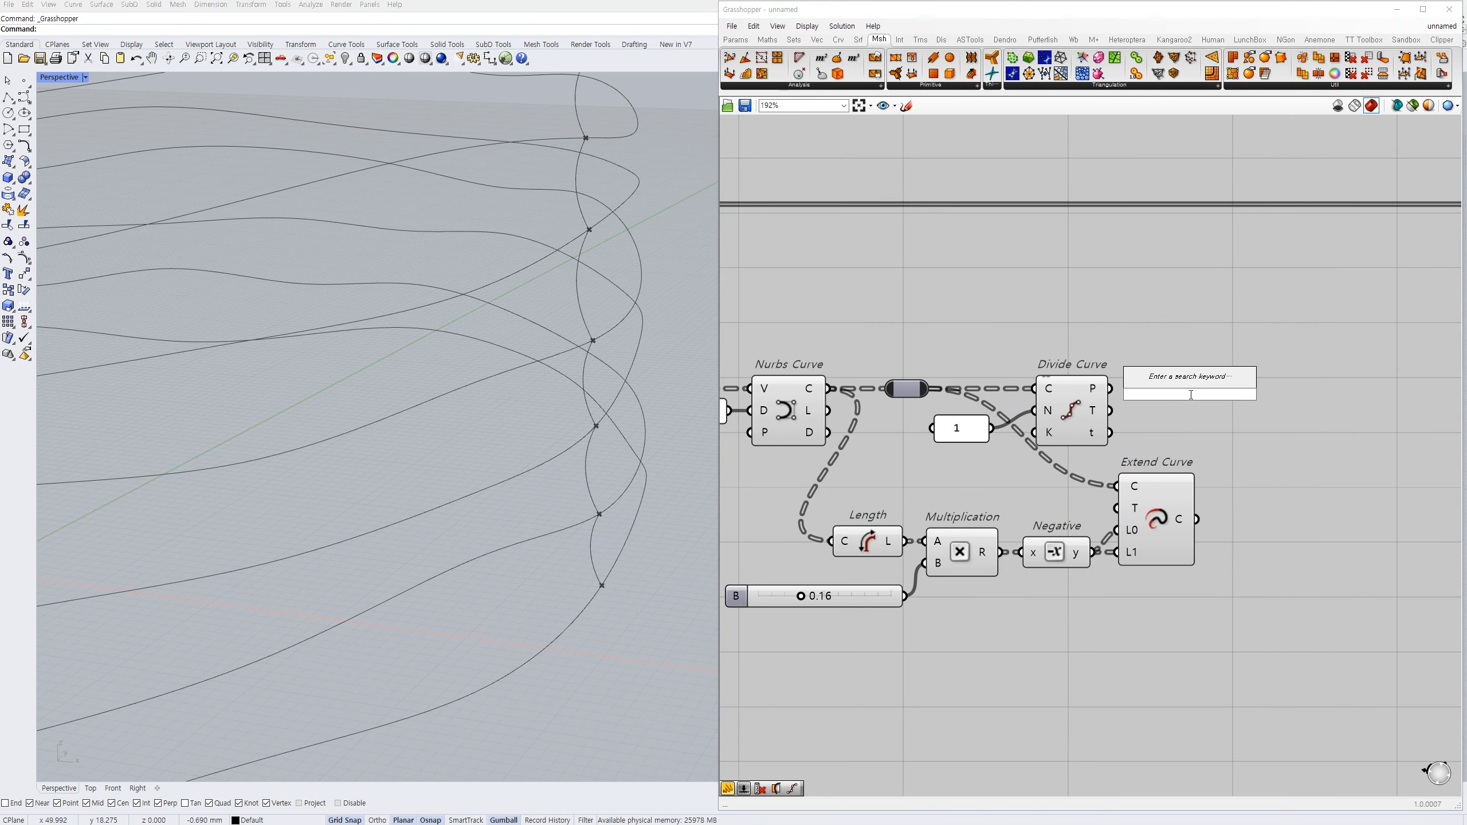
scroll(1163, 429, "down", 2)
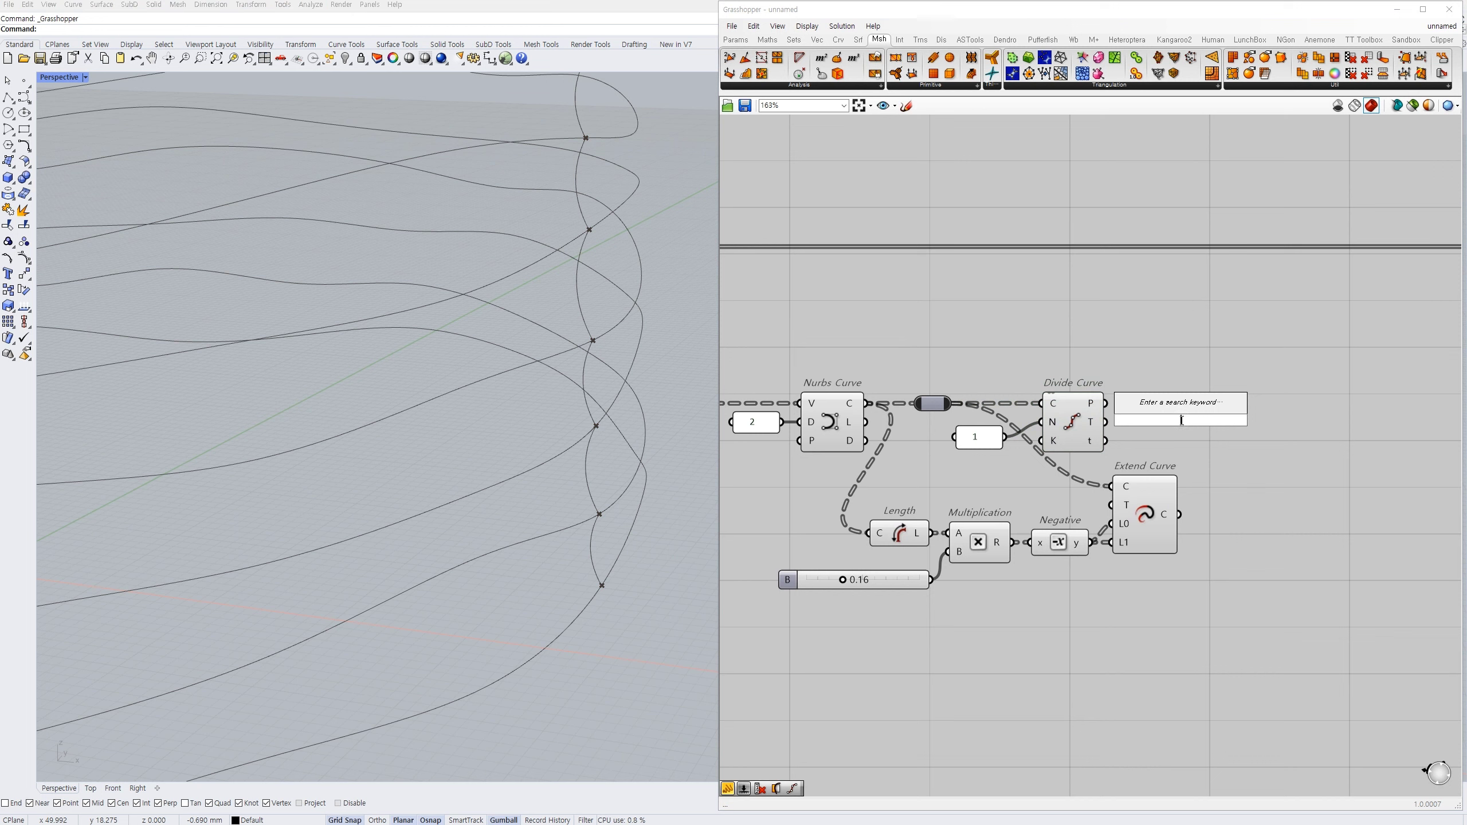
type("li")
left_click(1166, 406)
left_click_drag(1153, 401, 1091, 404)
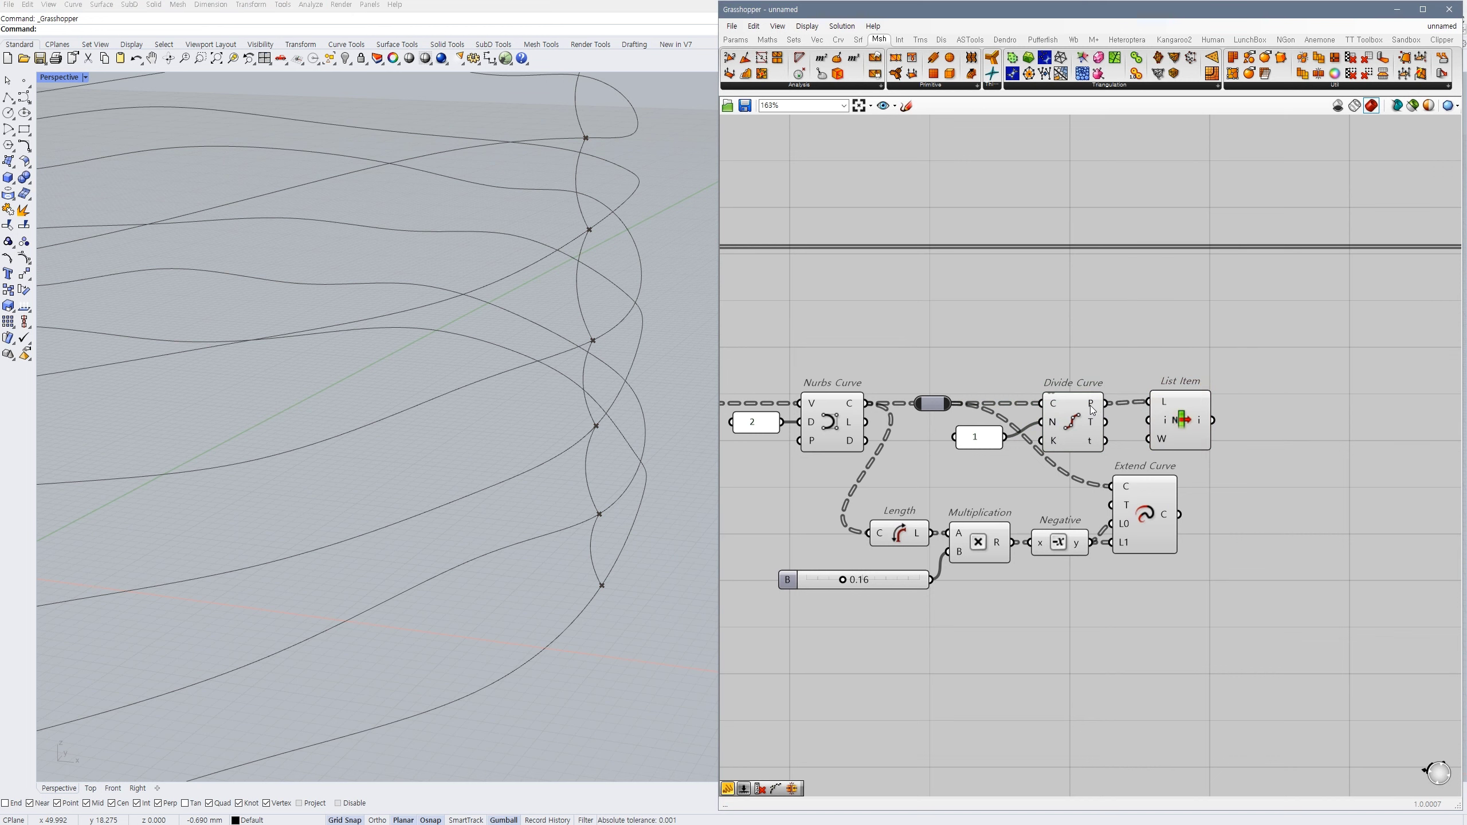
- Shift the length components and Extend Curve further down, and reposition List Item beside Divide Curve
left_click(1136, 528)
left_click_drag(1171, 614, 892, 528)
left_click_drag(891, 529, 892, 561)
left_click_drag(1157, 434, 1131, 438)
- Add a +1 output to the List Item component
scroll(1180, 453, "up", 3)
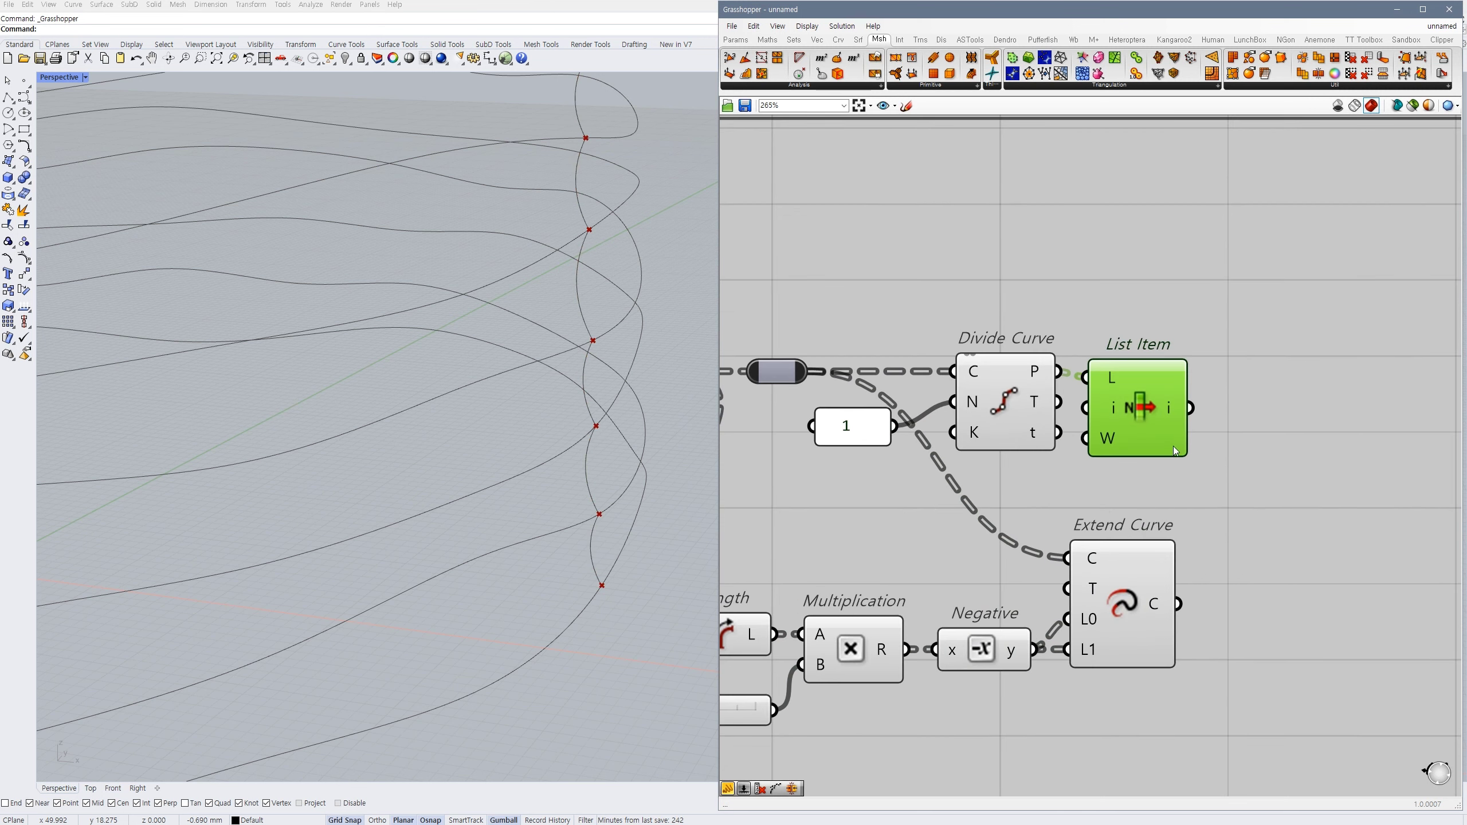
scroll(1173, 451, "up", 3)
scroll(1179, 457, "down", 8)
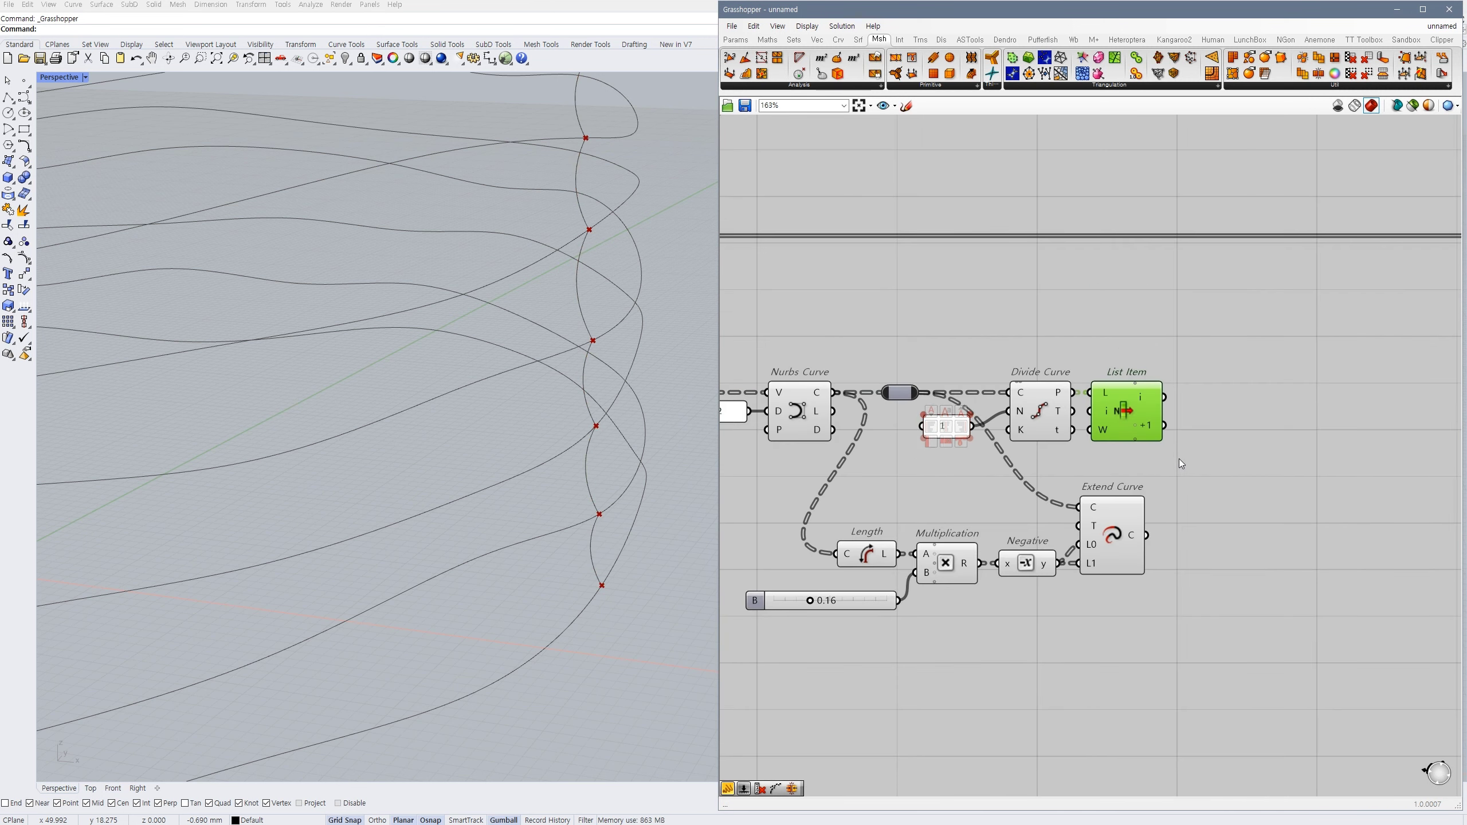
left_click(1180, 463)
- Add a Subtraction component, connect List Item's i and +1 outputs to A and B, and place both components neatly together
double_click(1198, 412)
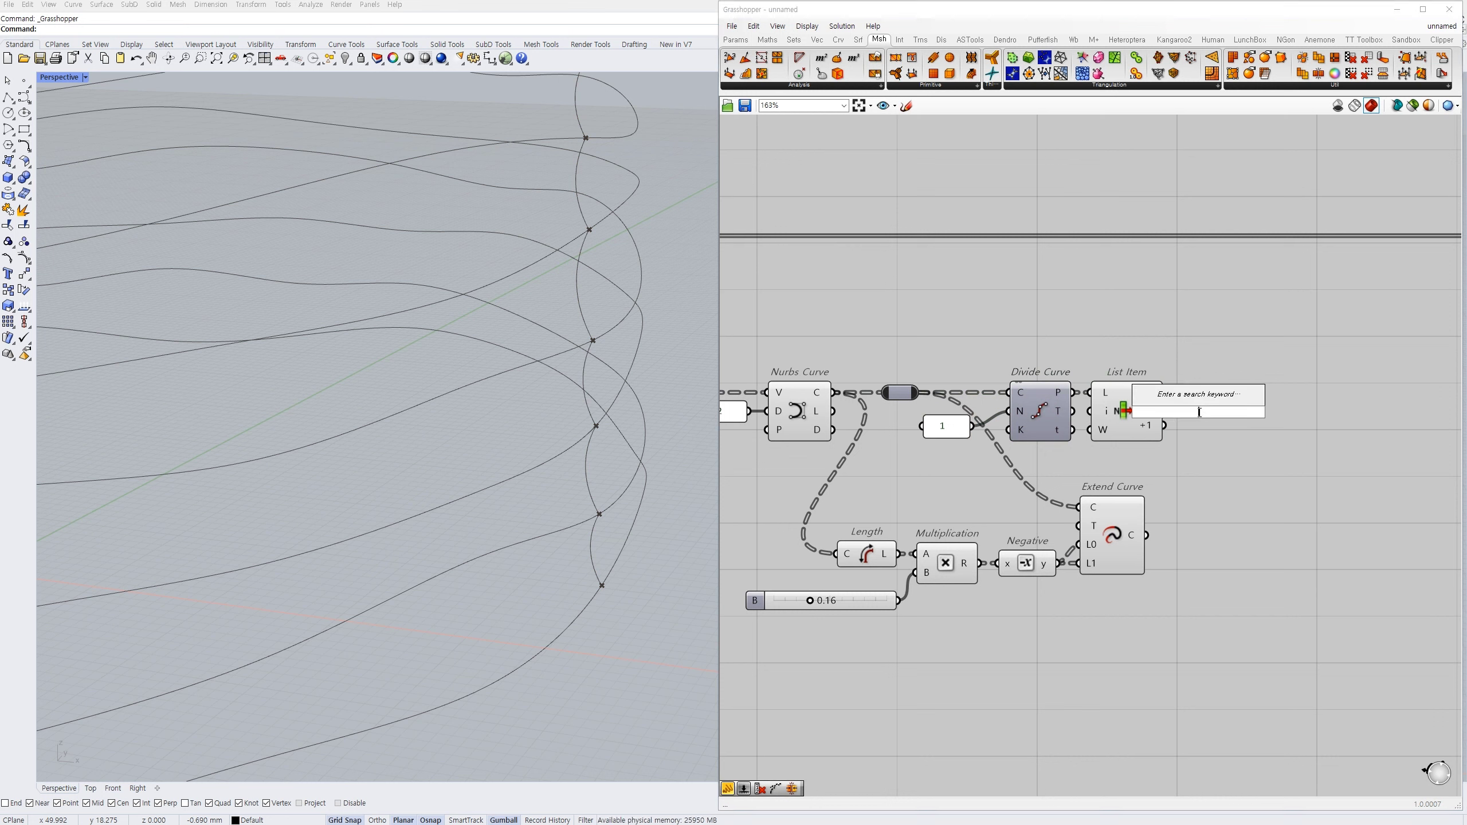
type("-")
key("Return")
left_click_drag(1200, 413, 1229, 416)
left_click(1189, 477)
right_click_drag(1188, 477, 1110, 522)
left_click_drag(1062, 465, 1087, 493)
left_click(1124, 521)
left_click_drag(1156, 448, 1144, 483)
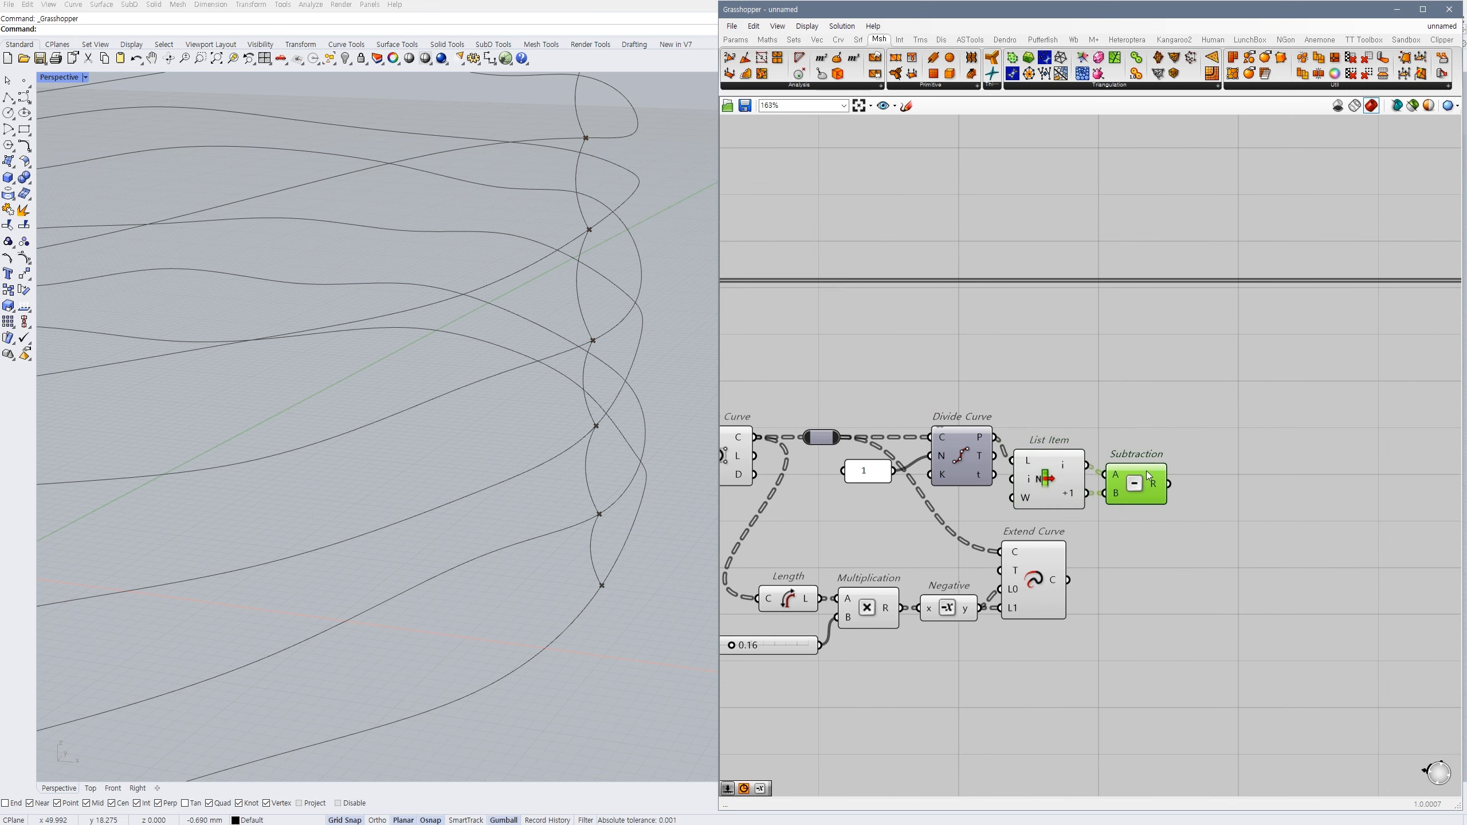
left_click_drag(1047, 482, 1050, 492)
left_click(1134, 482)
left_click(1056, 496)
- Add a Merge component after Subtraction
double_click(1213, 475)
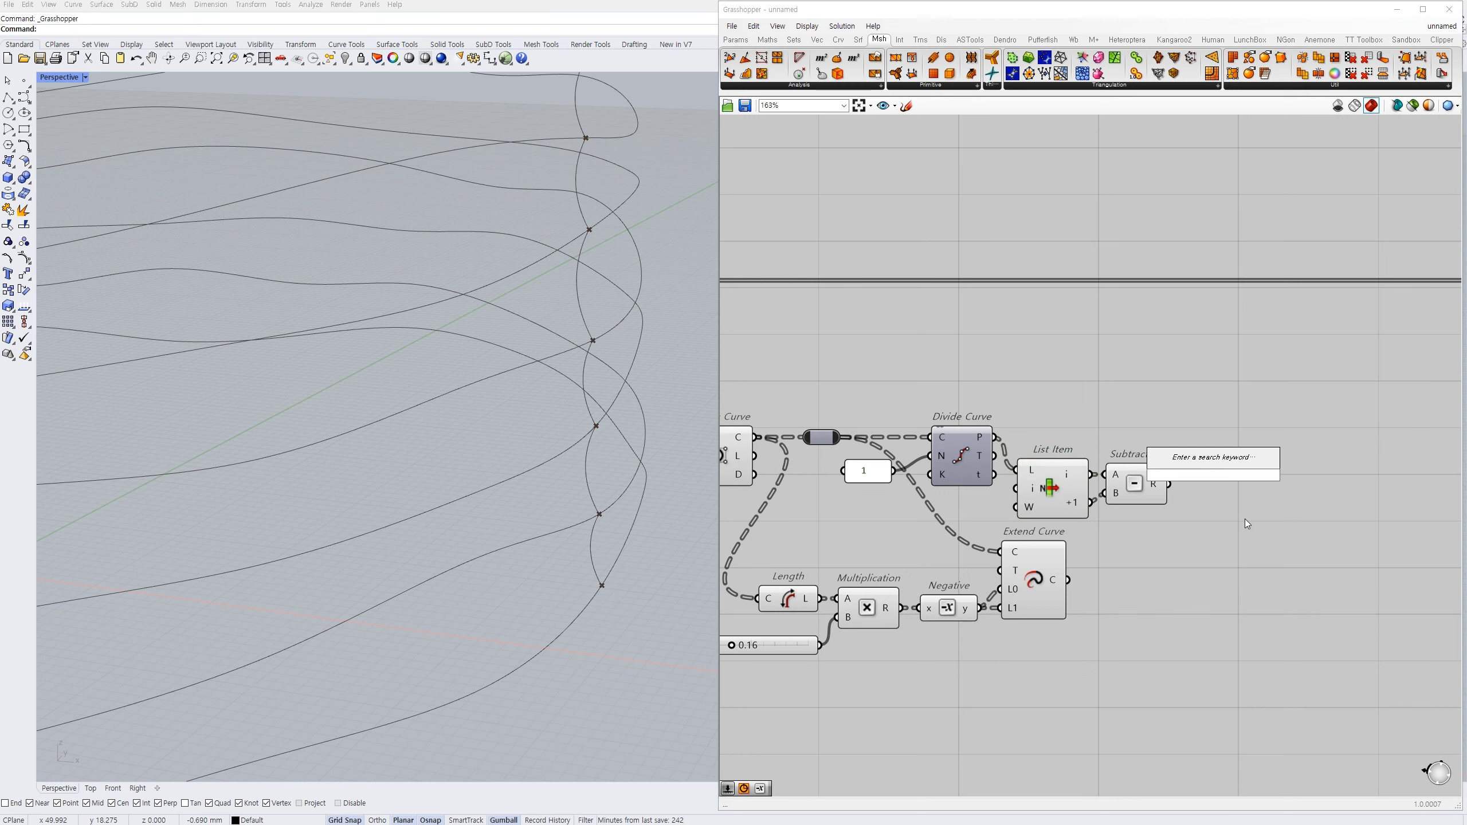
right_click_drag(1158, 505, 1121, 479)
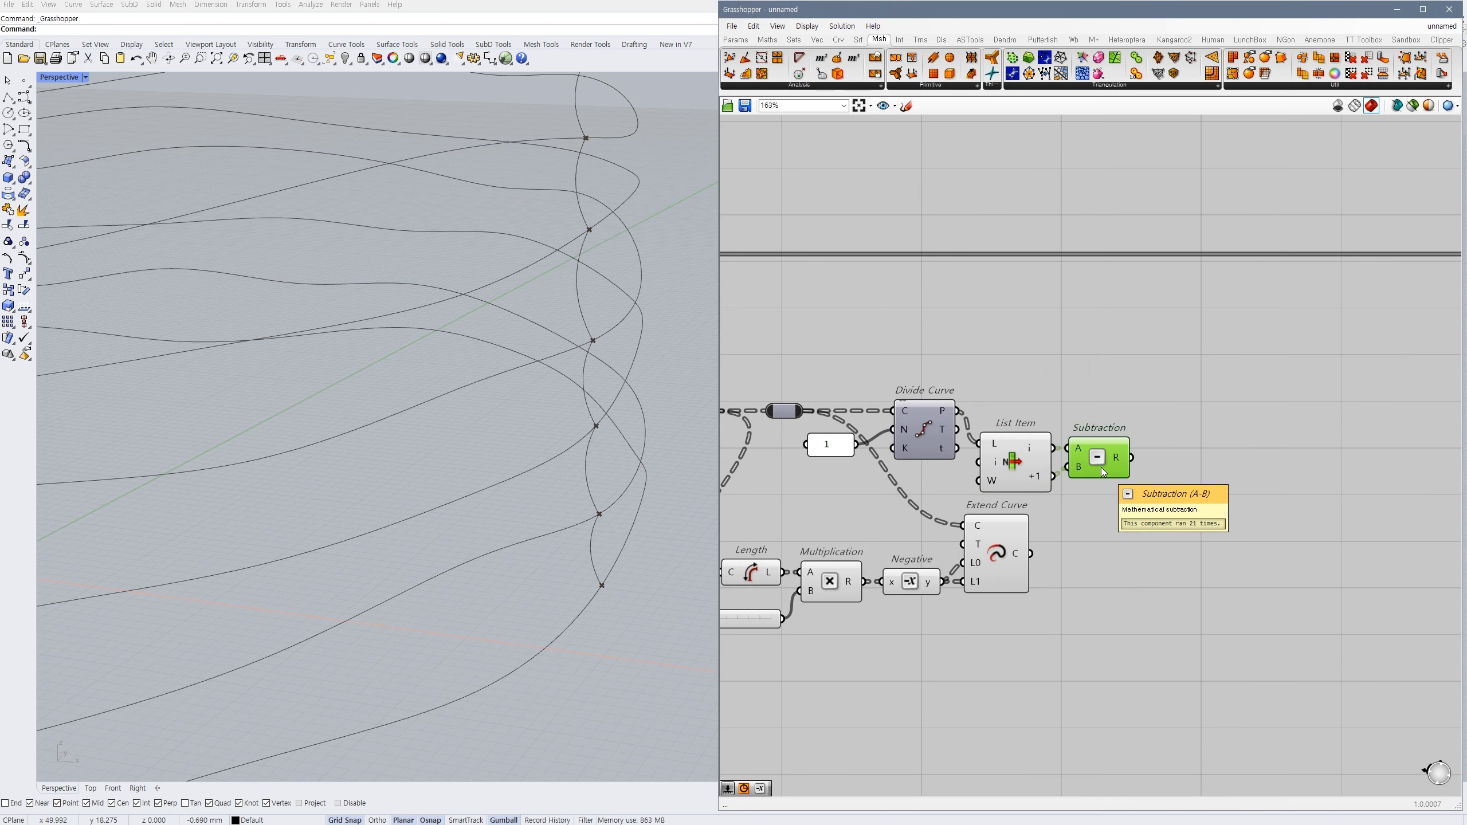
double_click(1180, 481)
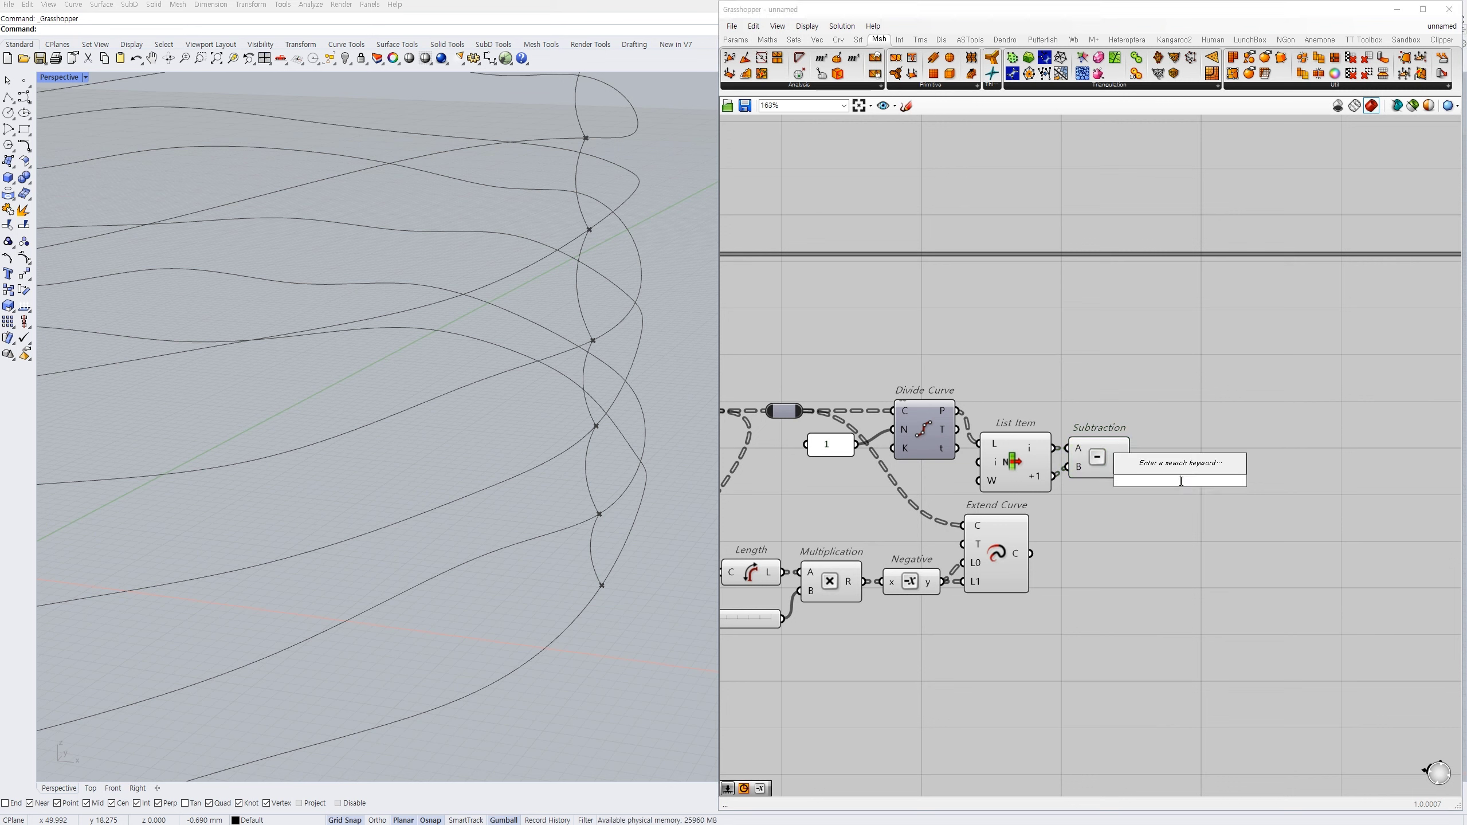
type("merg")
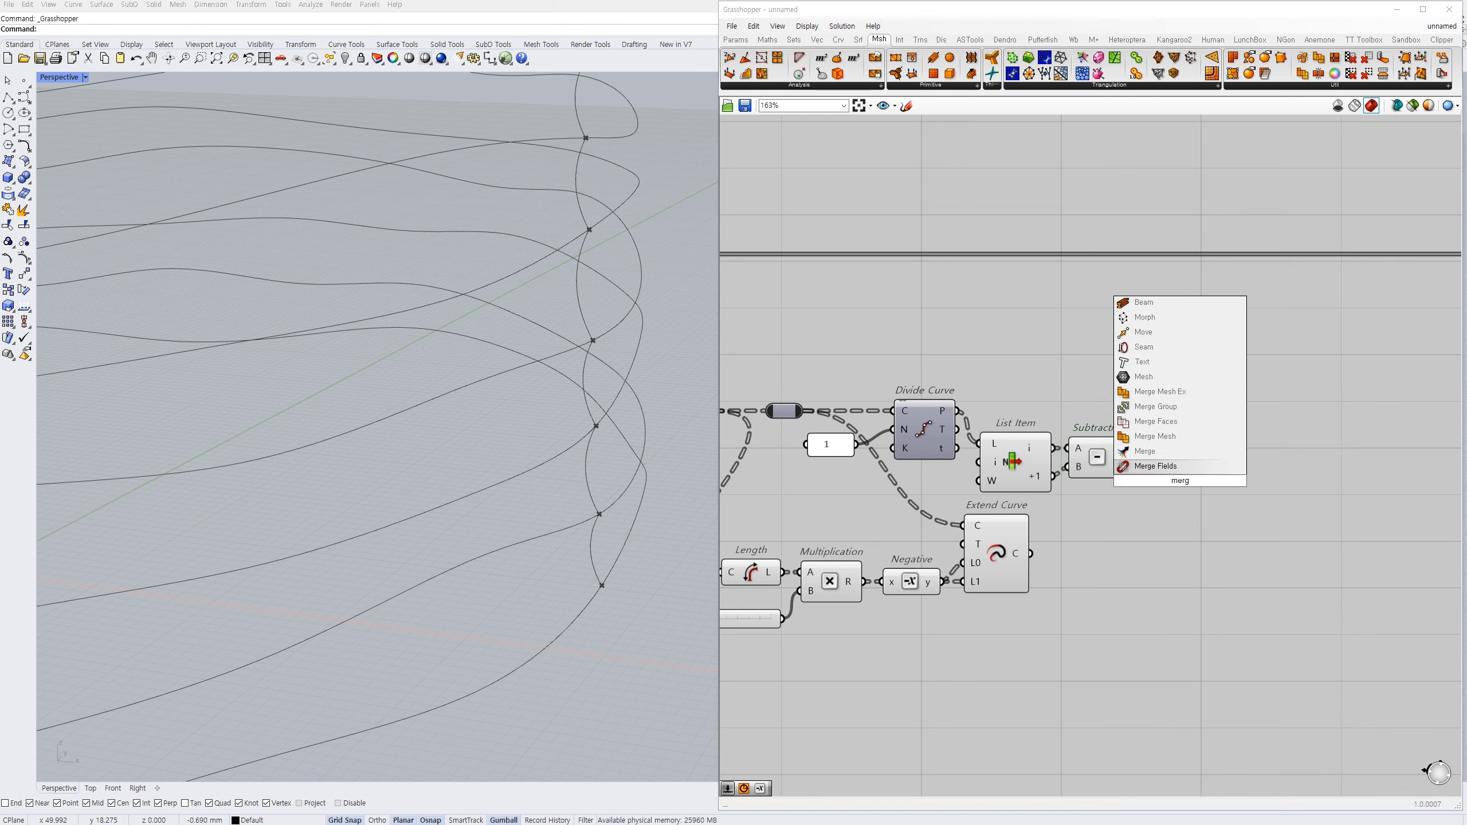
left_click(1165, 452)
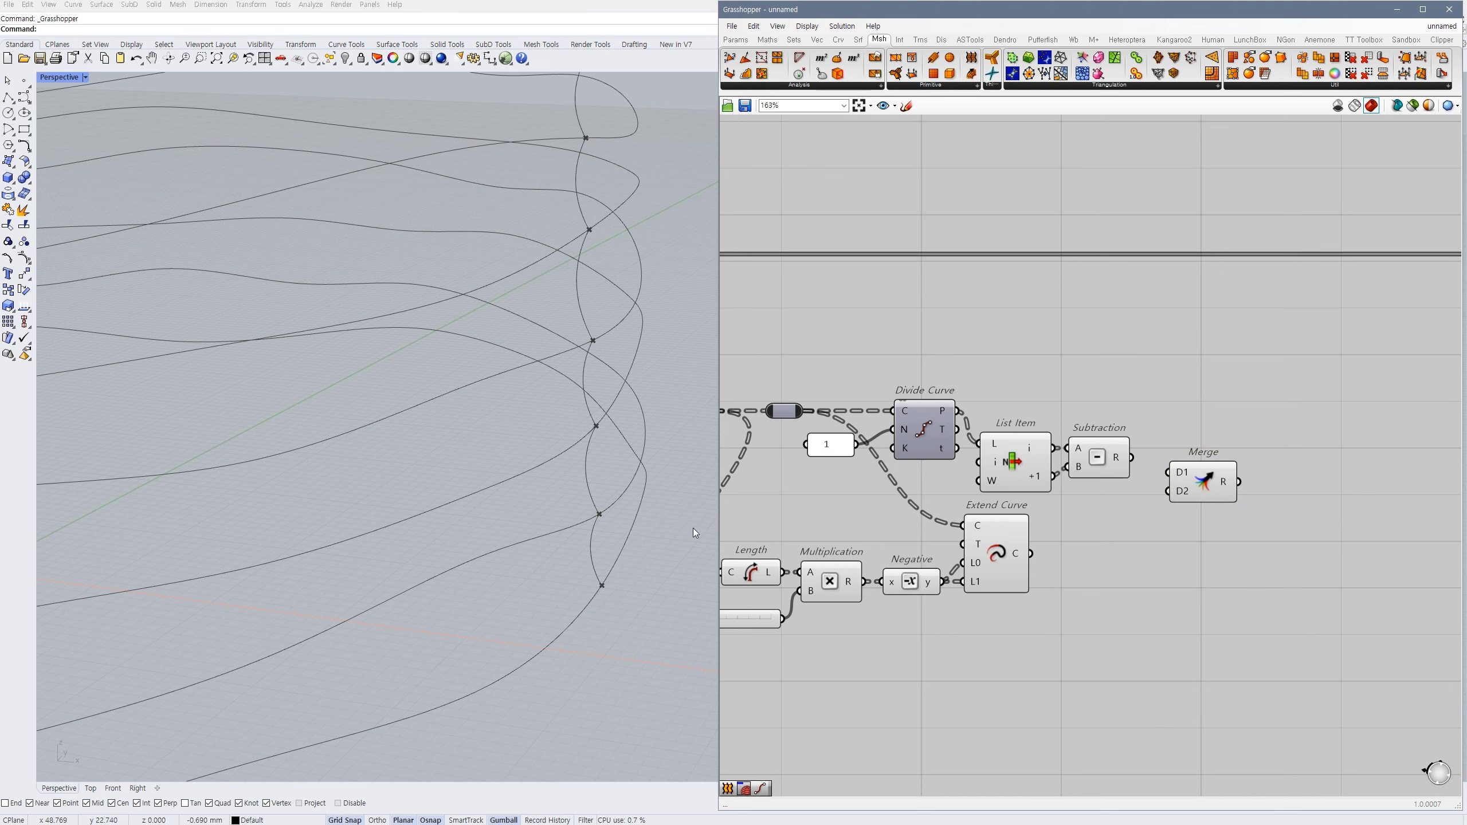
- Turn off the preview of the Nurbs Curve component to isolate the trimmed curves
scroll(575, 507, "up", 3)
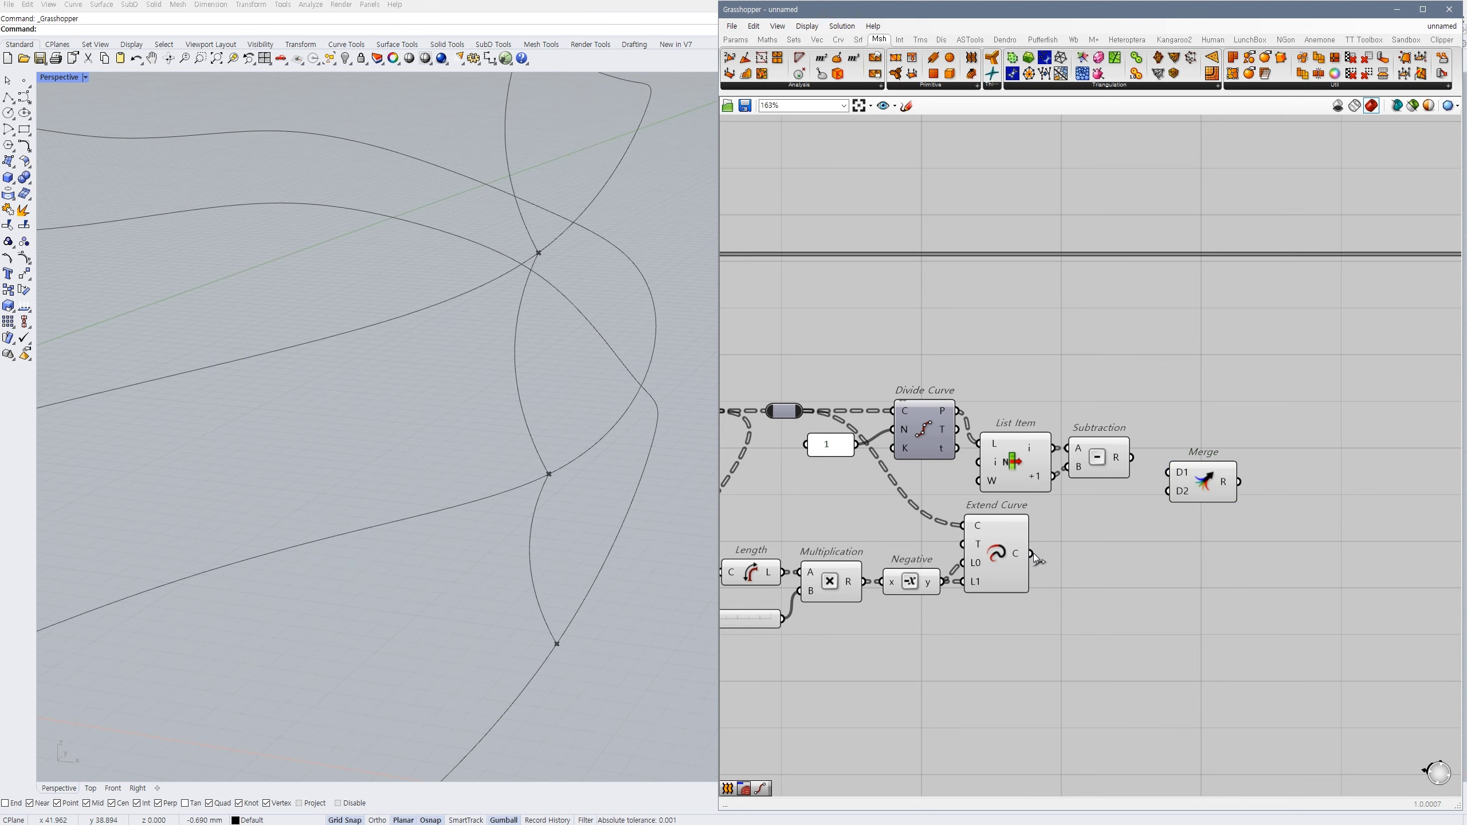
scroll(1330, 352, "down", 2)
left_click(877, 412)
key("ctrl+q")
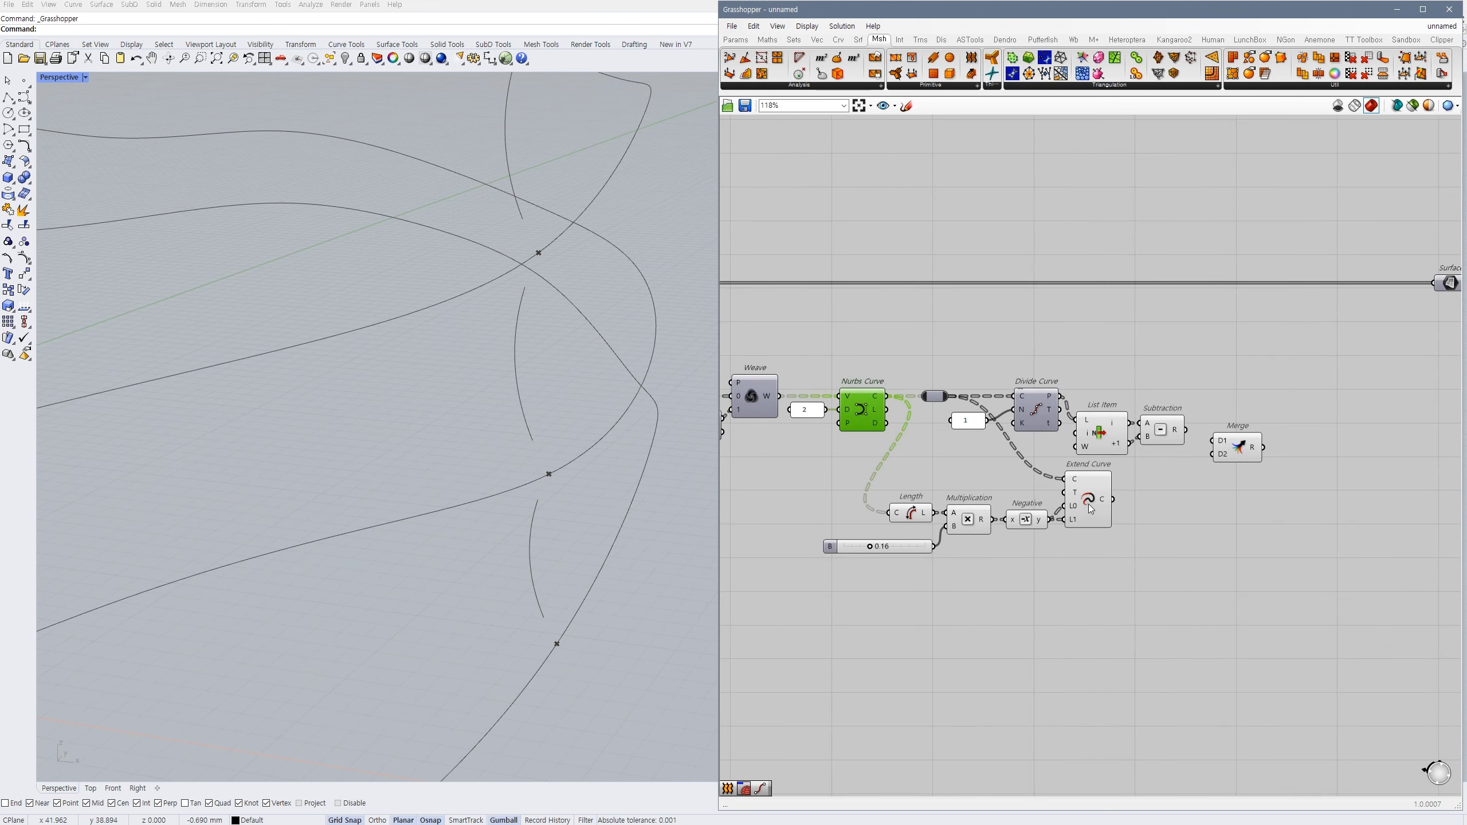
- Highlight the Extend Curve result and examine the trimmed curves in the Front view
left_click(1090, 510)
right_click_drag(563, 304, 564, 276)
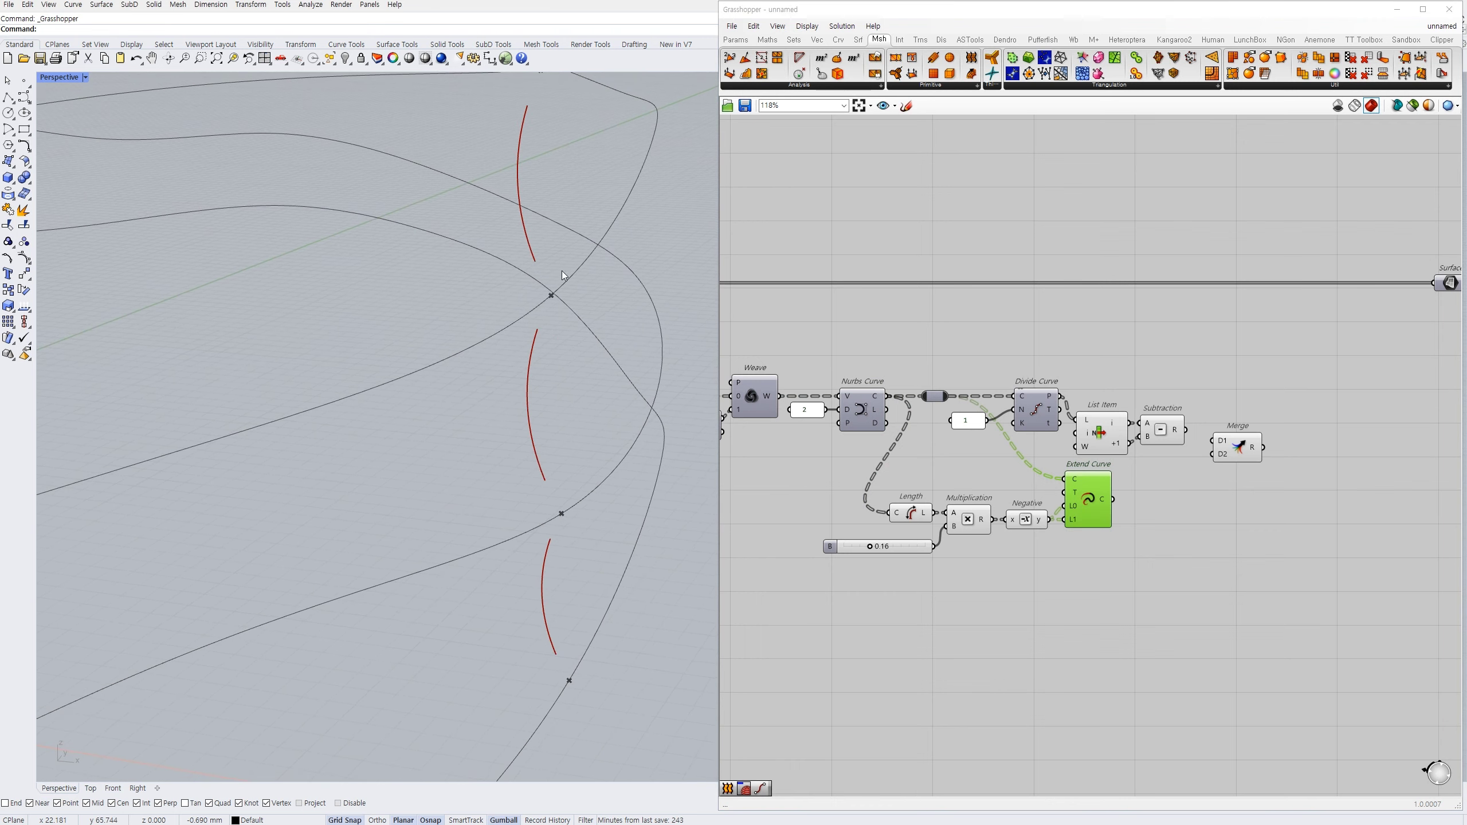
right_click_drag(570, 502, 465, 675)
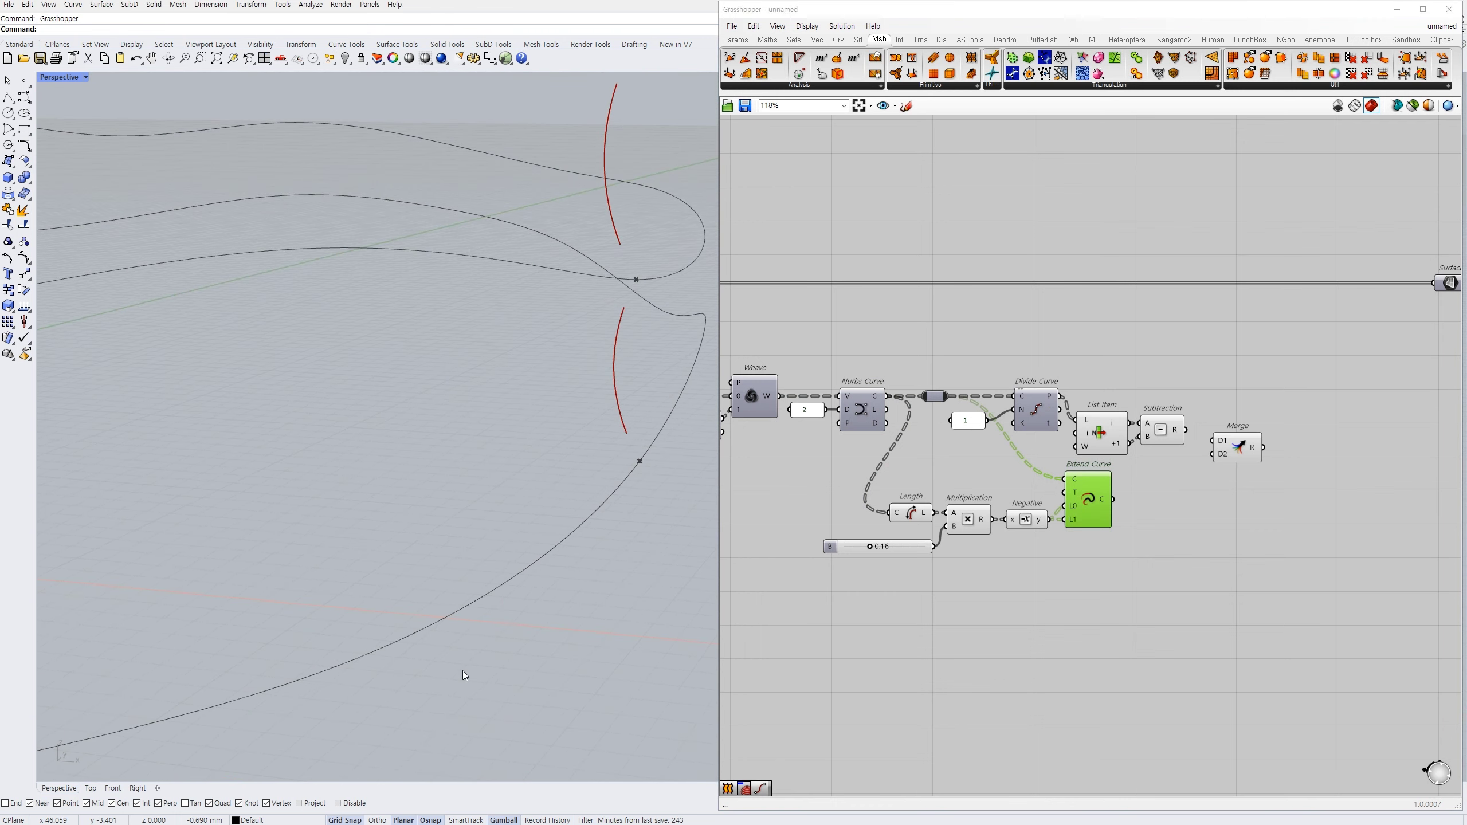
left_click(113, 788)
scroll(483, 243, "up", 4)
scroll(542, 576, "up", 5)
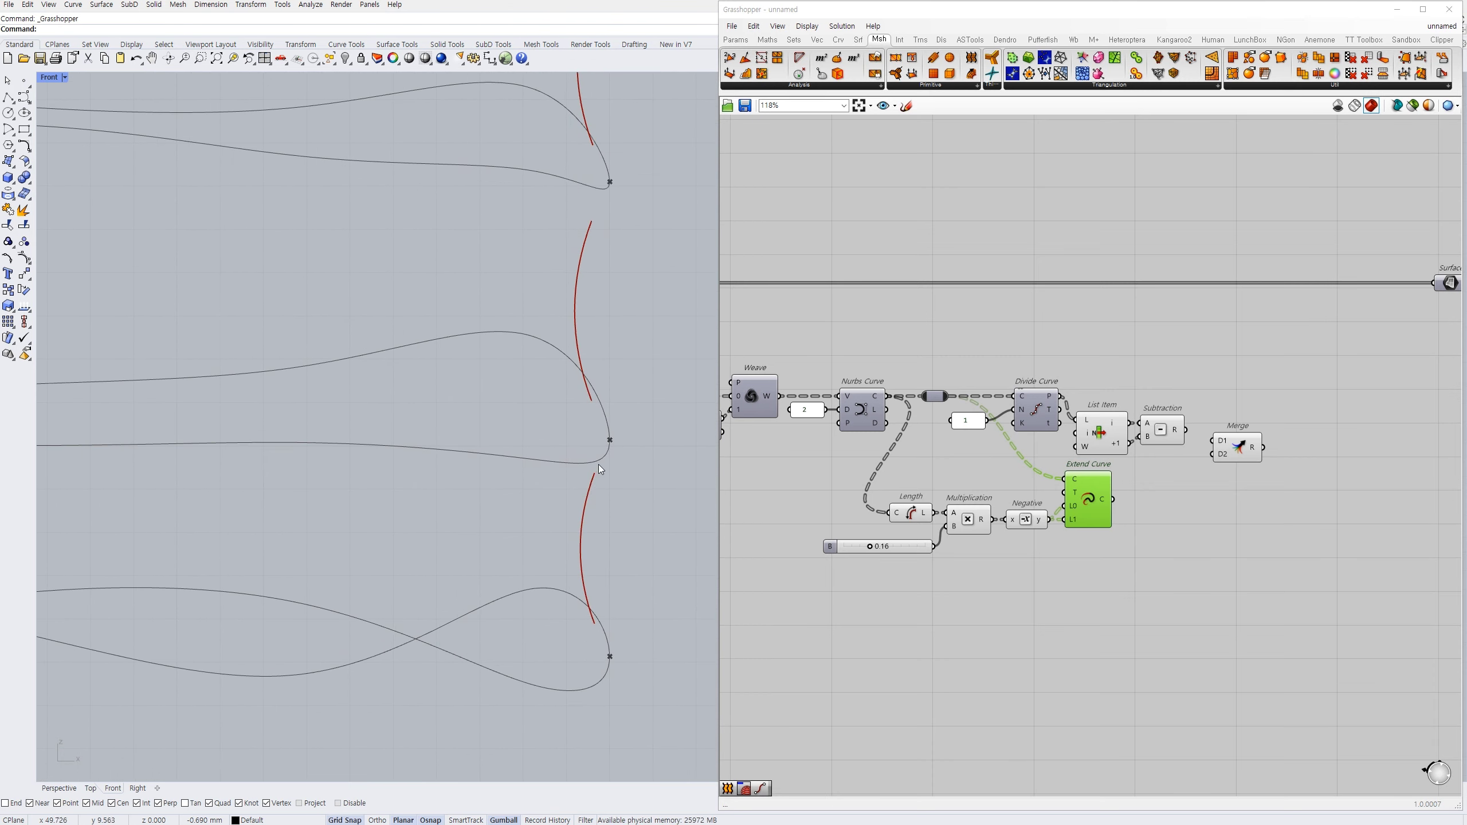
- Turn off the preview of the Seam component to hide the contour curves
scroll(1120, 464, "down", 2)
right_click_drag(950, 469, 1391, 464)
left_click(1005, 378)
key("ctrl+q")
right_click_drag(605, 482, 592, 468)
scroll(592, 462, "up", 2)
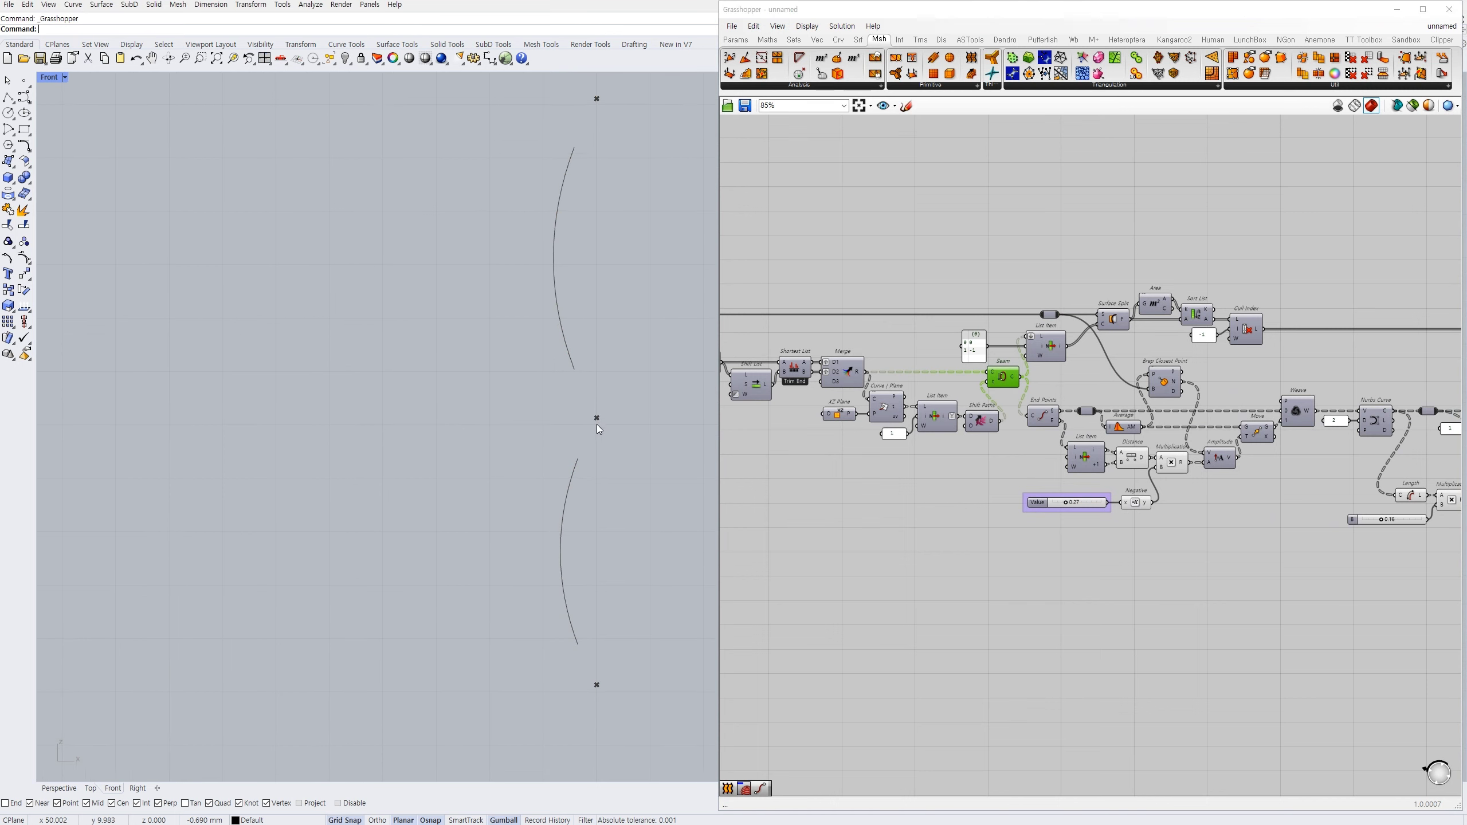
- Add a vector Reverse component after Subtraction
scroll(1111, 475, "up", 3)
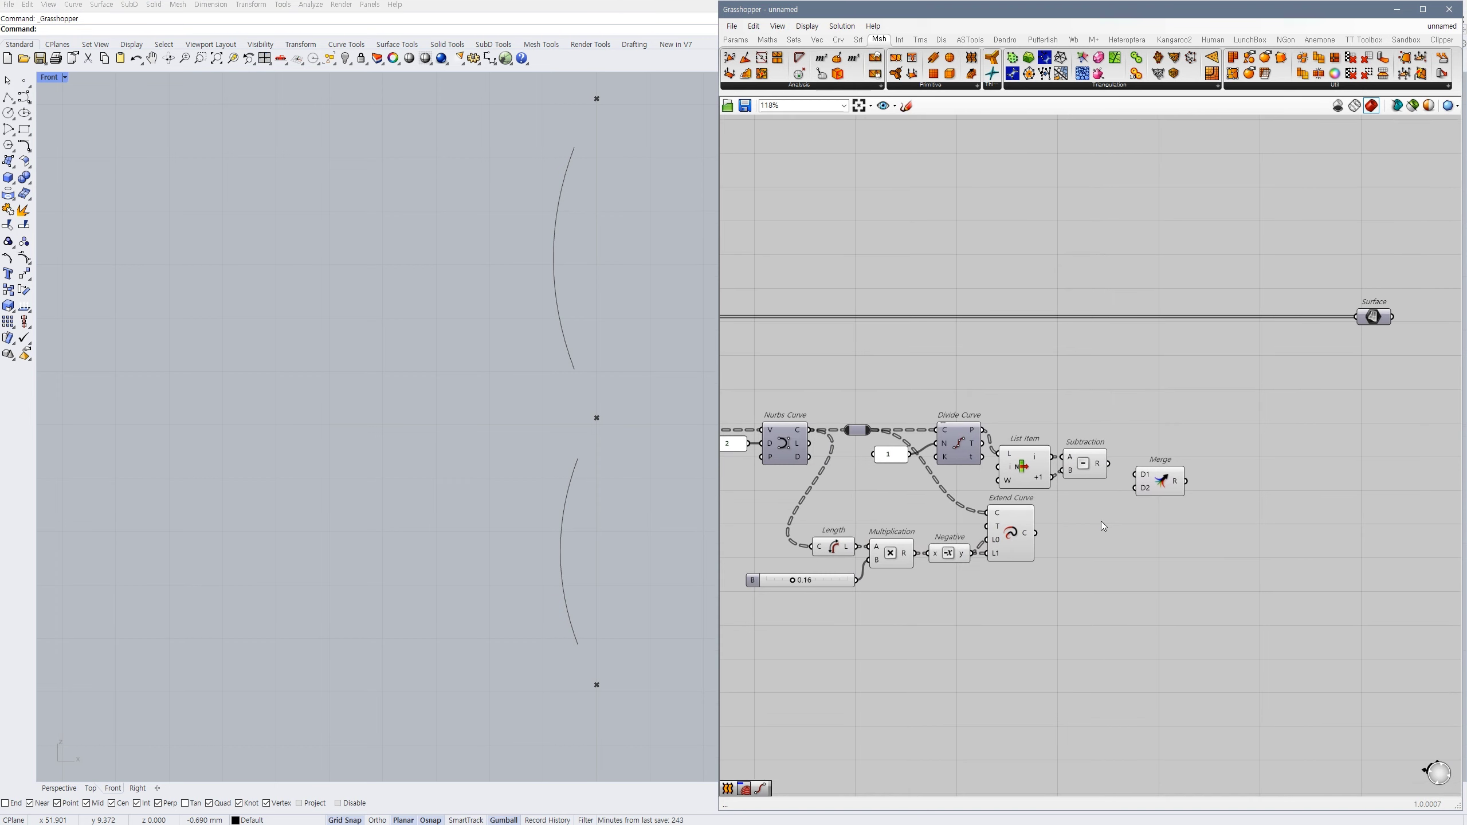
right_click_drag(1103, 521, 1089, 540)
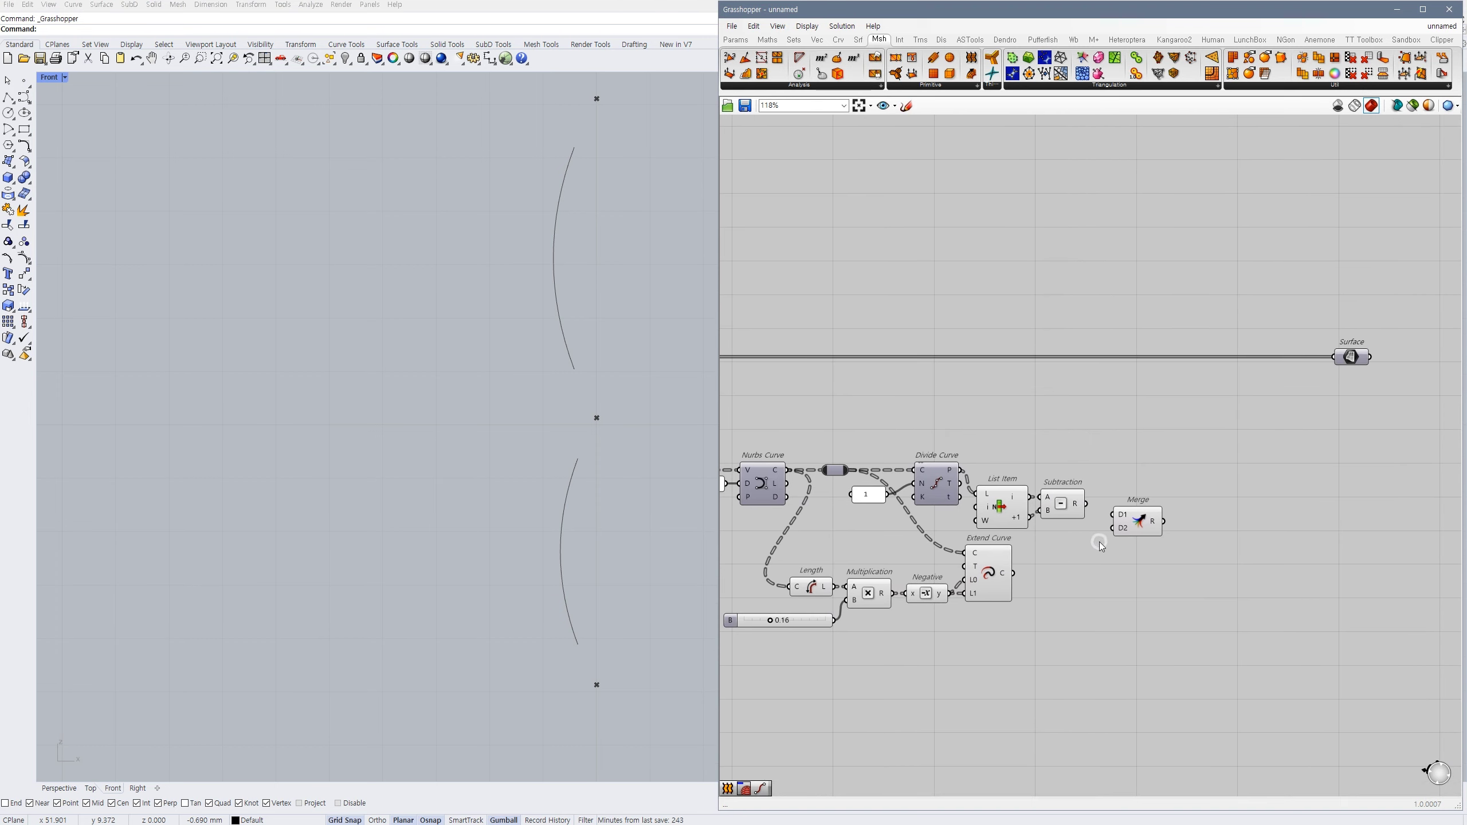
double_click(1100, 543)
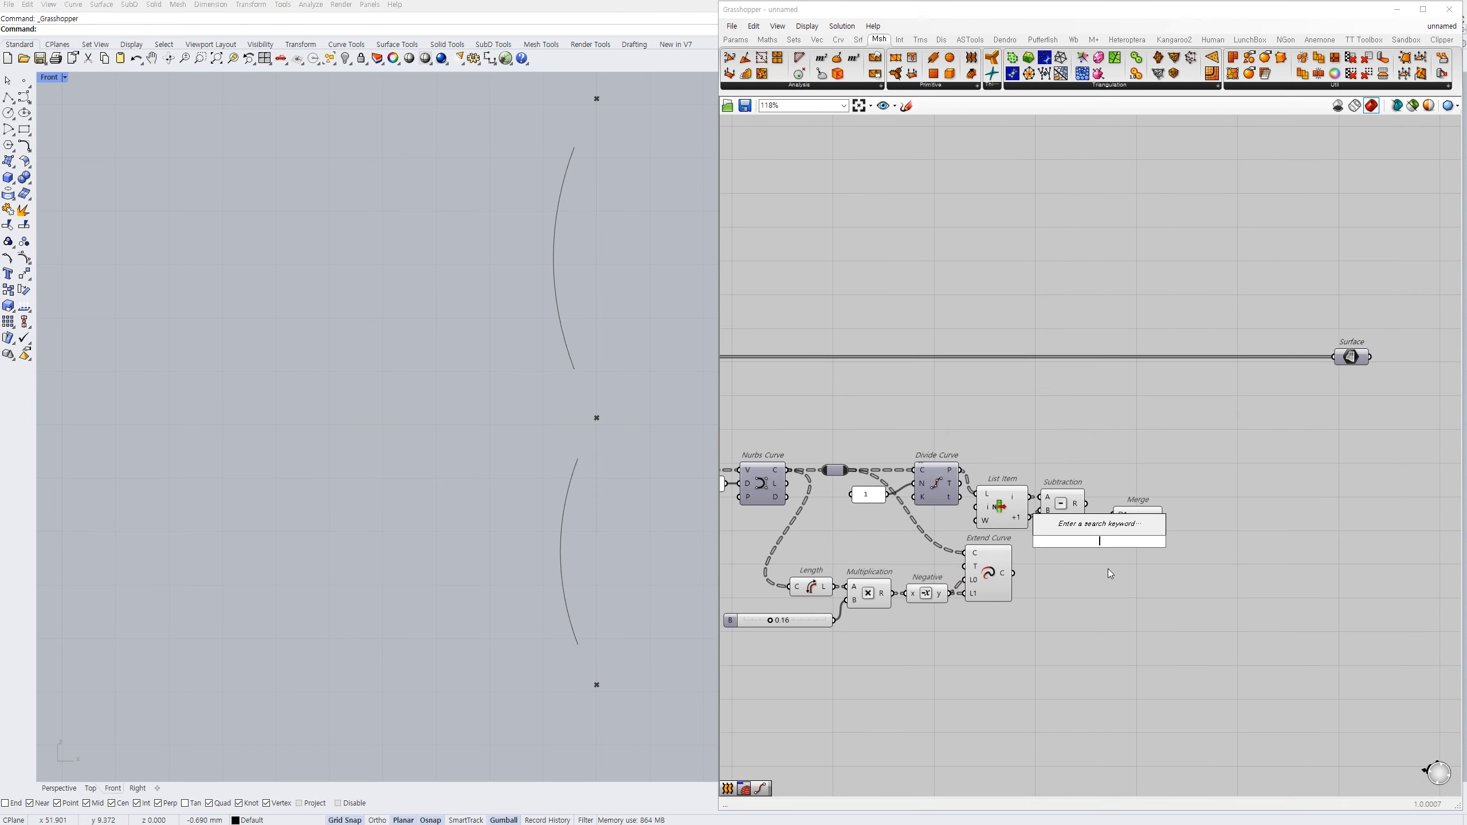
type("rev")
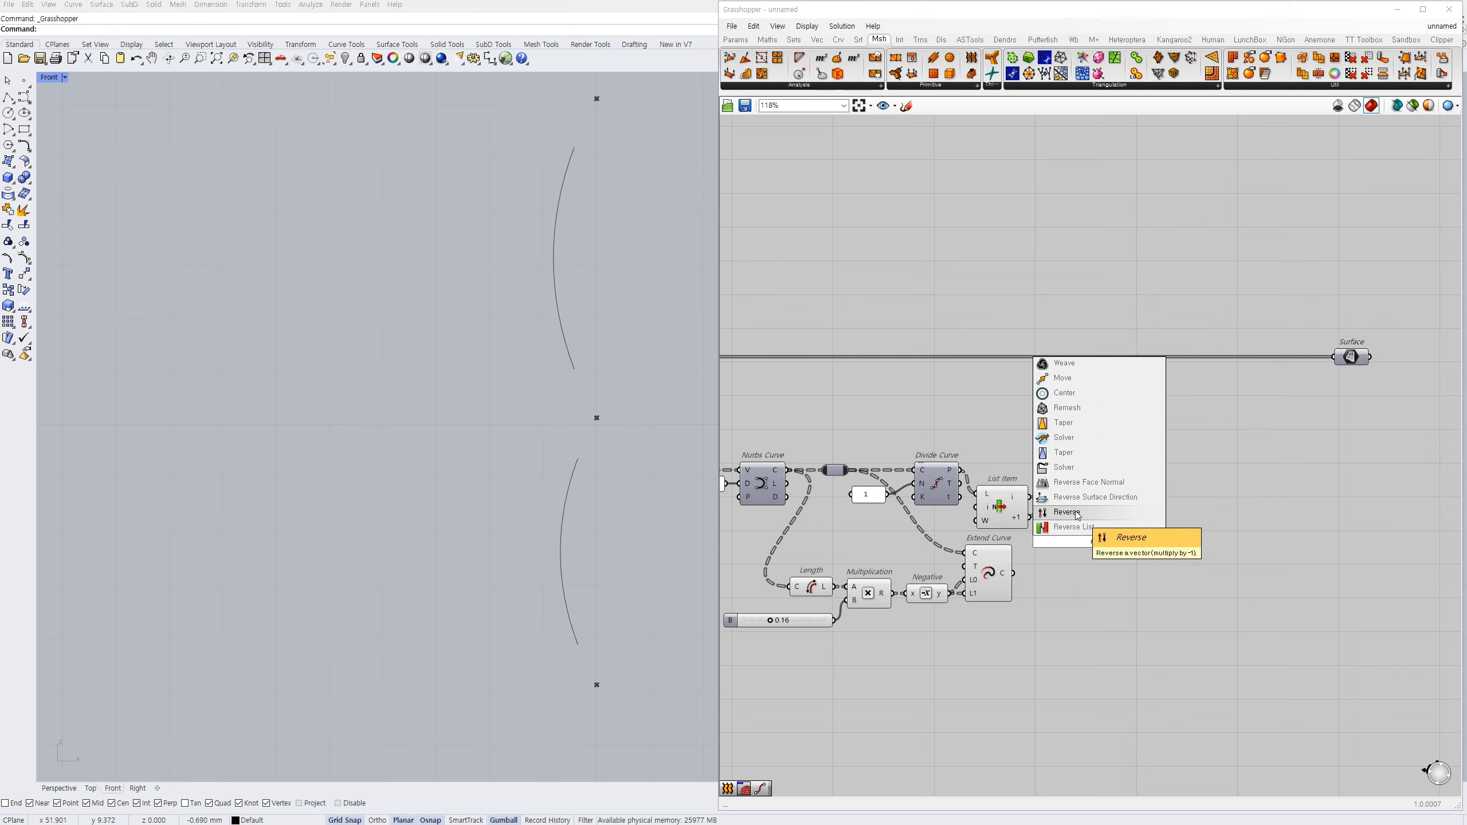
left_click(1076, 512)
- Route the Subtraction result through Reverse into Merge D1 and directly into D2, and place the components neatly
left_click_drag(1093, 546, 1169, 520)
scroll(1098, 521, "up", 1)
right_click_drag(1097, 522, 1021, 521)
left_click_drag(1056, 491, 1114, 524)
left_click(1132, 535)
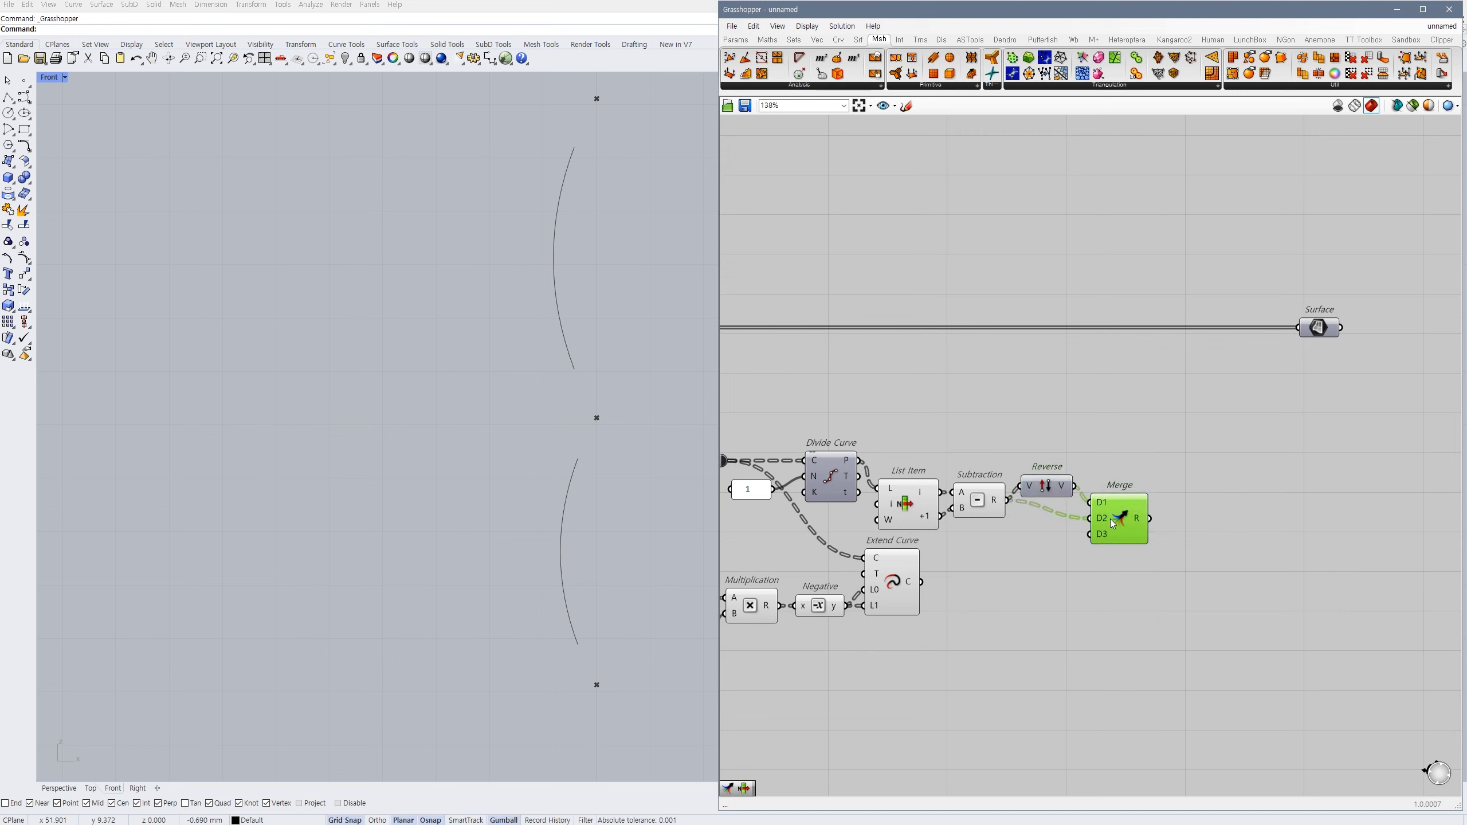
left_click(1101, 585)
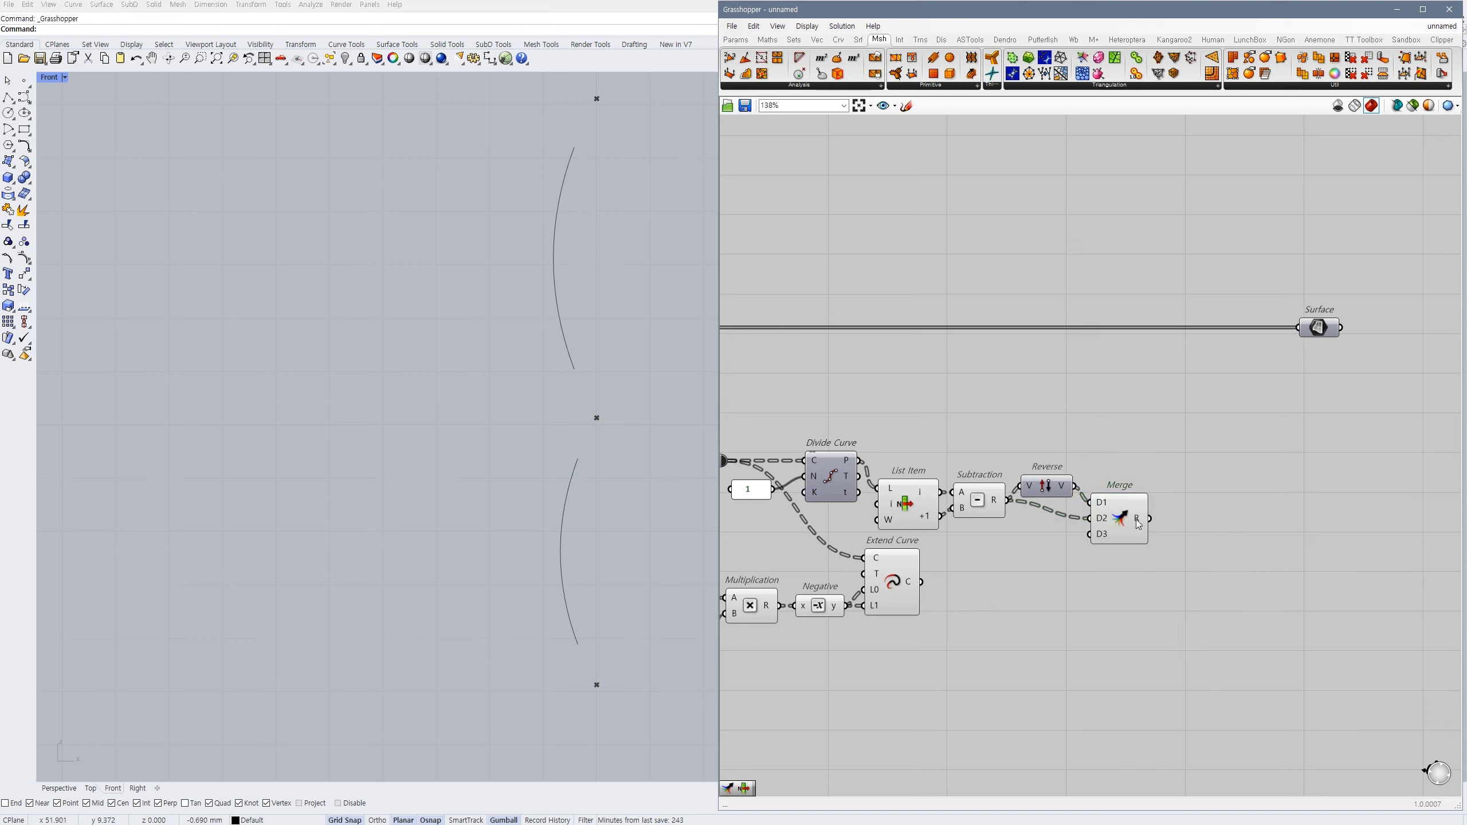
- Add a Line SDL component with the Divide Curve points as start and the merged vectors as direction
double_click(1195, 517)
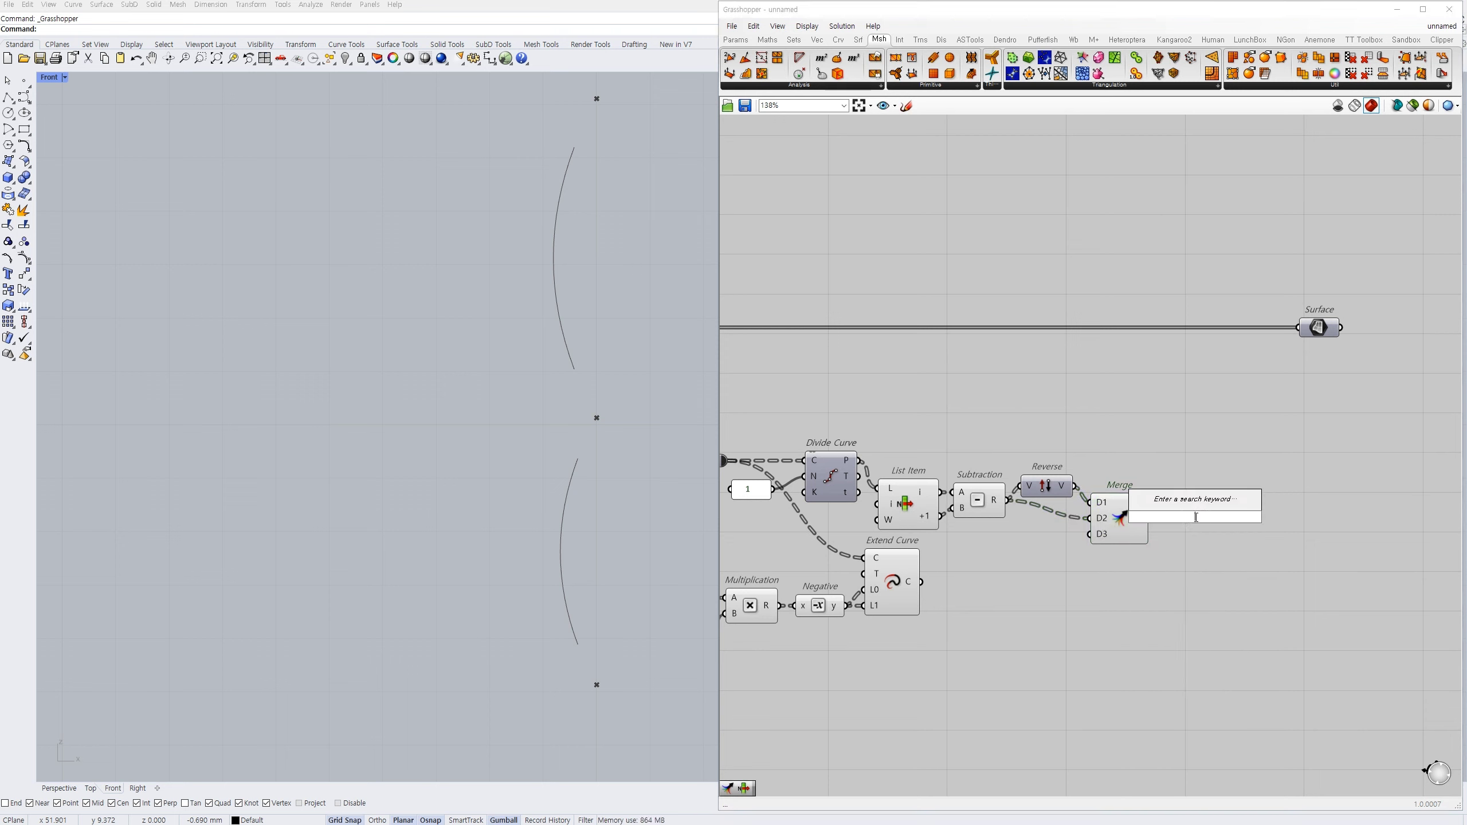
type("line sdl")
key("Return")
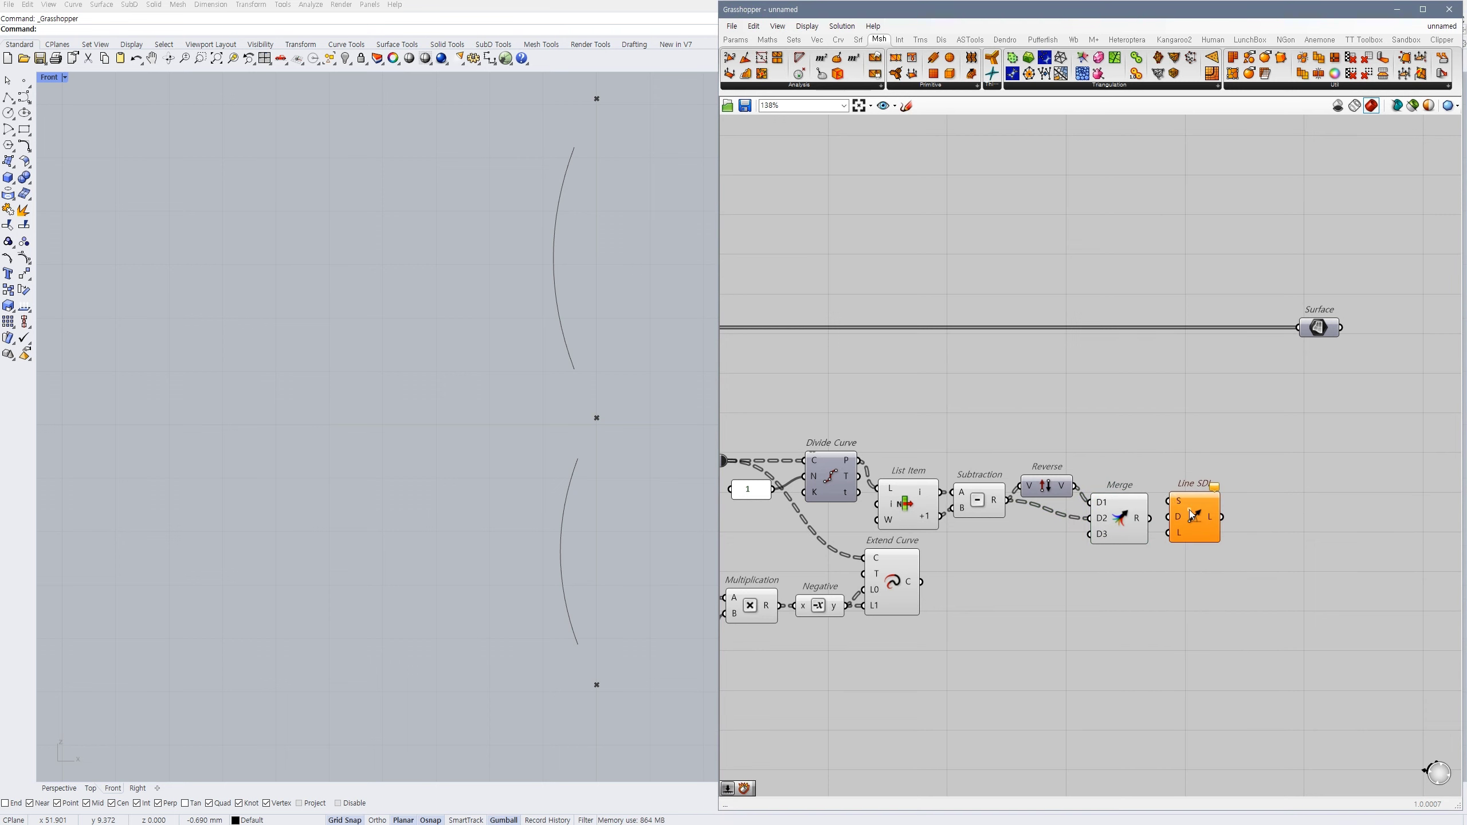
left_click(1179, 544)
left_click_drag(1189, 510, 1151, 519)
left_click(1169, 538)
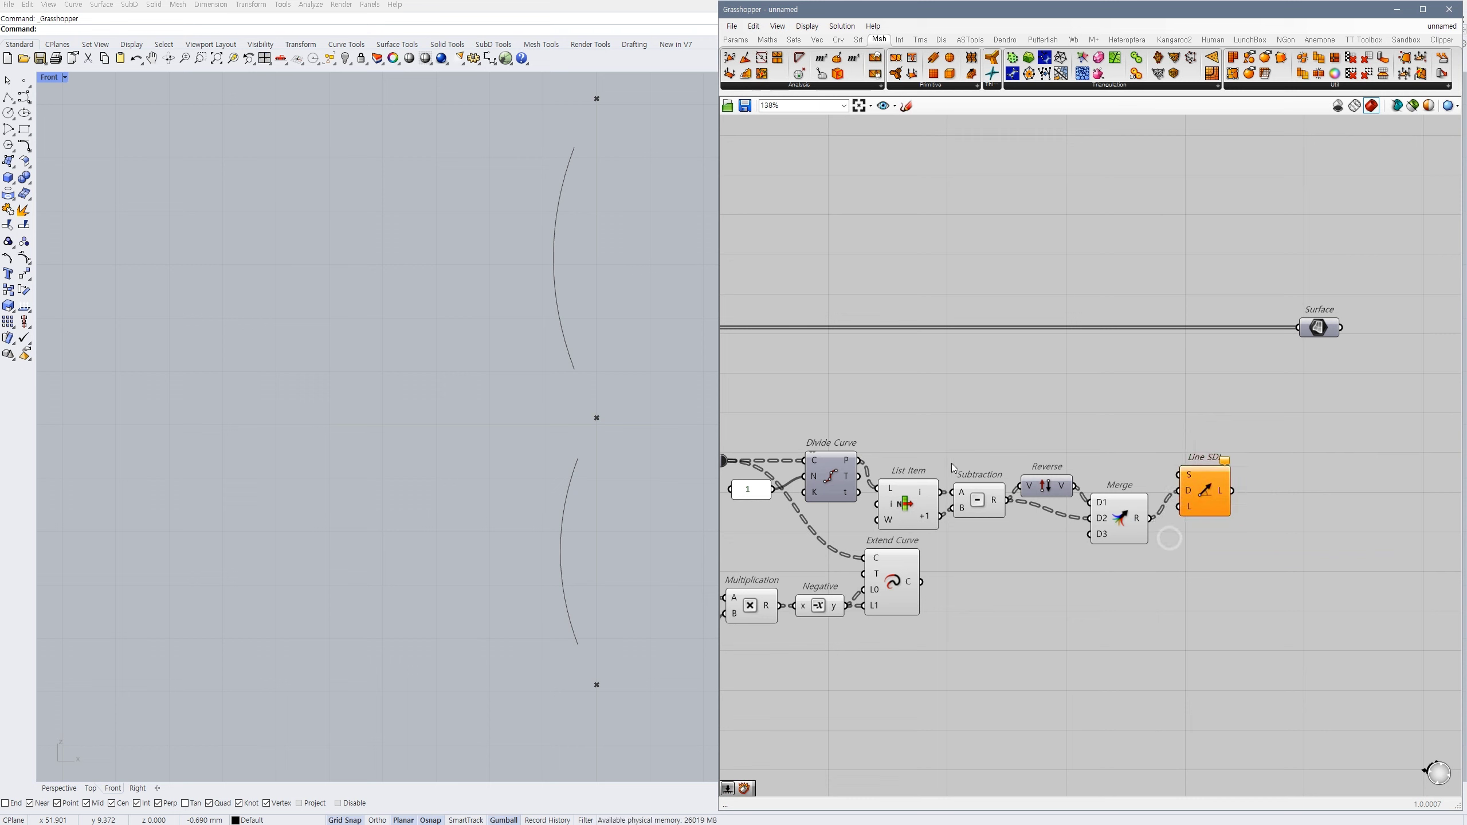
left_click_drag(864, 463, 1204, 482)
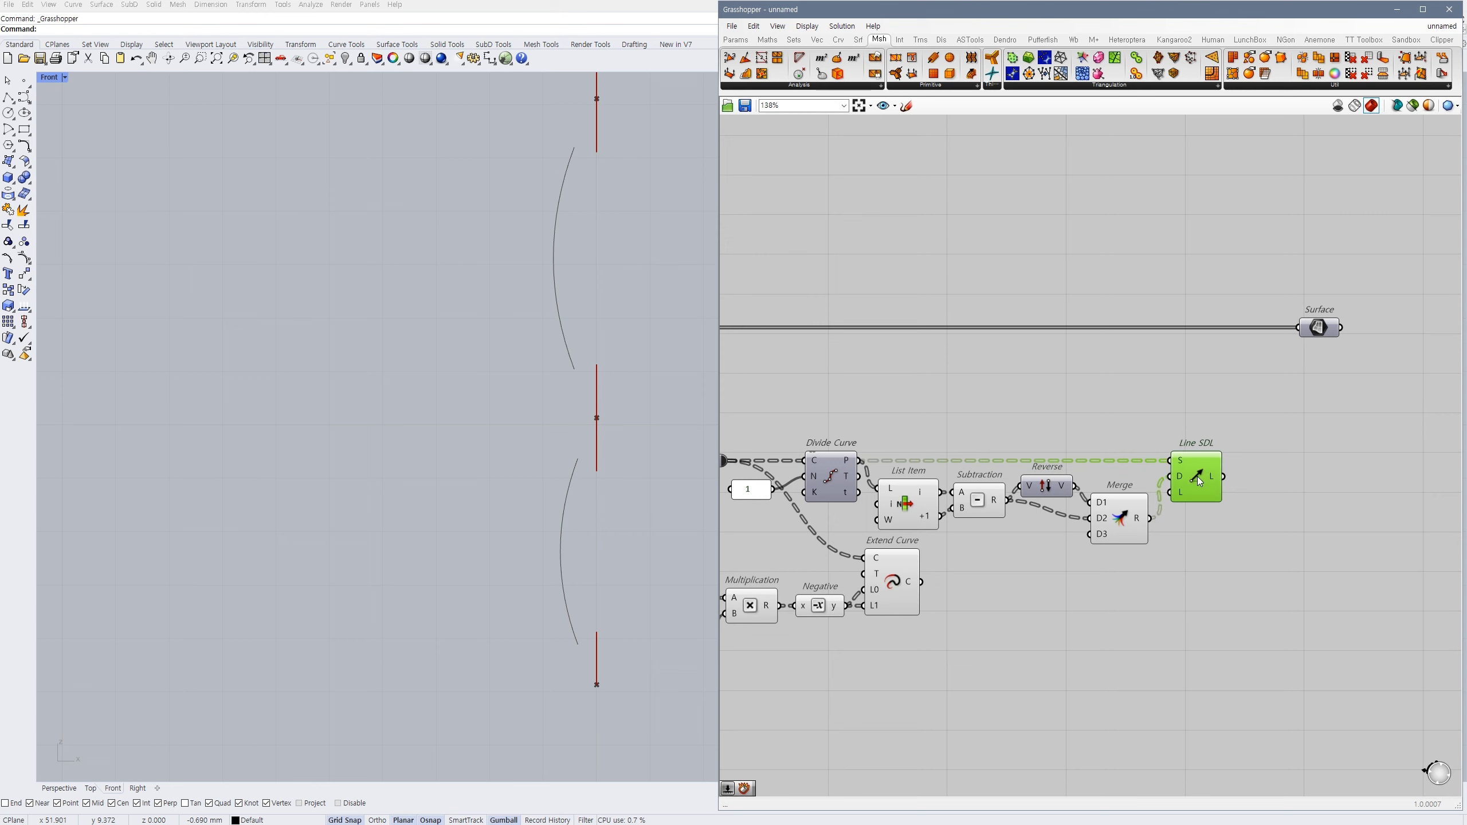
left_click(1195, 567)
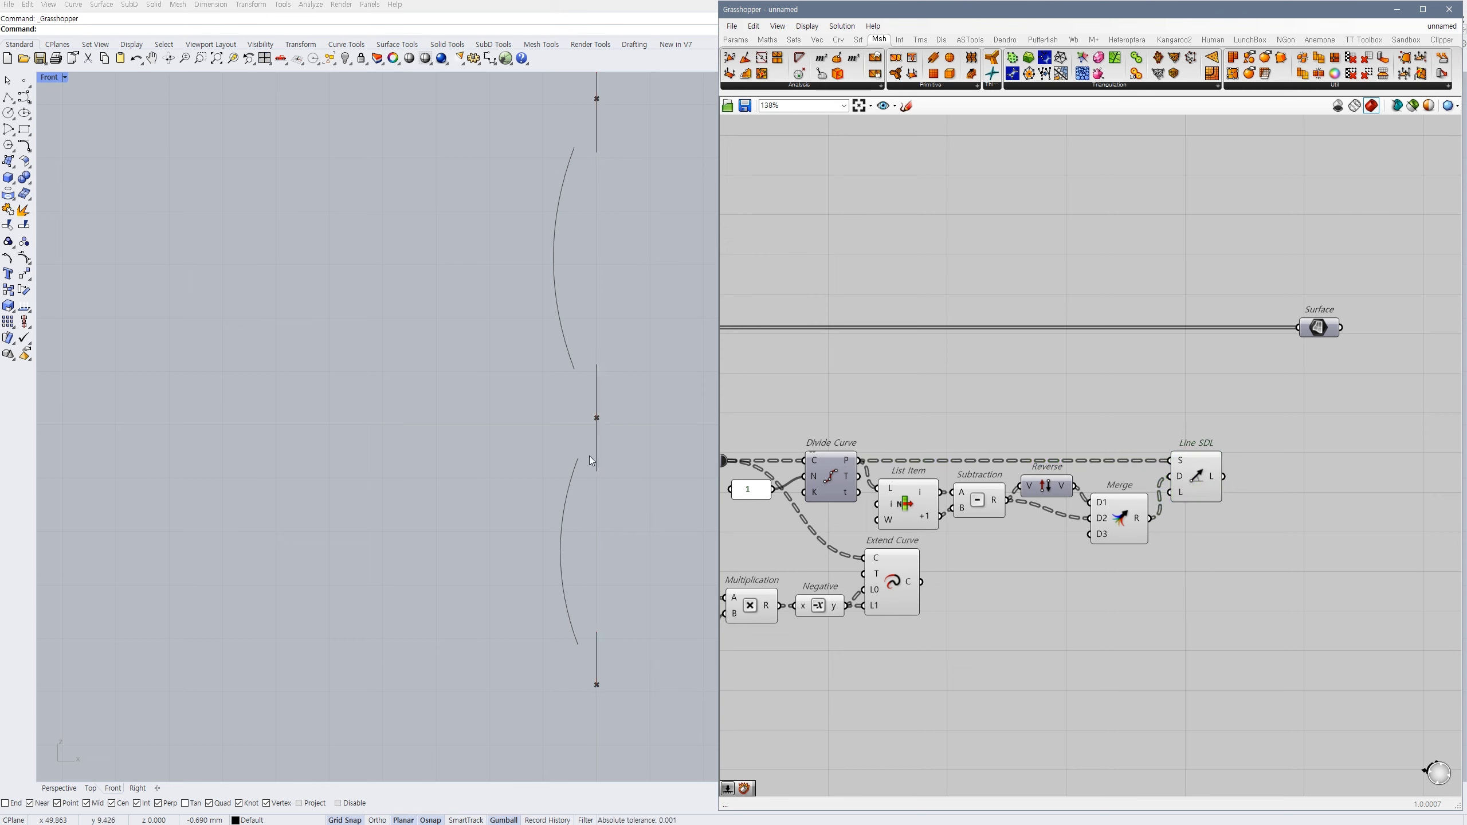
- Add a panel containing 0.001 below the Merge component
double_click(1128, 609)
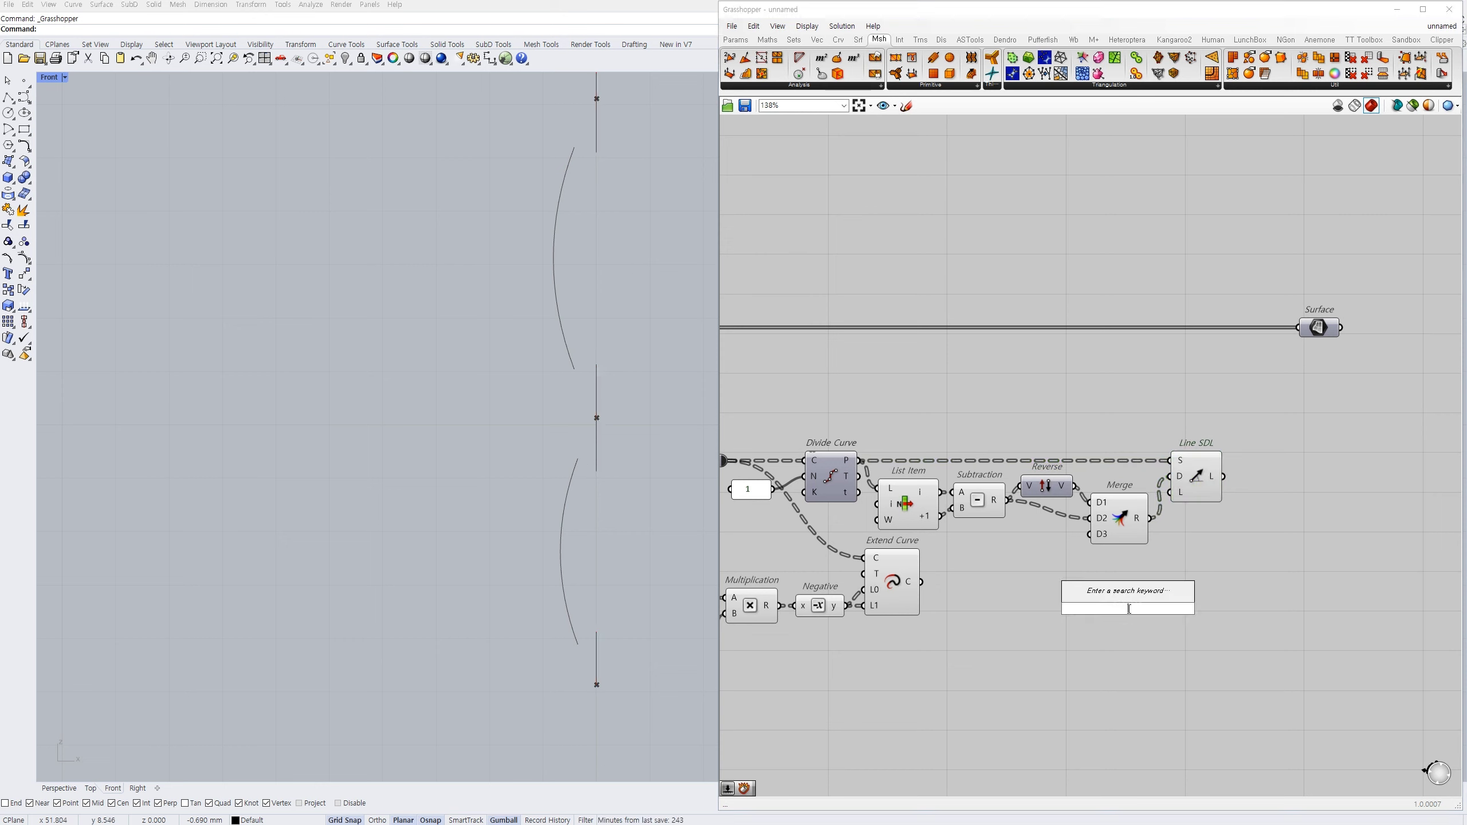
type("\"0")
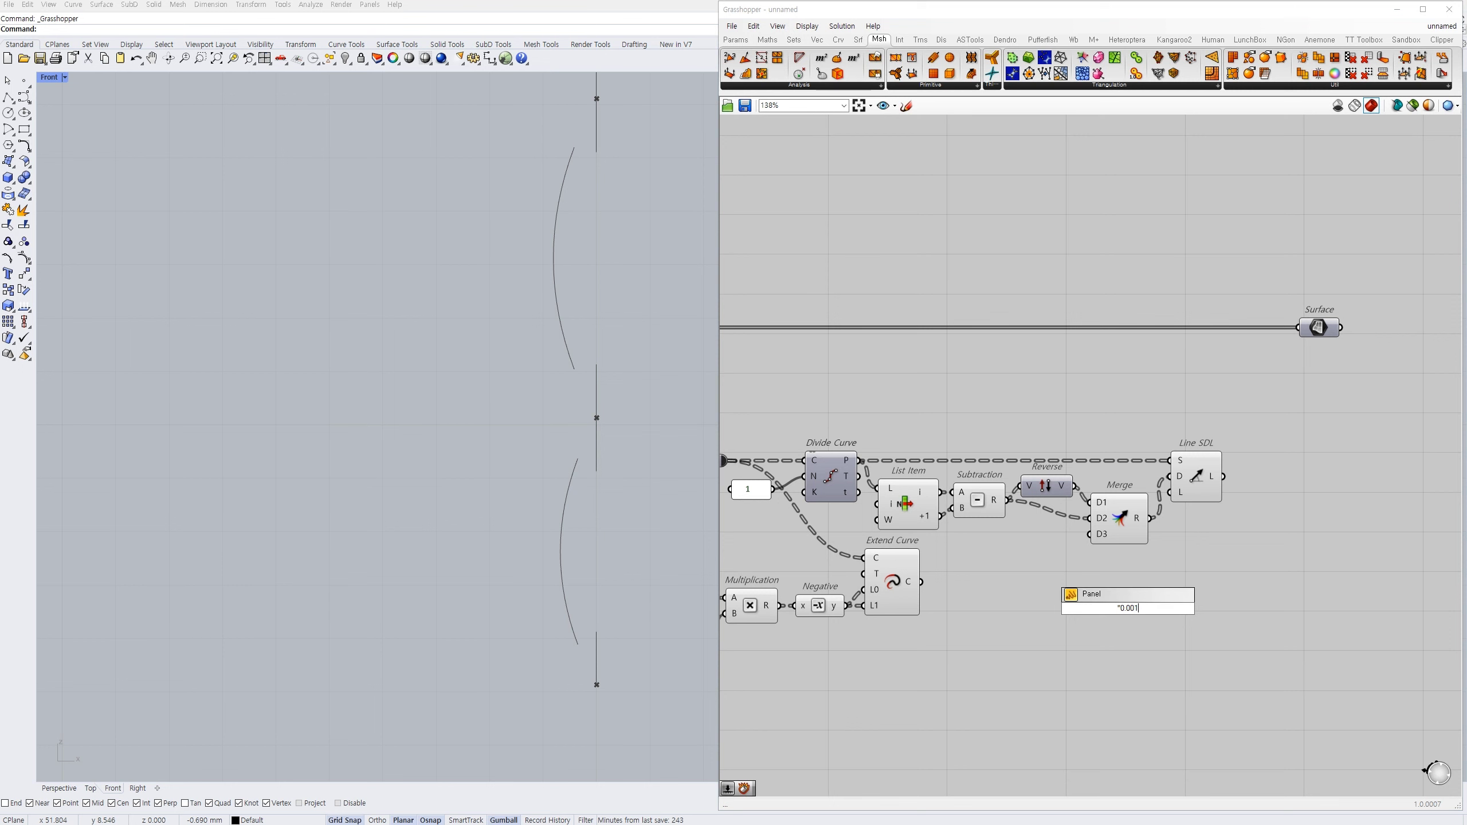
type(".001")
key("Return")
scroll(1168, 622, "up", 2)
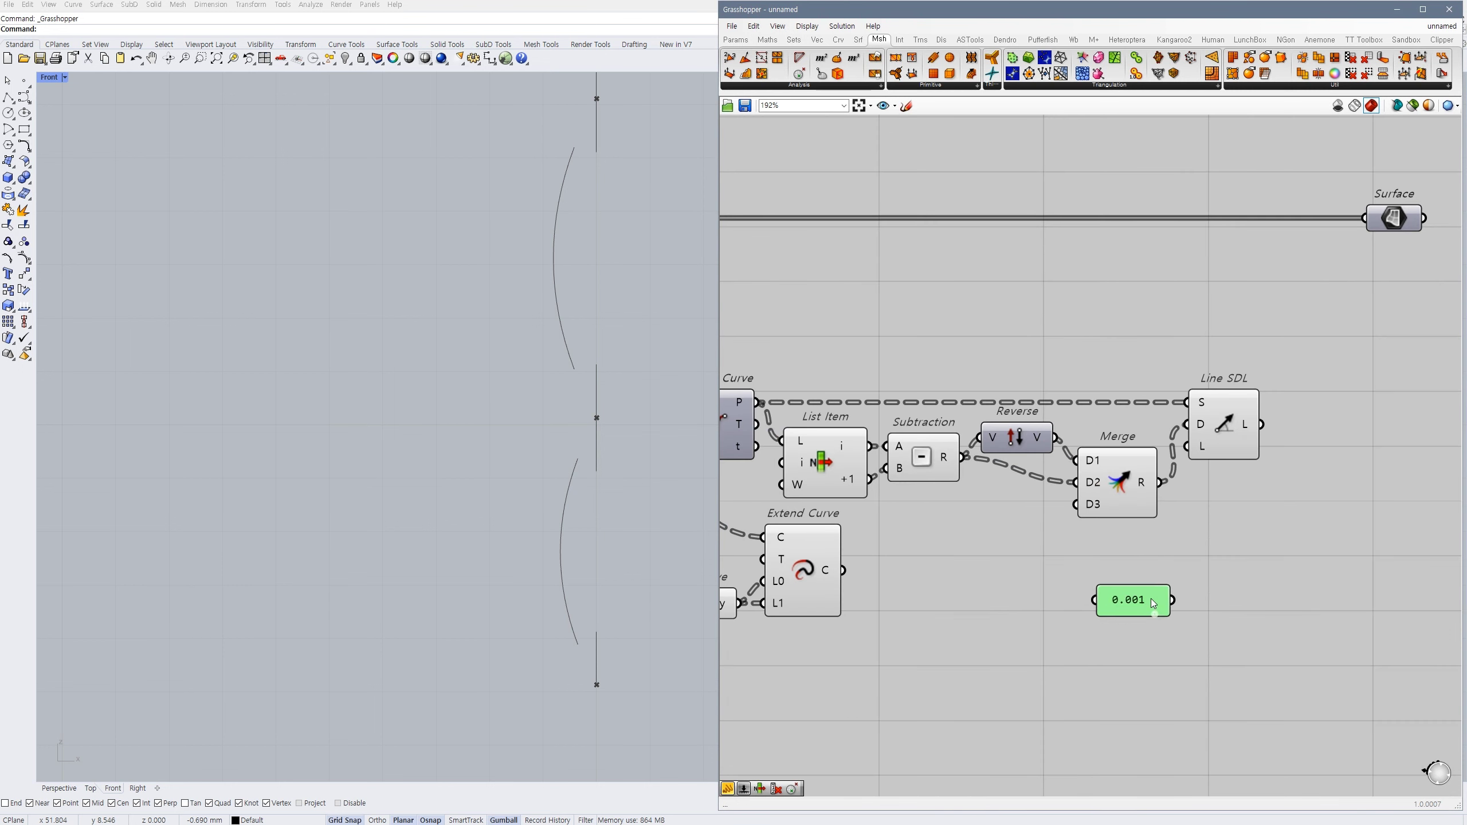
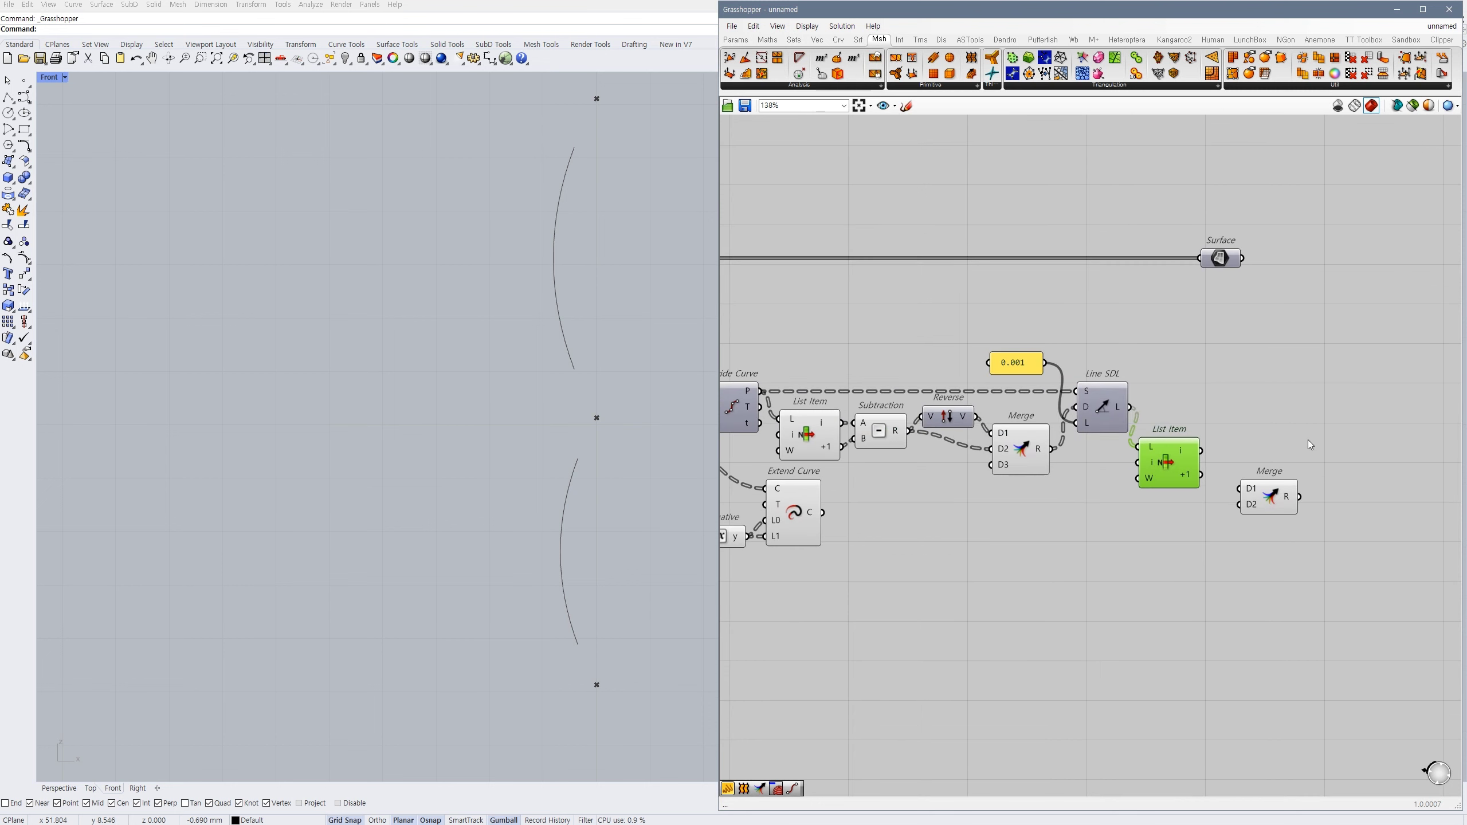
- Connect the second Merge's D1 to List Item's i output, D2 to the Extend Curve result and D3 to the +1 output
left_click(1301, 442)
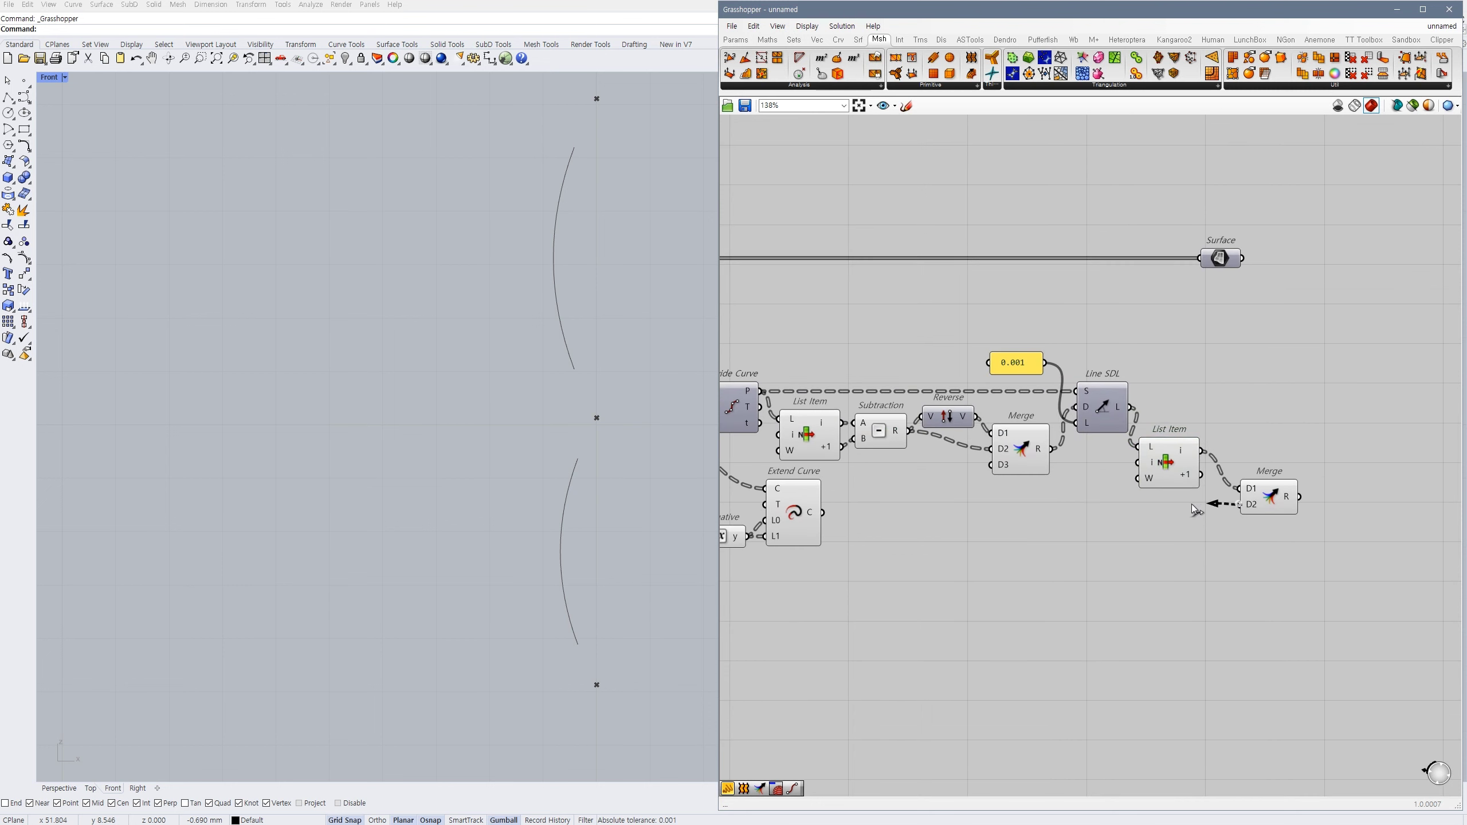
left_click_drag(1194, 510, 824, 512)
left_click(1263, 522)
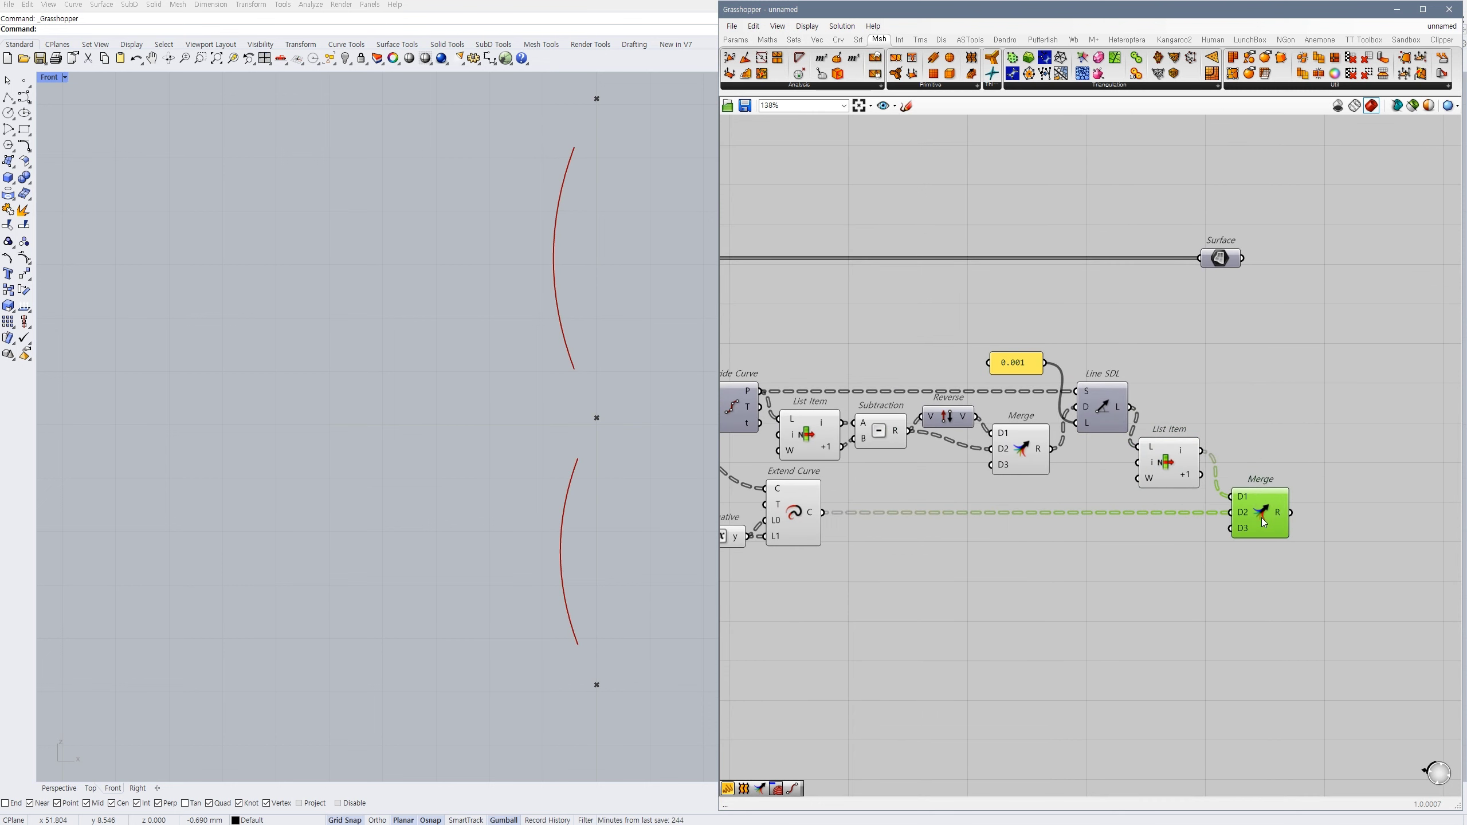
left_click(1247, 571)
scroll(1247, 570, "up", 2)
left_click_drag(1161, 469, 1126, 462)
right_click_drag(1103, 560, 941, 568)
left_click(1086, 522)
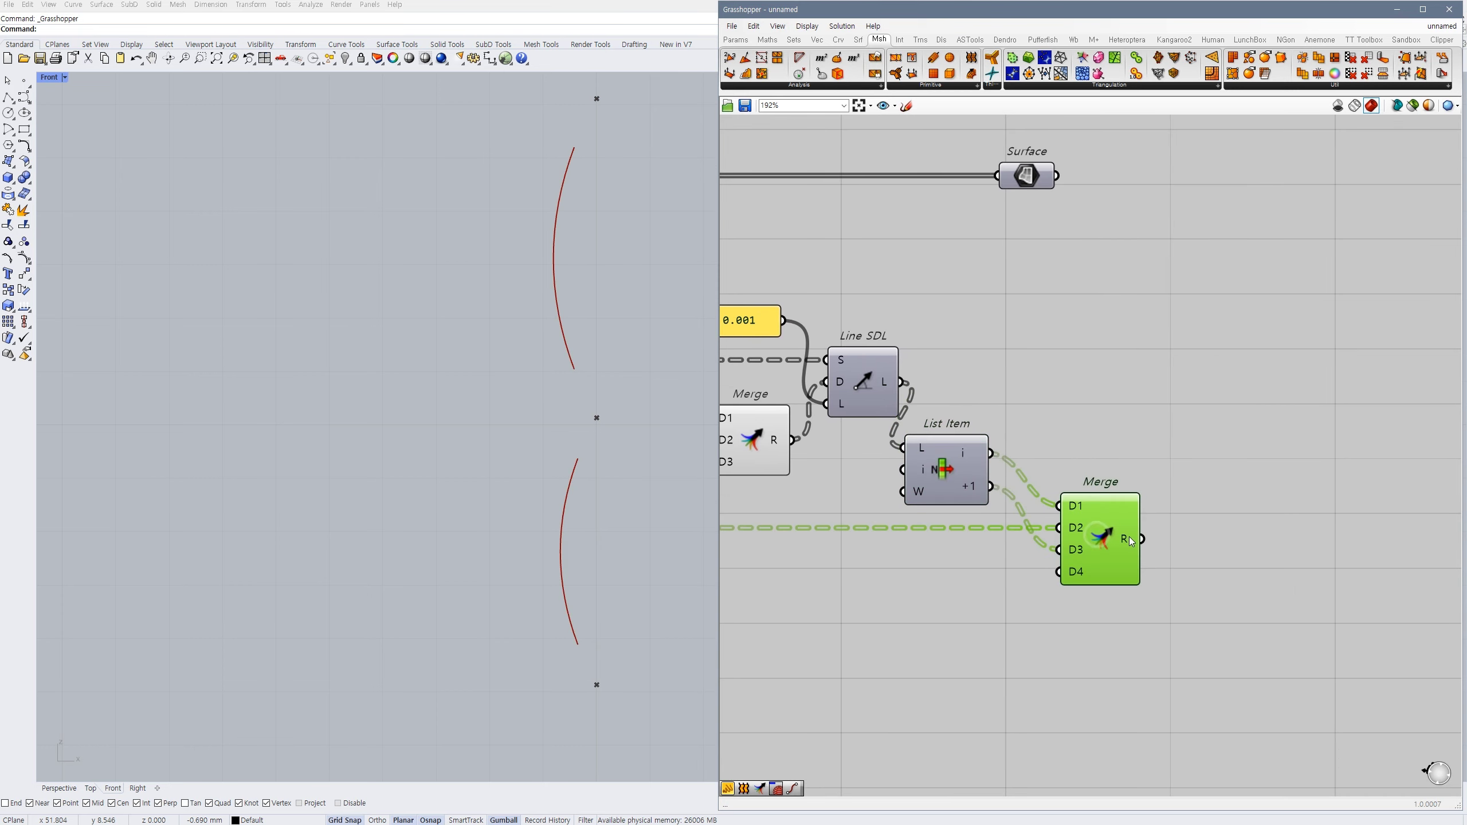
- Turn on Simplify for the D1, D2 and D3 inputs of the second Merge component
right_click(1073, 507)
left_click(1097, 614)
right_click(1069, 527)
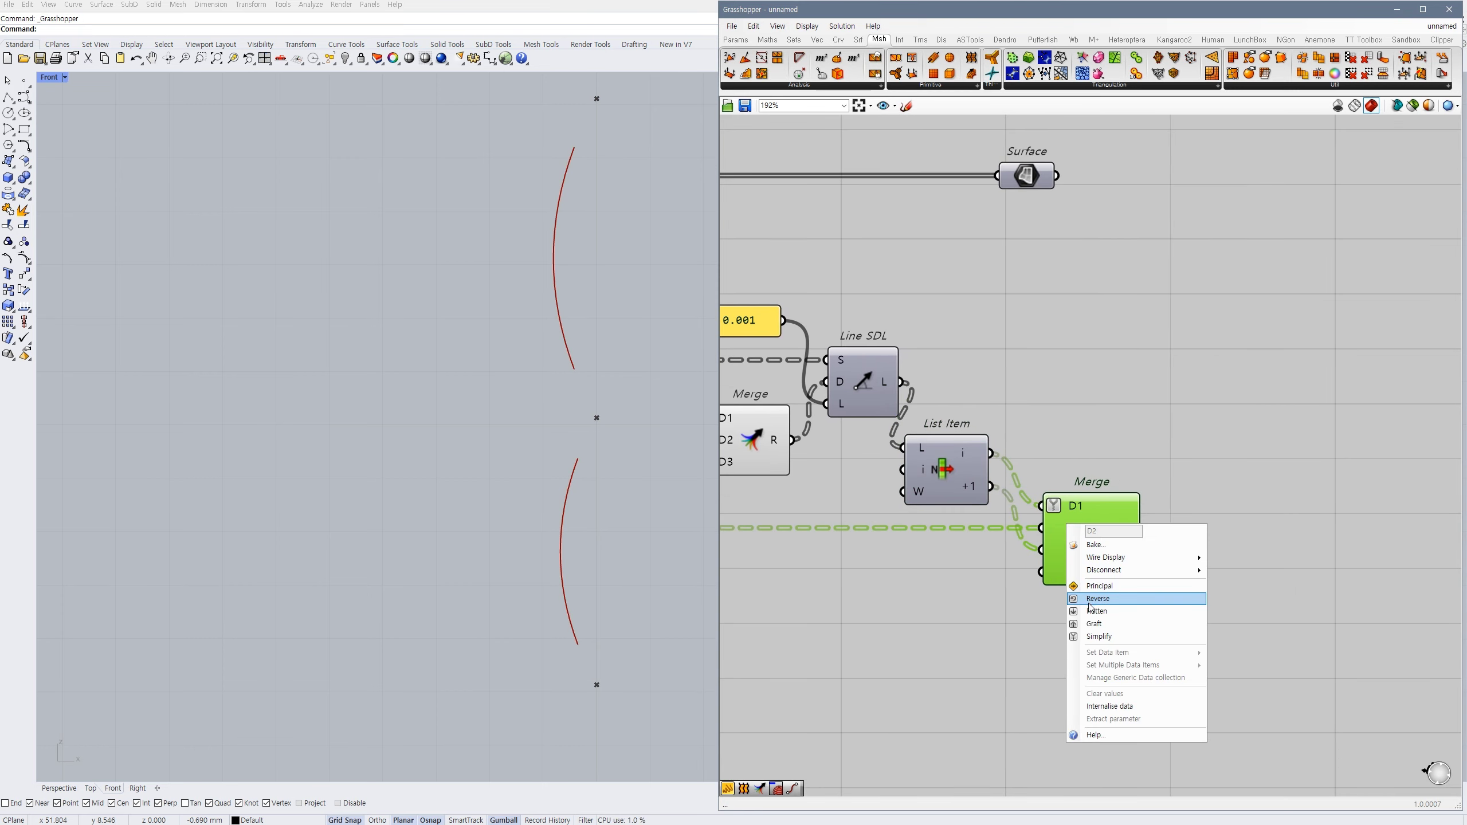
left_click(1095, 637)
right_click(1068, 551)
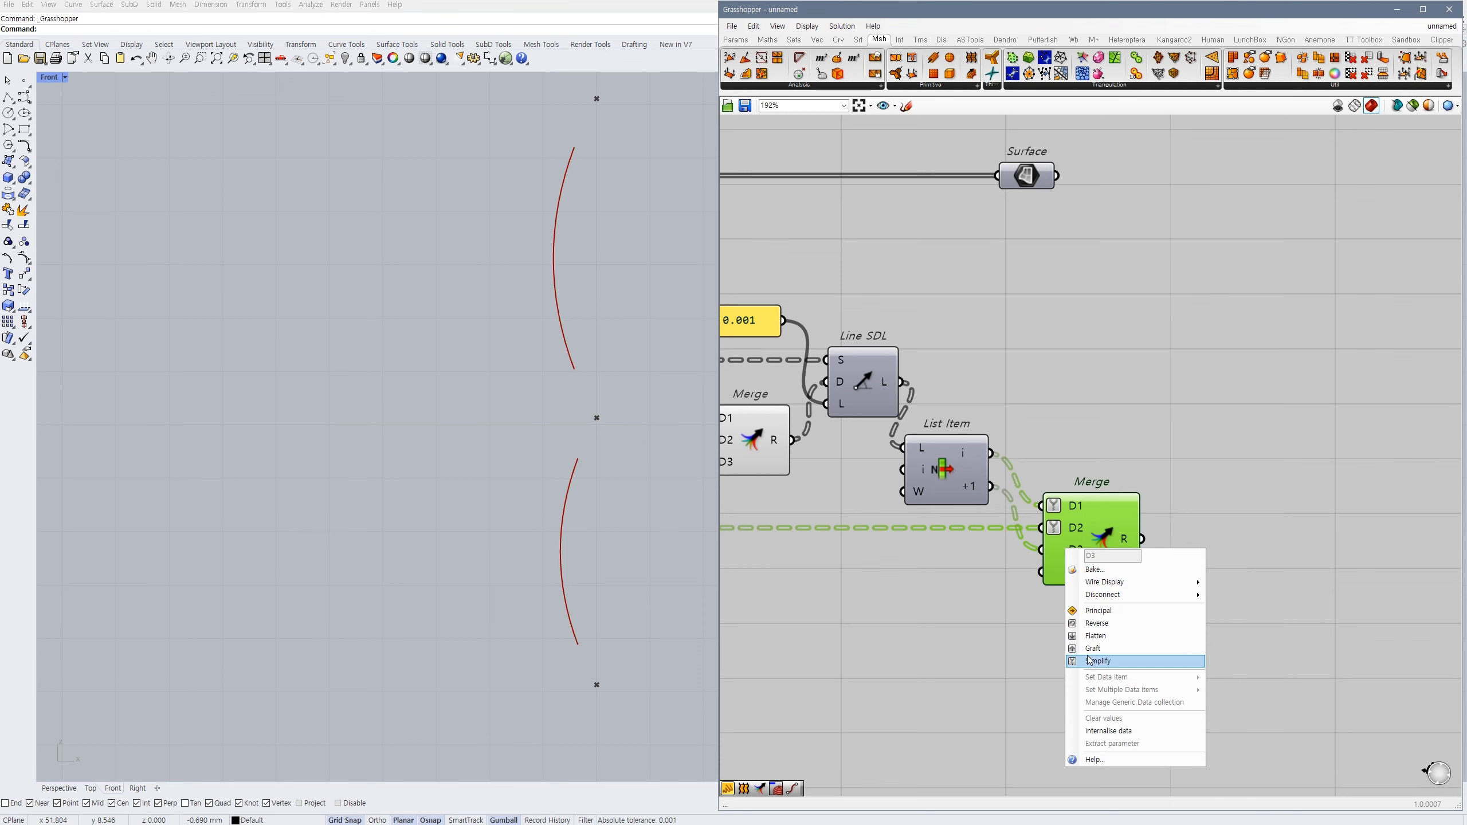
left_click(1092, 661)
left_click(1121, 538)
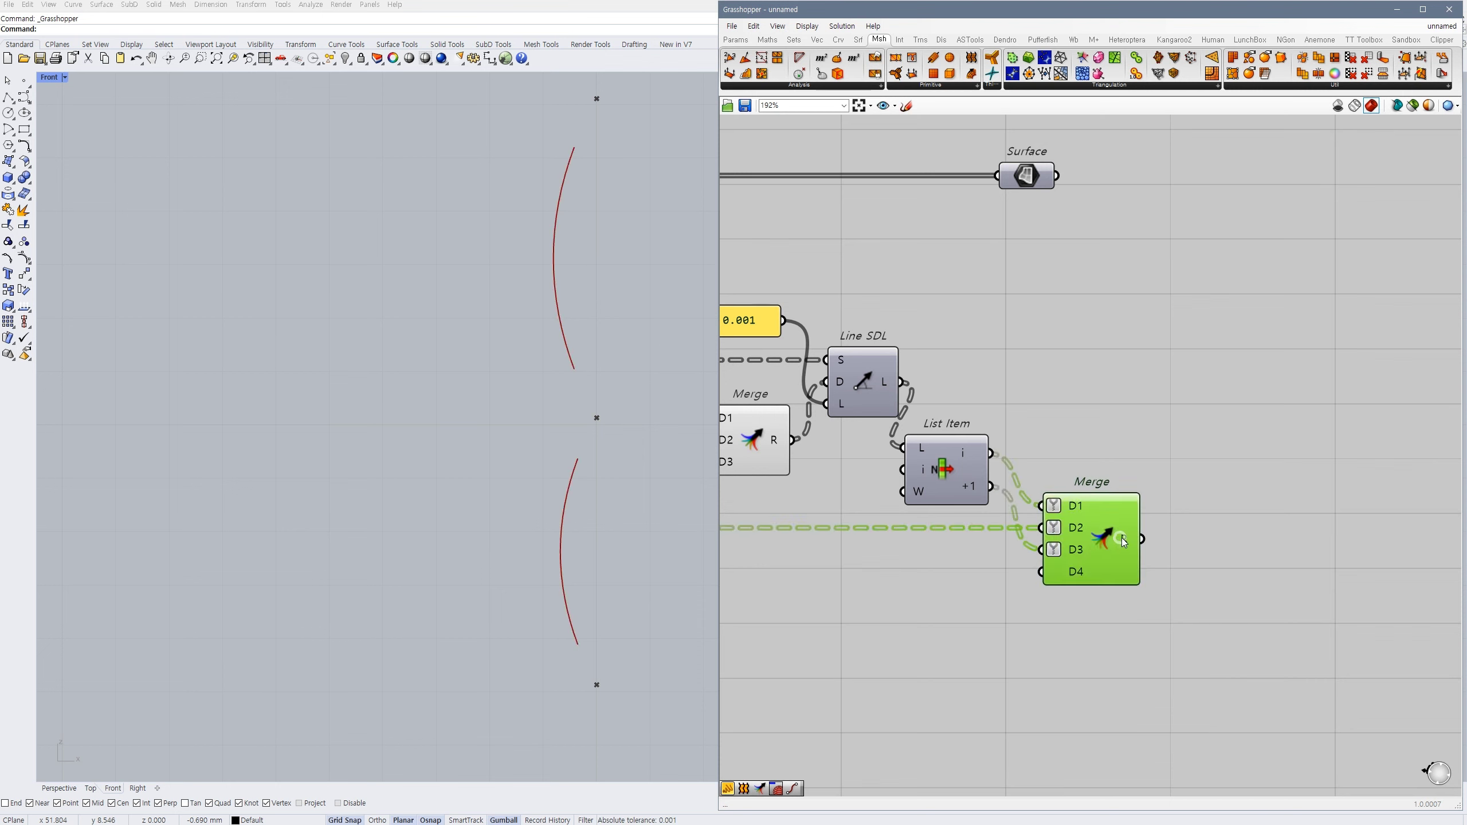
- Add a Connect Curves component and feed the second Merge's result into its C input
double_click(1192, 495)
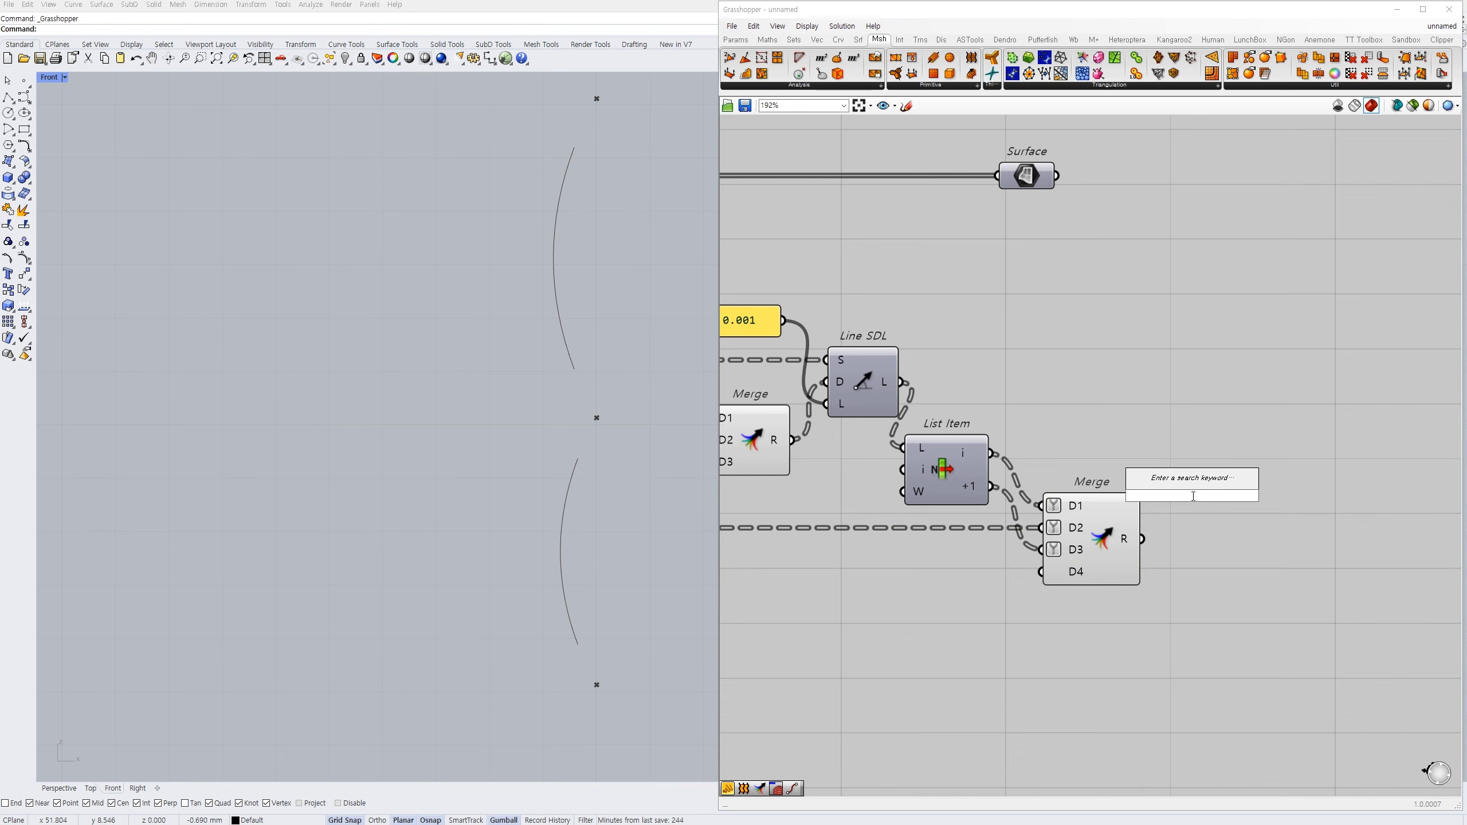
type("conn")
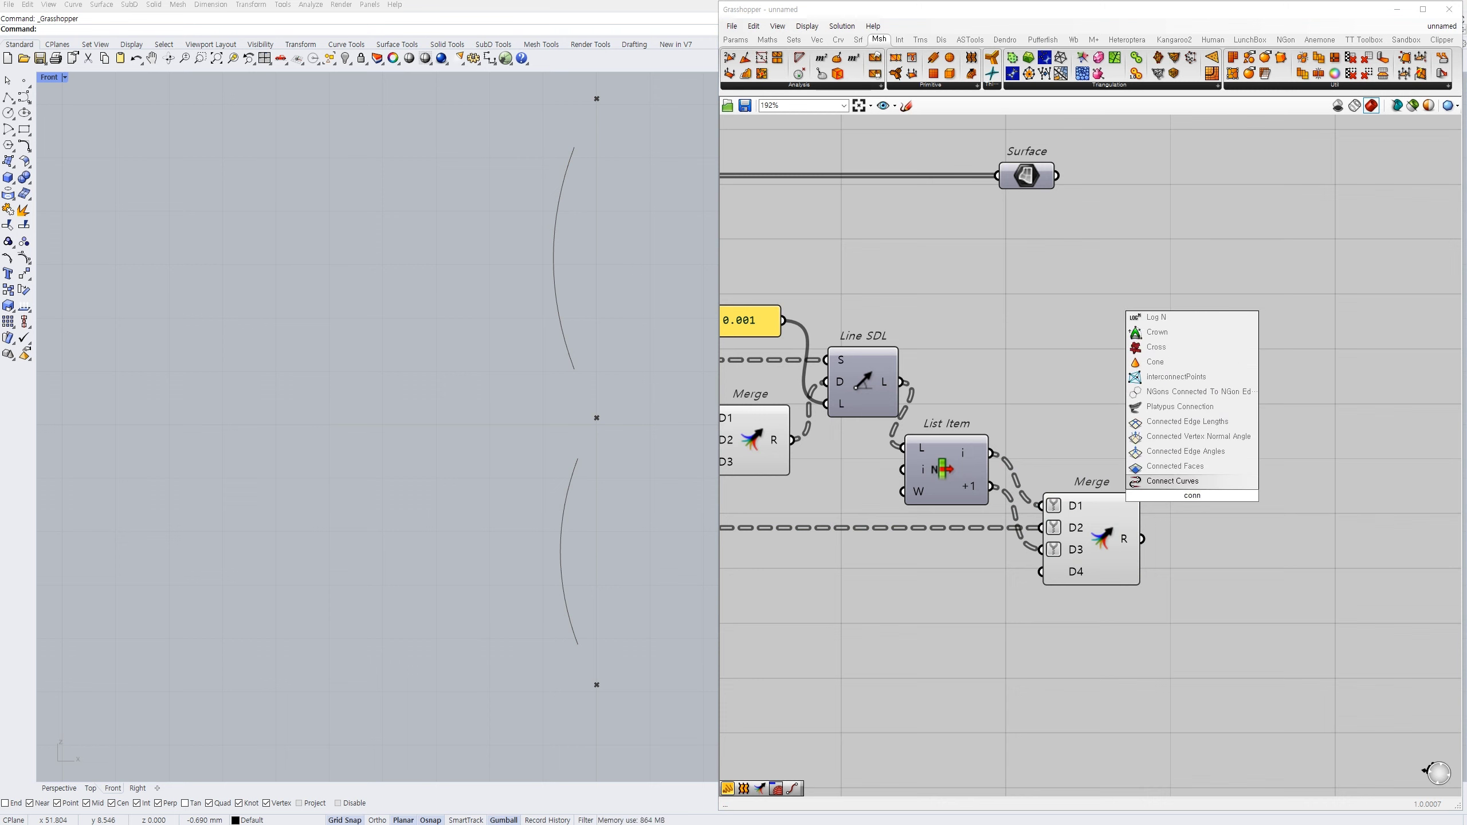
left_click(1188, 485)
left_click_drag(1193, 489, 1145, 539)
left_click(1149, 630)
scroll(500, 496, "down", 1)
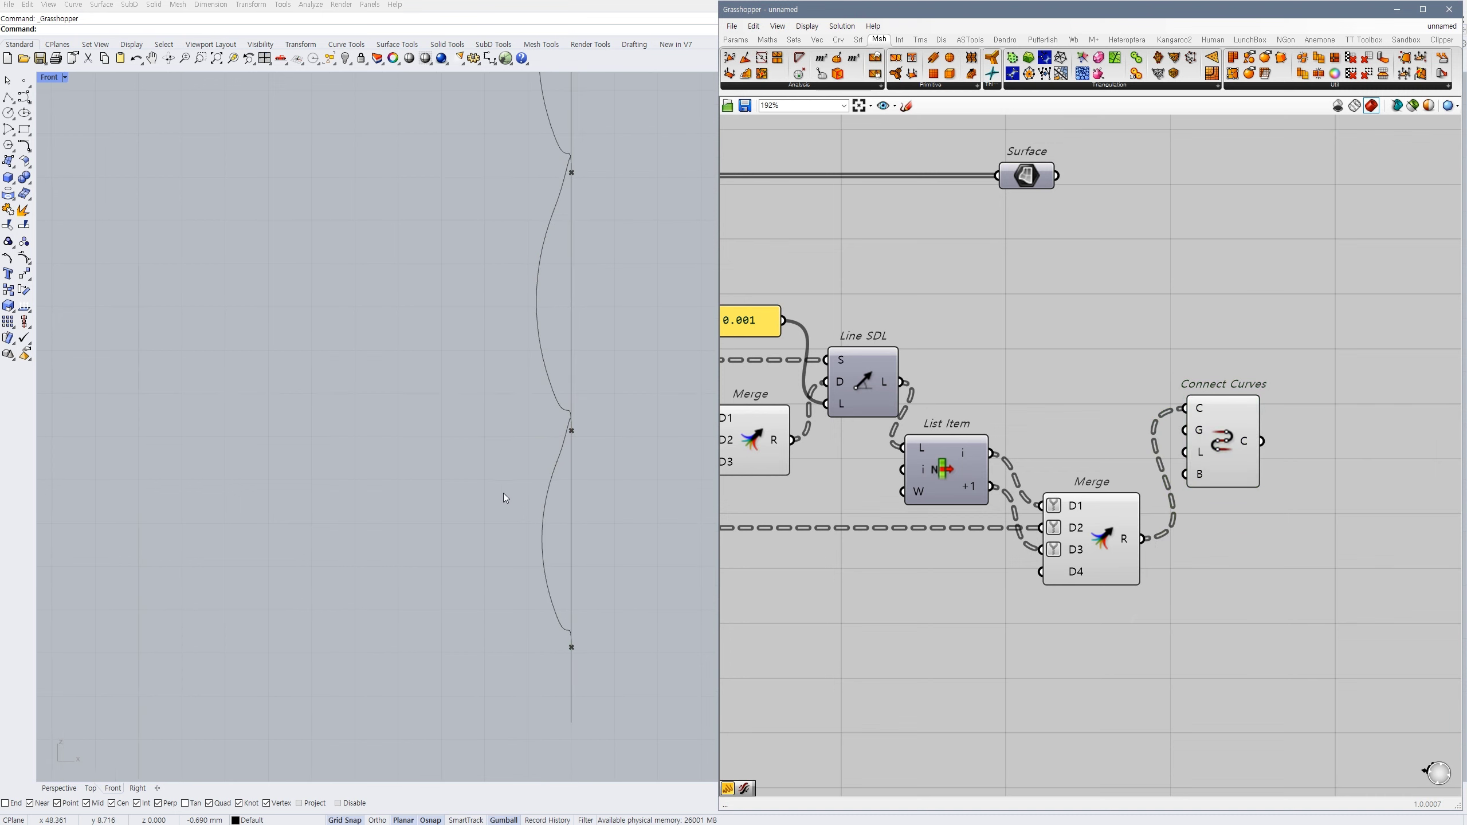
scroll(608, 519, "up", 2)
- Space Connect Curves and the second Merge farther from List Item to make room between them
left_click_drag(1085, 542, 1101, 542)
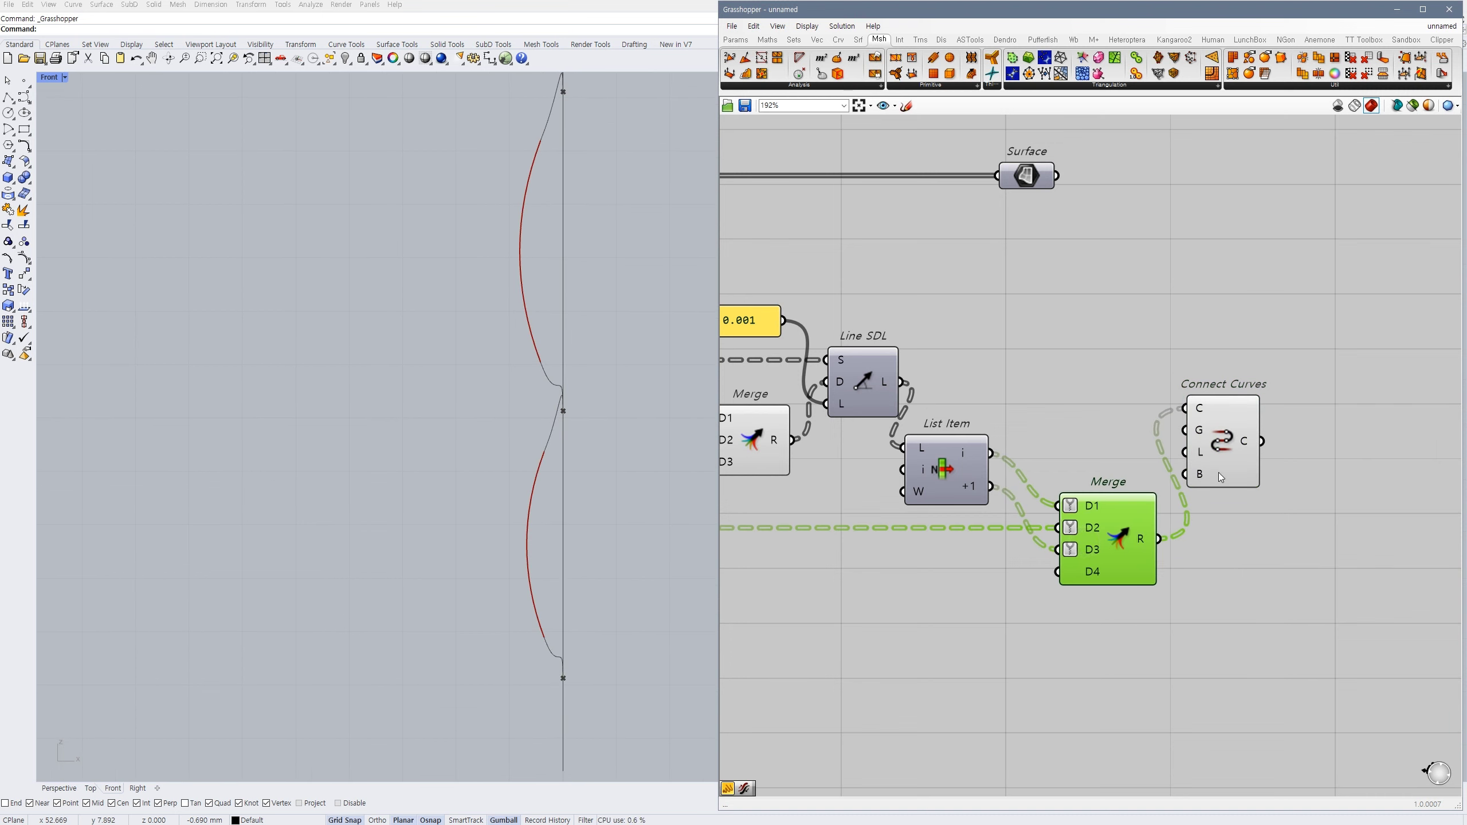
left_click_drag(1219, 476, 1274, 474)
left_click_drag(1111, 539, 1139, 539)
left_click(1057, 613)
scroll(582, 601, "down", 2)
scroll(599, 594, "down", 1)
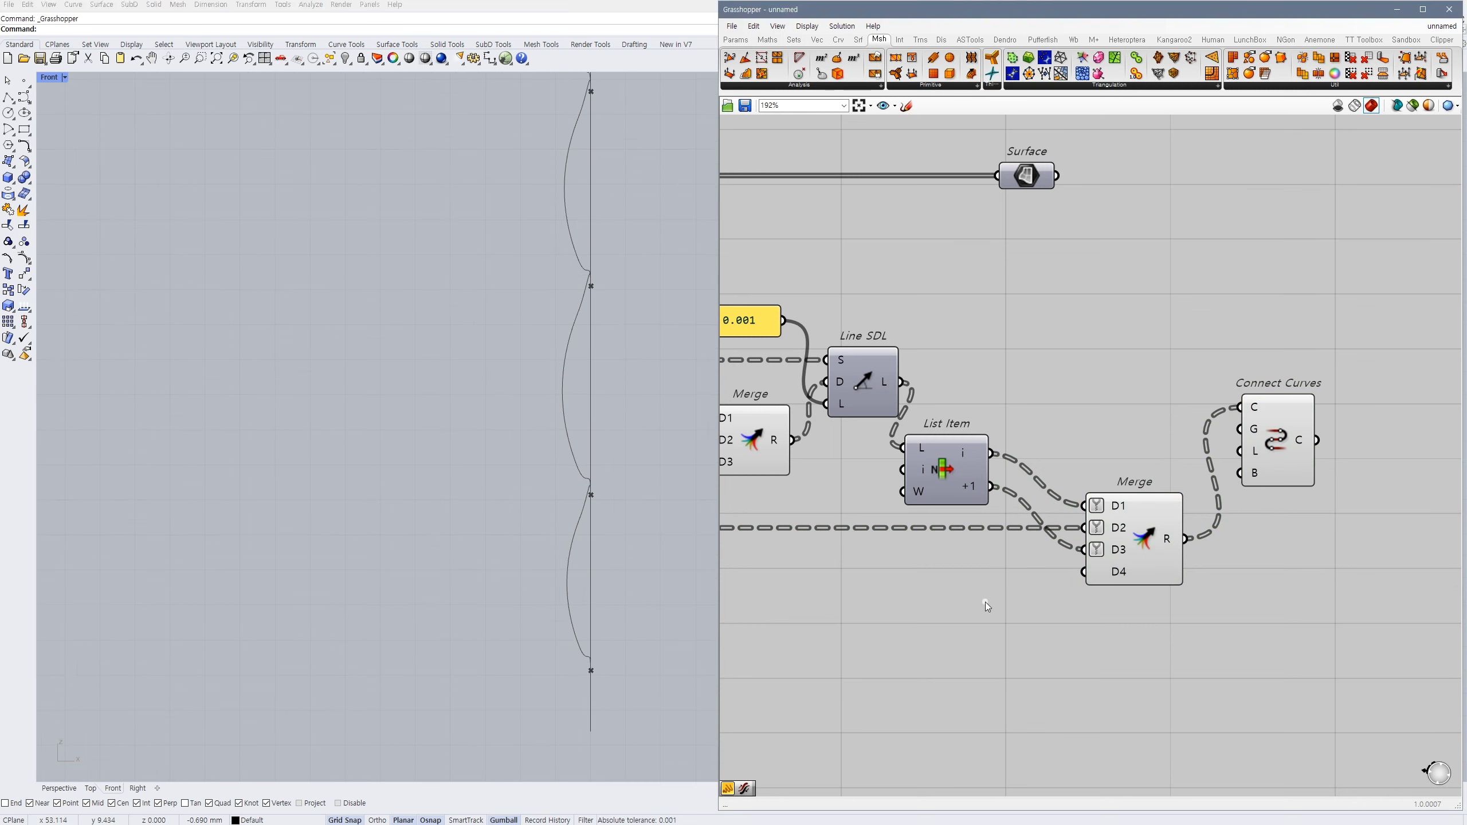
- Insert a Flip Curve component between List Item's +1 output and the second Merge's D3, and place it below the wires
double_click(994, 579)
type("flip")
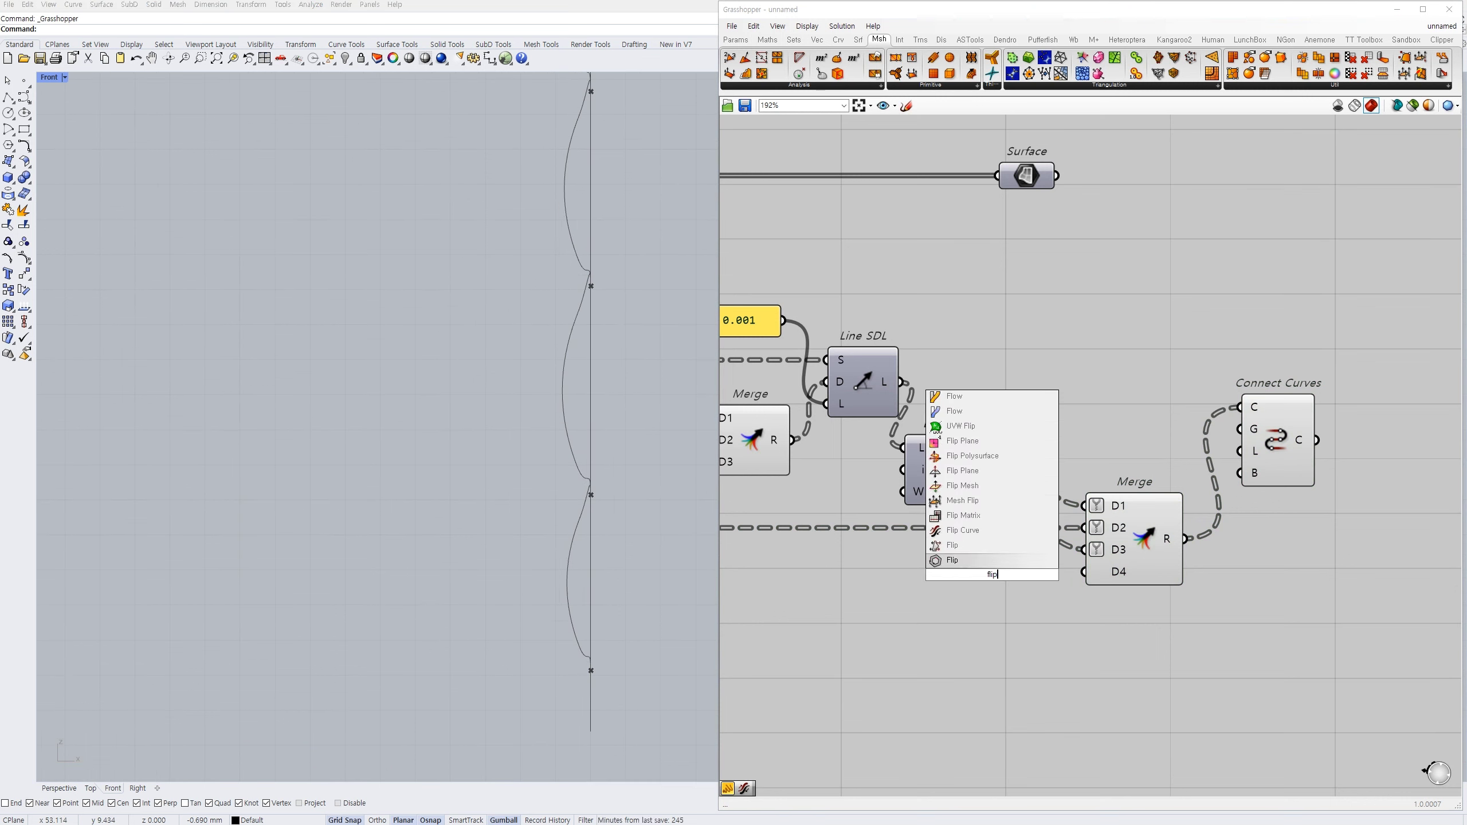
left_click(963, 530)
left_click_drag(992, 487, 1086, 551)
left_click(1078, 607)
left_click_drag(1025, 591, 1024, 578)
left_click(1027, 625)
- Reposition Connect Curves above the Merge and connect a panel containing 1 to its G input
right_click_drag(1181, 530, 1109, 544)
left_click_drag(1200, 455, 1177, 398)
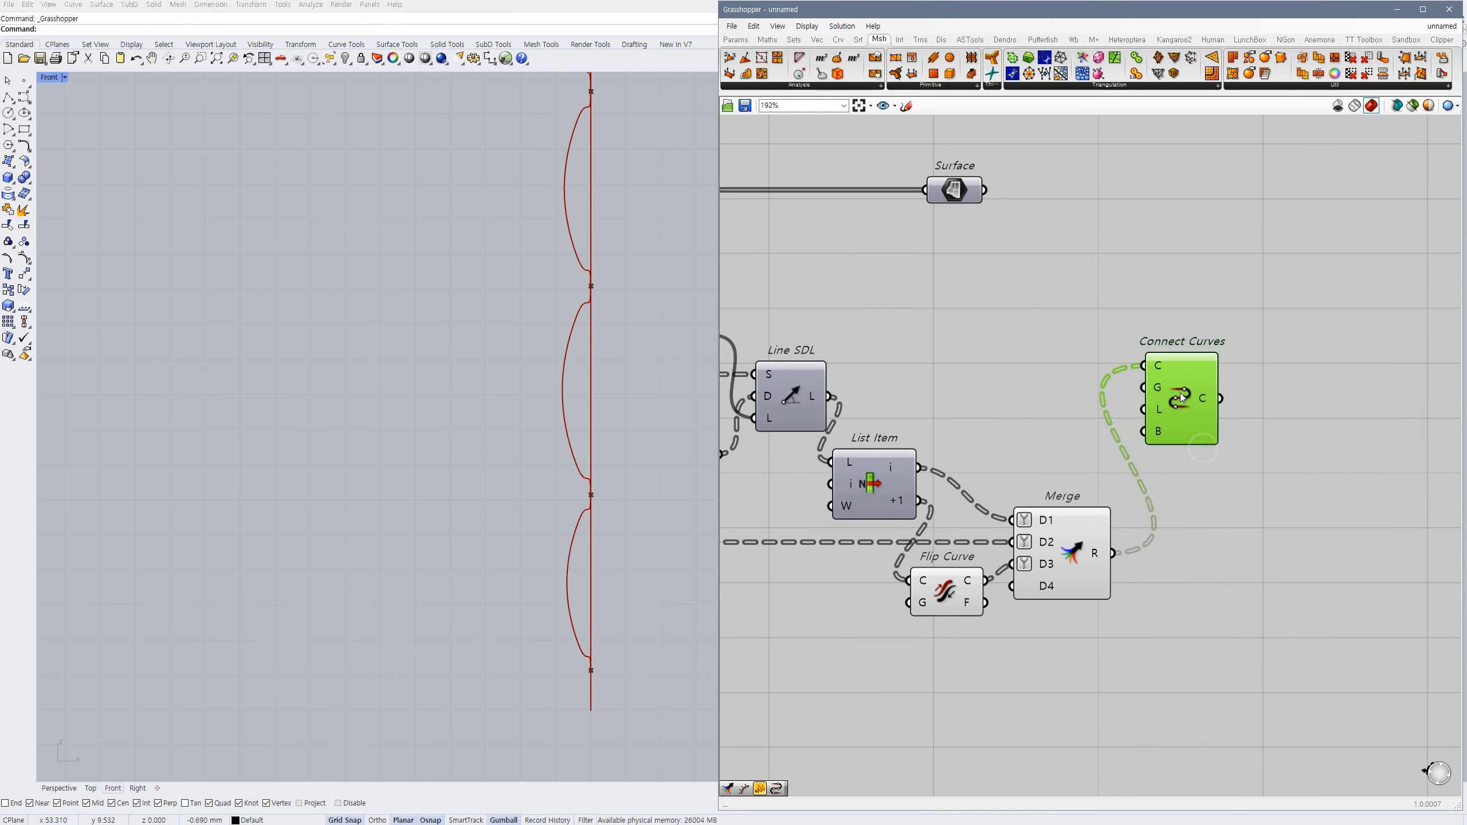
double_click(1065, 407)
type("1")
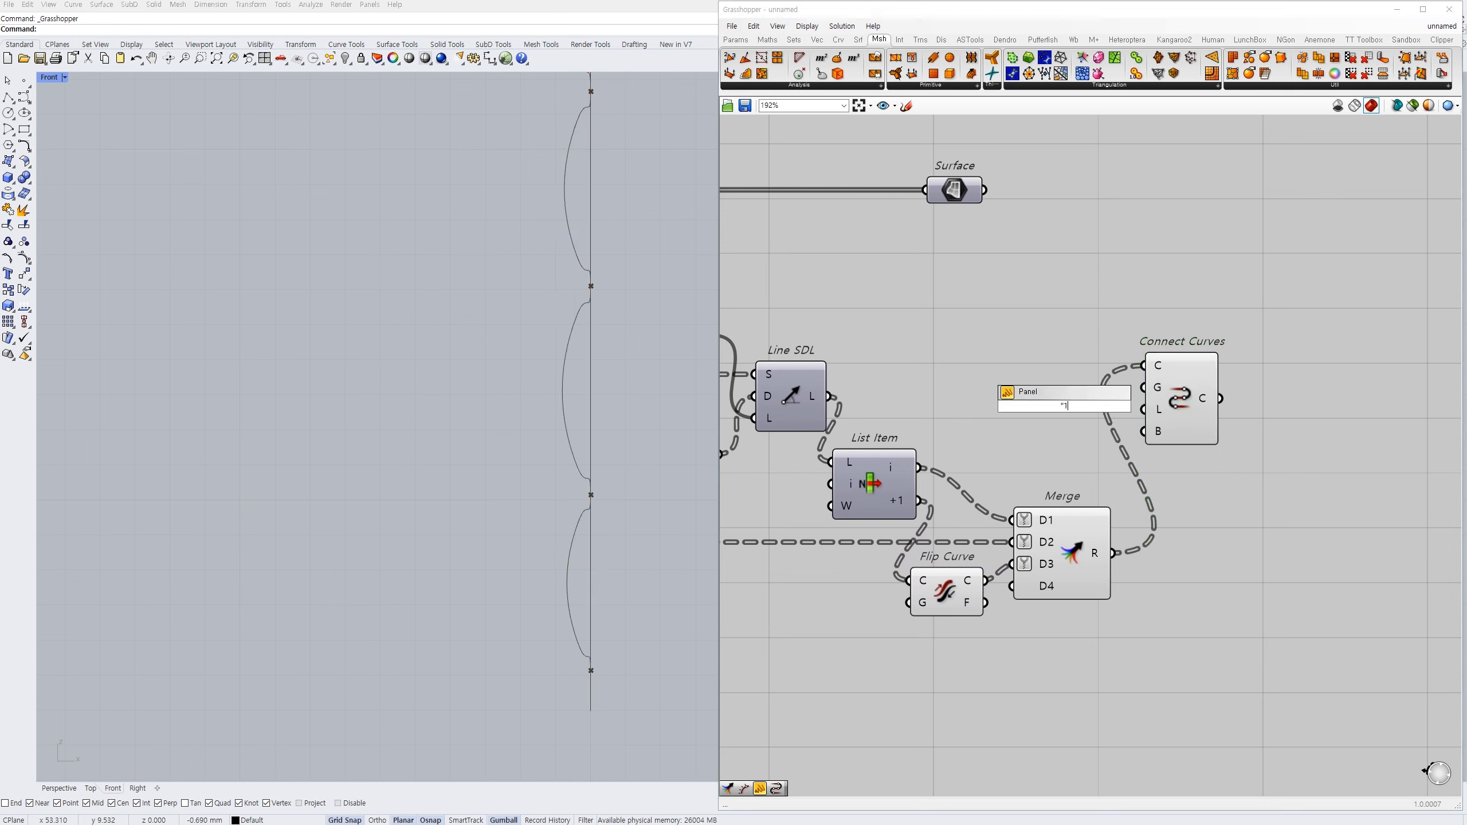
key("Return")
mouse_move(1078, 413)
left_mouse_down()
mouse_move(1101, 417)
mouse_move(1051, 404)
left_mouse_up()
left_click(1049, 419)
- Invert the L input of Connect Curves so the connected curves form an open profile
double_click(1066, 442)
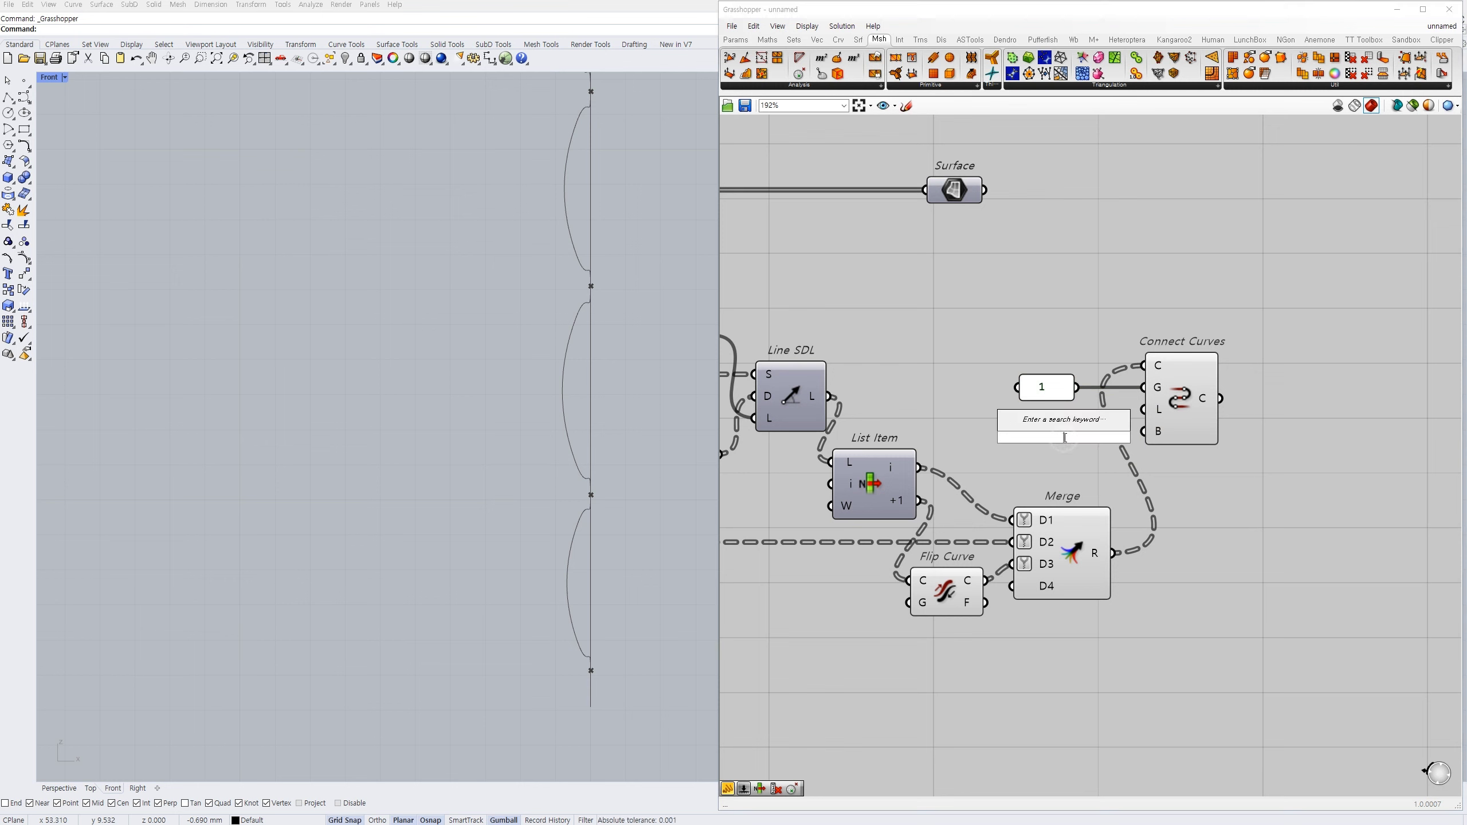
left_click(1235, 485)
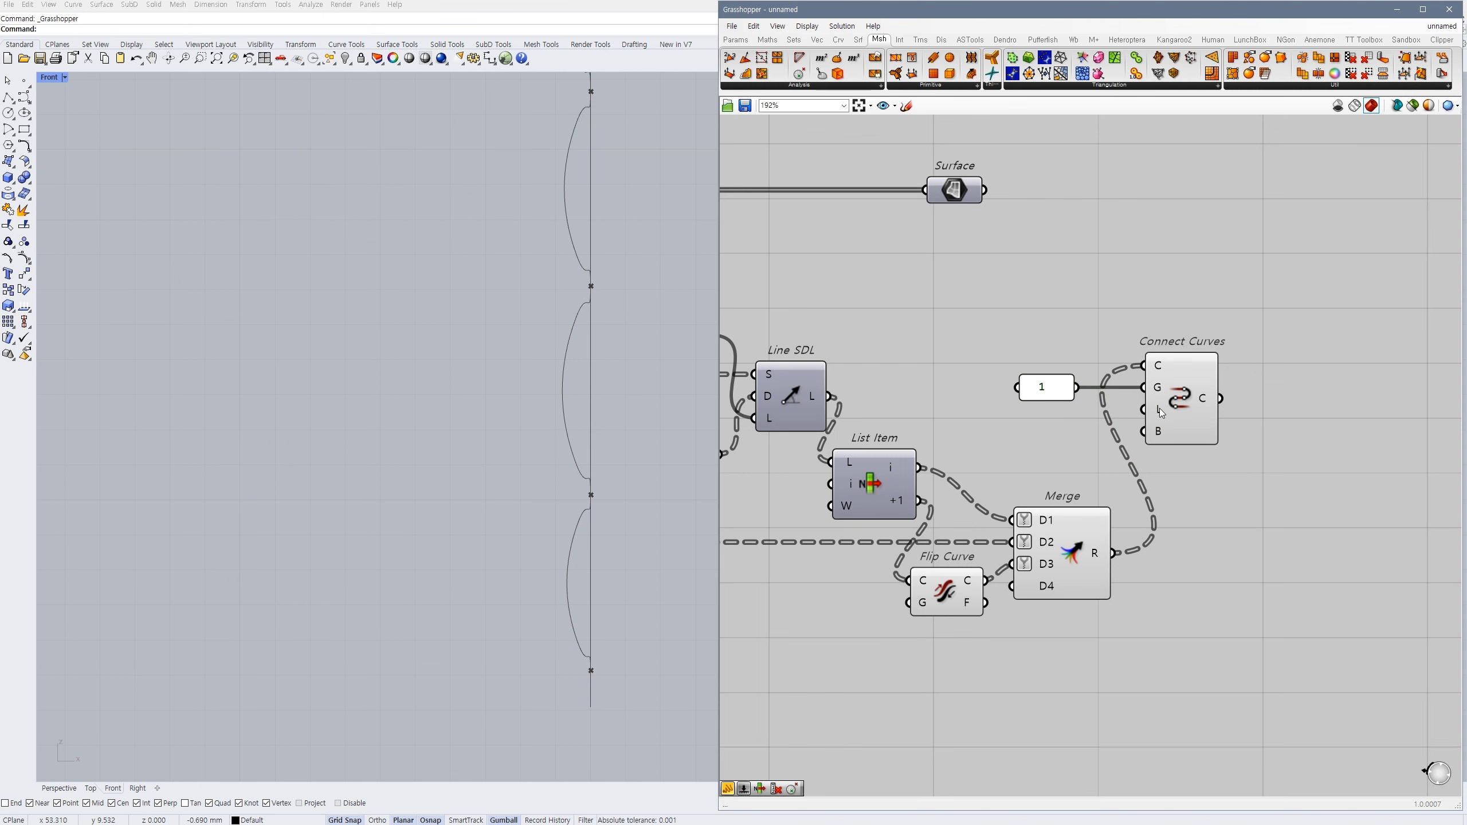
right_click(1161, 411)
left_click(1197, 507)
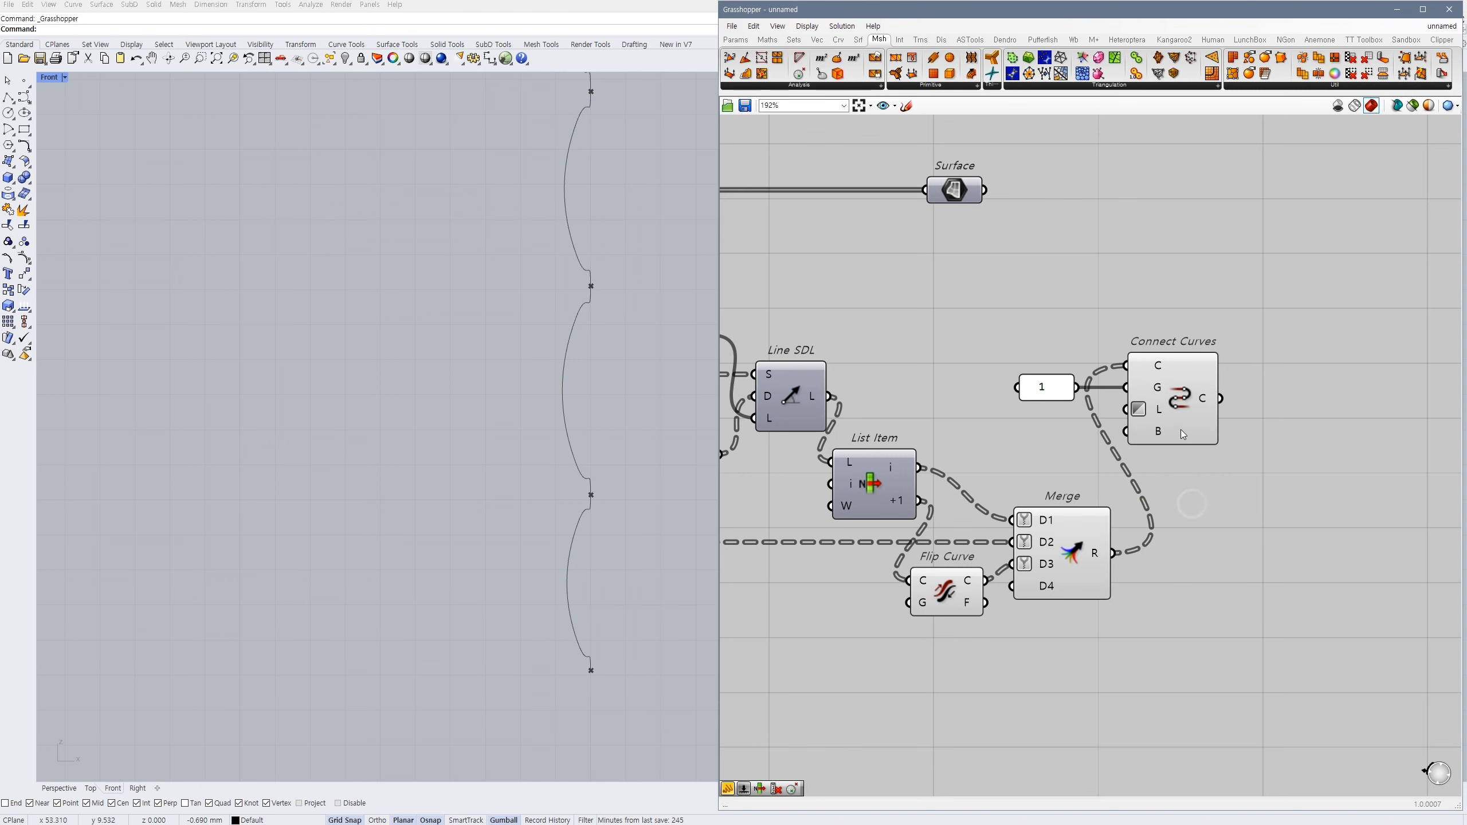
scroll(602, 524, "up", 5)
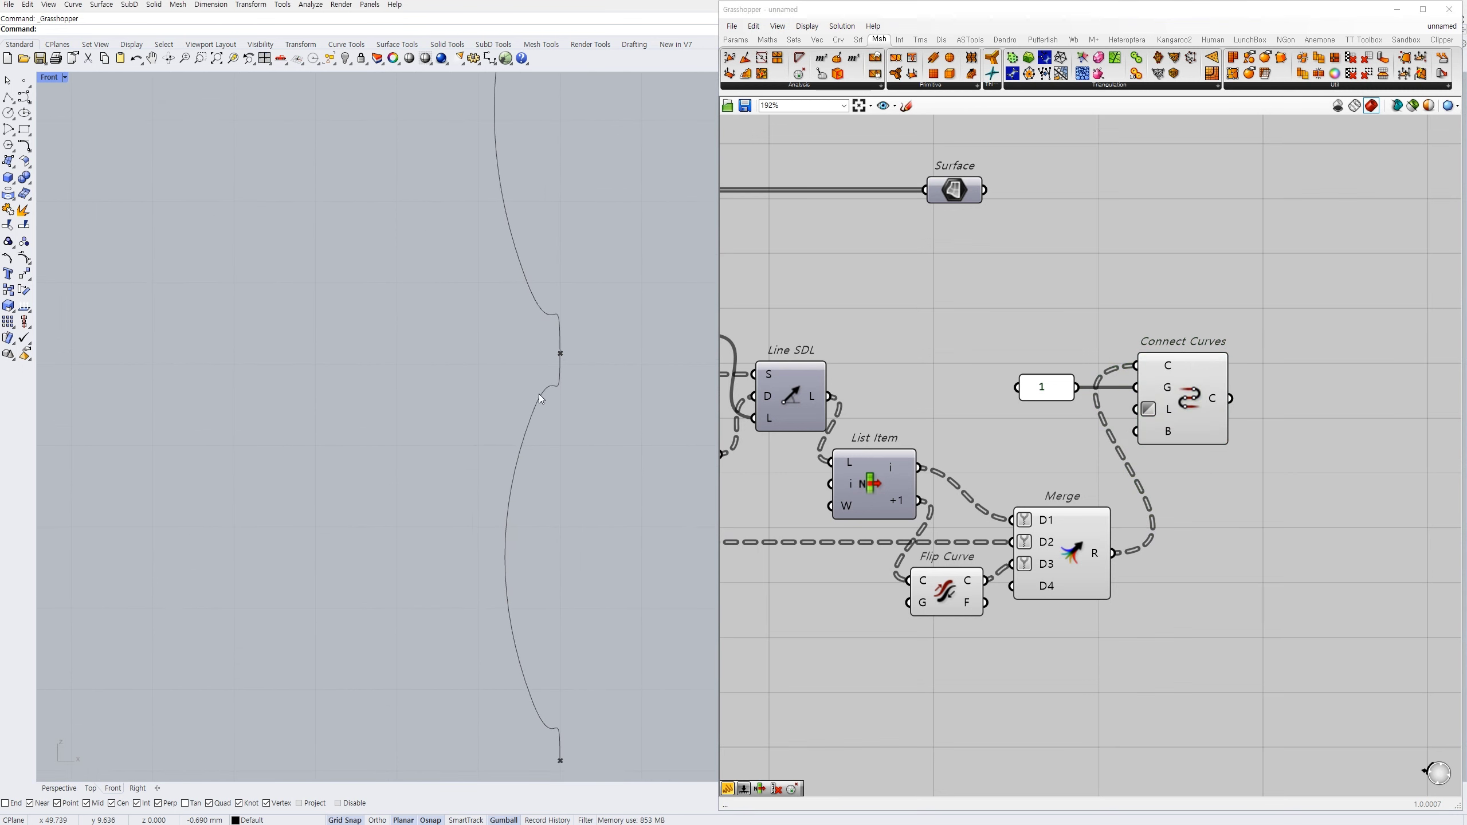
- Add a number slider starting at 0.200, connect it to Connect Curves' B input, and raise it to 0.386
double_click(1057, 418)
type("0.200")
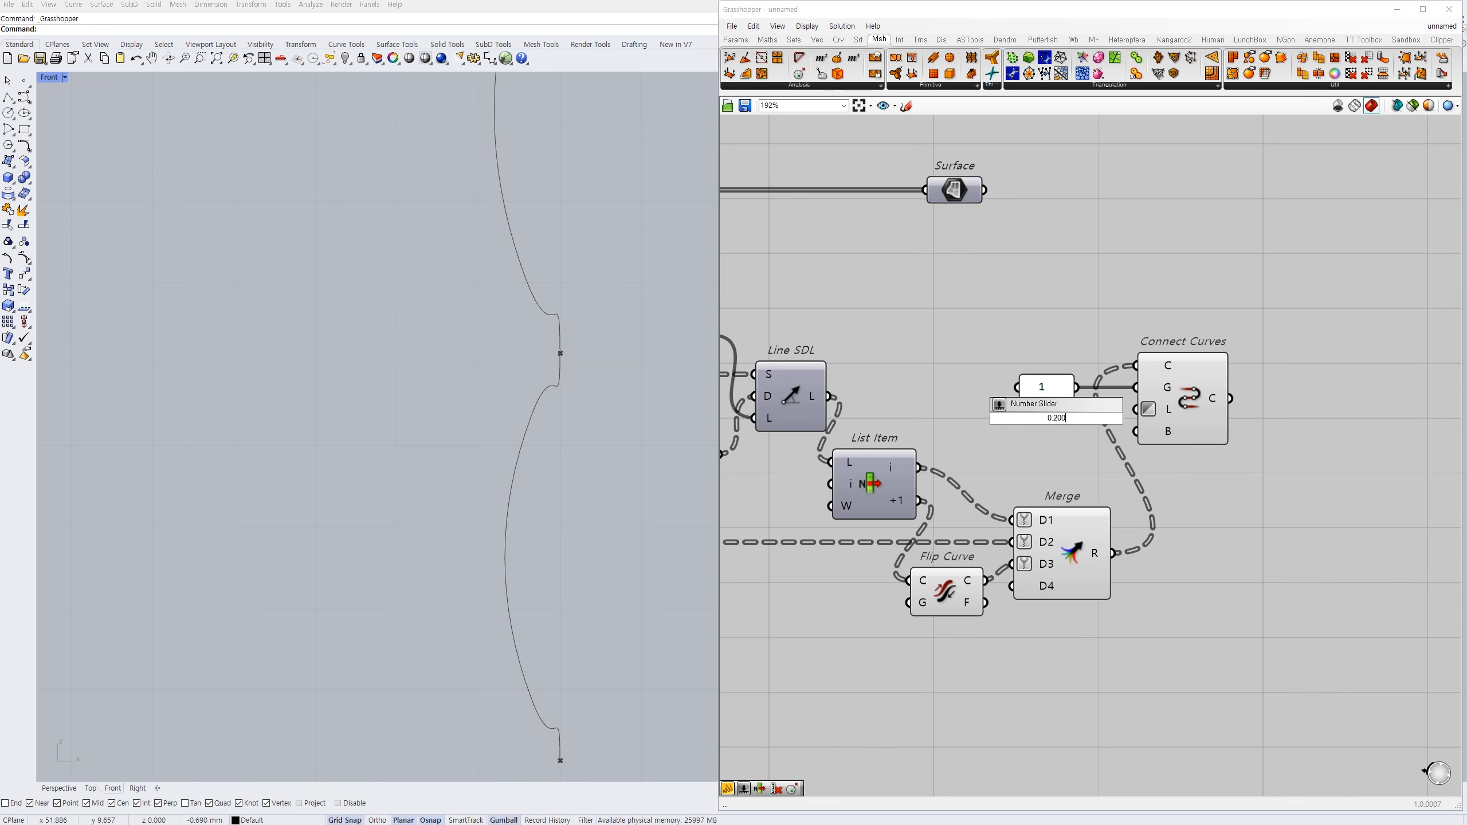
key("Return")
mouse_move(1126, 417)
left_mouse_down()
mouse_move(1093, 430)
mouse_move(1110, 430)
left_mouse_up()
scroll(1016, 434, "up", 1)
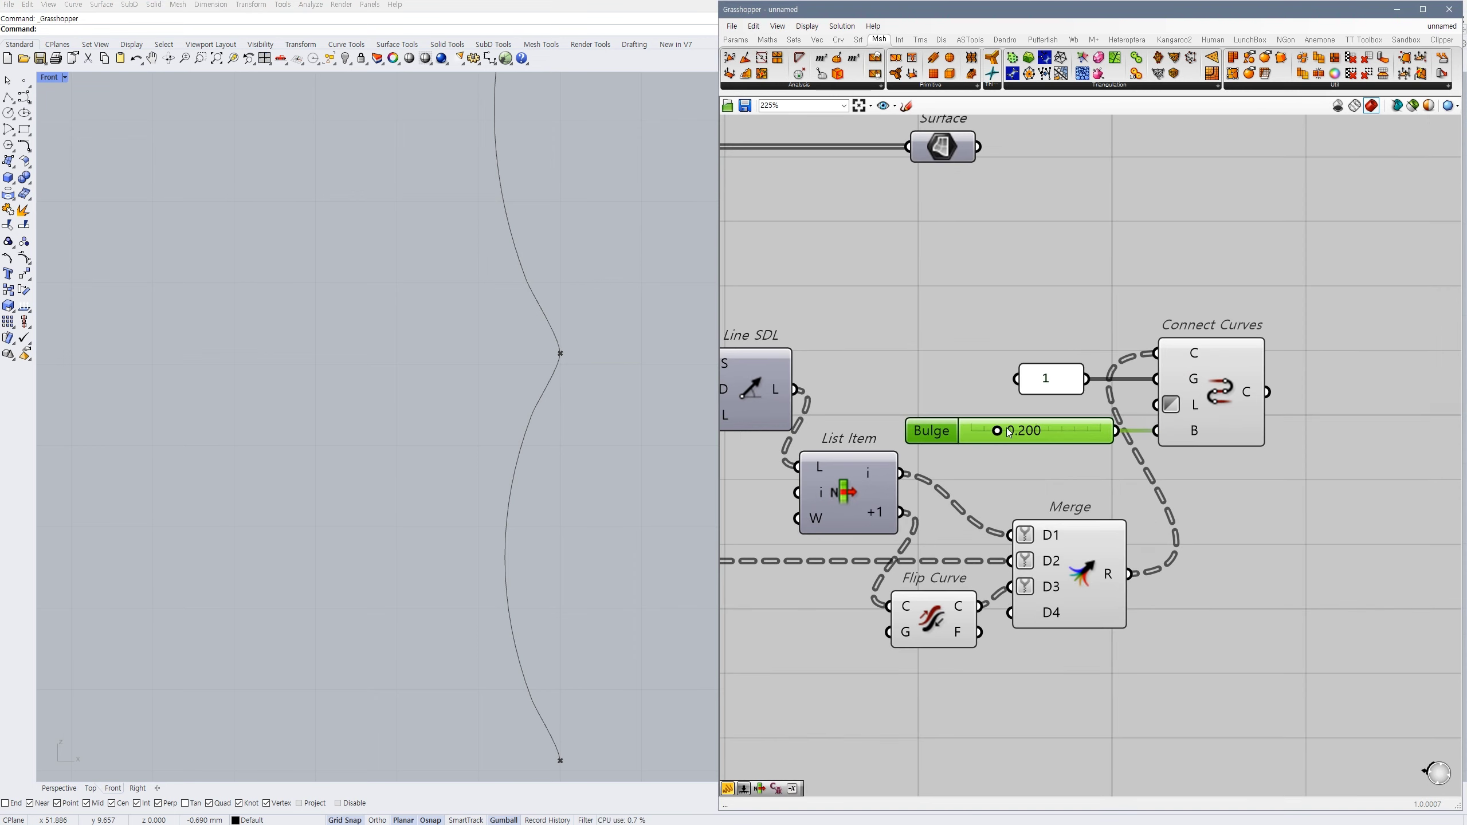
left_click_drag(996, 434, 1028, 434)
left_click(1310, 520)
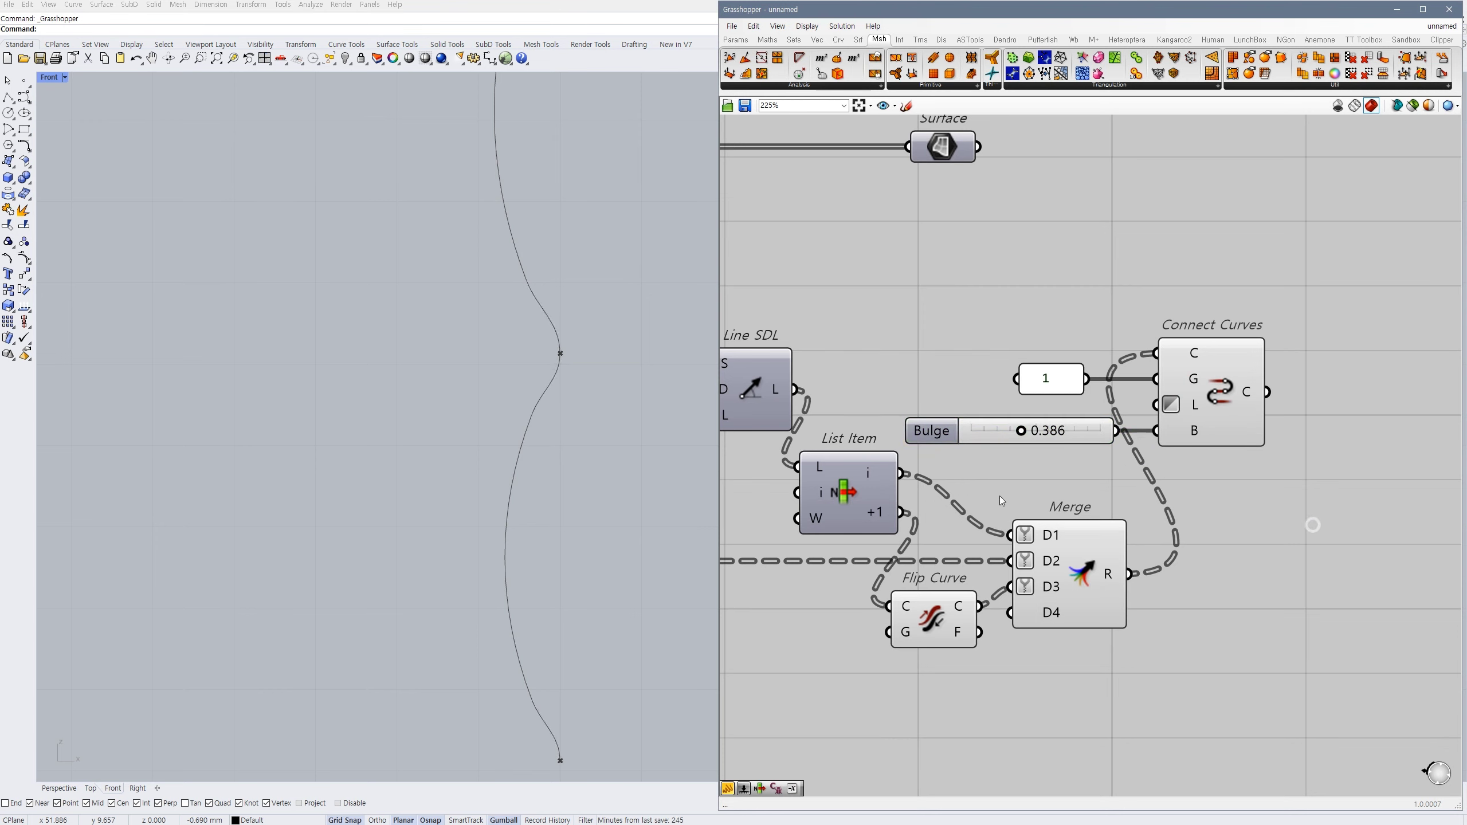
- Examine the connected profile curve in the Front view, especially the transitions at the segment endpoints
scroll(595, 520, "down", 4)
right_click_drag(588, 467, 587, 535)
scroll(581, 498, "down", 6)
right_click_drag(608, 468, 596, 510)
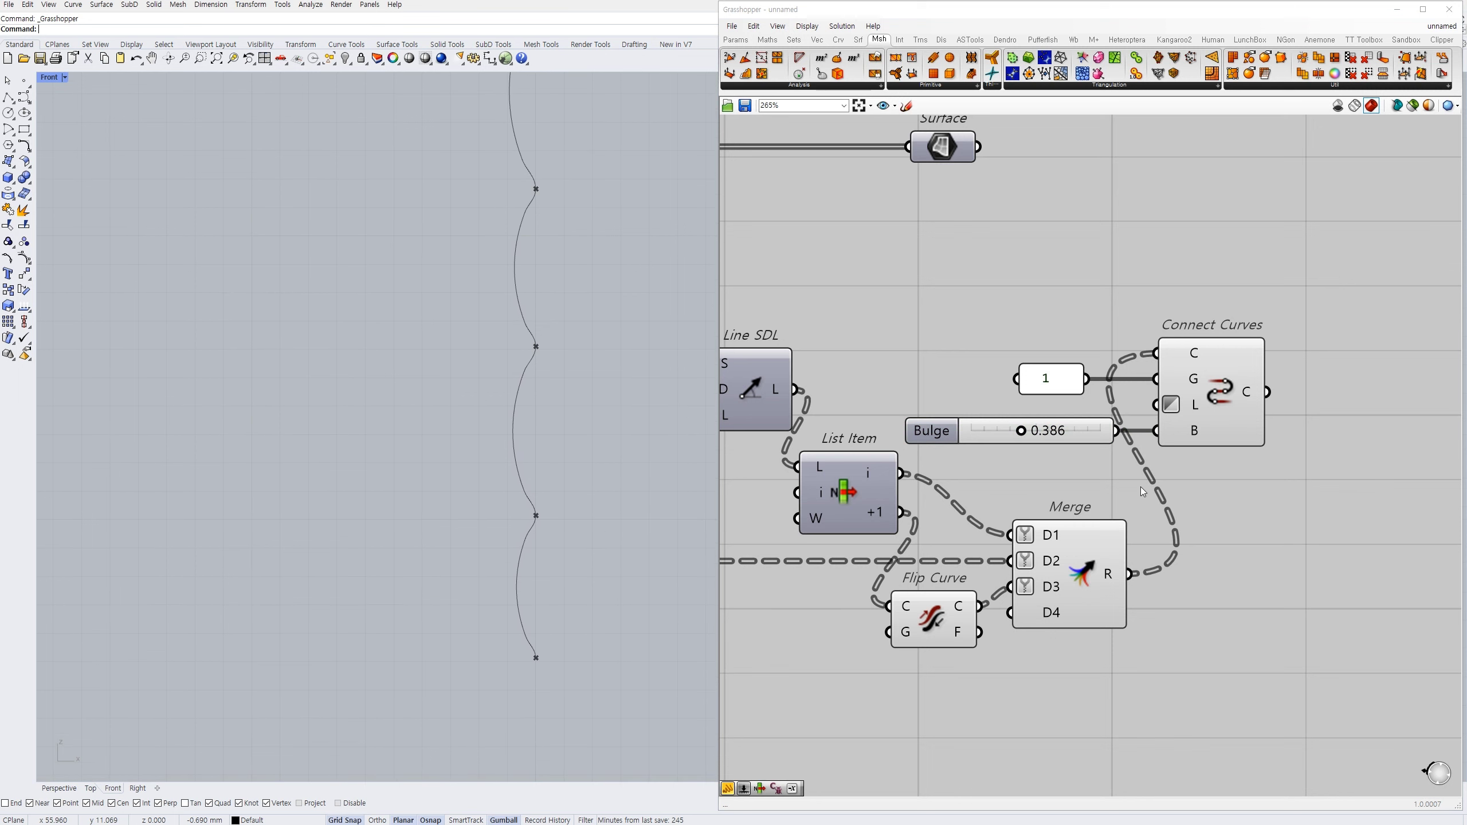
scroll(1141, 491, "up", 1)
scroll(565, 508, "up", 4)
scroll(567, 512, "up", 2)
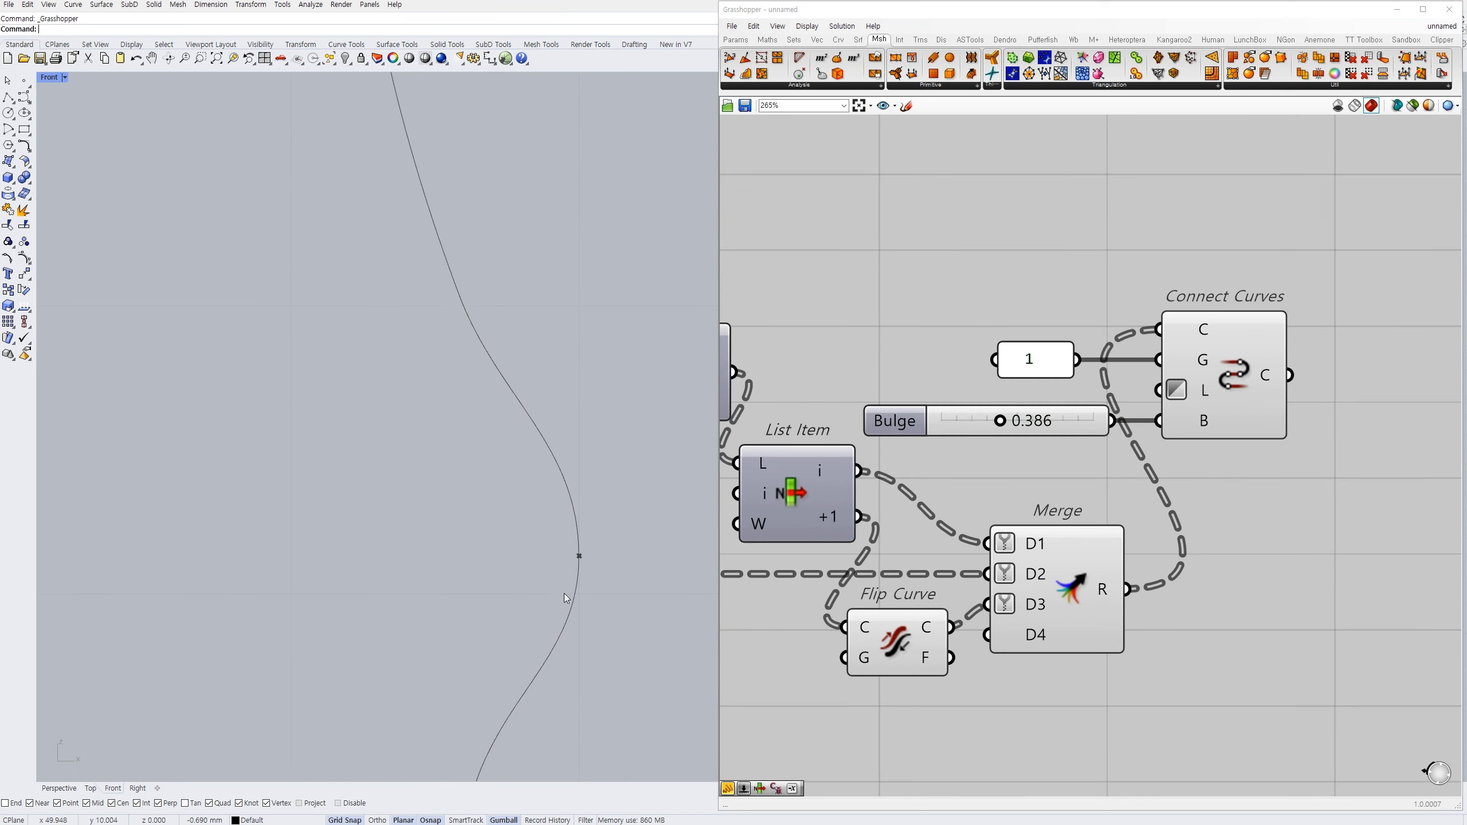
scroll(566, 413, "down", 16)
- Set the slider feeding Multiplication's B input to 0.30 and place it in a group
right_click_drag(954, 495, 1236, 450)
scroll(1236, 450, "down", 2)
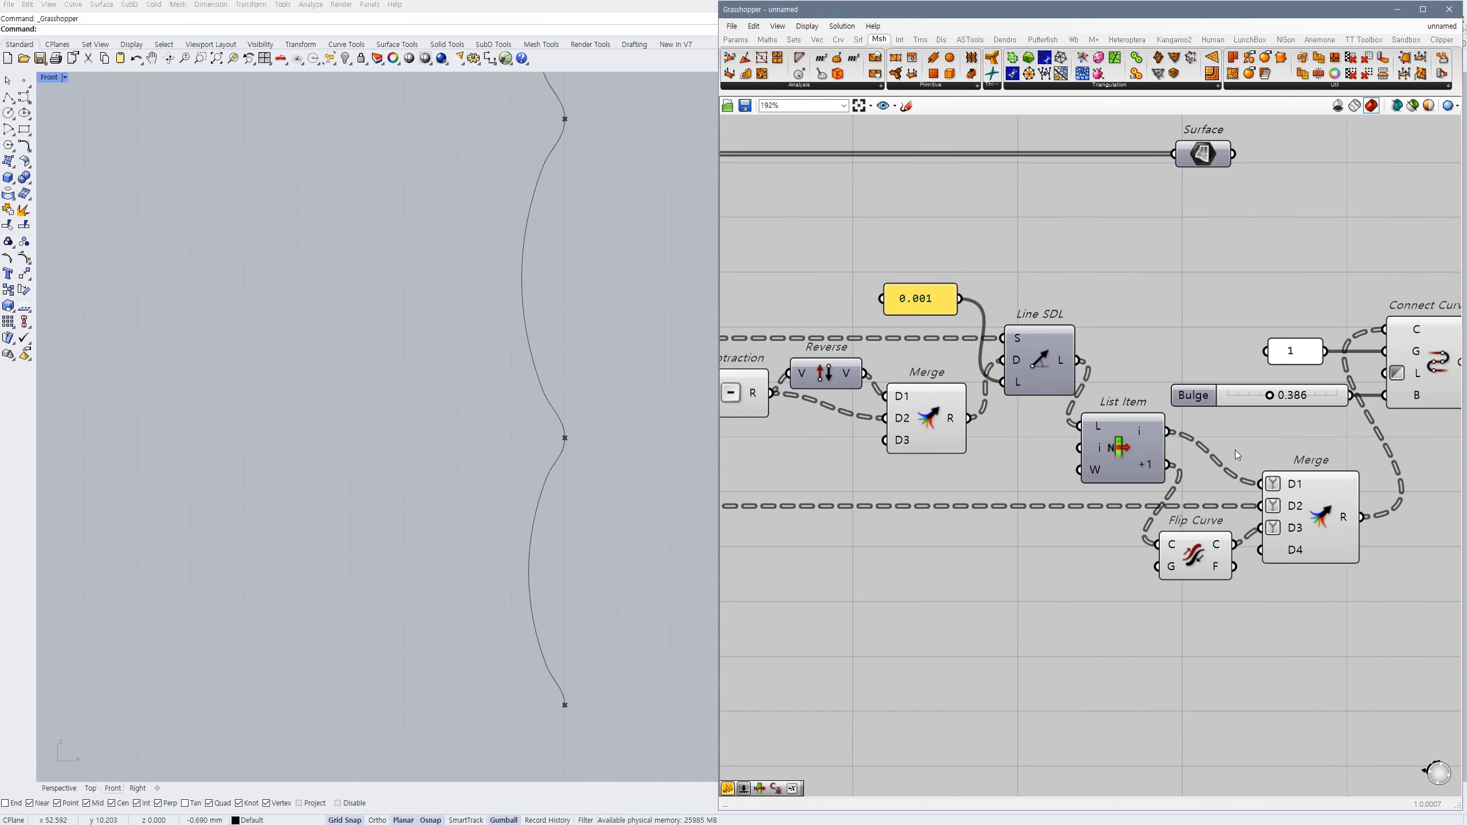
scroll(915, 559, "down", 1)
right_click_drag(915, 558, 1255, 522)
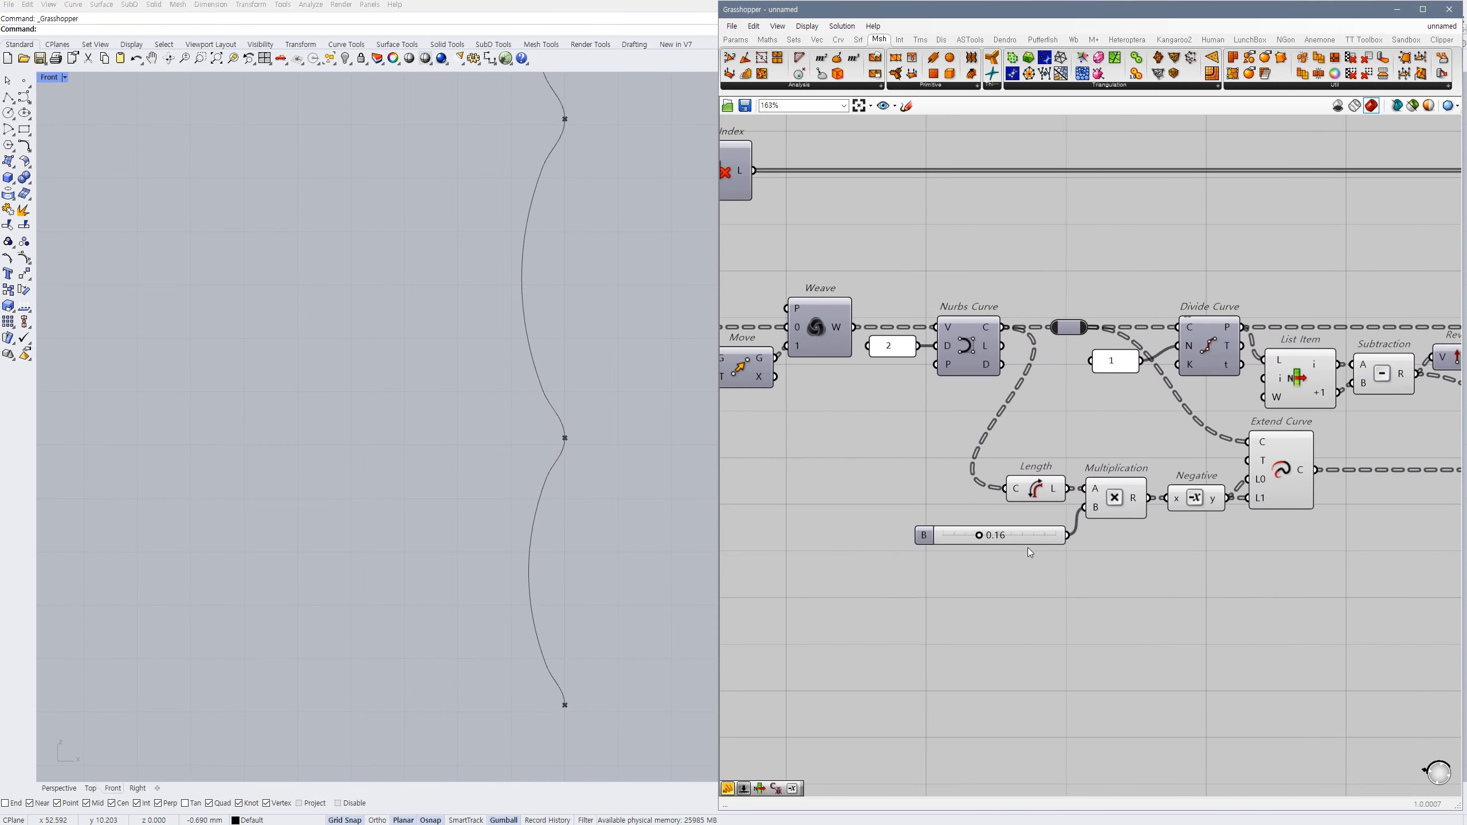
scroll(1027, 548, "up", 1)
left_click(1028, 526)
left_click_drag(974, 530, 998, 533)
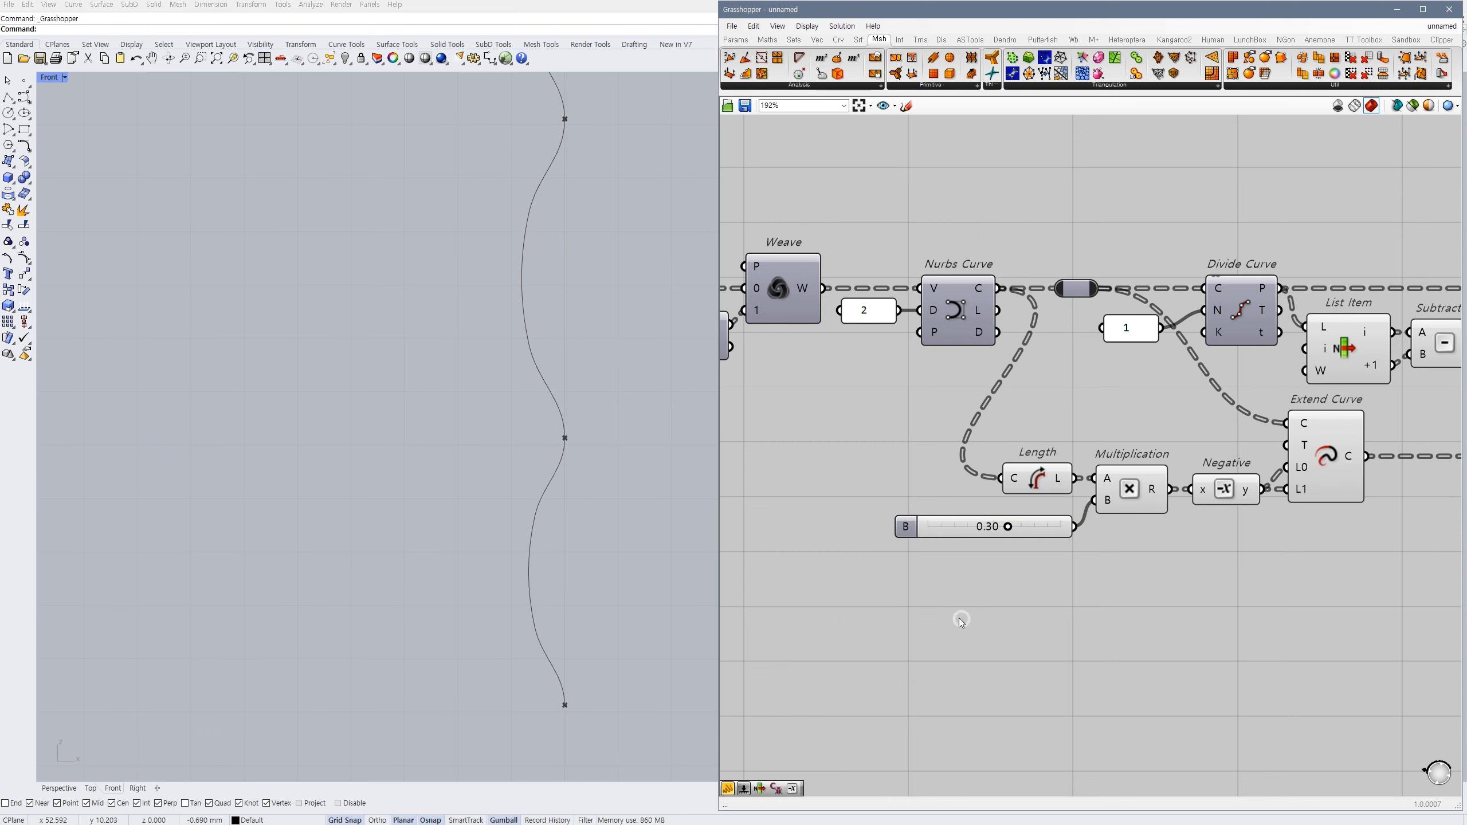
scroll(958, 619, "down", 4)
scroll(1047, 581, "up", 2)
key("ctrl+g")
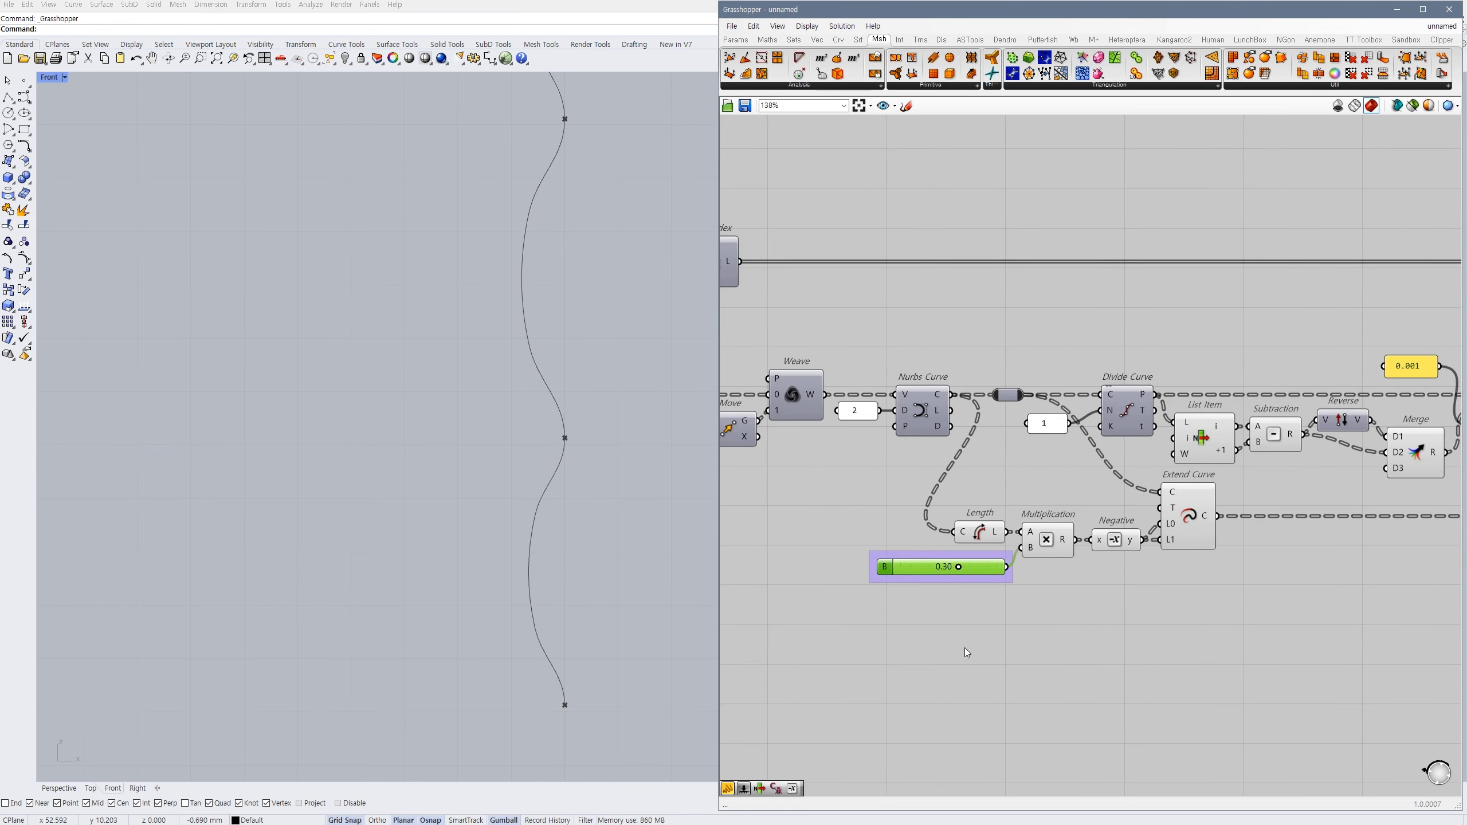
- Set the Bulge slider's accuracy to two decimal digits
right_click_drag(1386, 600, 920, 595)
scroll(1113, 433, "up", 1)
right_click_drag(1231, 436, 1086, 487)
scroll(1084, 485, "up", 4)
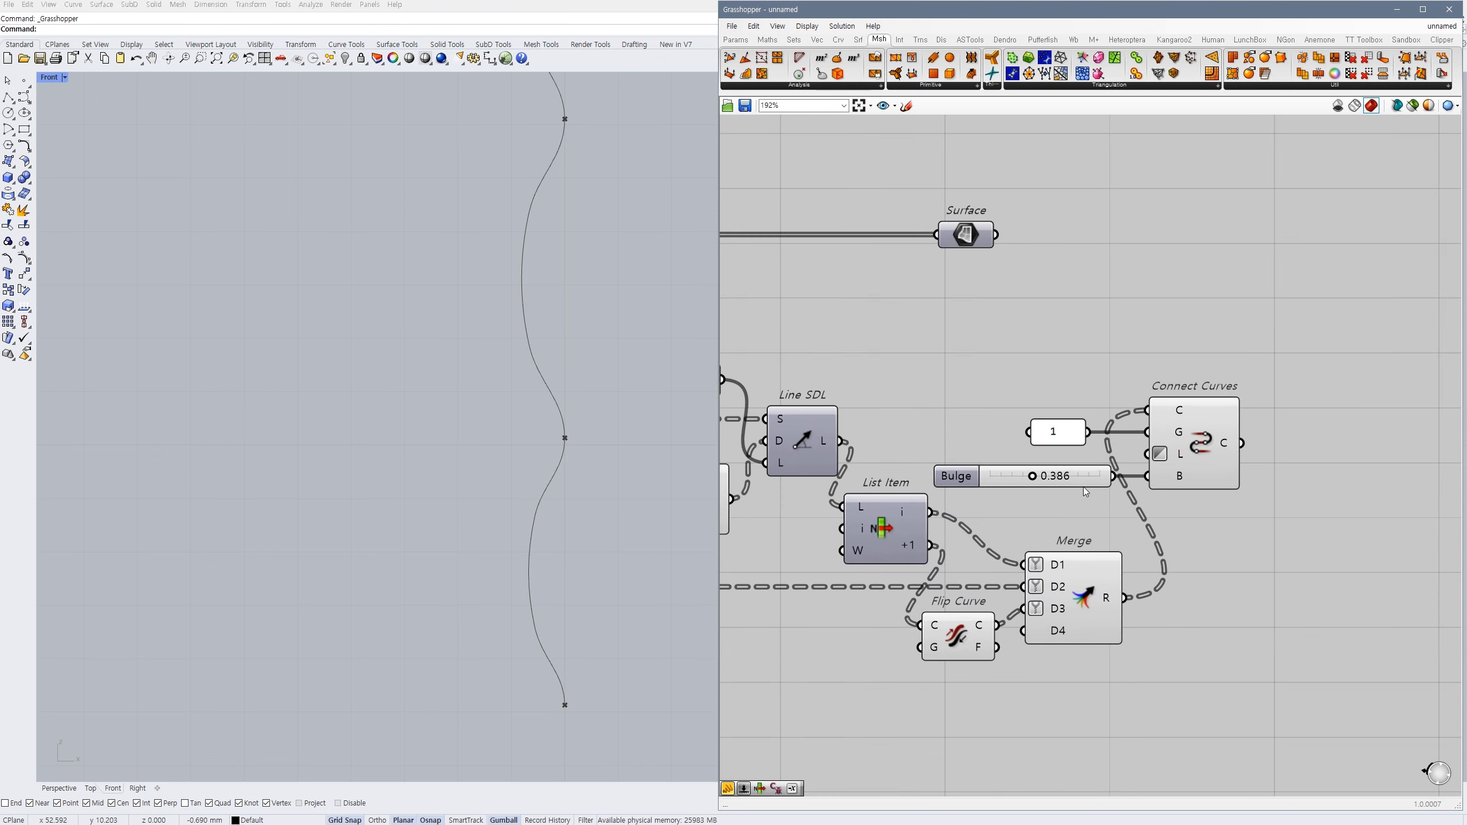
left_click(1091, 488)
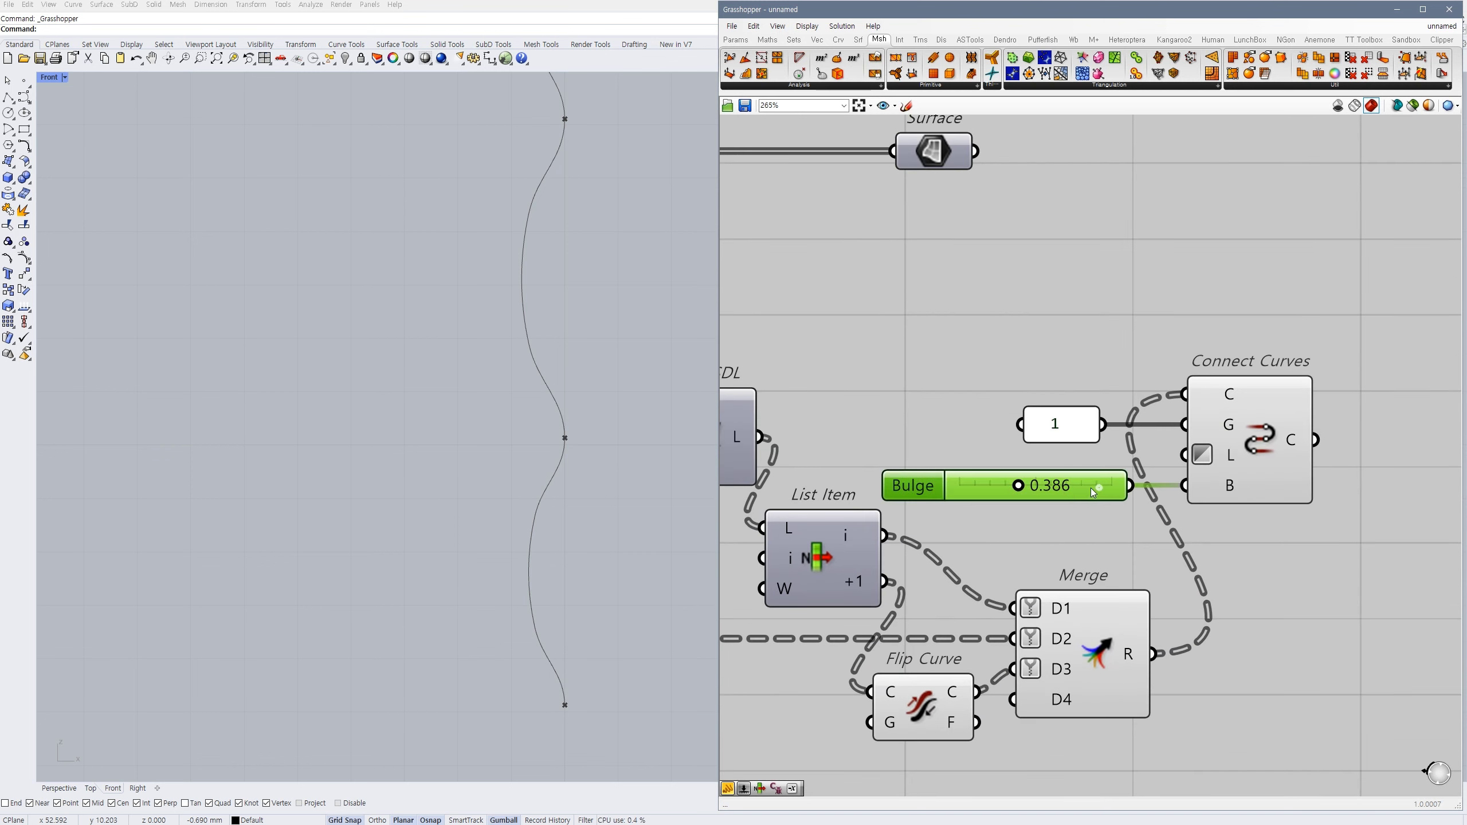
double_click(907, 485)
left_click_drag(937, 476, 924, 476)
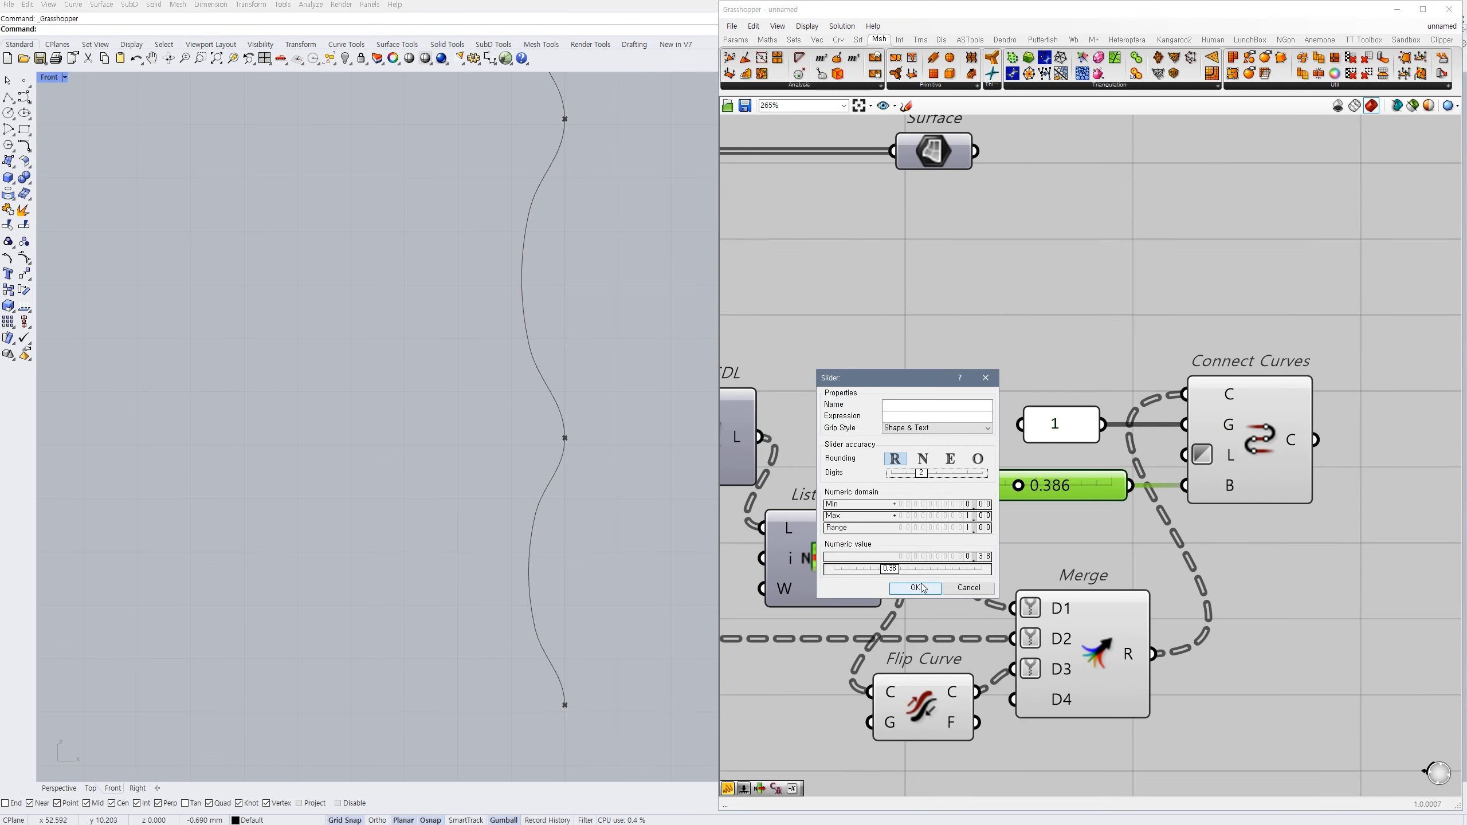
left_click(914, 588)
- Set the Bulge slider to 0.30 and place it in a group
left_click(1088, 522)
left_click_drag(1019, 487, 1012, 489)
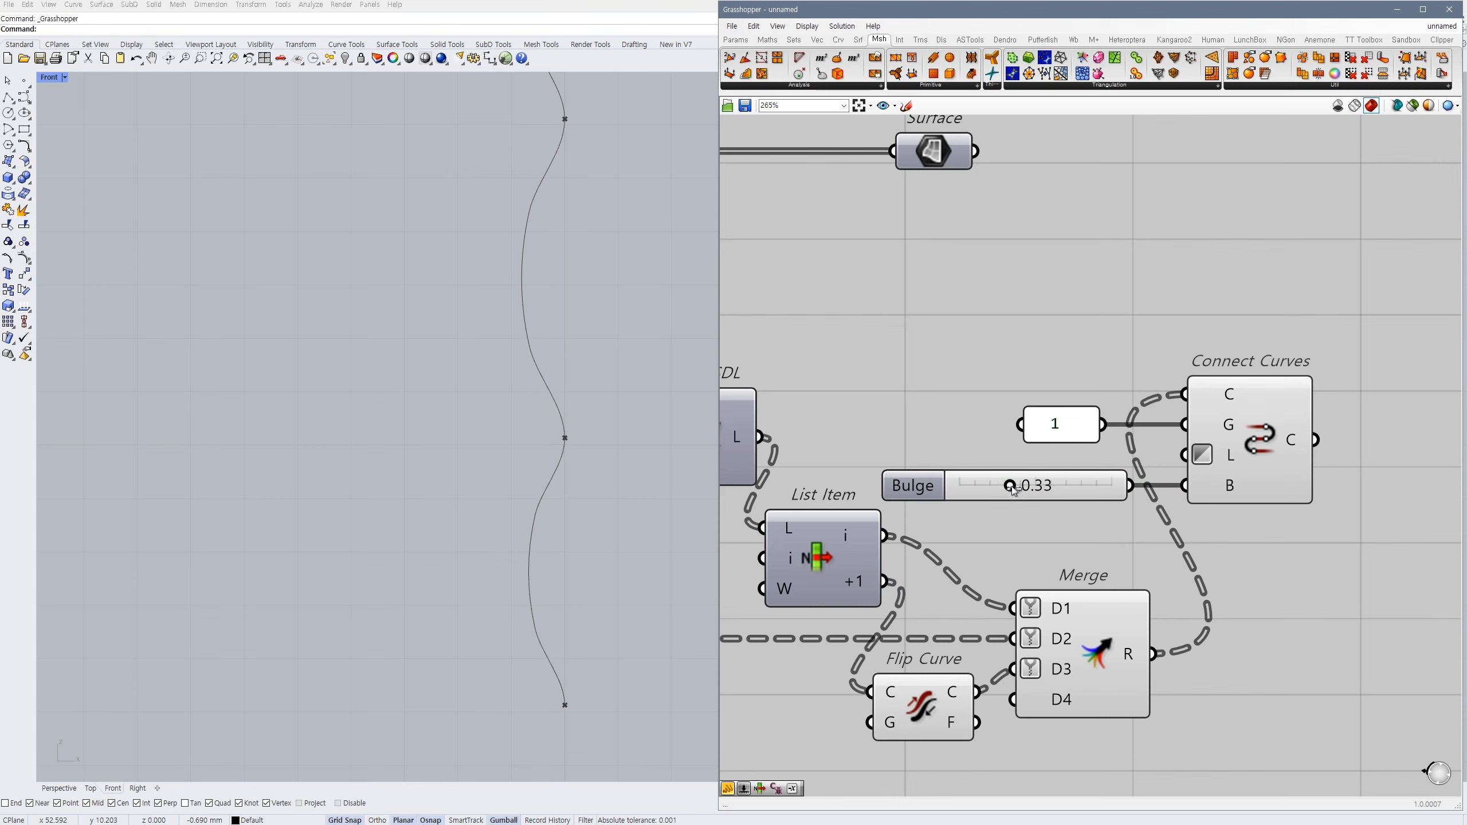
left_click(1059, 481)
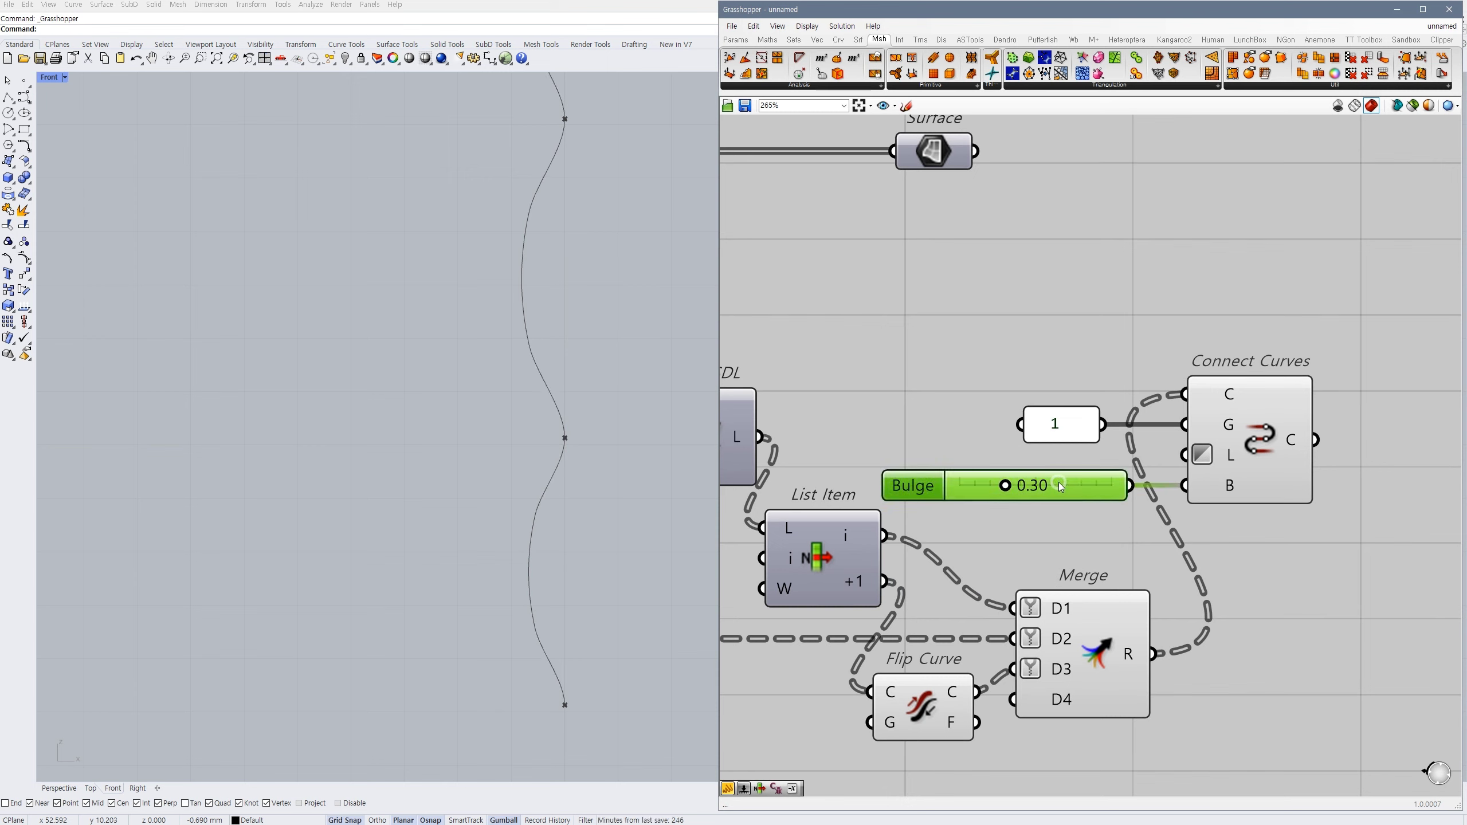
key("ctrl+g")
left_click(1082, 533)
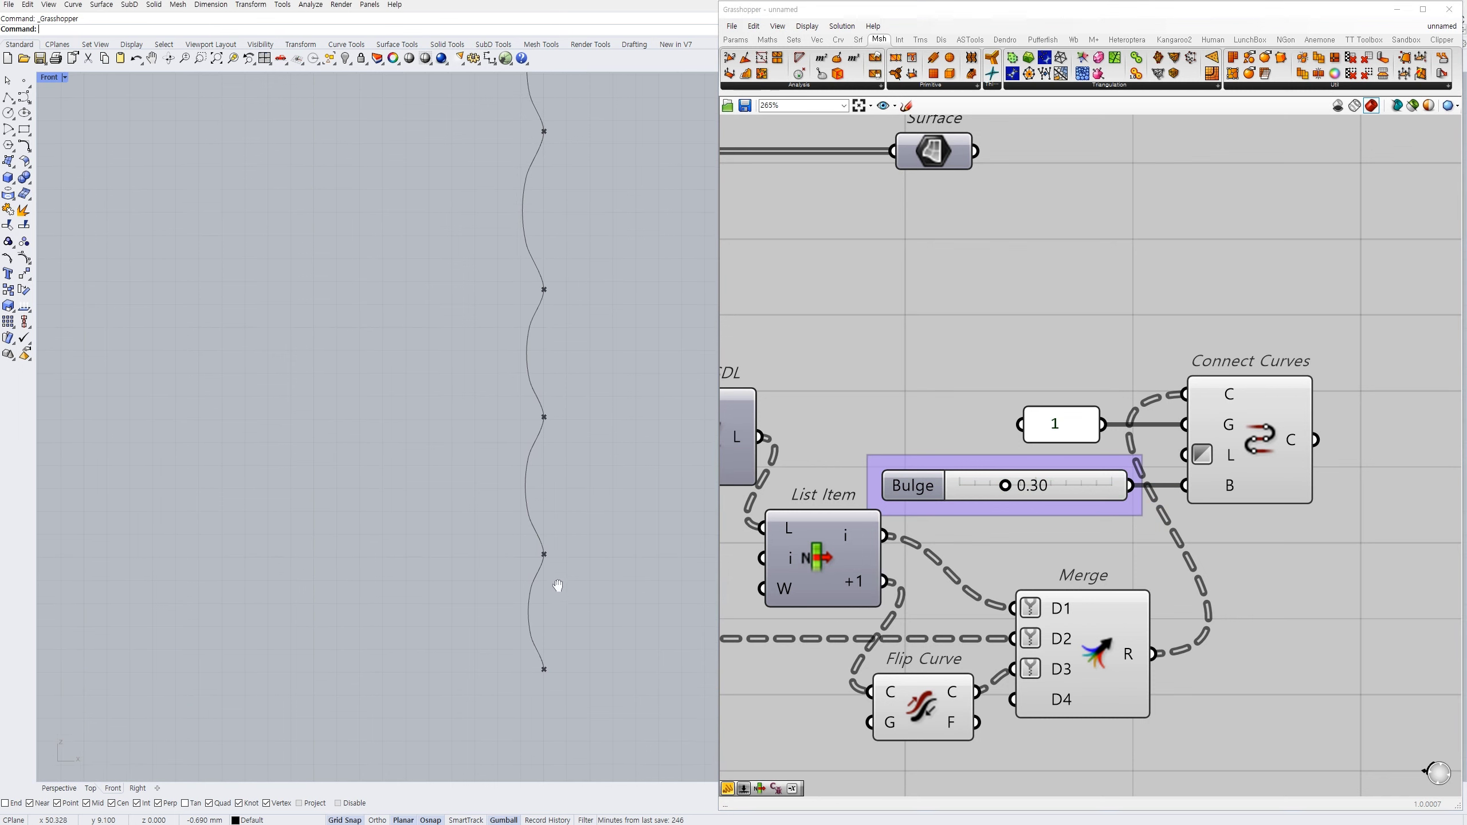
- Turn off the preview of the second Merge and the Flip Curve component
scroll(1098, 549, "down", 5)
left_click_drag(1153, 617, 995, 570)
key("ctrl+q")
left_click(889, 594)
left_click(872, 501)
scroll(865, 574, "down", 3)
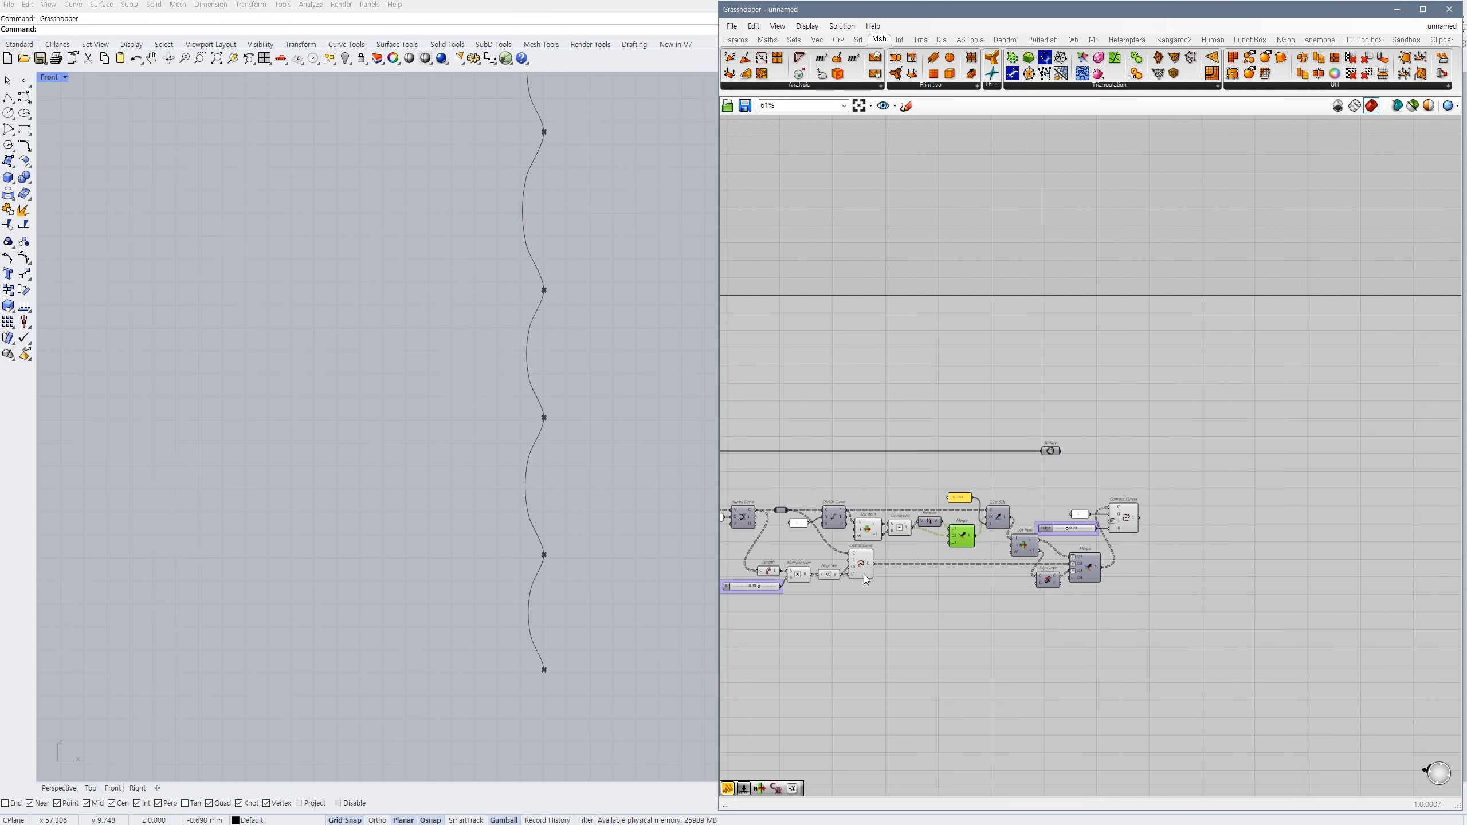
- Turn off the preview of Extend Curve and the first List Item so only the connected profile is displayed
right_click_drag(864, 574, 1135, 553)
scroll(1134, 548, "up", 2)
left_click(1134, 548)
right_click_drag(1462, 522, 1137, 564)
left_click(1140, 530)
right_click_drag(1179, 518, 1218, 506)
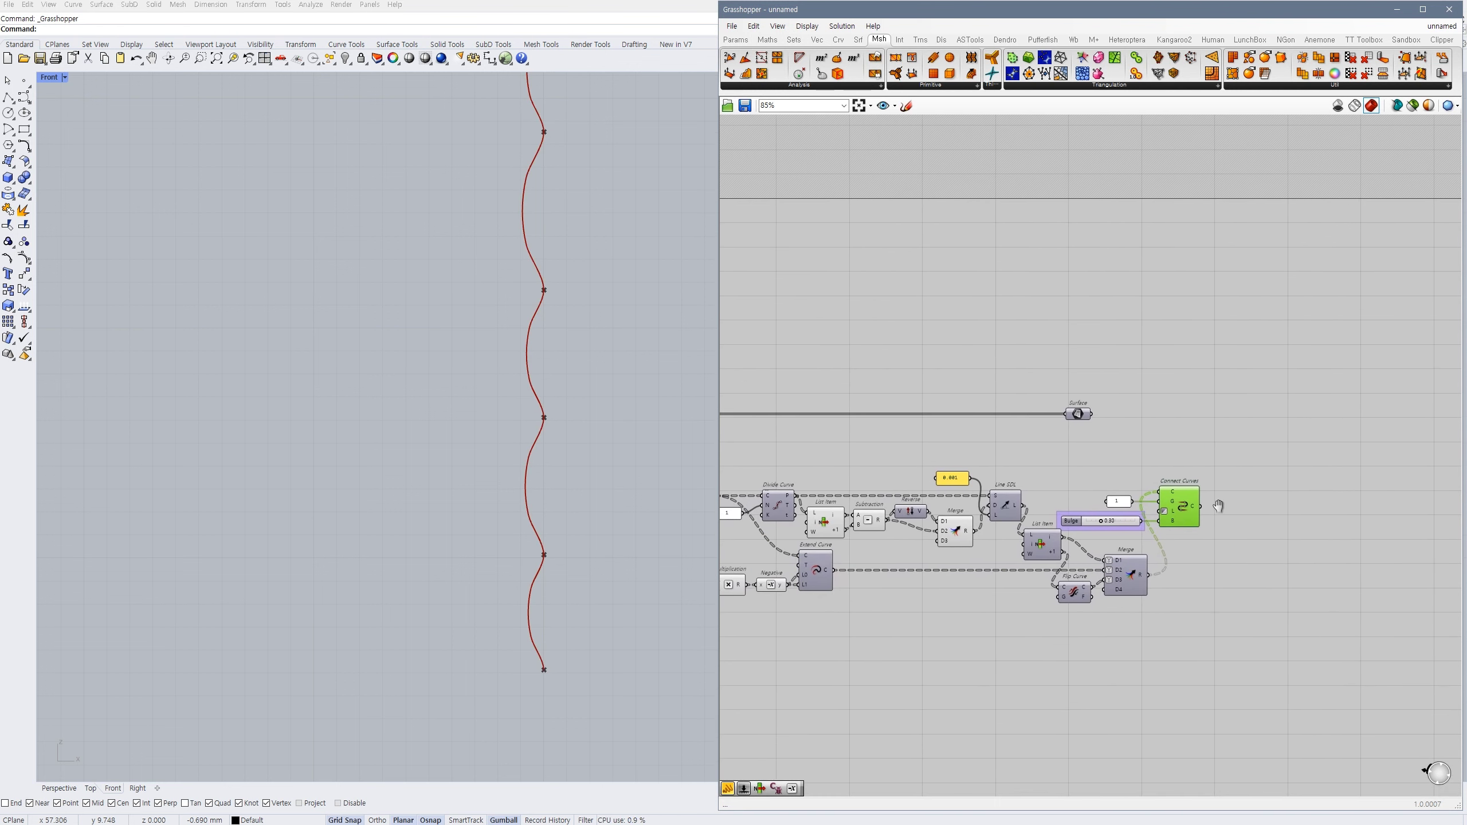
left_click(826, 529)
scroll(1194, 530, "up", 2)
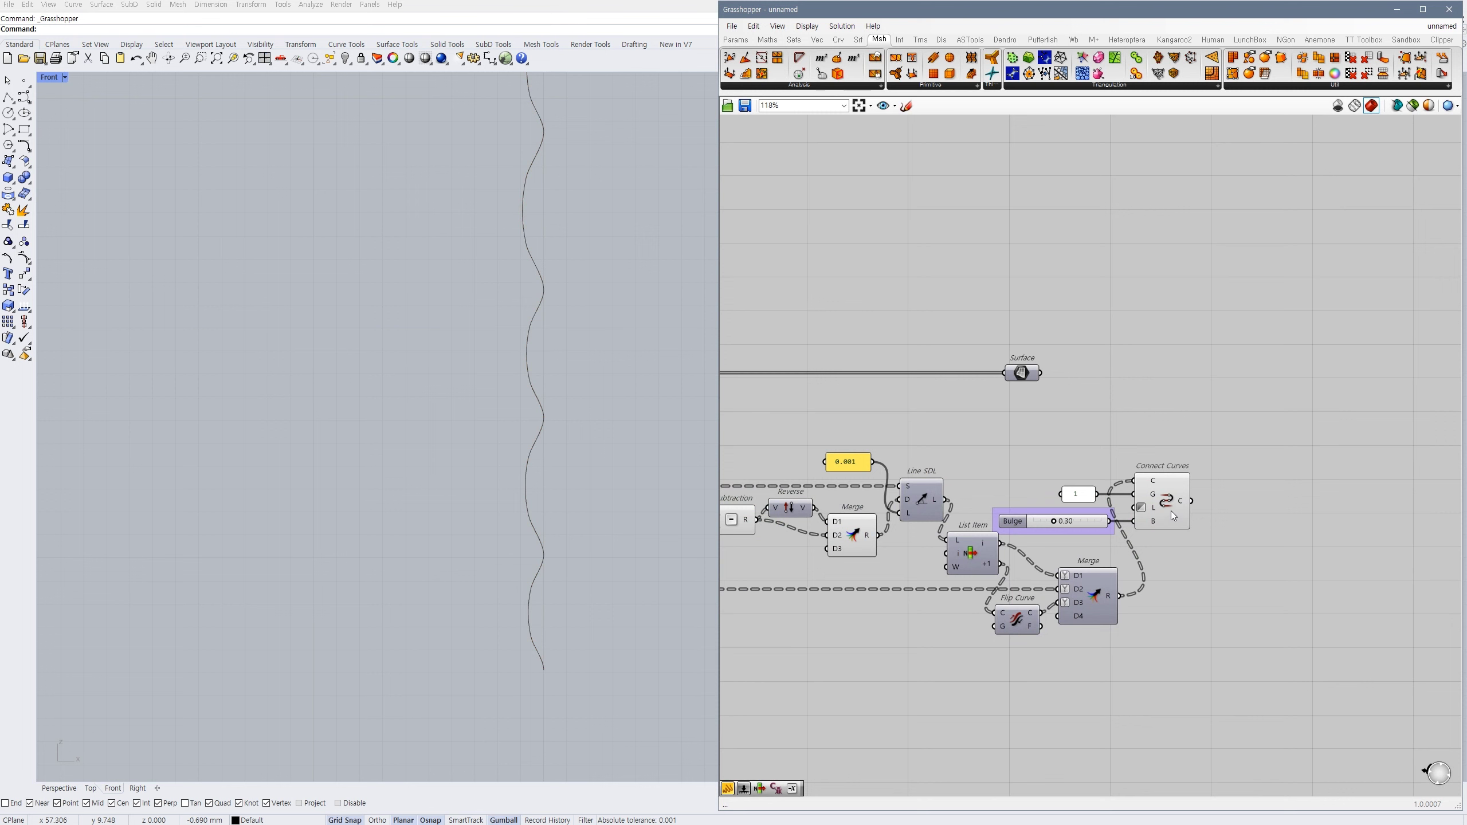
double_click(1277, 464)
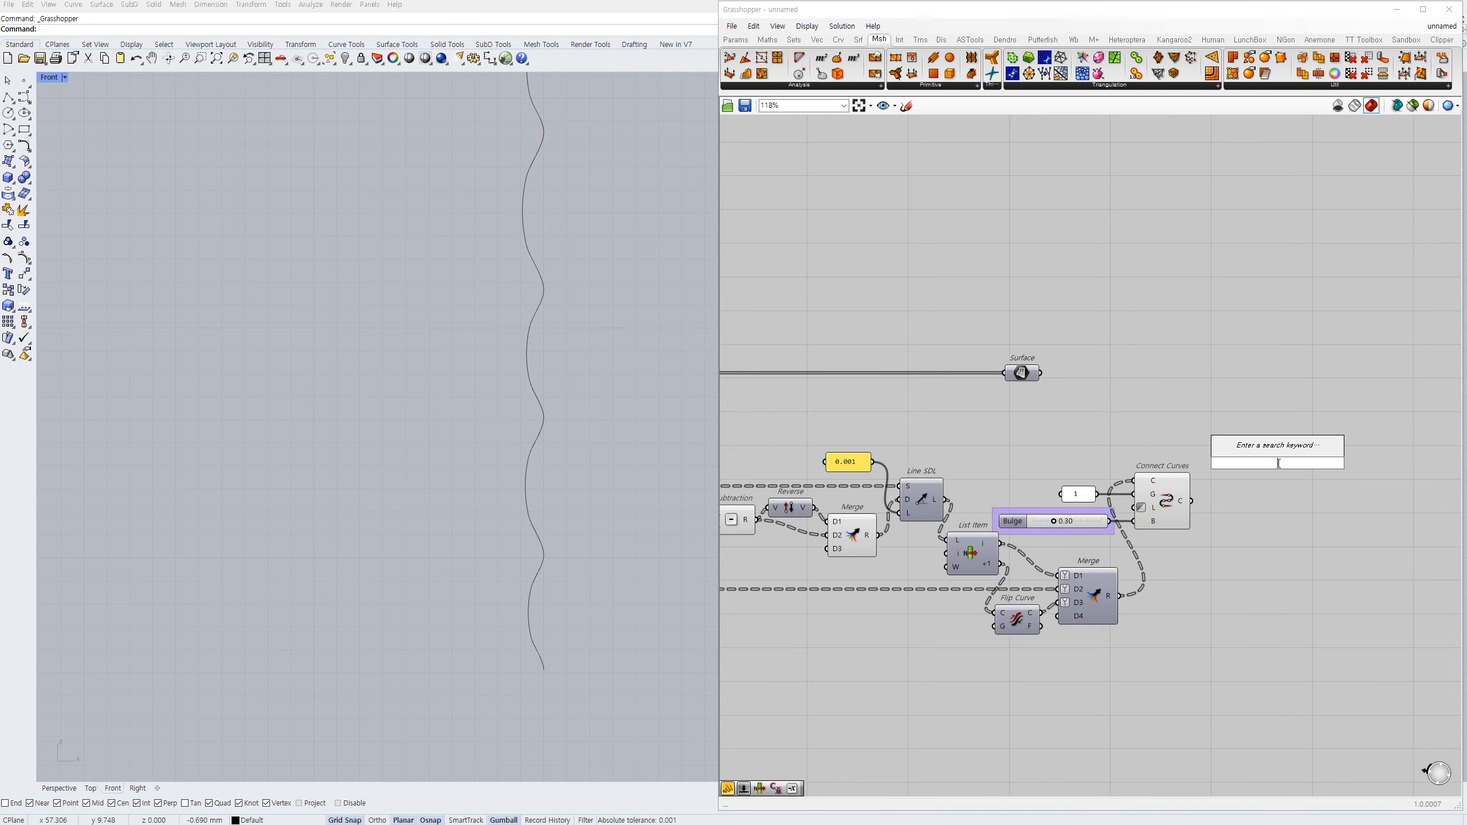
scroll(1251, 508, "up", 1)
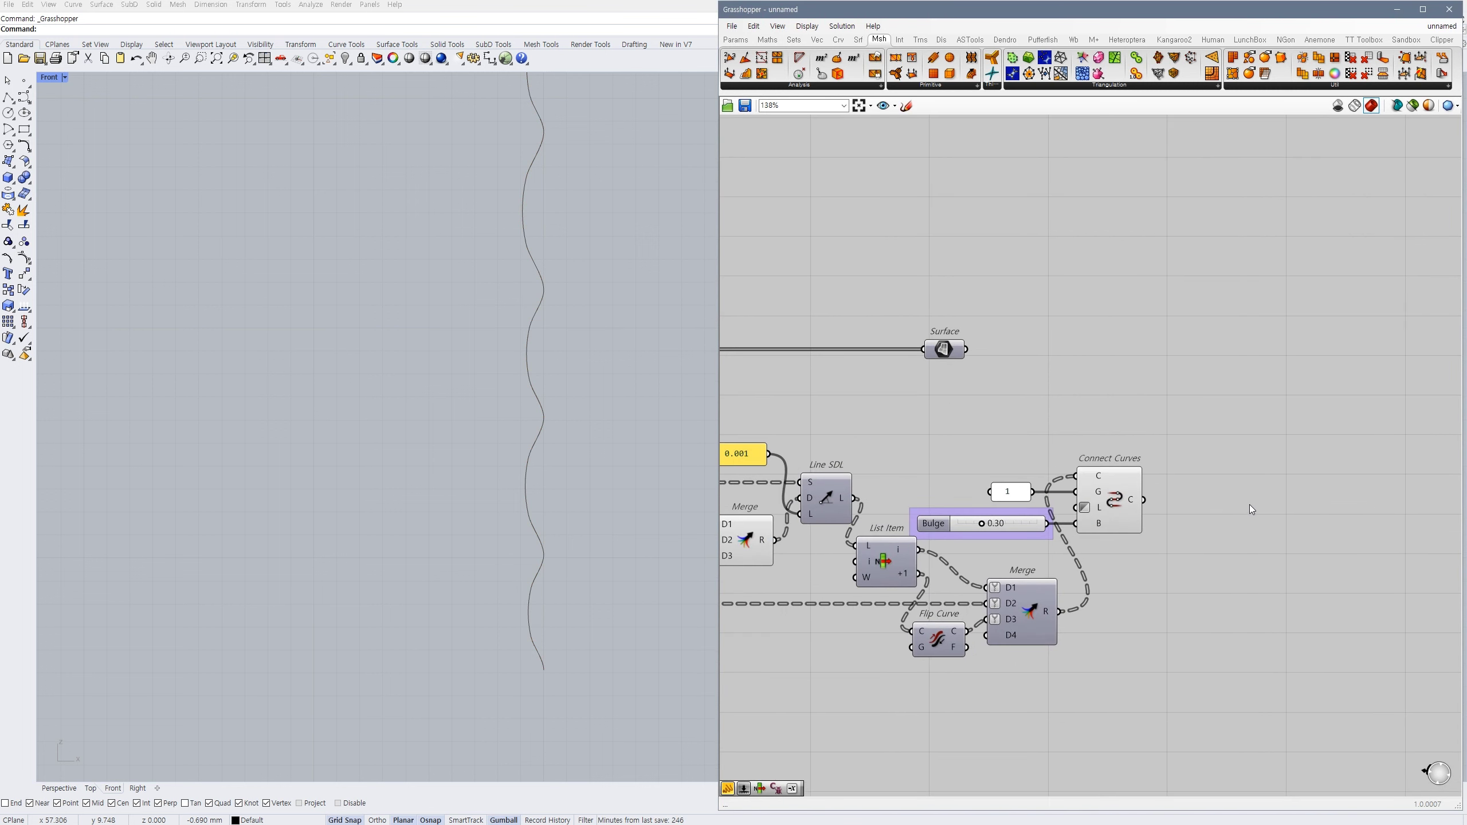
- Examine the Connect Curves wavy profile in the Perspective viewport
left_click(1134, 498)
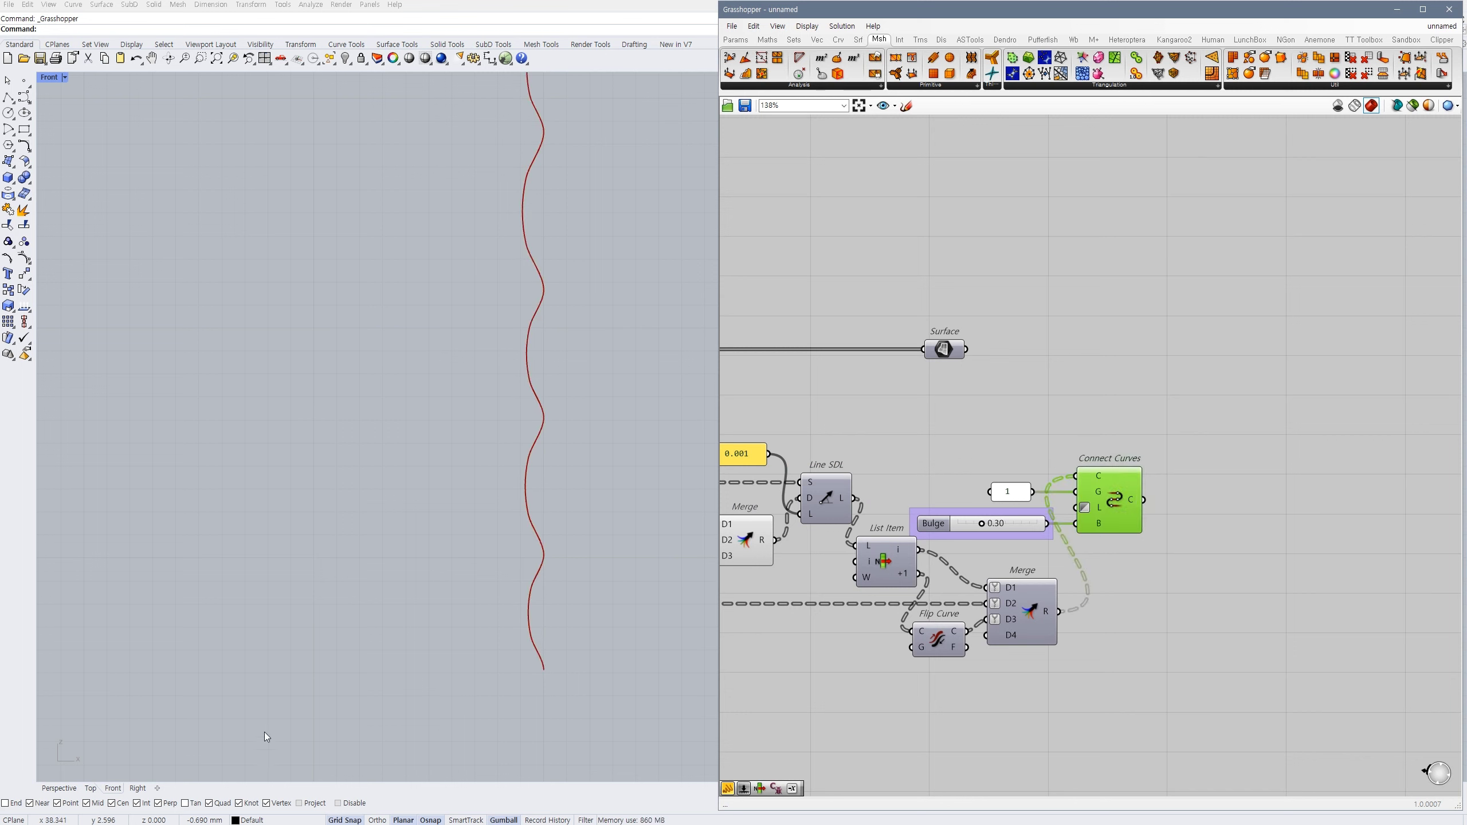
left_click(71, 790)
scroll(513, 567, "down", 12)
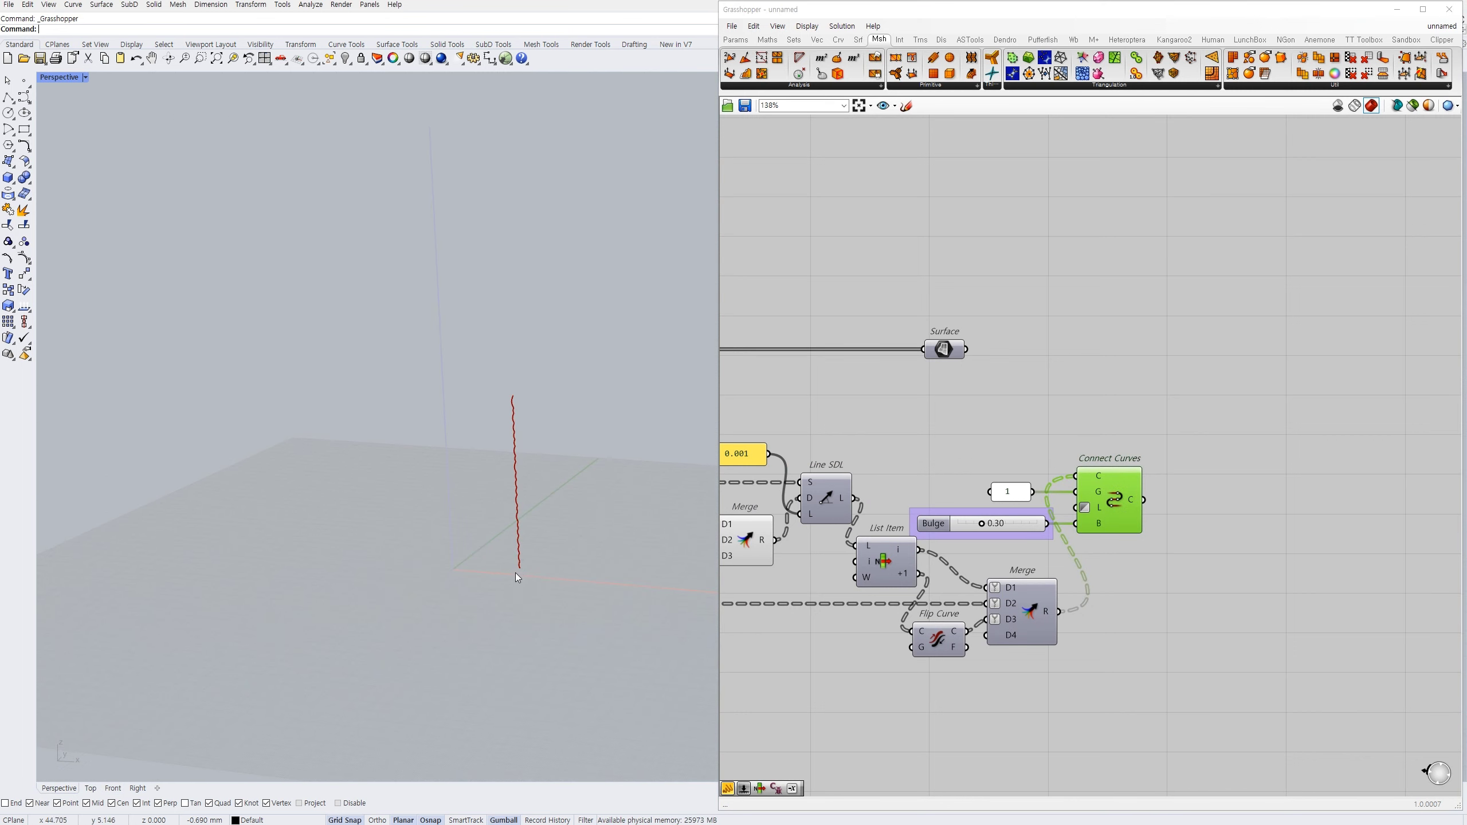
scroll(504, 553, "up", 5)
scroll(502, 553, "up", 3)
- Add a Sweep2 component above and beyond Connect Curves
right_click_drag(1205, 418, 1195, 459)
left_click(1194, 459)
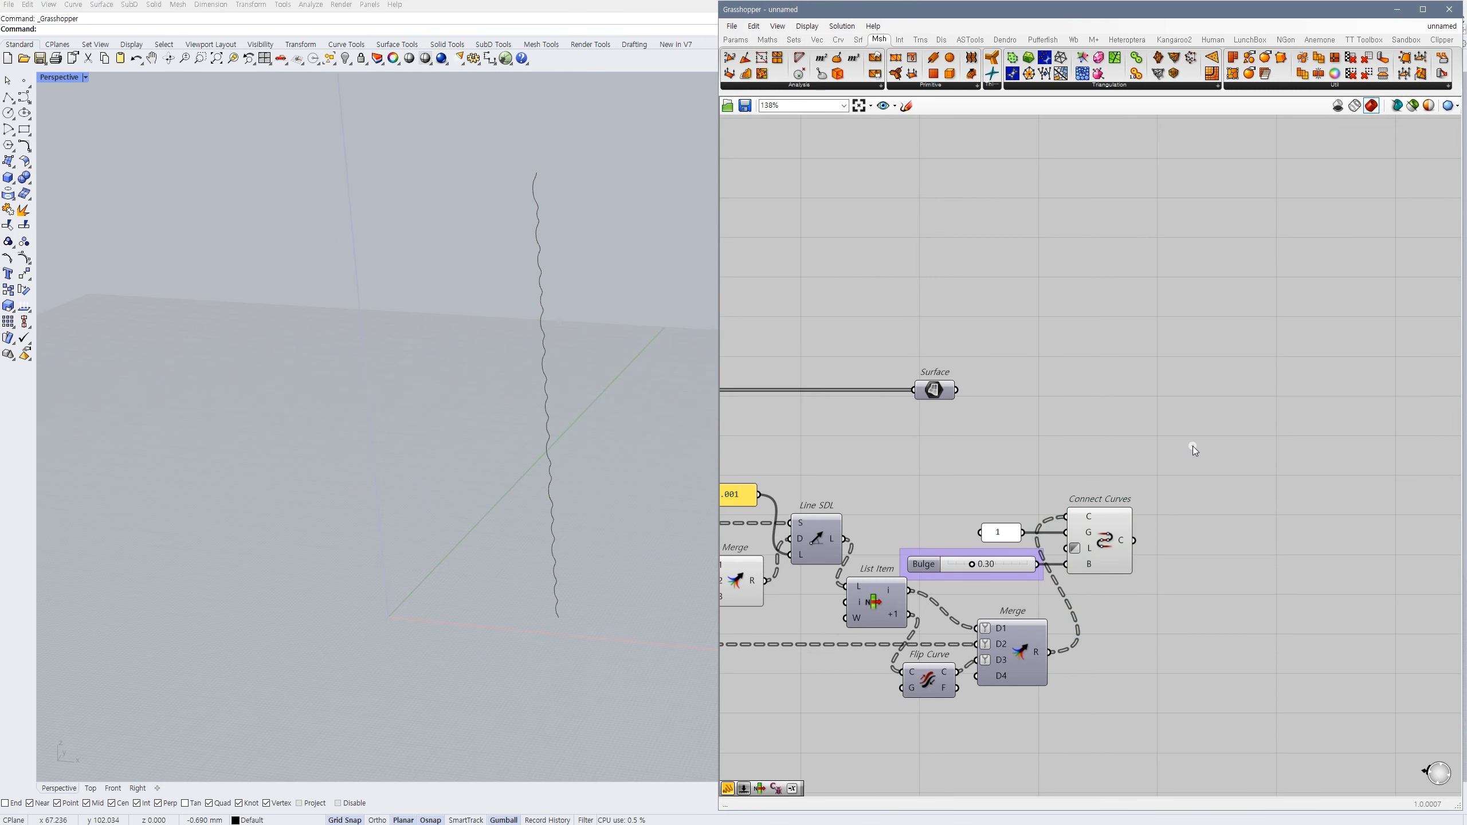
double_click(1193, 446)
type("sweep")
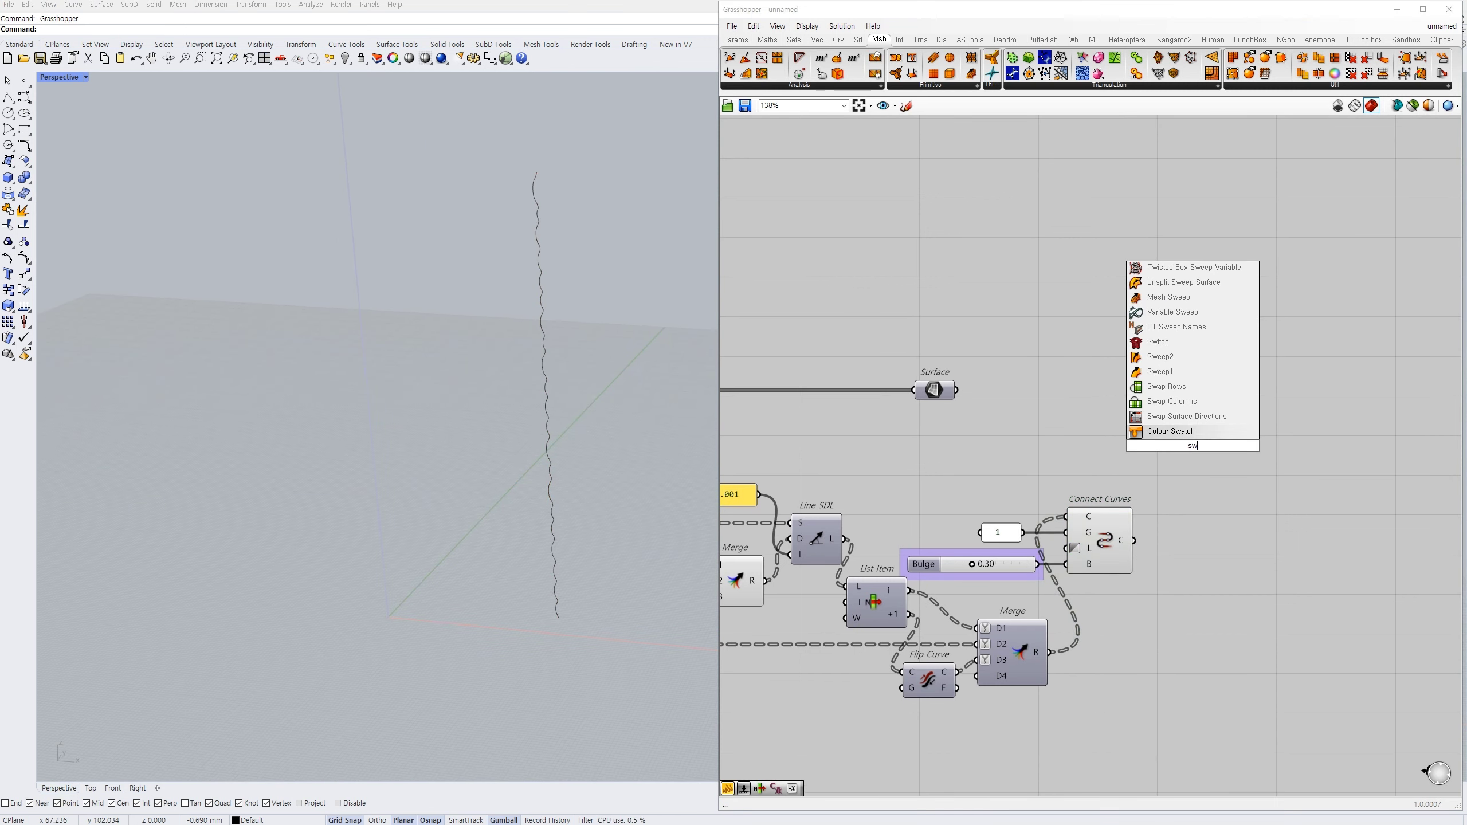
left_click(1184, 431)
- Nudge the Brep Closest Point component slightly lower to make room beneath Cull Index
right_click_drag(1088, 435, 1176, 419)
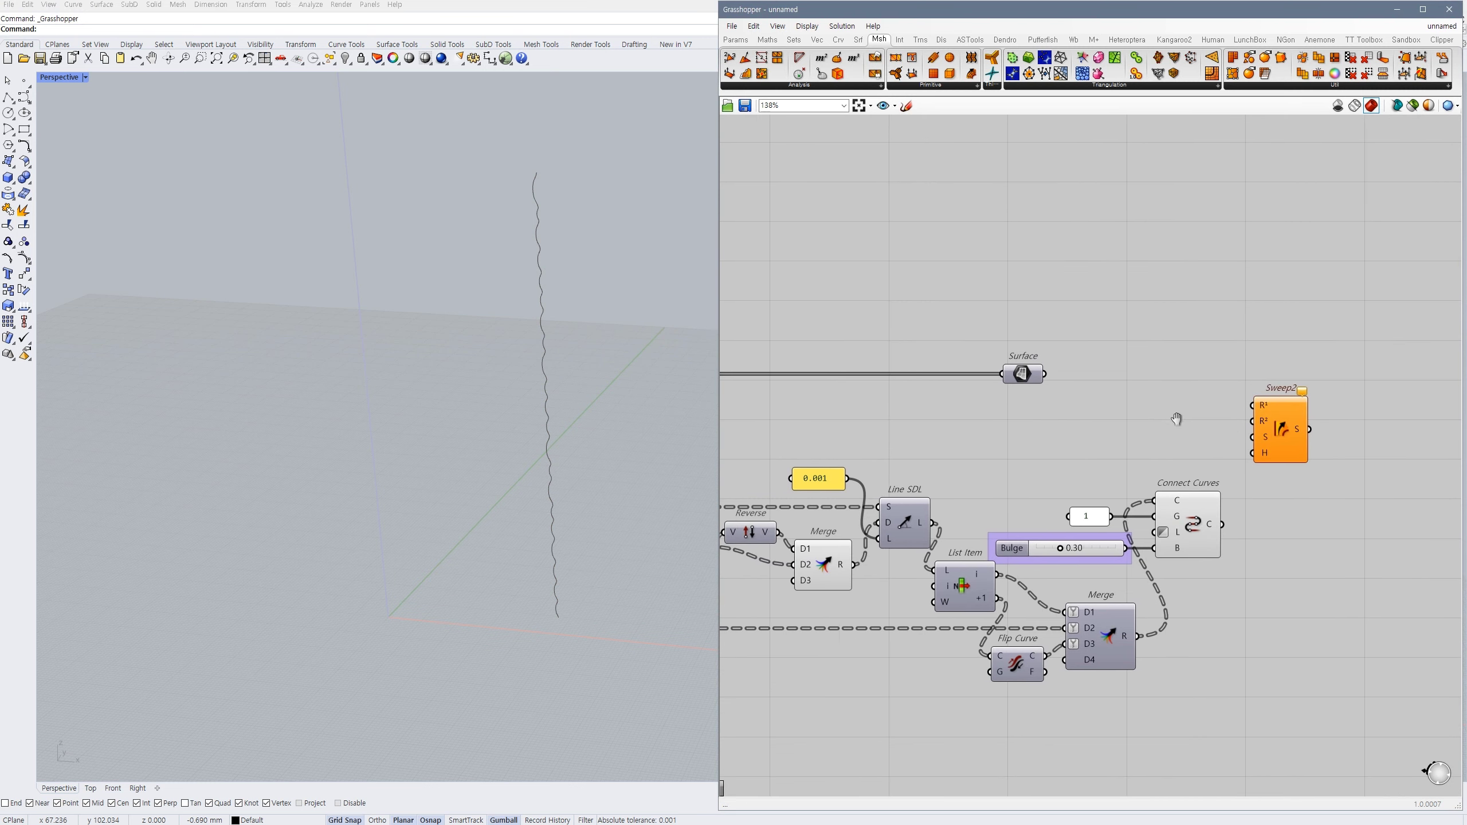
scroll(1179, 421, "down", 1)
right_click_drag(836, 451, 1007, 455)
right_click_drag(895, 466, 1120, 467)
scroll(1120, 466, "down", 3)
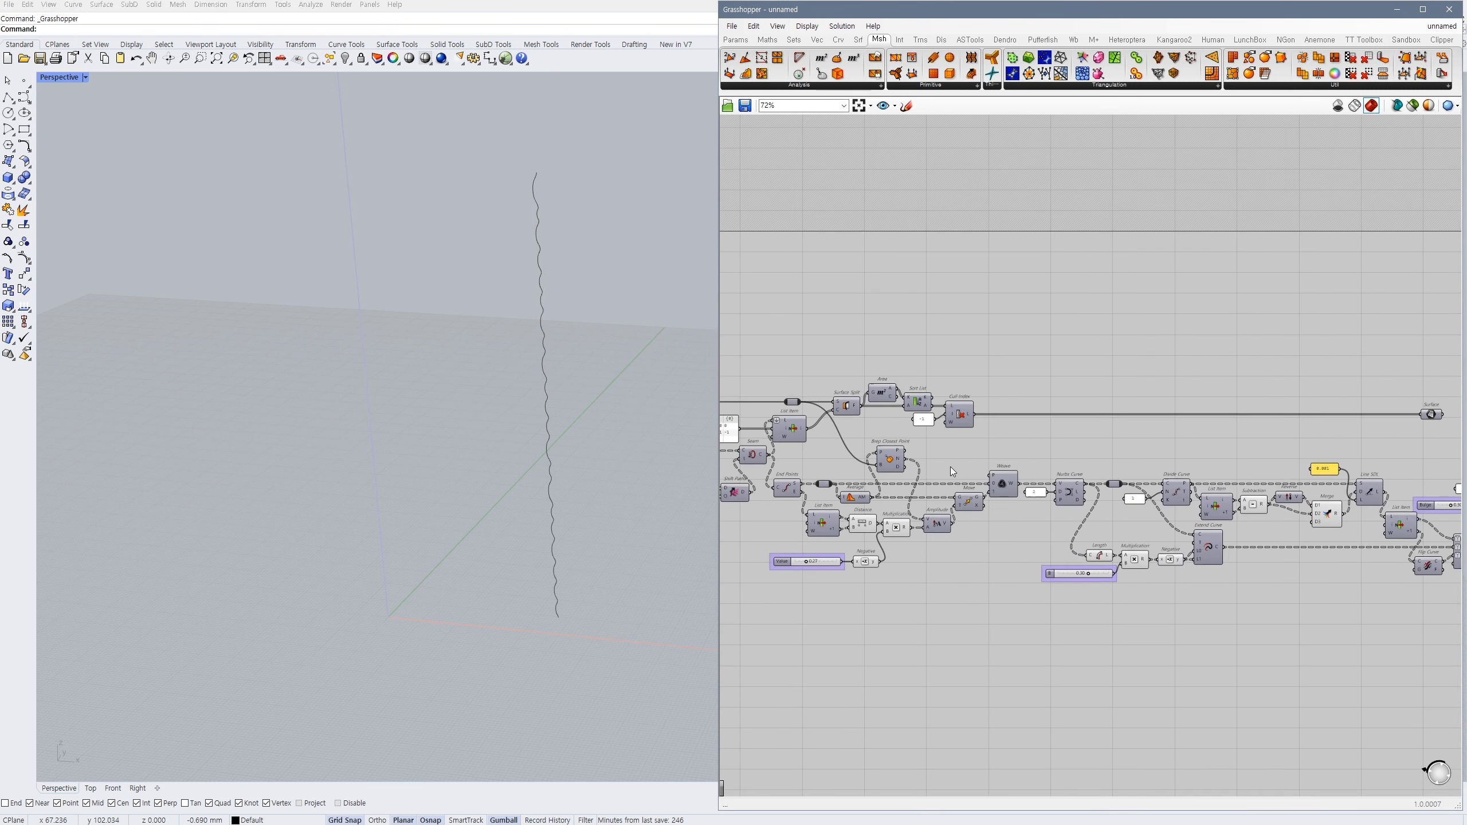
scroll(1057, 469, "up", 1)
right_click_drag(950, 467, 1016, 495)
scroll(856, 468, "up", 1)
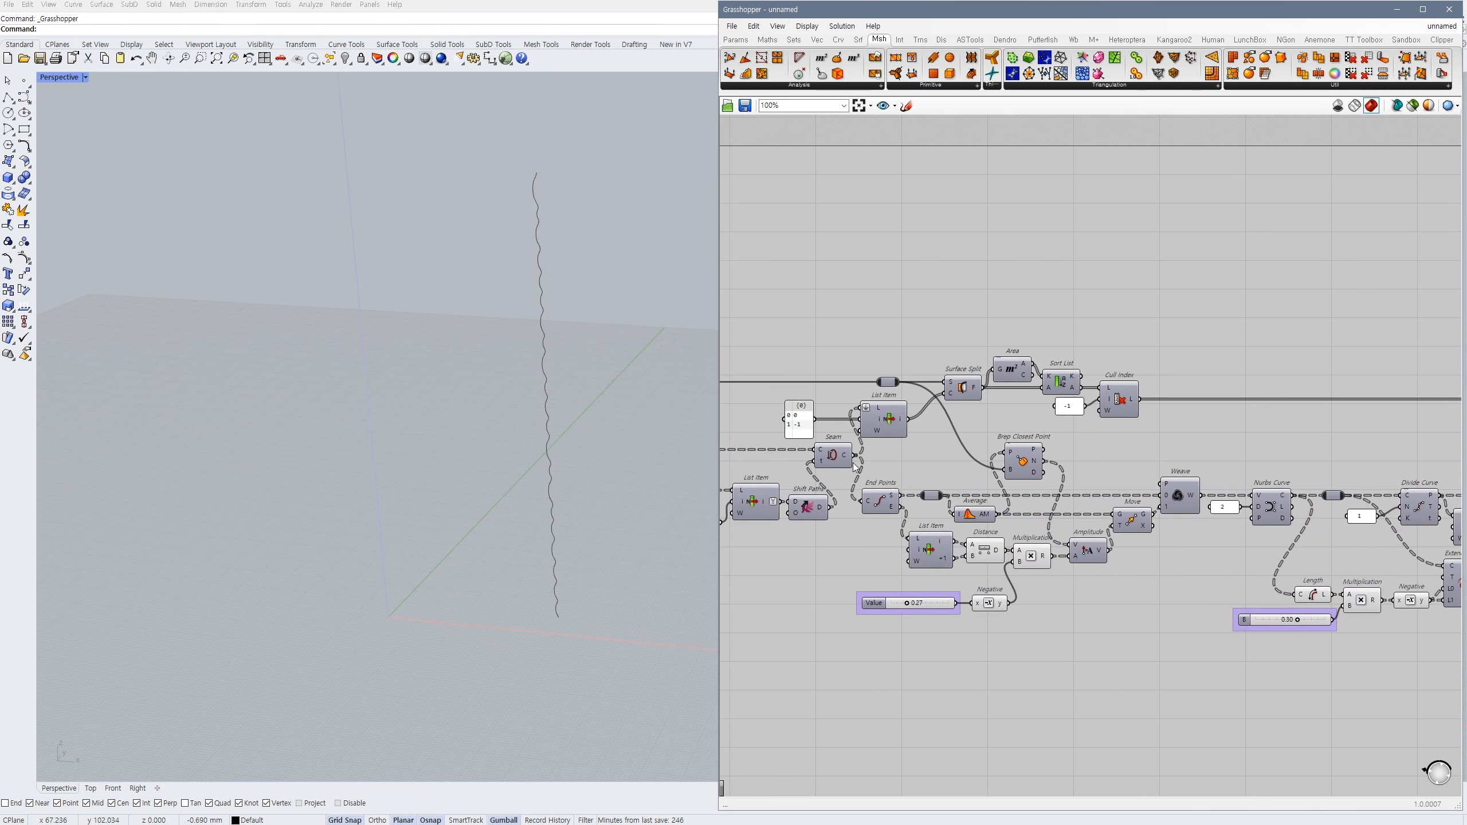
left_click_drag(1029, 479, 1035, 487)
left_click(937, 467)
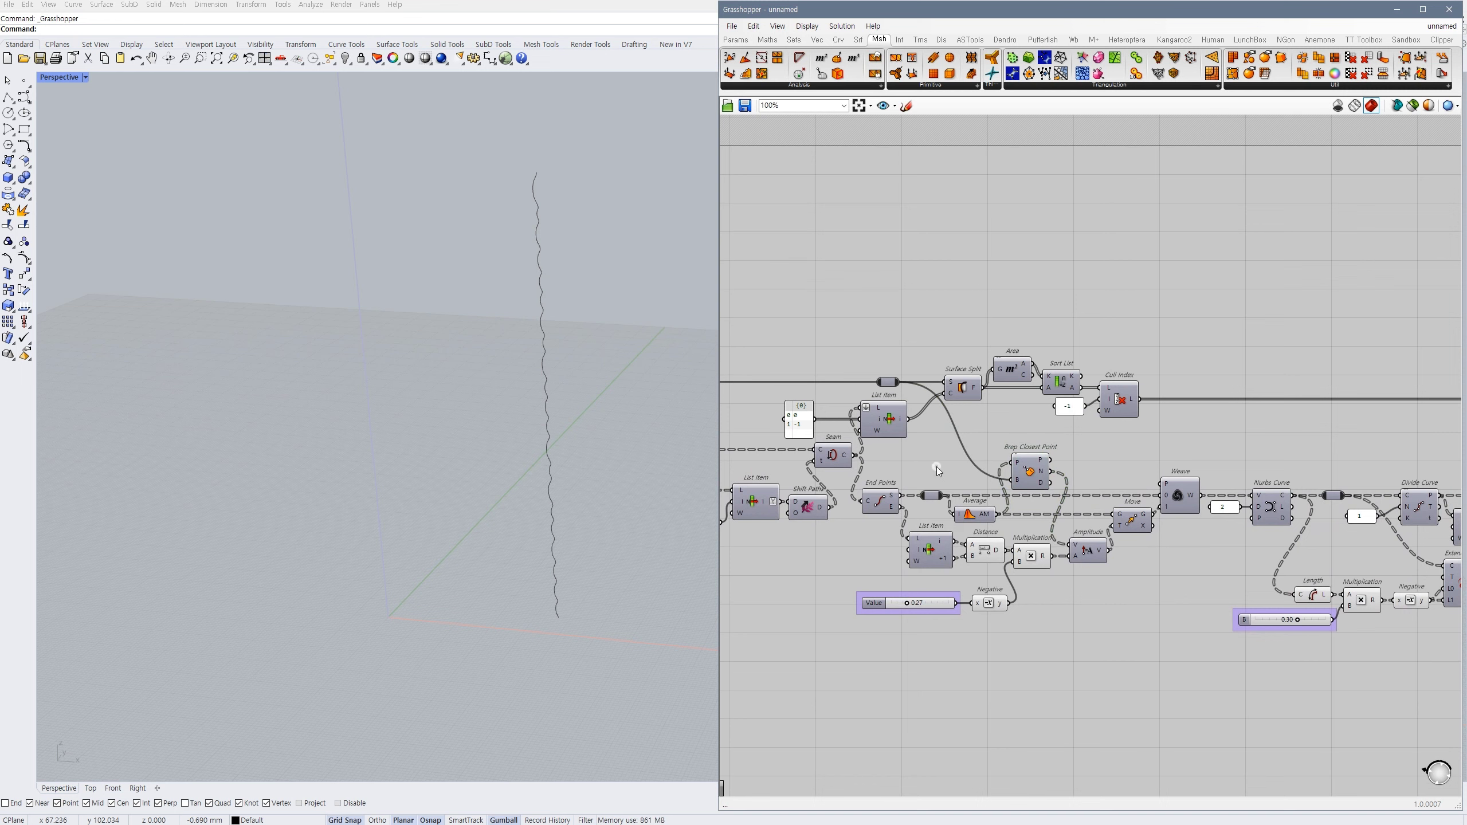
- Check the Seam component's closed contour curves by briefly toggling its preview
left_click(841, 455)
key("ctrl+q")
key("ctrl+q")
left_click(1082, 450)
scroll(1055, 468, "up", 2)
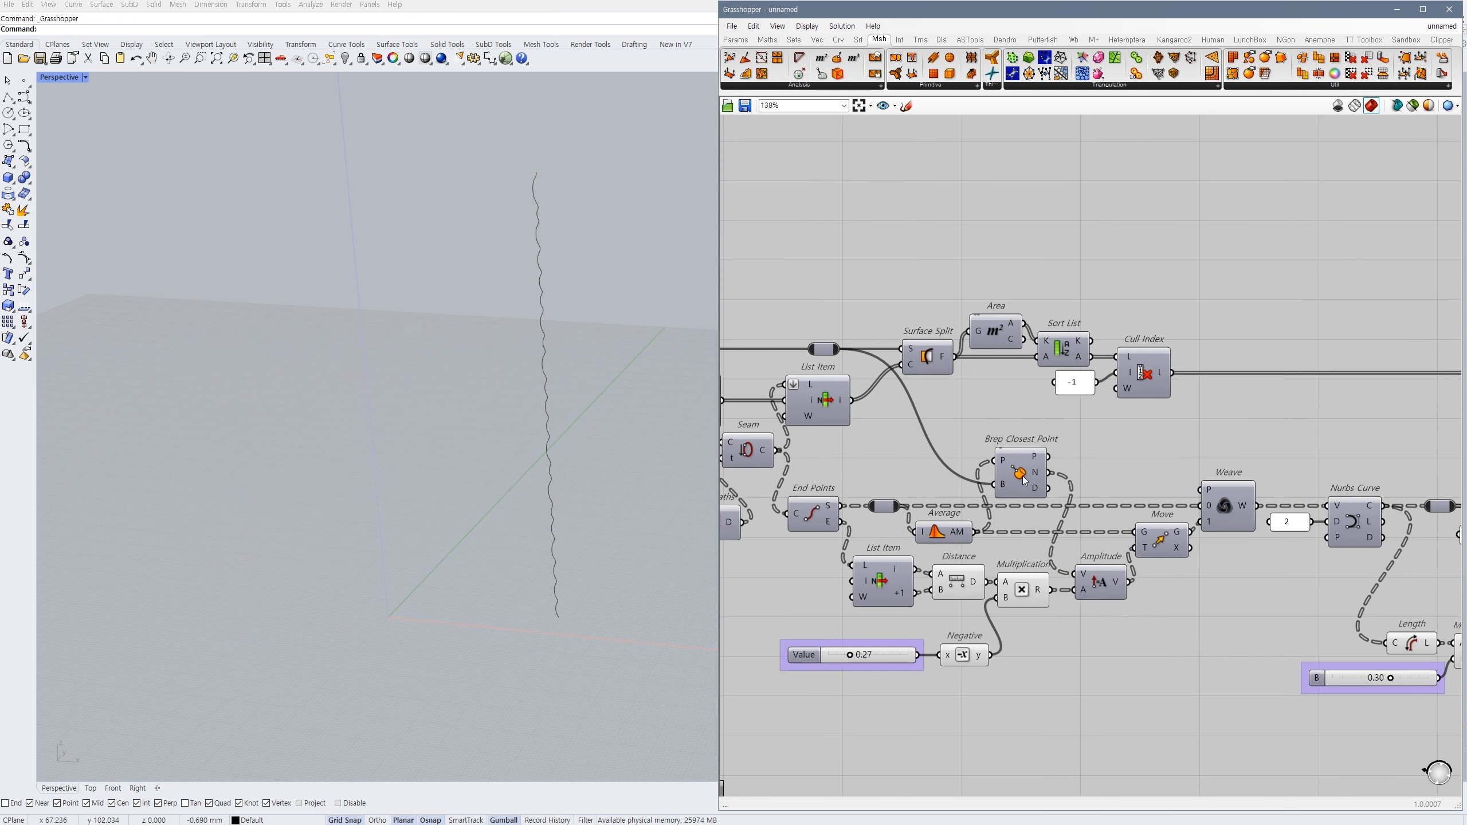
- Add a List Item below Cull Index, feed it the Seam curves, and give it an extra +1 output
double_click(1105, 443)
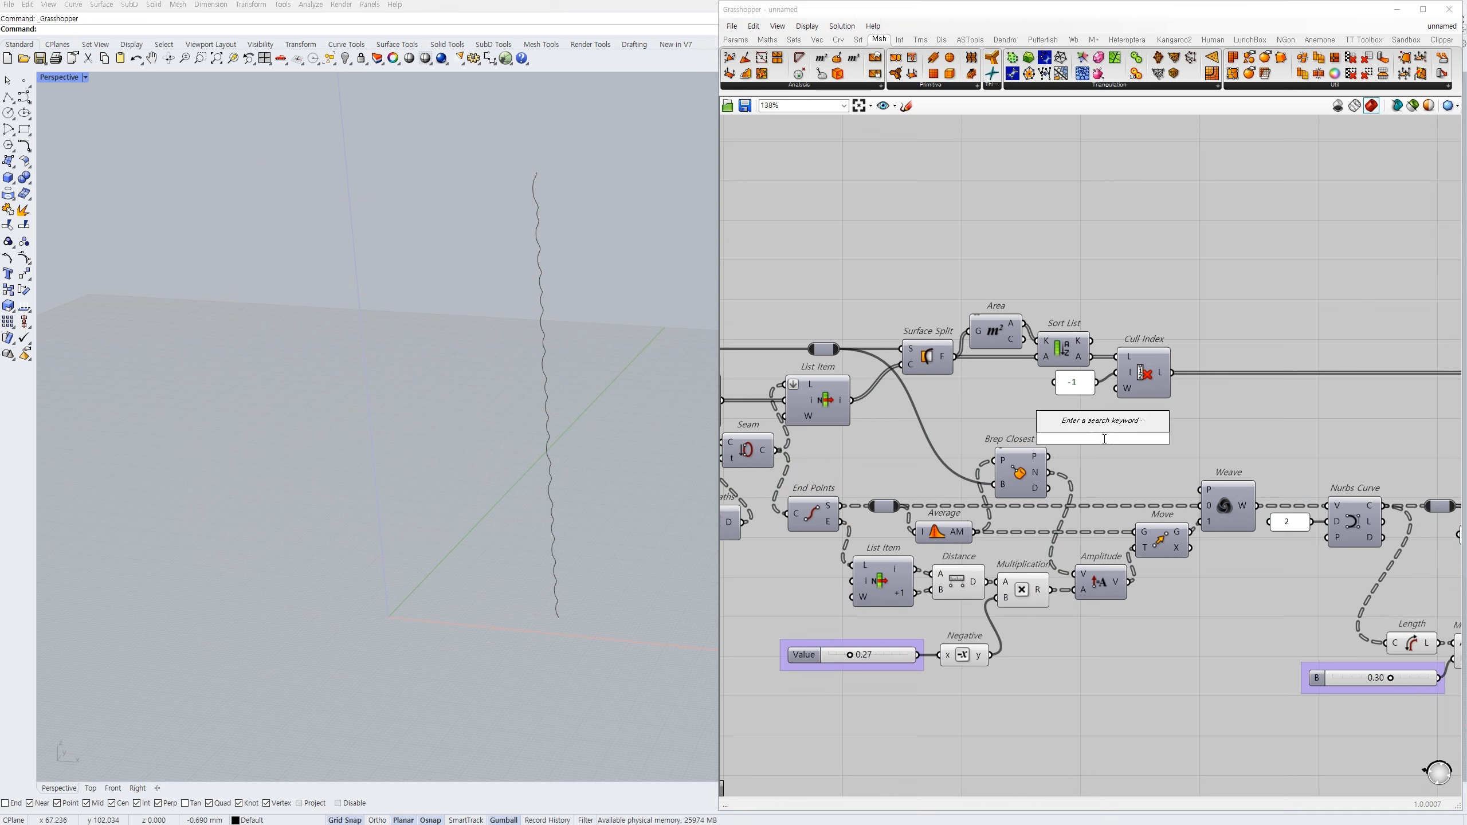
type("ls")
key("Return")
left_click_drag(1076, 422, 780, 450)
mouse_move(1097, 437)
left_mouse_down()
mouse_move(1176, 457)
mouse_move(1135, 469)
mouse_move(1117, 453)
left_mouse_up()
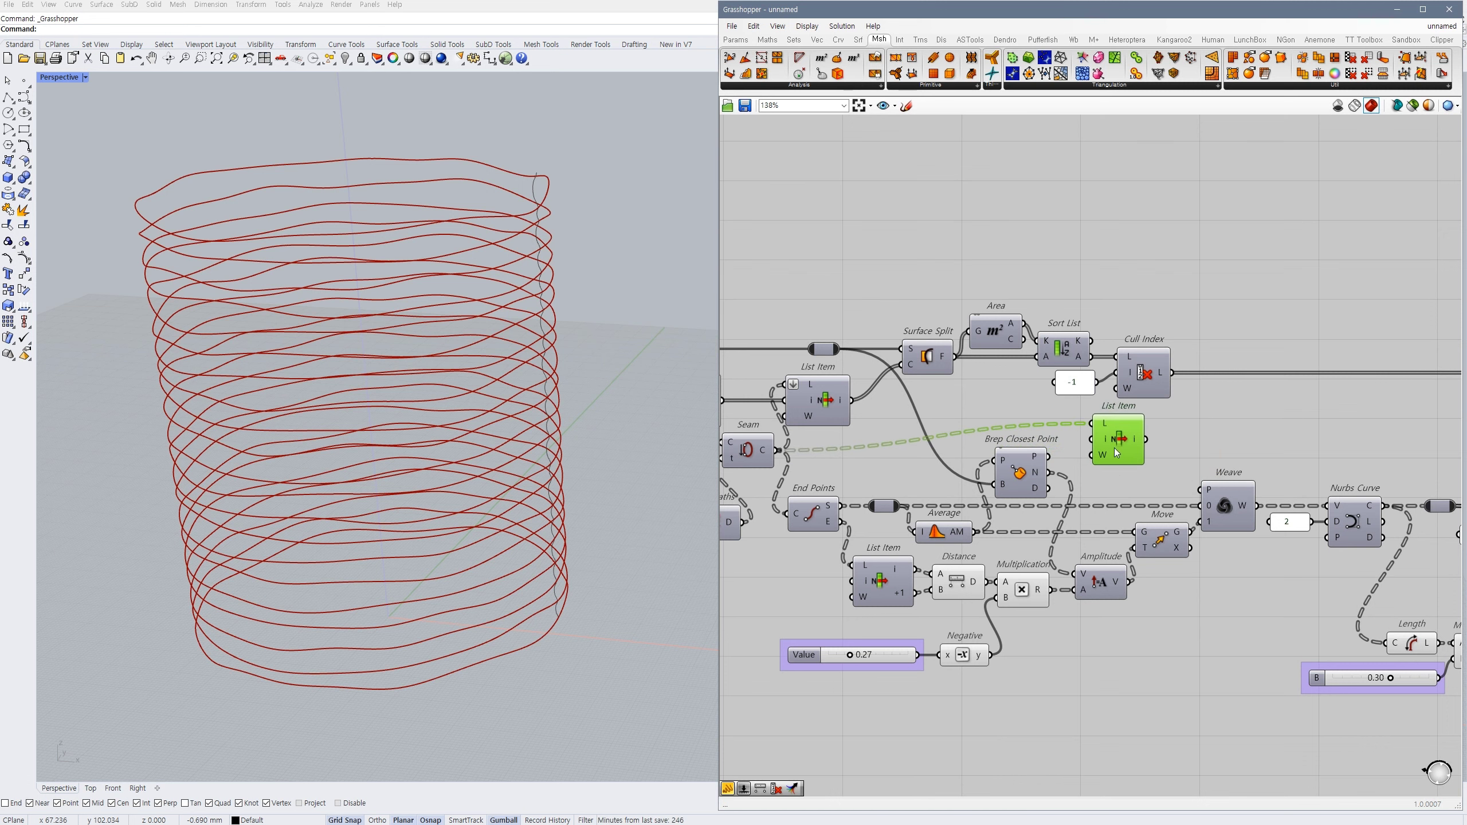
scroll(1136, 458, "up", 4)
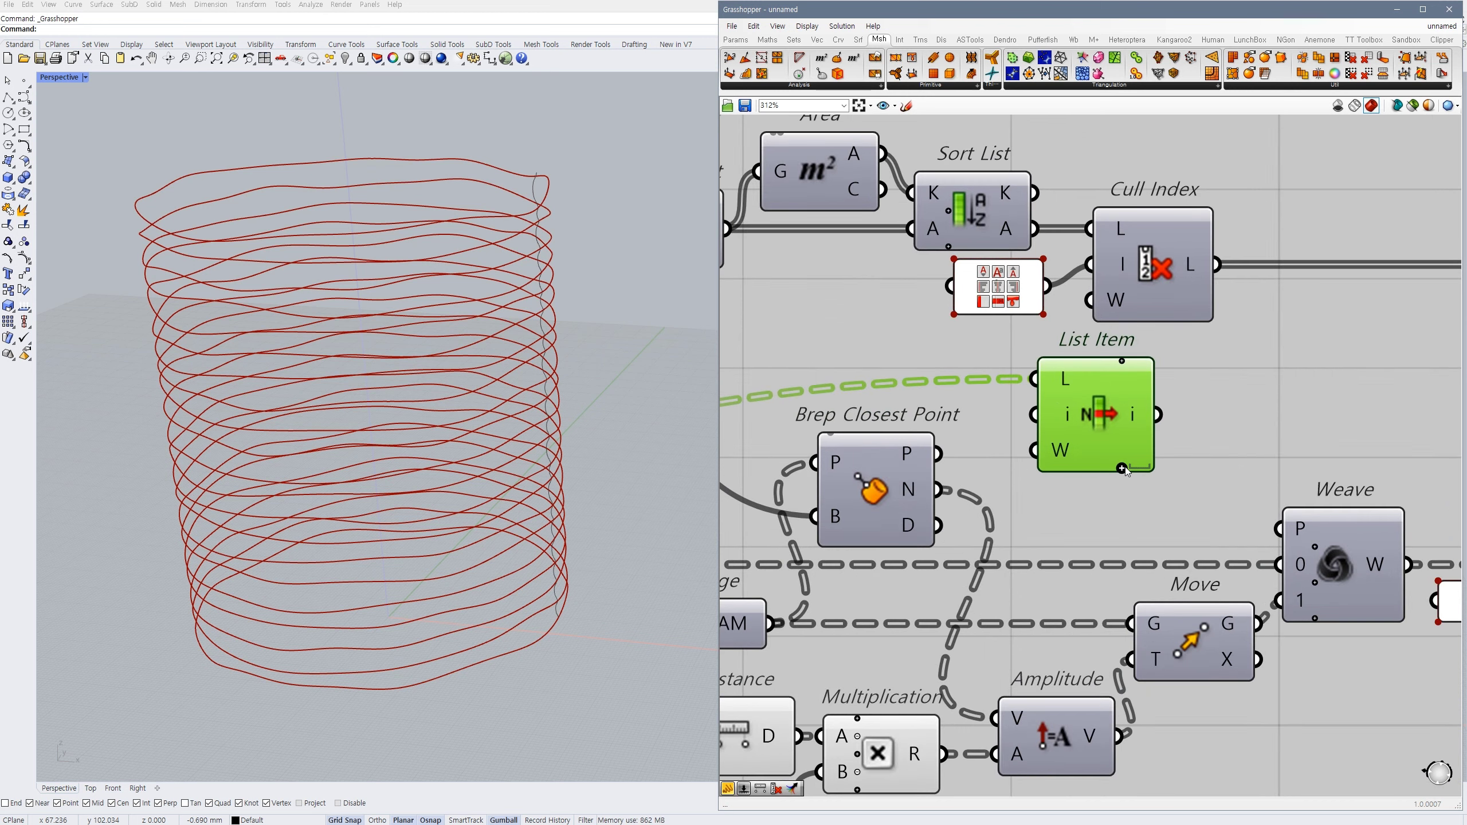
scroll(1082, 469, "down", 4)
left_click(1076, 488)
scroll(1075, 489, "down", 2)
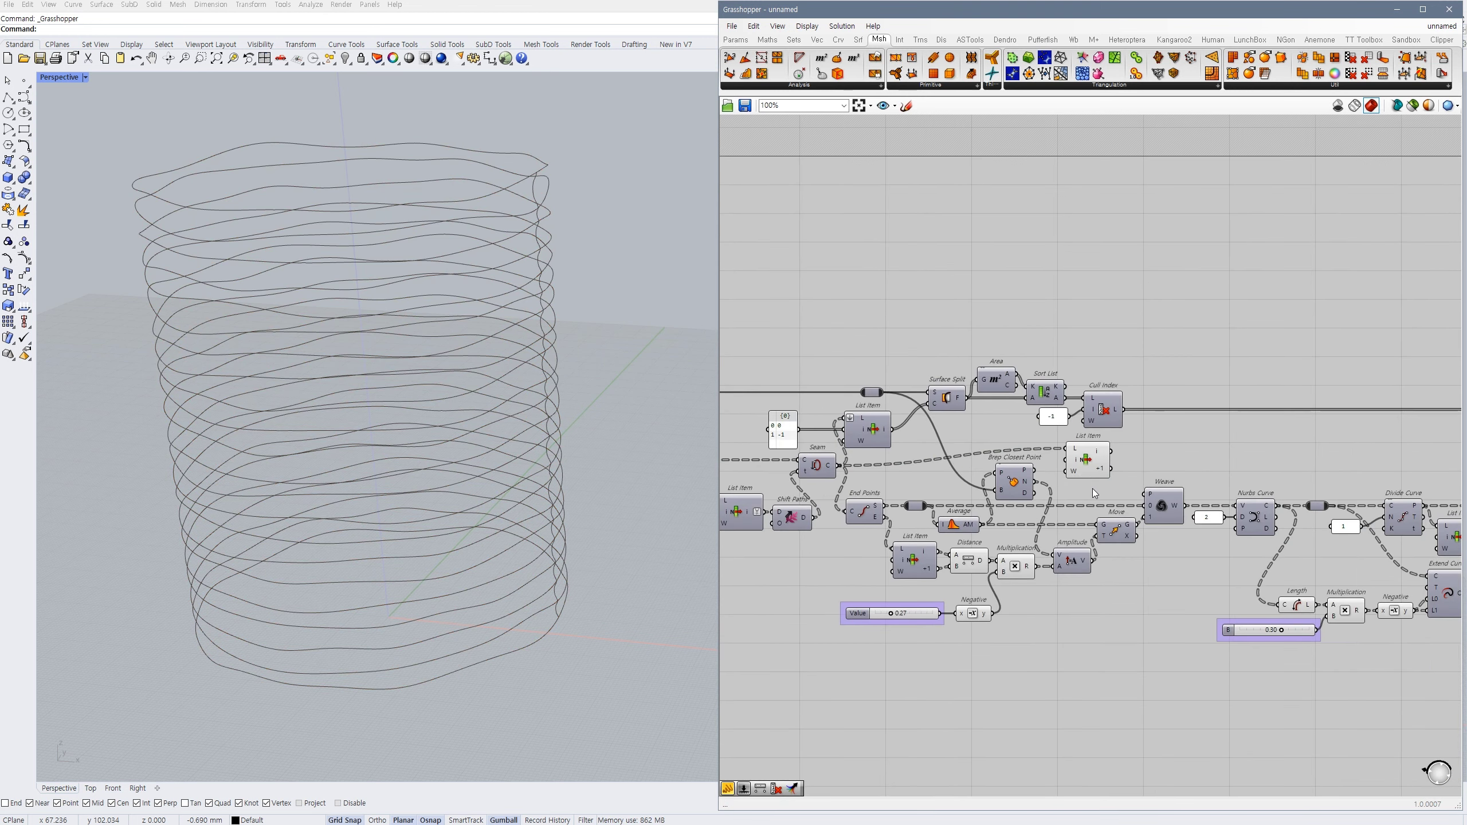
- Connect the new List Item's i output to Sweep2's first rail and its +1 output to the second rail
right_click_drag(1092, 488, 985, 421)
left_click_drag(985, 406, 1206, 392)
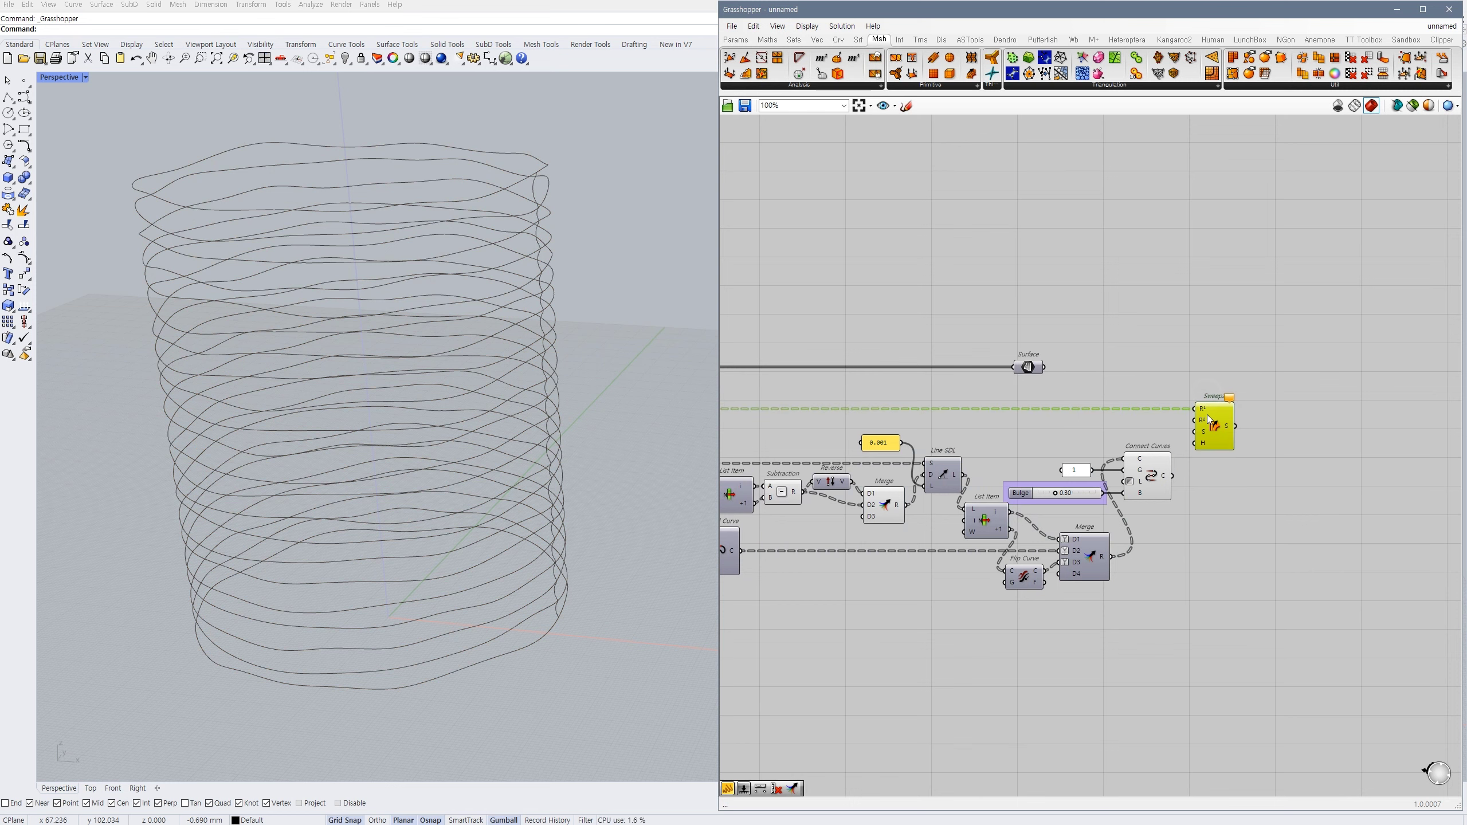
scroll(1207, 415, "down", 2)
right_click_drag(915, 436, 1111, 436)
scroll(908, 423, "up", 2)
left_click_drag(898, 423, 1320, 422)
- Insert a relay on the List Item's +1 wire and turn off that List Item's preview
right_click_drag(820, 432, 1195, 477)
scroll(1029, 473, "up", 3)
double_click(1028, 466)
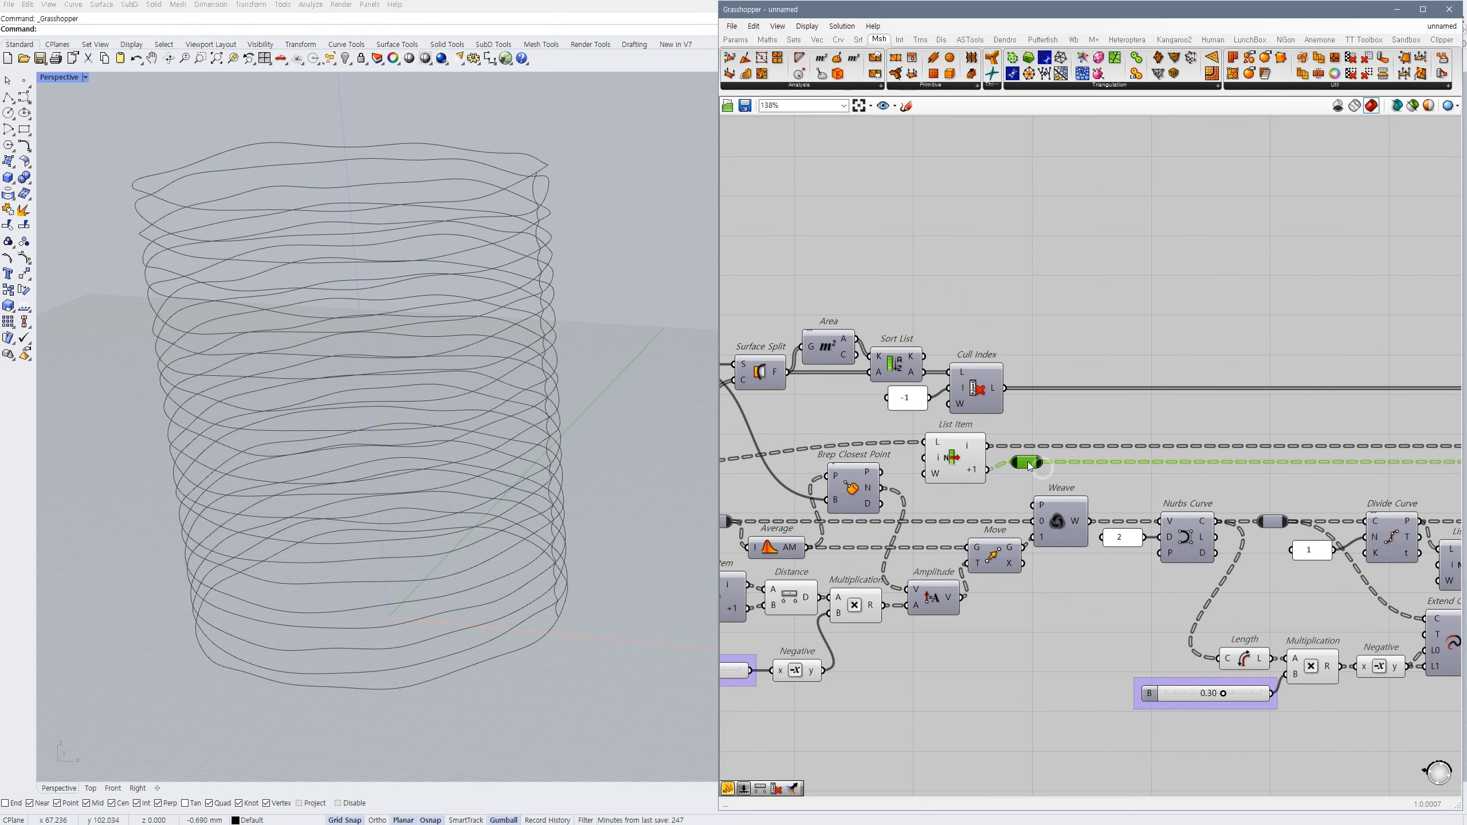
left_click_drag(996, 433, 957, 487)
key("ctrl+q")
- Feed the Connect Curves output into Sweep2's section input
scroll(958, 487, "down", 2)
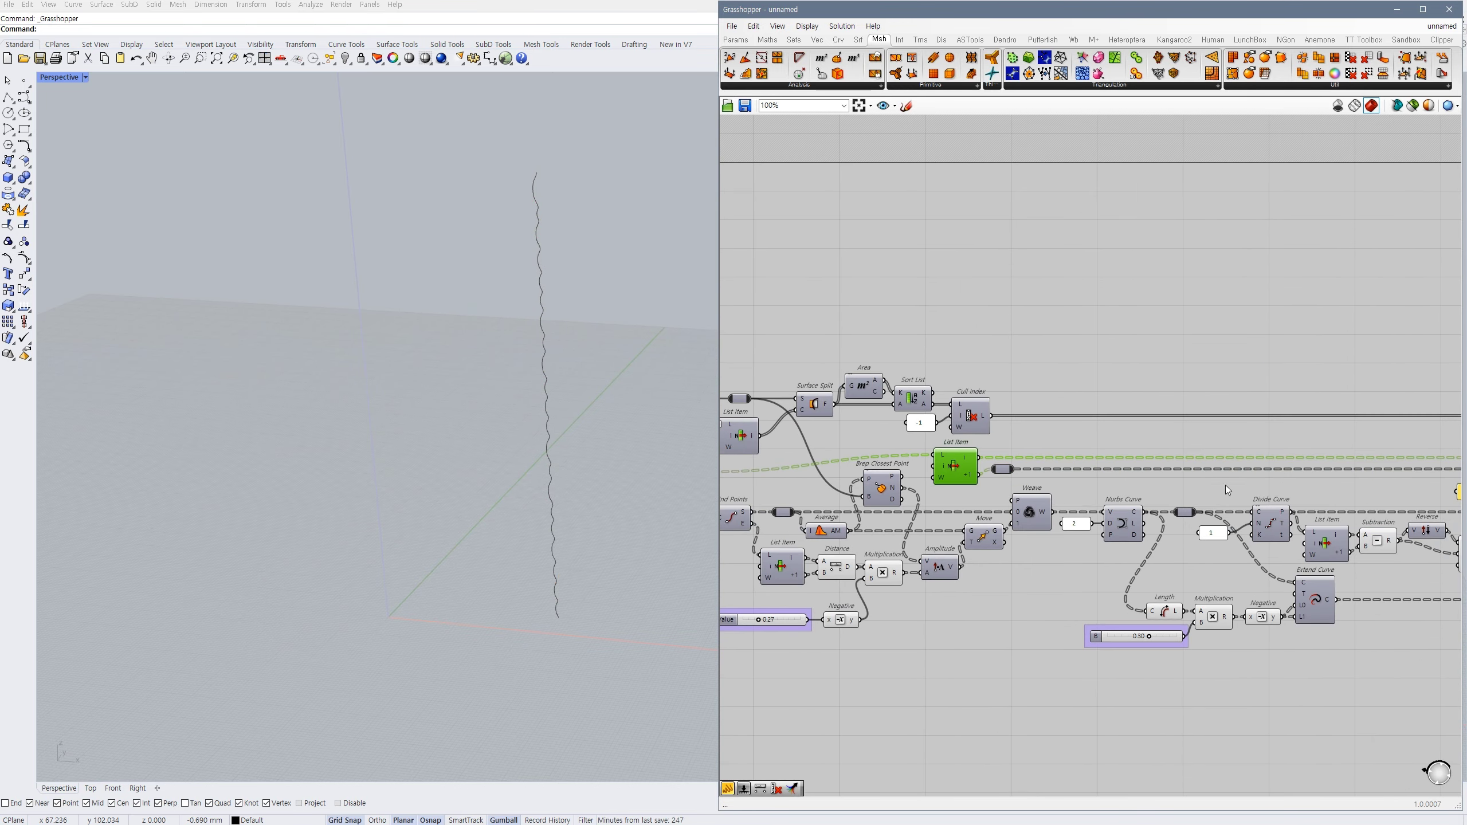
right_click_drag(1456, 479, 887, 470)
scroll(1216, 459, "up", 2)
left_click(1226, 460)
right_click_drag(1227, 460, 1108, 478)
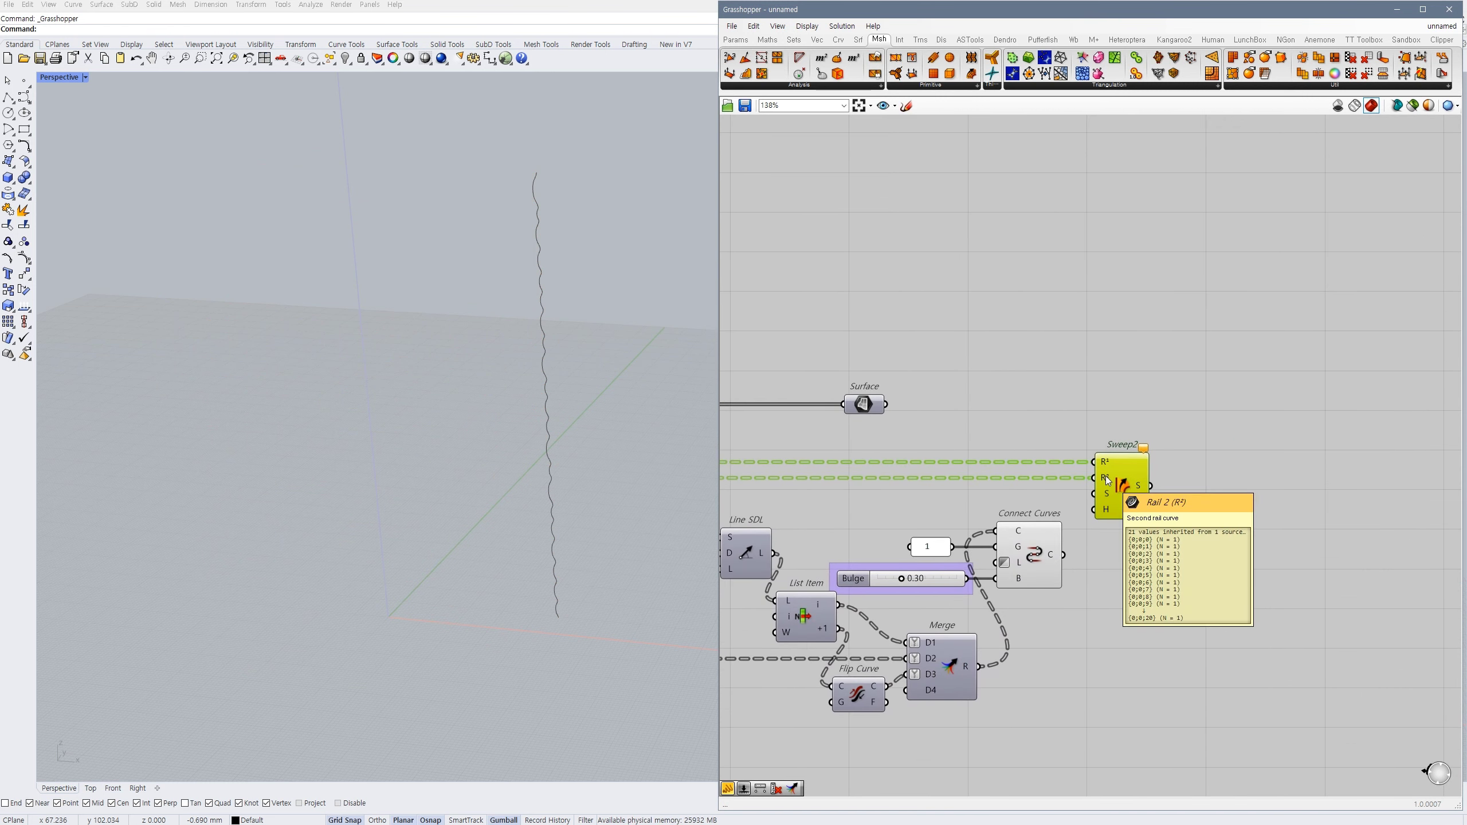
left_click(1093, 566)
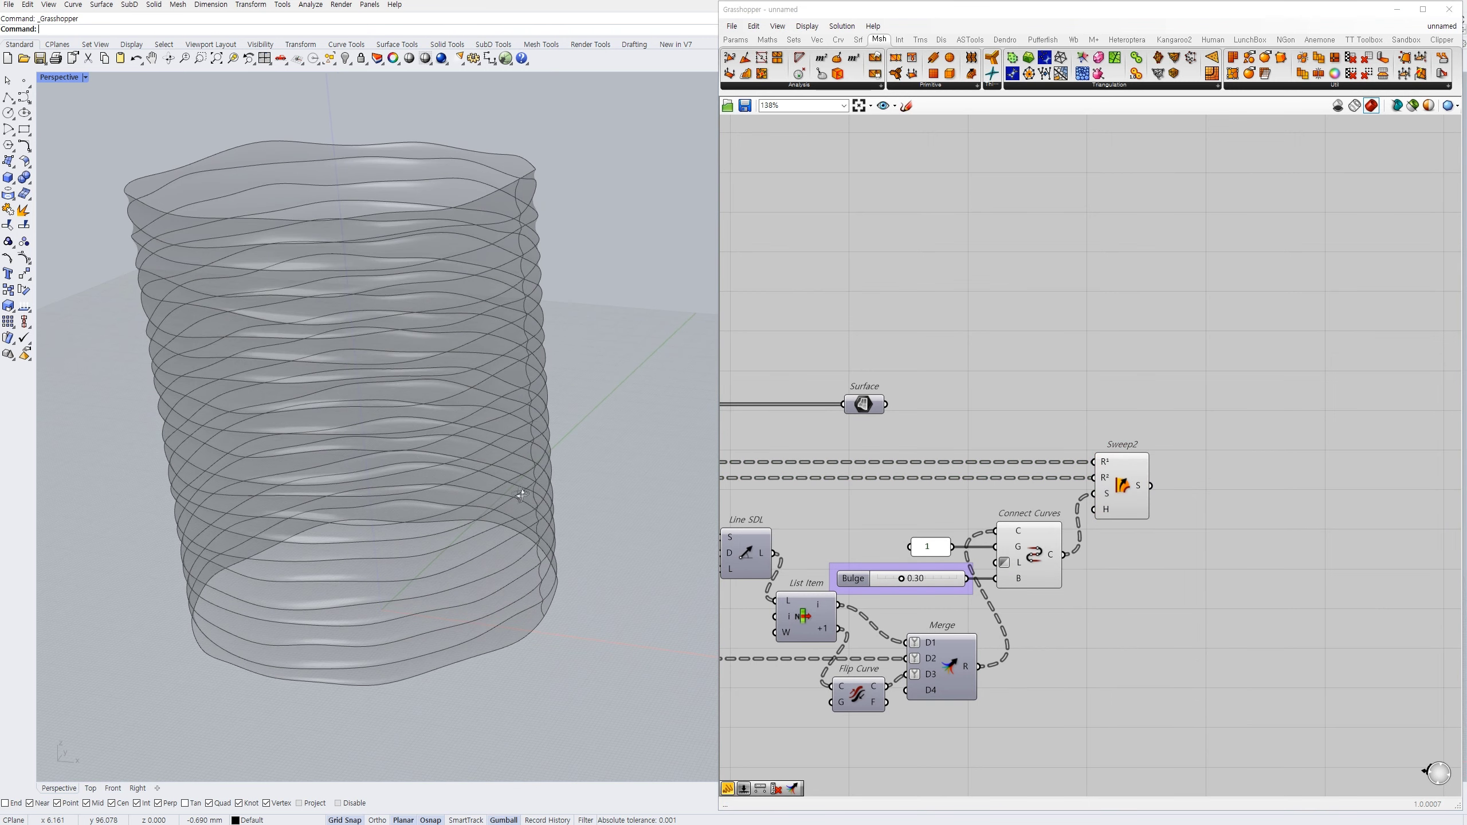
- Add a Brep Join fed by the Sweep2 surfaces, and turn off the previews of Connect Curves and Sweep2
right_click_drag(1179, 550, 1197, 548)
double_click(1229, 478)
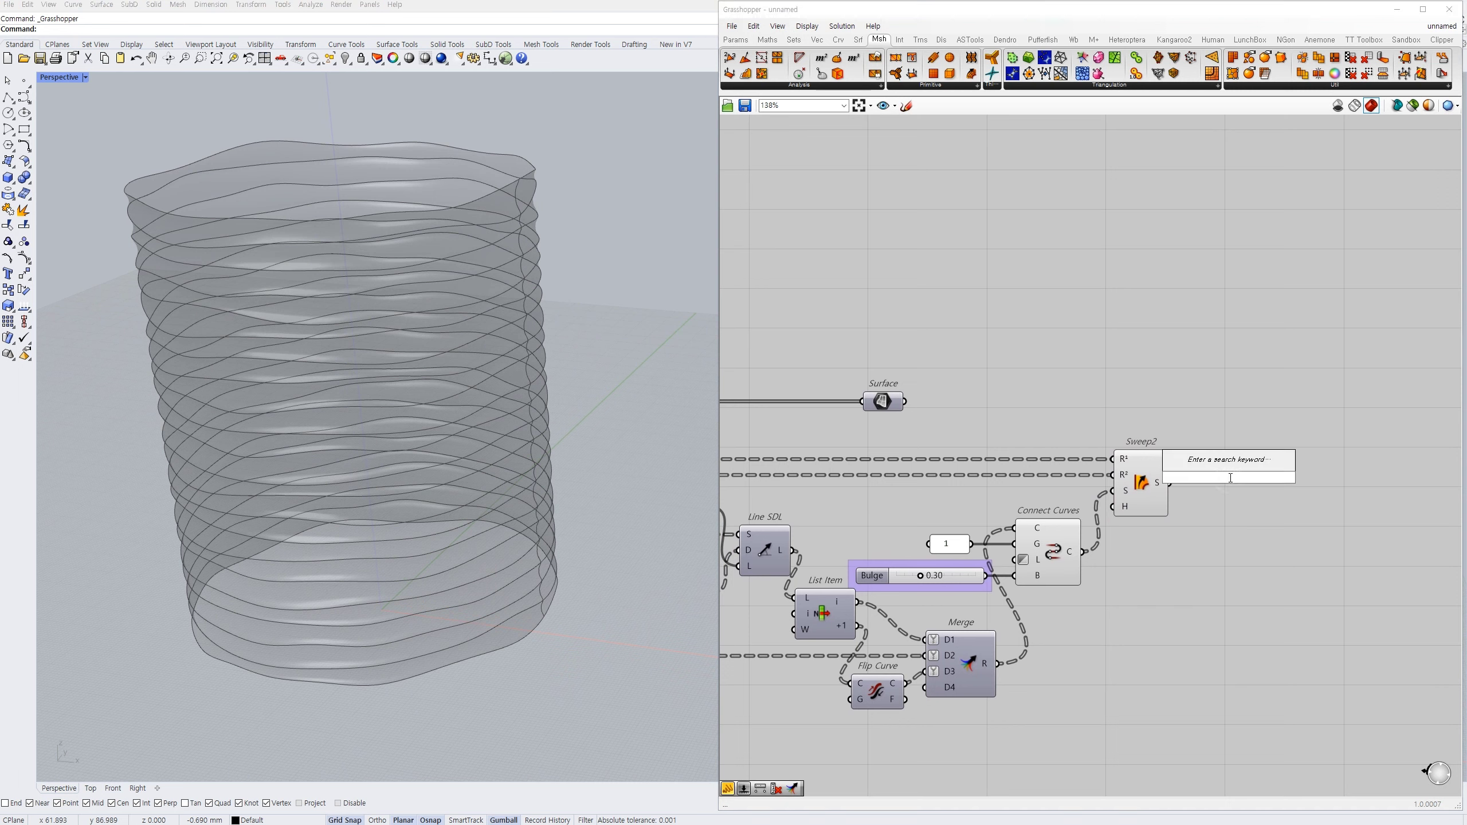
type("bj")
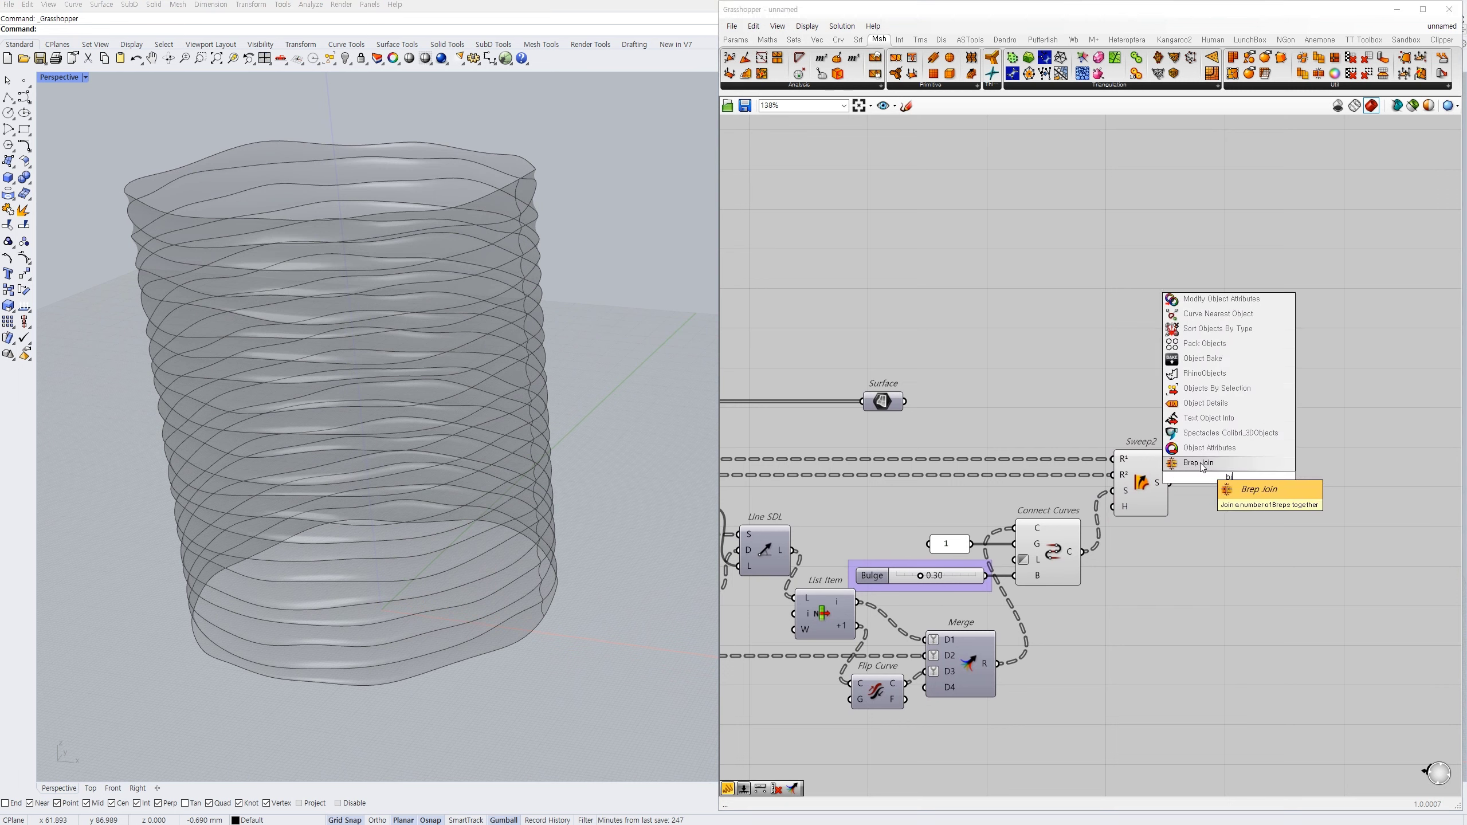
key("Return")
left_click(1075, 556)
left_click(1153, 506)
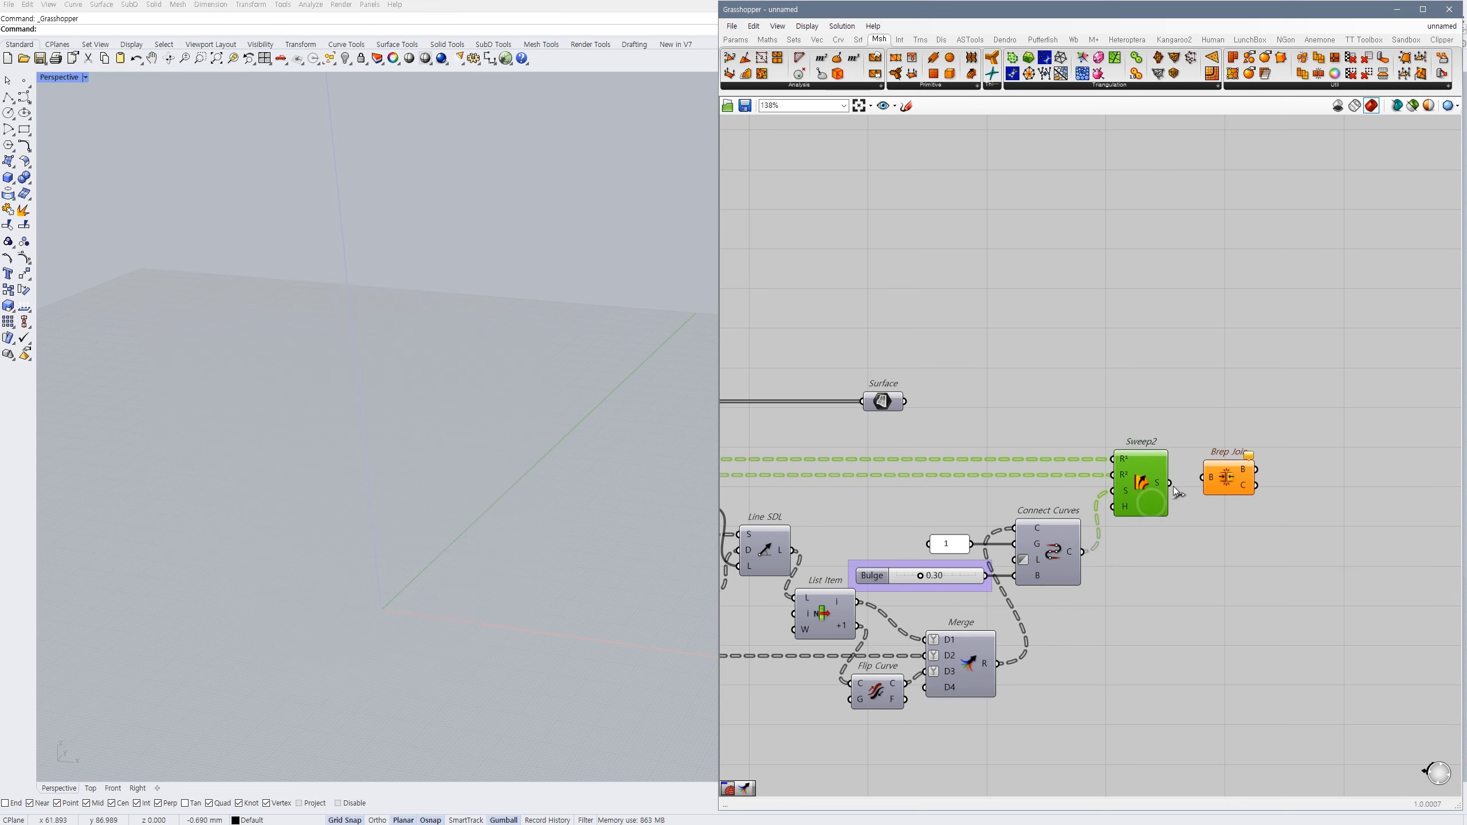
left_click_drag(1171, 483, 1213, 440)
left_click(1139, 337)
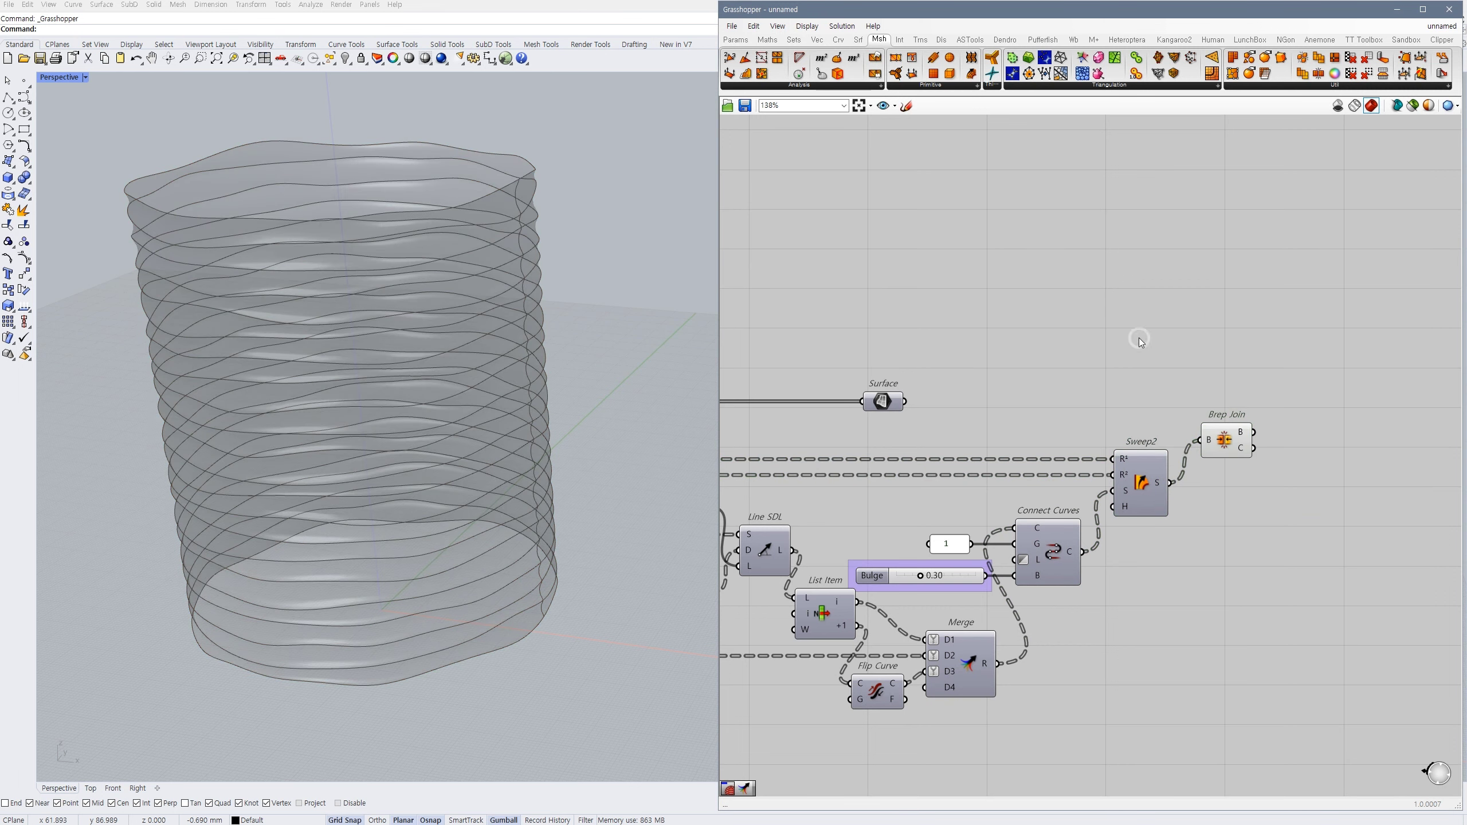
- Move the Surface parameter along its wire so it sits near Brep Join
scroll(1139, 337, "down", 3)
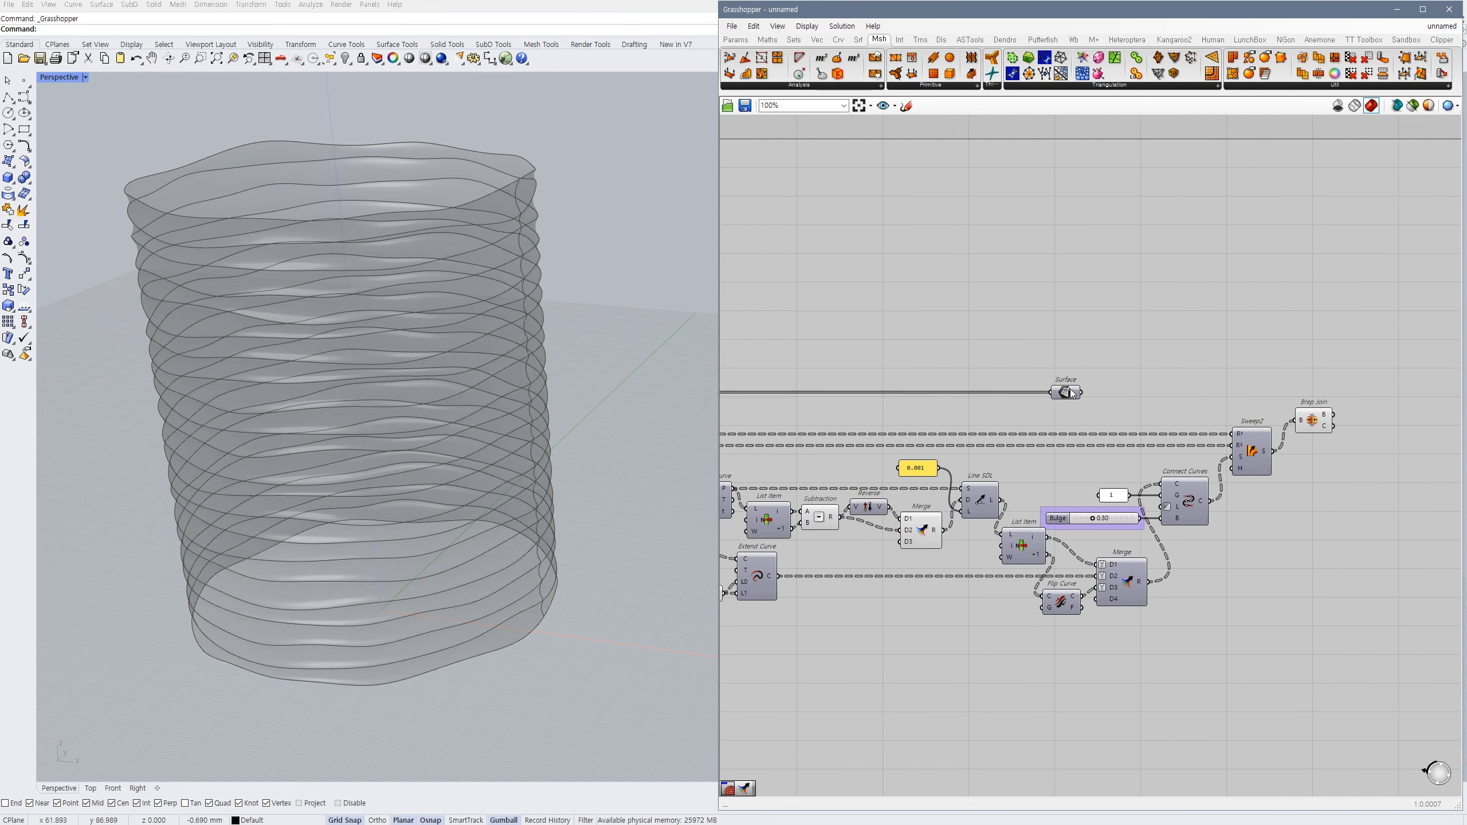
left_click(1070, 393)
scroll(1070, 393, "up", 3)
left_click_drag(1070, 393, 1367, 393)
right_click_drag(1366, 393, 1220, 401)
left_click(1278, 385)
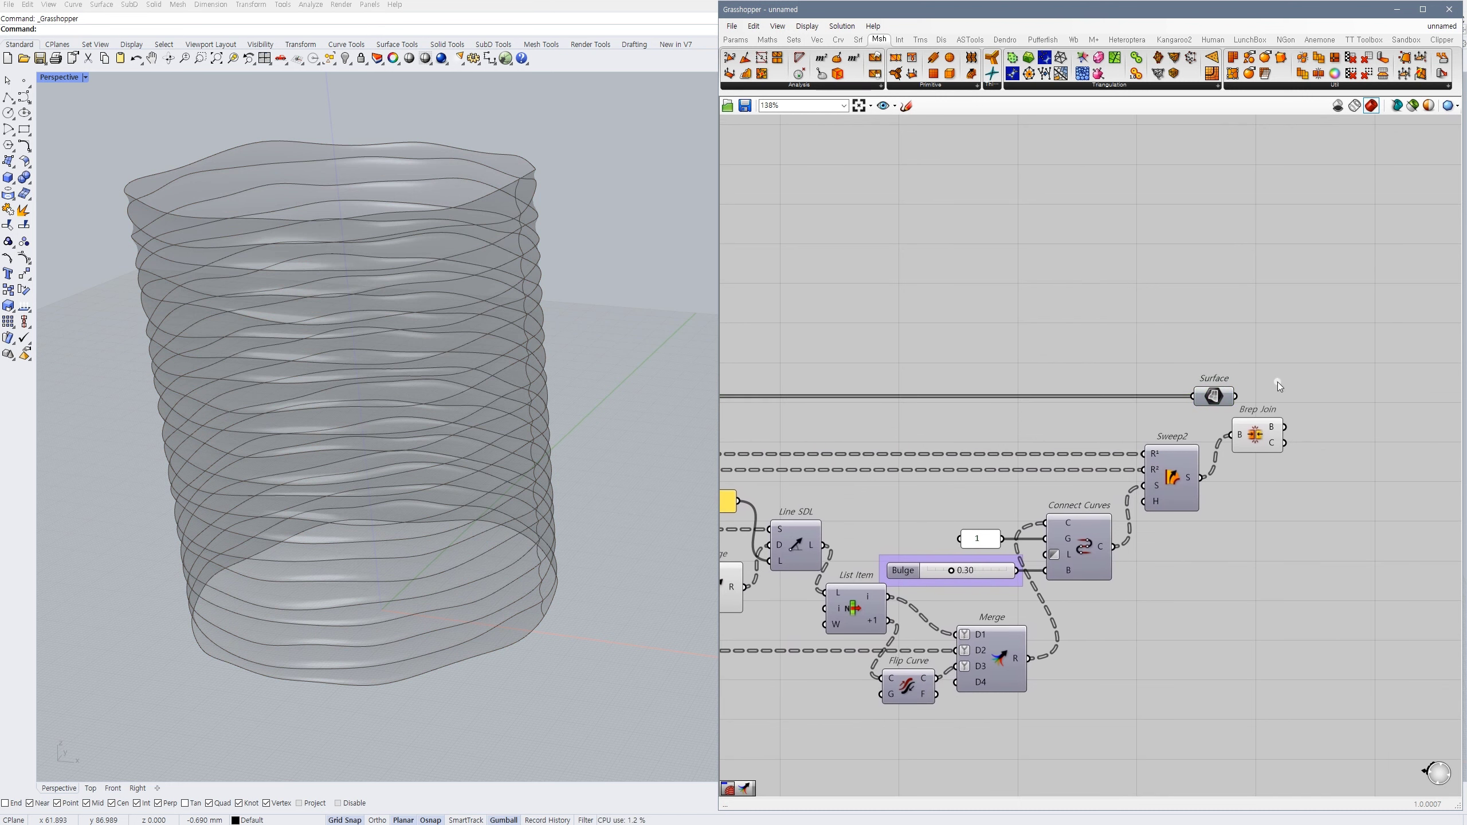
- Add the Surface parameter as a second source of Brep Join and flatten Brep Join's input
left_click_drag(1220, 400, 1240, 445)
right_click(1247, 448)
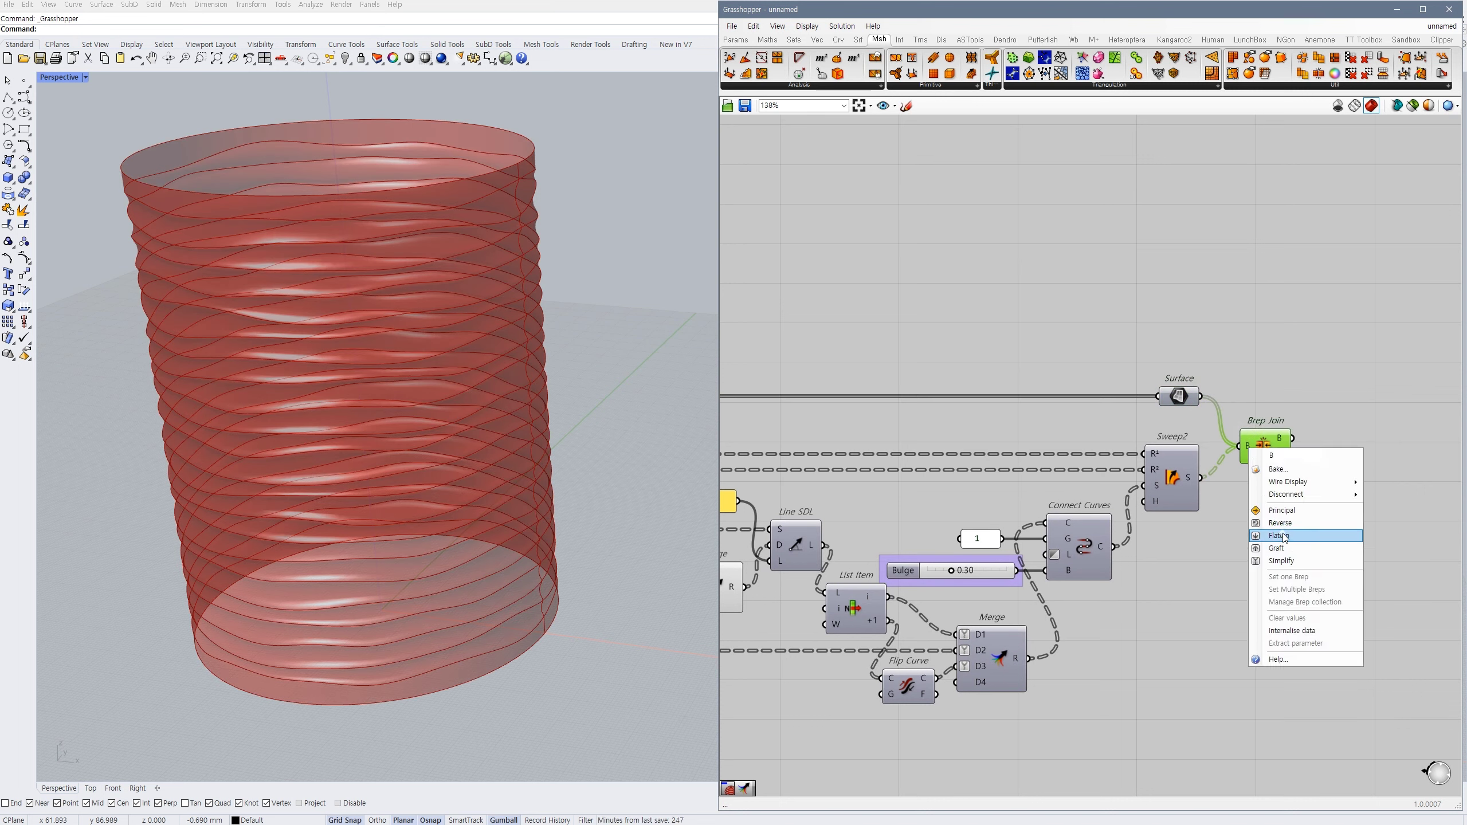
left_click(1283, 537)
left_click(1258, 485)
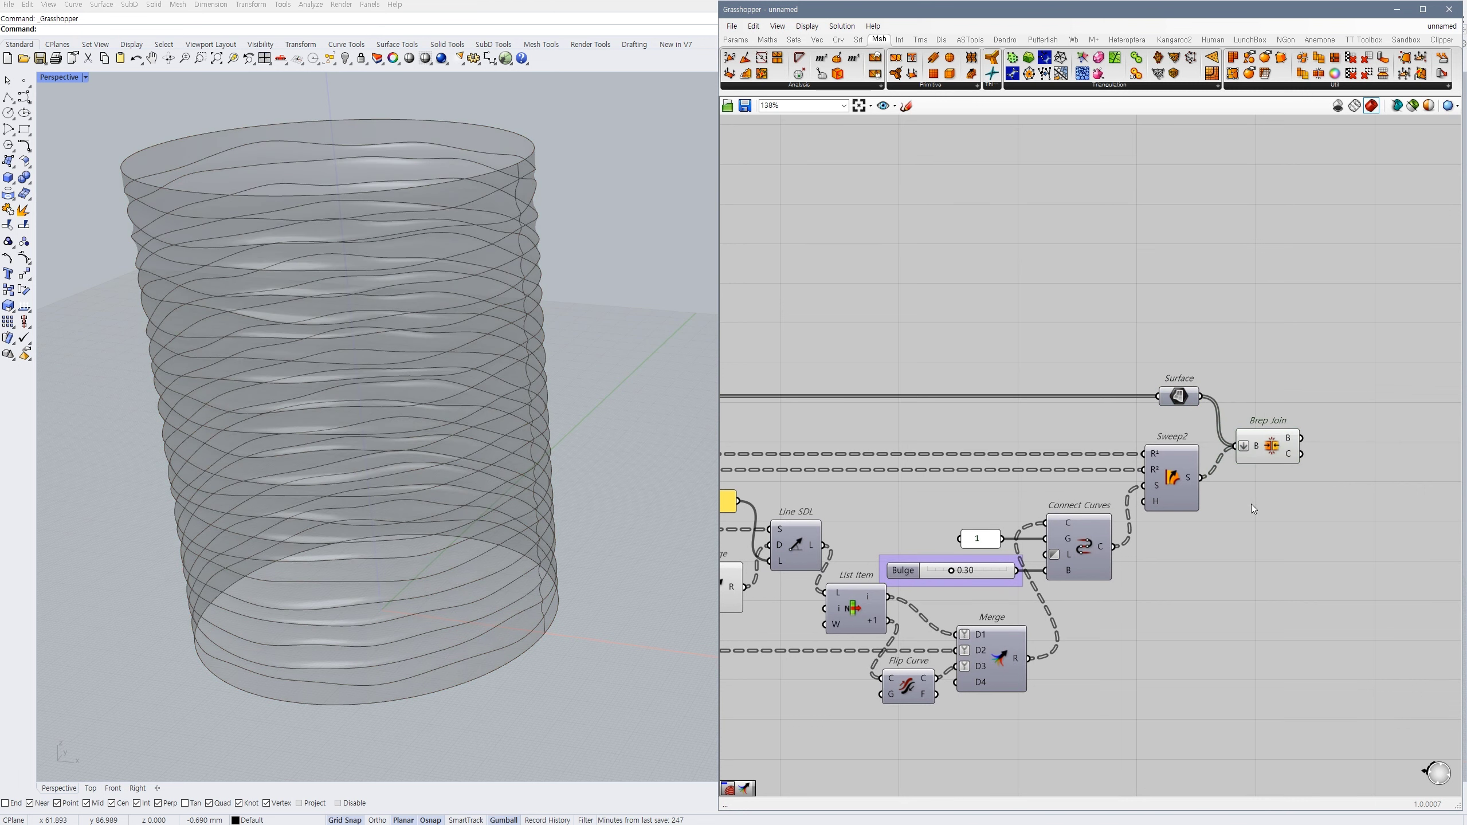
- Examine the joined wavy cylinder and the surfaces output by the Cull Index beside the upstream Sort List
scroll(594, 431, "down", 5)
right_click_drag(591, 428, 589, 437)
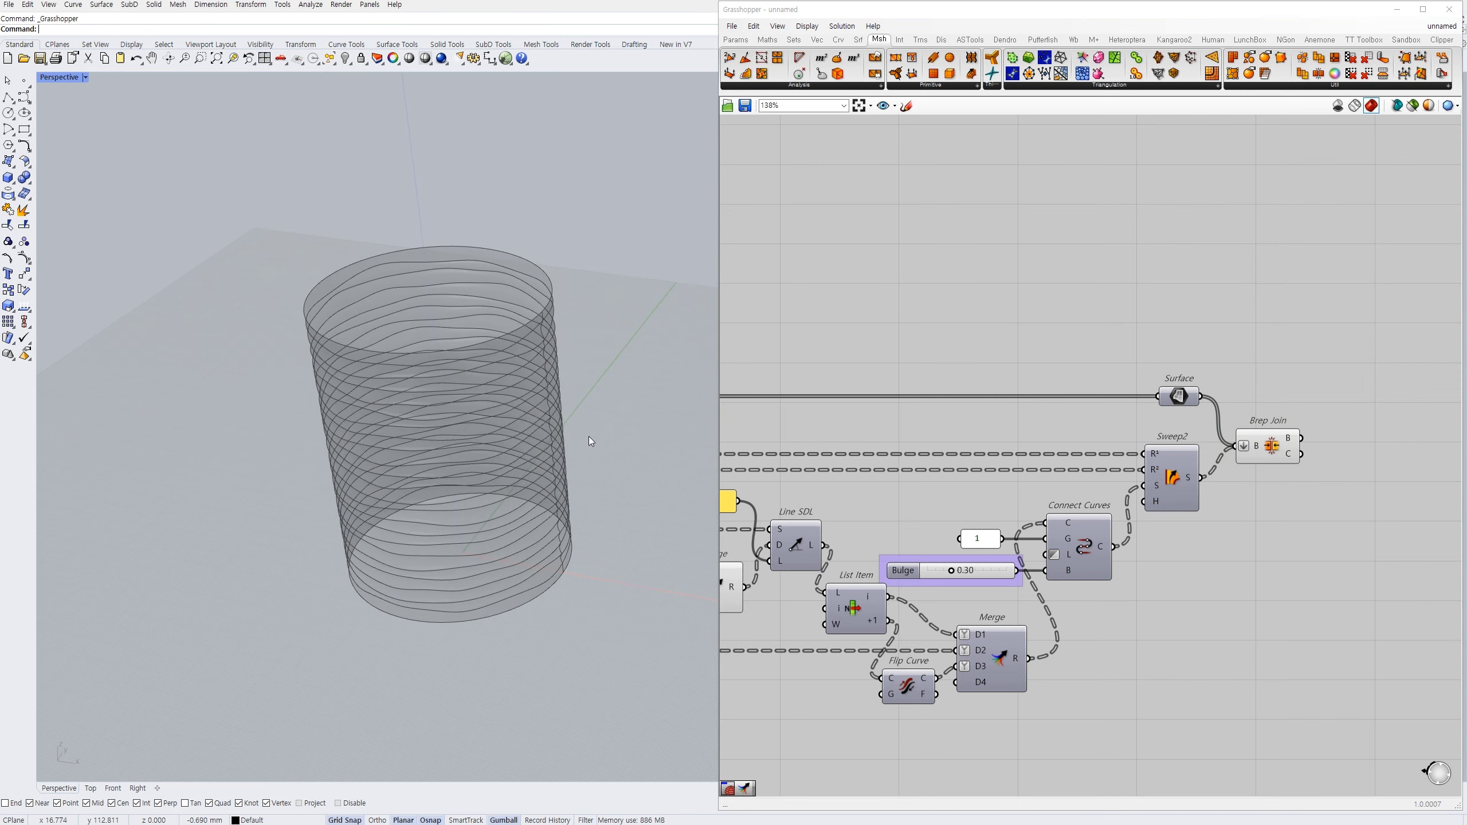
scroll(591, 434, "up", 2)
scroll(1015, 442, "down", 4)
right_click_drag(1015, 442, 999, 482)
scroll(1001, 485, "up", 2)
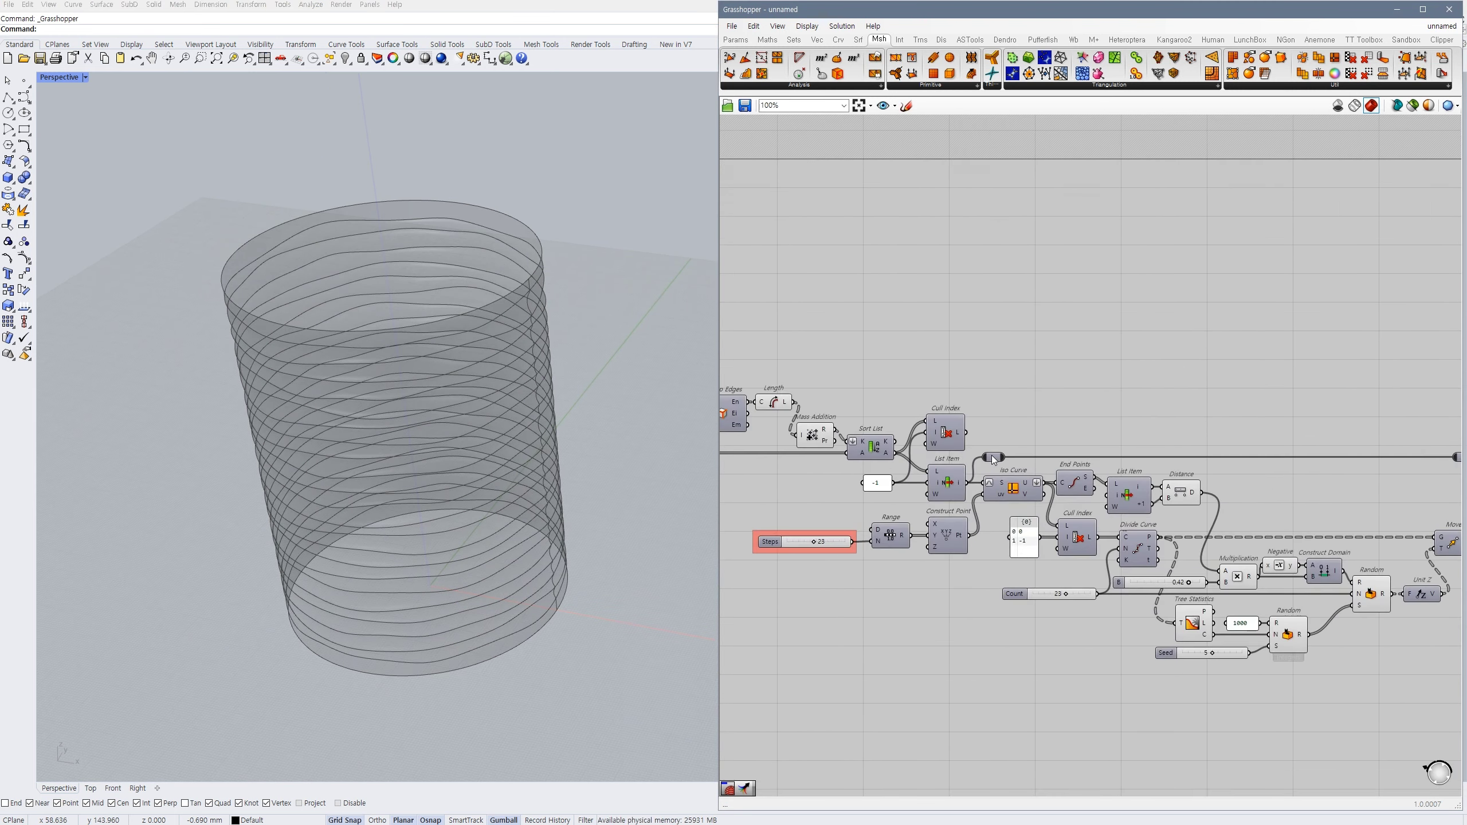
left_click(955, 444)
left_click(981, 440)
left_click(961, 440)
key("ctrl+q")
key("ctrl+q")
left_click(1024, 399)
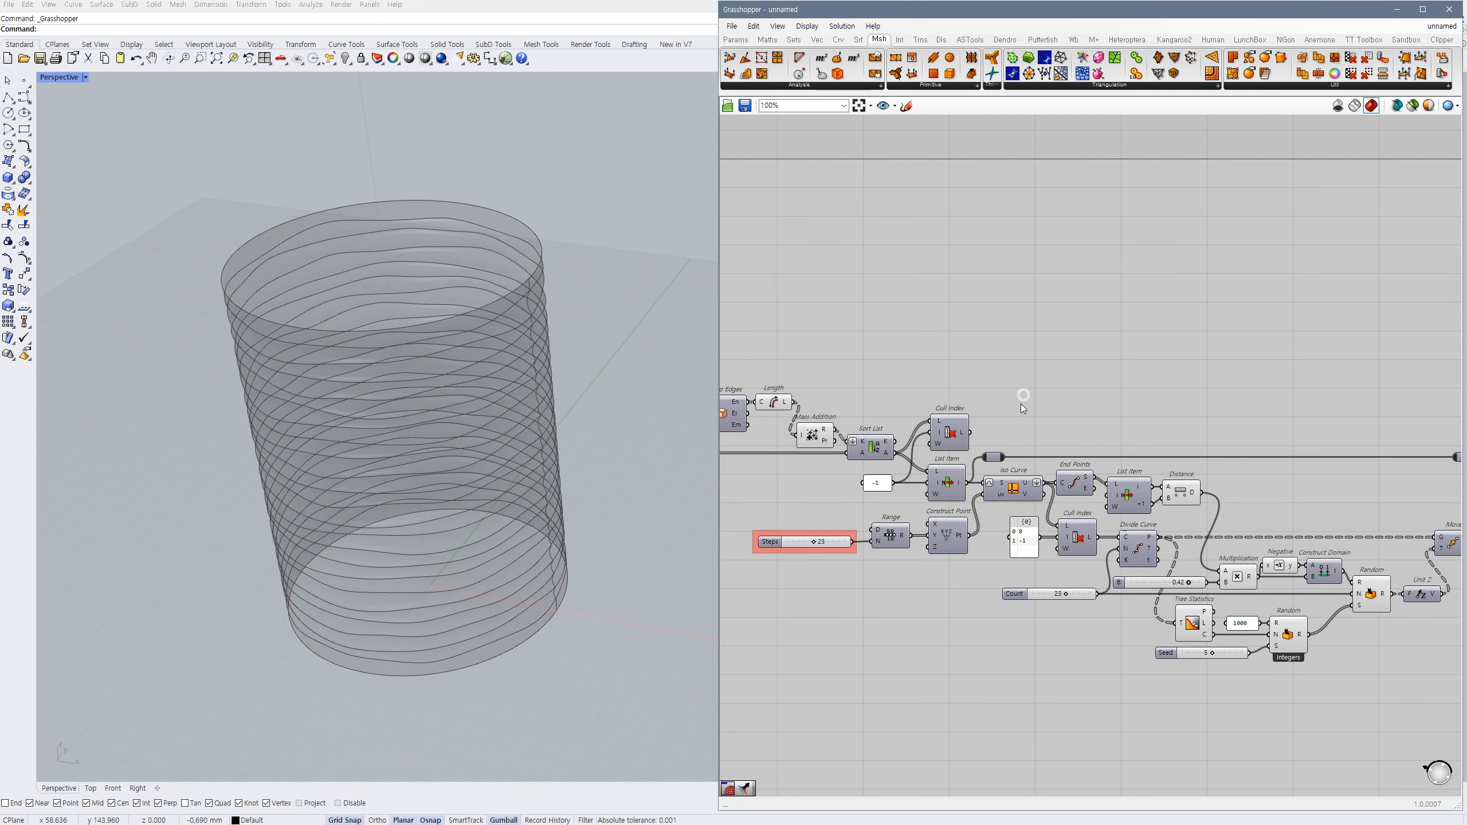
- Run the upstream Cull Index output through two chained relays above the definition
left_click_drag(988, 457, 977, 425, "alt")
left_click_drag(1013, 380, 1069, 380, "alt")
scroll(1067, 390, "down", 4)
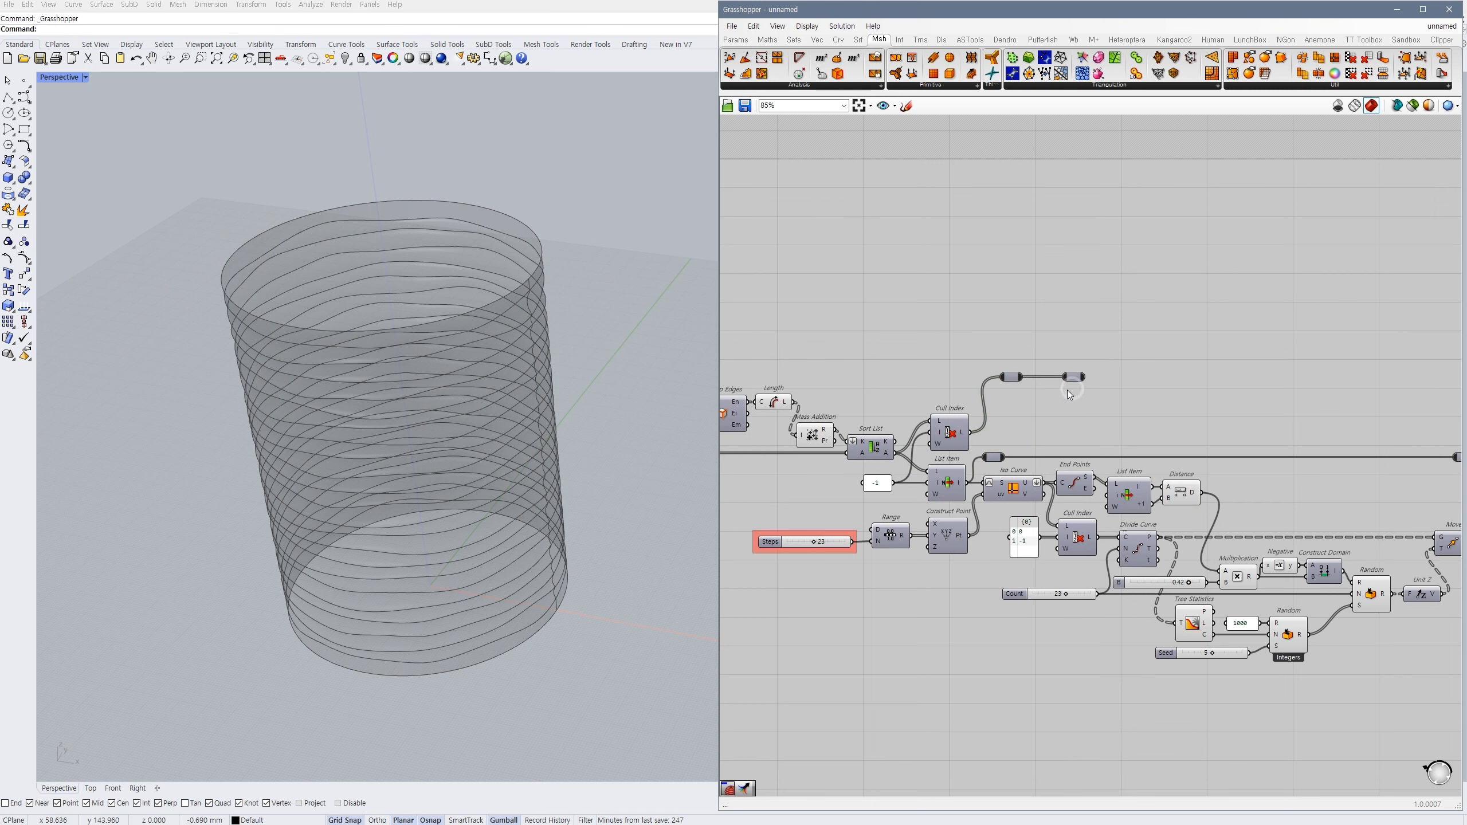
- Move the end relay of the Cull Index wire across the definition to the Brep Join area
left_click_drag(826, 338, 799, 352)
left_click(868, 370)
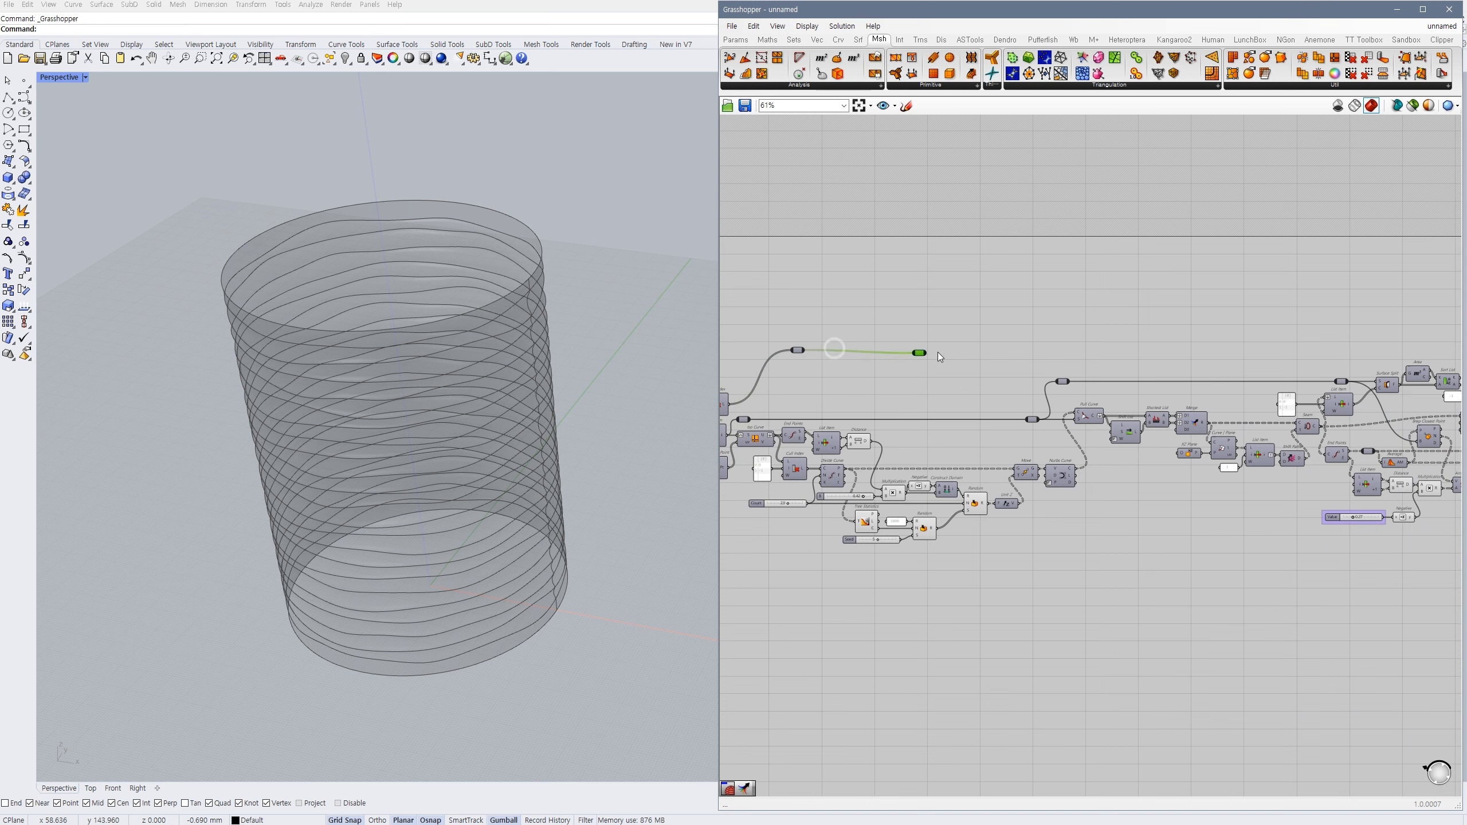
left_click_drag(938, 352, 1382, 349)
right_click_drag(1382, 349, 851, 388)
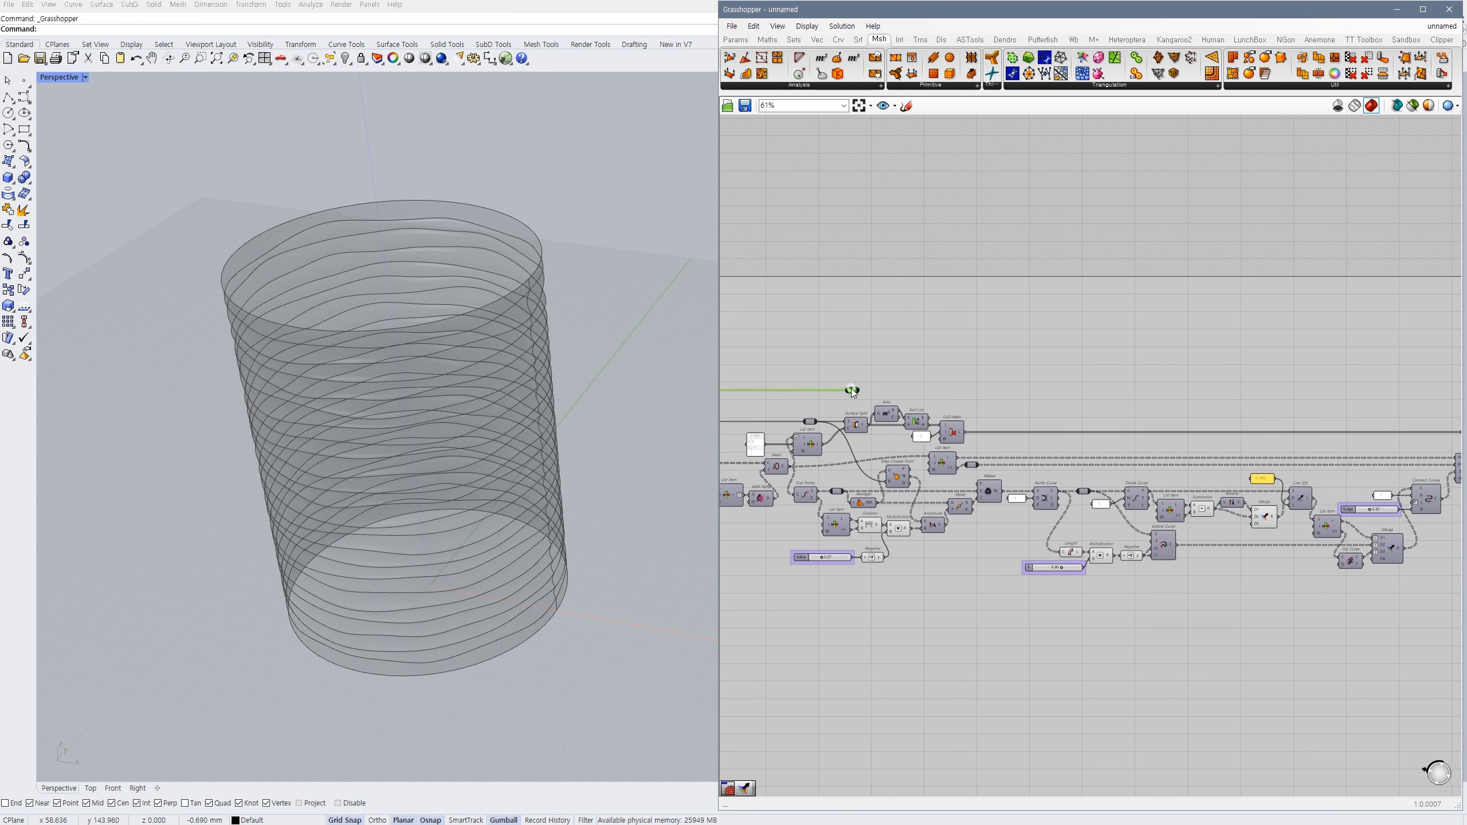
left_click_drag(851, 388, 1427, 406)
right_click_drag(1404, 425, 951, 417)
- Connect the relayed Cull Index surfaces to Brep Join's input as an additional source
scroll(976, 394, "up", 3)
left_click_drag(952, 380, 1090, 490)
left_click(1104, 522)
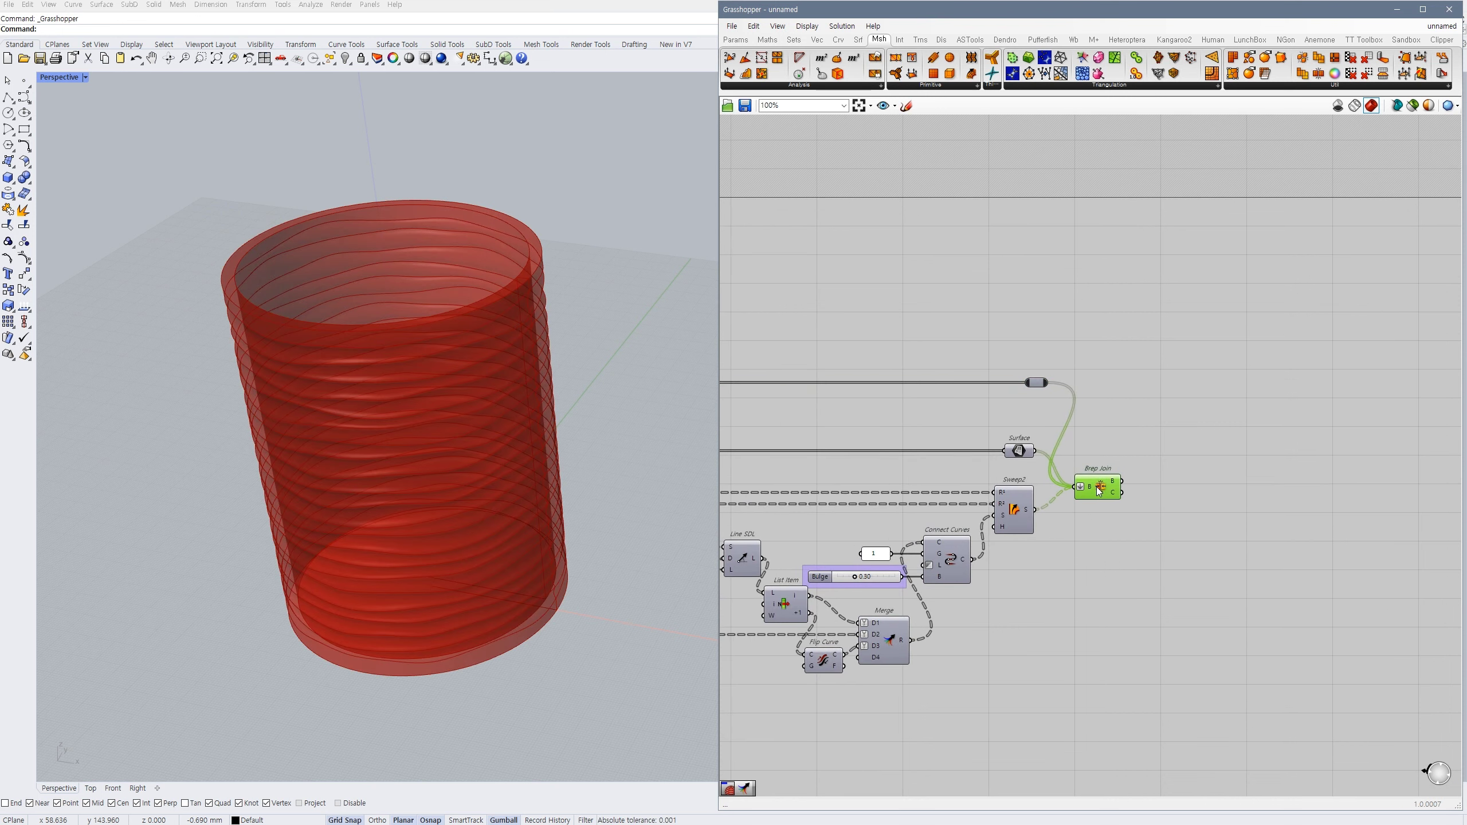
left_click(1103, 514)
- Add a panel beside Brep Join and connect it to the component's B output to read the joined result
double_click(1158, 489)
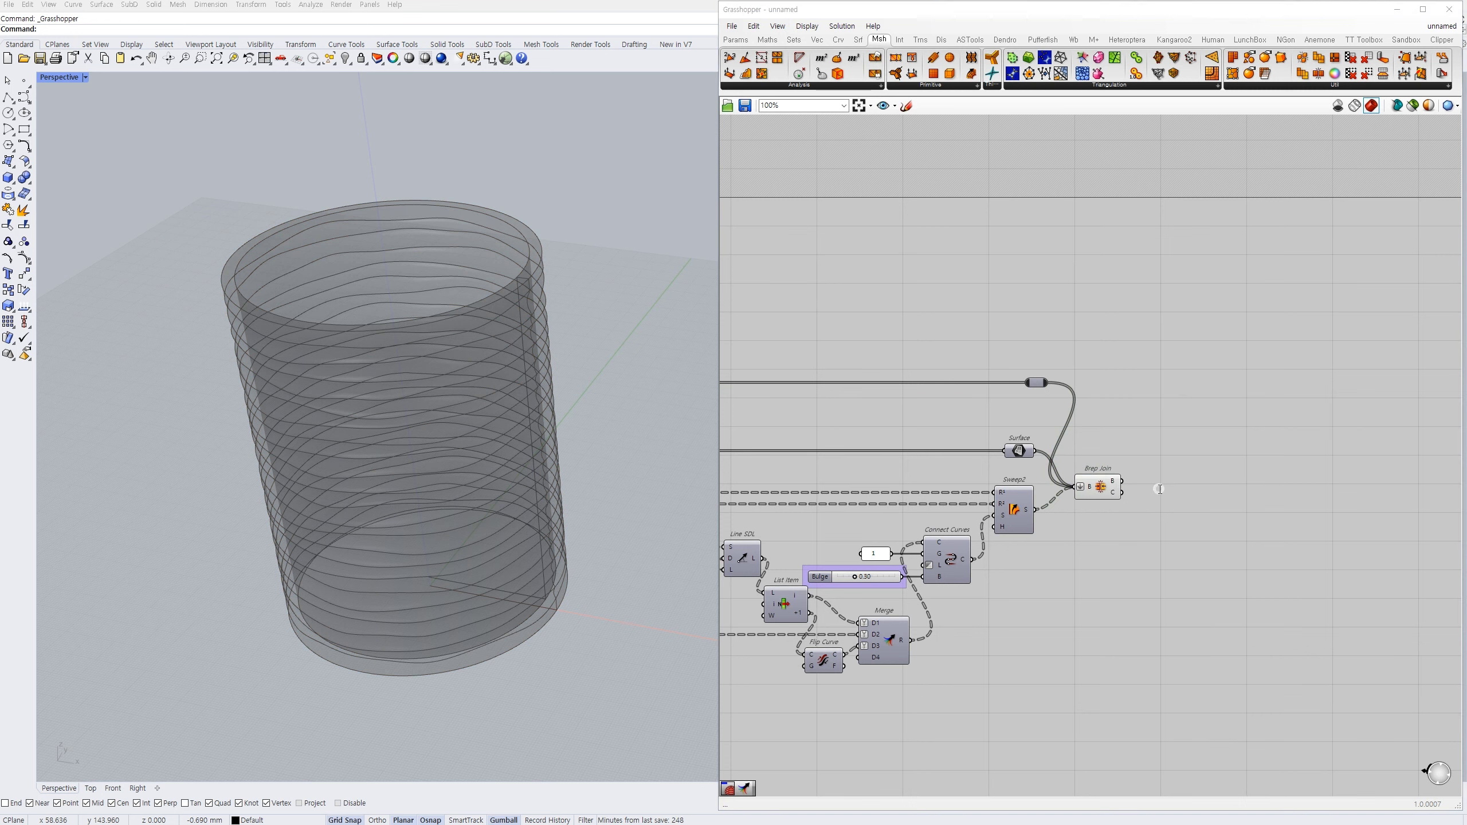
type("//")
key("Return")
left_click(1158, 500)
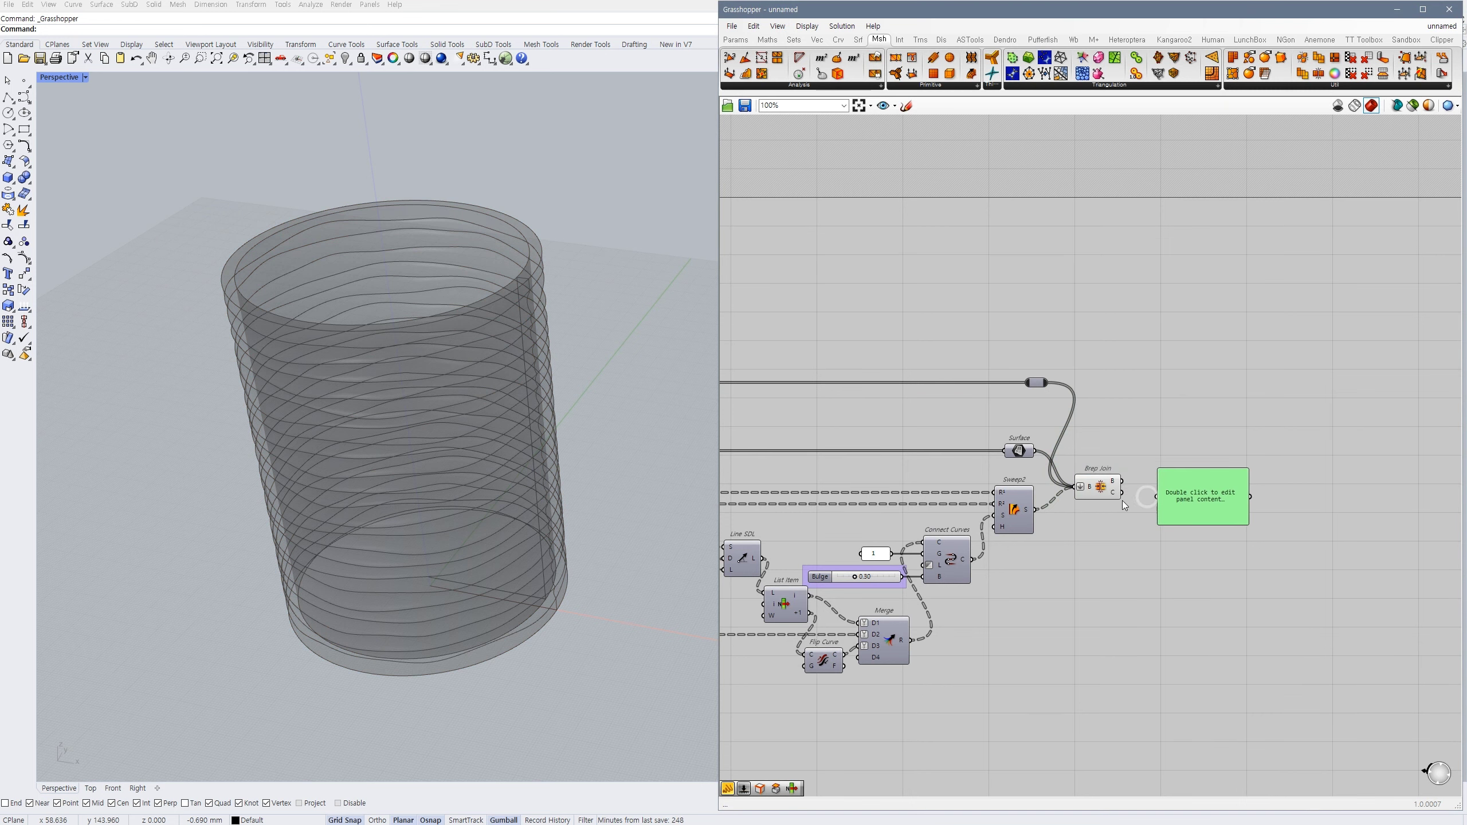
scroll(1122, 499, "up", 2)
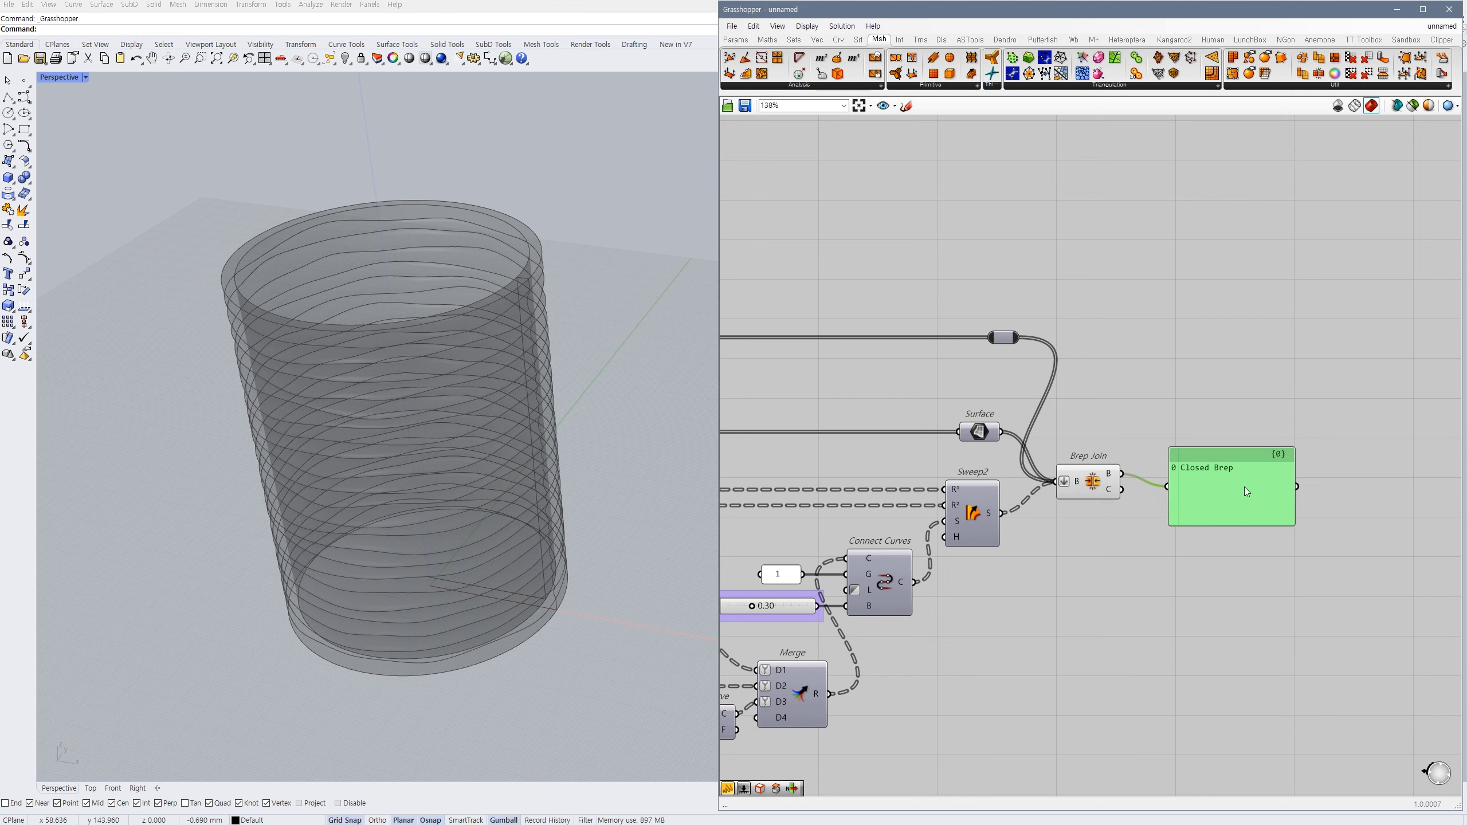
mouse_move(1244, 486)
left_mouse_down()
mouse_move(1229, 477)
mouse_move(1275, 512)
mouse_move(1250, 479)
mouse_move(1226, 492)
left_mouse_up()
- Add a Custom Preview Materials component beyond the panel and feed Brep Join's B output into its G input
double_click(1271, 484)
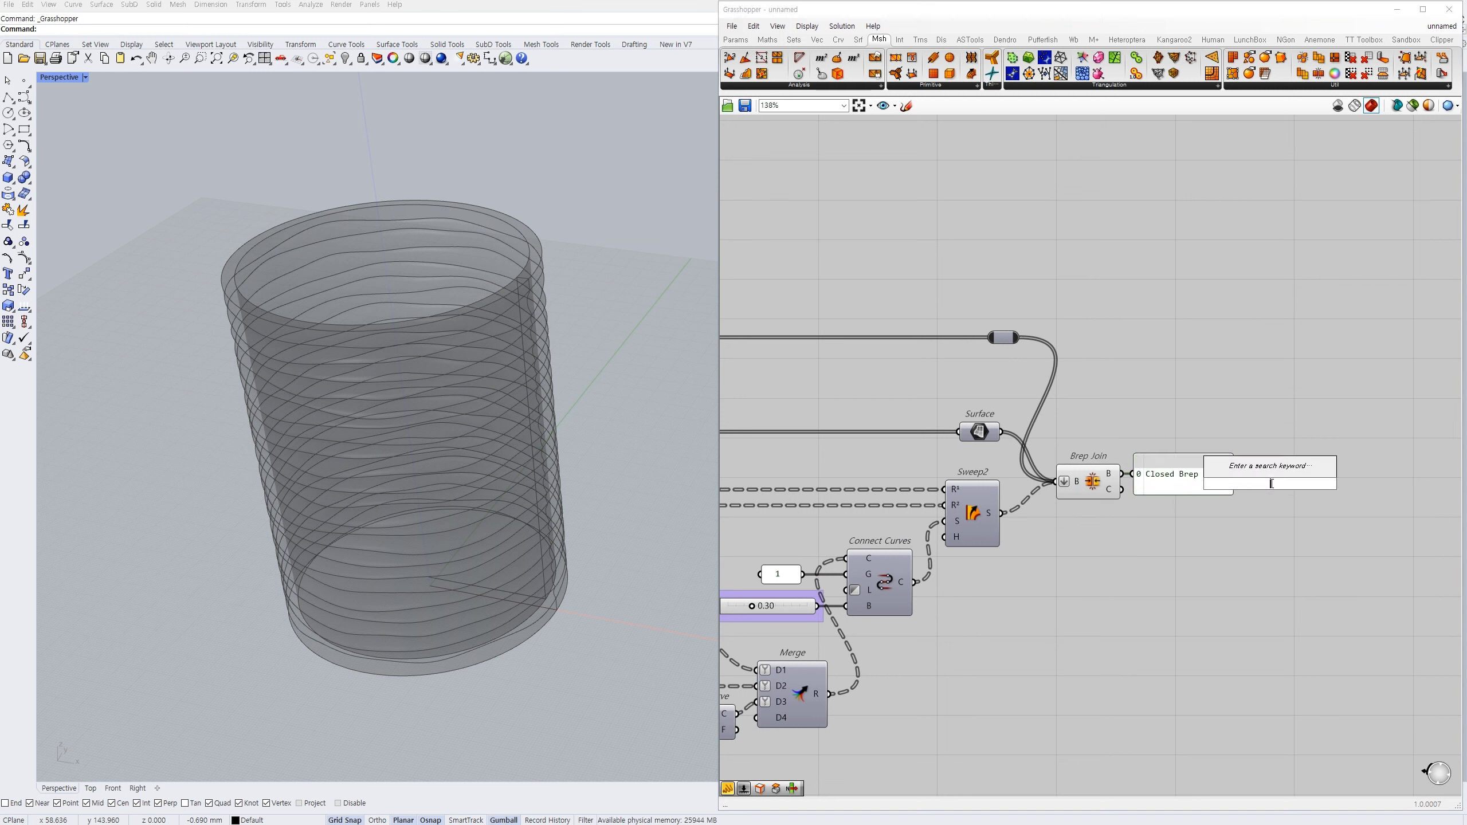
type("cus")
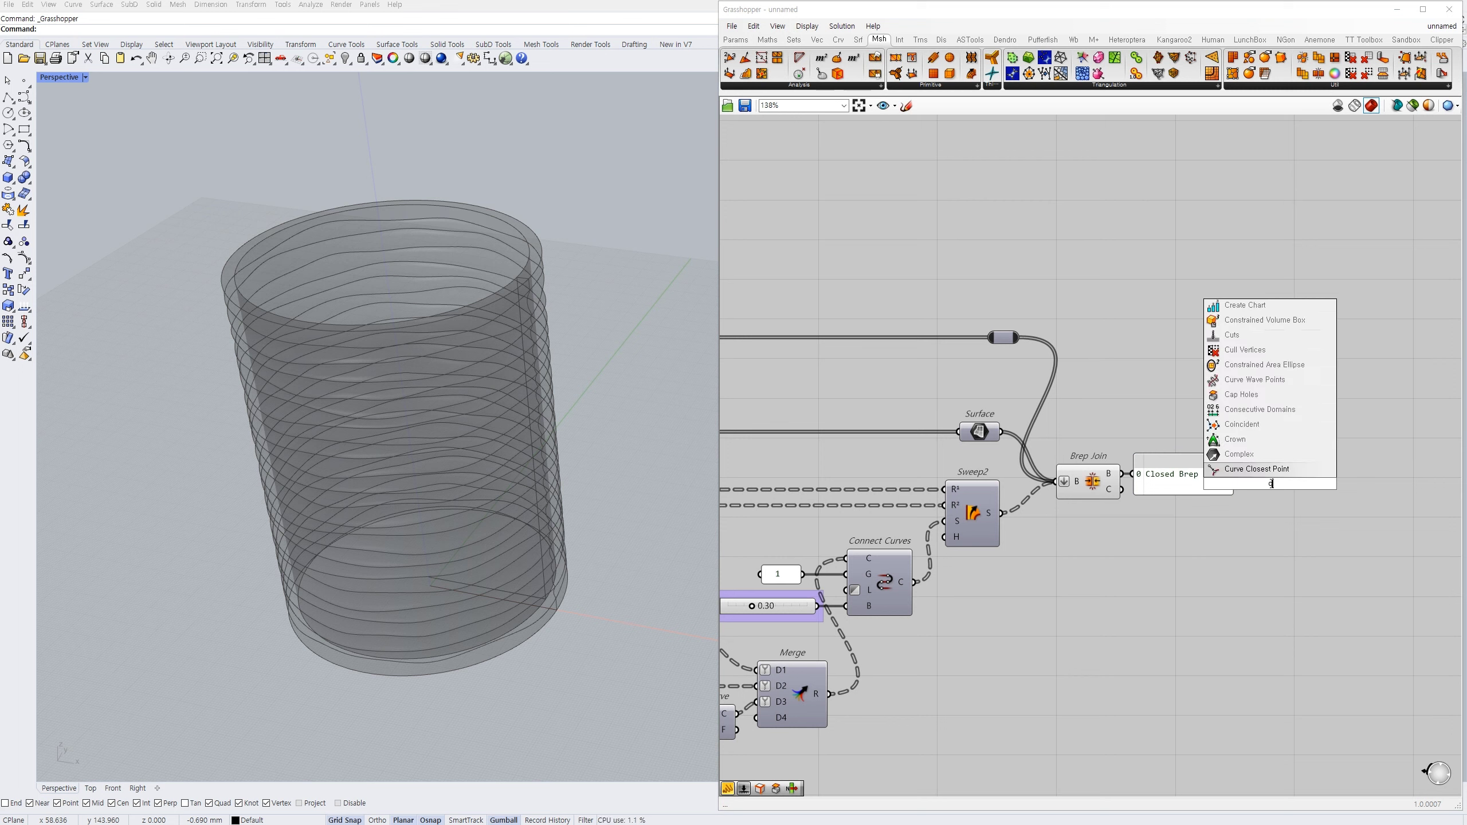
left_click(1250, 455)
left_click_drag(1245, 452, 1126, 487)
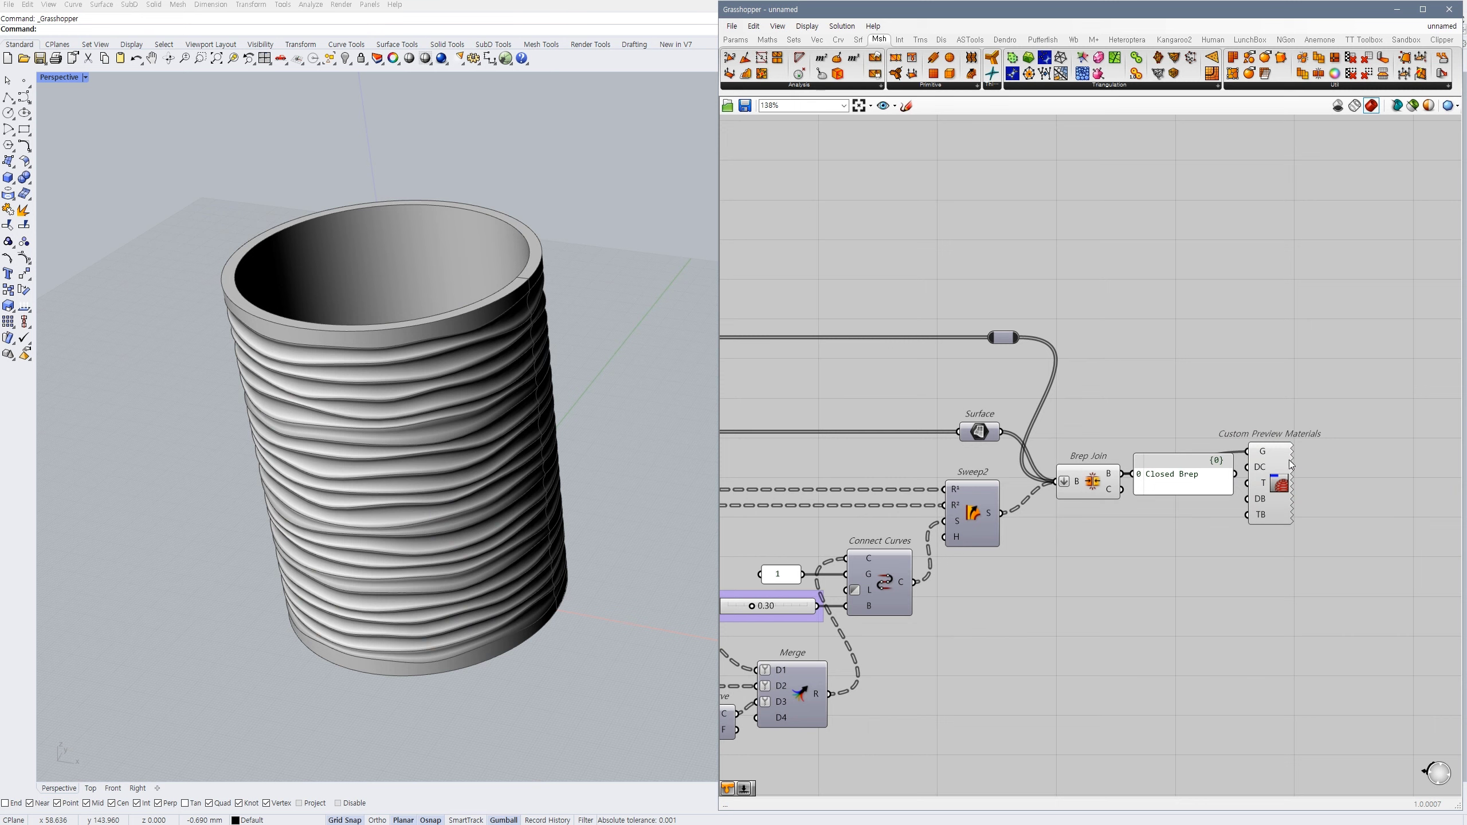
left_click_drag(1290, 463, 1300, 484)
left_click(1221, 596)
- Turn off the preview of the Brep Join component so only the Custom Preview Materials output displays
right_click_drag(536, 438, 538, 415)
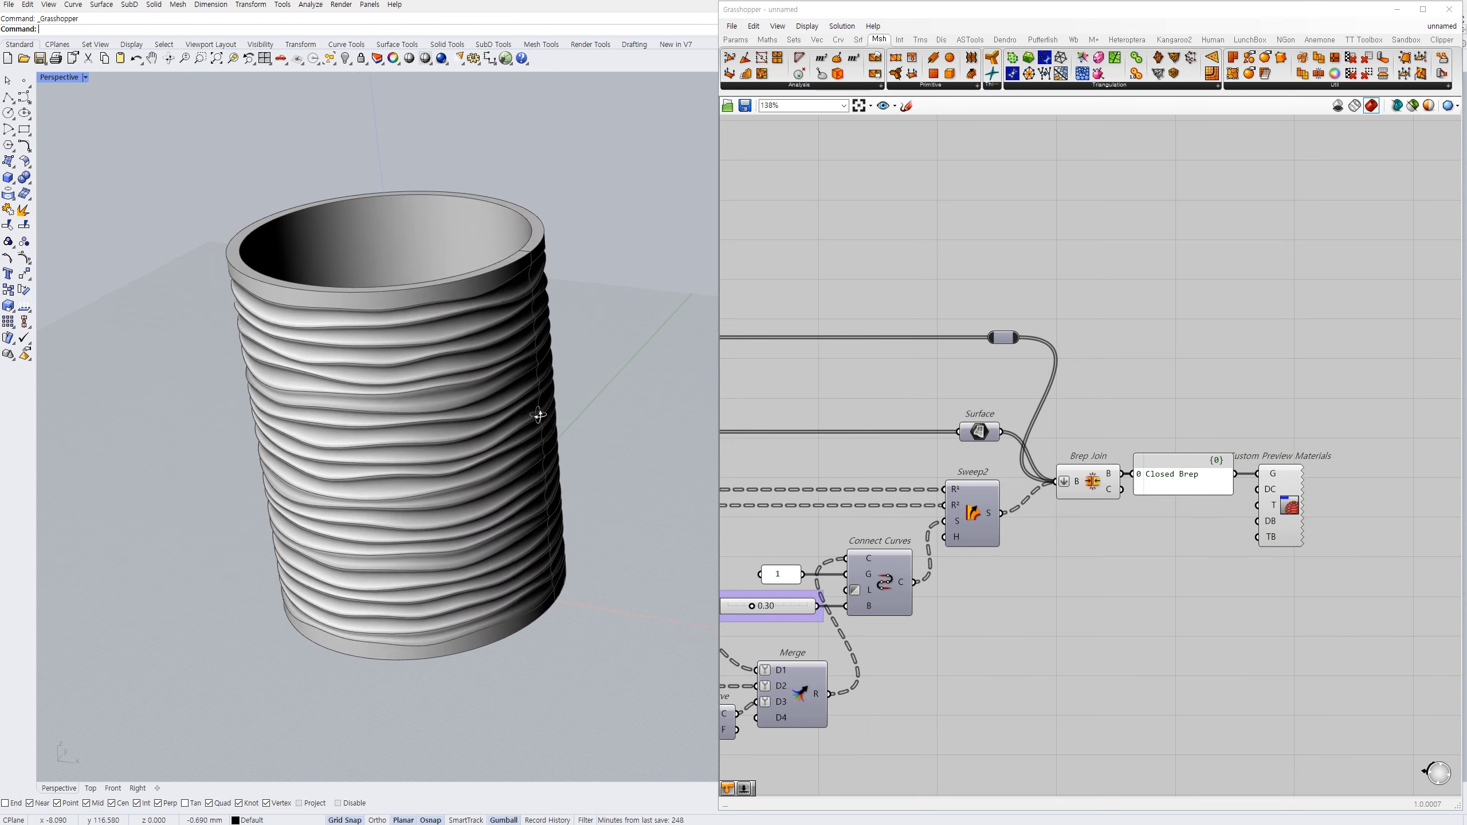
scroll(501, 433, "up", 2)
left_click(1091, 482)
key("ctrl+q")
left_click(1051, 569)
- Check the render mesh quality in the Rhino document's Mesh options and inspect the shaded wavy vase from several angles
right_click_drag(405, 439, 222, 335)
scroll(242, 341, "up", 6)
scroll(333, 400, "down", 8)
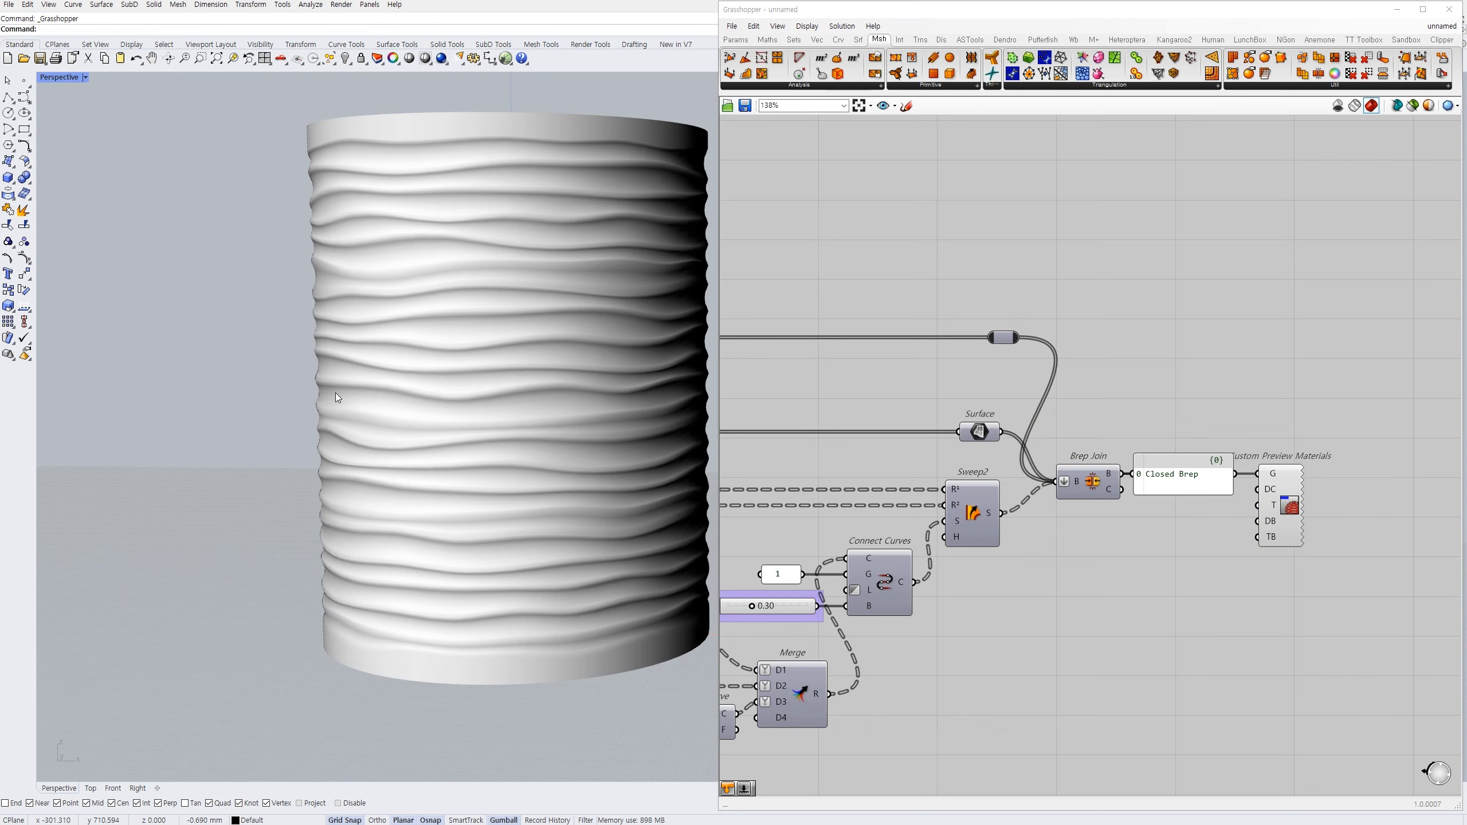
right_click_drag(332, 400, 417, 407)
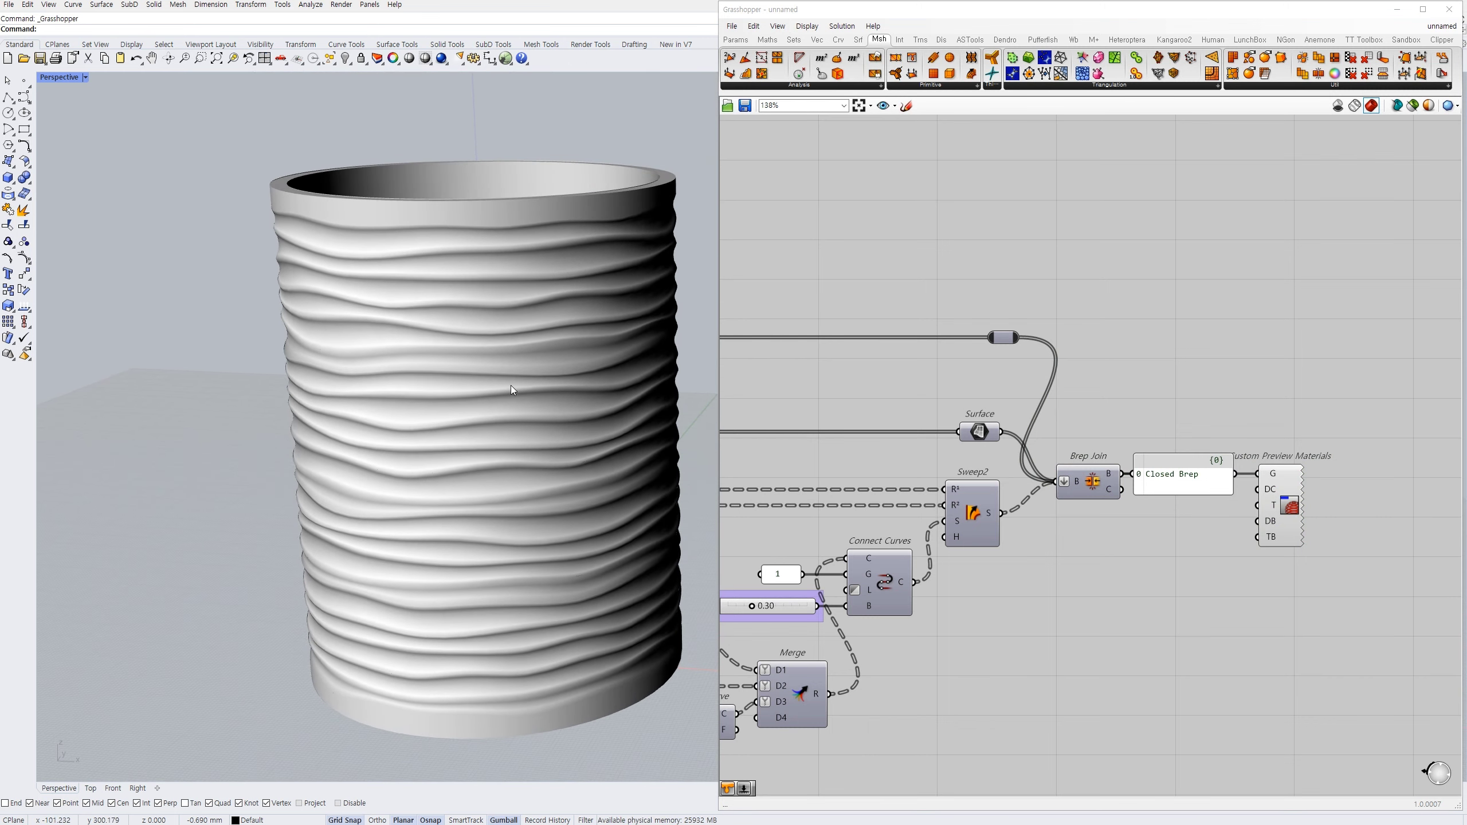
left_click(471, 60)
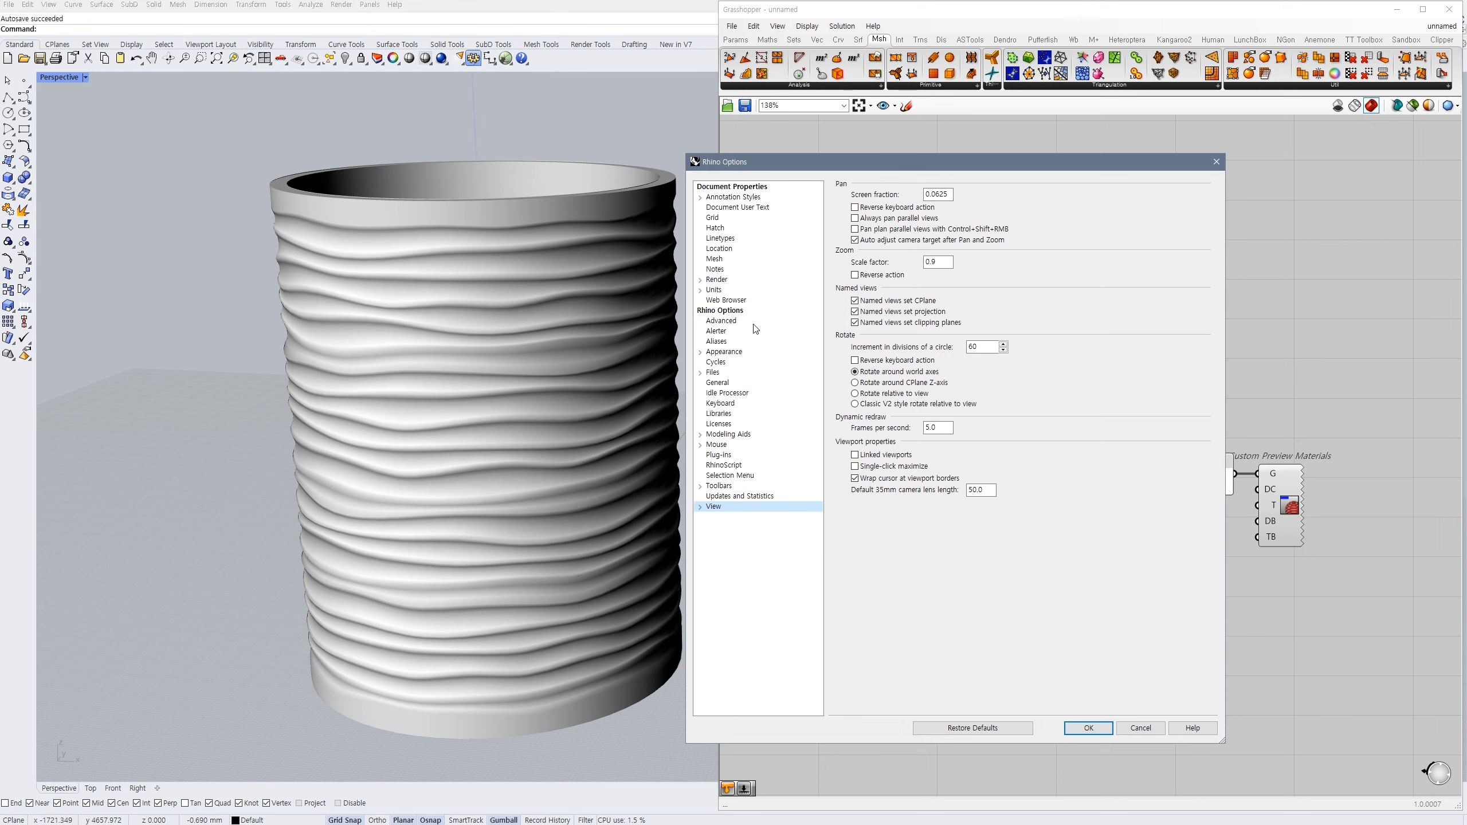
left_click(715, 259)
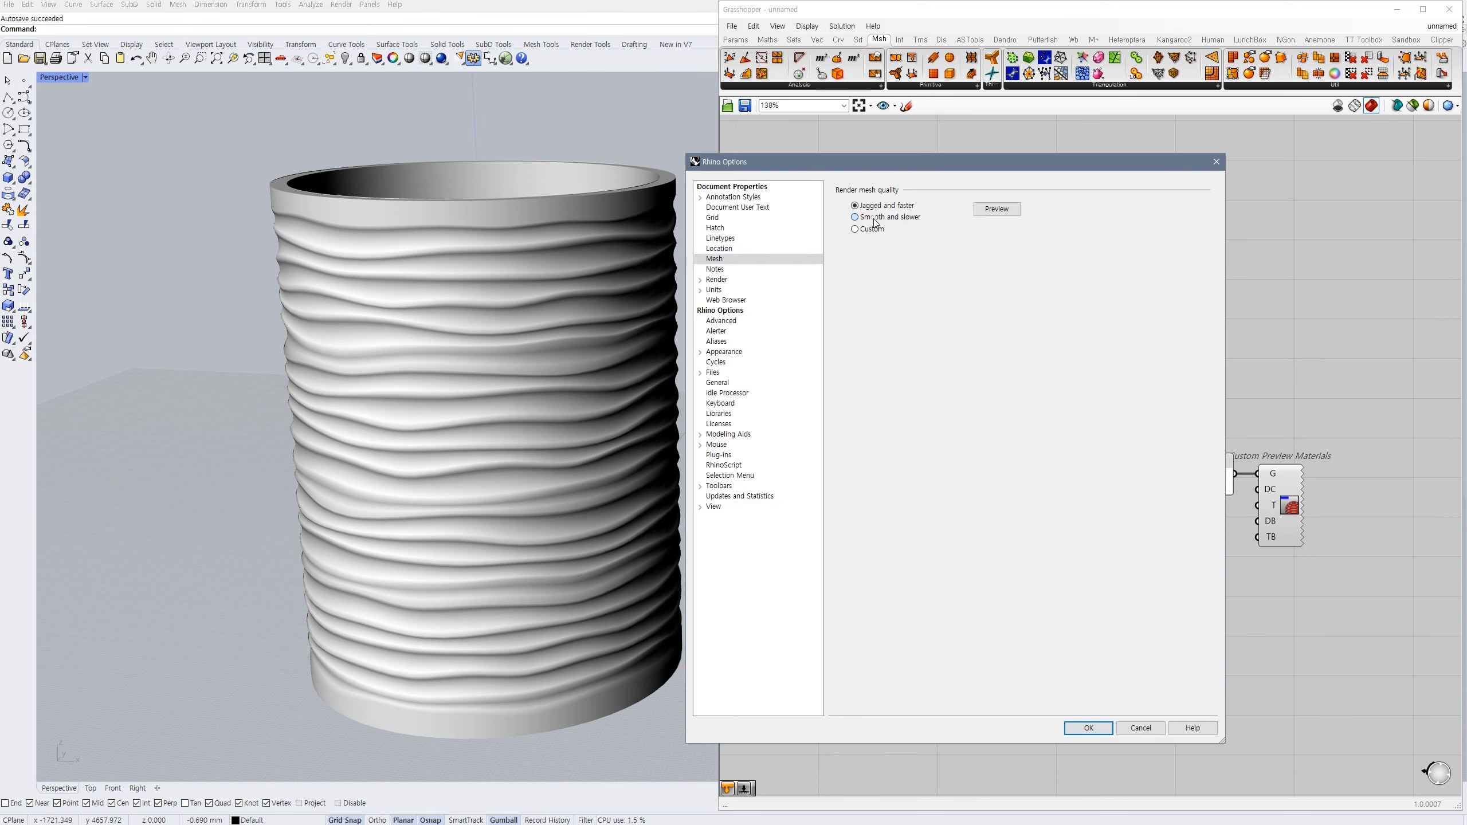
left_click(1097, 729)
scroll(501, 406, "down", 4)
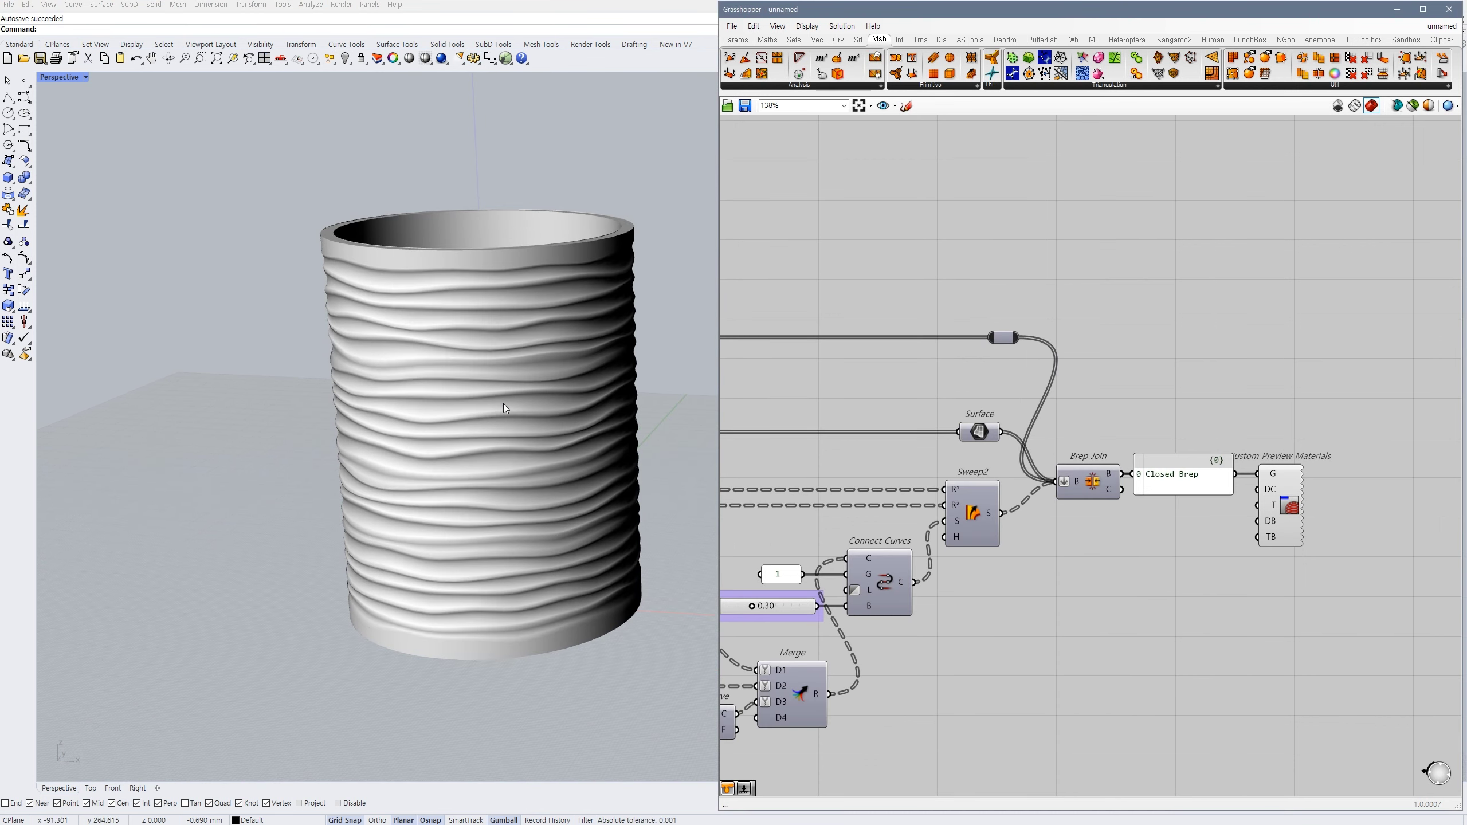
right_click_drag(501, 407, 596, 438)
scroll(596, 438, "up", 4)
- Set Grasshopper's preview mesh quality to Document Quality and inspect the wavy surface up close
left_click(1463, 108)
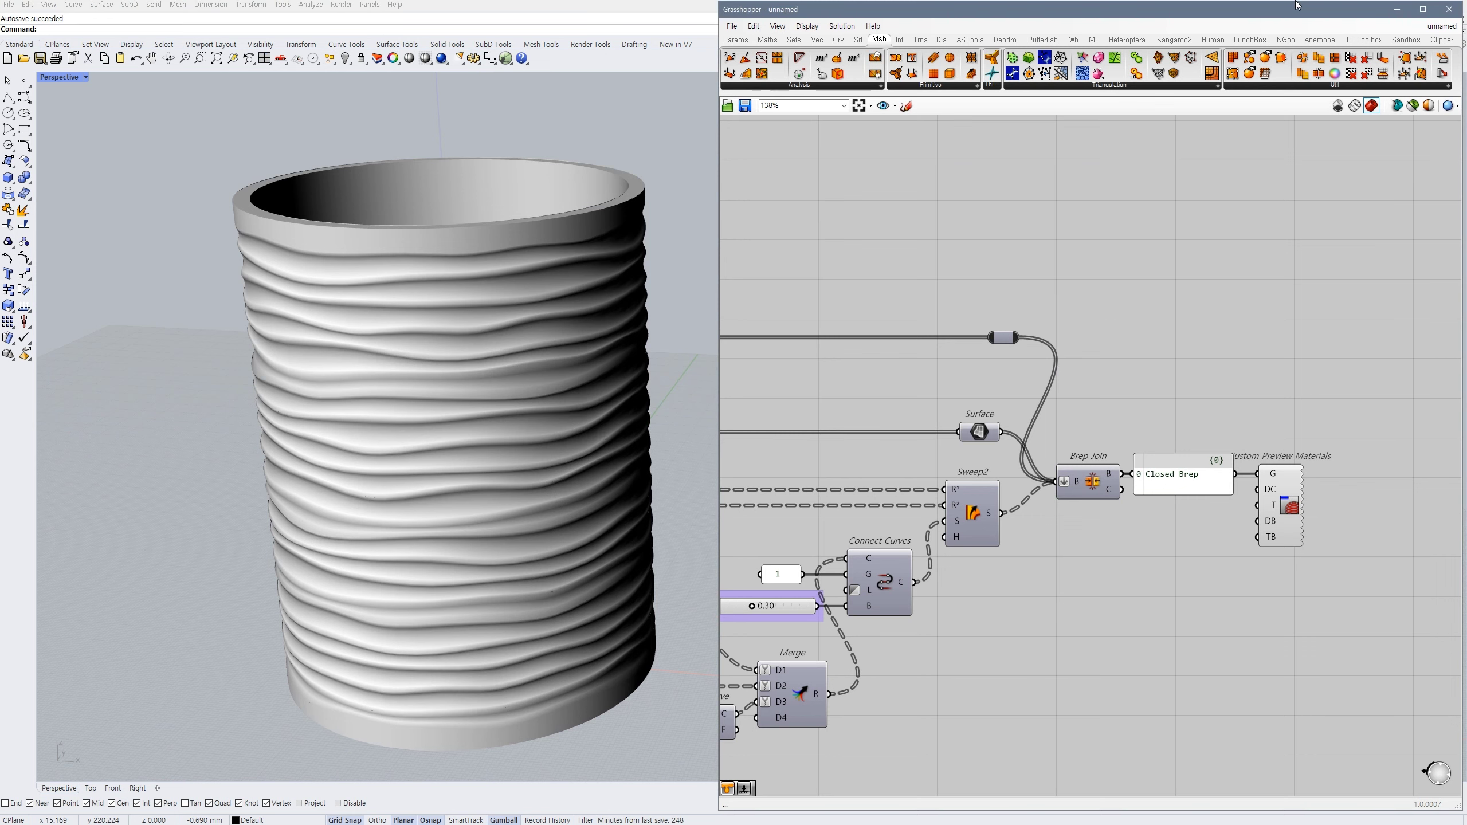
left_click_drag(1297, 6, 968, 49)
left_click(1126, 149)
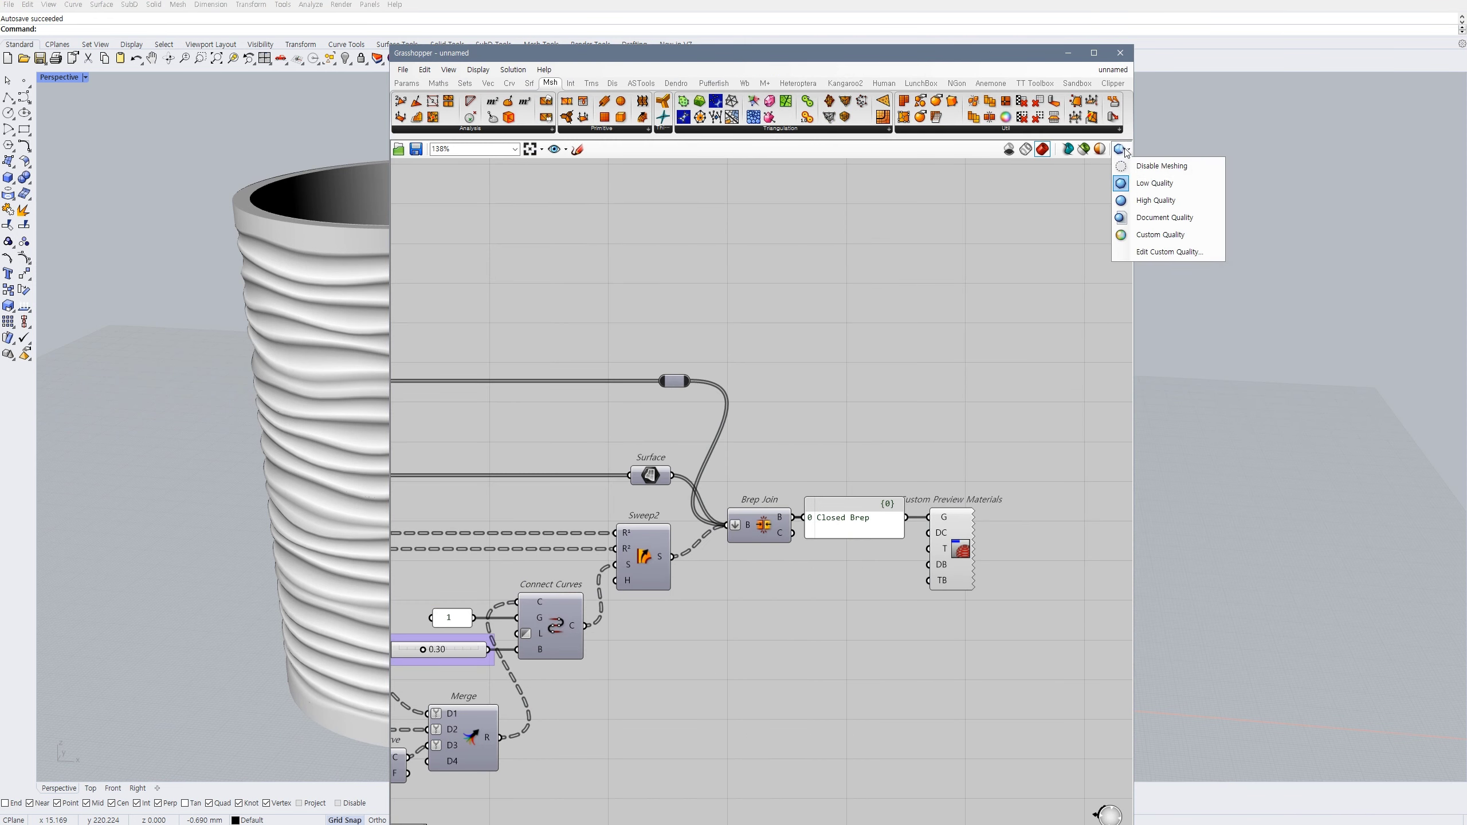
left_click(1165, 219)
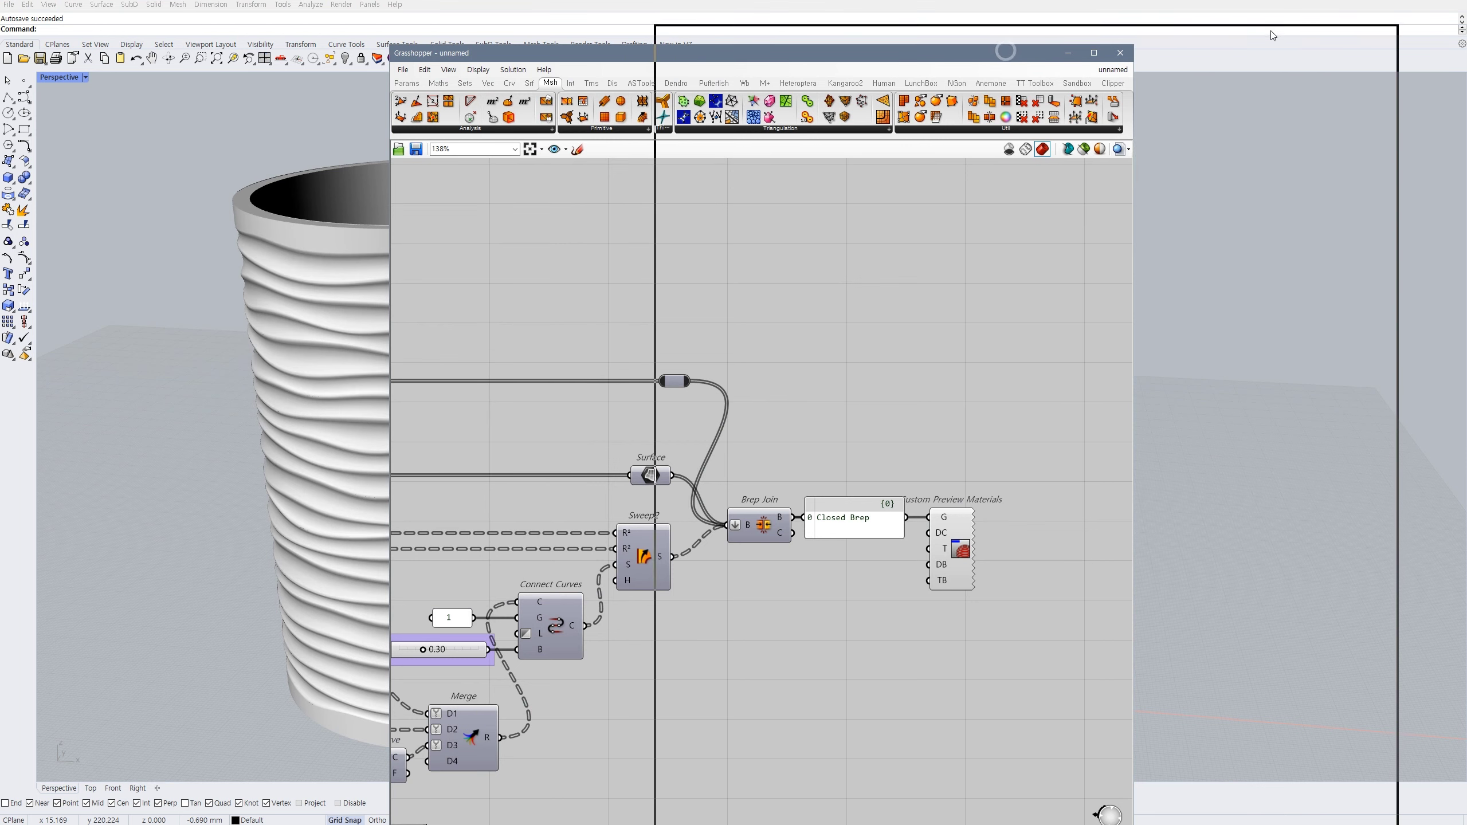
left_click_drag(1273, 36, 1339, 14)
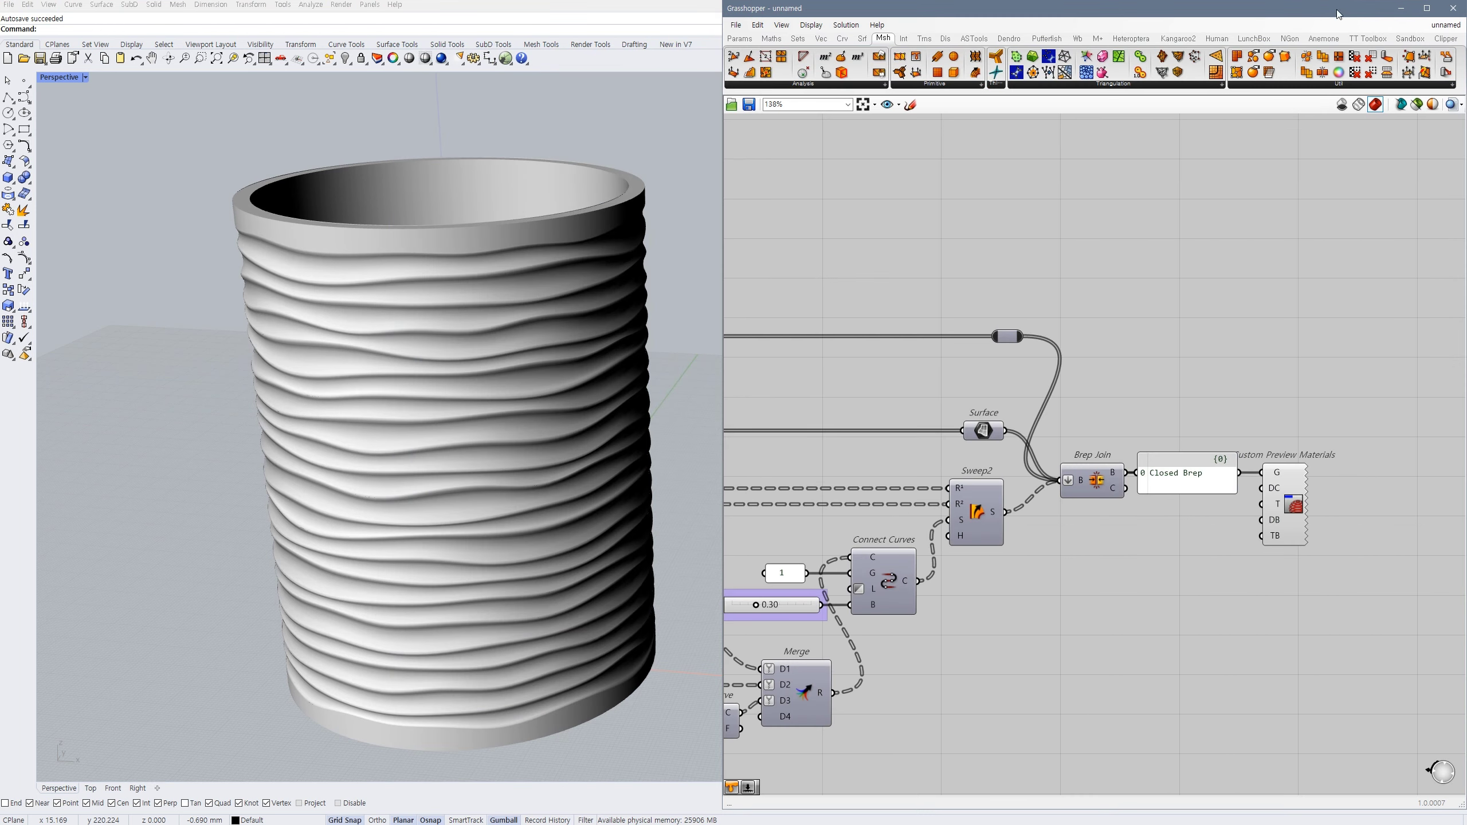
scroll(421, 462, "up", 10)
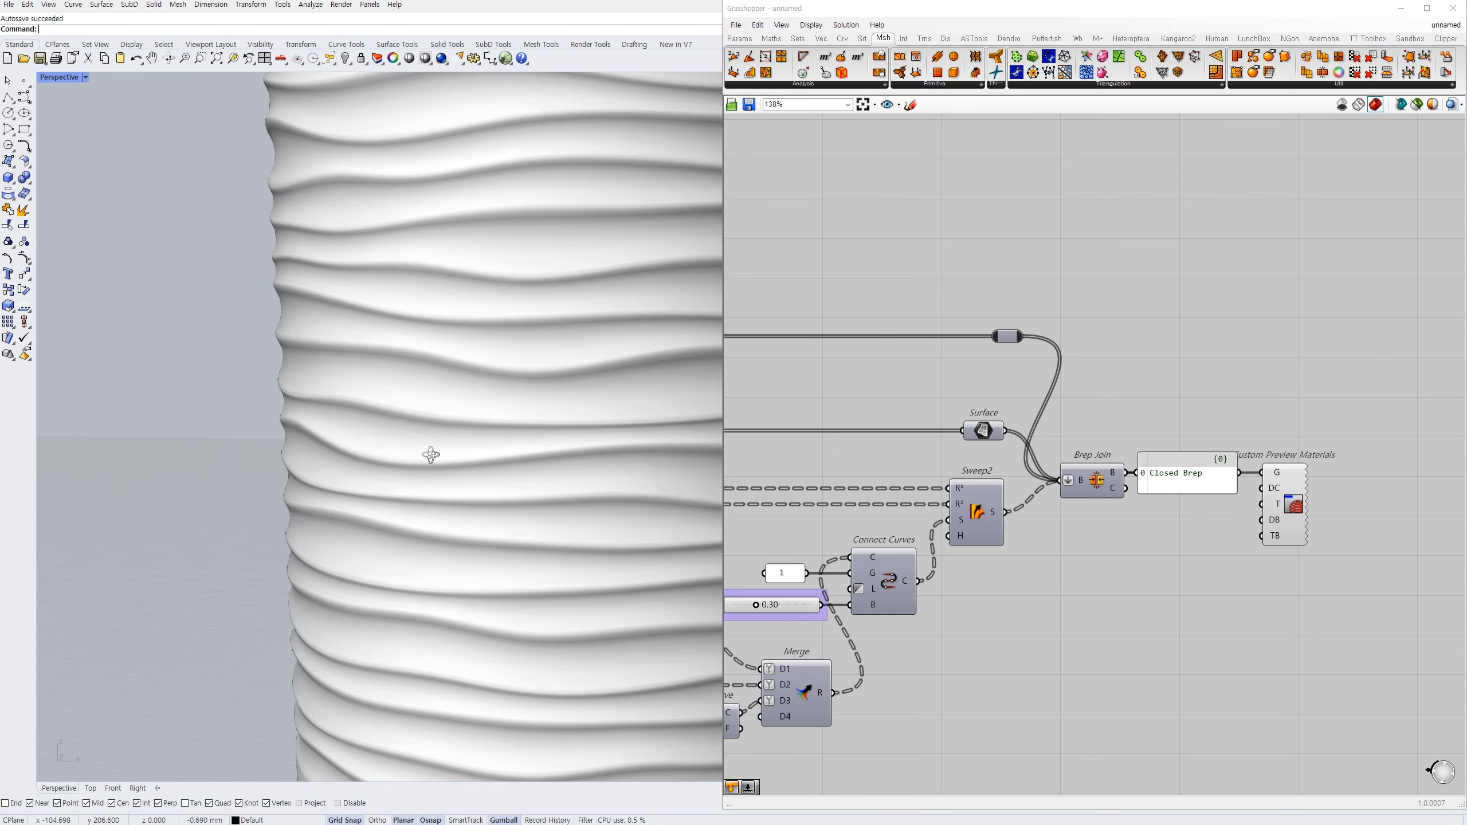
scroll(462, 442, "down", 6)
scroll(504, 435, "up", 2)
right_click_drag(505, 435, 511, 465)
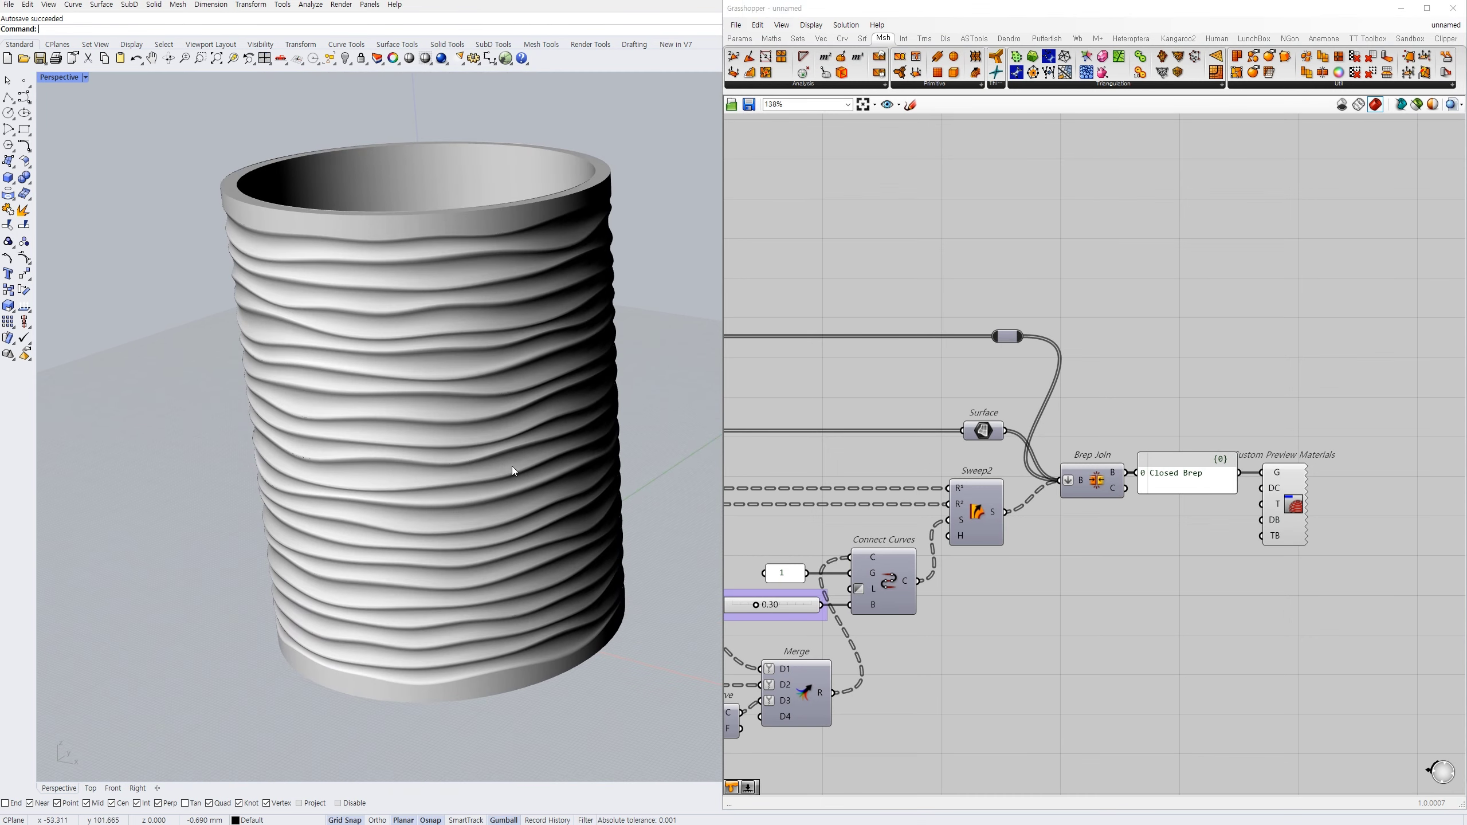
- Set the Steps slider feeding the upstream Range component to 35
scroll(1193, 502, "down", 4)
scroll(1192, 498, "down", 3)
right_click_drag(967, 499, 1231, 495)
right_click_drag(898, 520, 1102, 512)
scroll(926, 513, "up", 5)
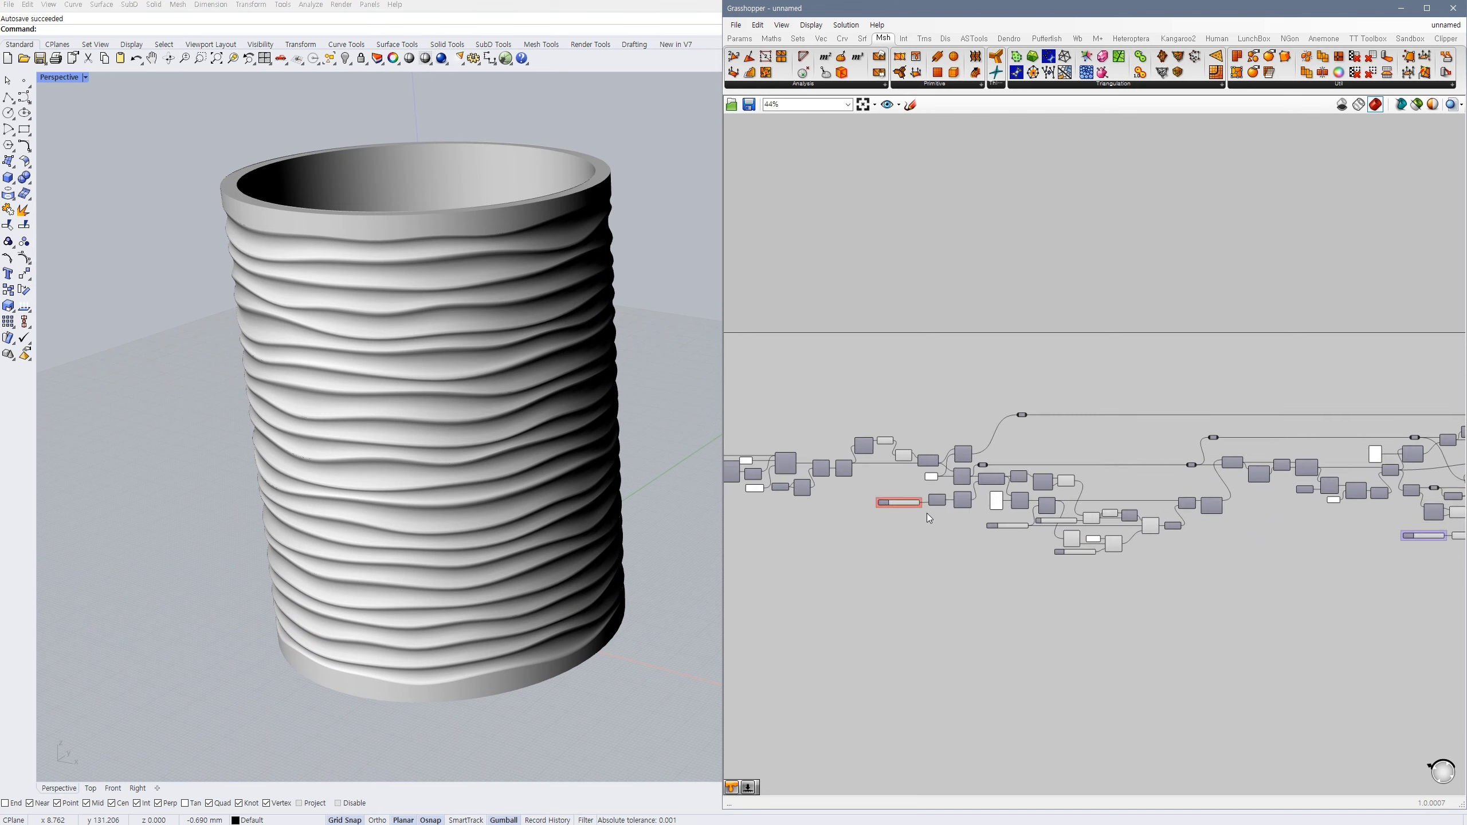
scroll(898, 512, "up", 5)
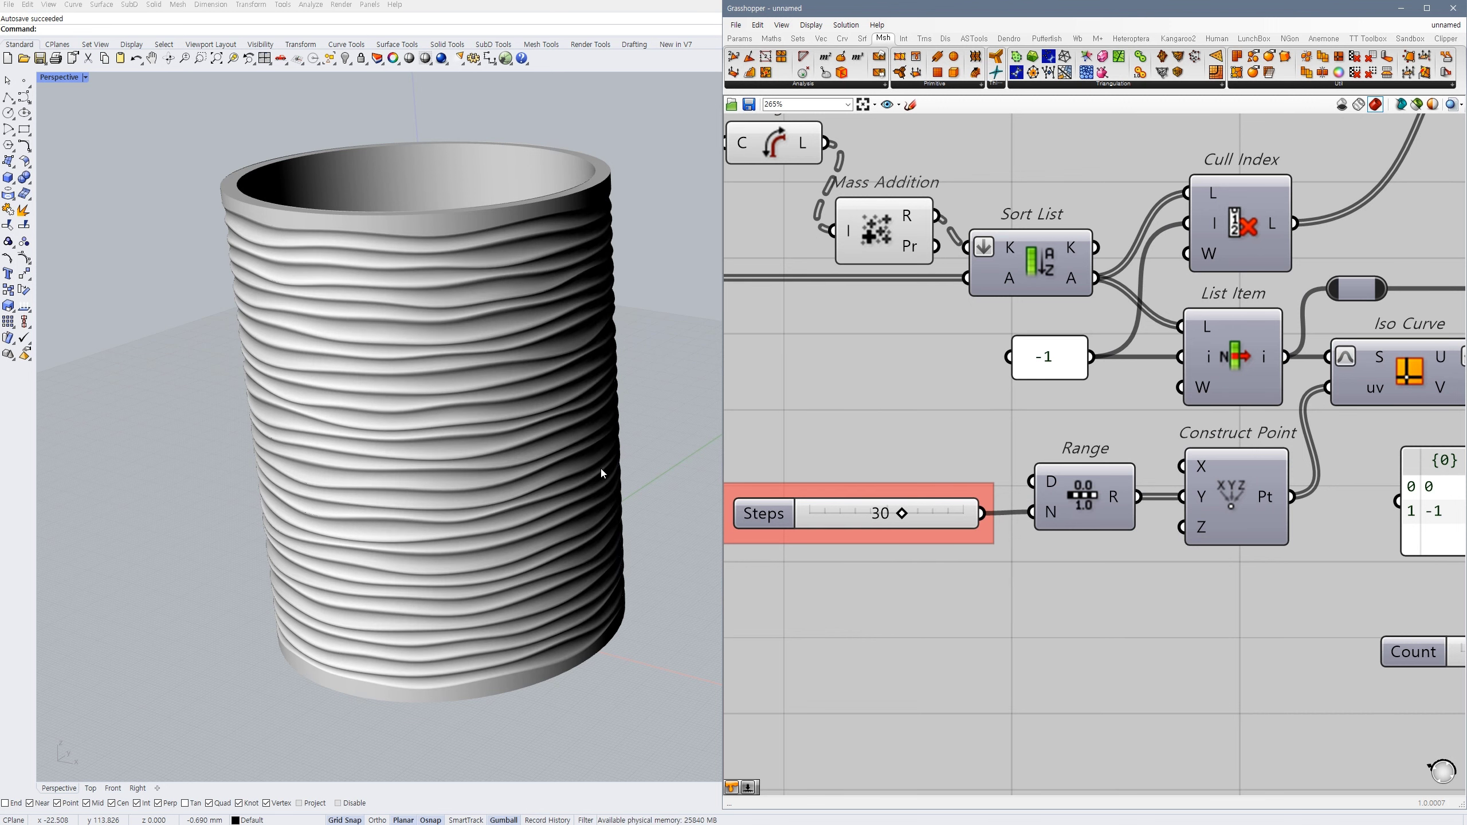
double_click(915, 519)
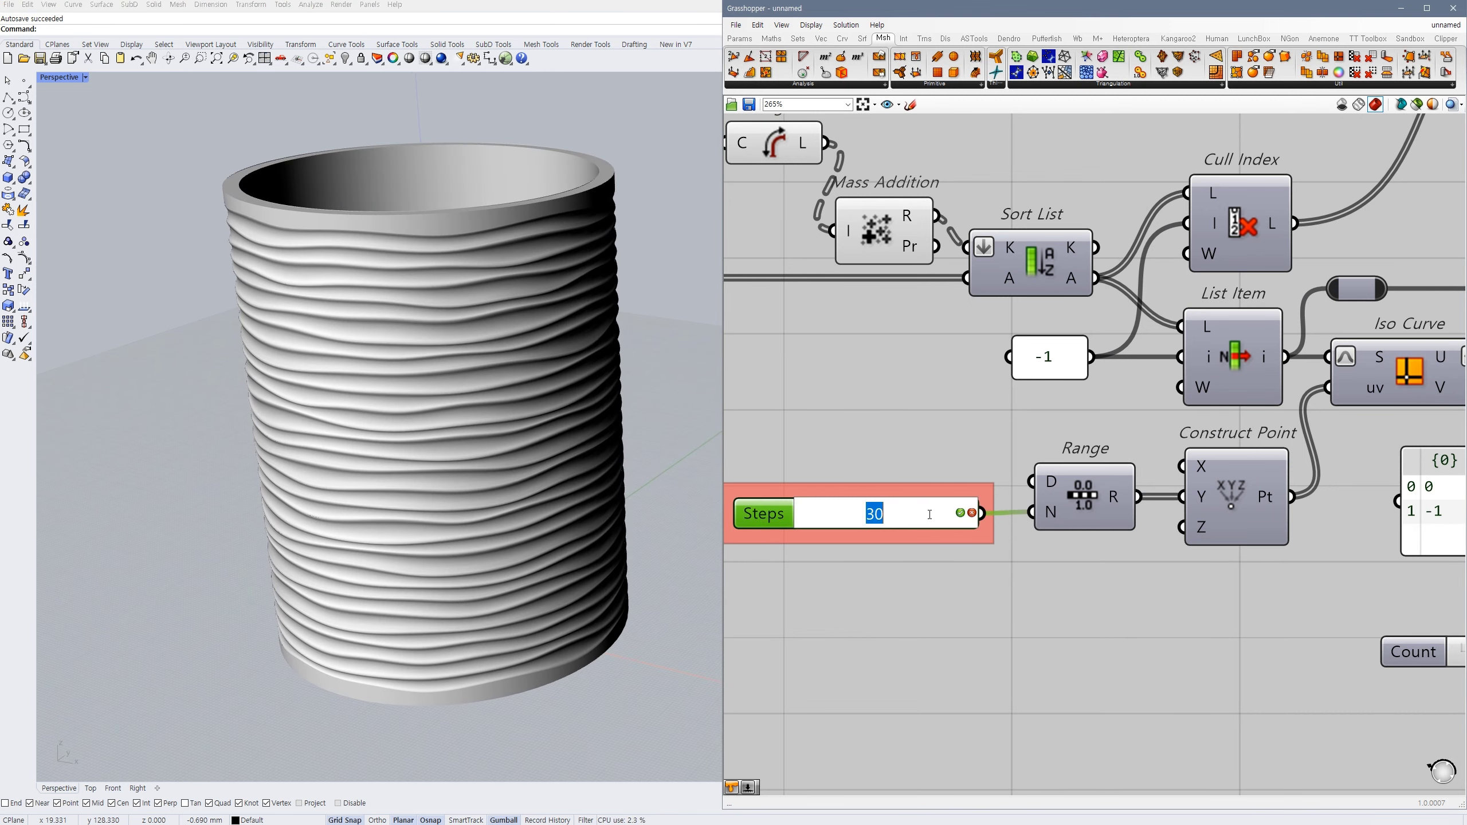
type("5")
left_click(962, 514)
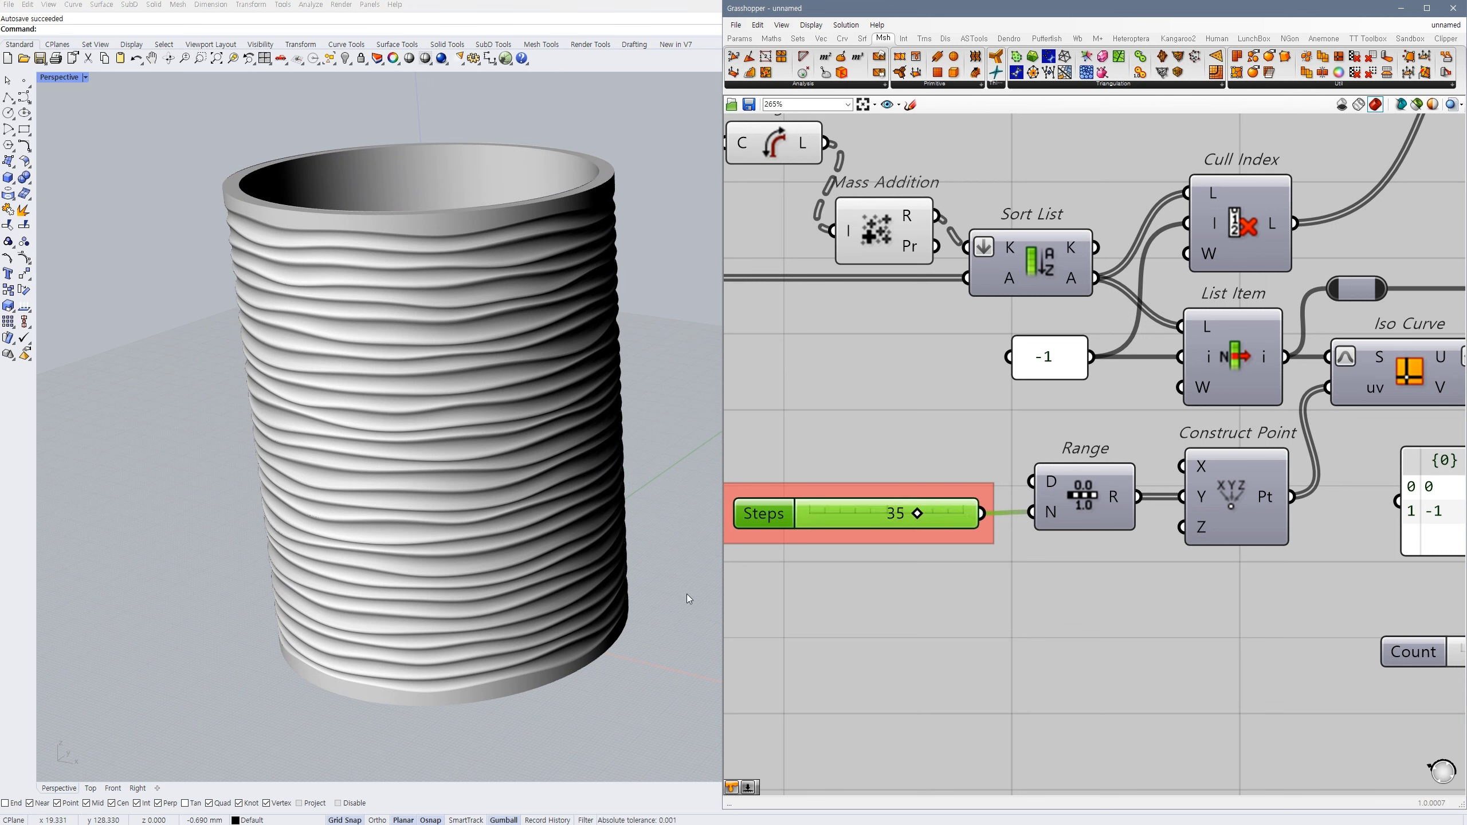
- Inspect the vase's lower side, and set the Steps slider feeding the Range component to 40
right_click_drag(610, 548, 564, 517)
scroll(477, 479, "up", 8)
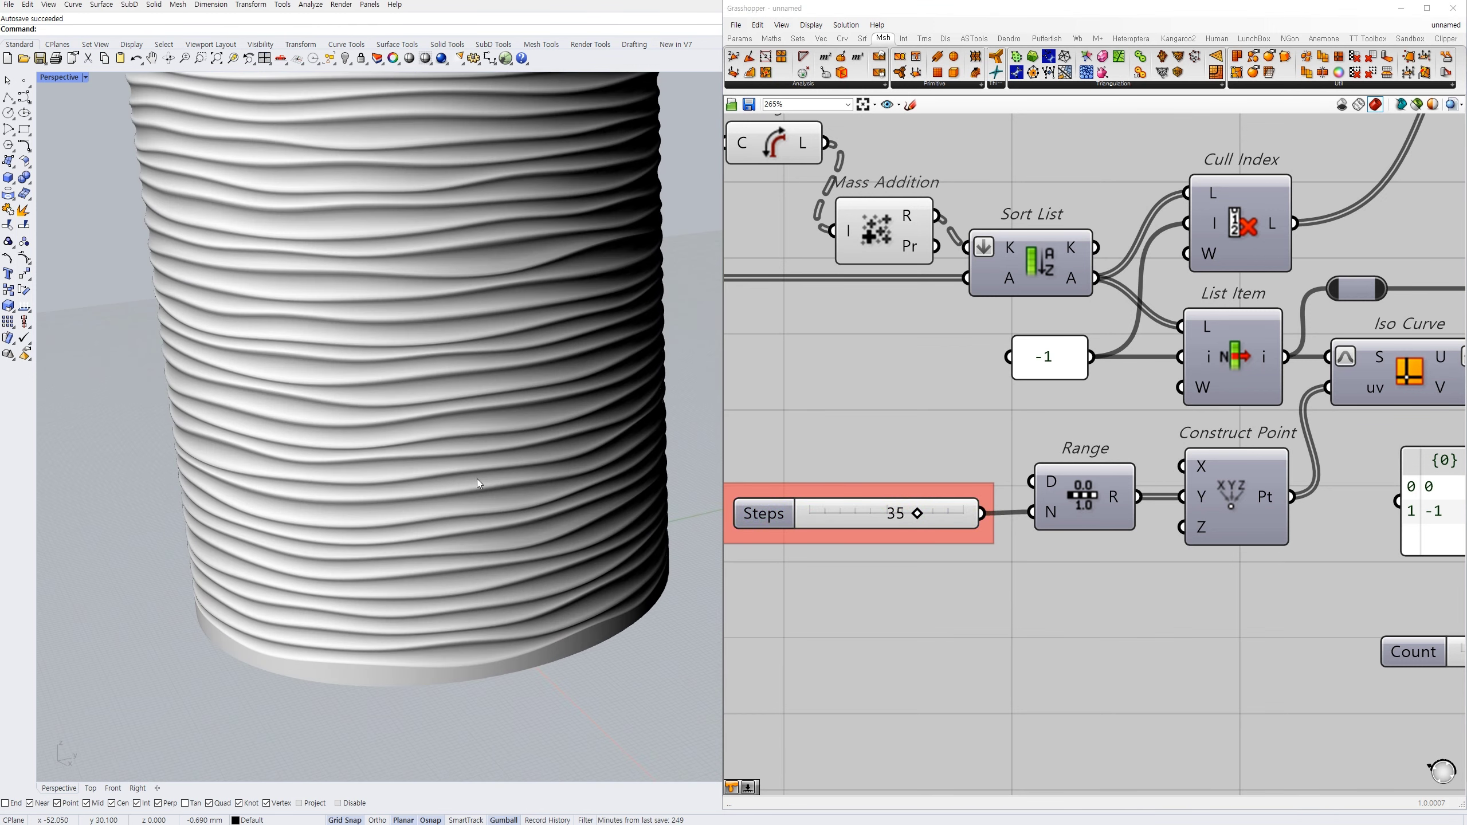
right_click_drag(478, 479, 537, 463)
scroll(537, 462, "down", 10)
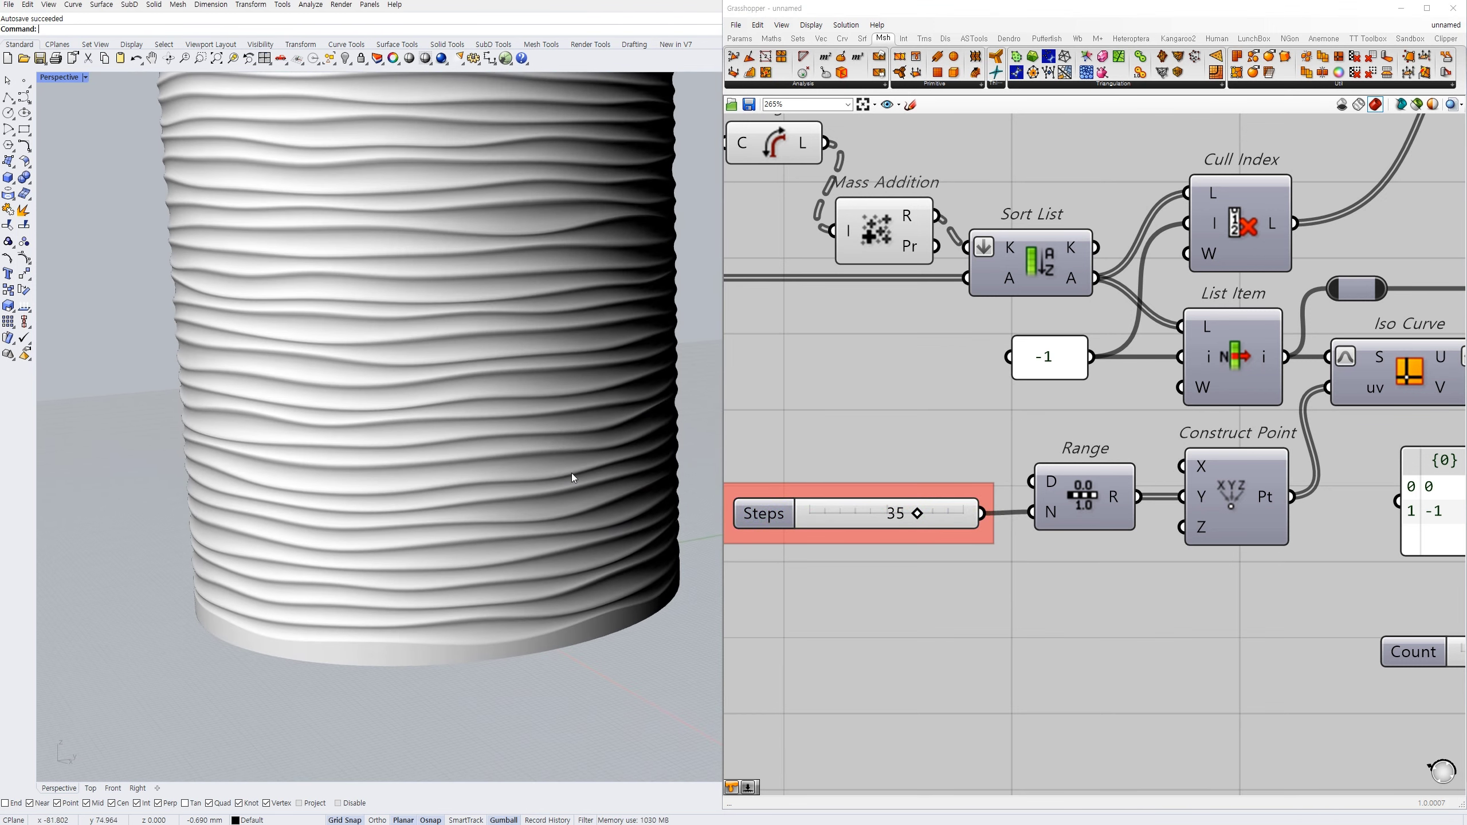
scroll(934, 543, "up", 1)
left_click(924, 513)
double_click(851, 510)
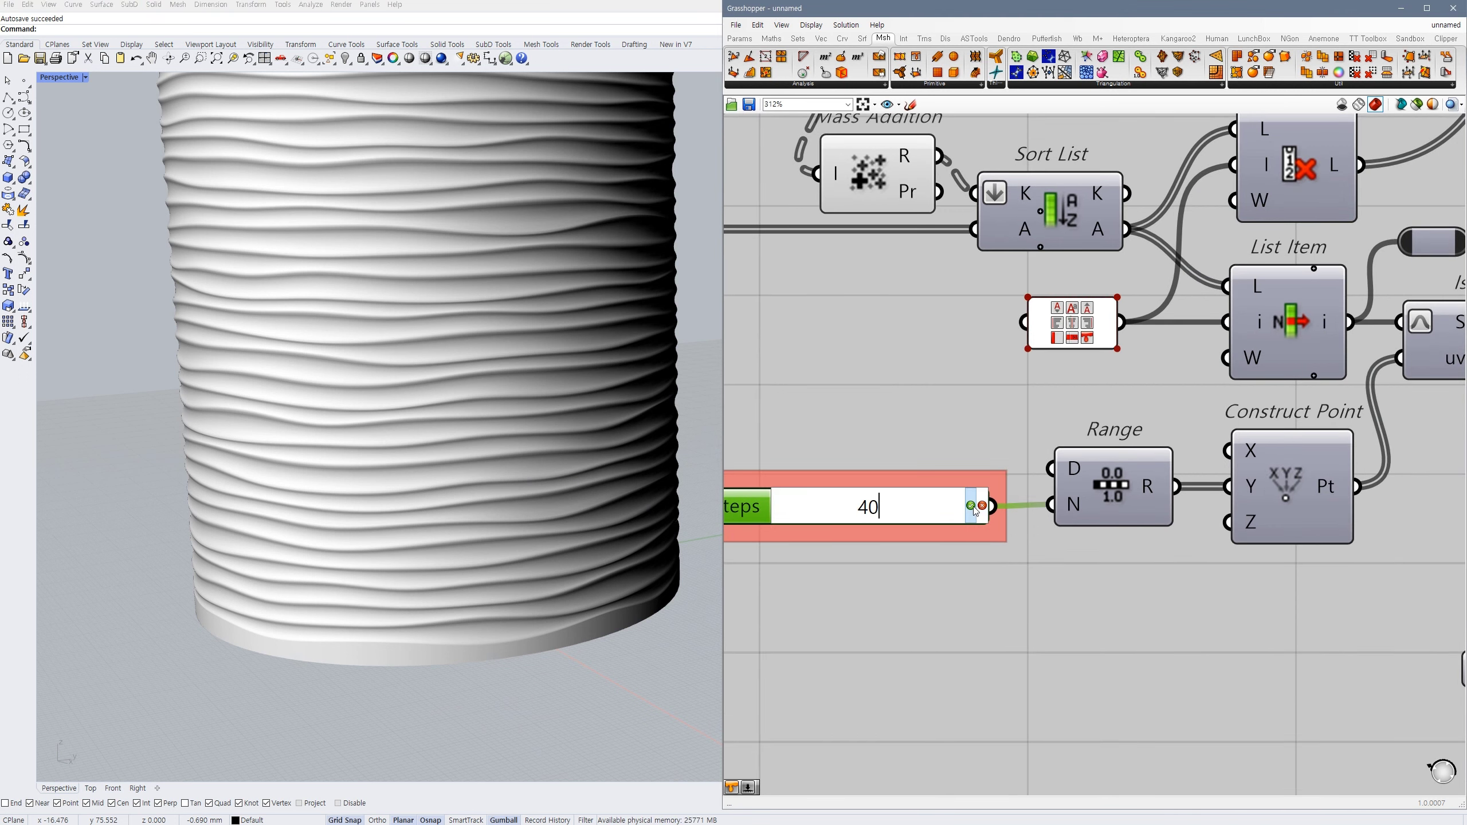
left_click(972, 507)
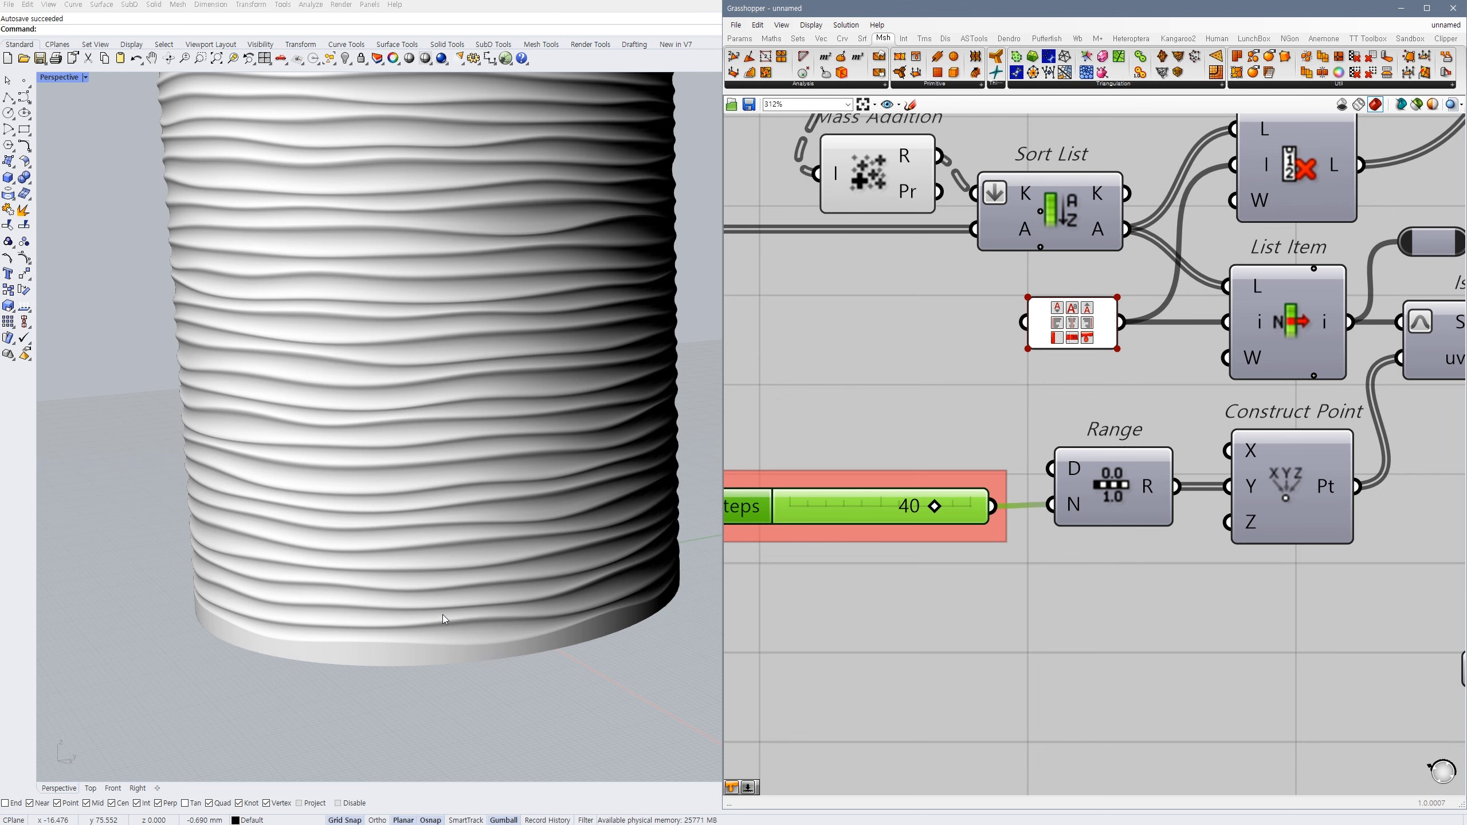
- Examine the wave layers on the vase from a distance, close up and towards its upper rim
scroll(443, 615, "down", 5)
right_click_drag(509, 584, 538, 576)
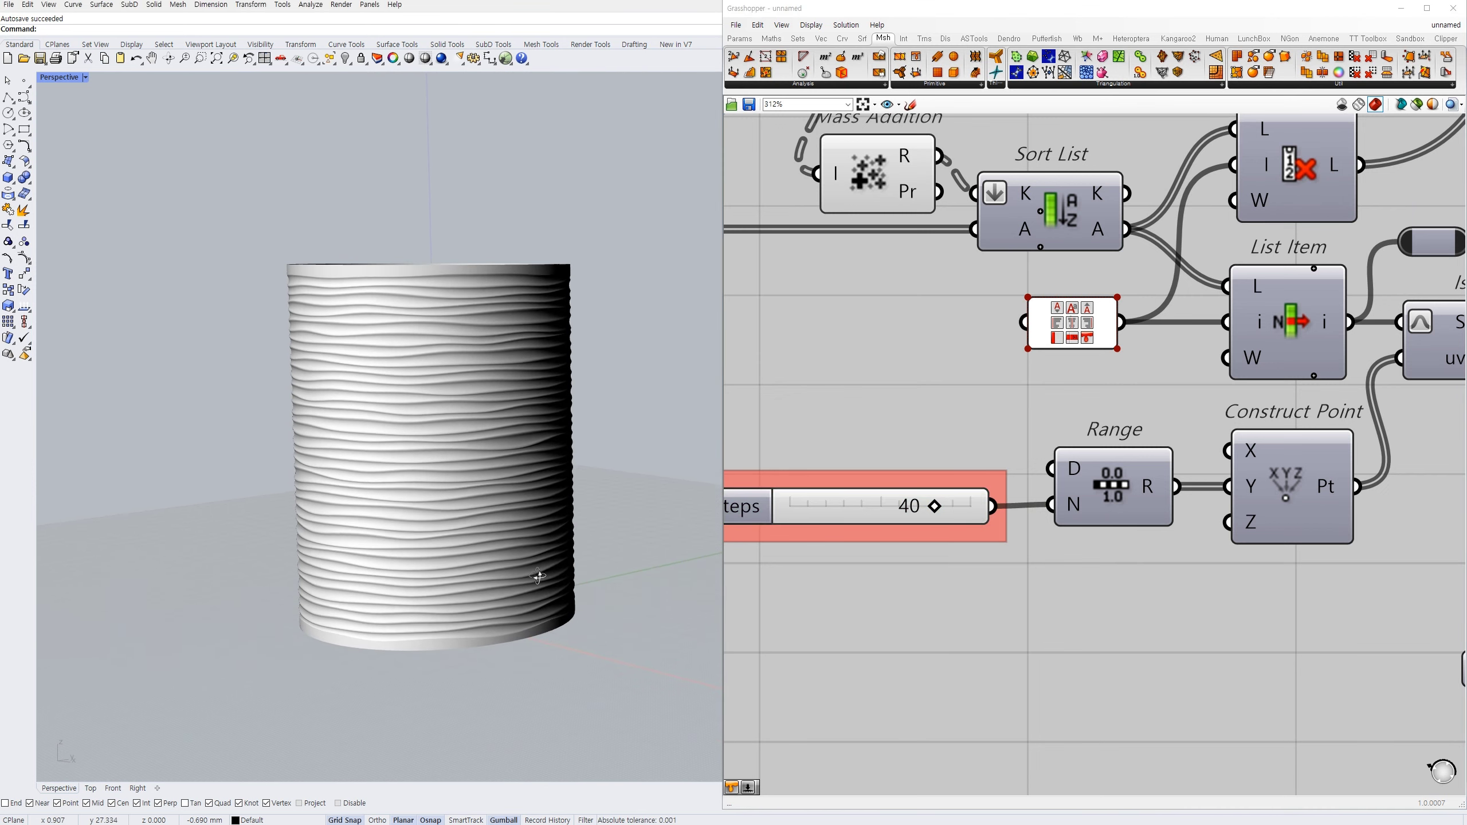
scroll(538, 576, "up", 10)
right_click_drag(248, 378, 262, 364)
scroll(234, 404, "down", 10)
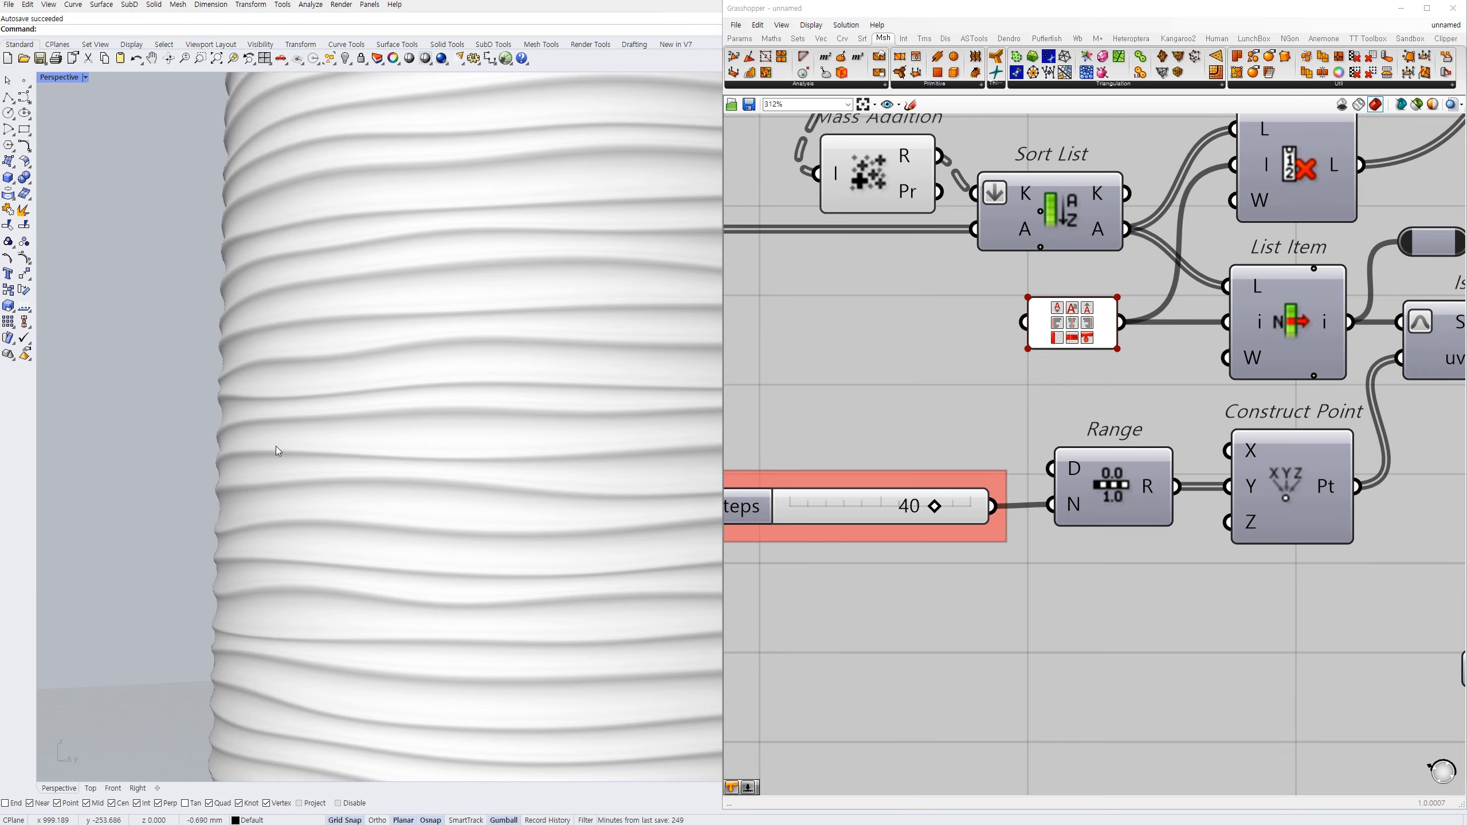
scroll(568, 433, "up", 2)
mouse_move(569, 433)
right_mouse_down()
mouse_move(570, 420)
mouse_move(508, 435)
mouse_move(545, 435)
right_mouse_up()
- Set the Count slider feeding Divide Curve's N input to 20
scroll(1119, 511, "down", 6)
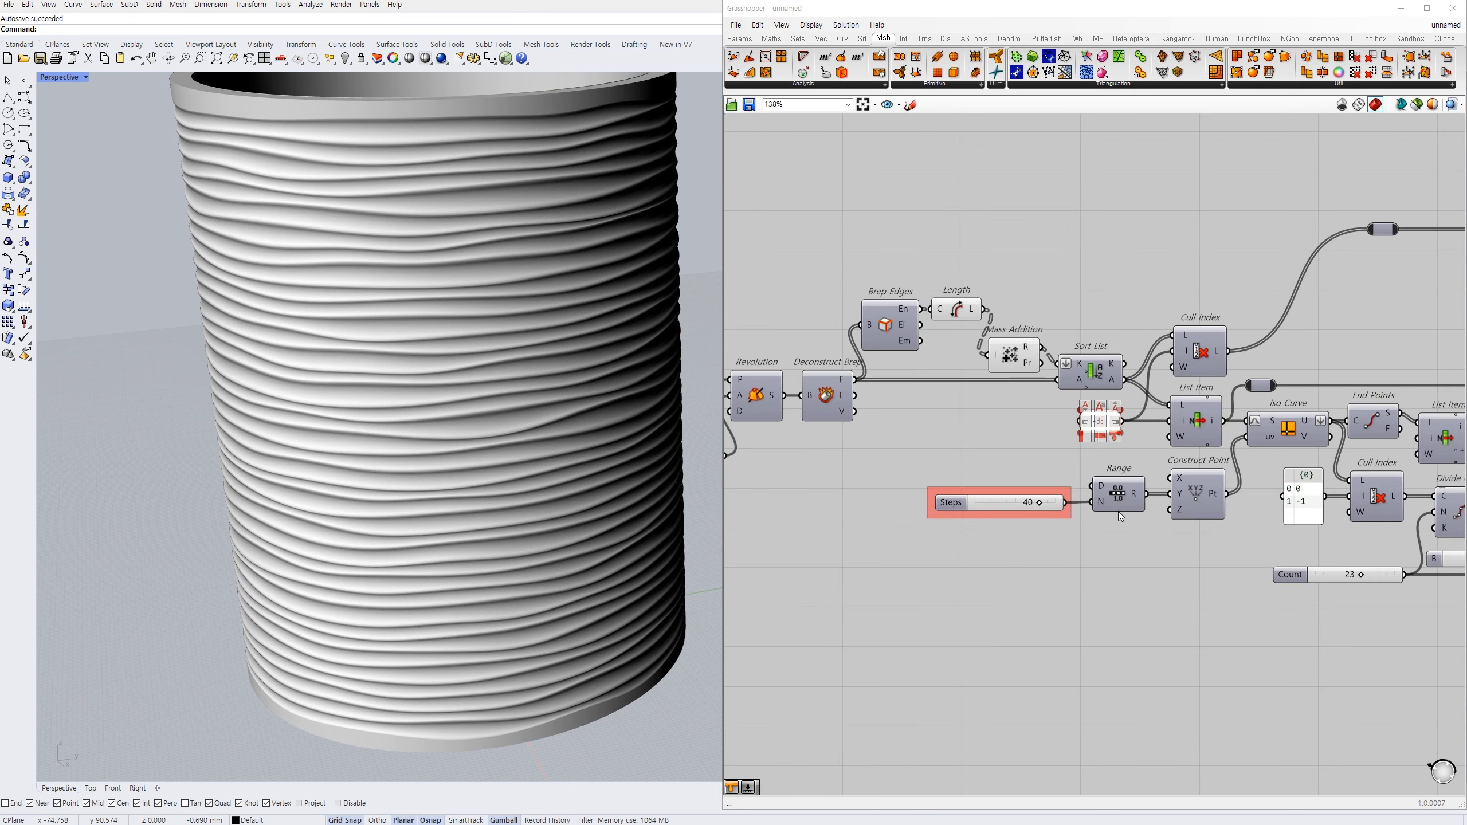
scroll(1027, 554, "up", 3)
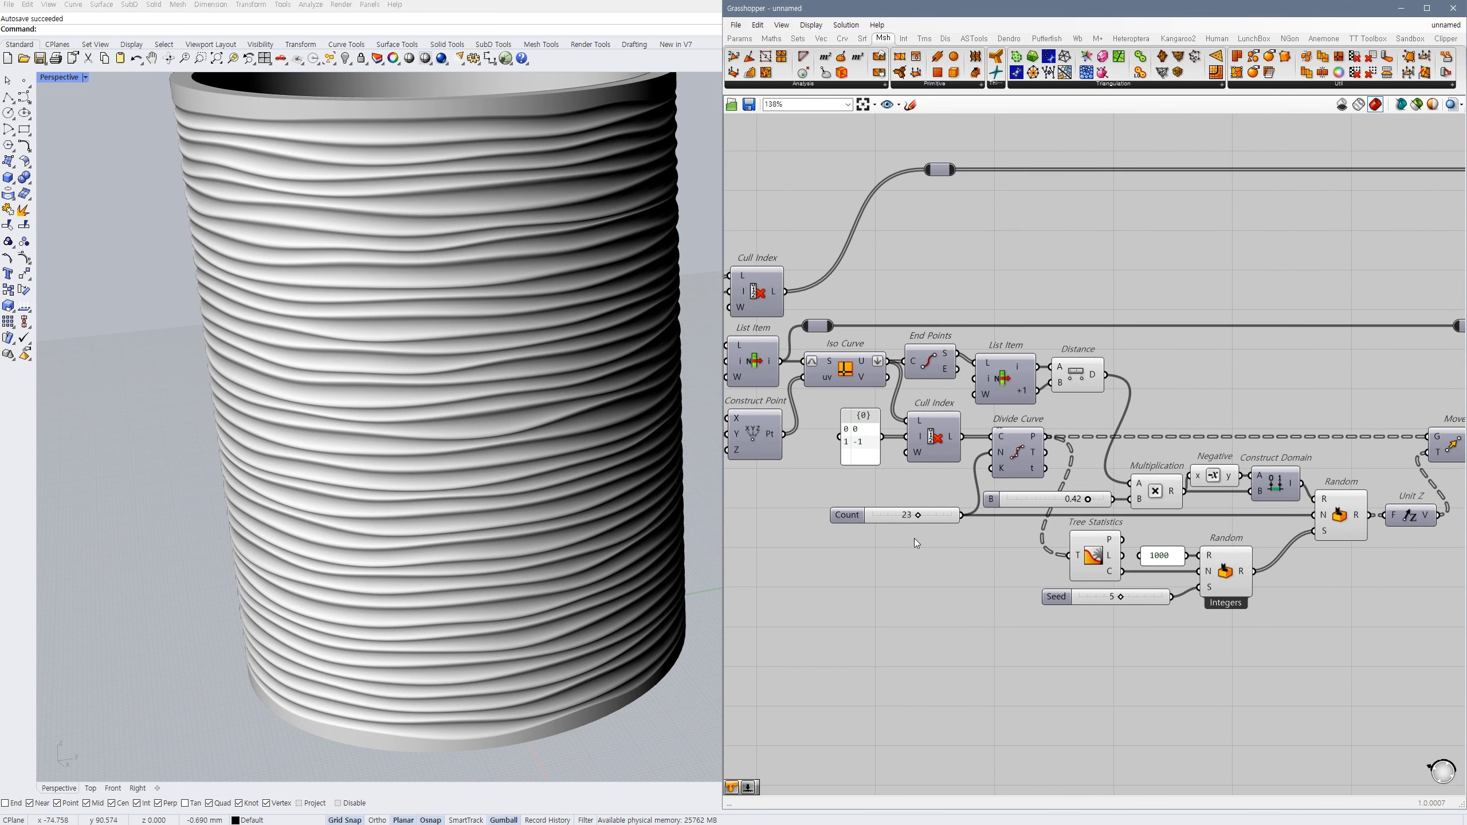
scroll(1006, 537, "up", 2)
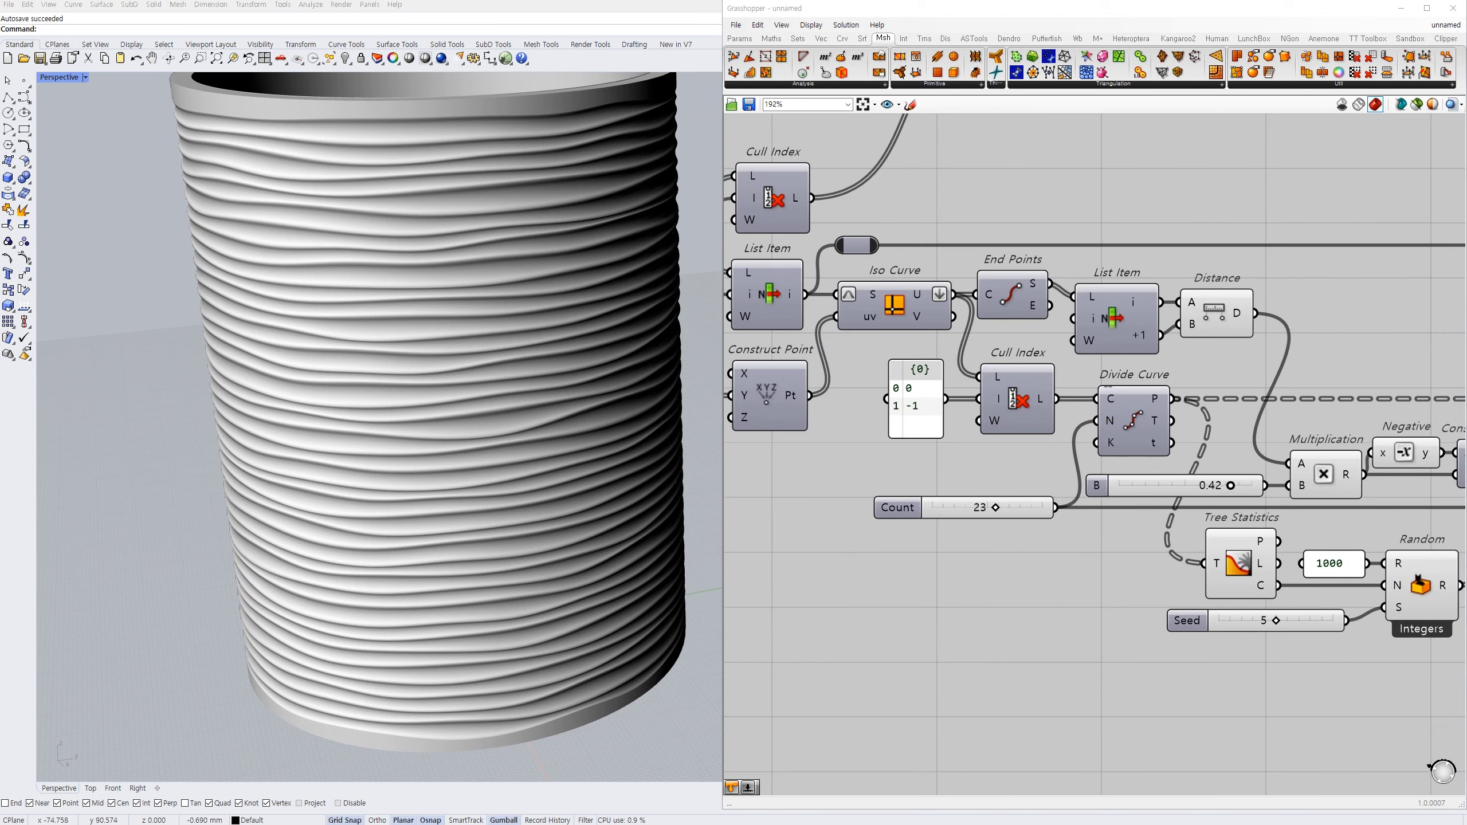
left_click(949, 602)
right_click_drag(1018, 591, 996, 590)
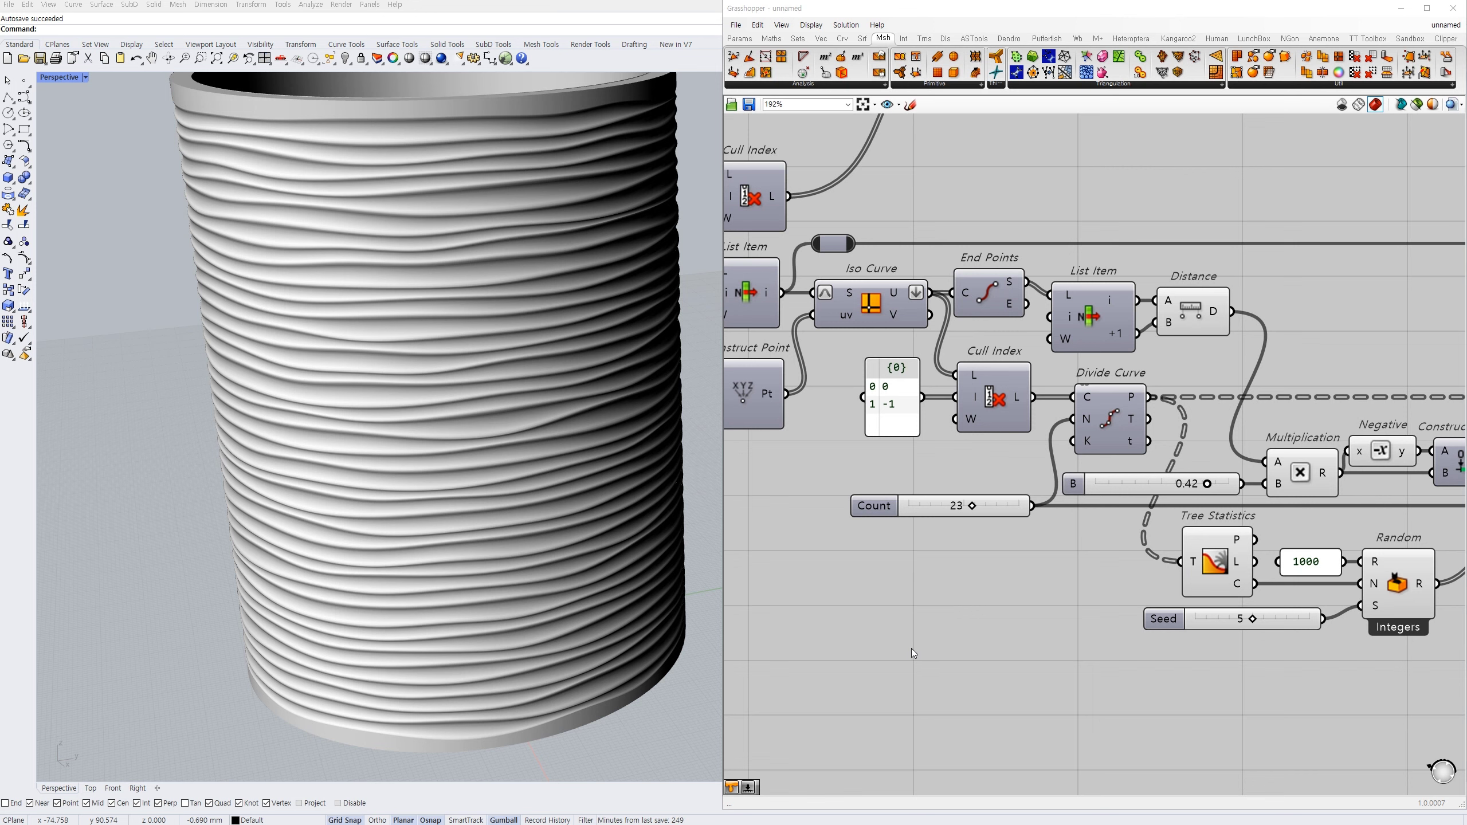
left_click(952, 627)
scroll(971, 532, "up", 1)
double_click(982, 511)
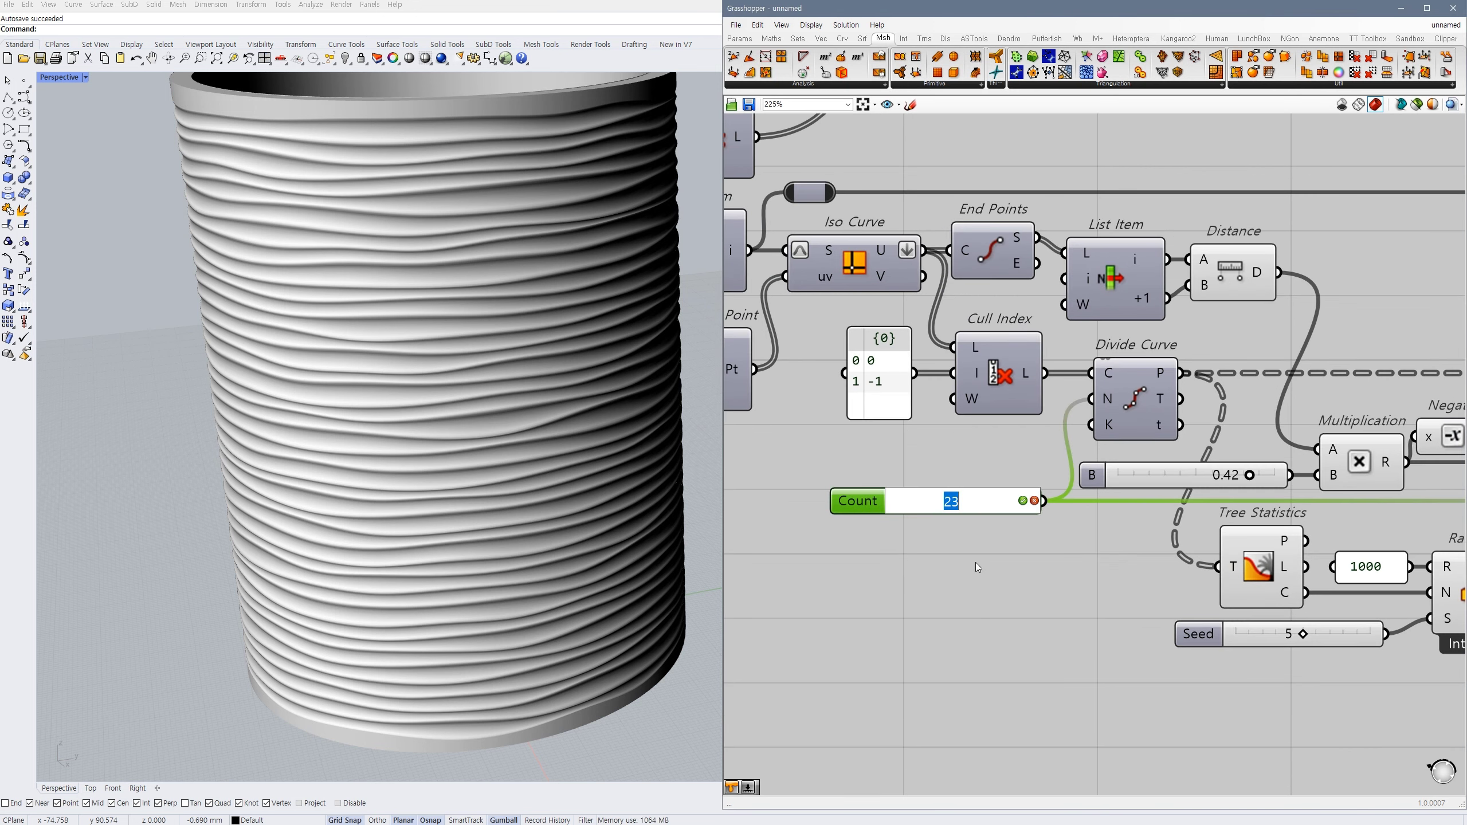
type("20")
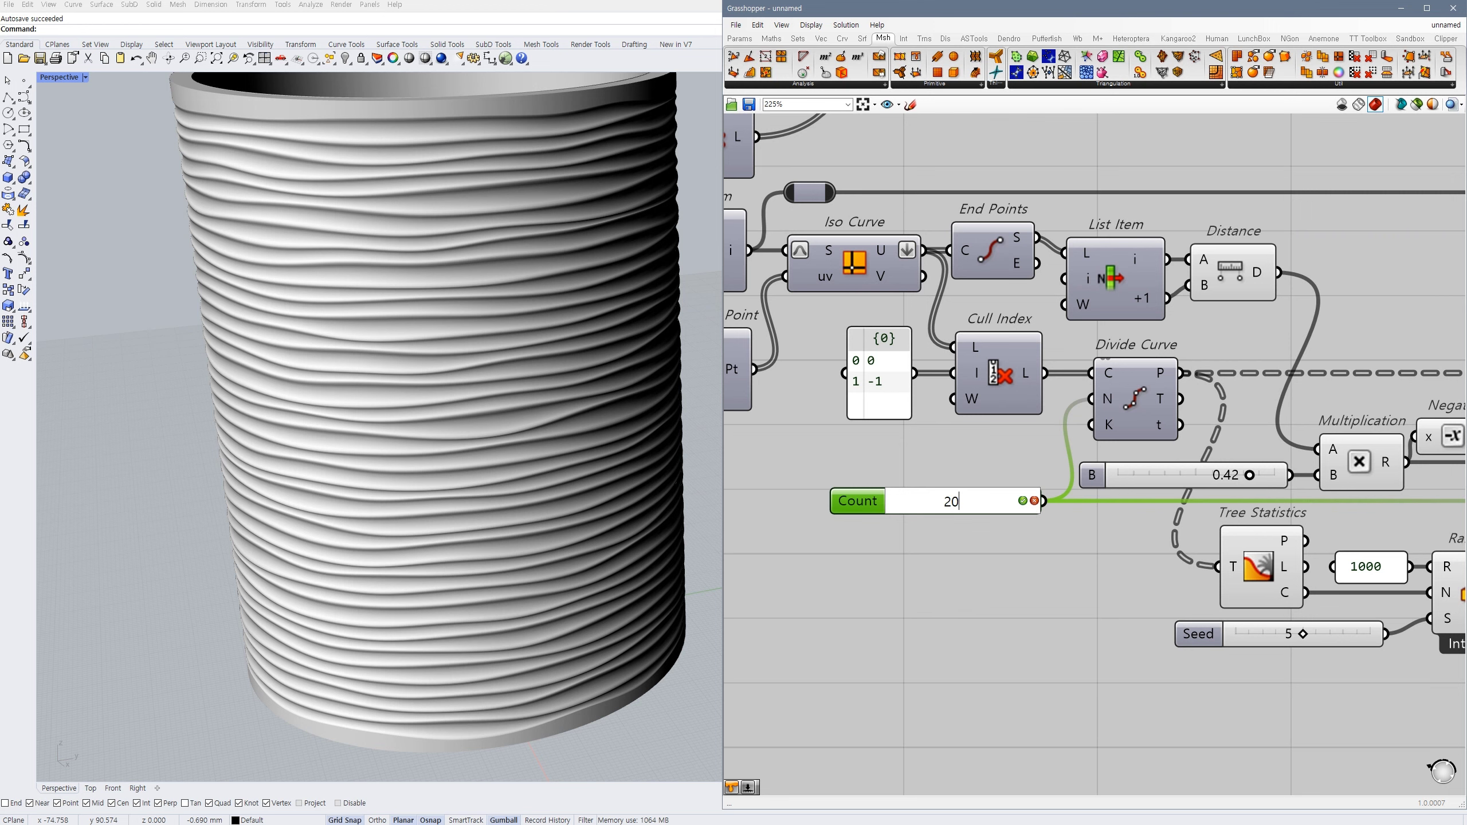
left_click(1023, 502)
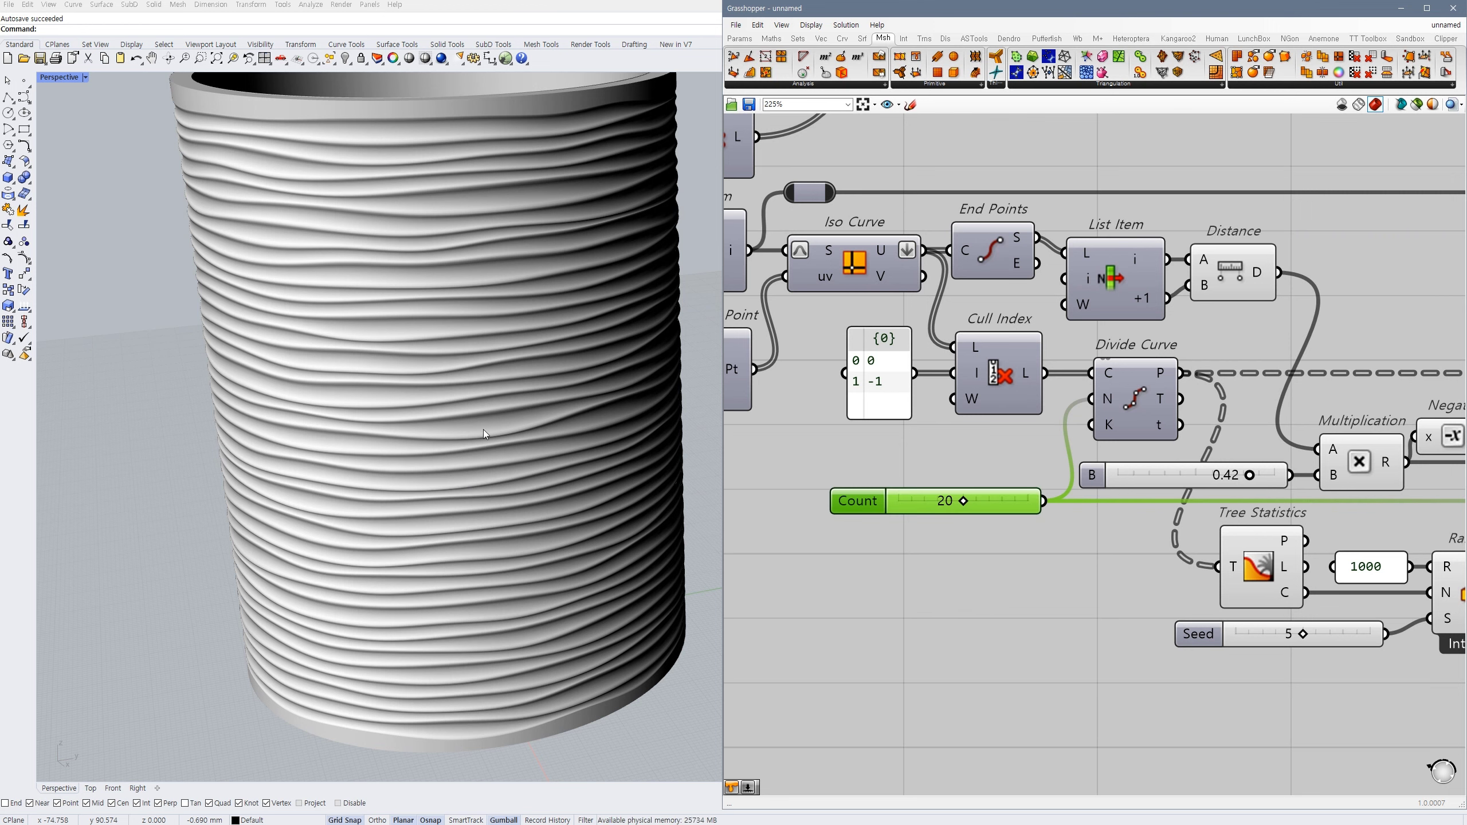
- Set the Count slider feeding Divide Curve's N input to 30
right_click_drag(607, 474, 554, 507)
double_click(974, 509)
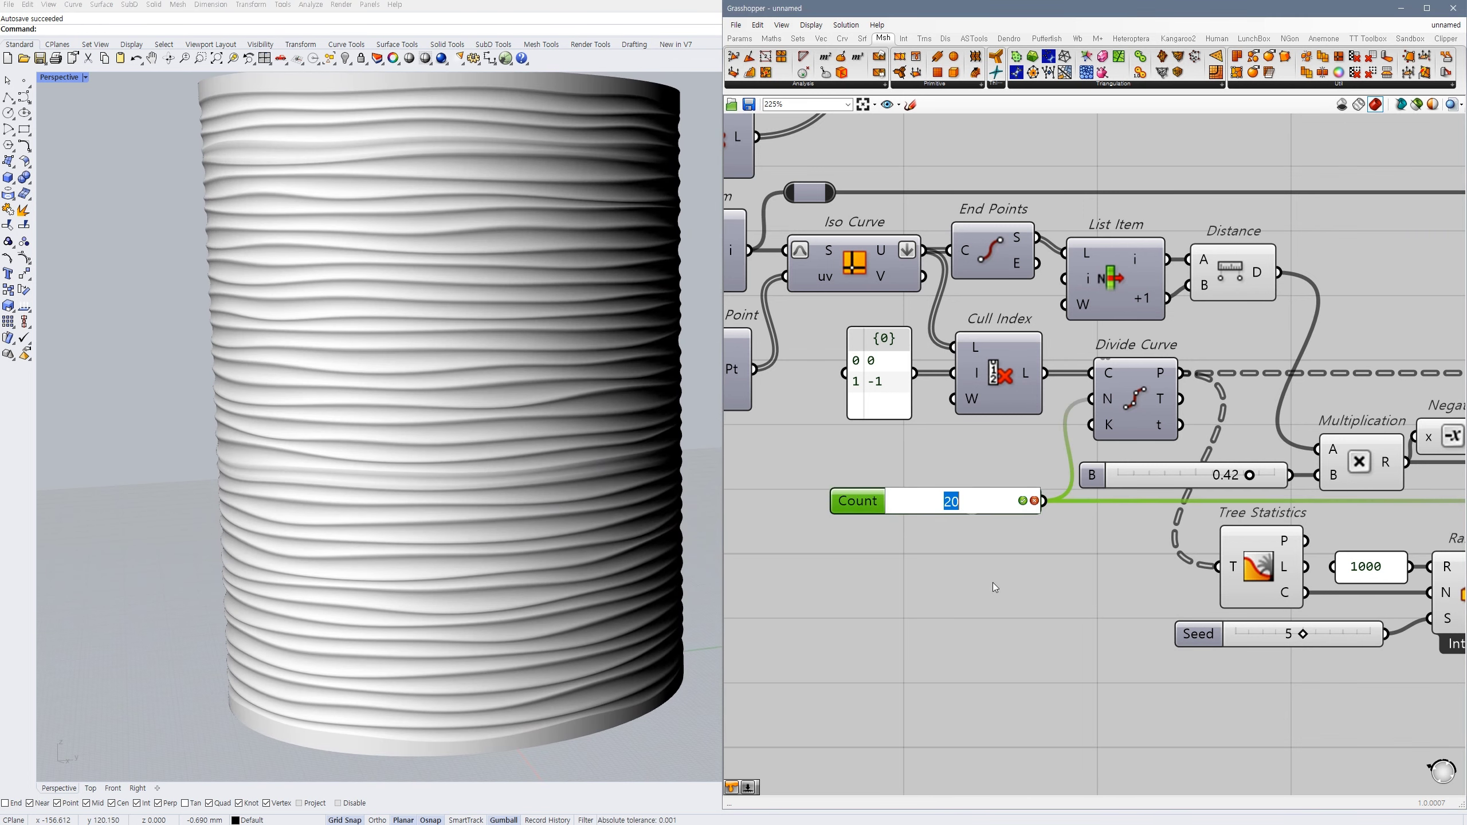
type("30")
left_click(1024, 501)
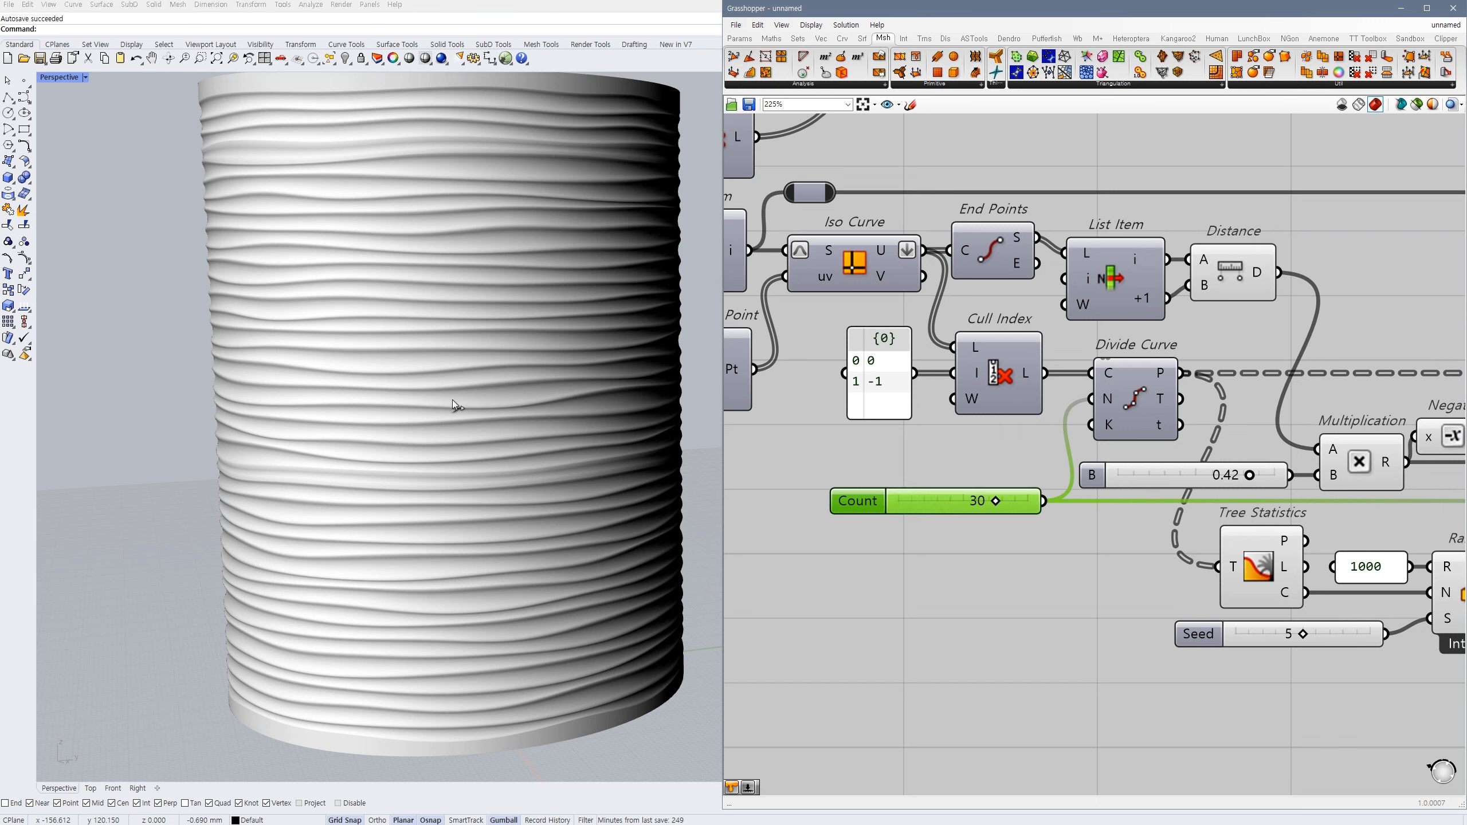
- Set the Count slider feeding Divide Curve's N input to 25
right_click_drag(568, 448, 568, 502)
double_click(983, 504)
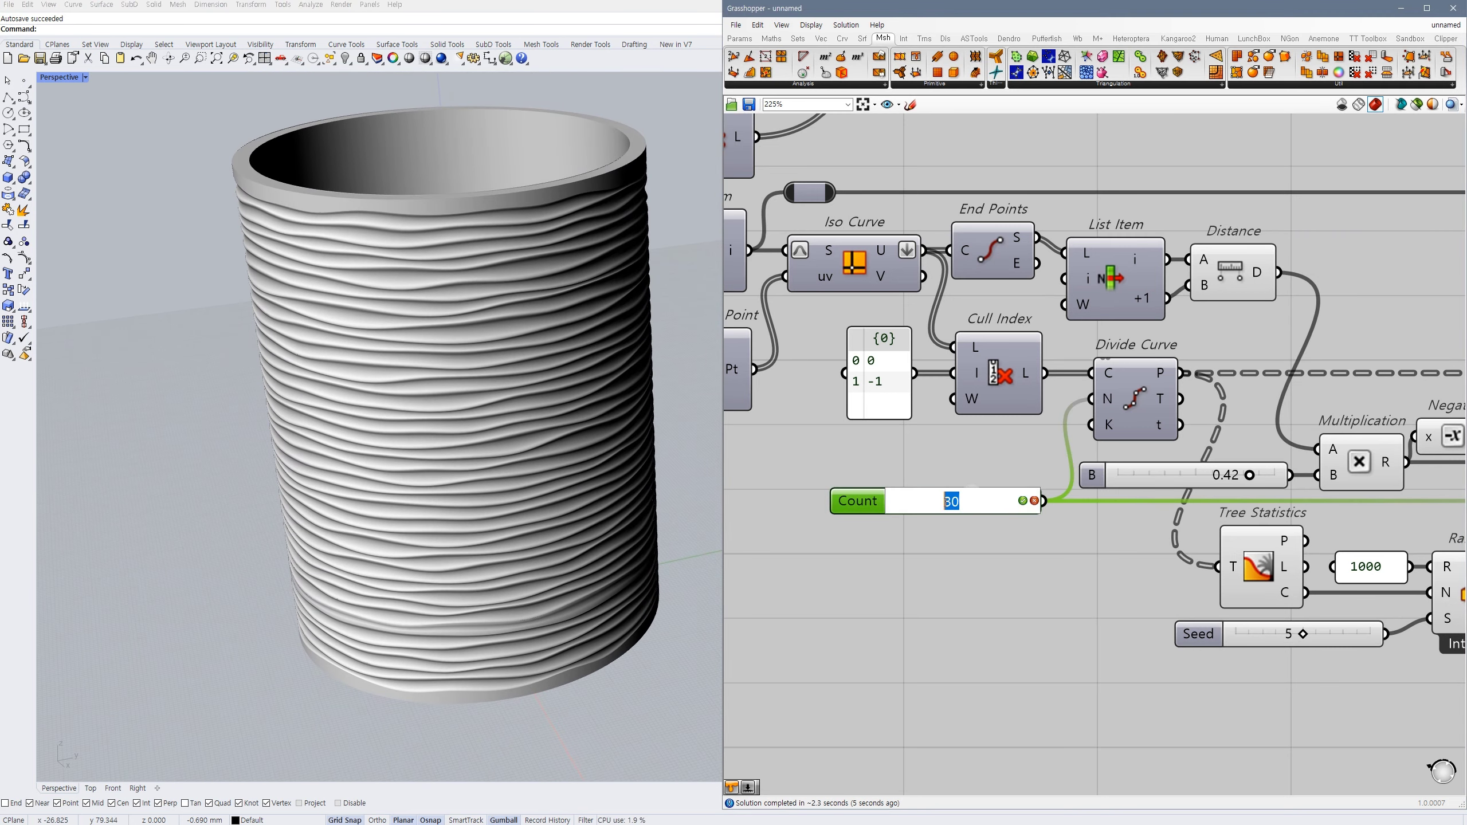
type("25")
left_click(1022, 500)
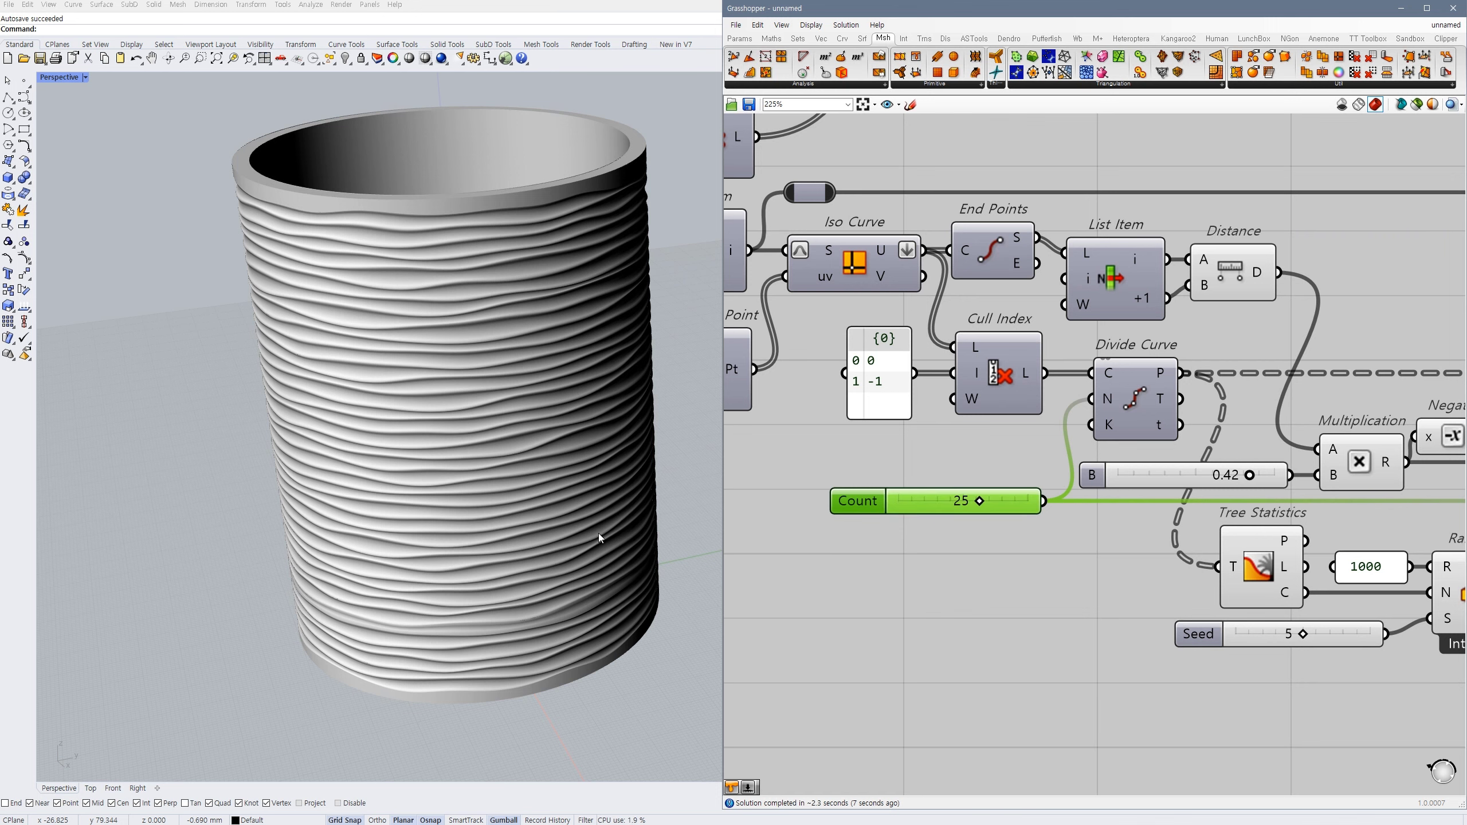
right_click_drag(601, 535, 627, 520)
- Set the B slider feeding the Multiplication component beside Divide Curve to 0.45
right_click_drag(1222, 497, 1039, 501)
scroll(1039, 500, "up", 1)
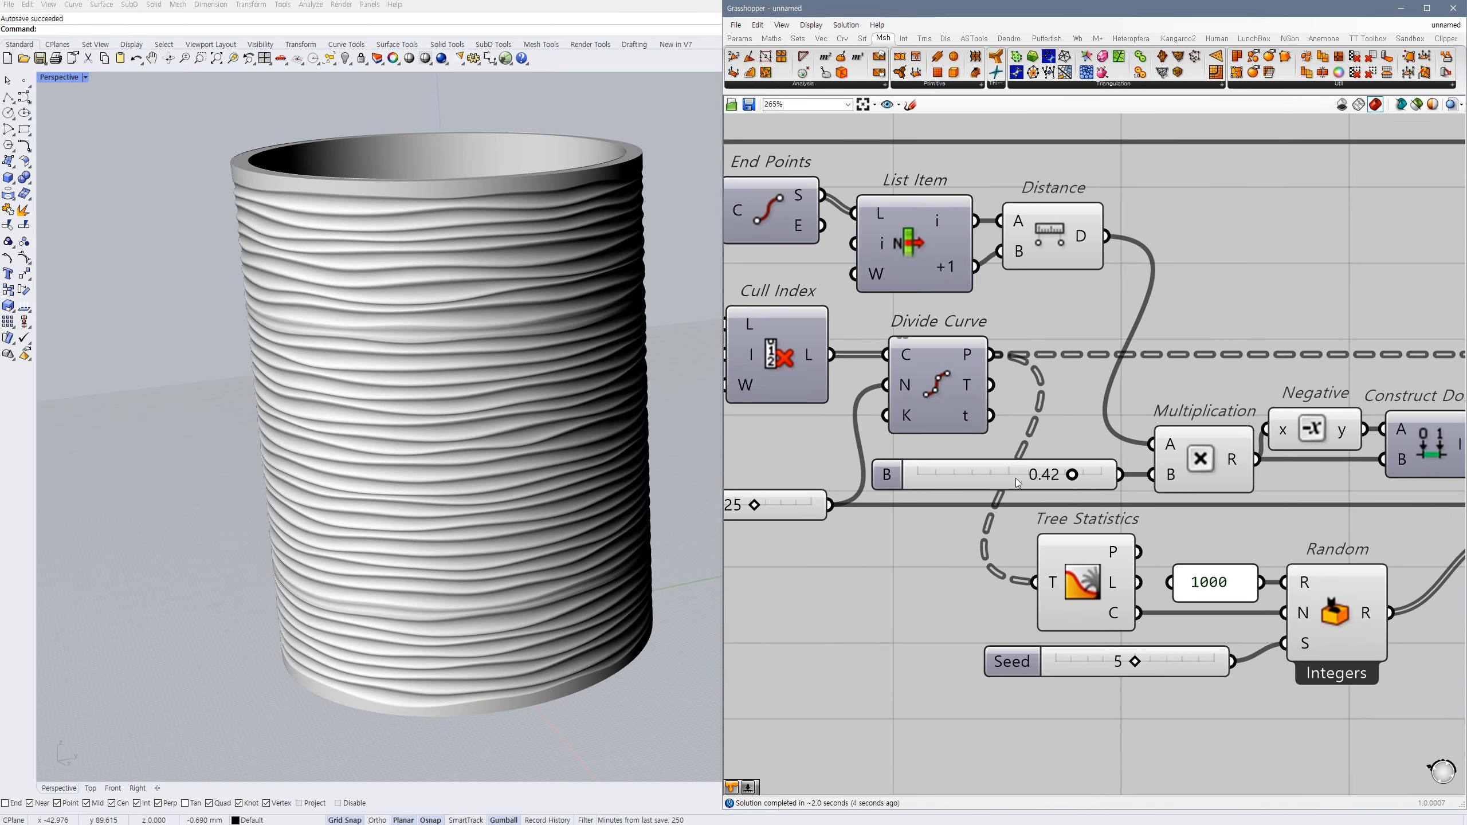
double_click(1017, 483)
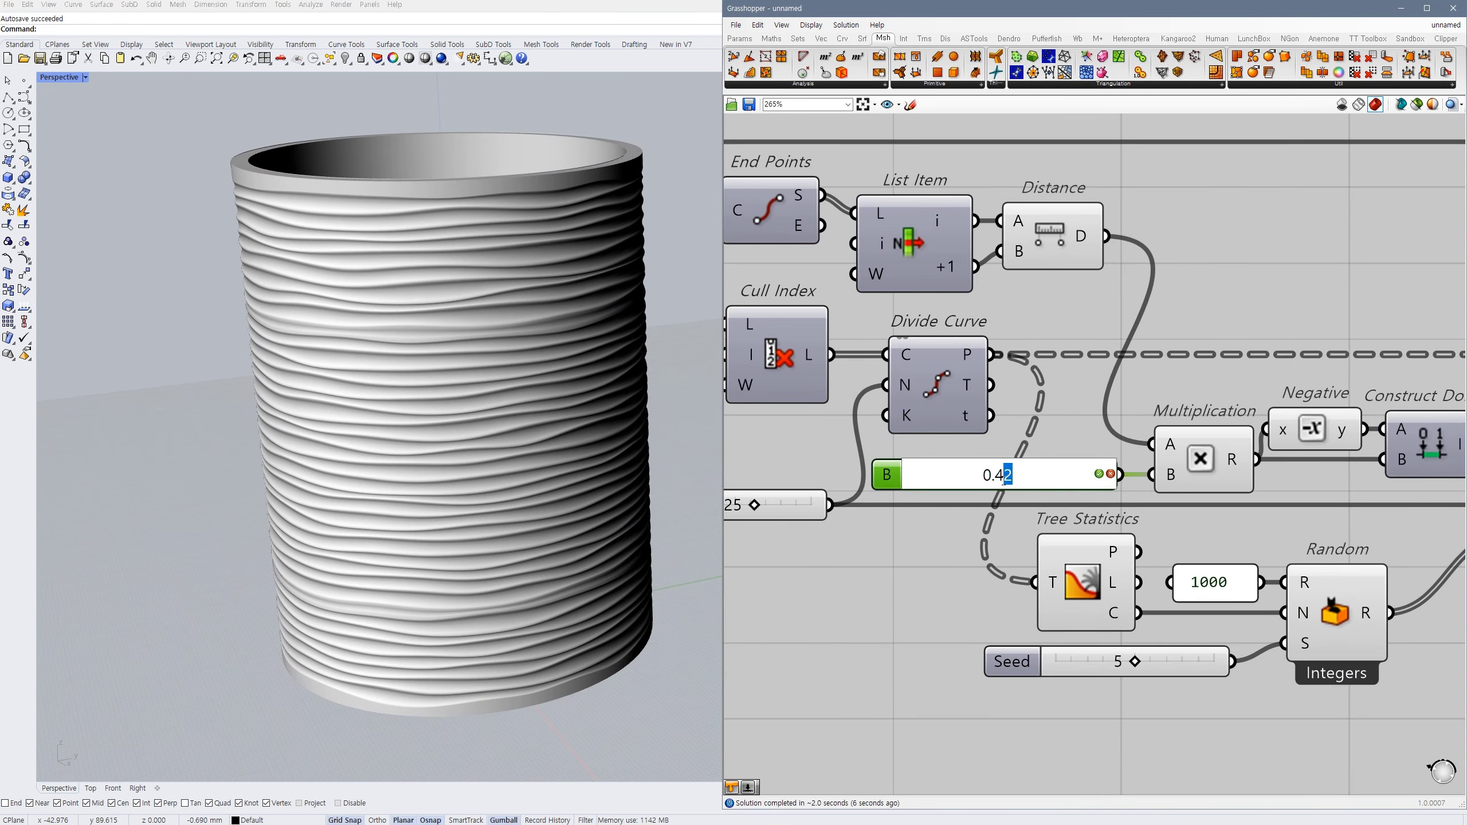
left_click(1099, 474)
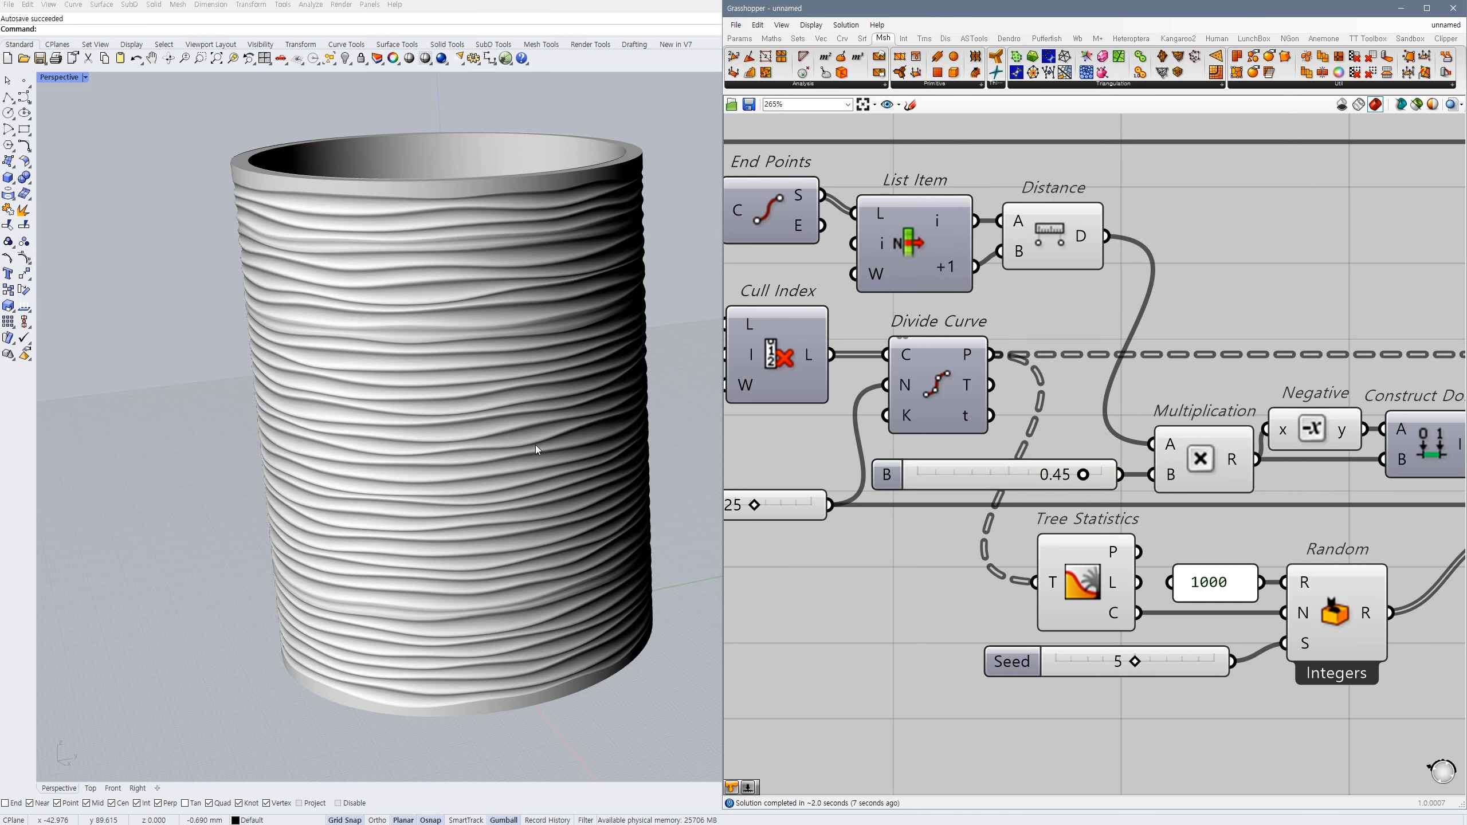
- Examine the wave layers on the vase's side close up and from a distance
right_click_drag(562, 449, 584, 420)
scroll(295, 469, "up", 6)
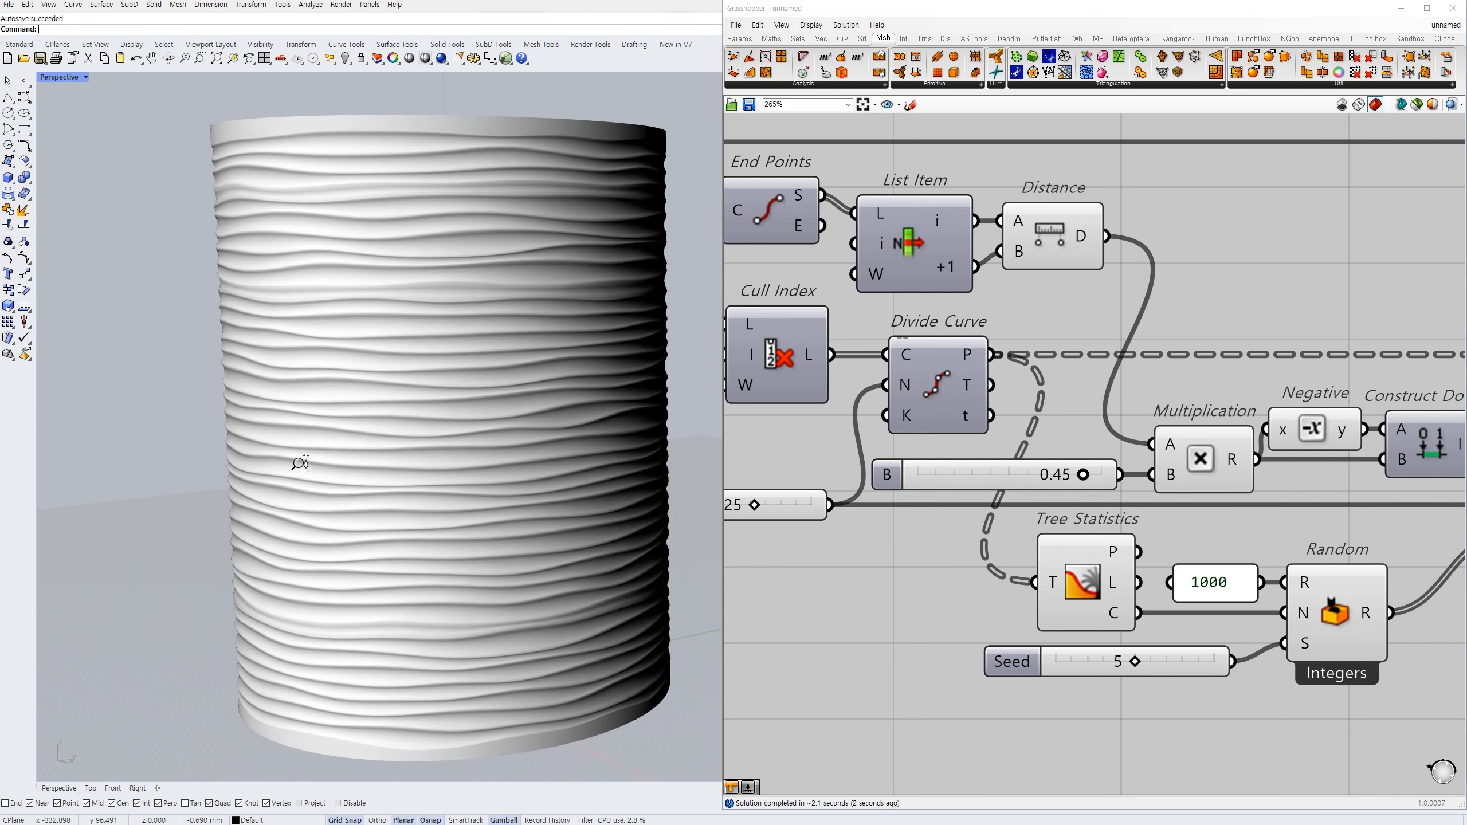
scroll(389, 491, "down", 8)
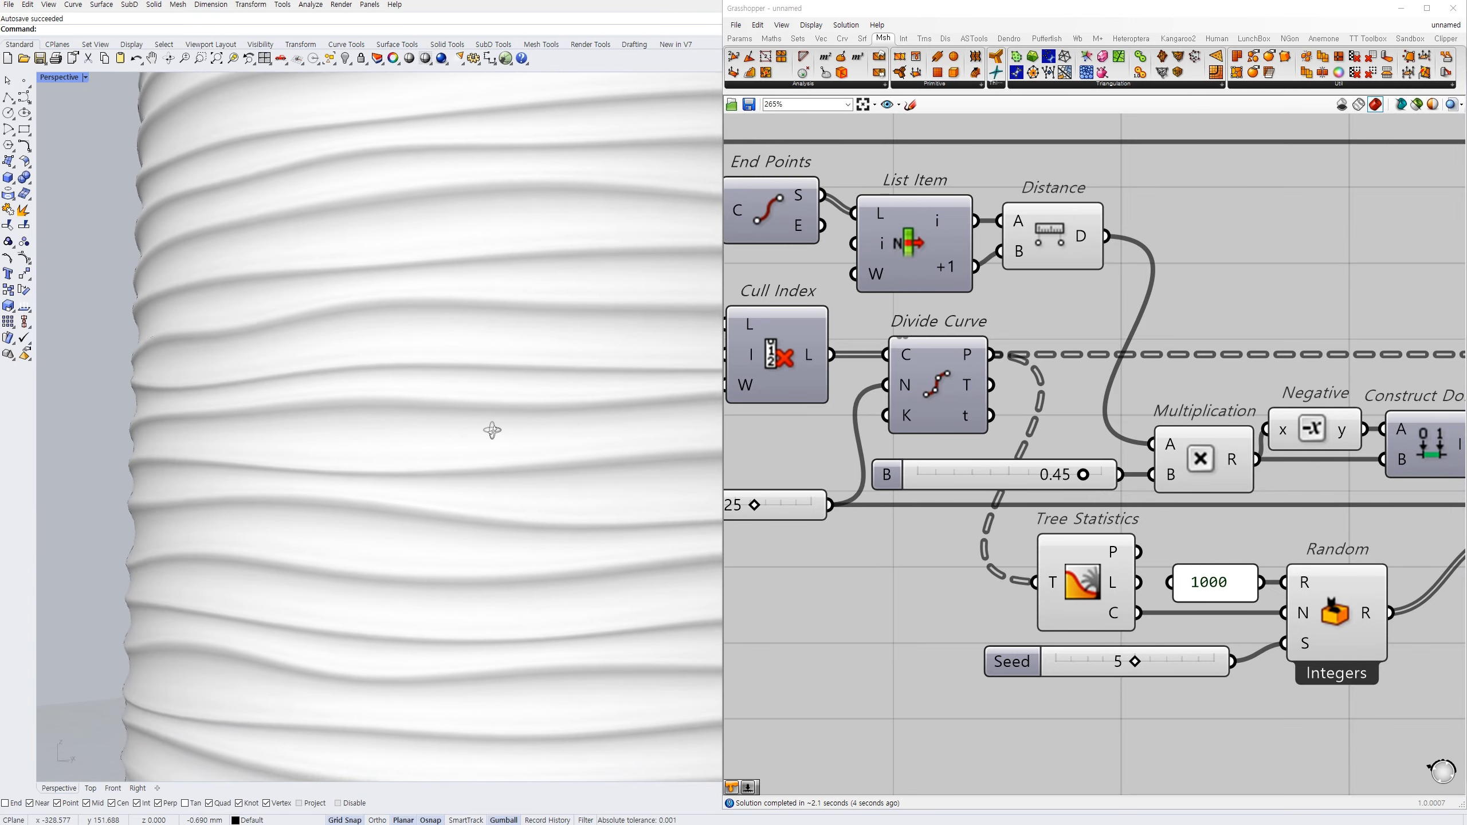
right_click_drag(390, 497, 610, 470)
scroll(1108, 474, "down", 5)
scroll(1139, 503, "up", 2)
- Set the Value slider feeding the Negative component, which scales the Amplitude of the moved points, to 0.30
right_click_drag(1375, 488, 1045, 524)
right_click_drag(1415, 472, 910, 514)
right_click_drag(1189, 526, 939, 530)
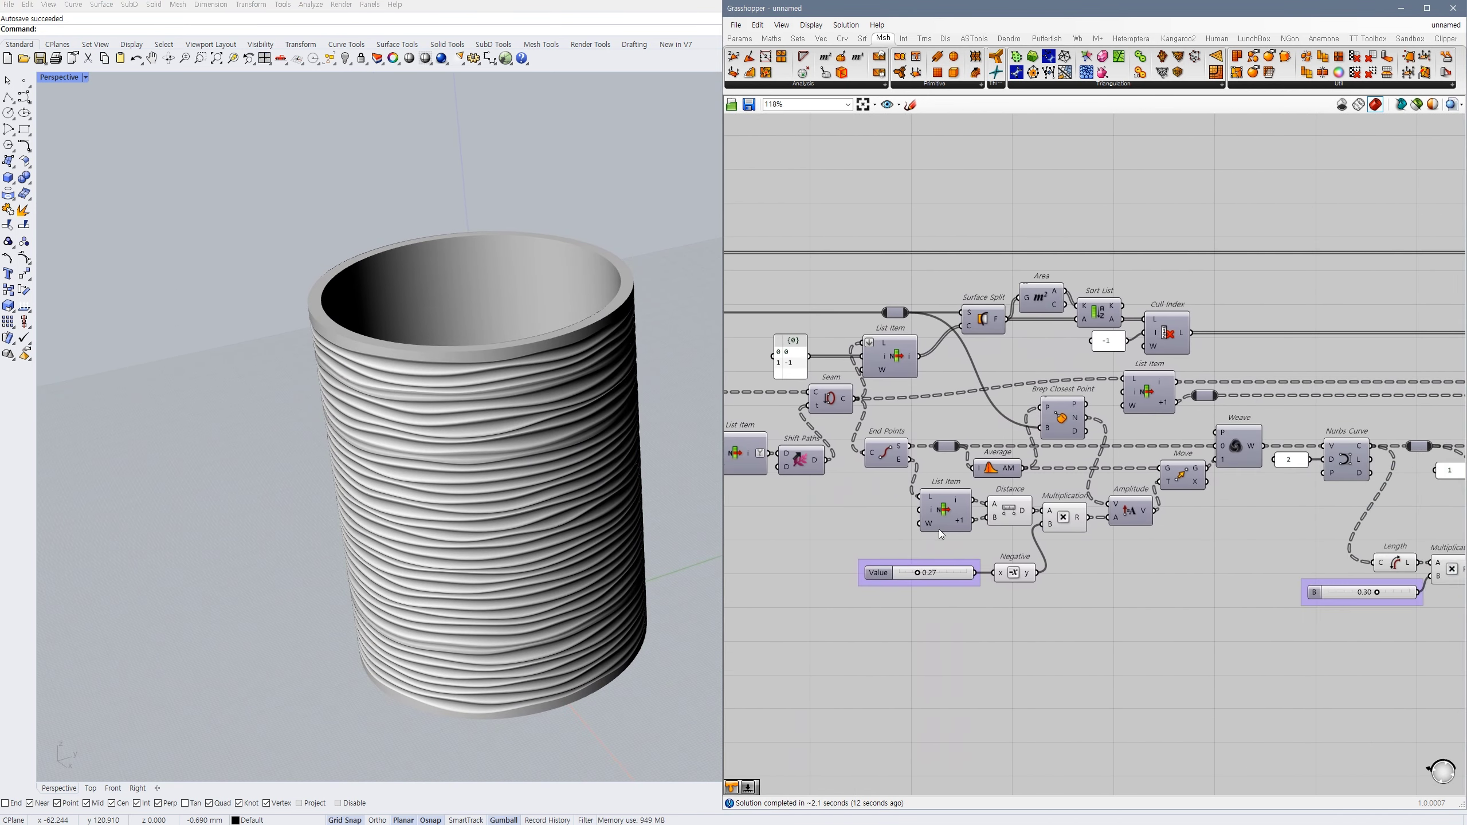
scroll(966, 569, "up", 1)
left_click(1024, 569)
right_click_drag(1148, 592, 1225, 561)
scroll(1139, 582, "up", 4)
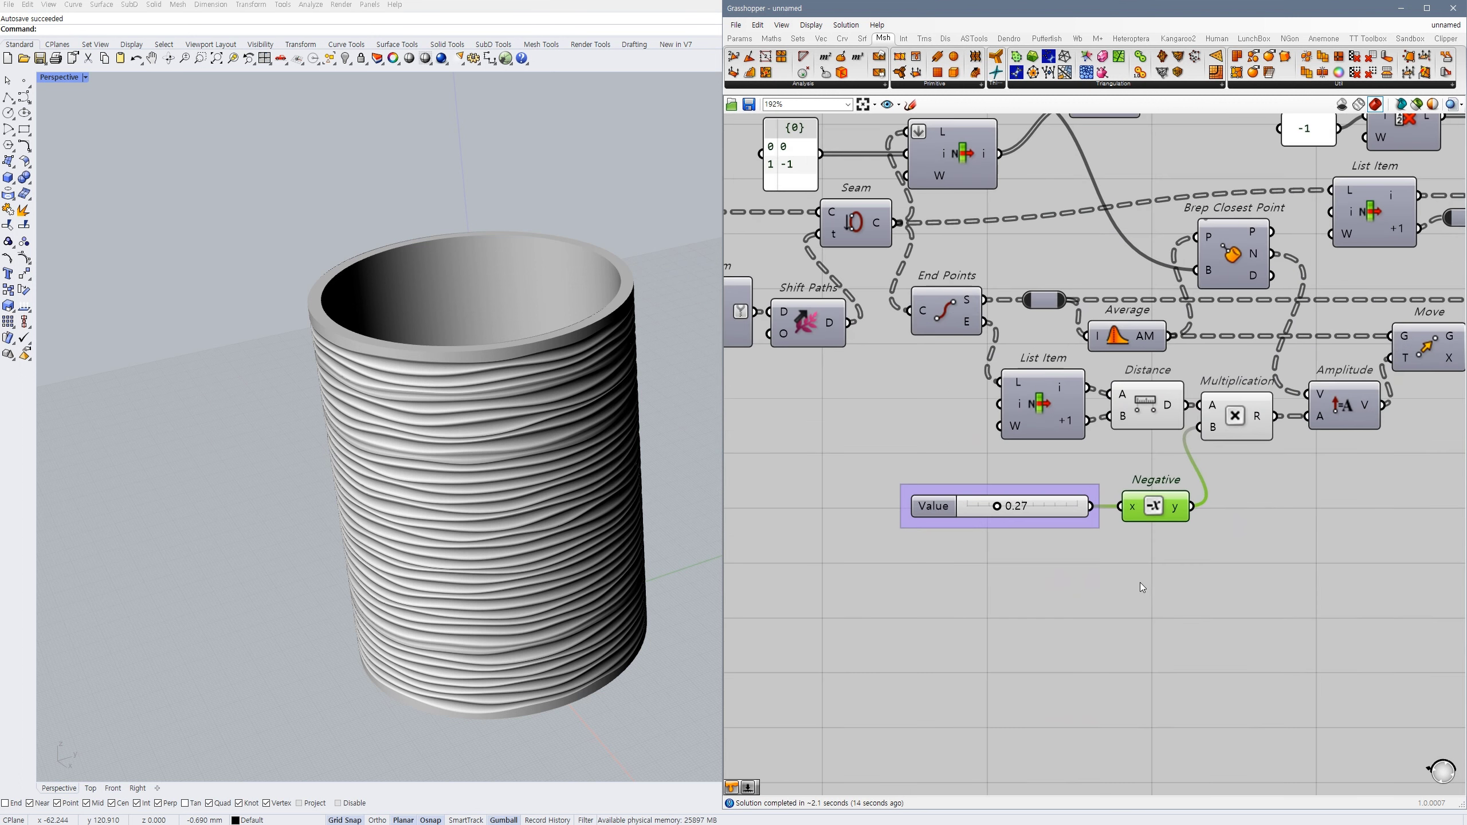
left_click(1019, 495)
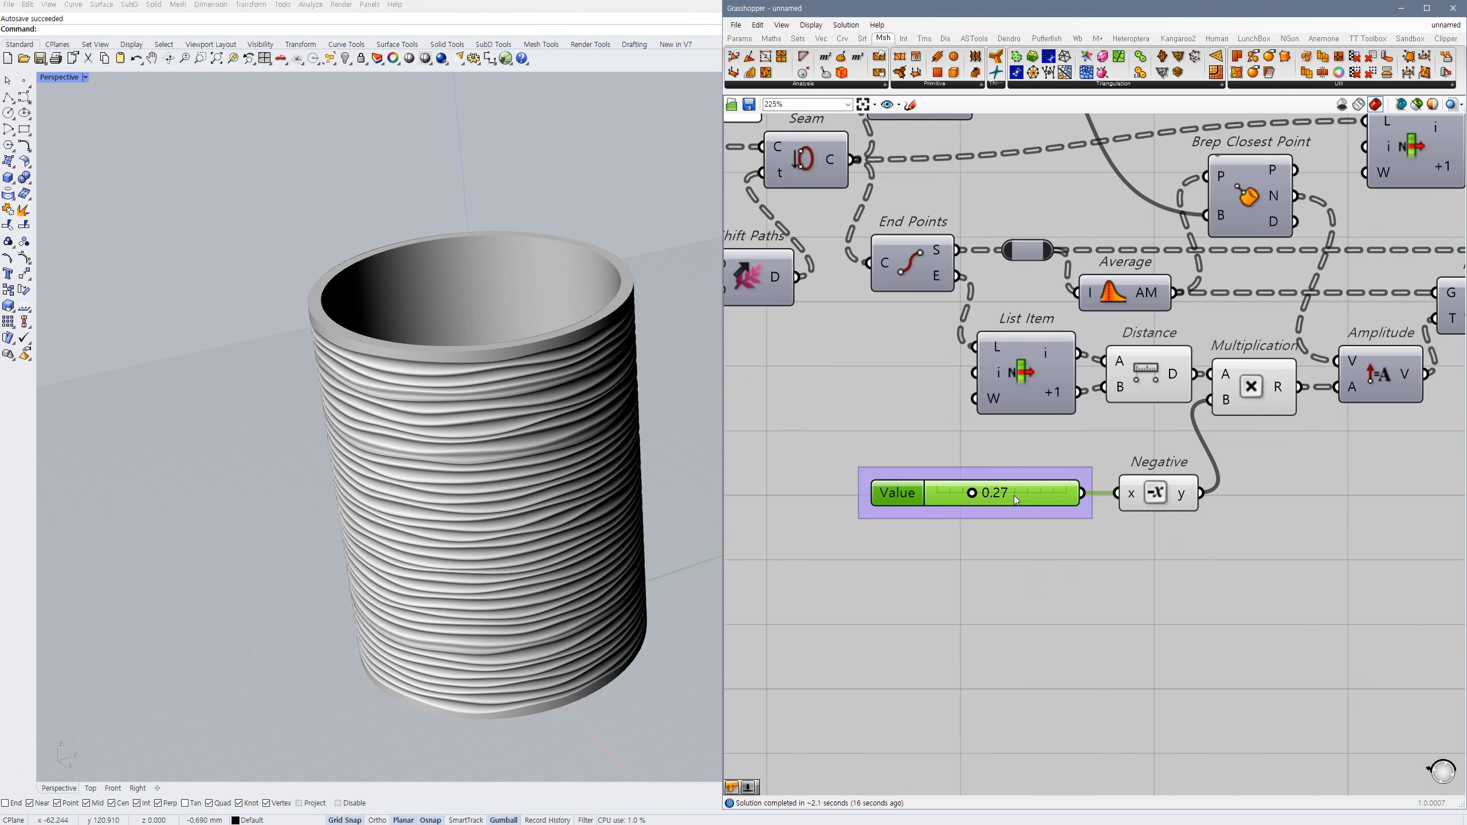
double_click(1014, 495)
left_click_drag(1006, 493, 996, 493)
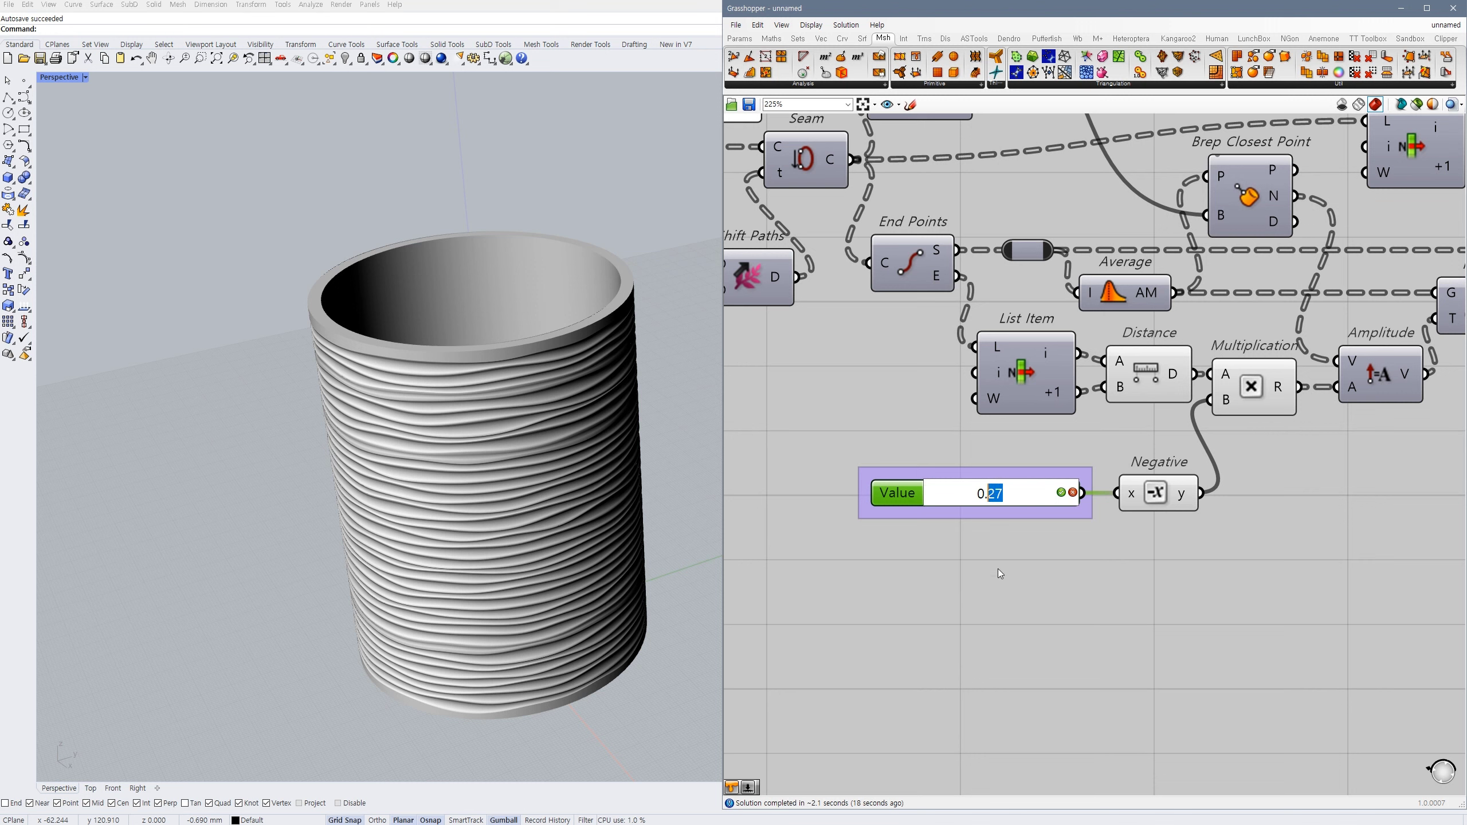
type("3")
left_click(1055, 588)
- Inspect the deeper wave layers on the vase's side and just below its upper rim from several angles
scroll(559, 534, "up", 2)
right_click_drag(573, 538, 589, 439)
scroll(625, 467, "up", 5)
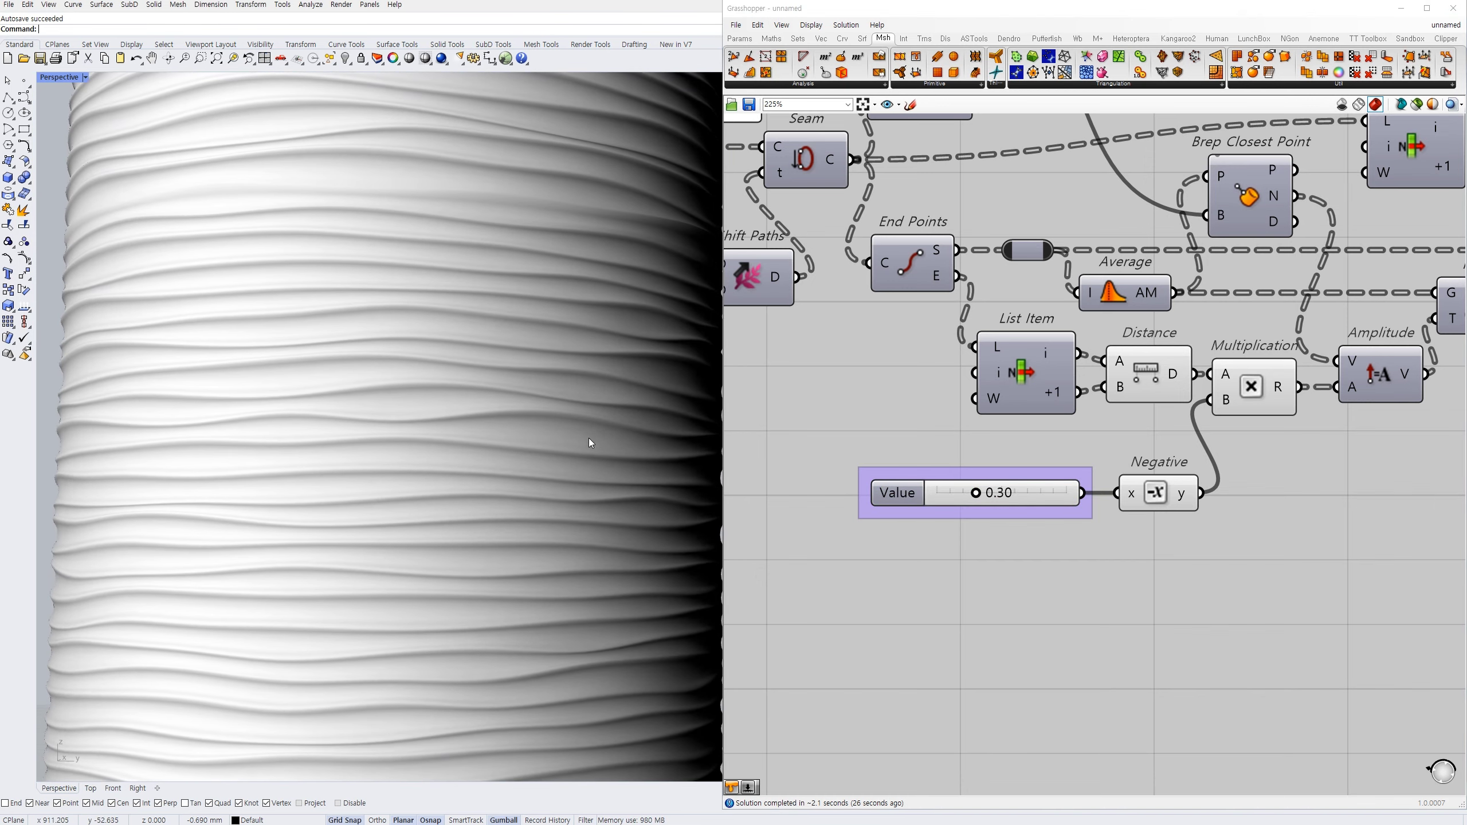
scroll(589, 439, "down", 5)
right_click_drag(506, 468, 525, 555)
scroll(615, 134, "up", 8)
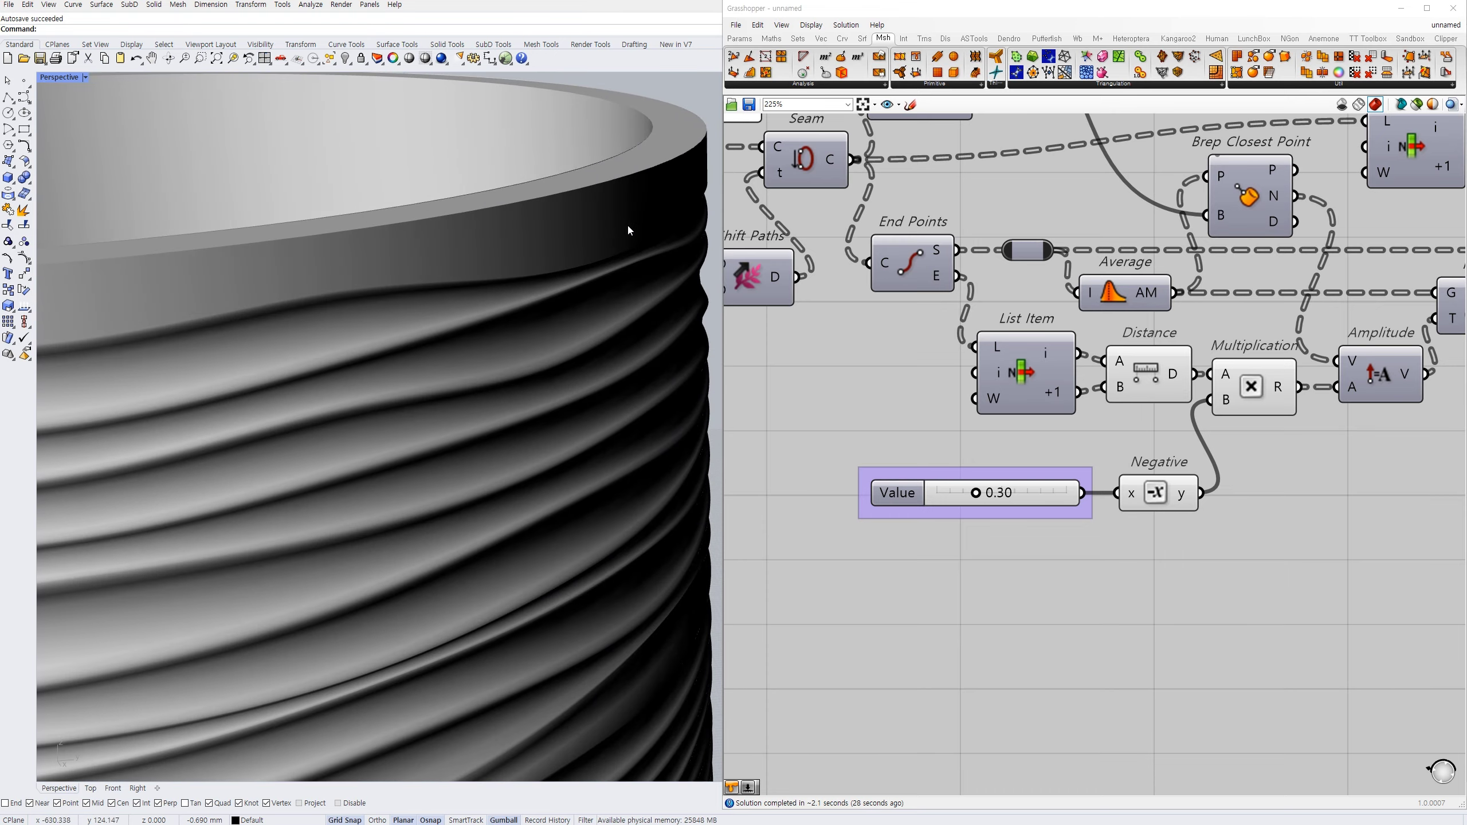
right_click_drag(627, 222, 540, 151)
right_click_drag(459, 250, 580, 367)
scroll(530, 367, "down", 8)
right_click_drag(592, 382, 650, 267, "shift")
right_click_drag(522, 433, 583, 362)
- Collapse the Grasshopper window to its title bar and examine the whole shaded vase in the Perspective view
scroll(1096, 530, "down", 6)
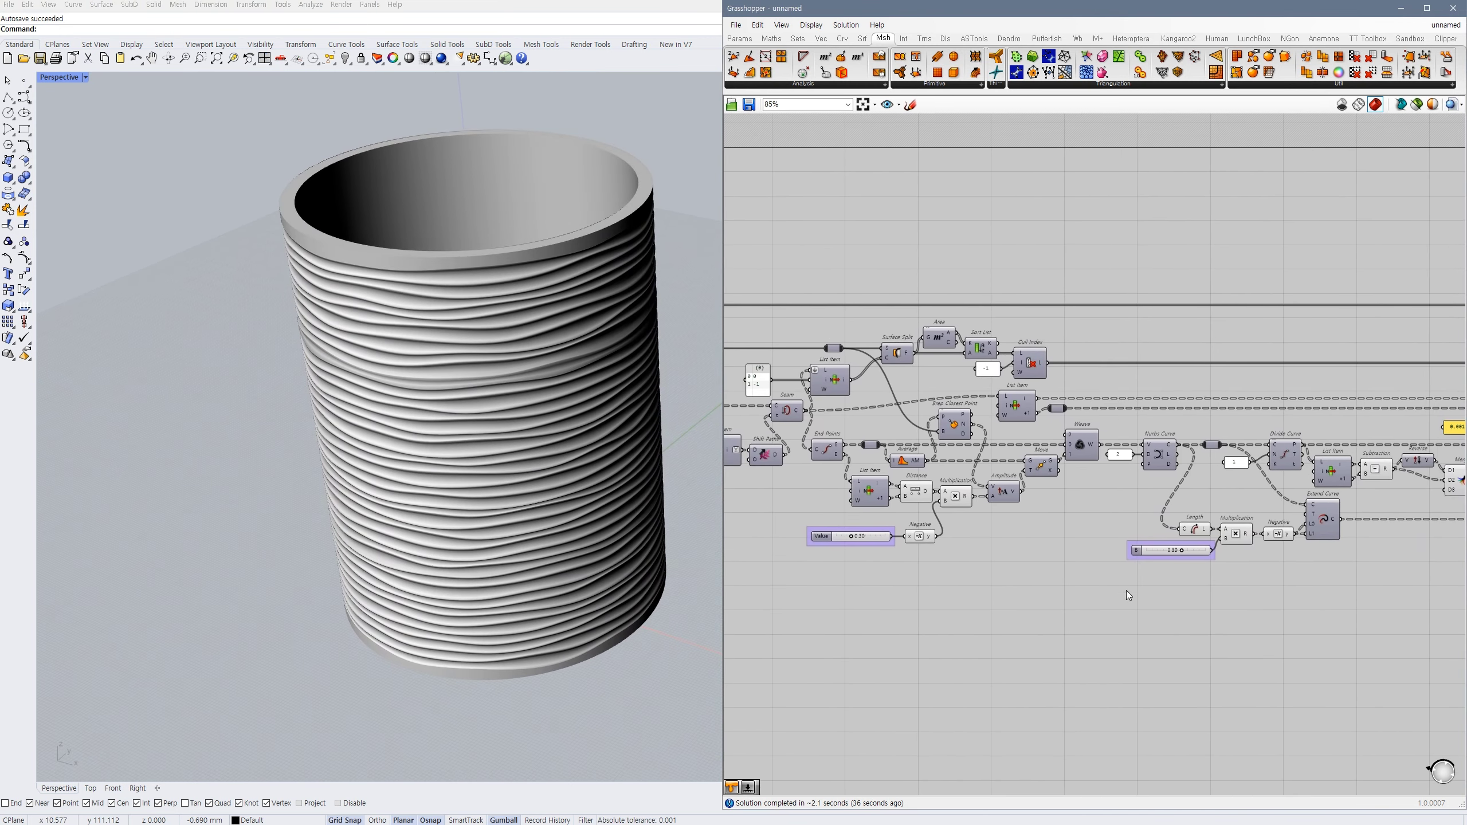
scroll(1182, 572, "up", 2)
scroll(1219, 558, "down", 1)
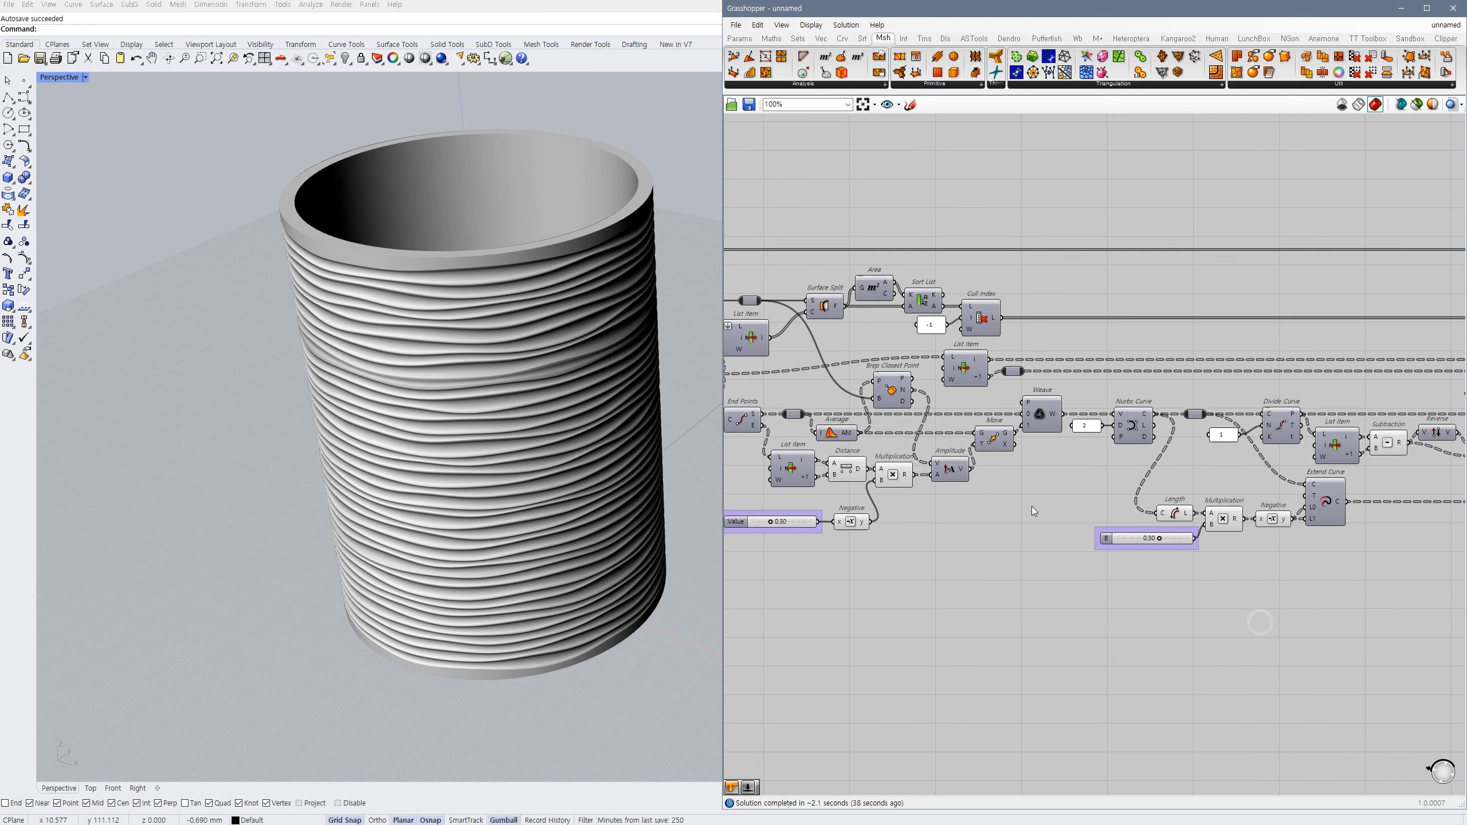
right_click_drag(1031, 507, 1130, 511)
double_click(1153, 9)
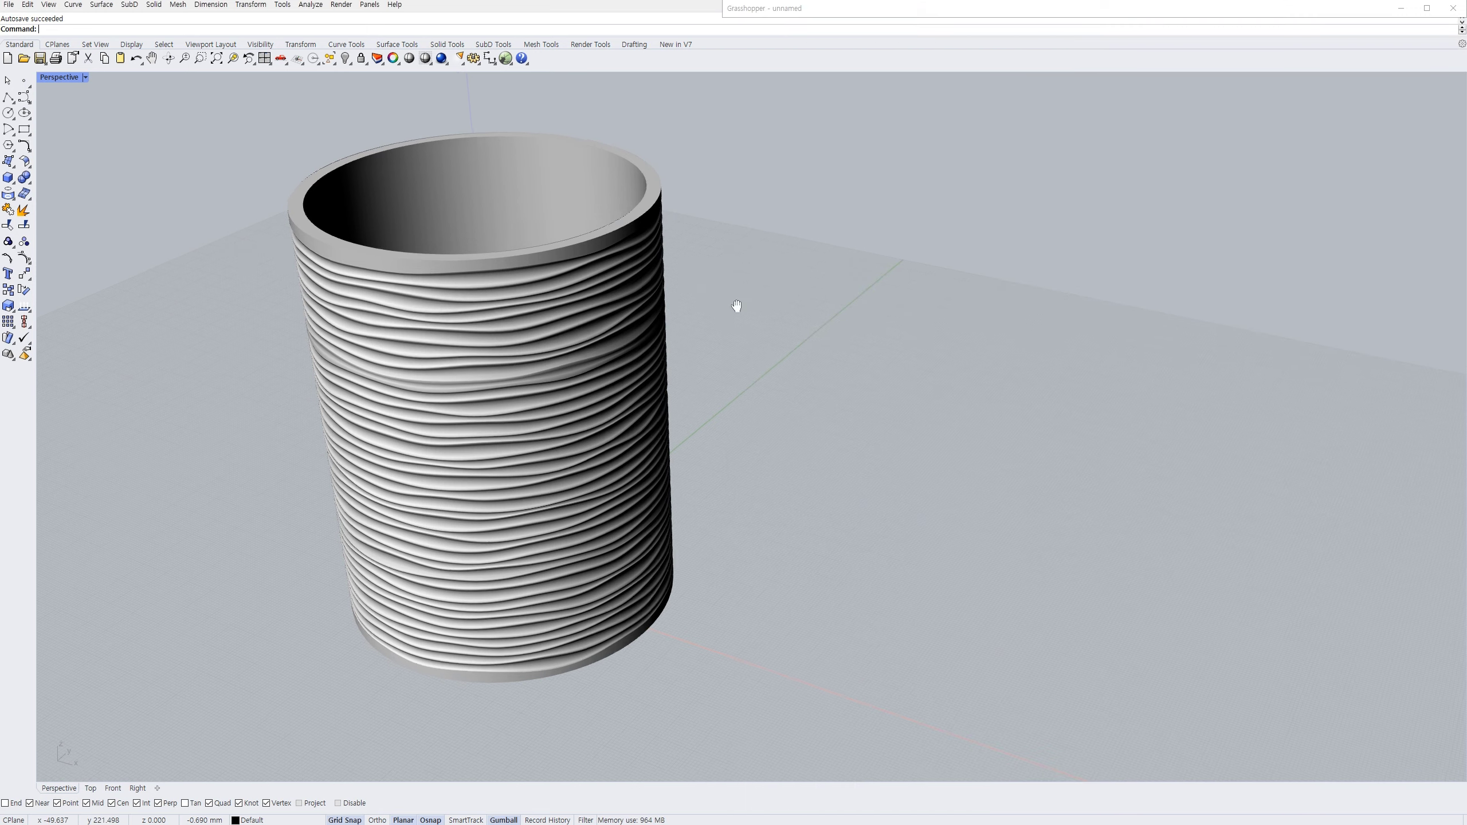
right_click_drag(733, 304, 662, 295)
scroll(661, 295, "up", 3)
right_click_drag(775, 320, 1023, 495)
scroll(835, 412, "down", 2)
right_click_drag(1071, 493, 959, 514)
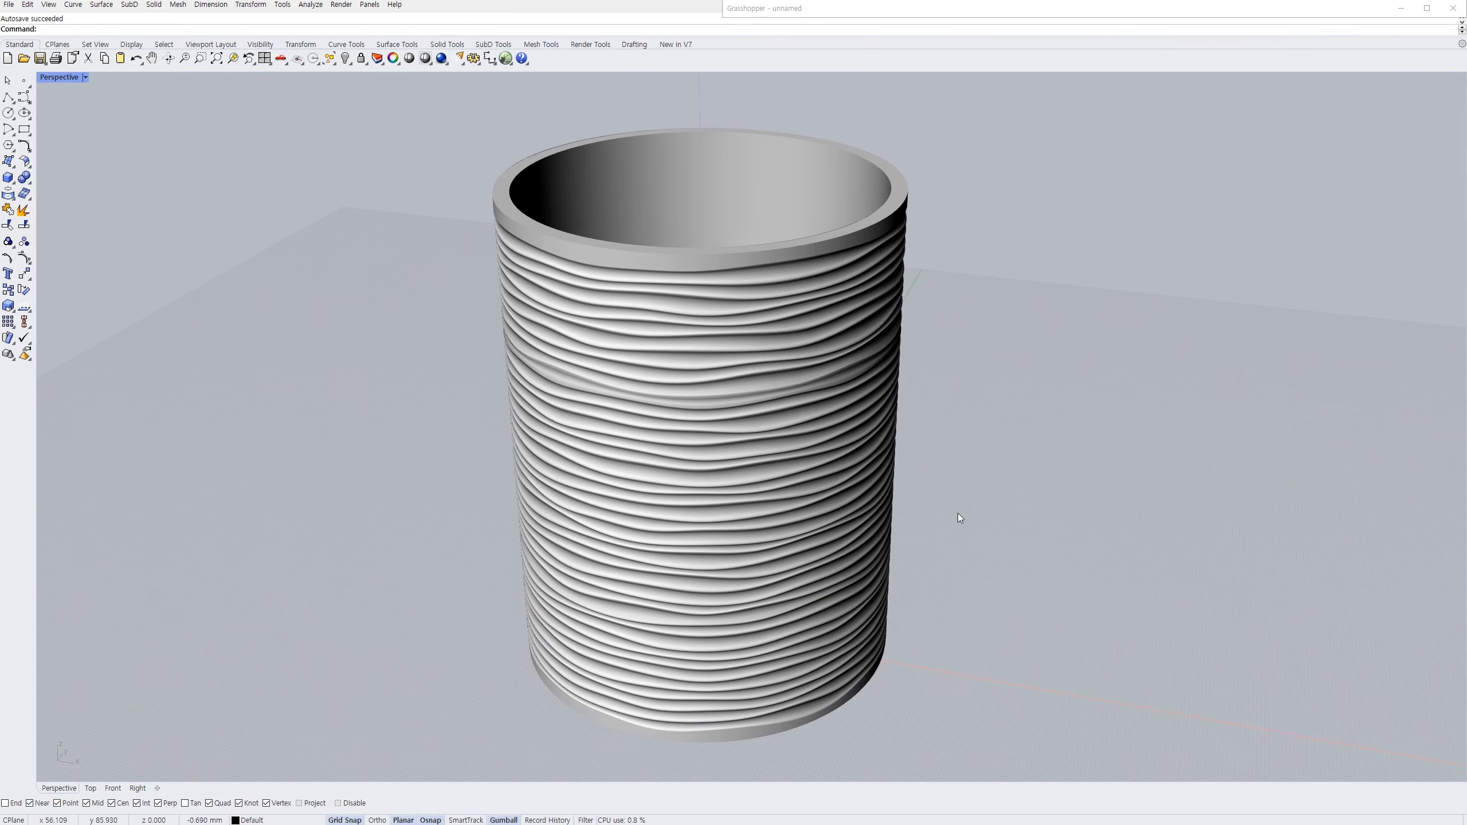
right_click_drag(985, 578, 858, 533)
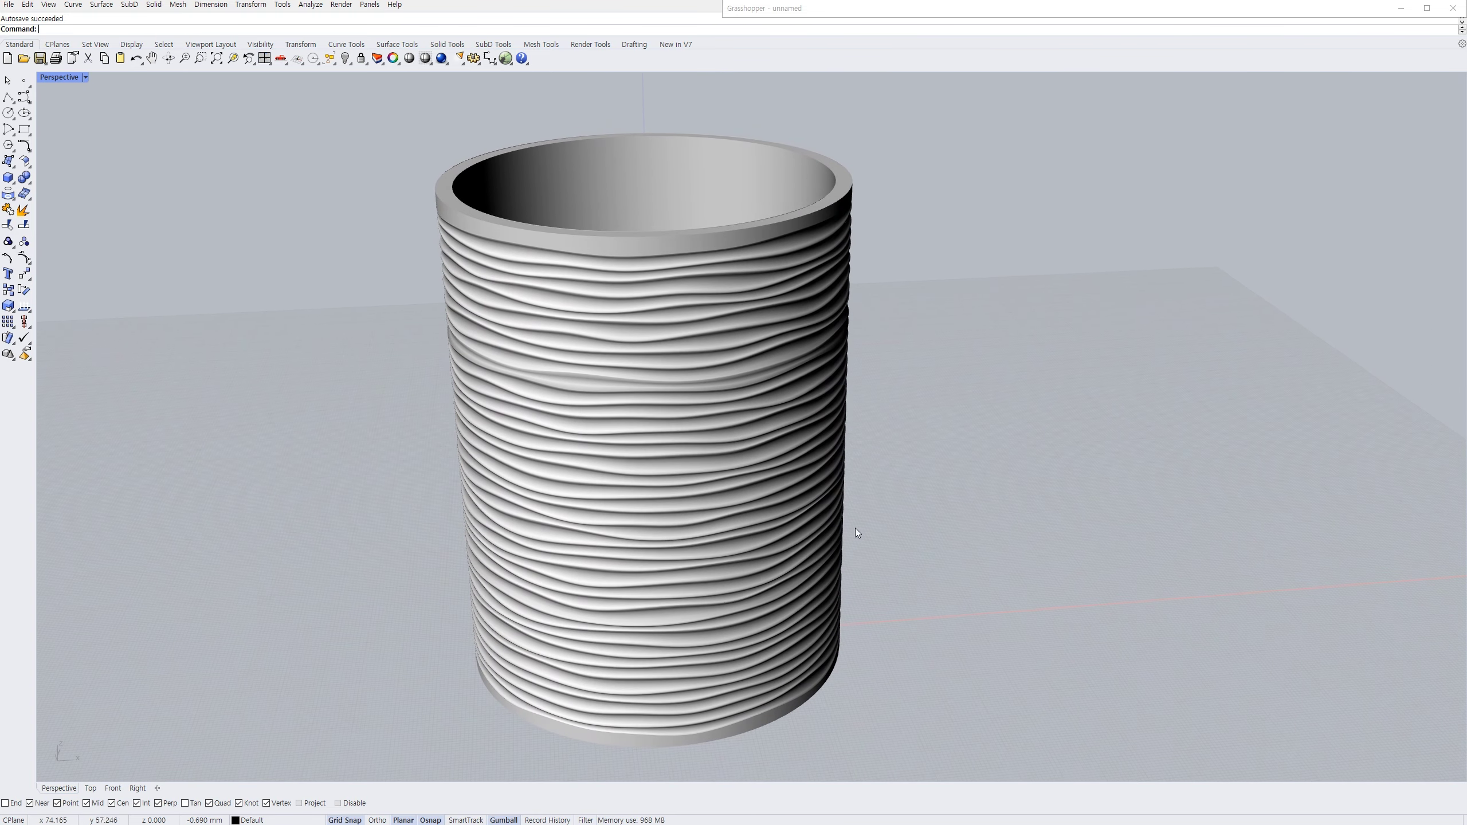